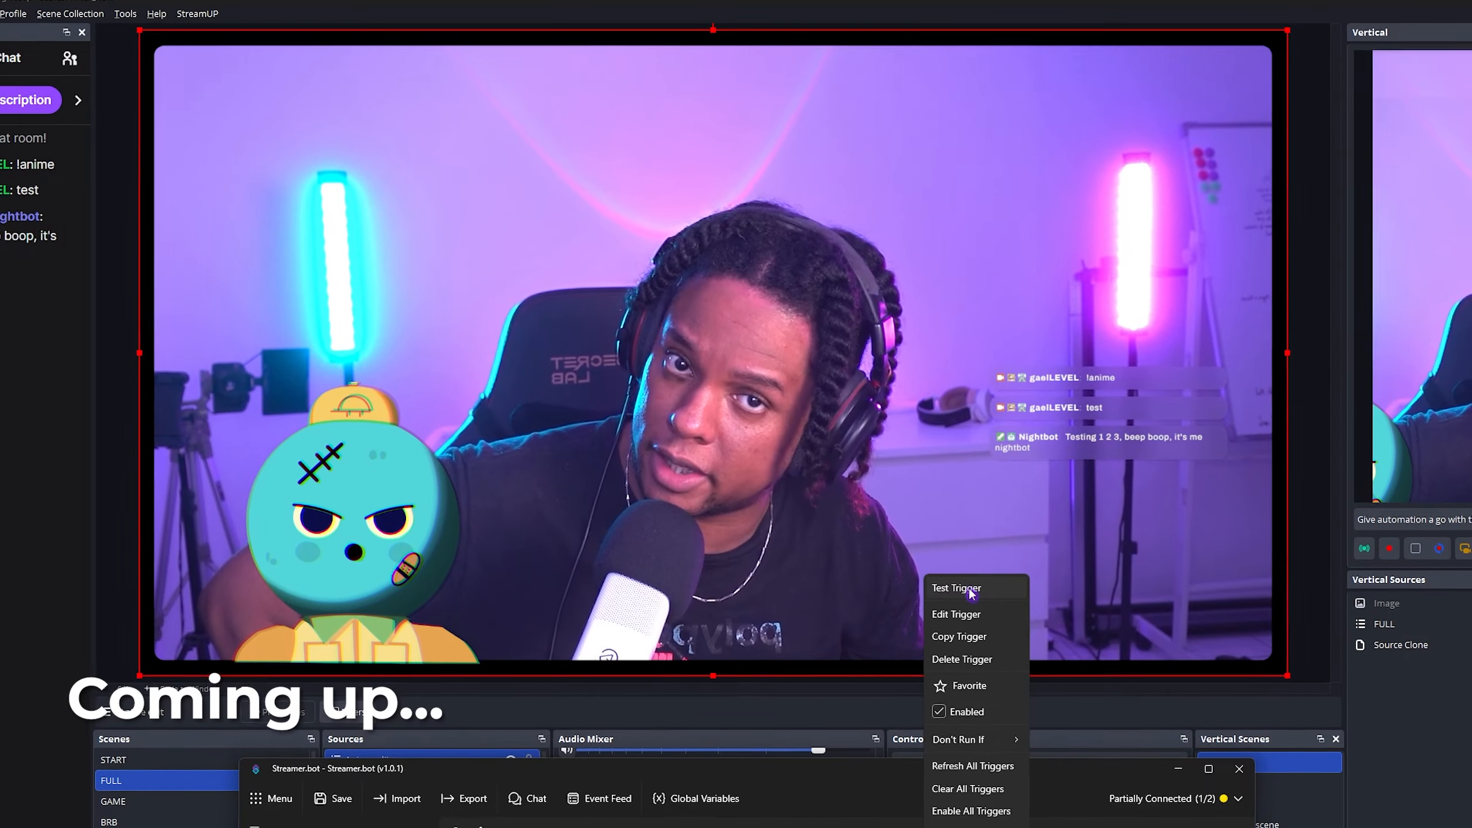
# Test the action's trigger in Streamer.bot
pyautogui.click(967, 580)
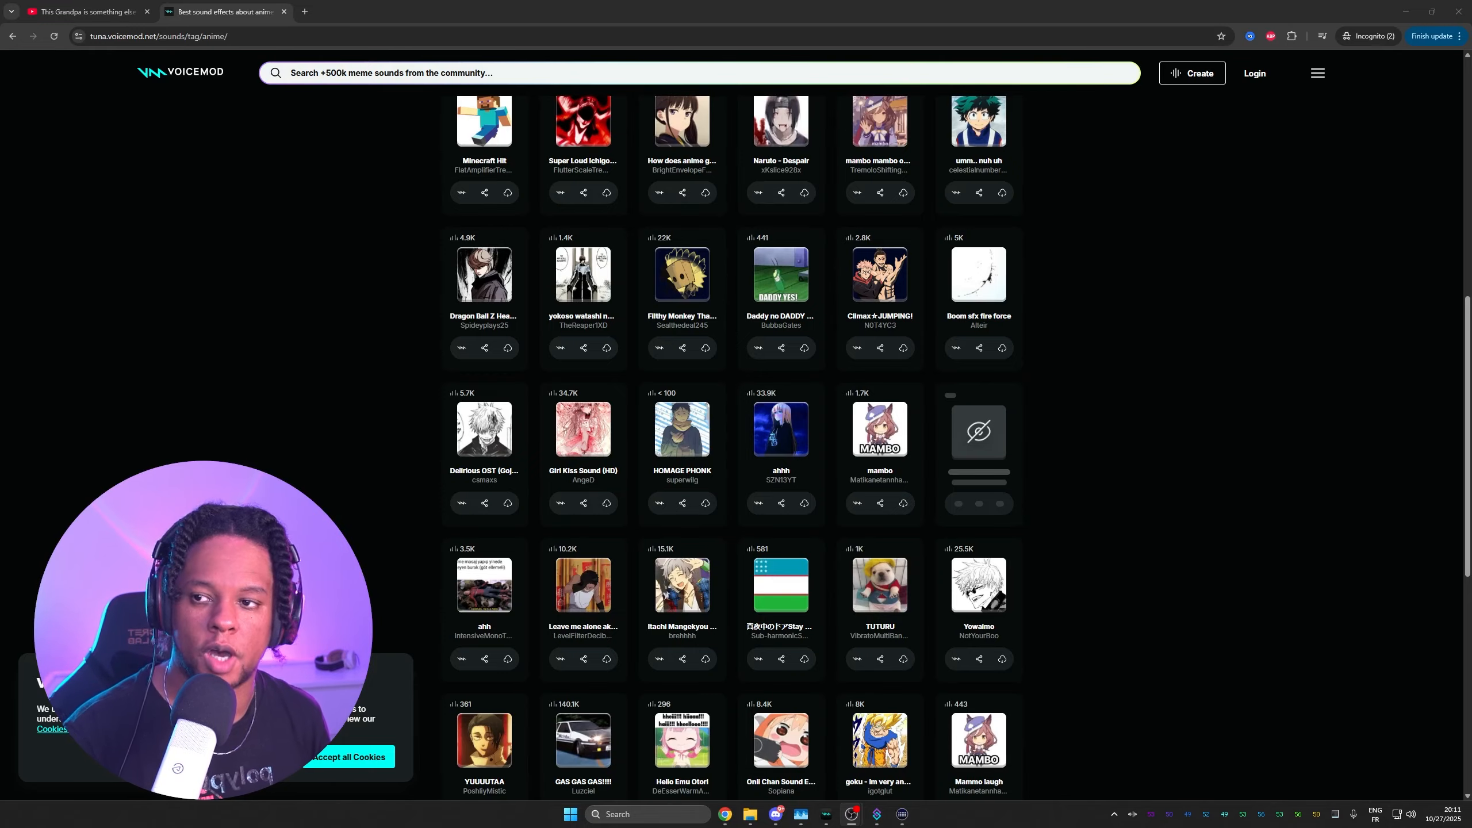
# View the anime edit short on YouTube as a reference and return to the Voicemod sound library
pyautogui.click(86, 16)
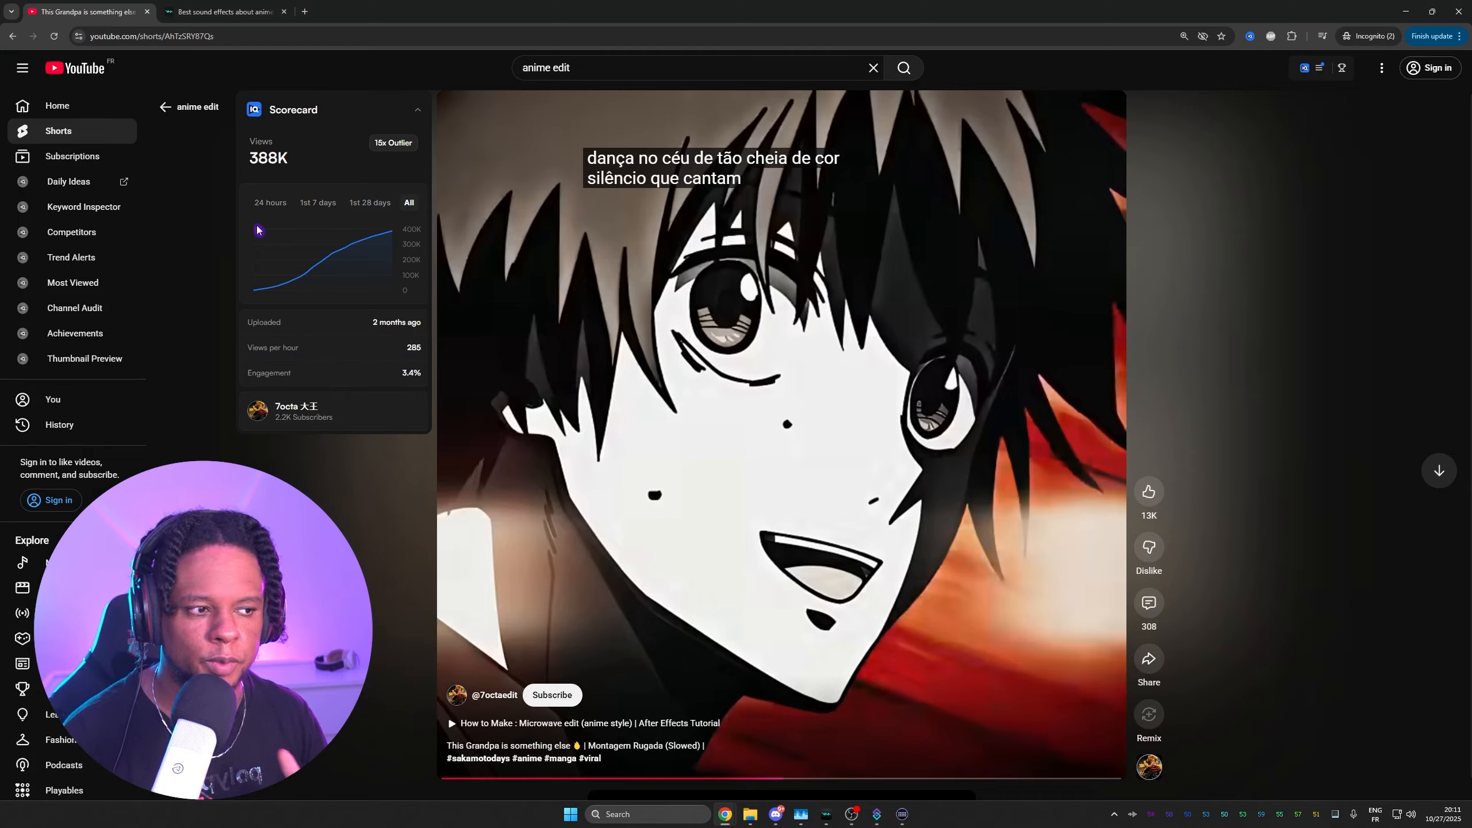
pyautogui.click(192, 11)
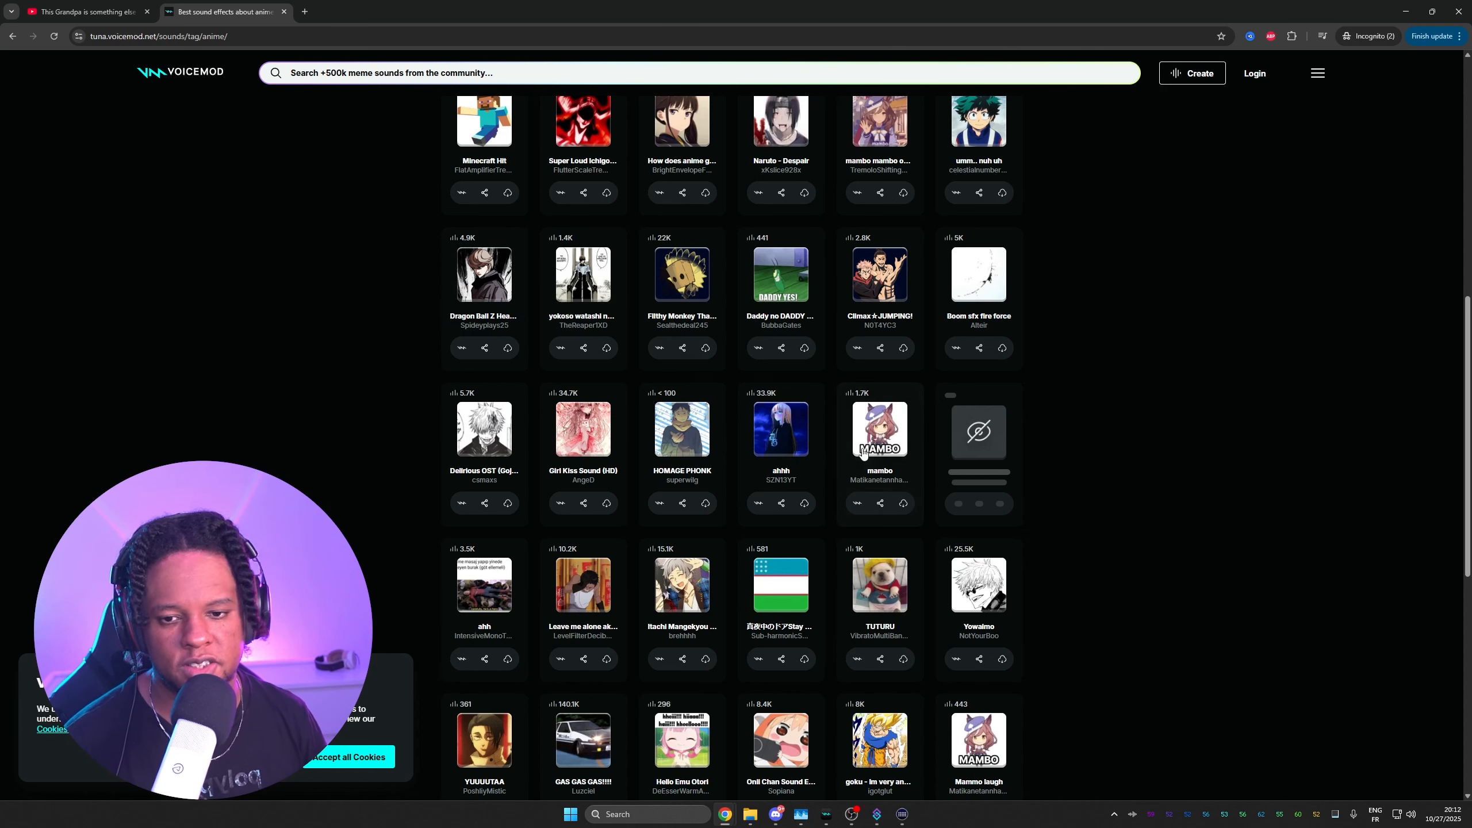
# Preview the HOMAGE PHONK sound and download it as an MP3, choosing the Magic in OBS studio folder
pyautogui.click(681, 428)
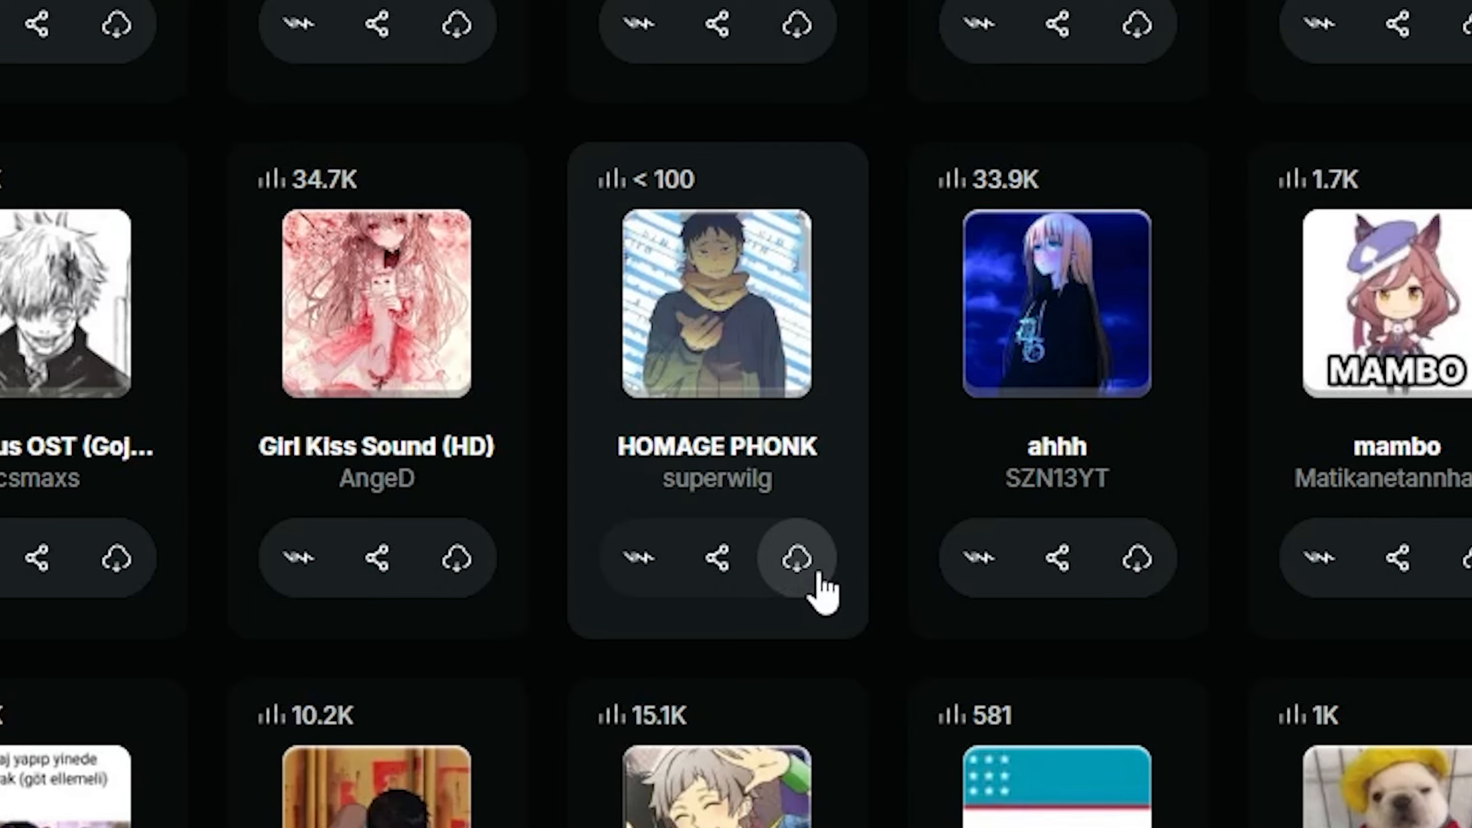
pyautogui.click(814, 577)
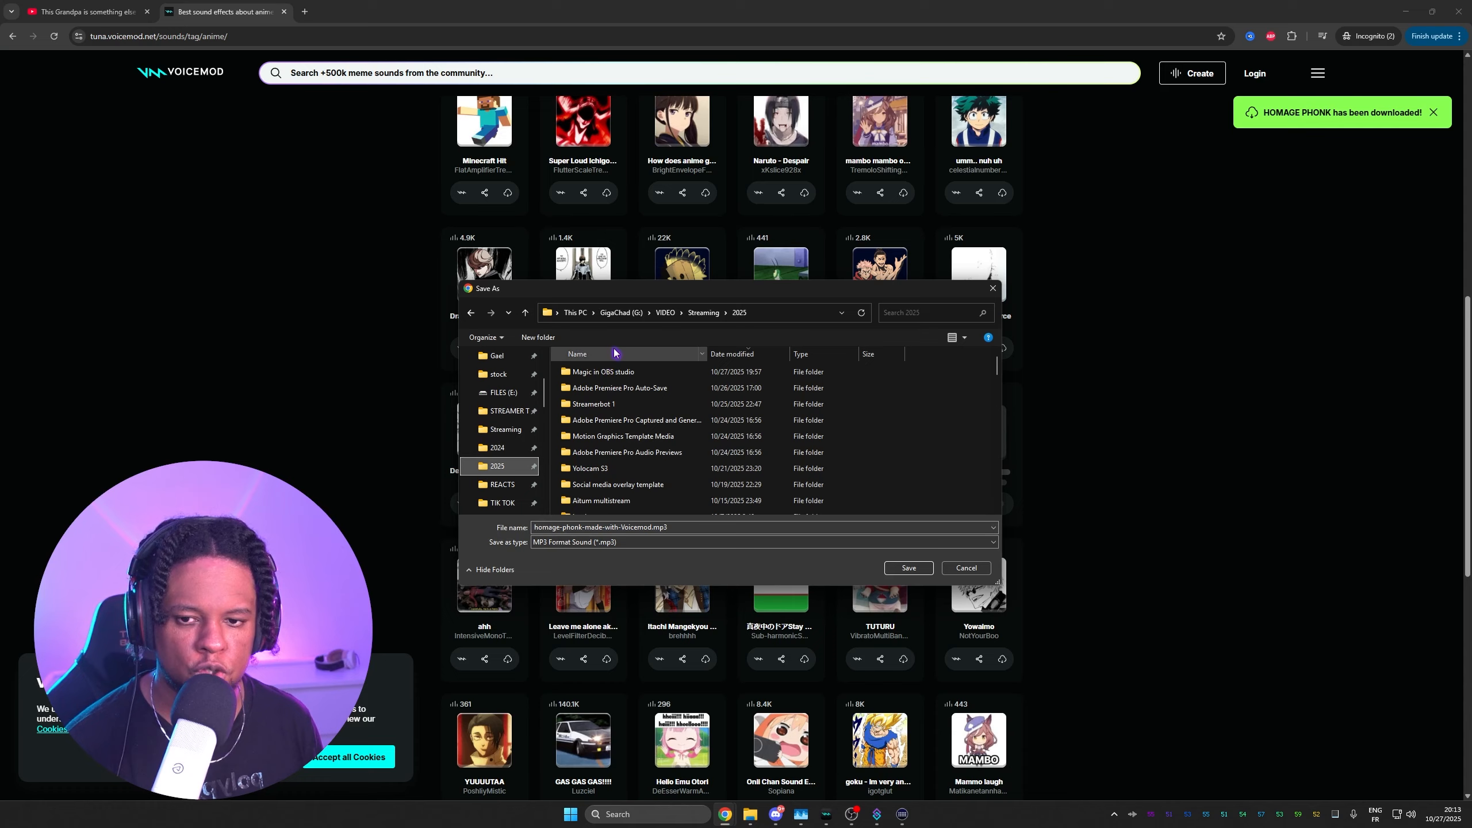
pyautogui.doubleClick(595, 373)
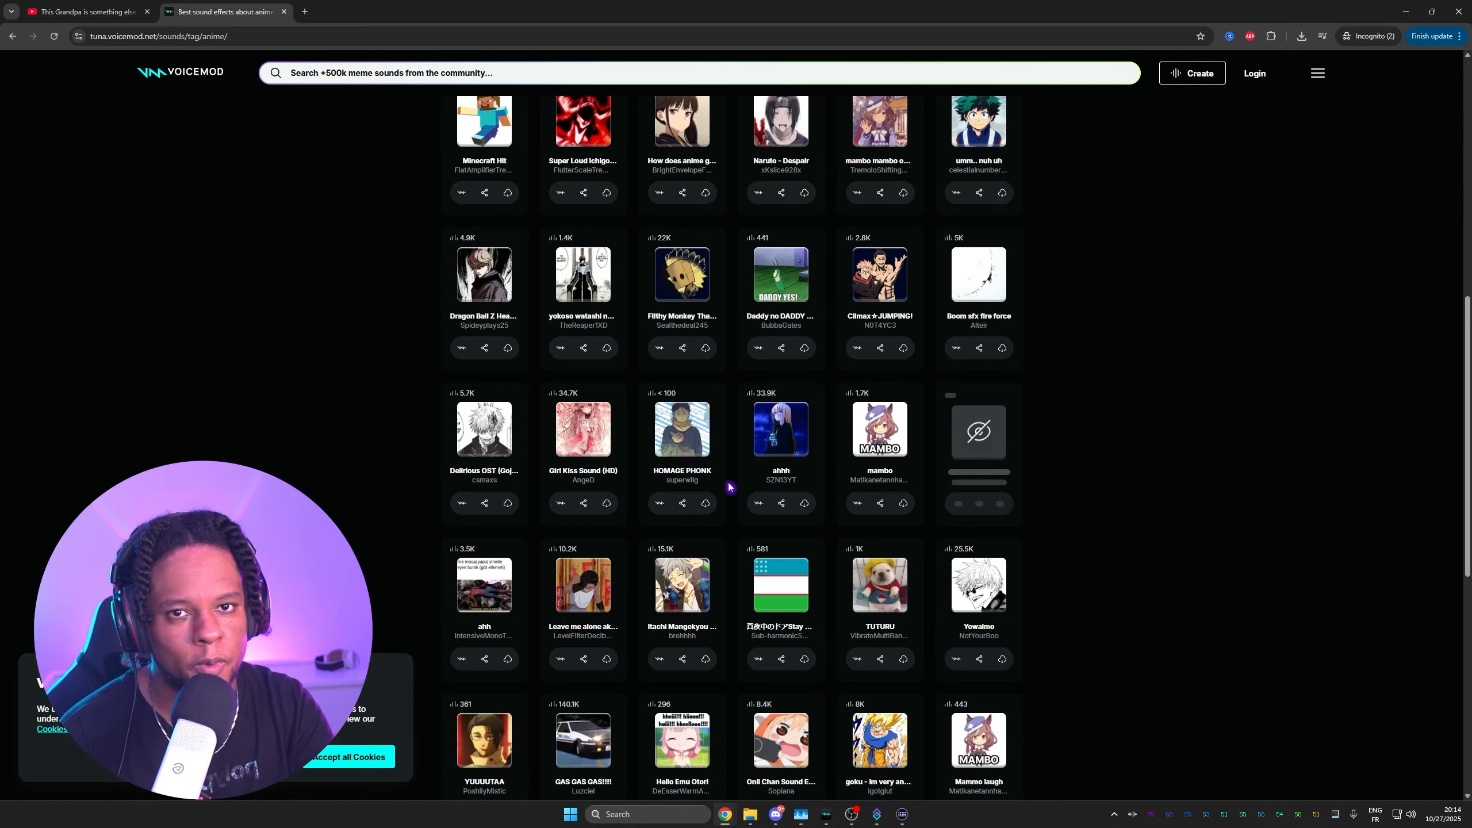
# Launch Audacity, dismiss its welcome message and import the downloaded homage-phonk-made-with-Voicemod.mp3
pyautogui.press('super')
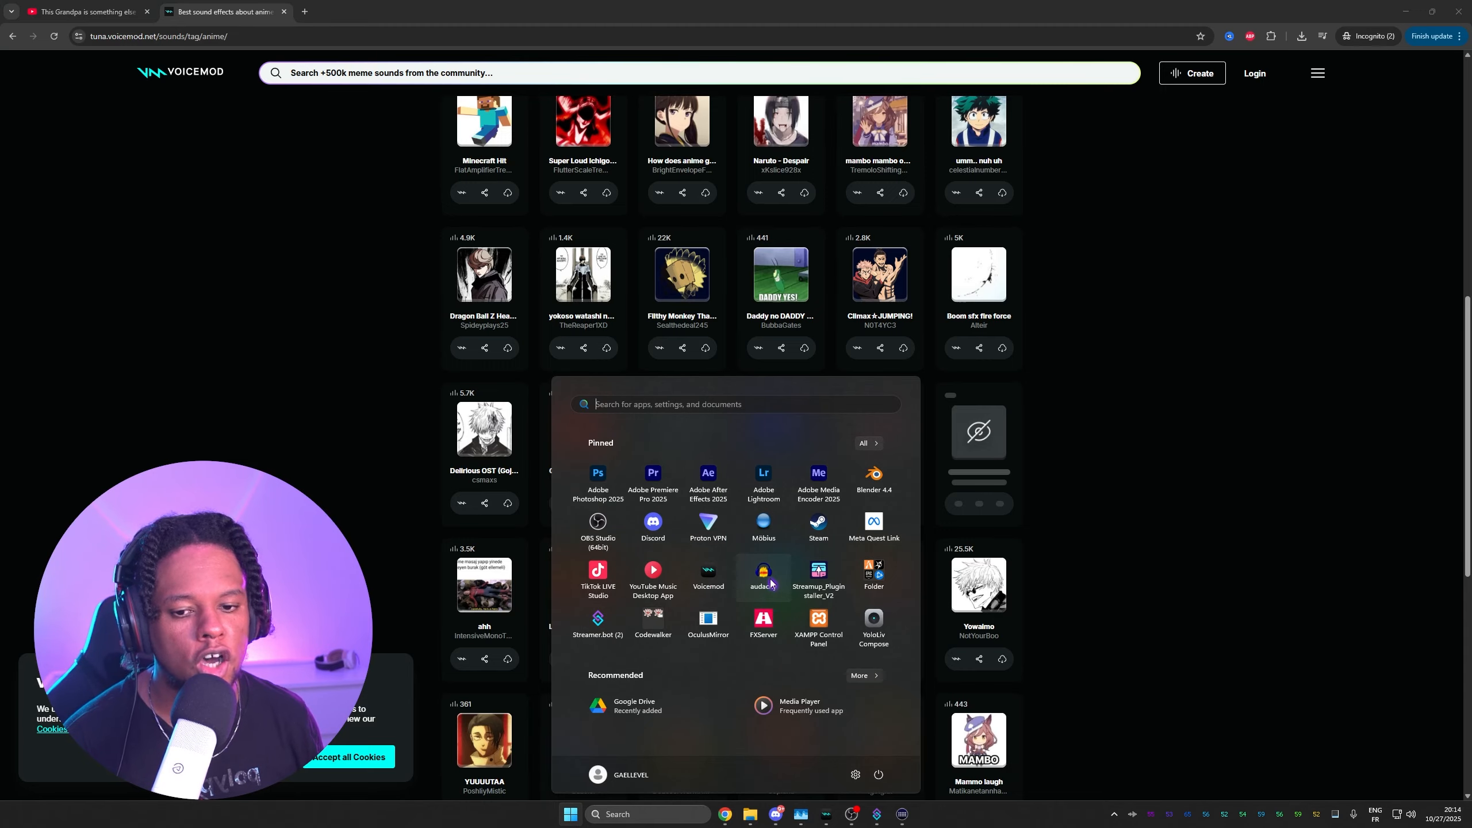
pyautogui.click(771, 582)
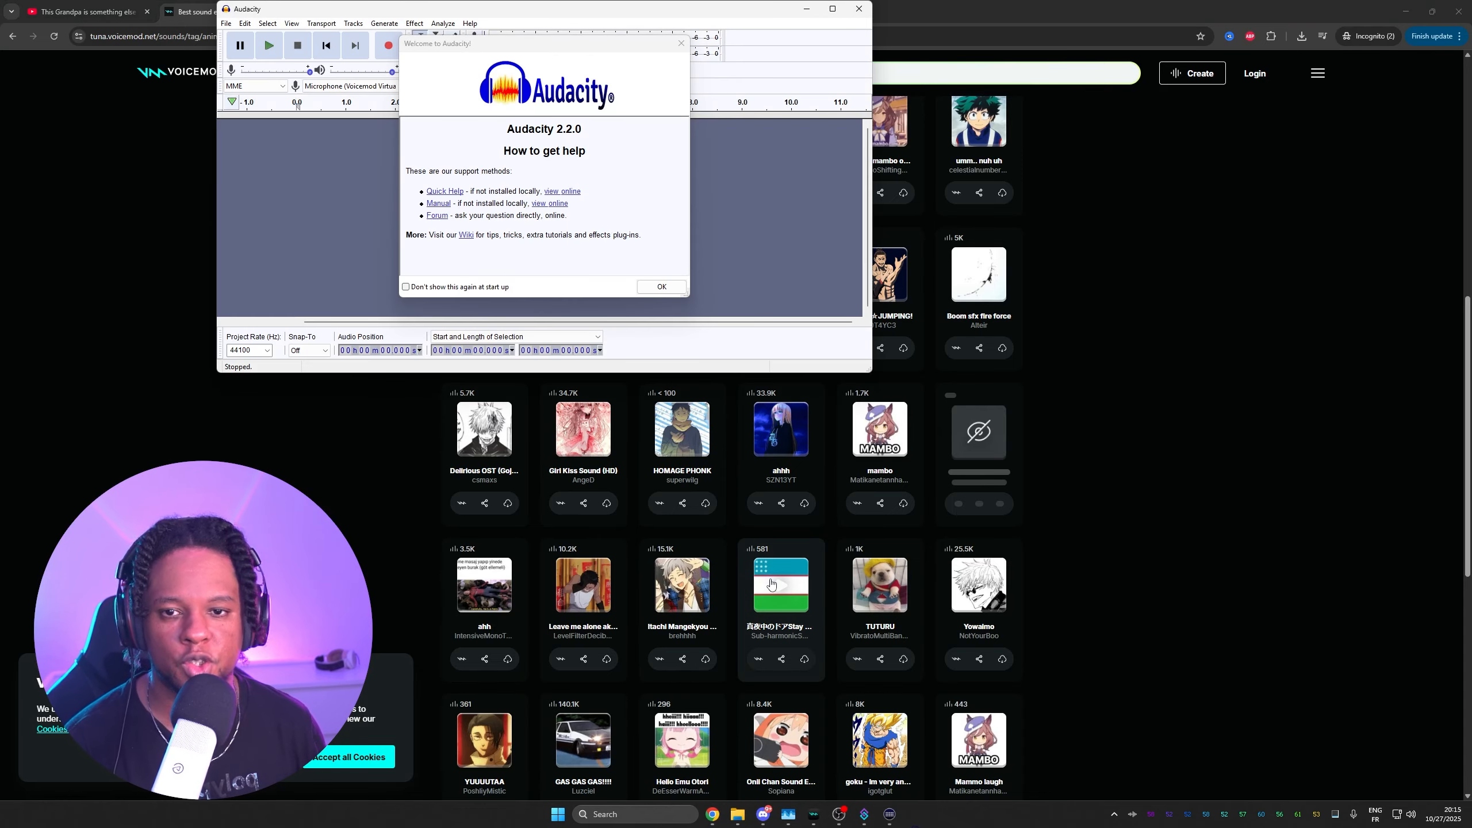
pyautogui.click(663, 287)
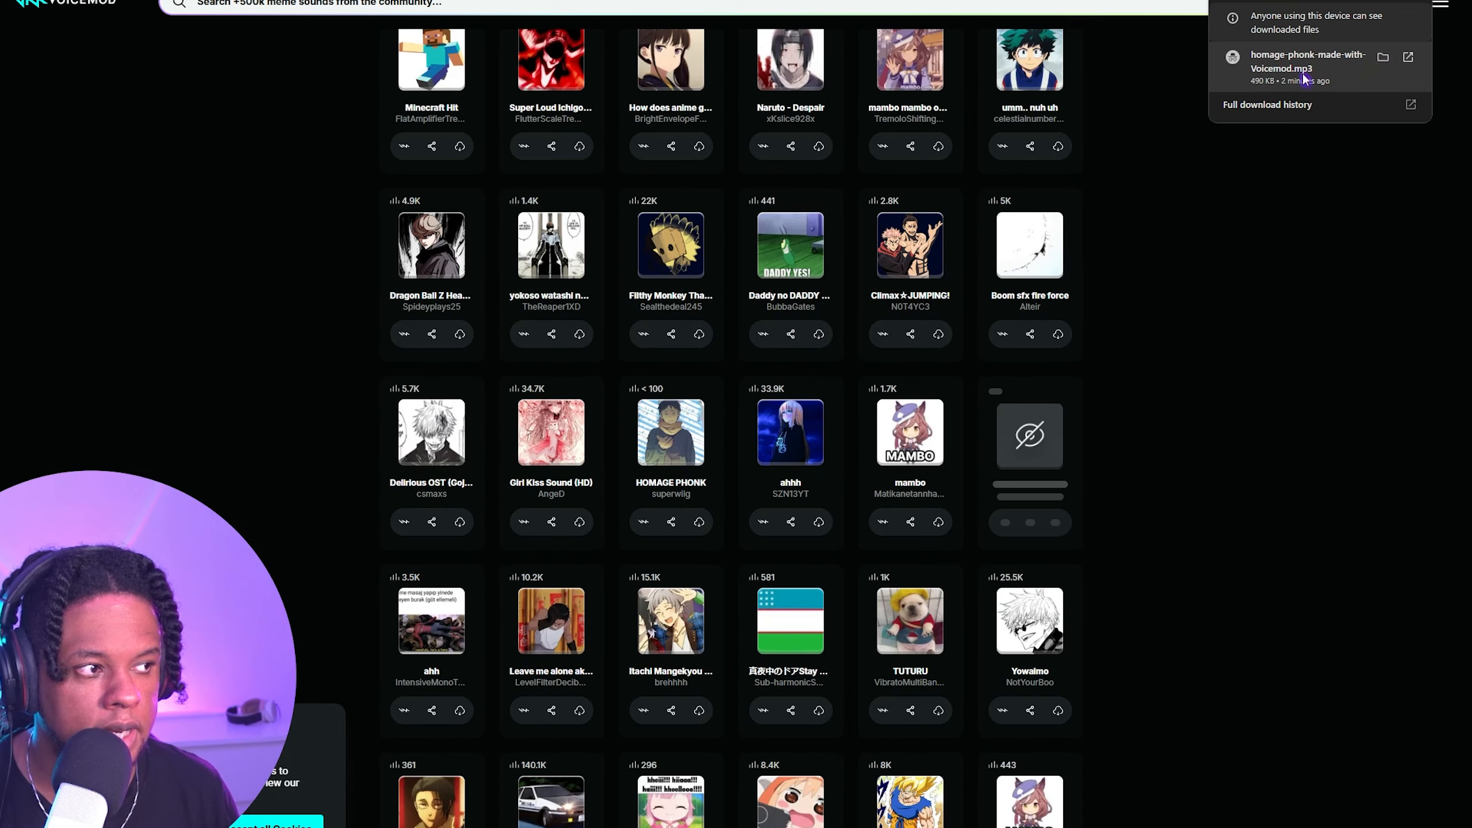
pyautogui.moveTo(1300, 70); pyautogui.dragTo(494, 365)
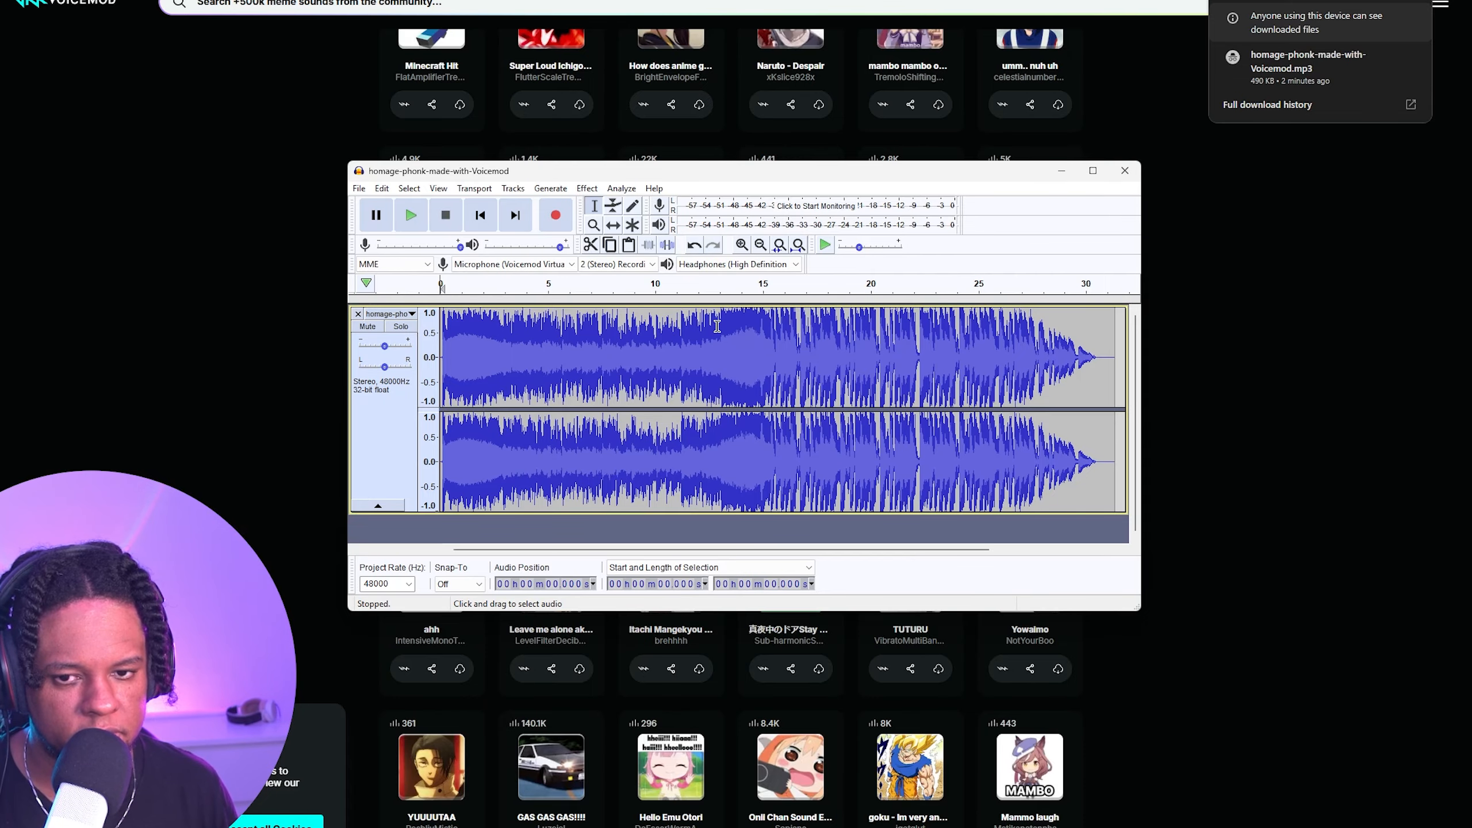
# Trim the clip by deleting its first 13 seconds or so and everything after the 7.4-second mark of the remainder
pyautogui.moveTo(720, 326); pyautogui.dragTo(427, 370)
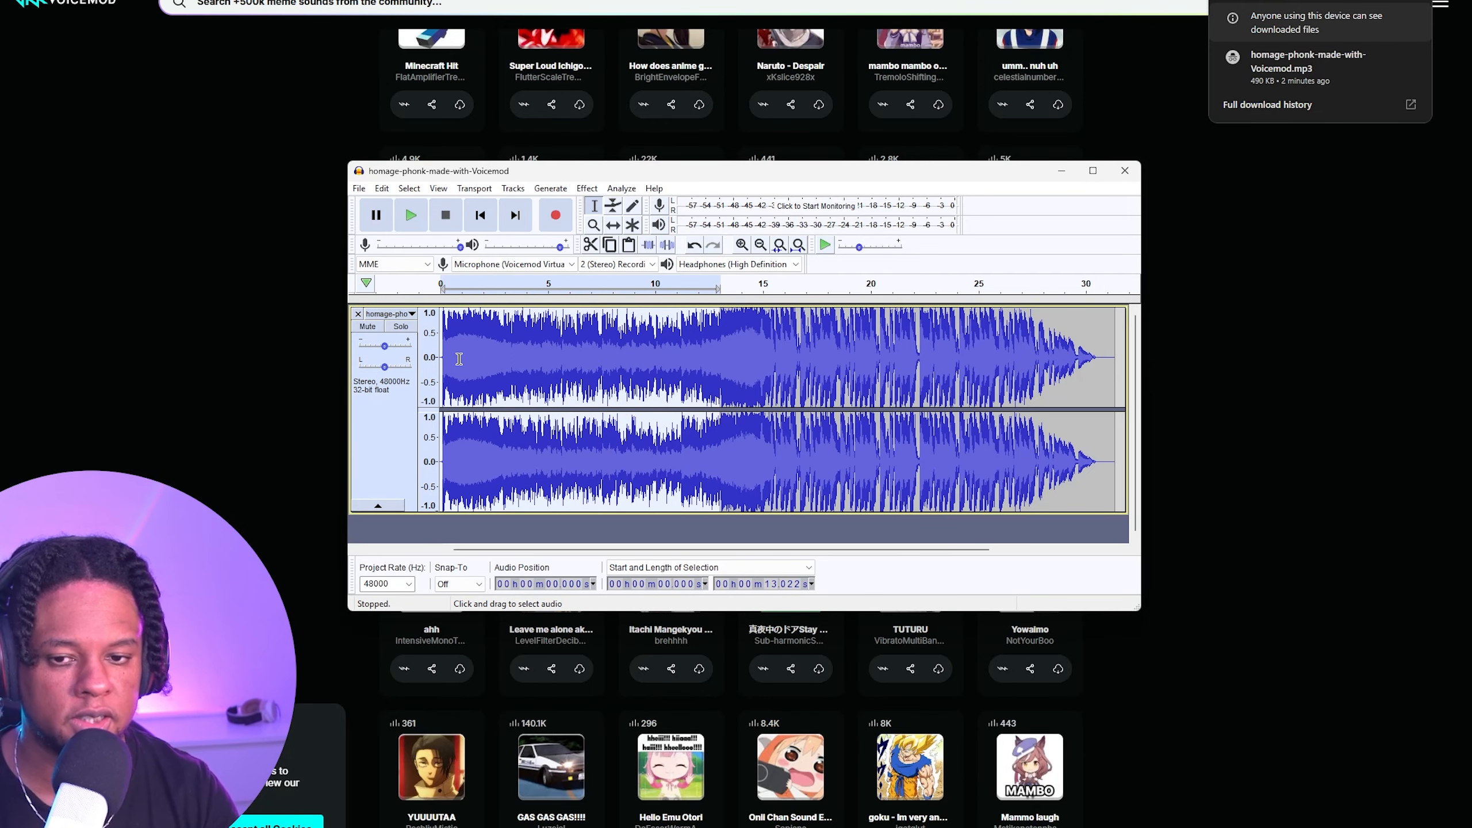
pyautogui.press('Delete')
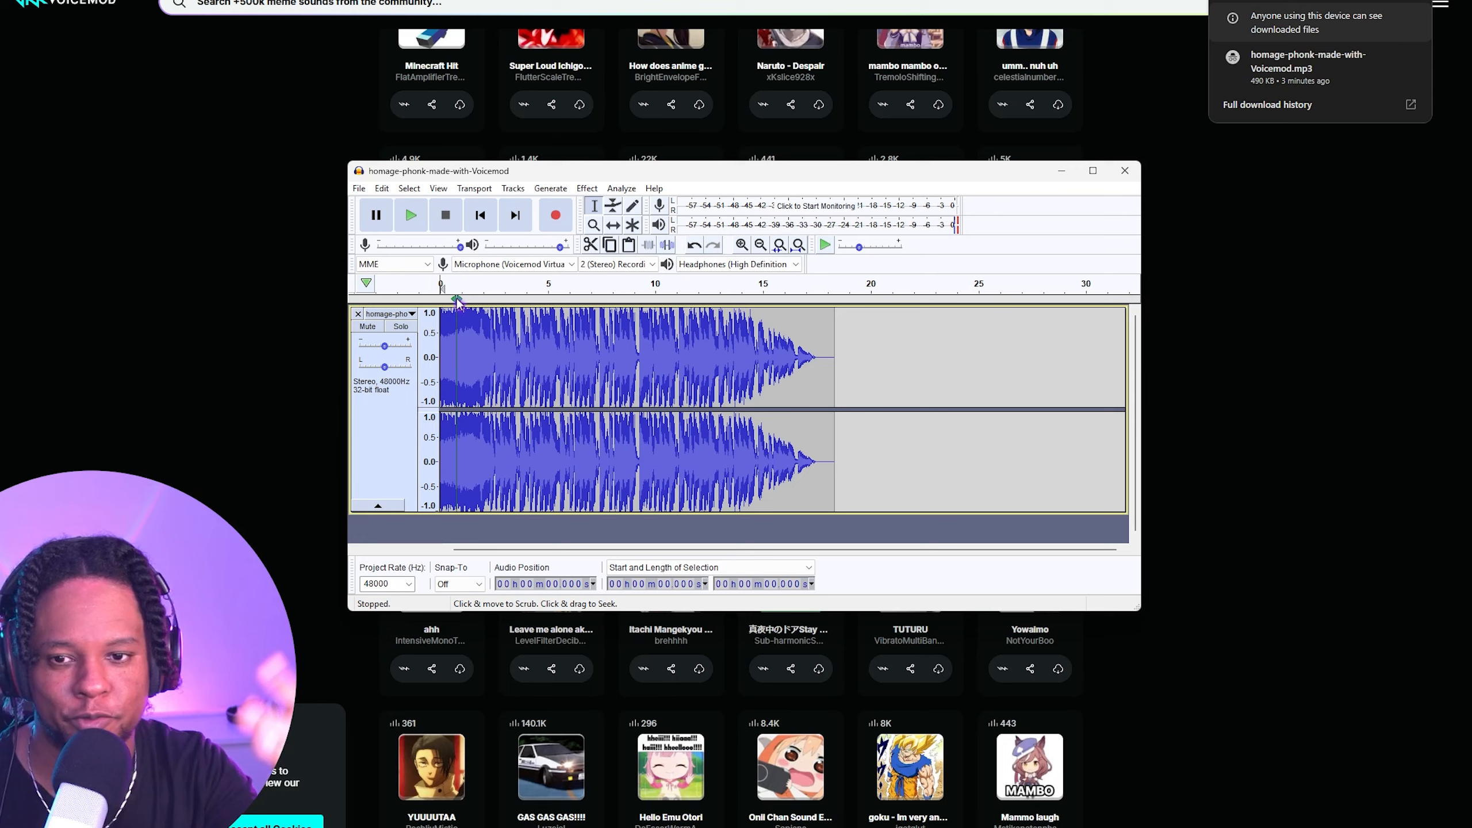
pyautogui.click(599, 340)
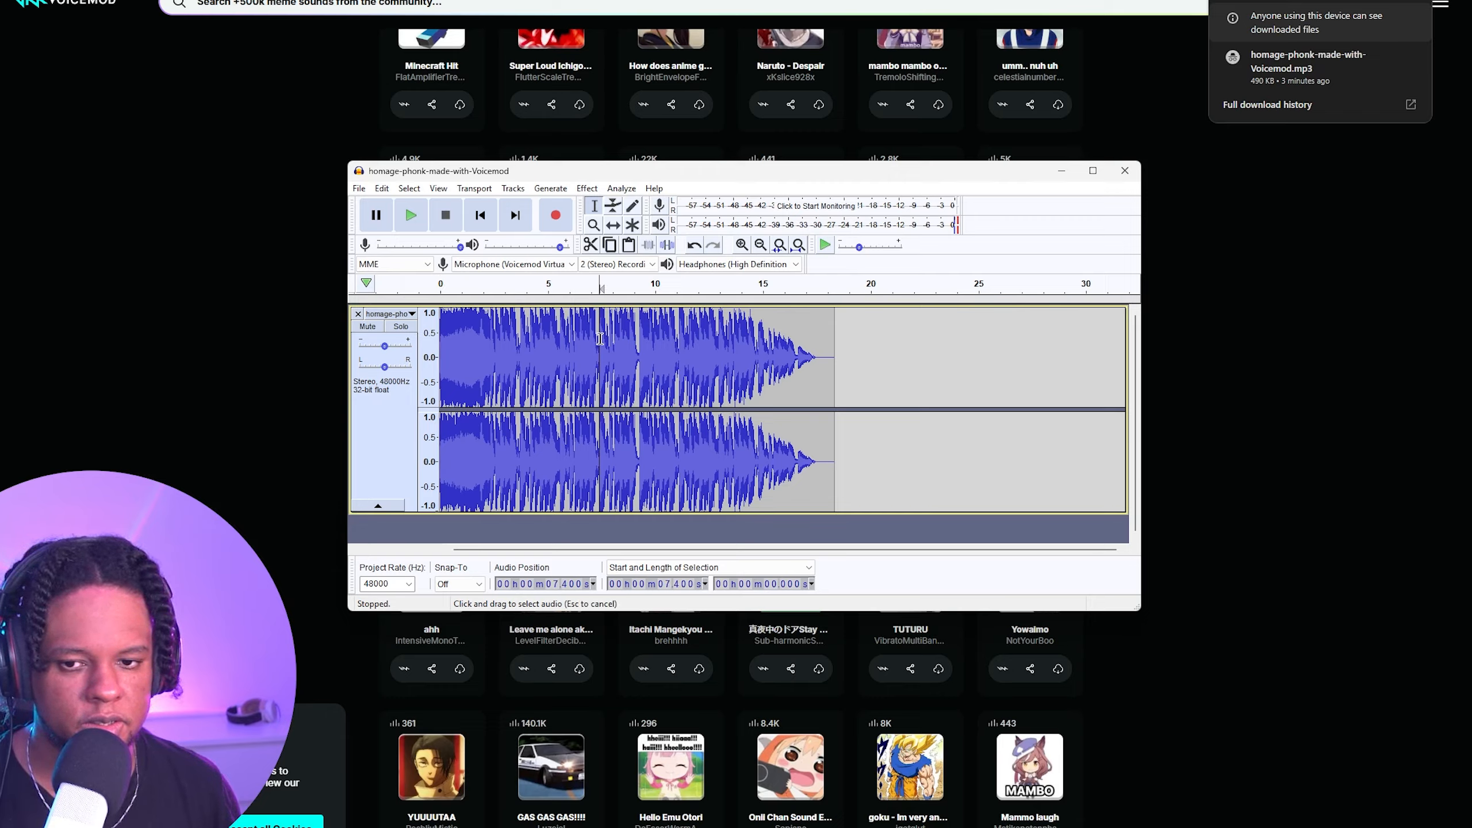
pyautogui.moveTo(600, 338); pyautogui.dragTo(853, 364)
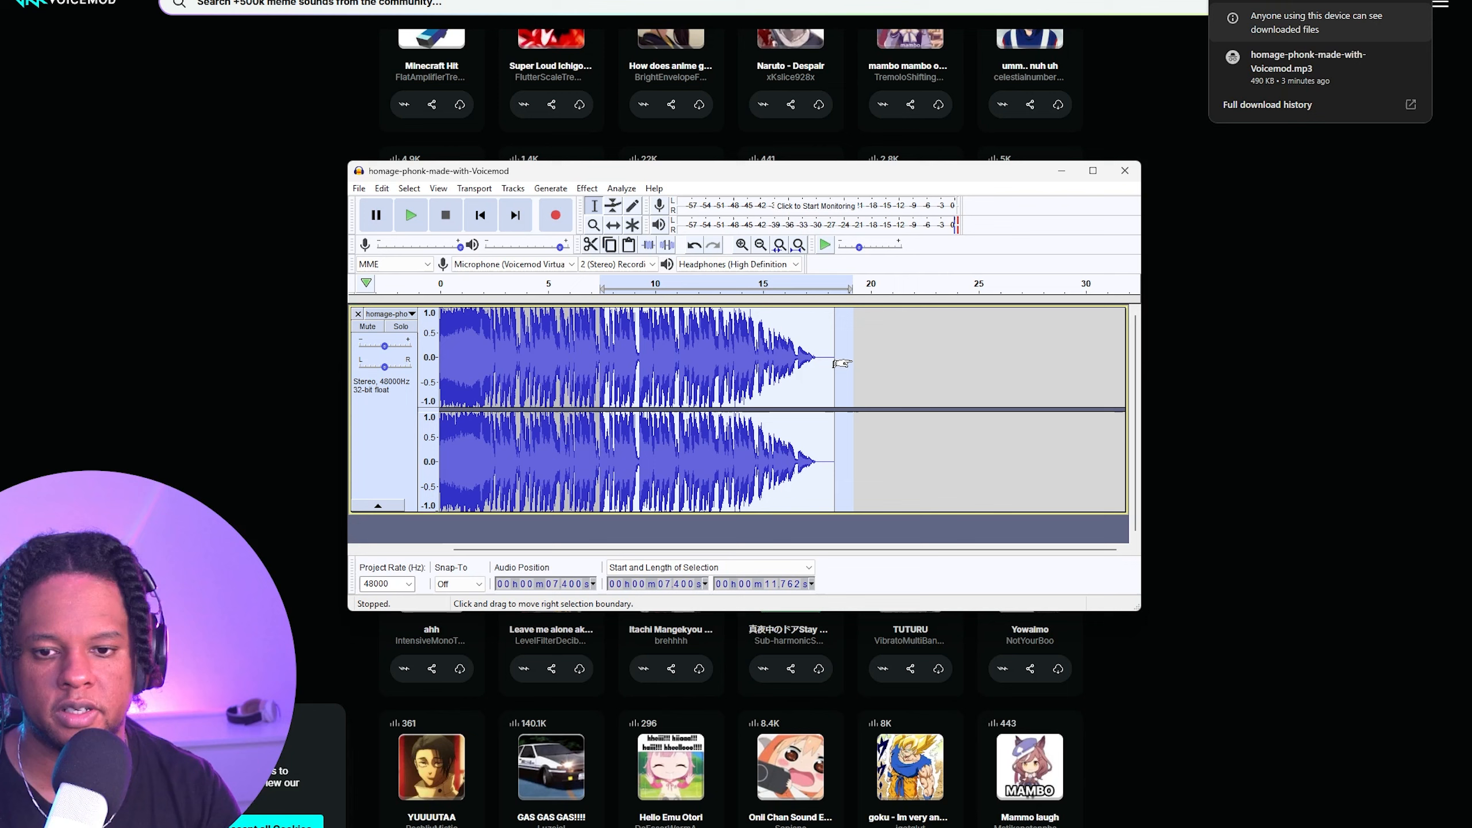
pyautogui.press('Delete')
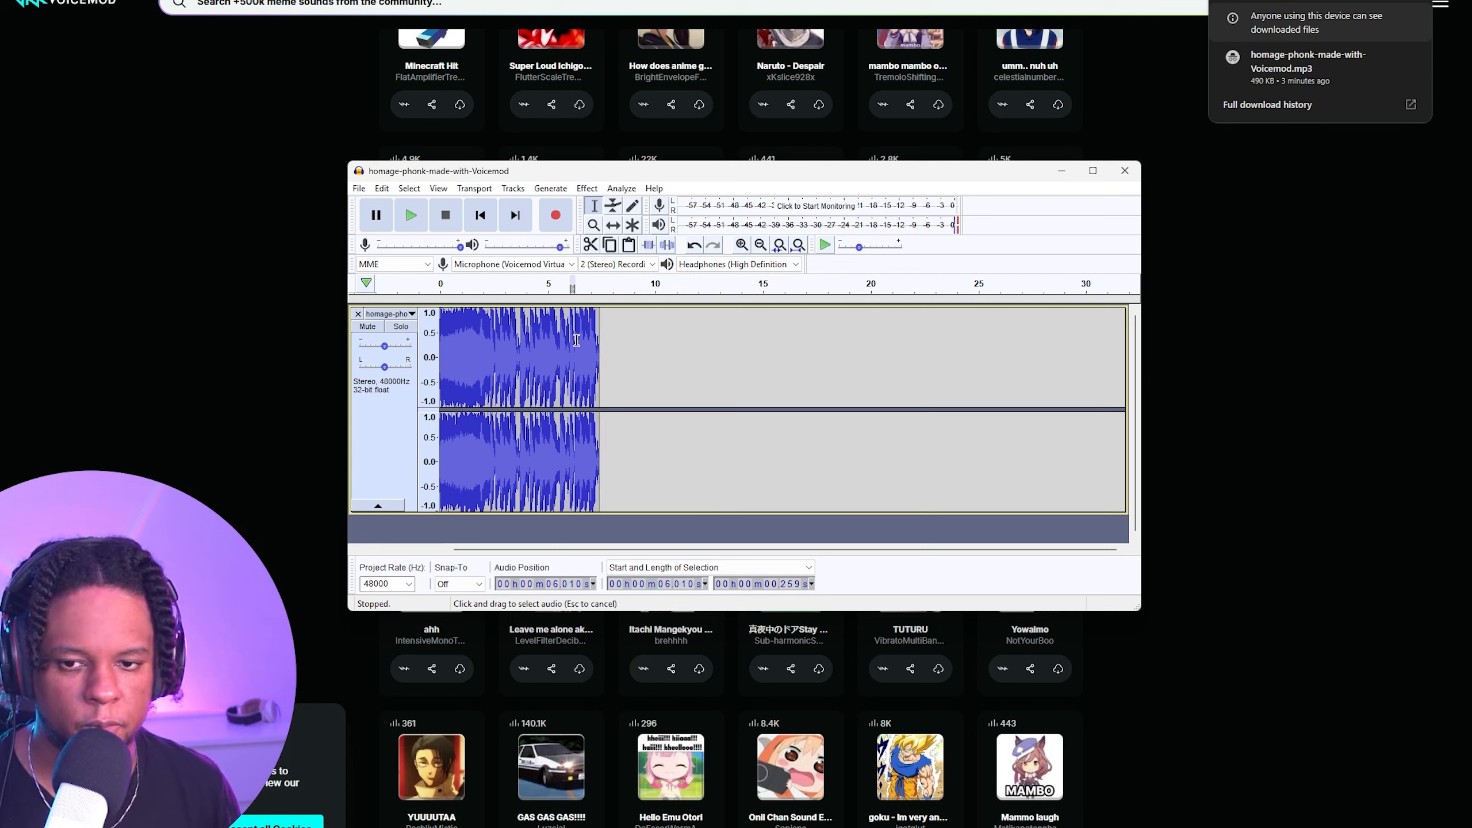
# Apply a Fade Out to the end of the clip, from about 6.0 s to 7.4 s
pyautogui.moveTo(571, 341); pyautogui.dragTo(598, 343)
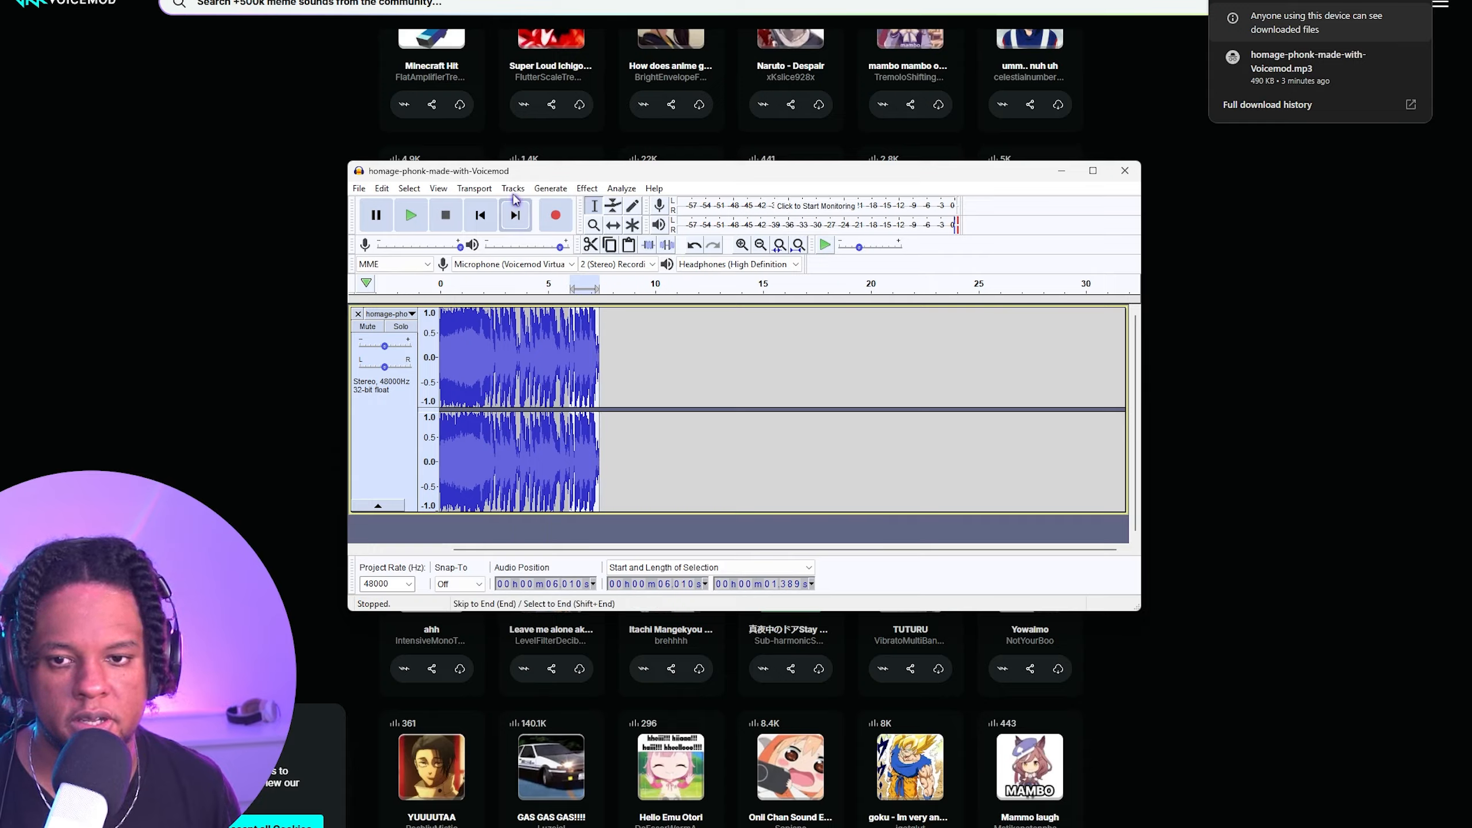
pyautogui.click(583, 191)
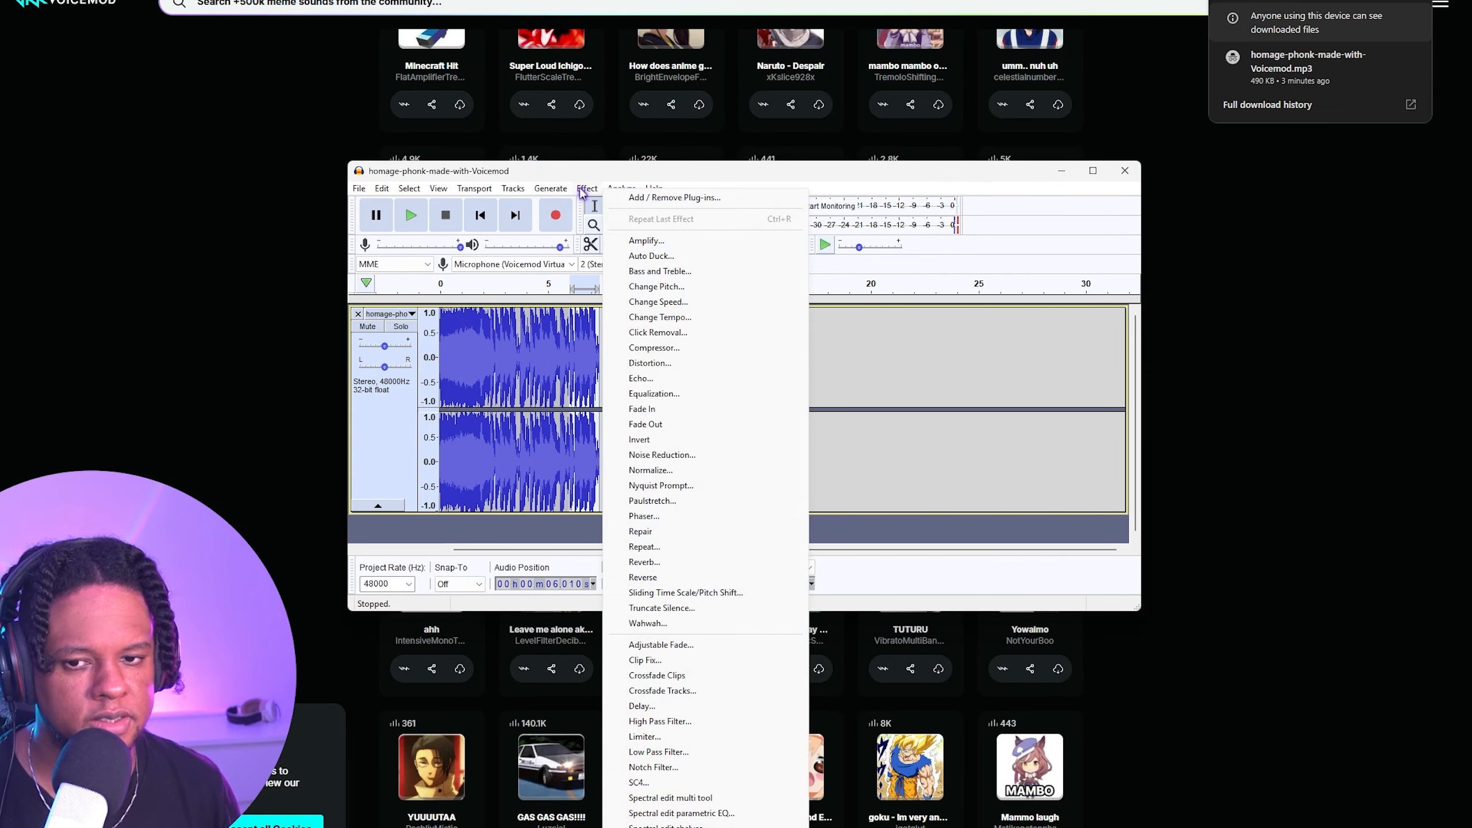
pyautogui.click(655, 425)
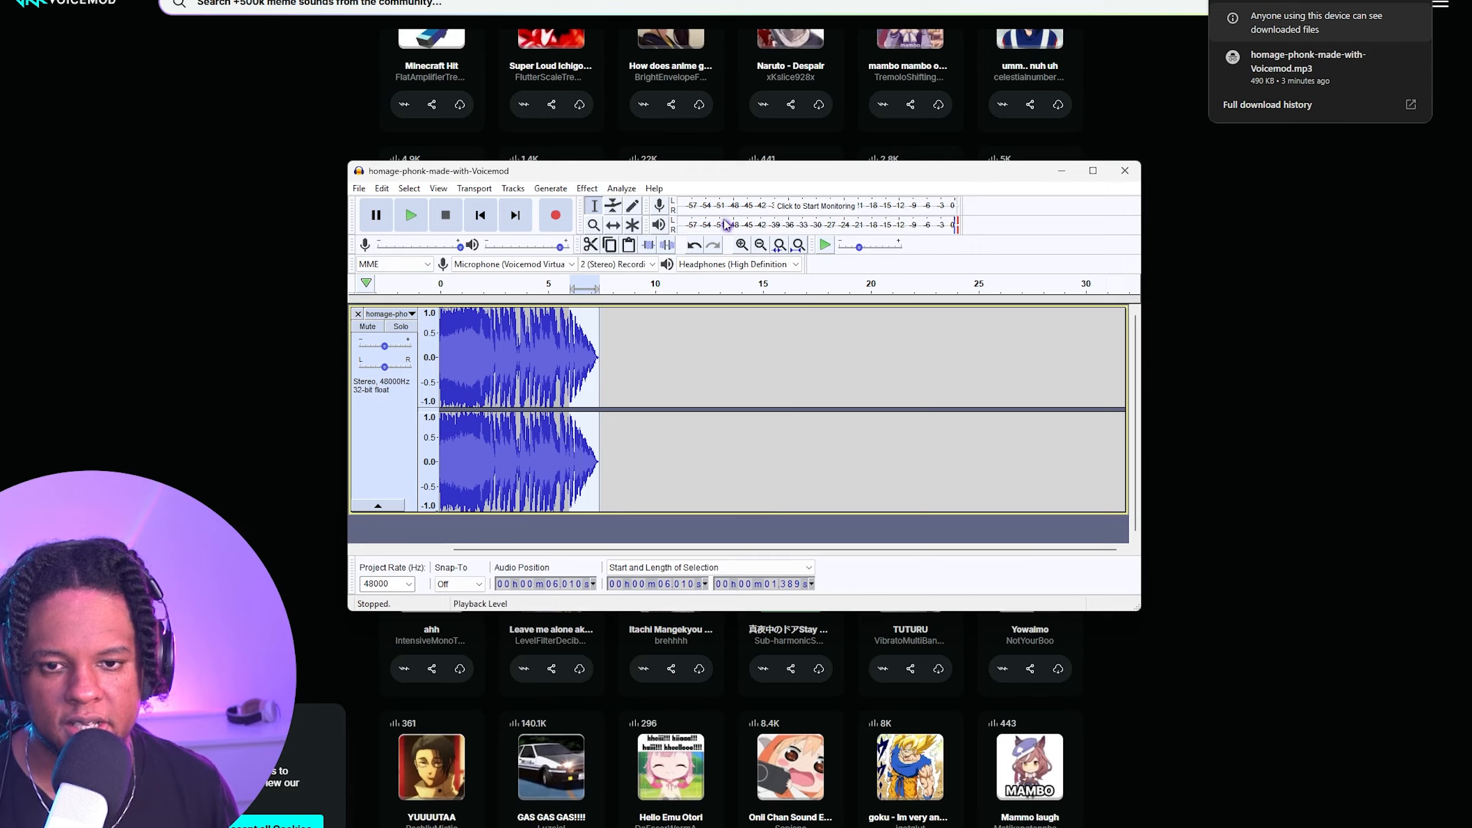
# Apply a Fade In to about the first 0.38 s of the clip and listen to the beginning
pyautogui.click(741, 245)
pyautogui.click(741, 245)
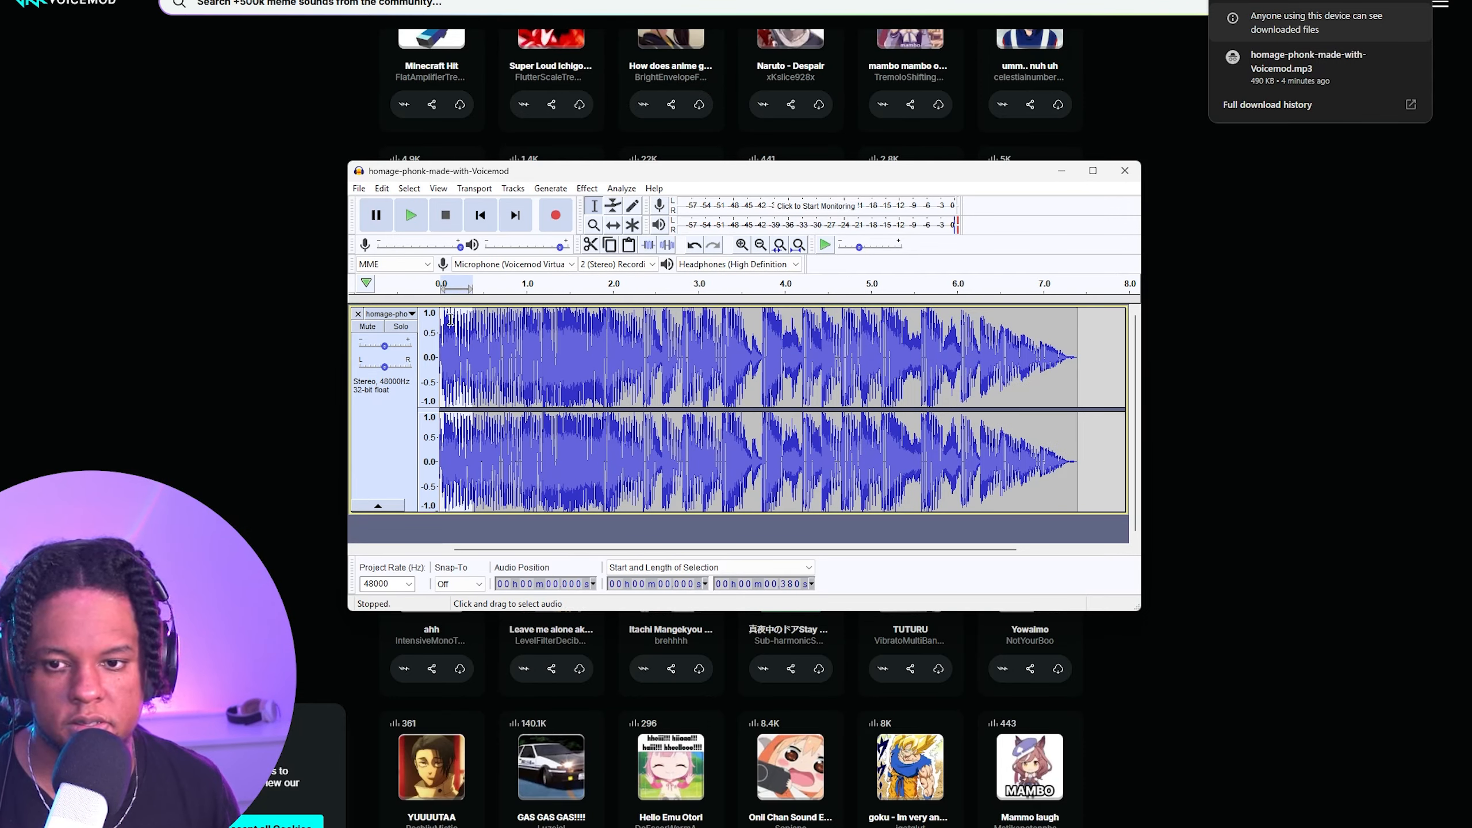
pyautogui.click(585, 188)
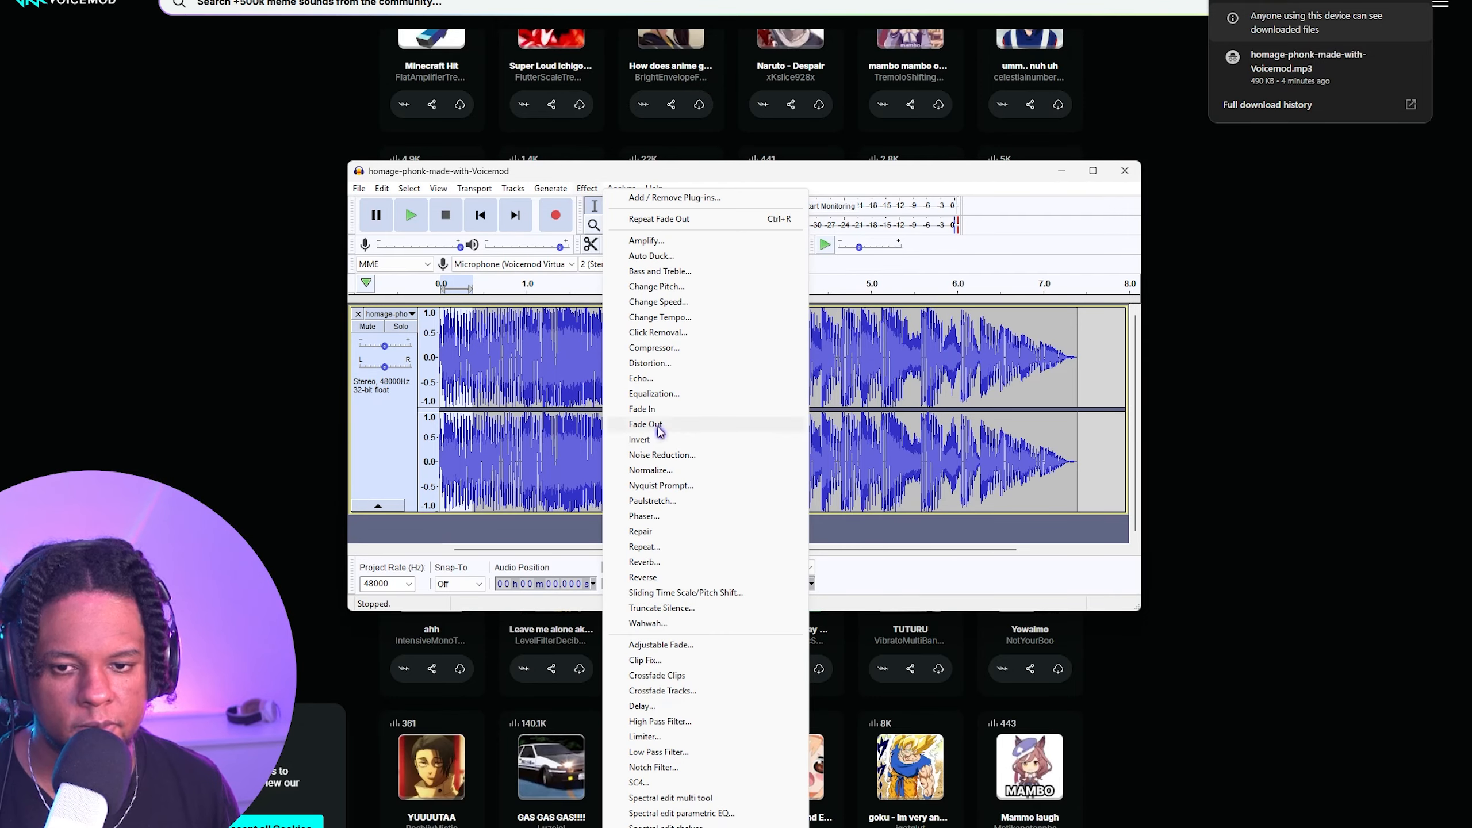
pyautogui.click(642, 409)
pyautogui.click(446, 352)
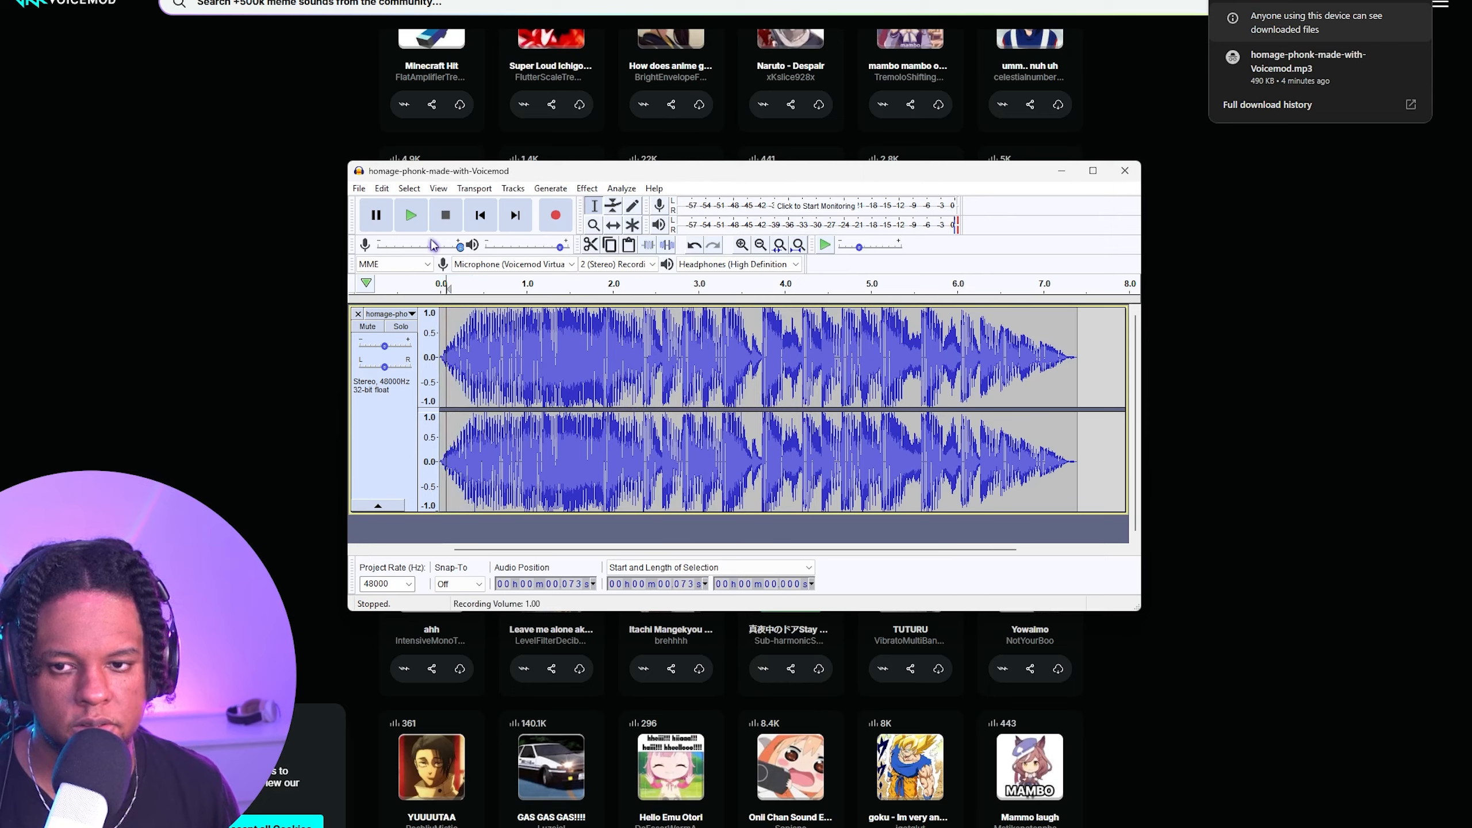
pyautogui.click(412, 215)
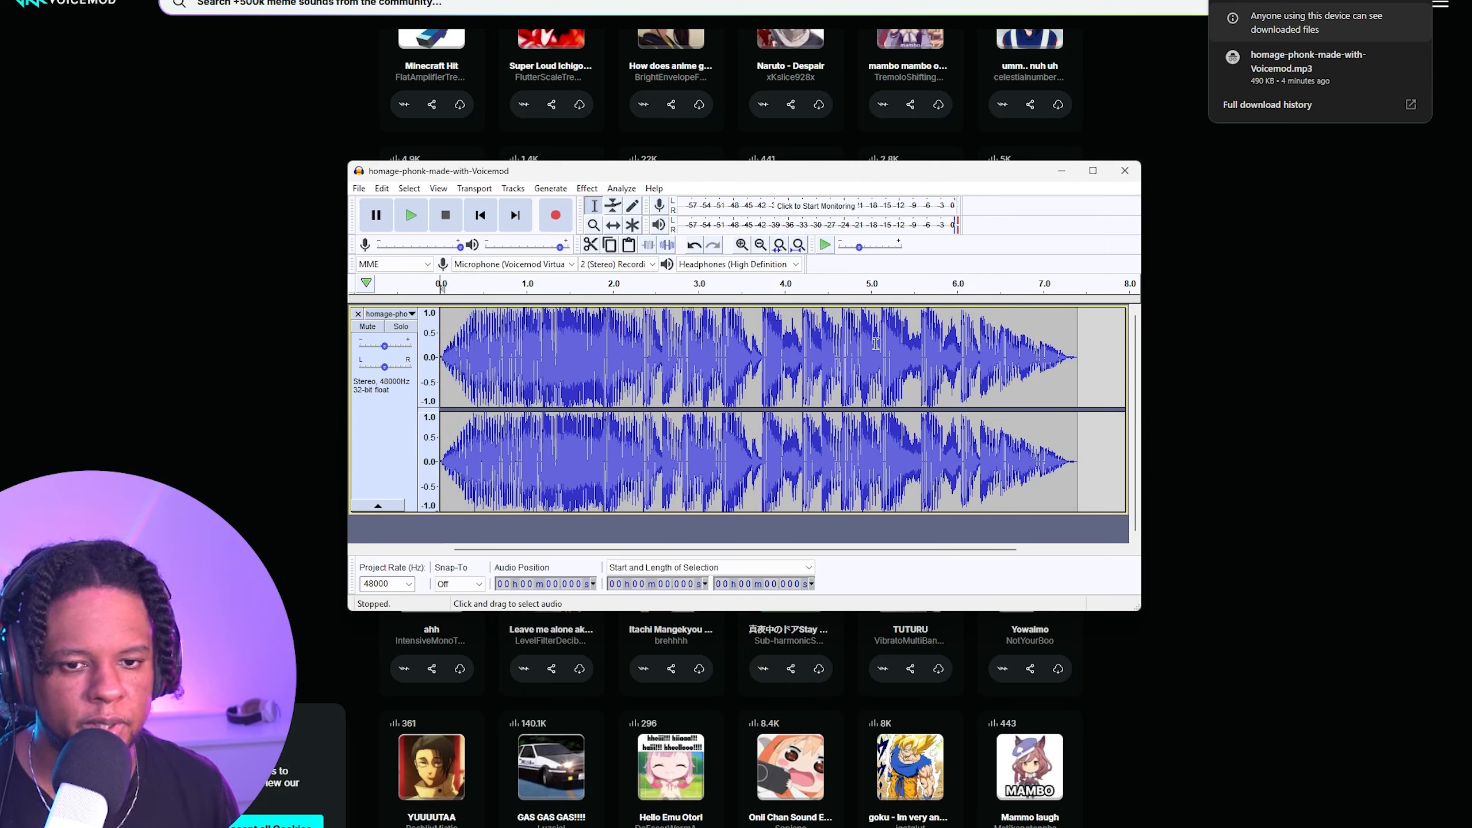
# Apply another Fade Out over about the last 2.65 s of the clip, starting at 4.75 s, and play back the ending
pyautogui.moveTo(852, 346); pyautogui.dragTo(1077, 366)
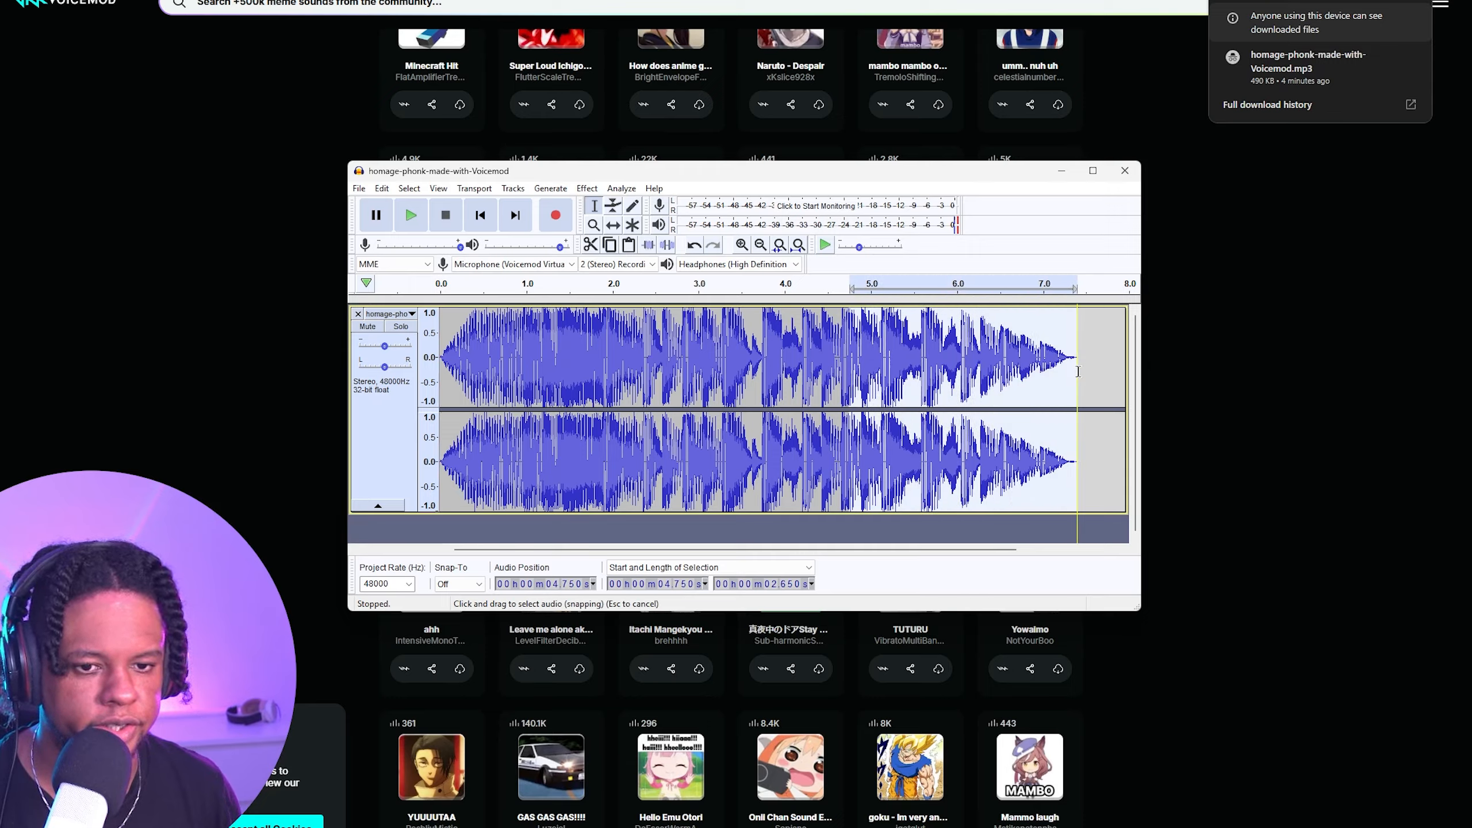
pyautogui.click(587, 188)
pyautogui.click(666, 424)
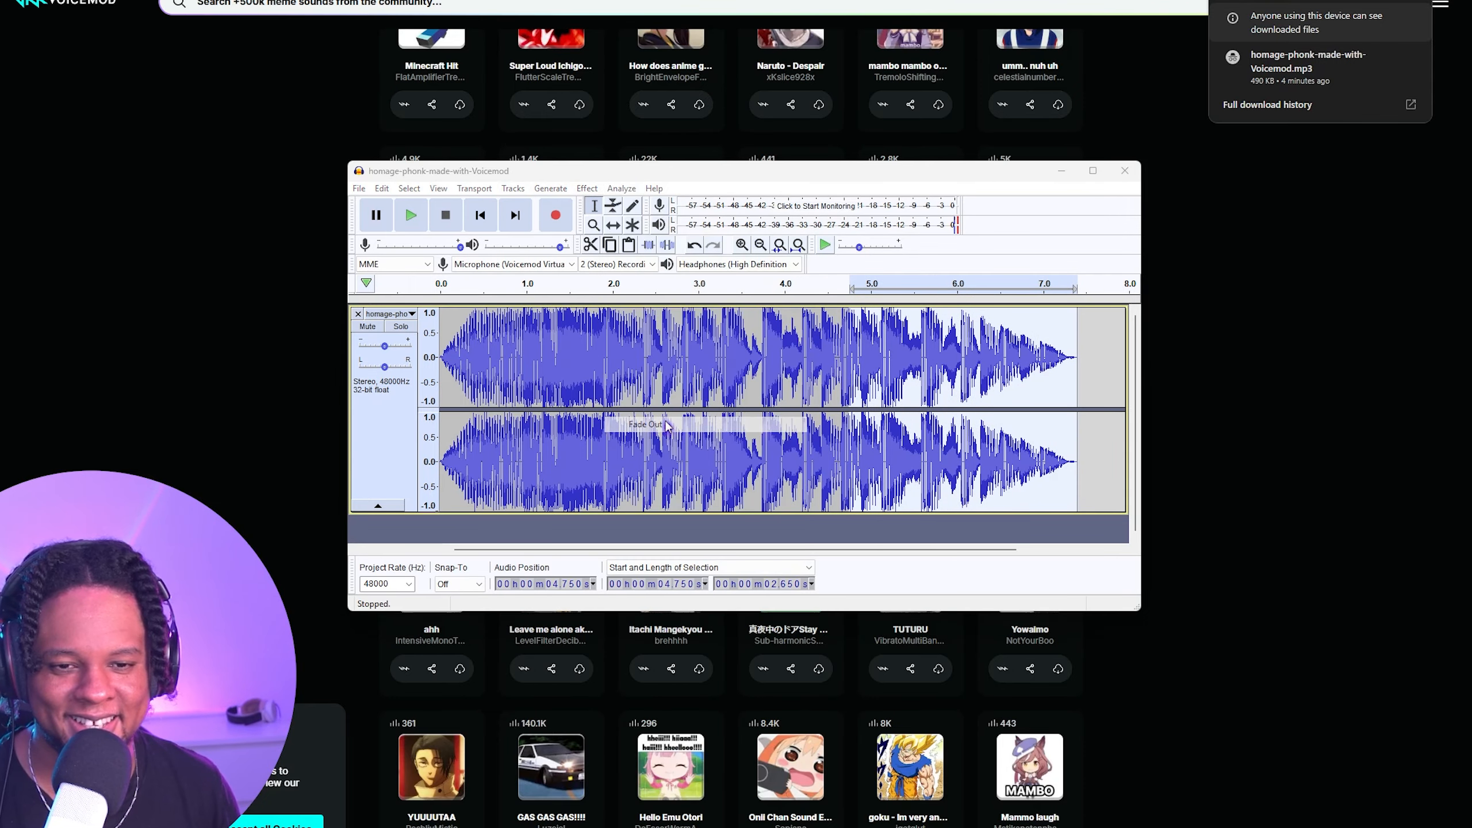
pyautogui.click(706, 356)
pyautogui.click(399, 216)
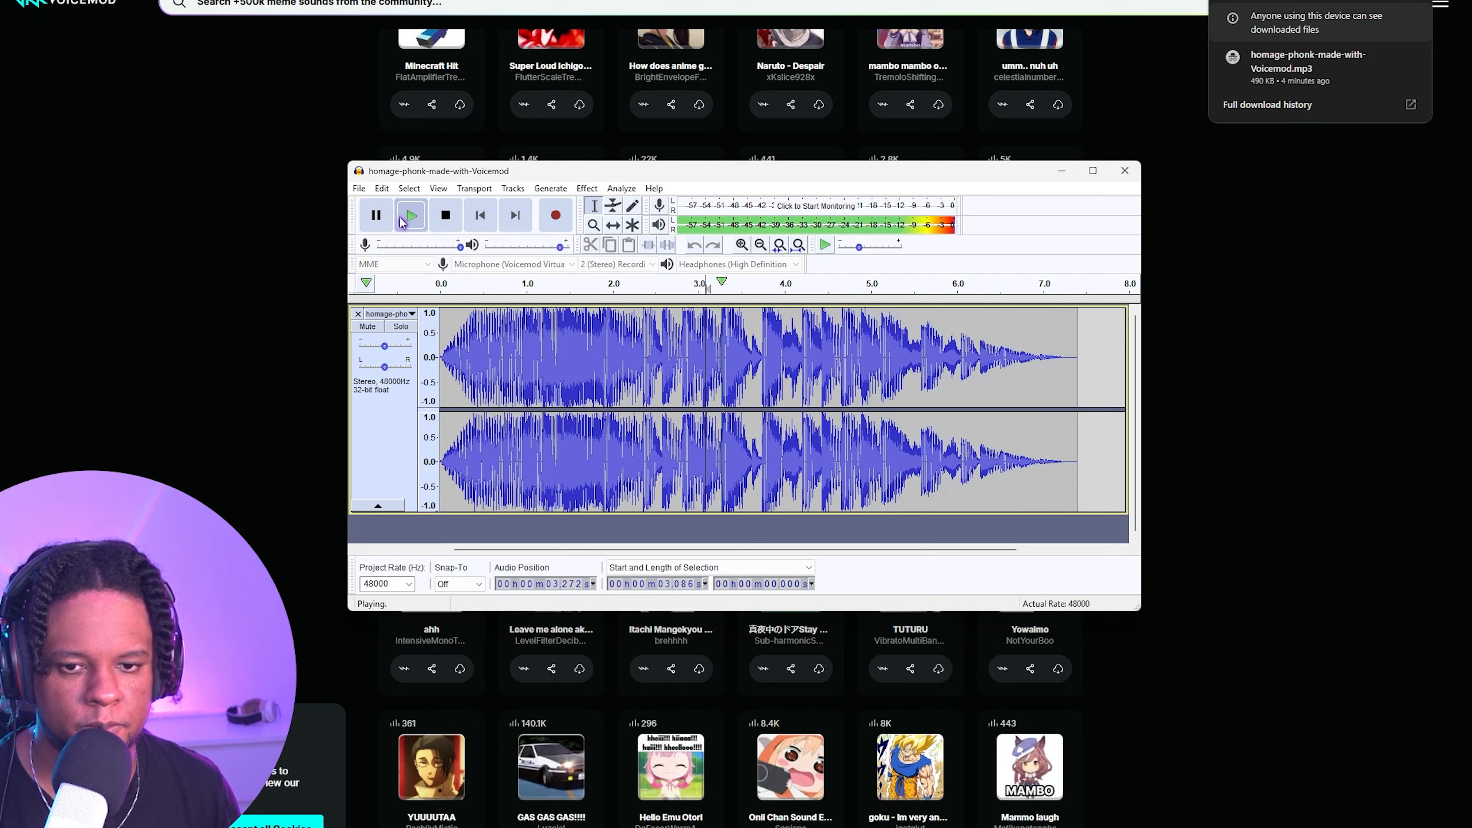
pyautogui.click(447, 220)
# Export the edited clip as a WAV file named "audio edit" in the sfx folder, accepting the metadata tags
pyautogui.click(359, 189)
pyautogui.moveTo(407, 309)
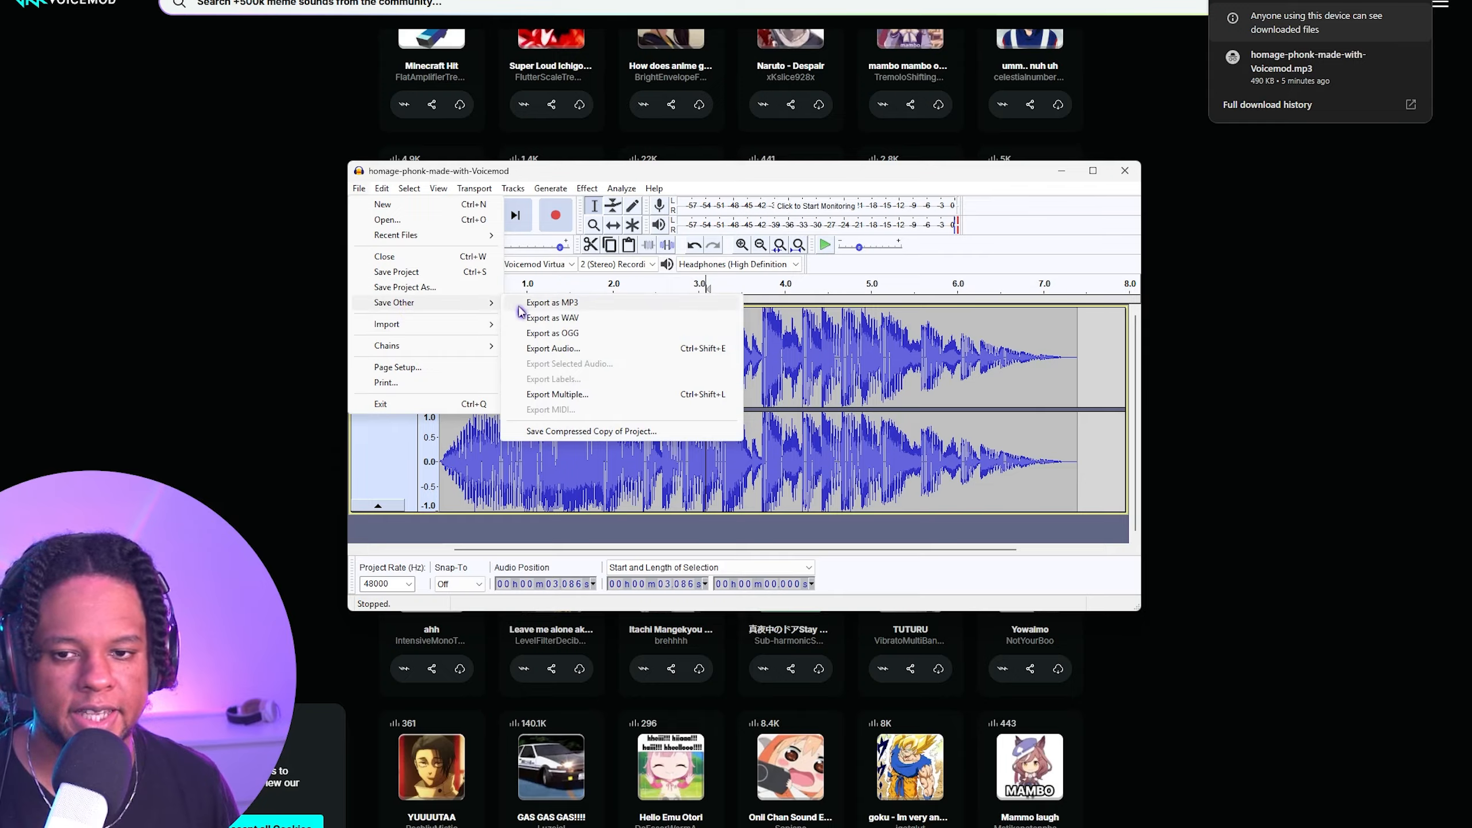
pyautogui.click(553, 318)
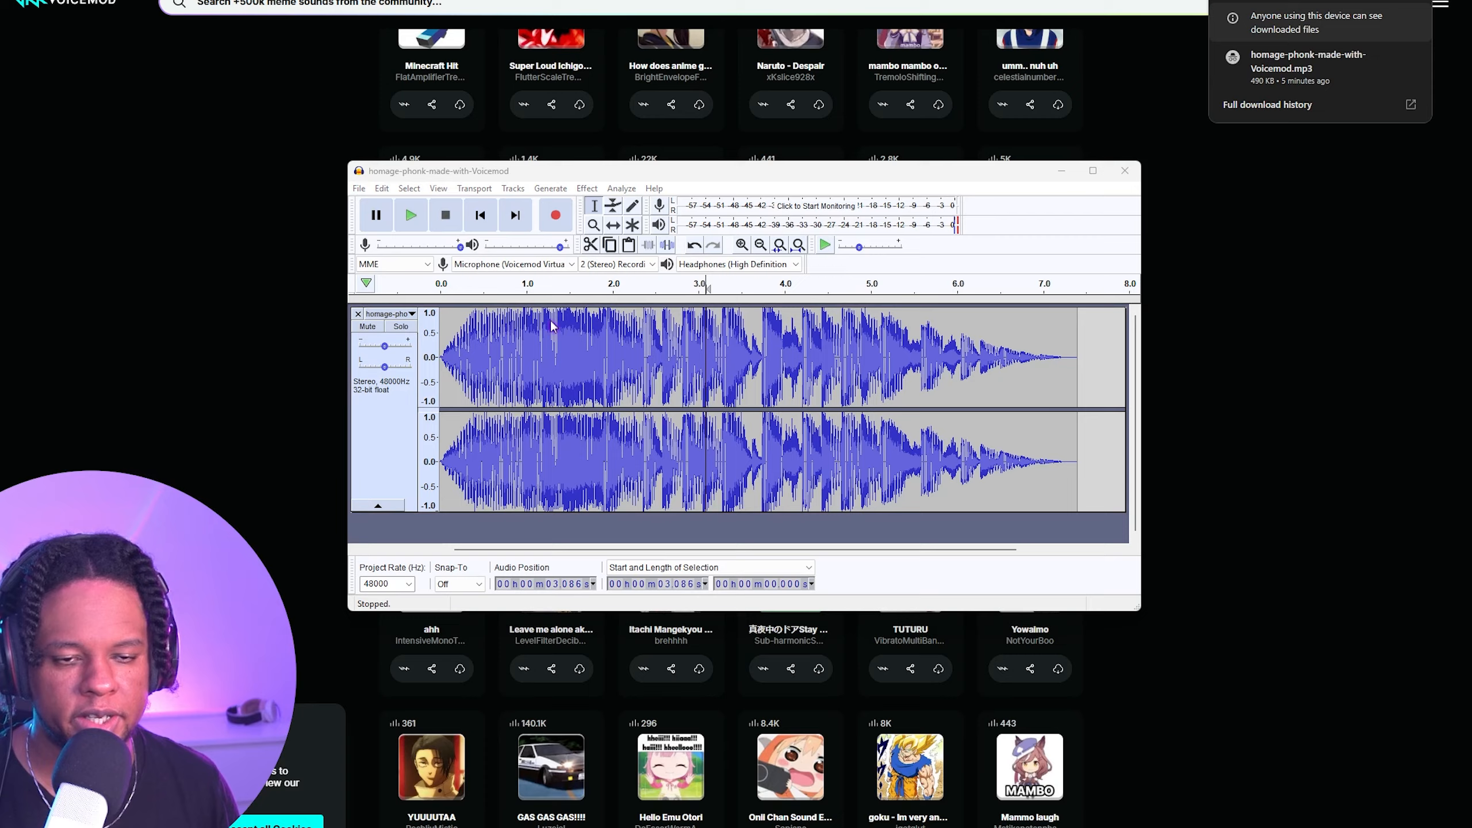
pyautogui.write('audio edit')
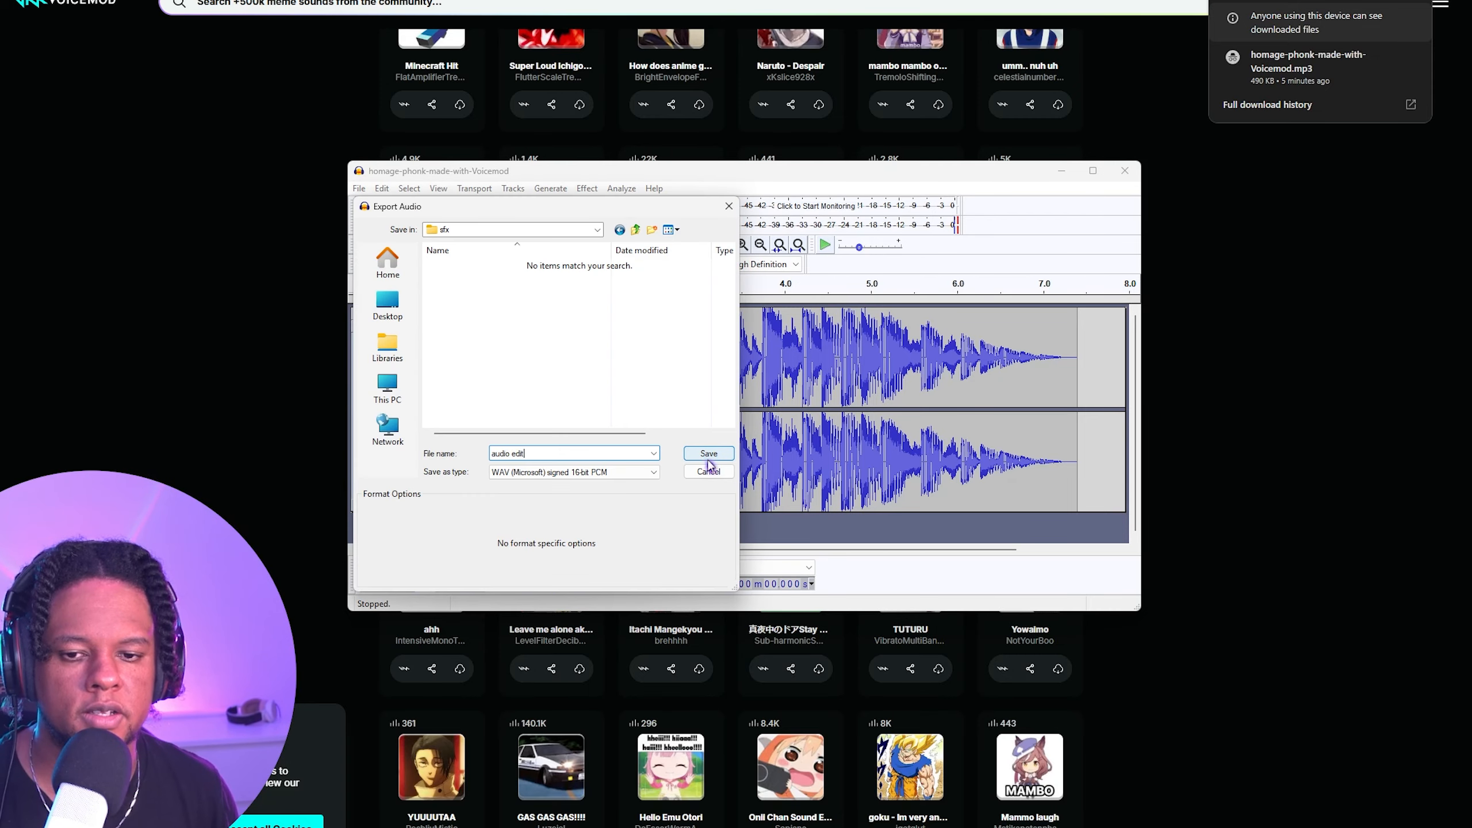
pyautogui.click(708, 454)
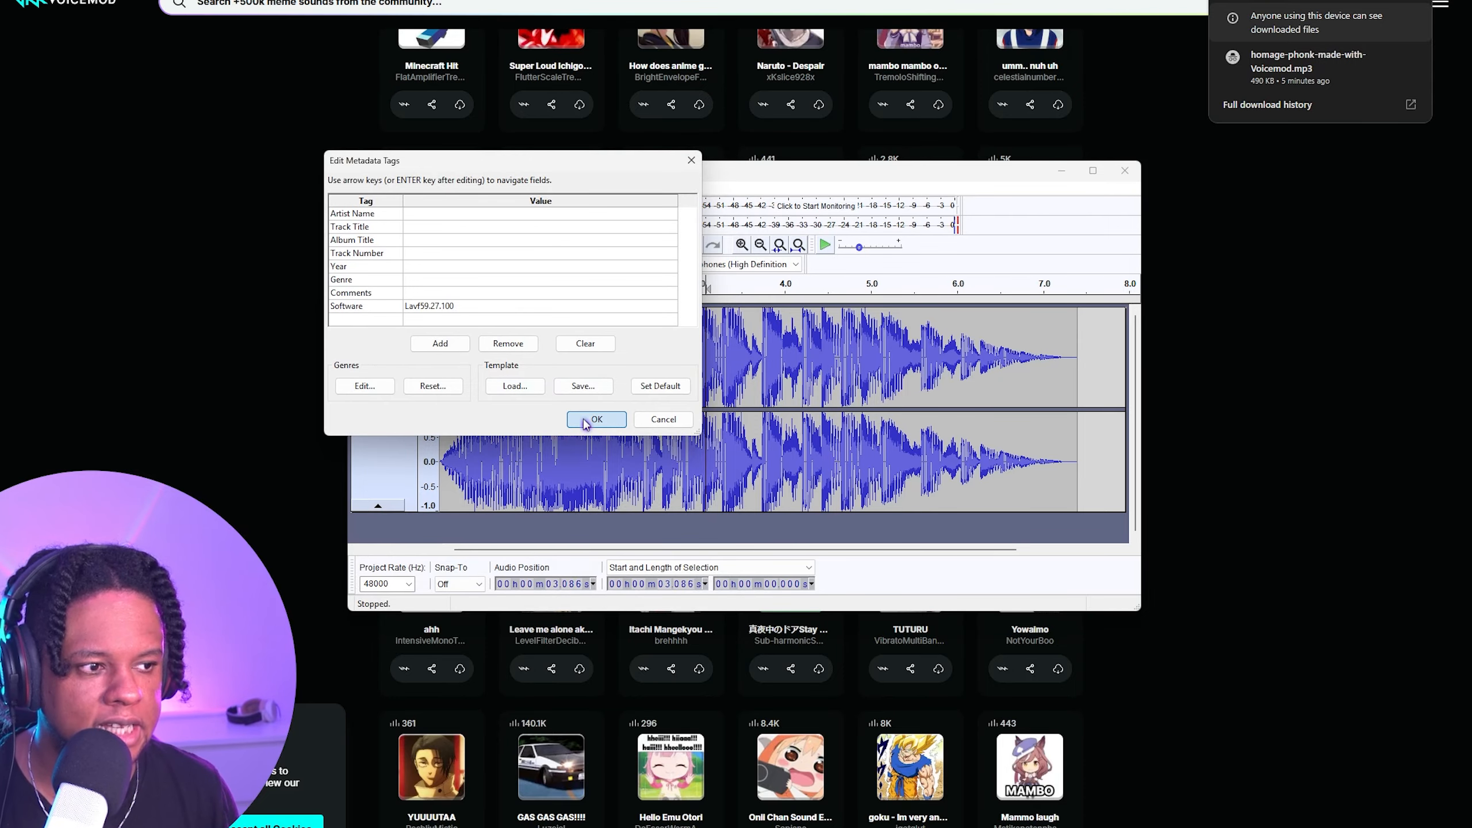
pyautogui.click(585, 423)
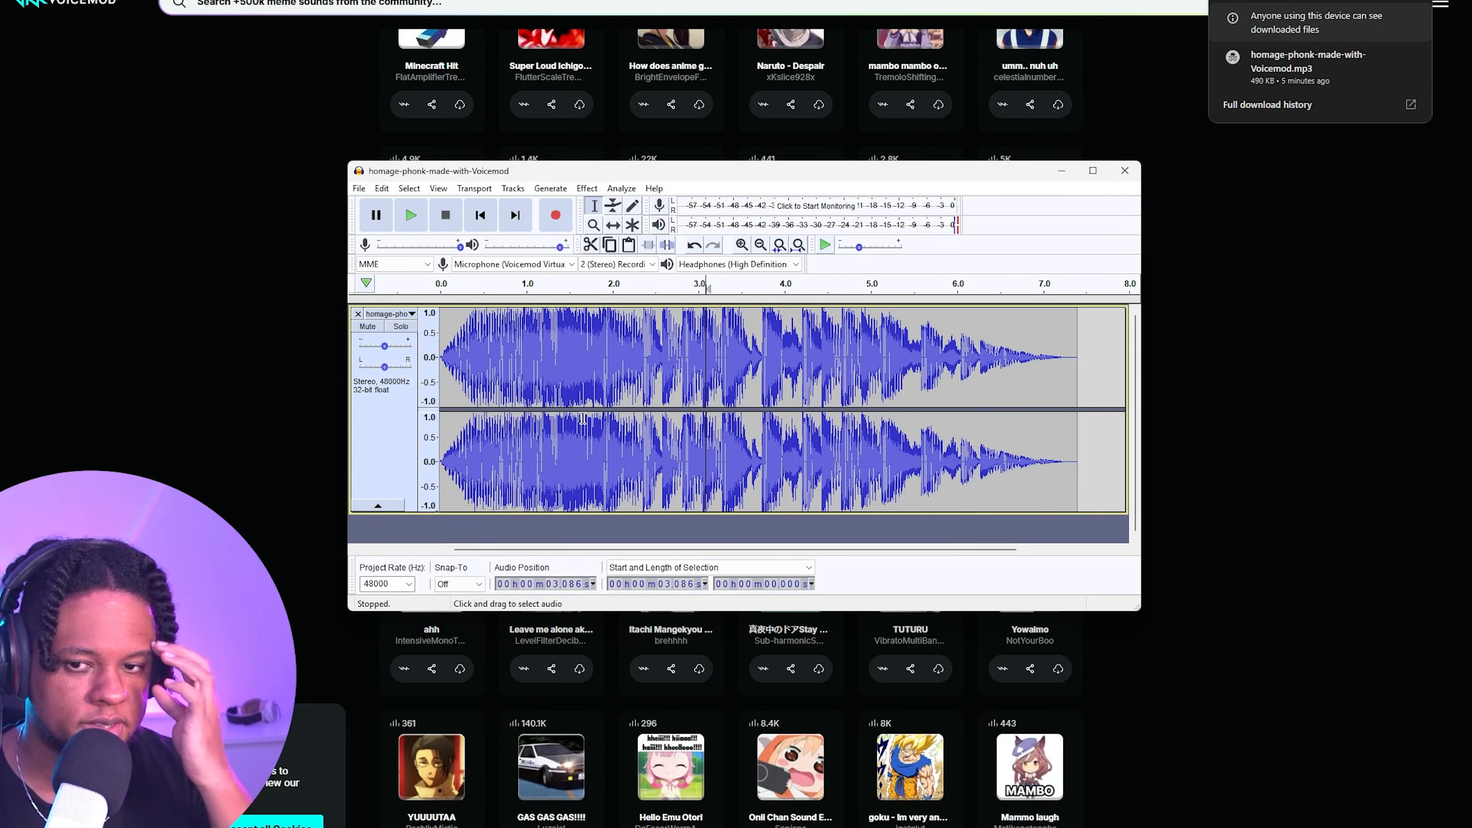
# Measure the duration of the clip's build-up, from its start to the beat just before the 2.0 s mark
pyautogui.moveTo(629, 406); pyautogui.dragTo(780, 360)
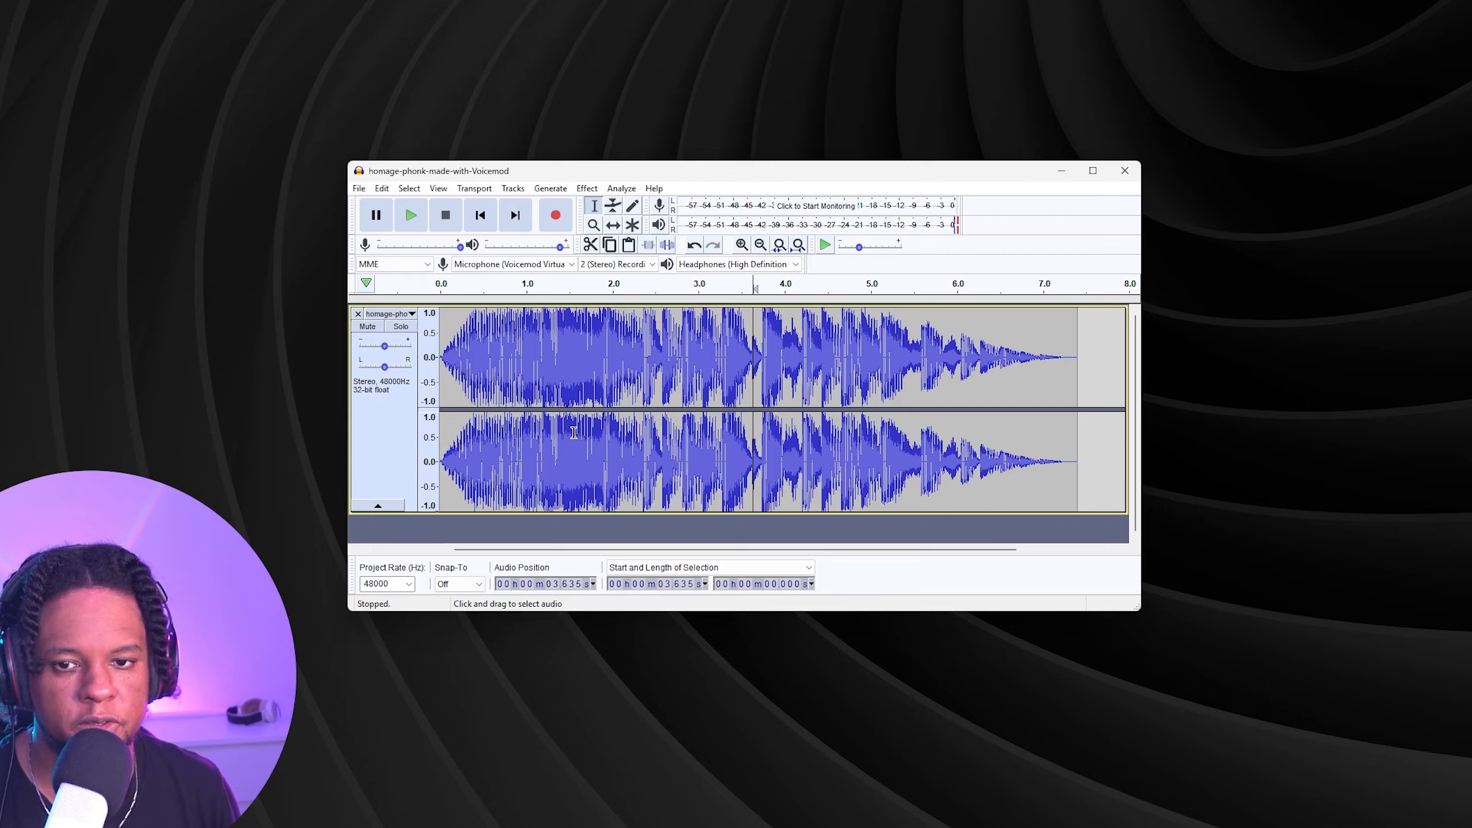
pyautogui.click(741, 245)
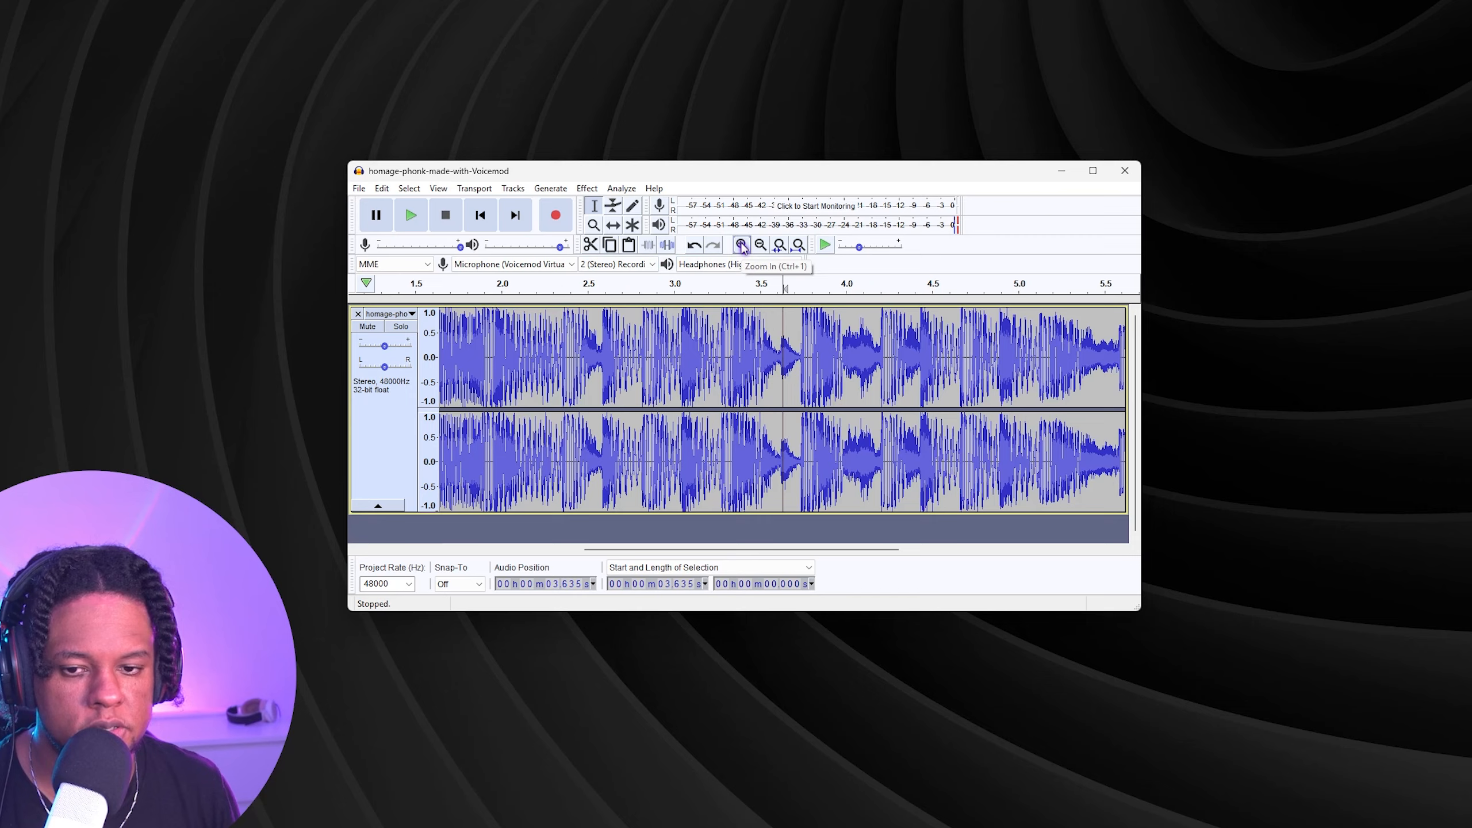
pyautogui.press('Home')
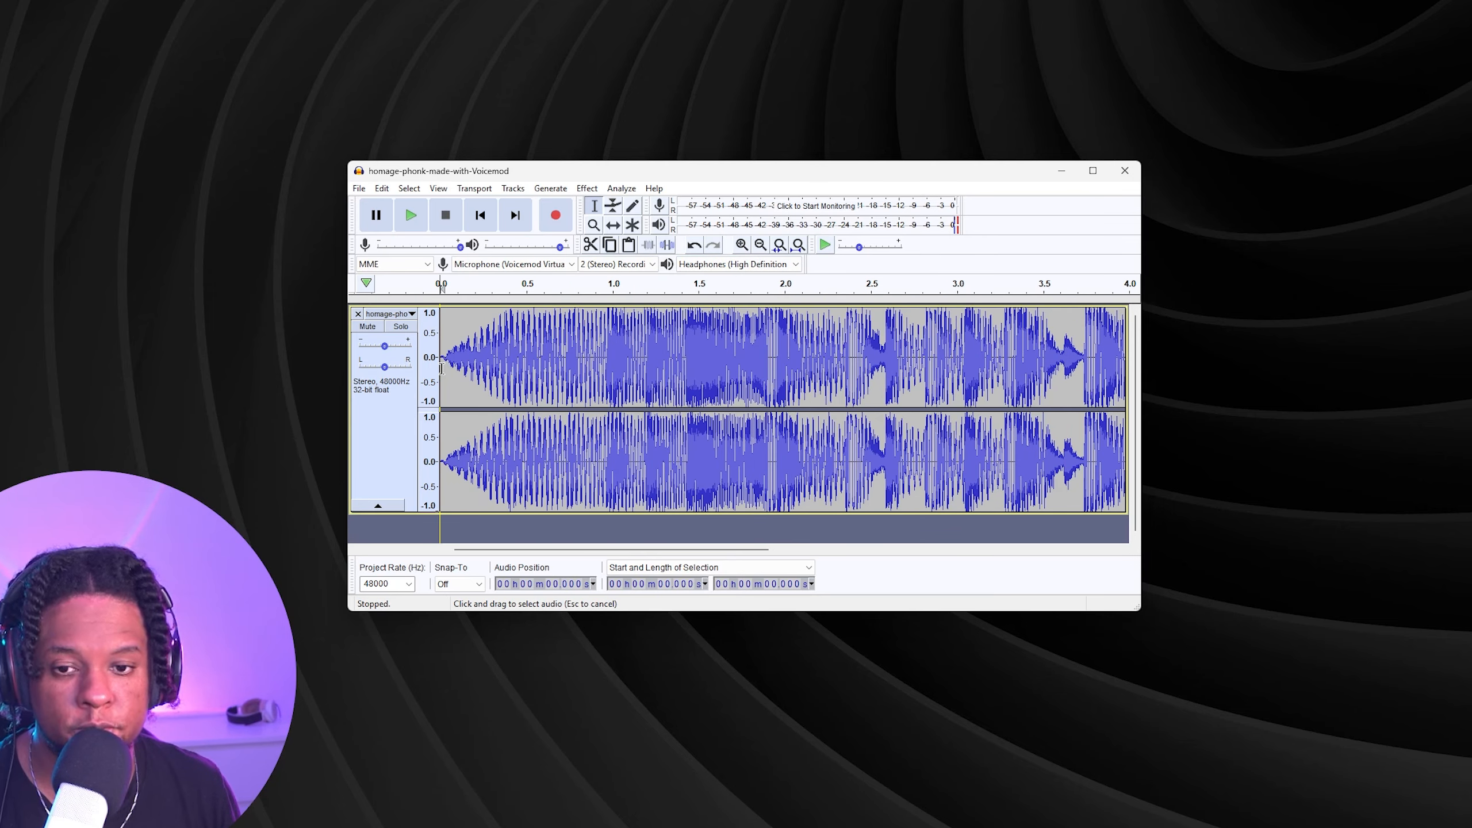
pyautogui.moveTo(441, 368); pyautogui.dragTo(677, 386)
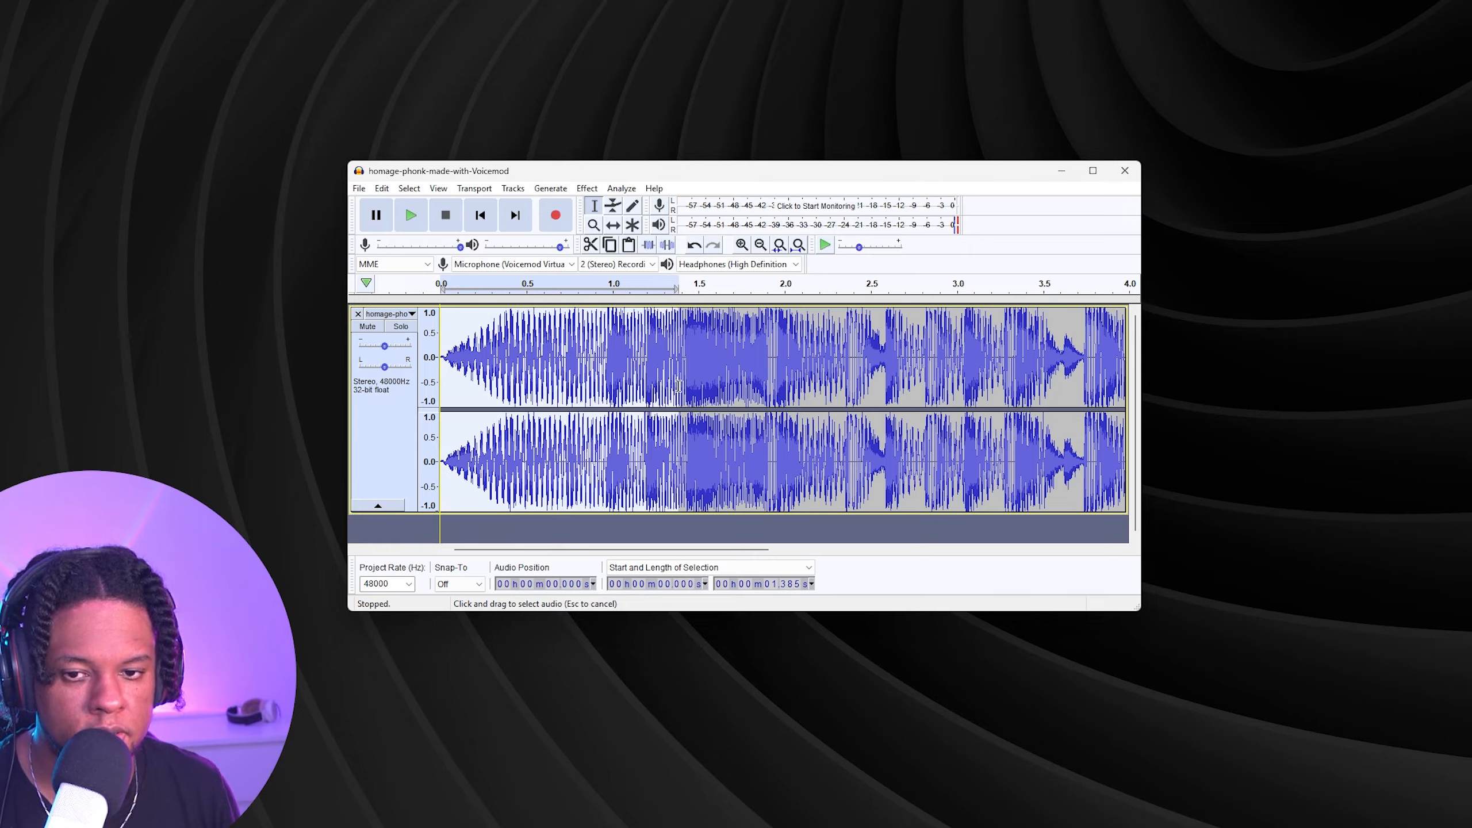
pyautogui.click(516, 377)
pyautogui.moveTo(777, 340); pyautogui.dragTo(441, 348)
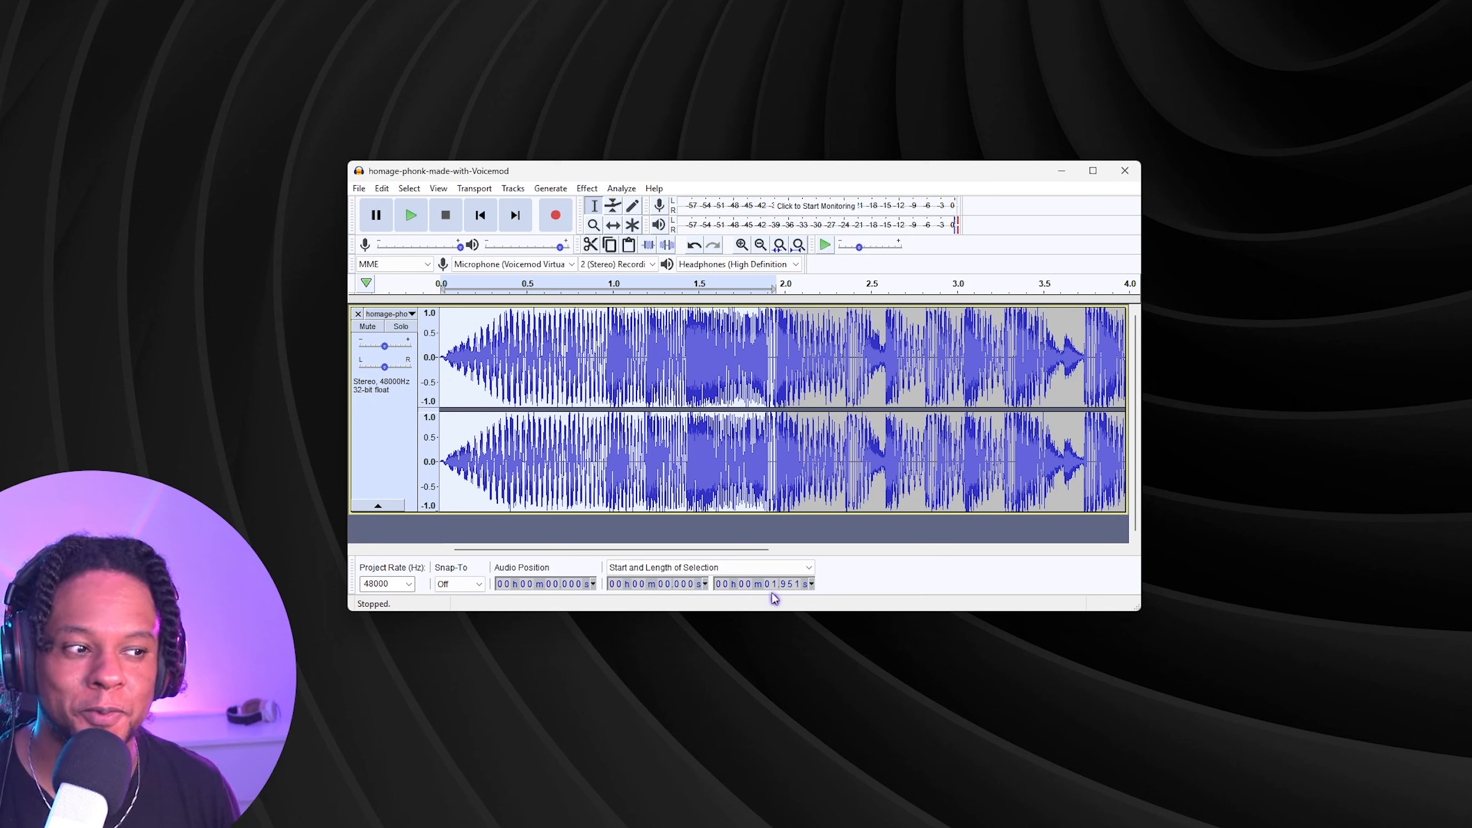
# Note "Intro 1951ms" in Notepad, measure the next four beats starting at 1.951 s in Audacity, and note "1rst 4 beats 1793ms"
pyautogui.hotkey('alt', 'Tab')
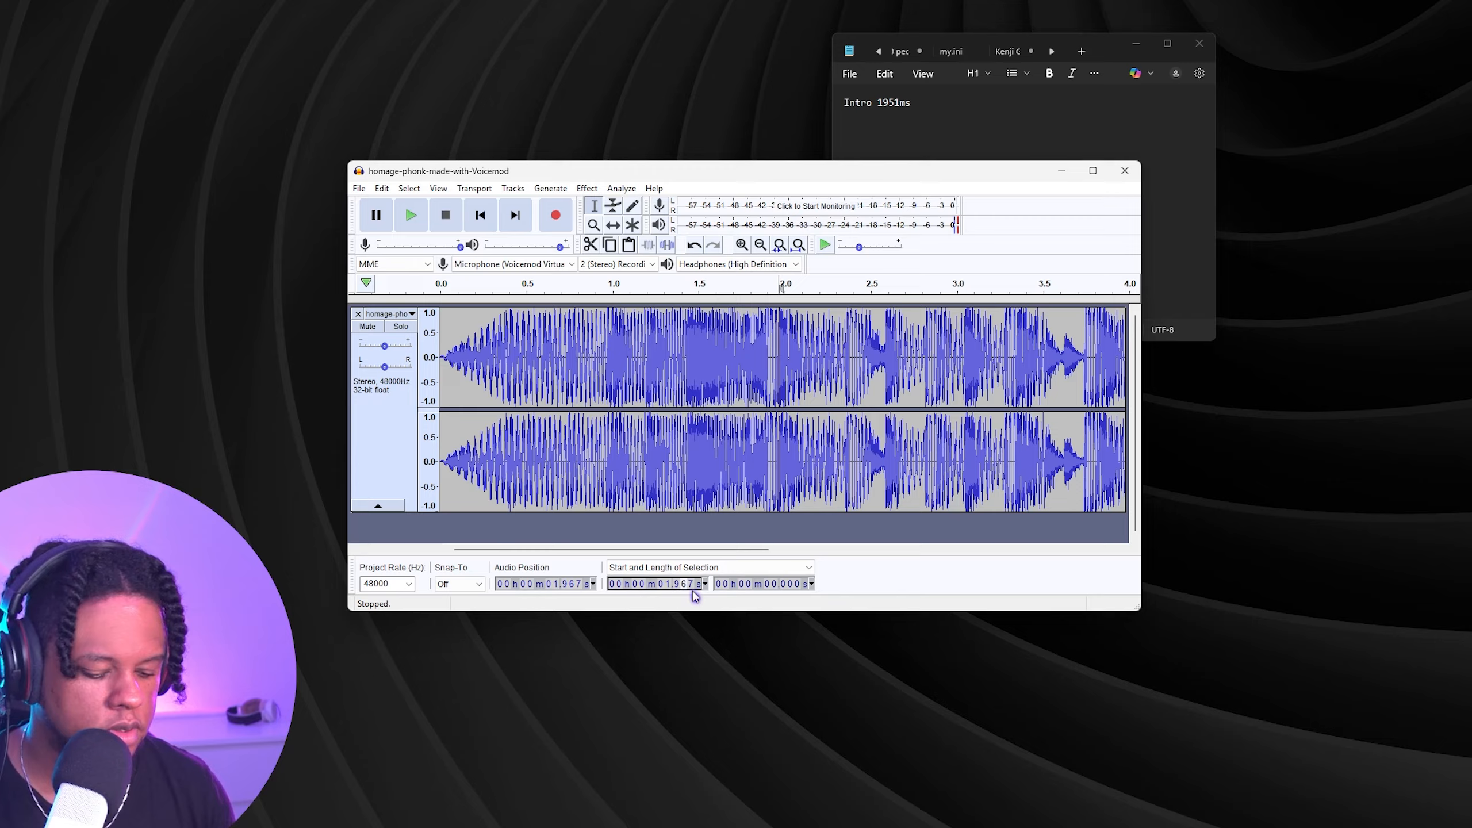
pyautogui.write('51')
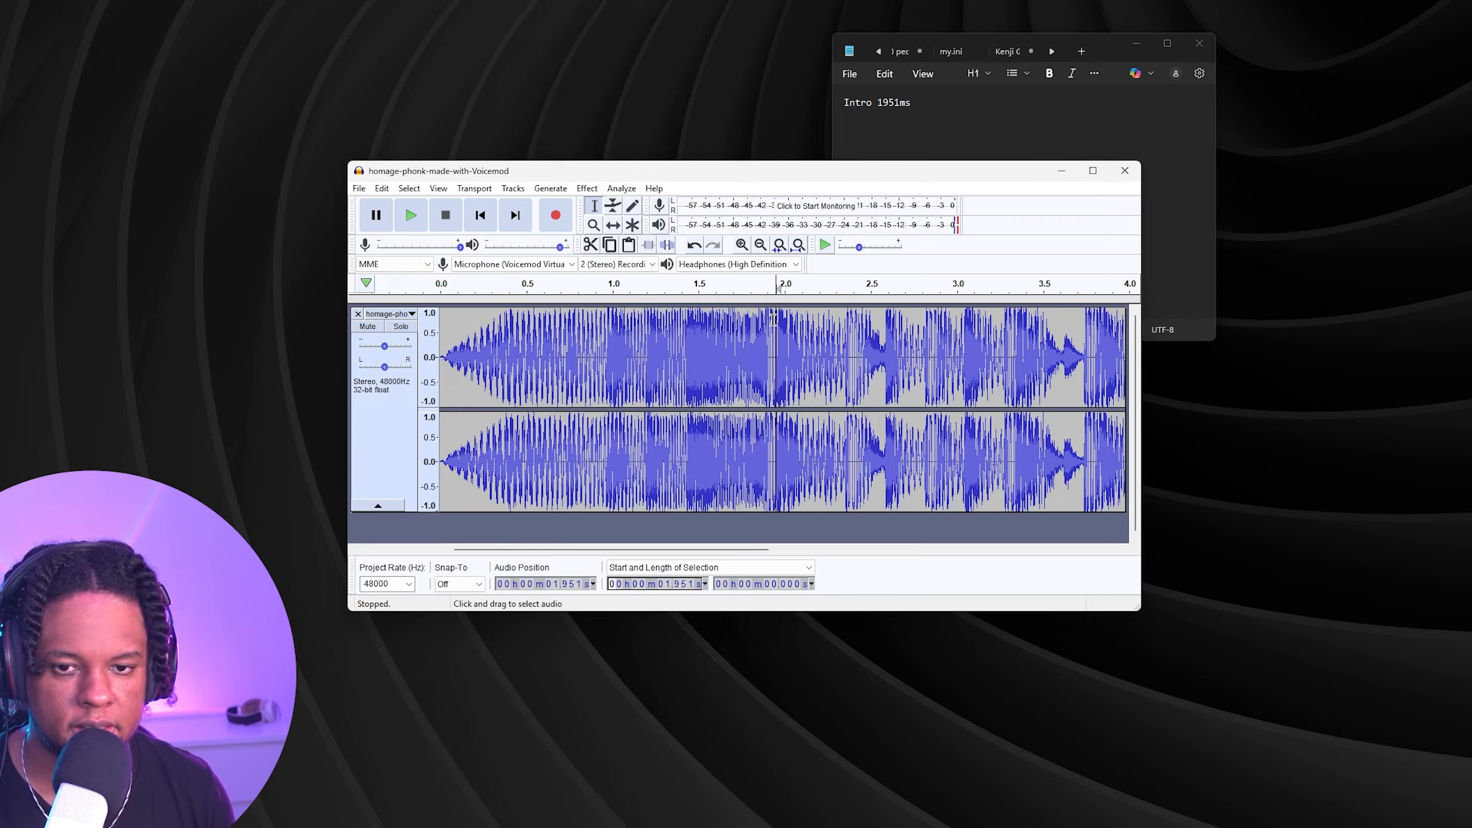
pyautogui.moveTo(775, 321); pyautogui.dragTo(1092, 396)
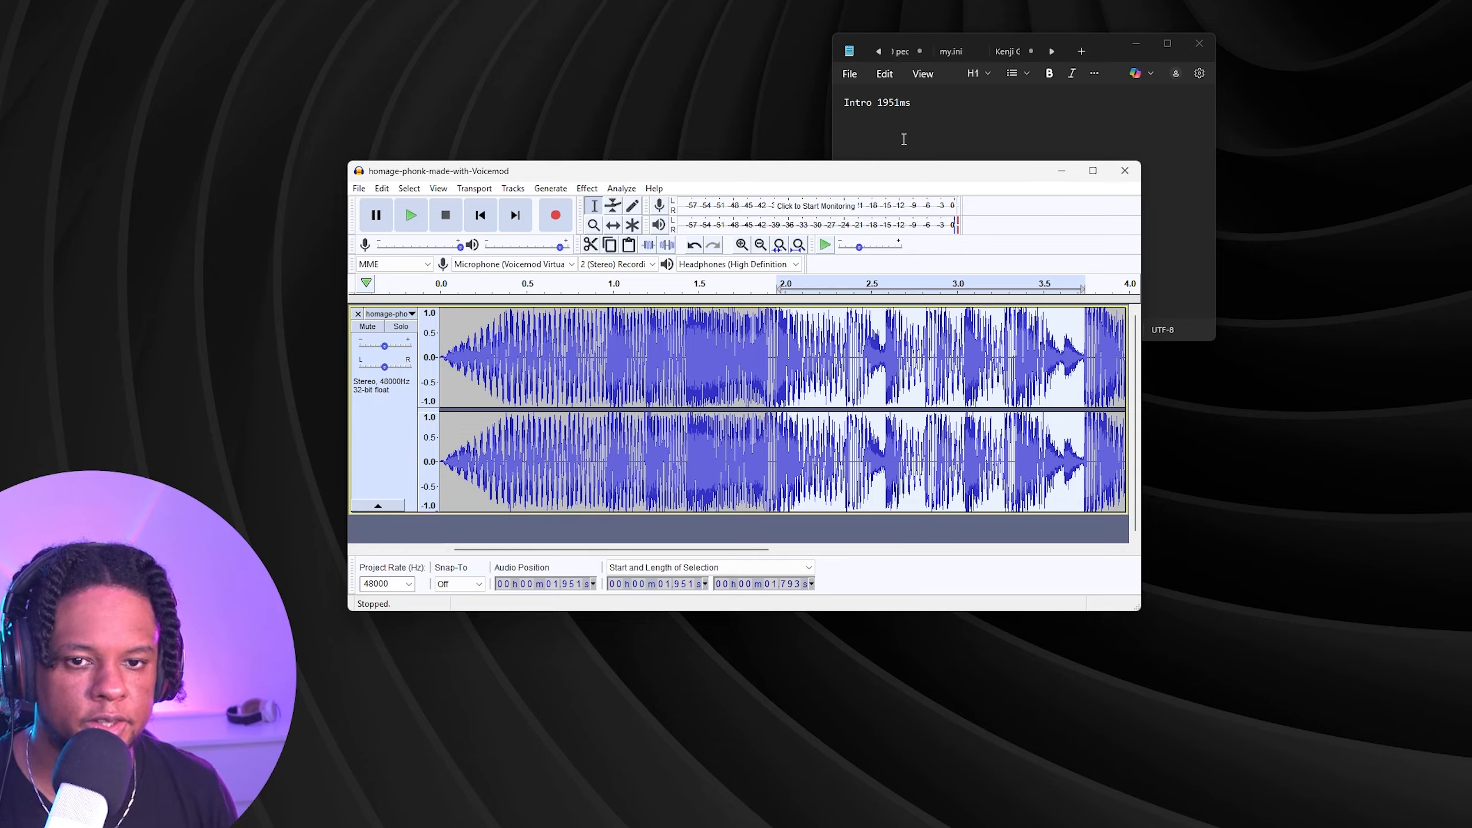
pyautogui.click(866, 134)
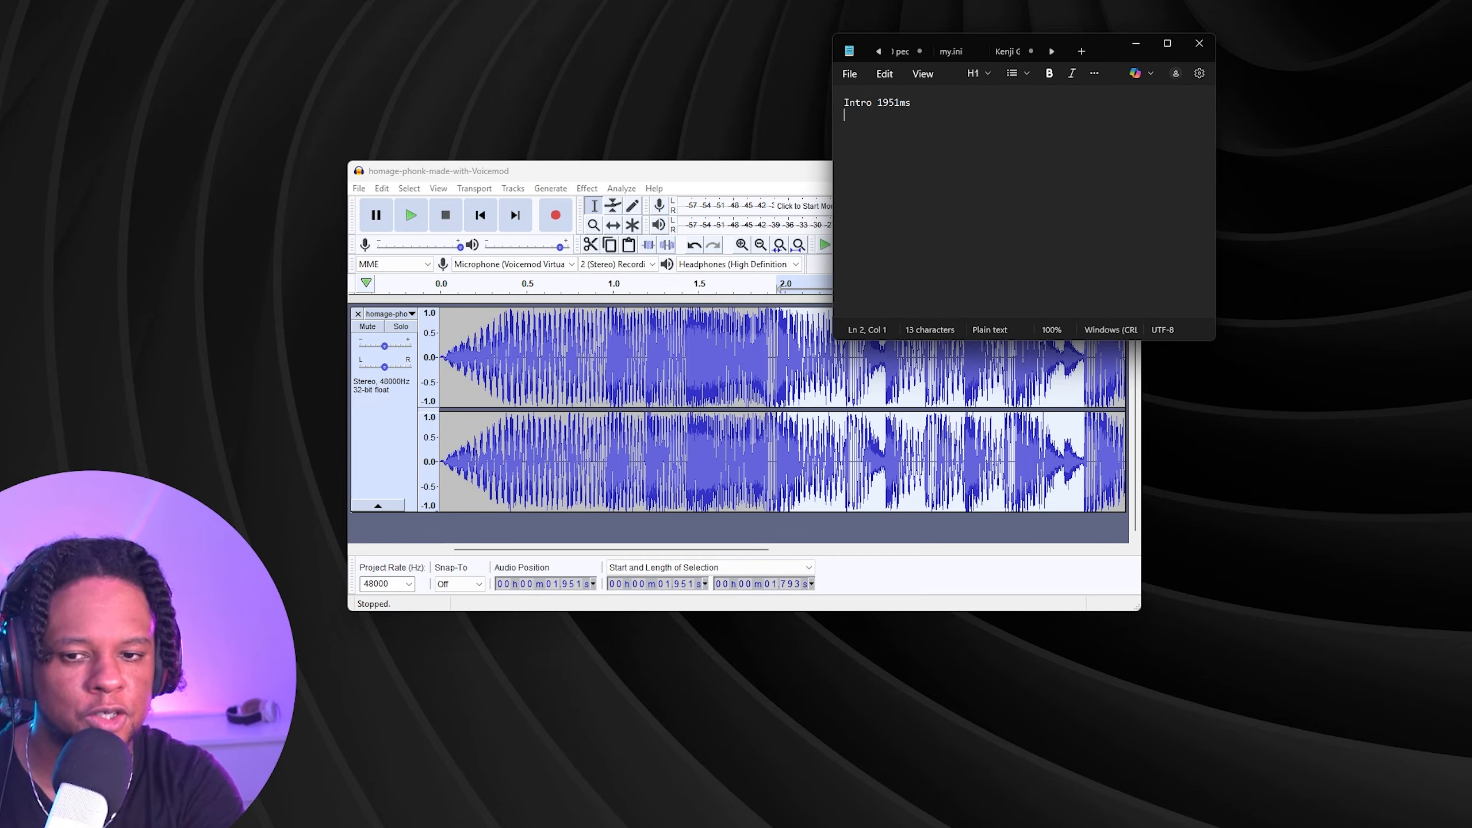
pyautogui.write('1rst 4 beats 1793ms')
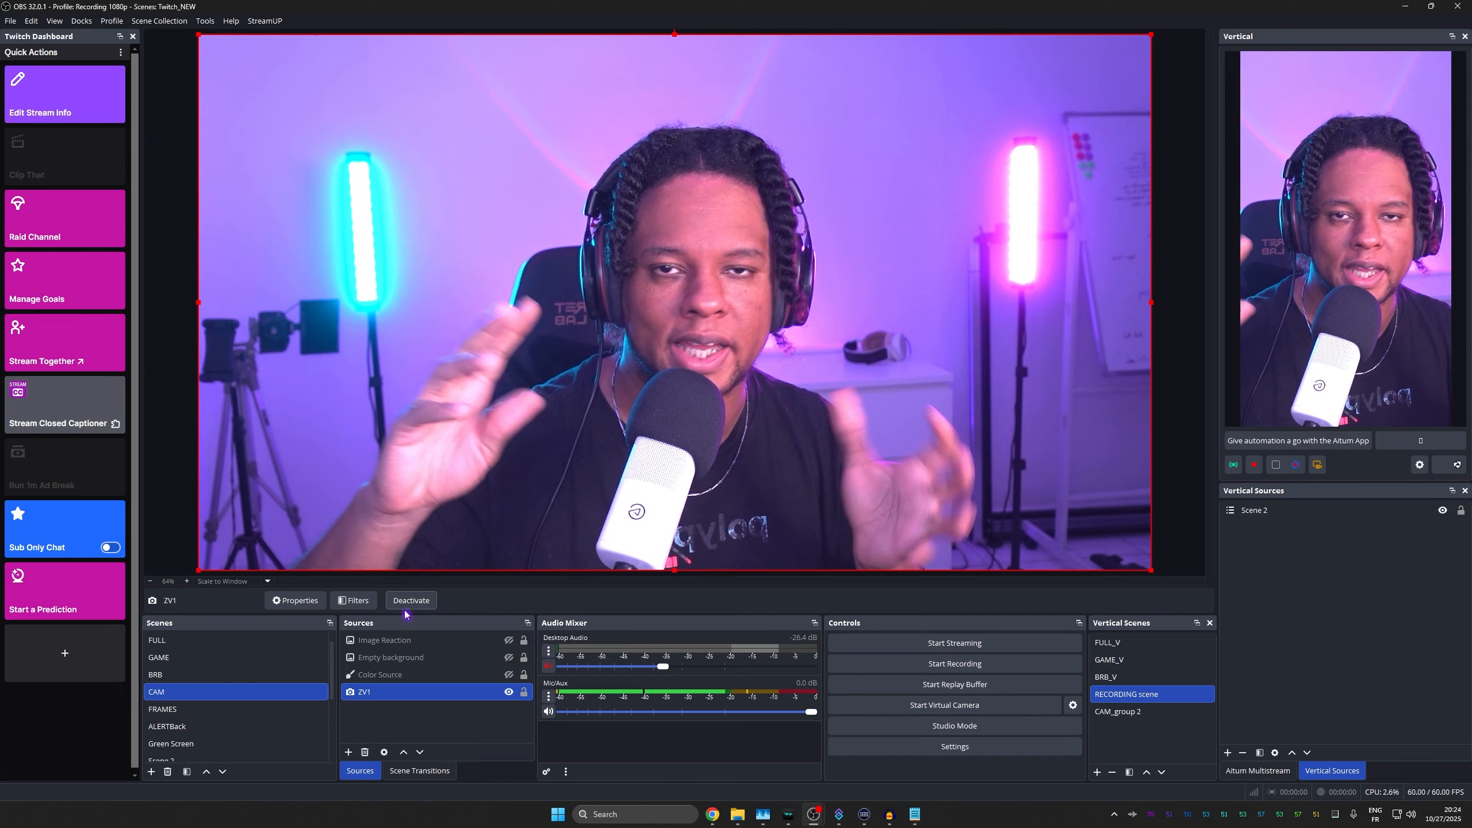
# Switch to OBS and create a new scene named "Anime edit"
pyautogui.click(151, 772)
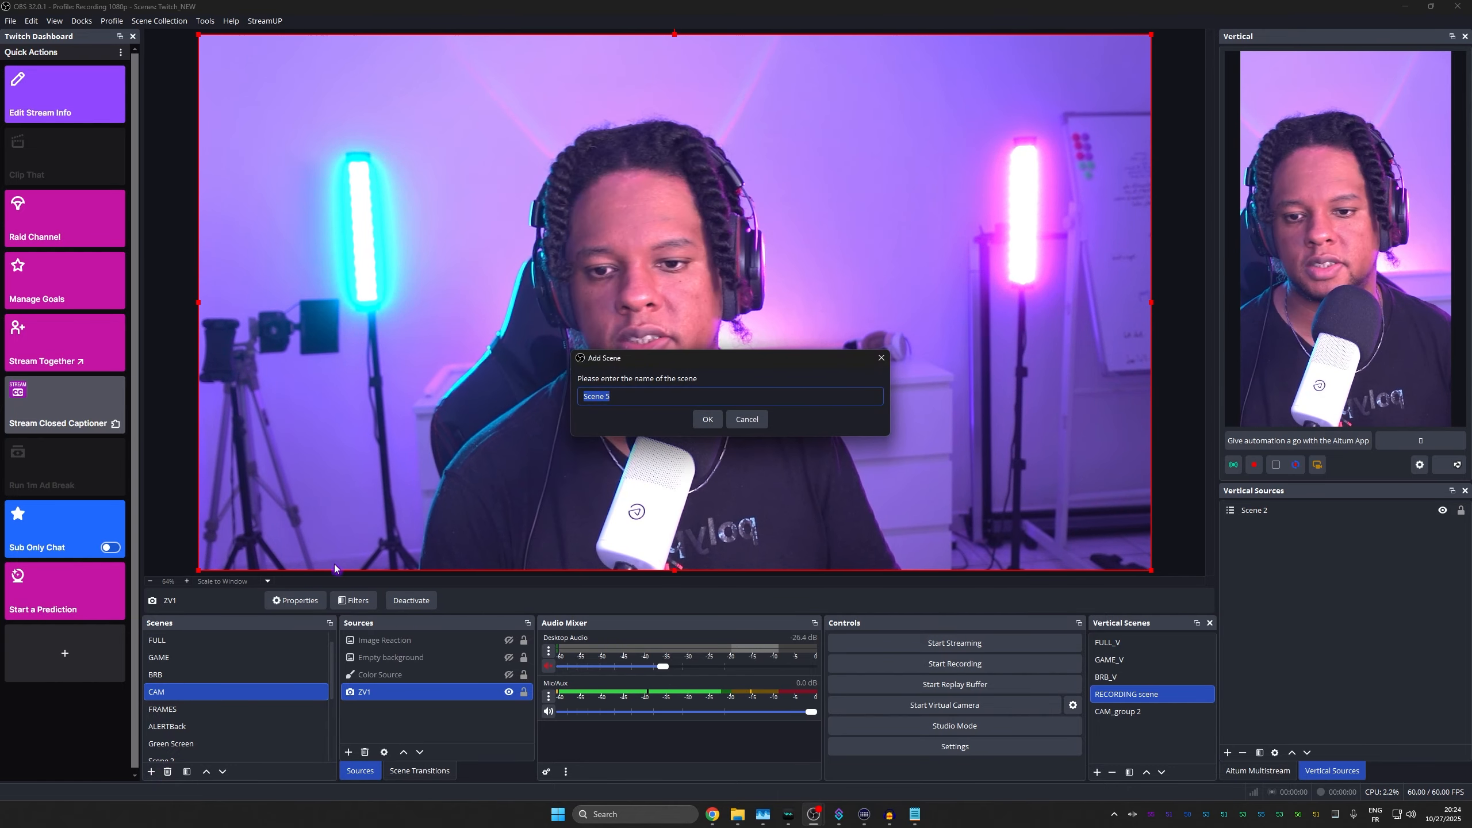
pyautogui.write('Anime edit')
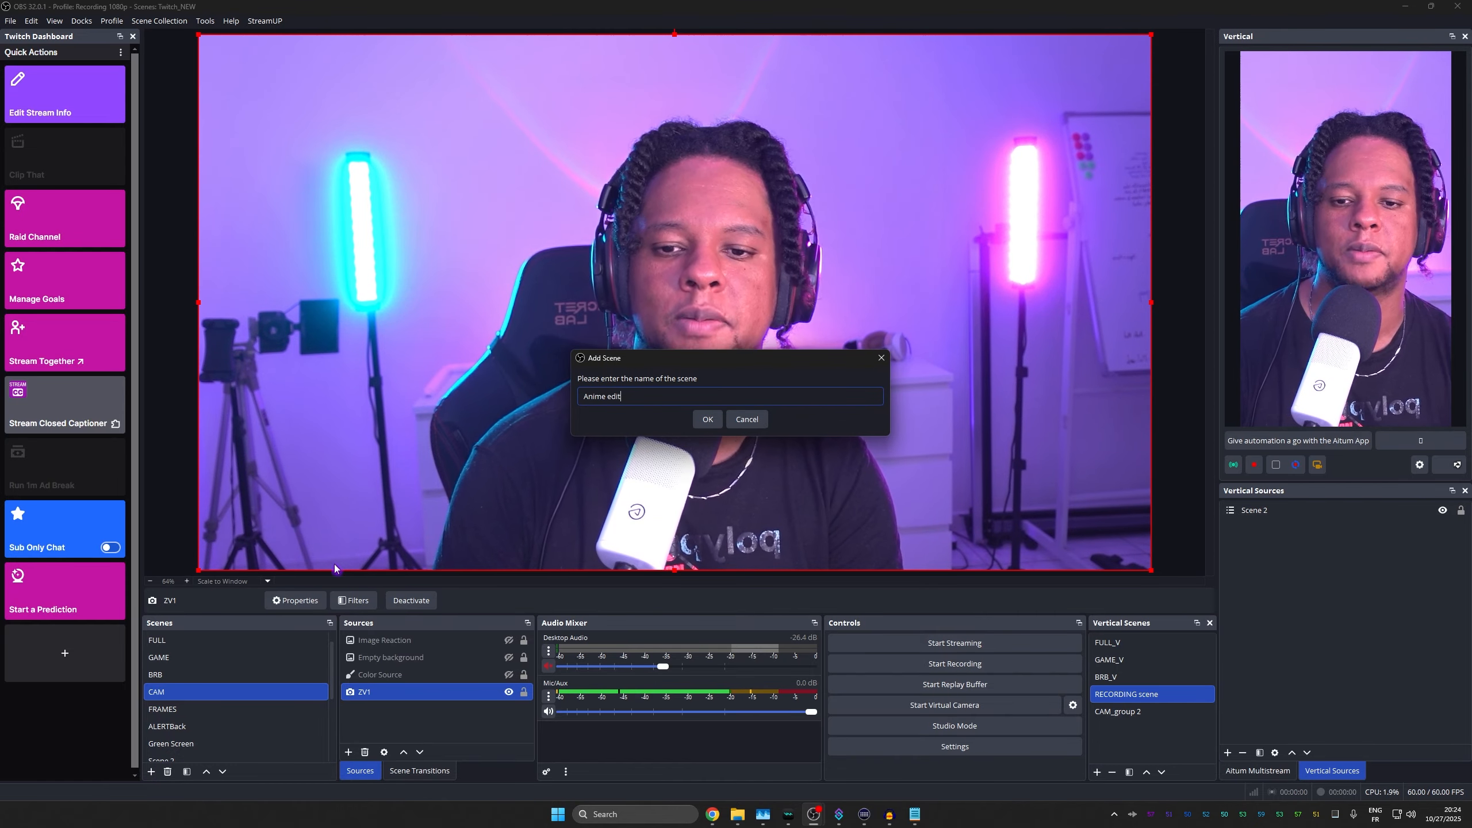
pyautogui.press('Return')
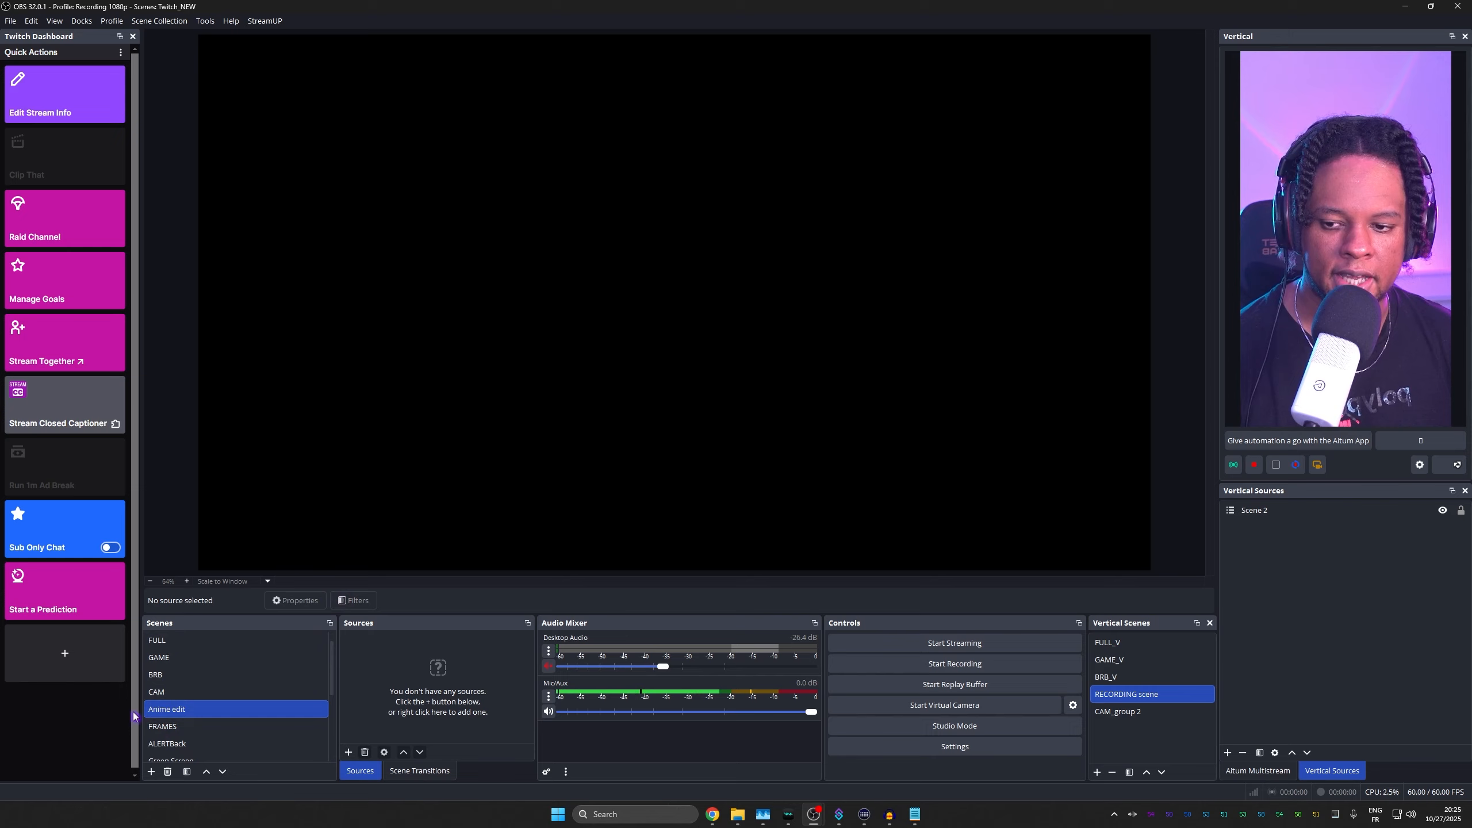
# Reorder the "Anime edit" scene to the very end of the scene list
pyautogui.click(222, 772)
pyautogui.click(223, 772)
pyautogui.click(222, 772)
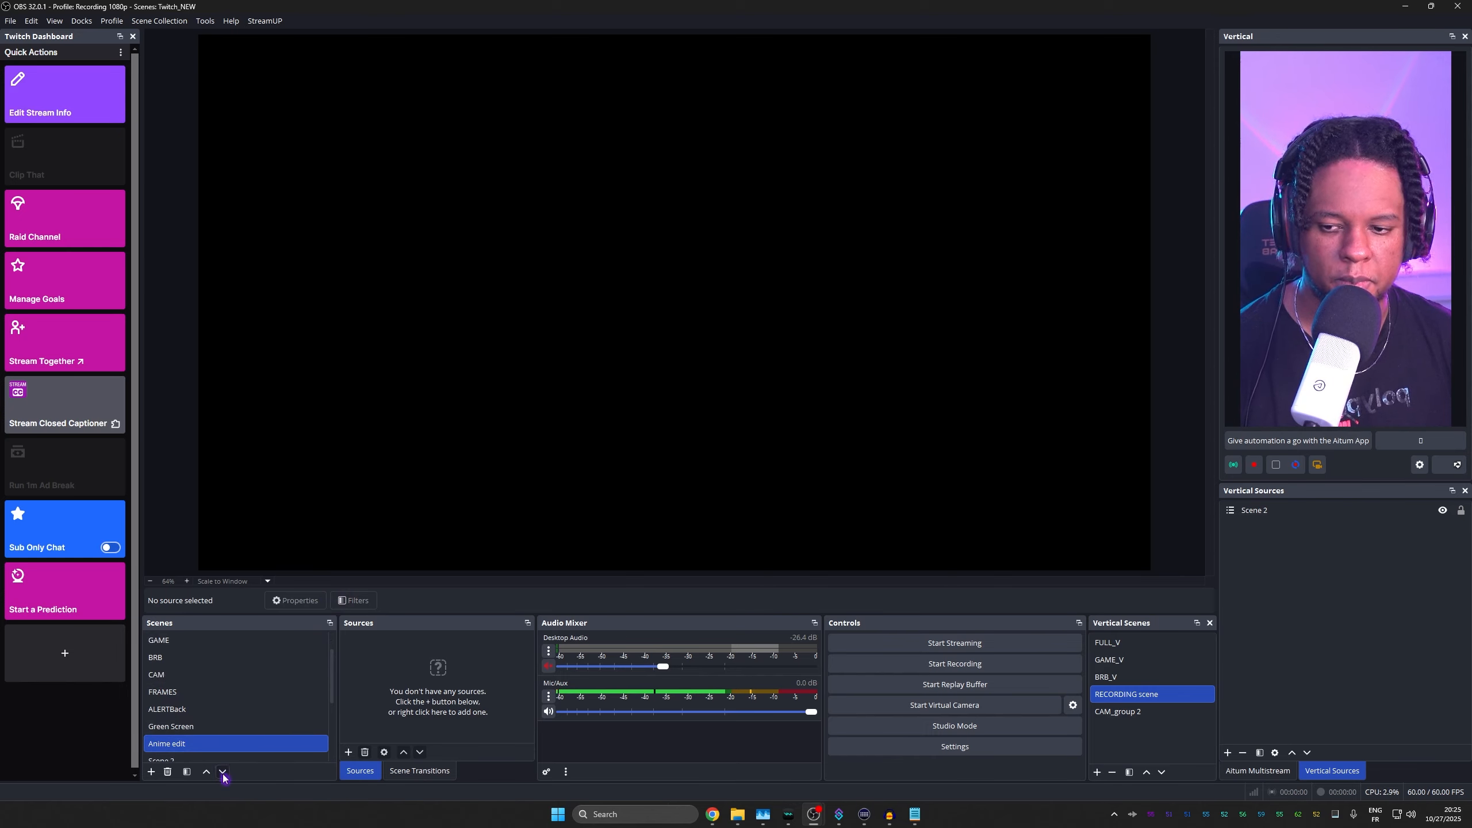
pyautogui.click(222, 772)
pyautogui.click(222, 772)
pyautogui.click(223, 772)
pyautogui.click(222, 772)
pyautogui.click(222, 772)
pyautogui.click(222, 772)
pyautogui.click(223, 771)
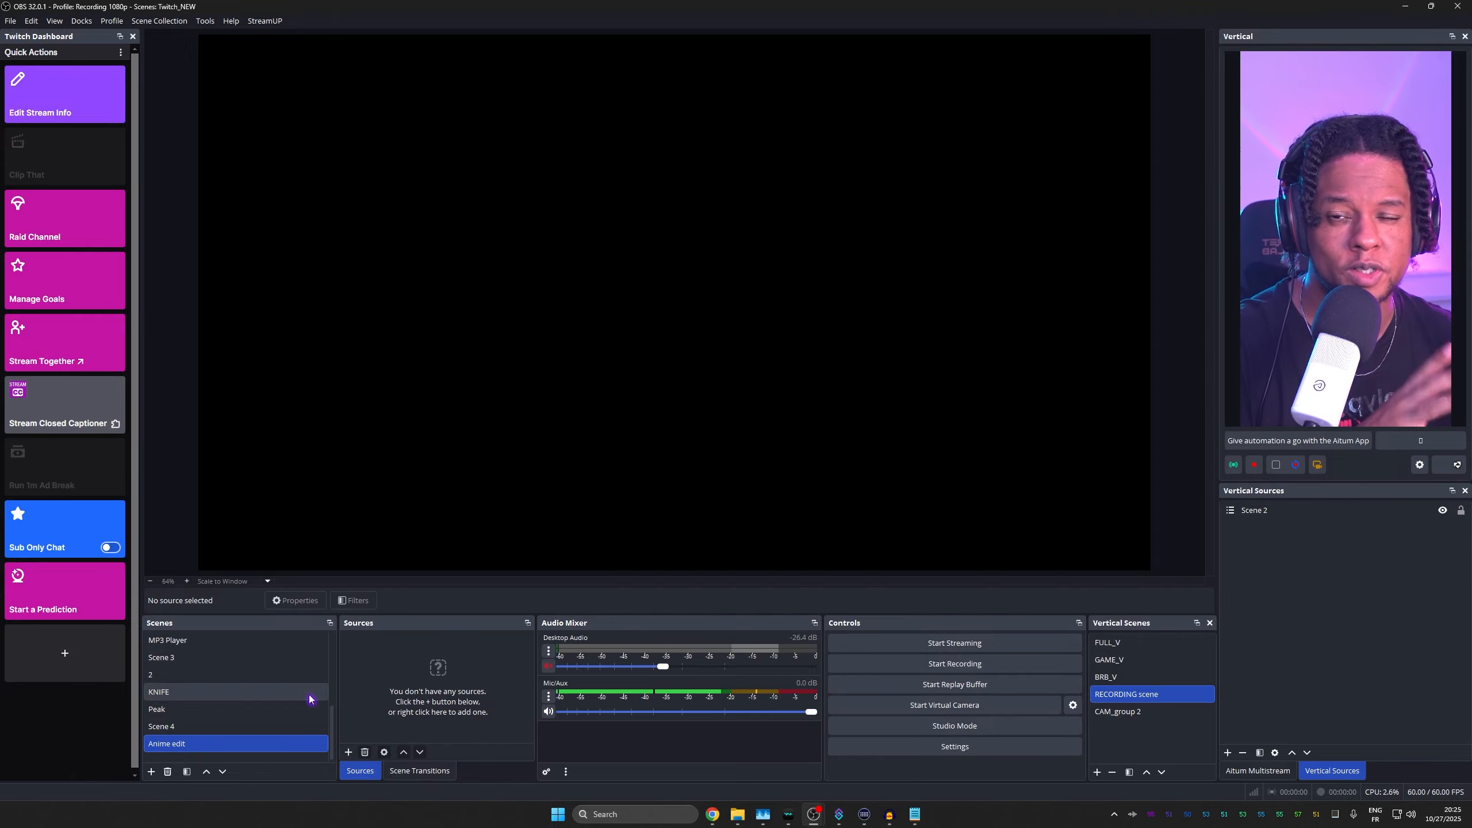
# View the CAM scene, then return to "Anime edit" and add the existing CAM scene as a visible source
pyautogui.scroll(2, 309, 699)
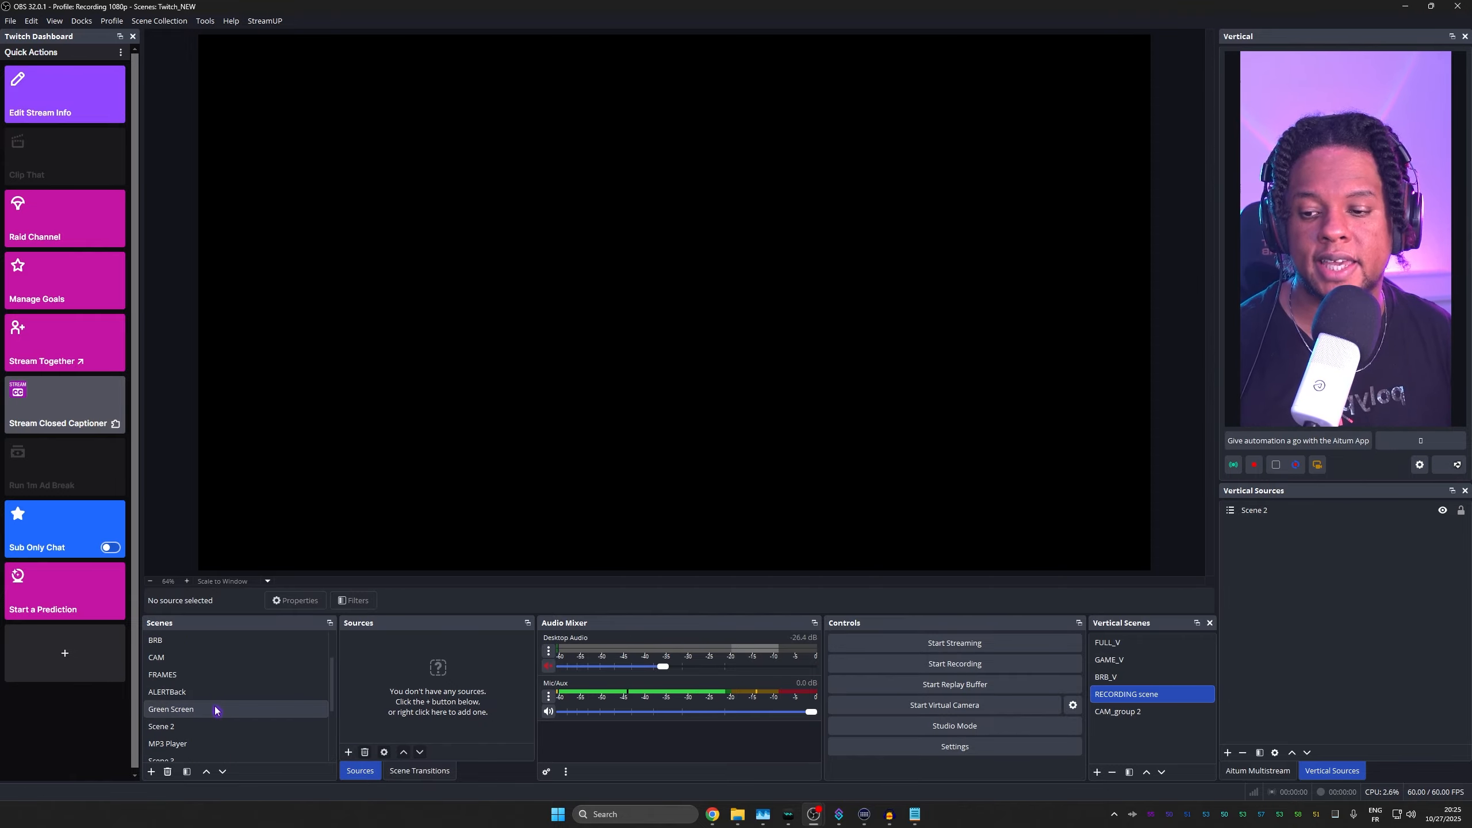
pyautogui.click(178, 662)
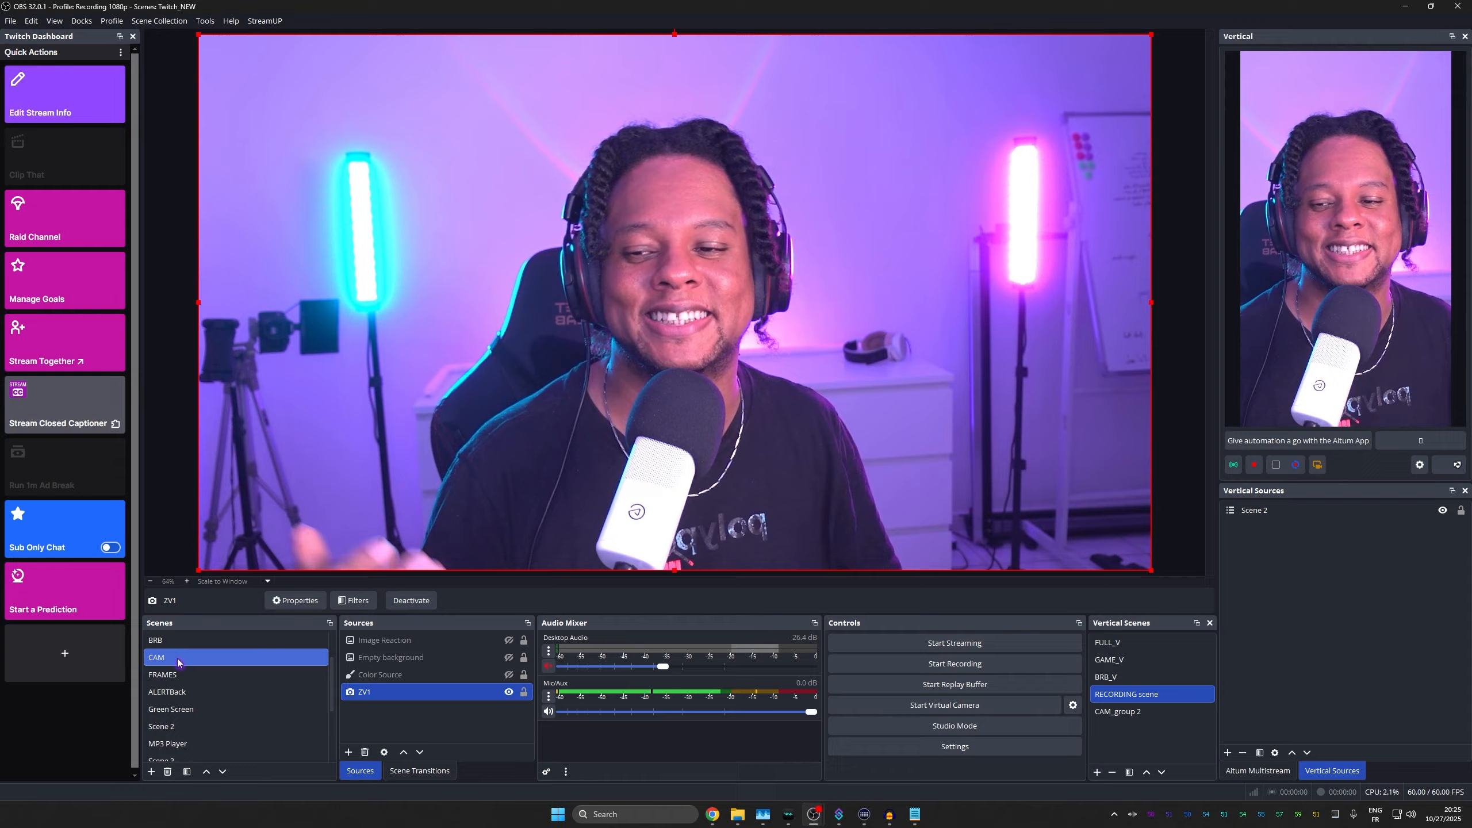
pyautogui.scroll(-2, 191, 713)
pyautogui.click(198, 744)
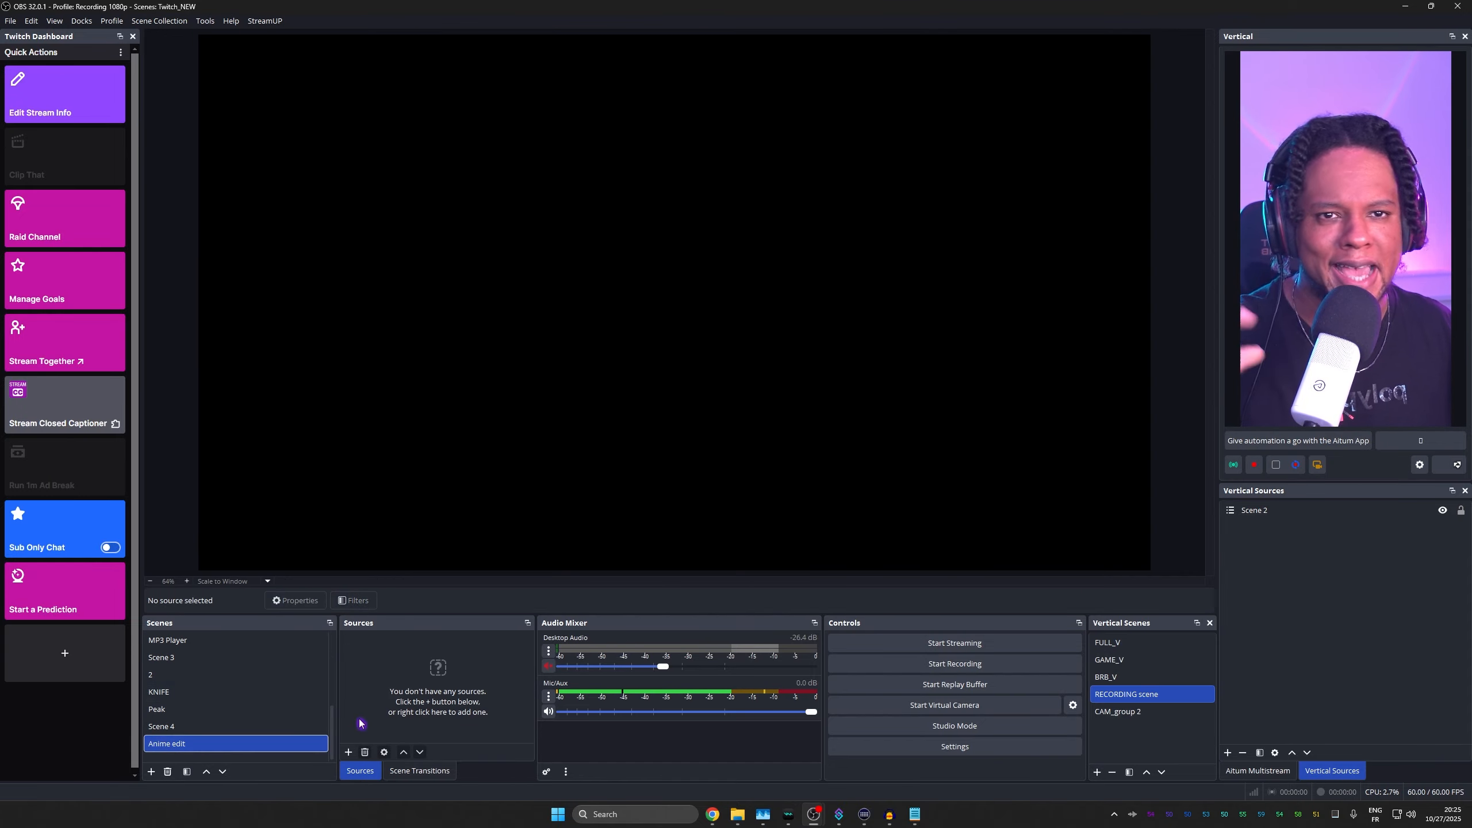
pyautogui.click(348, 752)
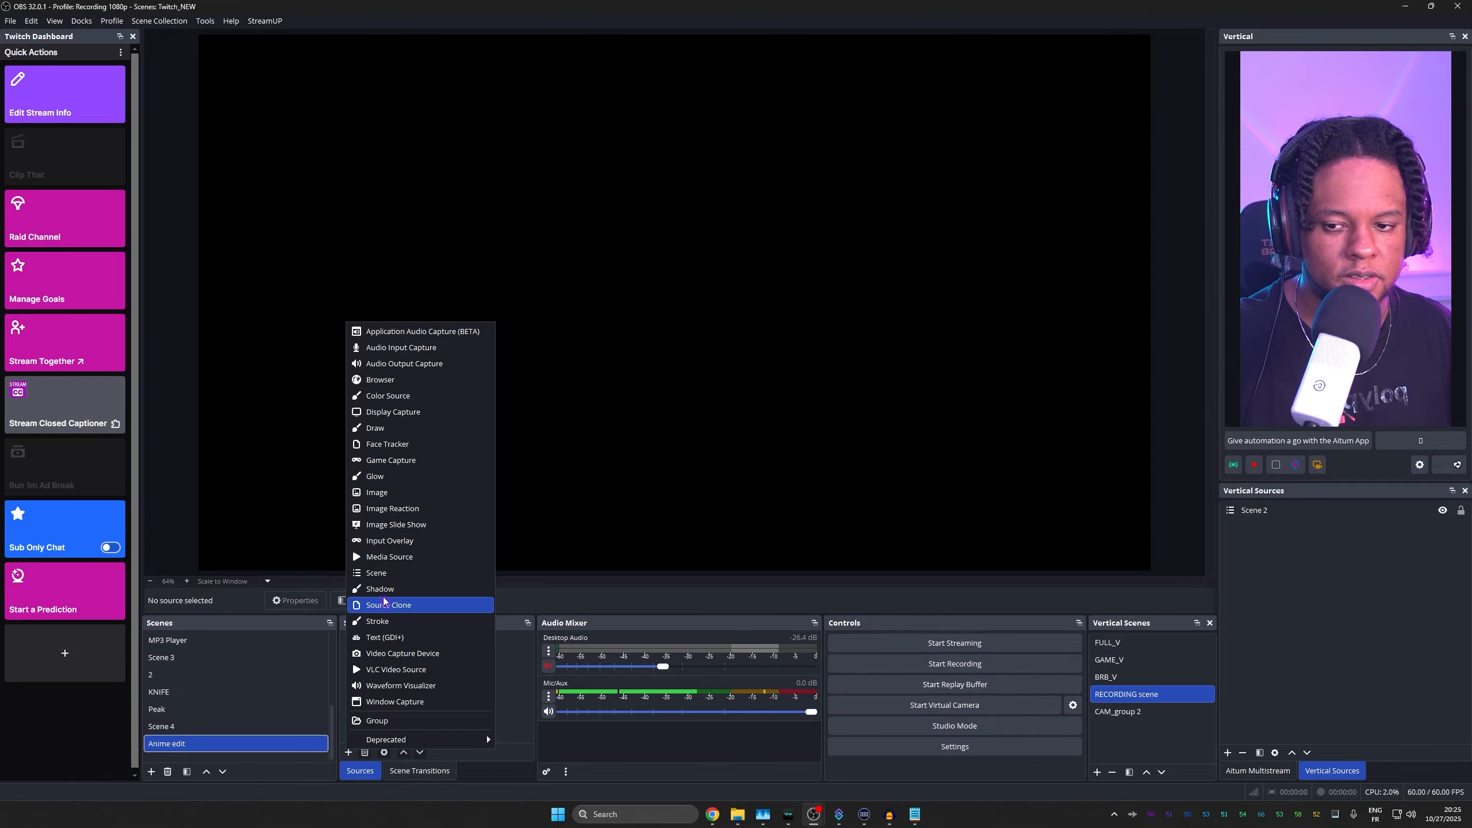
pyautogui.click(382, 573)
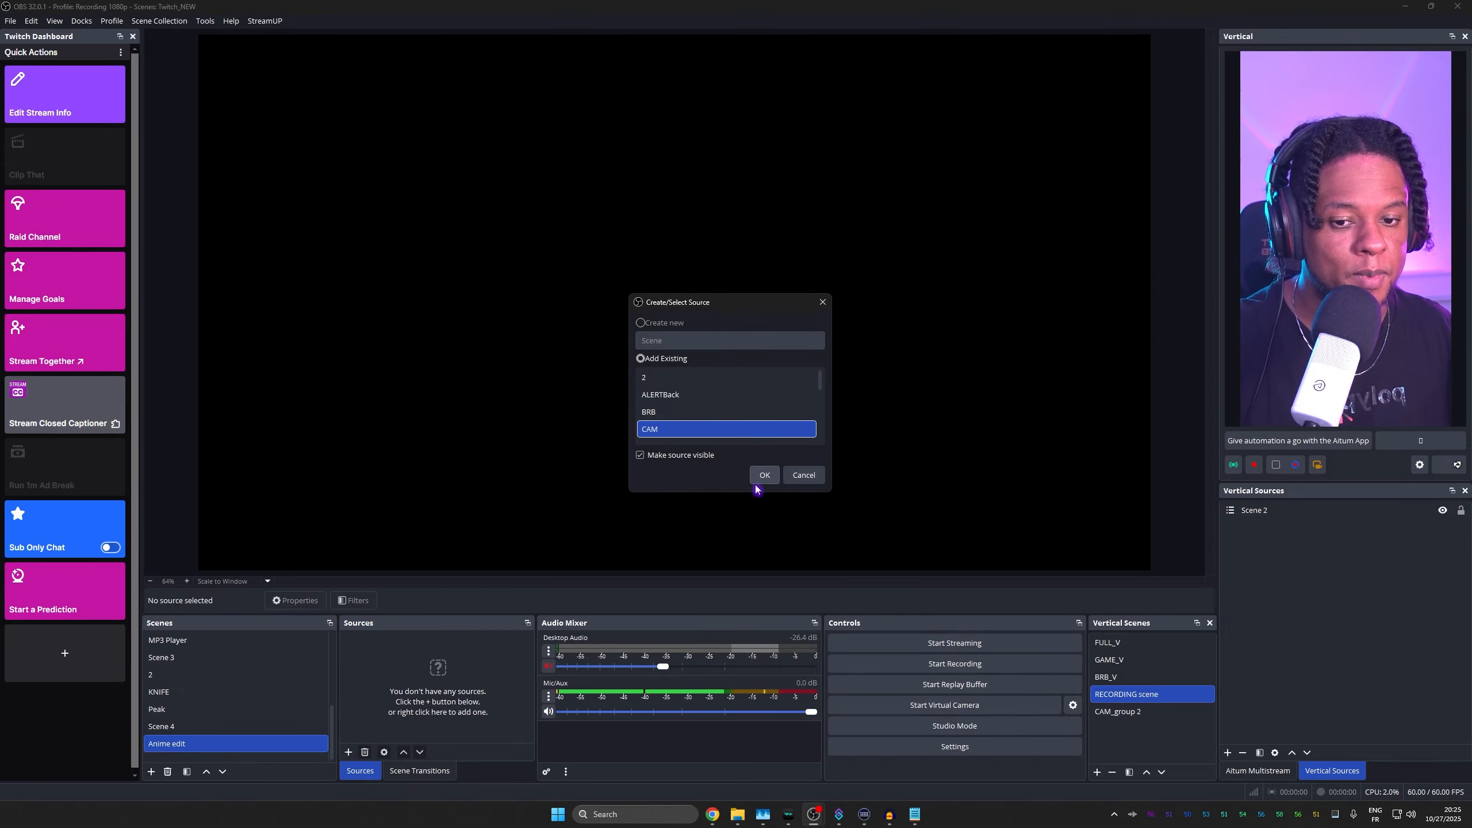
pyautogui.click(762, 478)
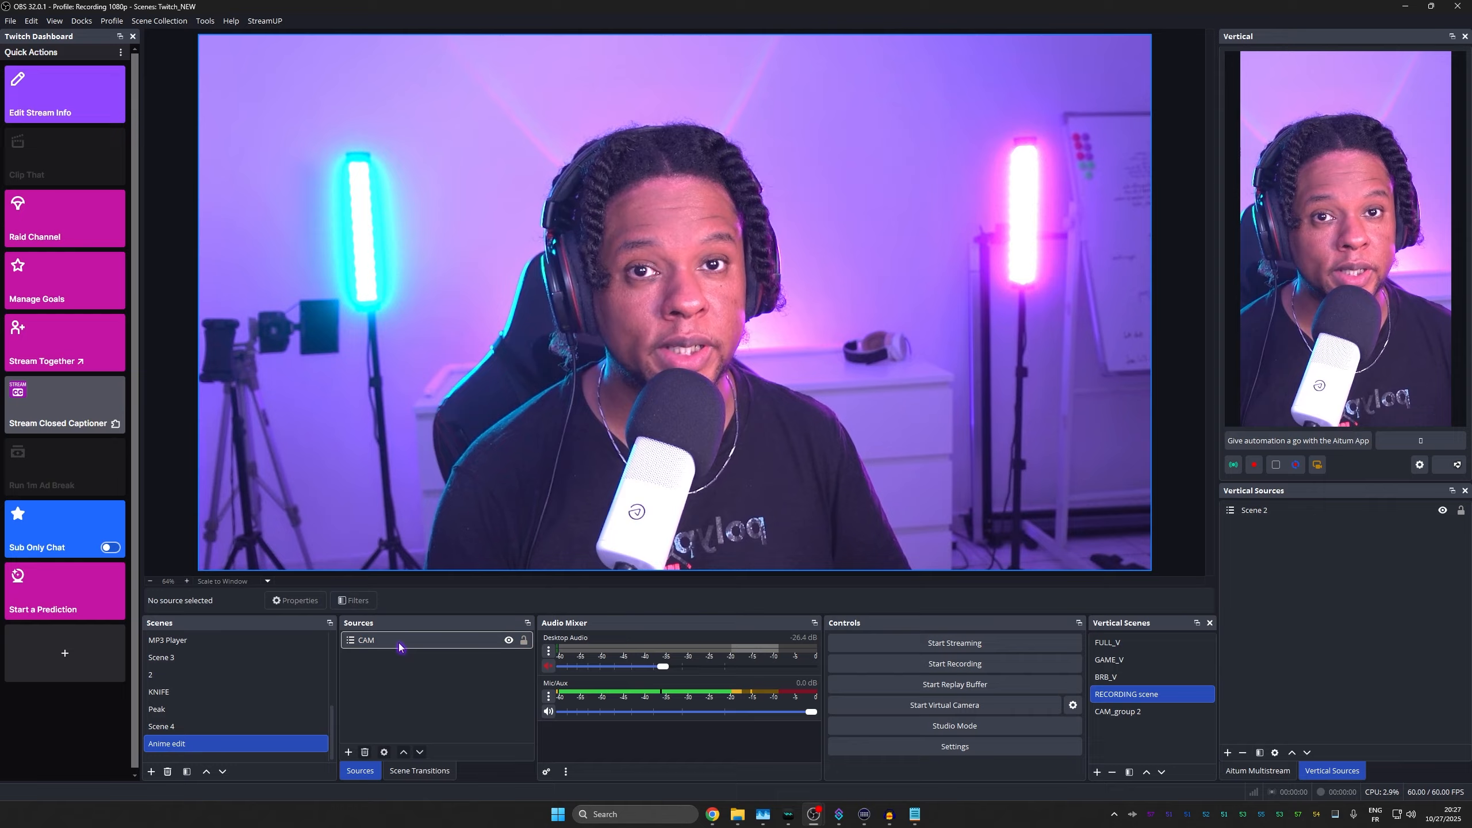
# Open the filters of the CAM source and add an Image Mask/Blend effect filter with its default name
pyautogui.click(400, 641)
pyautogui.rightClick(399, 641)
pyautogui.click(510, 596)
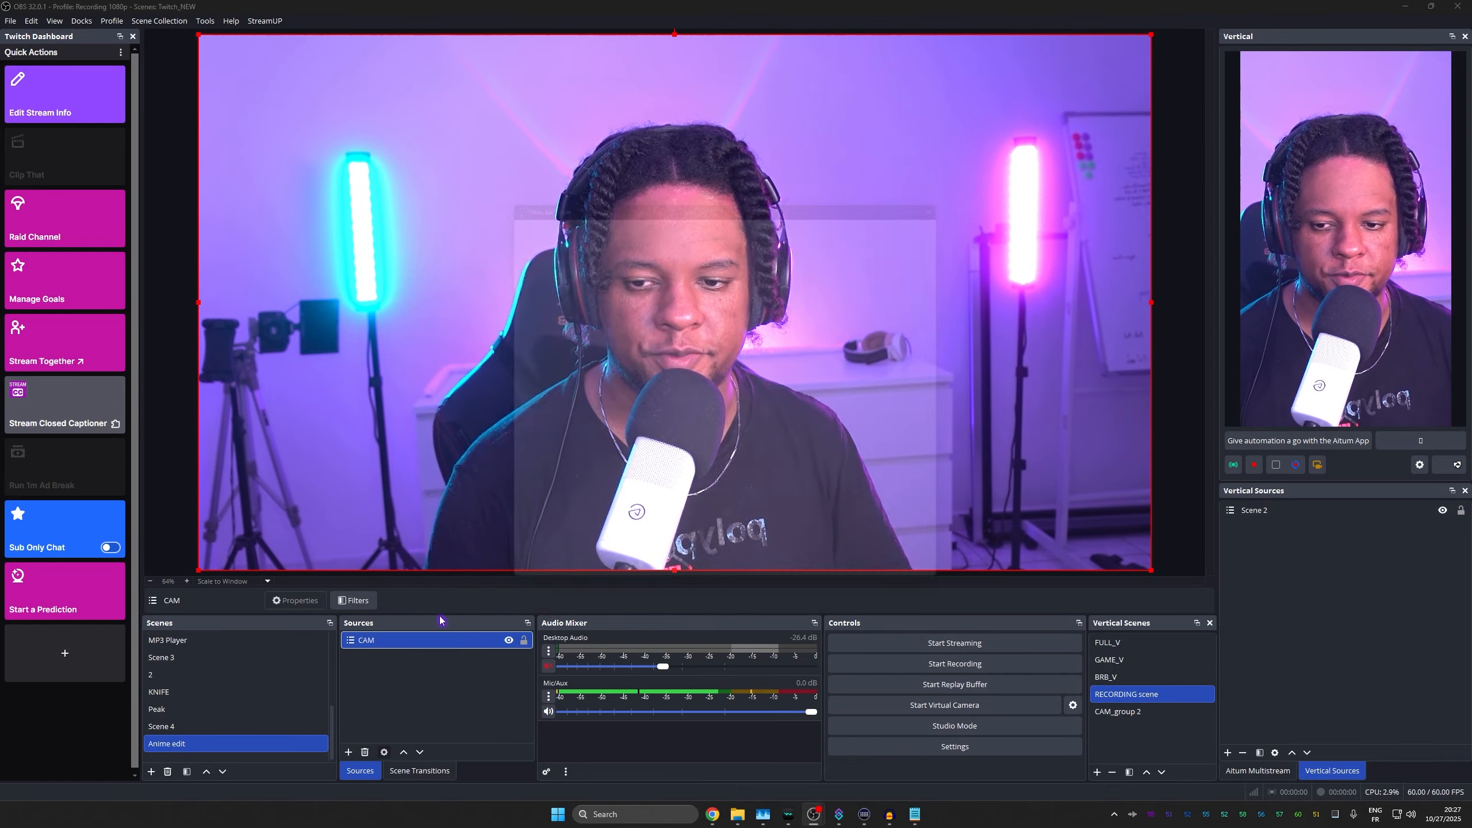
pyautogui.click(497, 595)
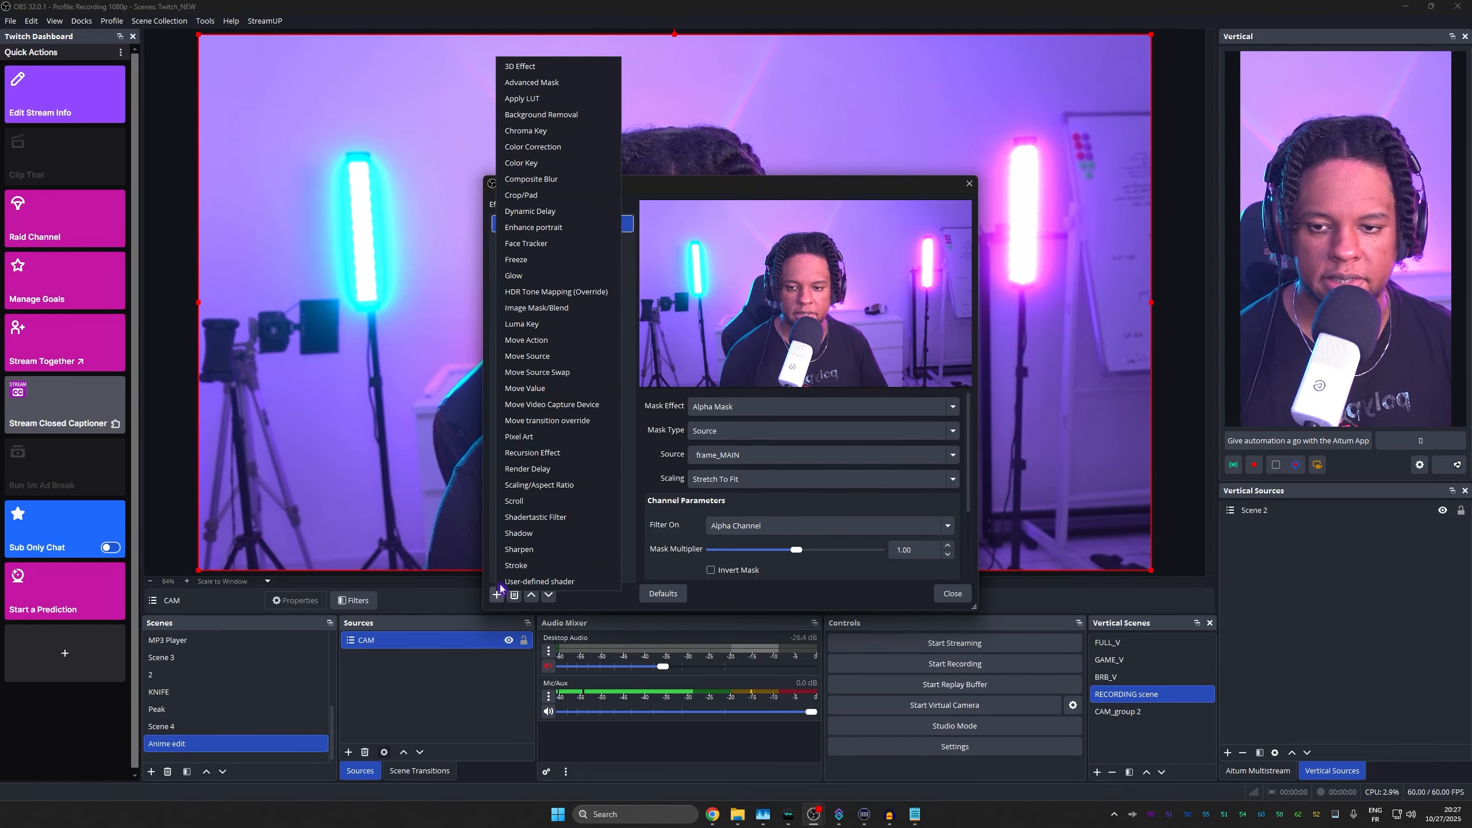
pyautogui.click(528, 315)
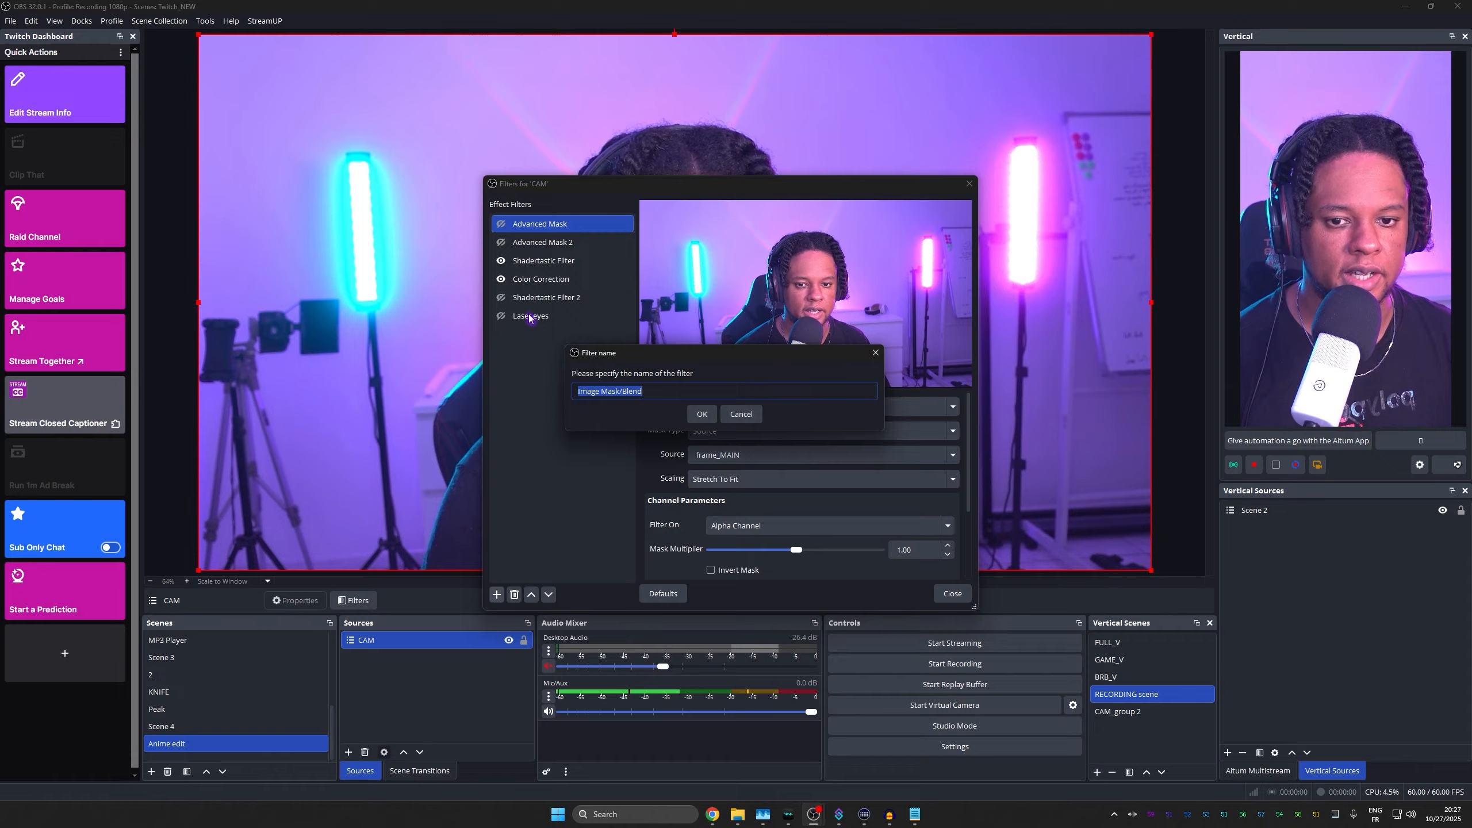
pyautogui.click(702, 414)
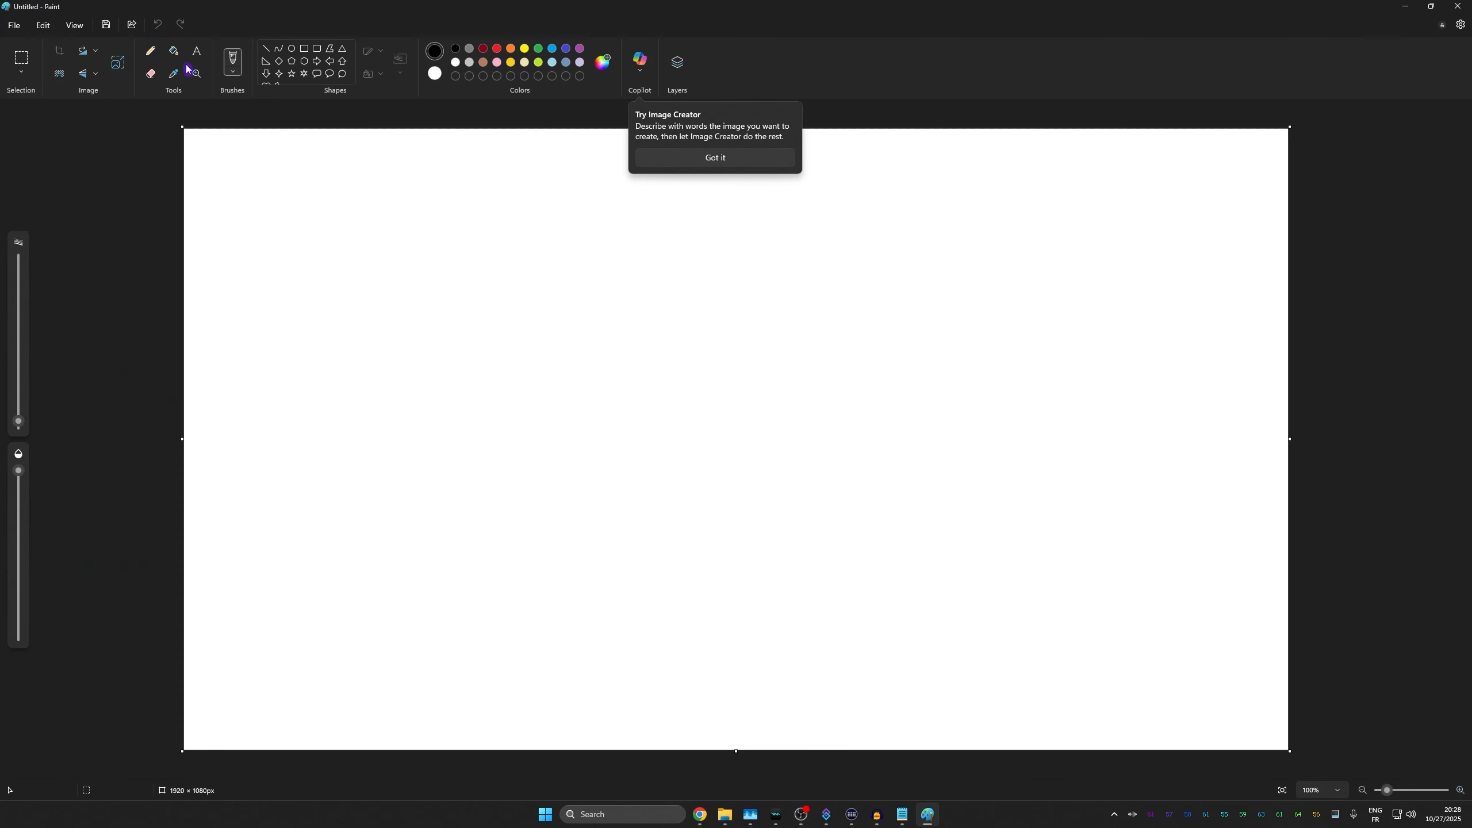
# In Paint, fill the blank 1920 × 1080 px canvas with black
pyautogui.click(14, 25)
pyautogui.click(455, 51)
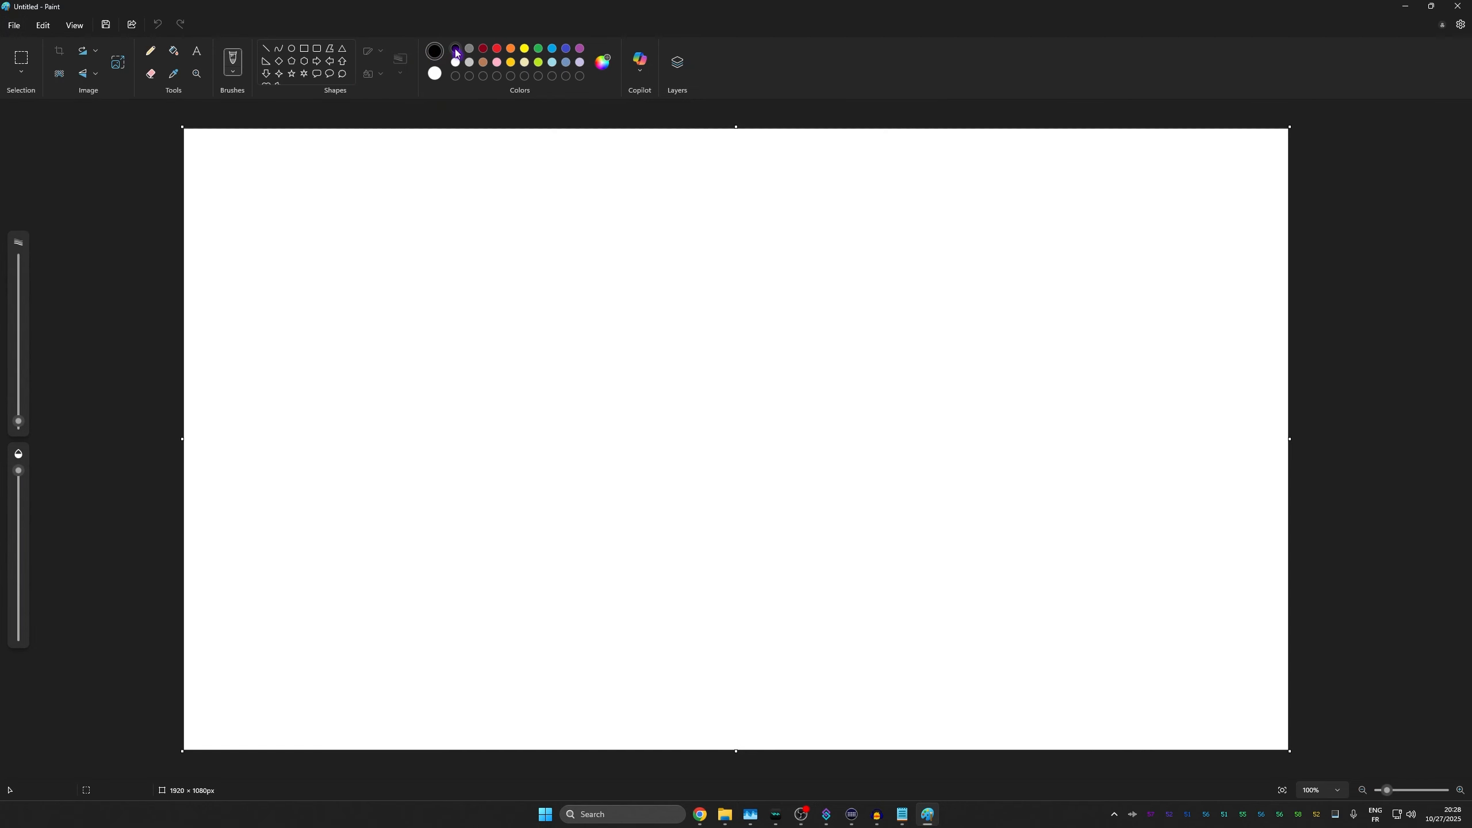
pyautogui.click(177, 55)
pyautogui.click(549, 273)
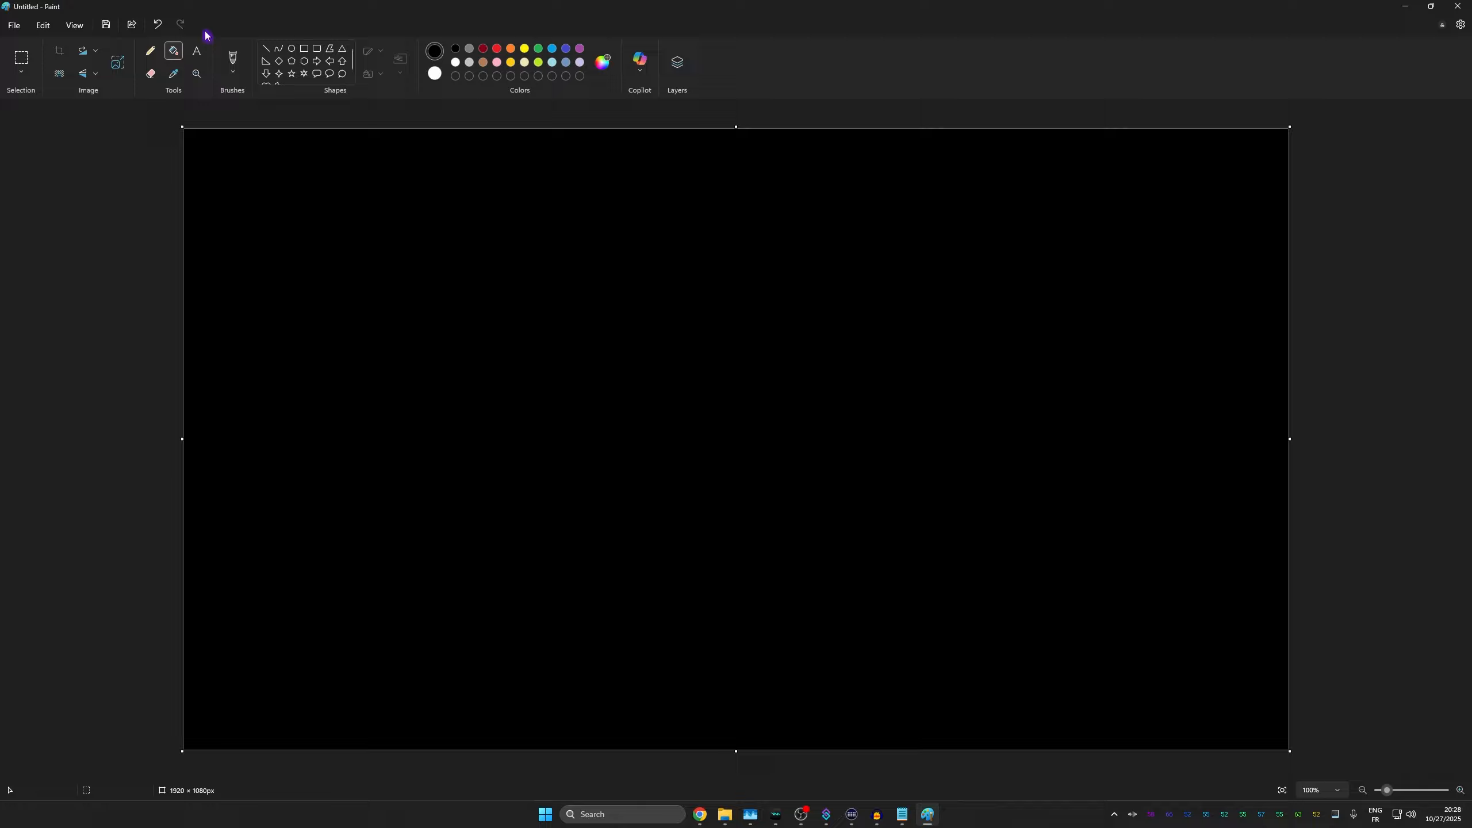
# Draw a large solid white circle in the middle of the black canvas using the oval shape with Solid fill
pyautogui.click(293, 53)
pyautogui.click(381, 78)
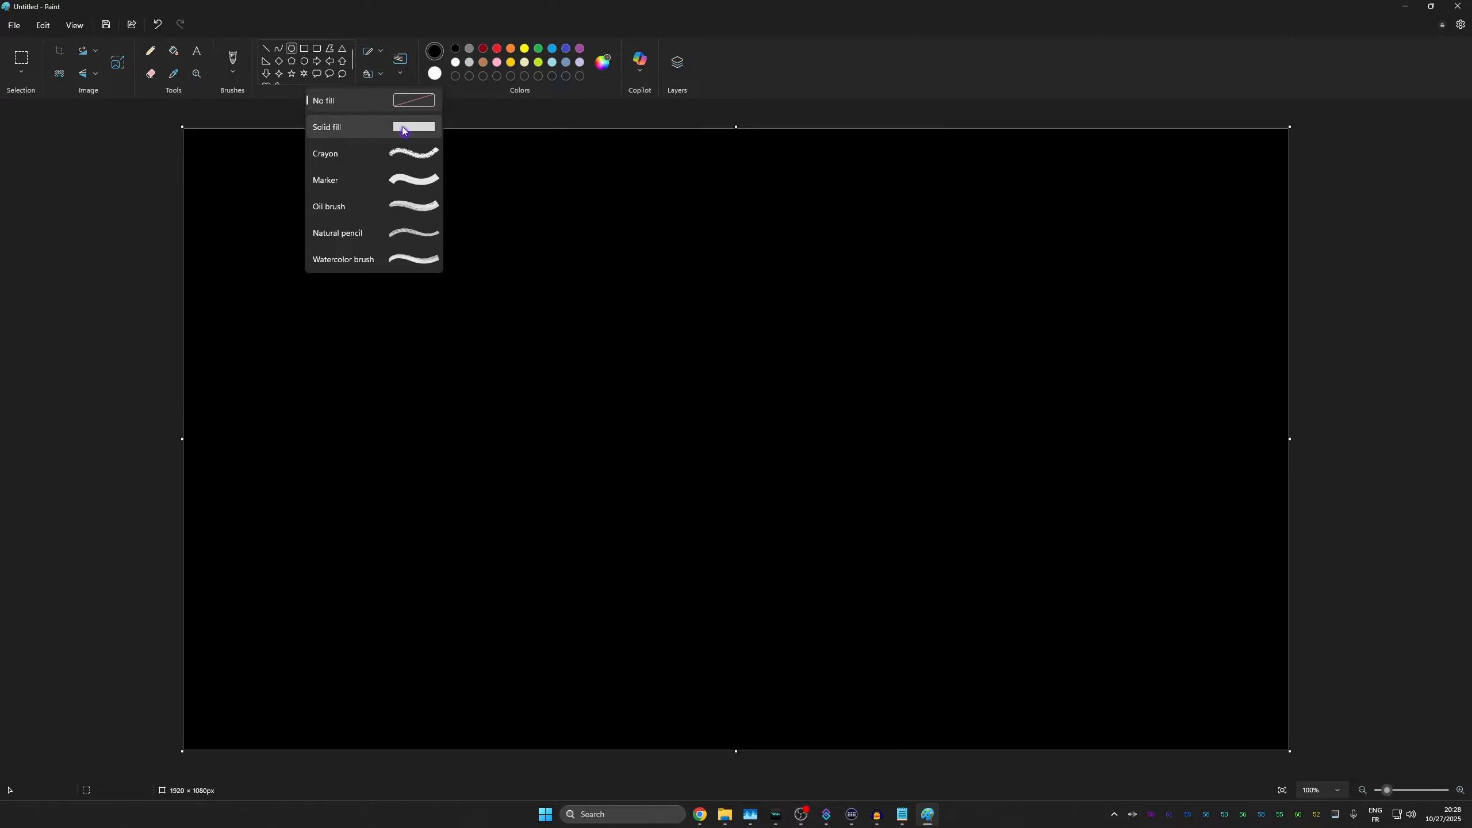
pyautogui.click(404, 129)
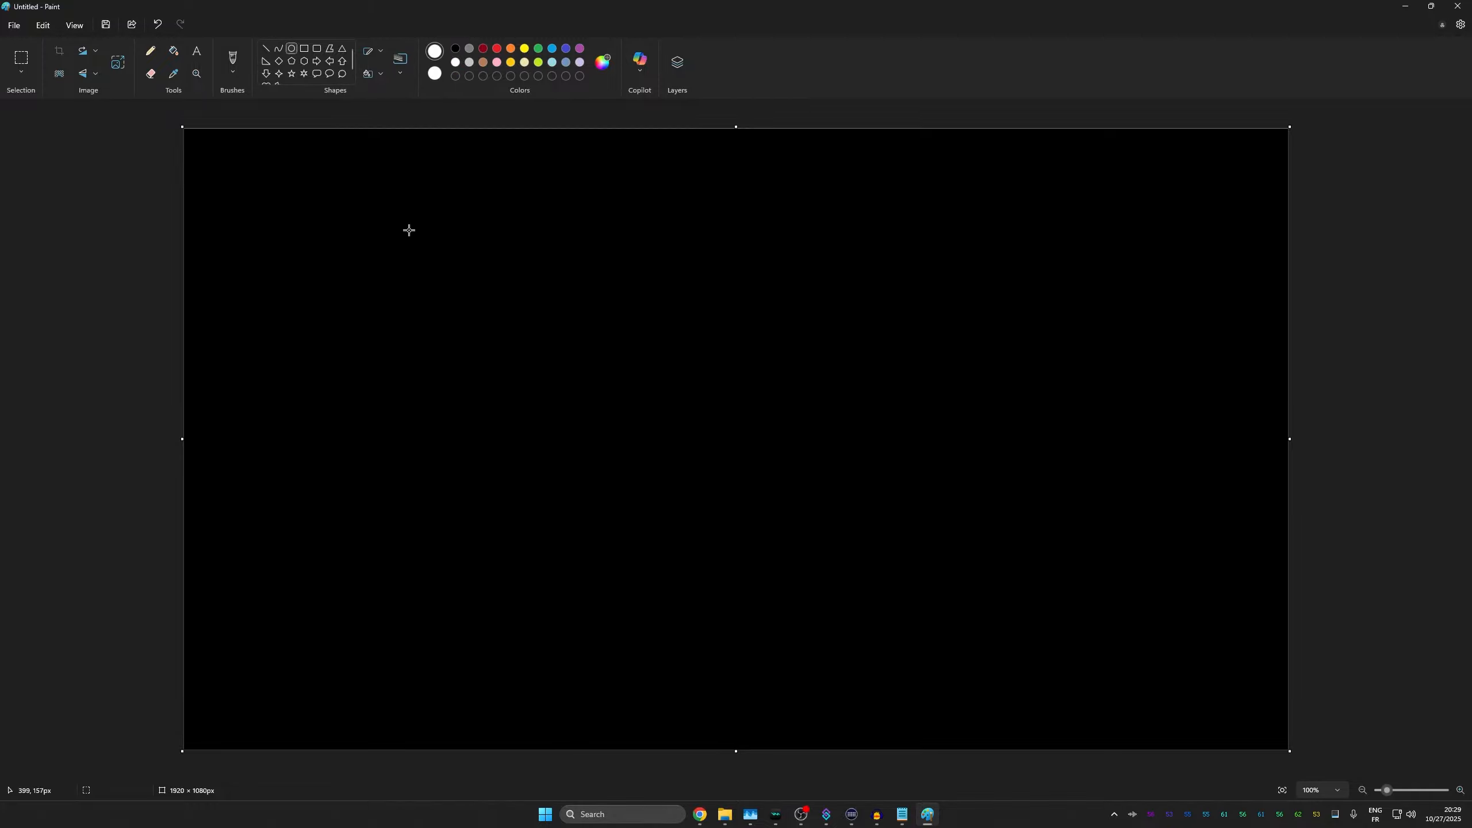
pyautogui.moveTo(428, 218); pyautogui.dragTo(1050, 723)
pyautogui.moveTo(1050, 723); pyautogui.dragTo(1053, 727)
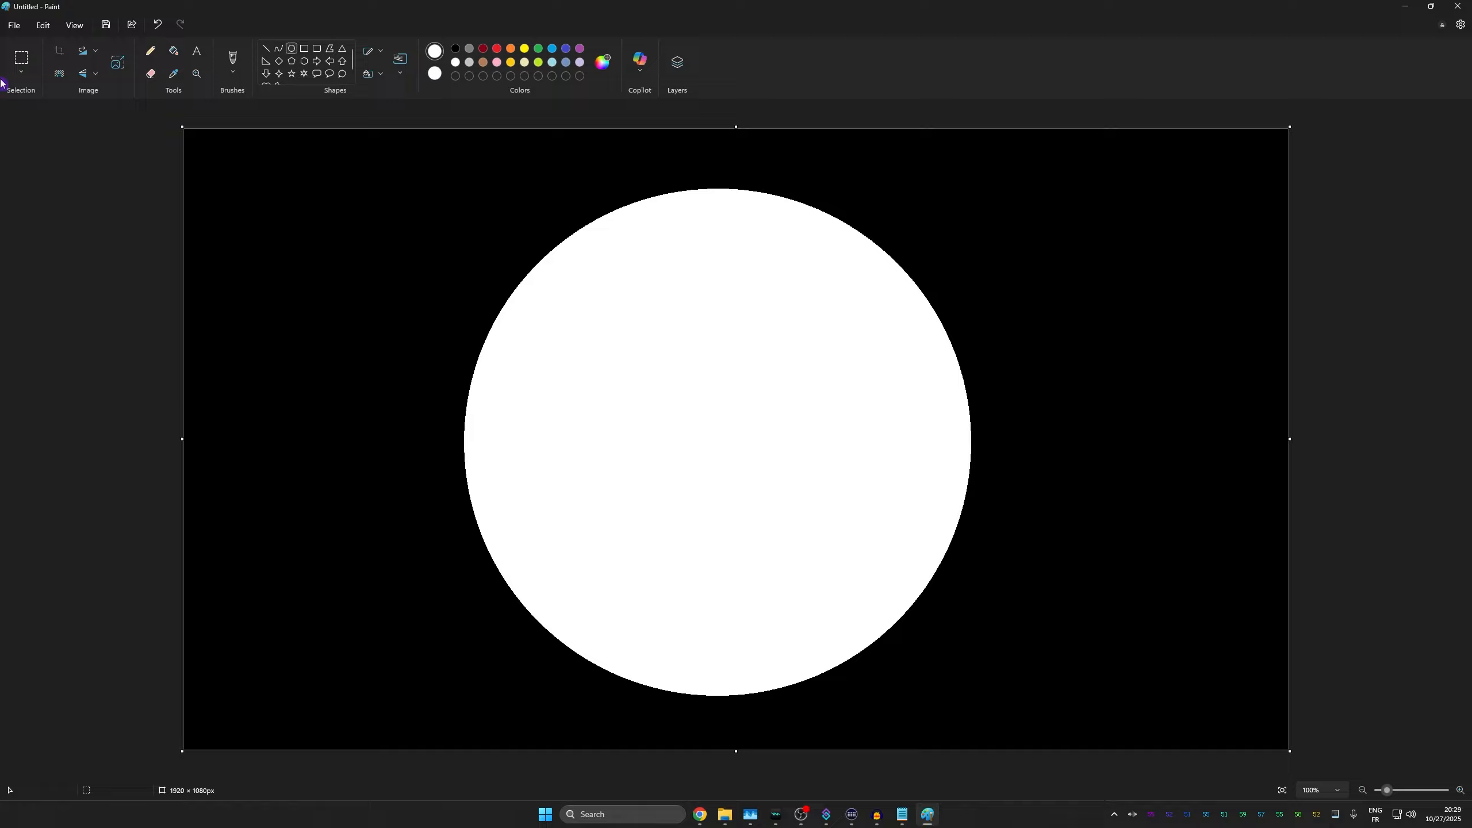
# Save the circle drawing as the PNG image circle.png in the stock folder
pyautogui.click(12, 26)
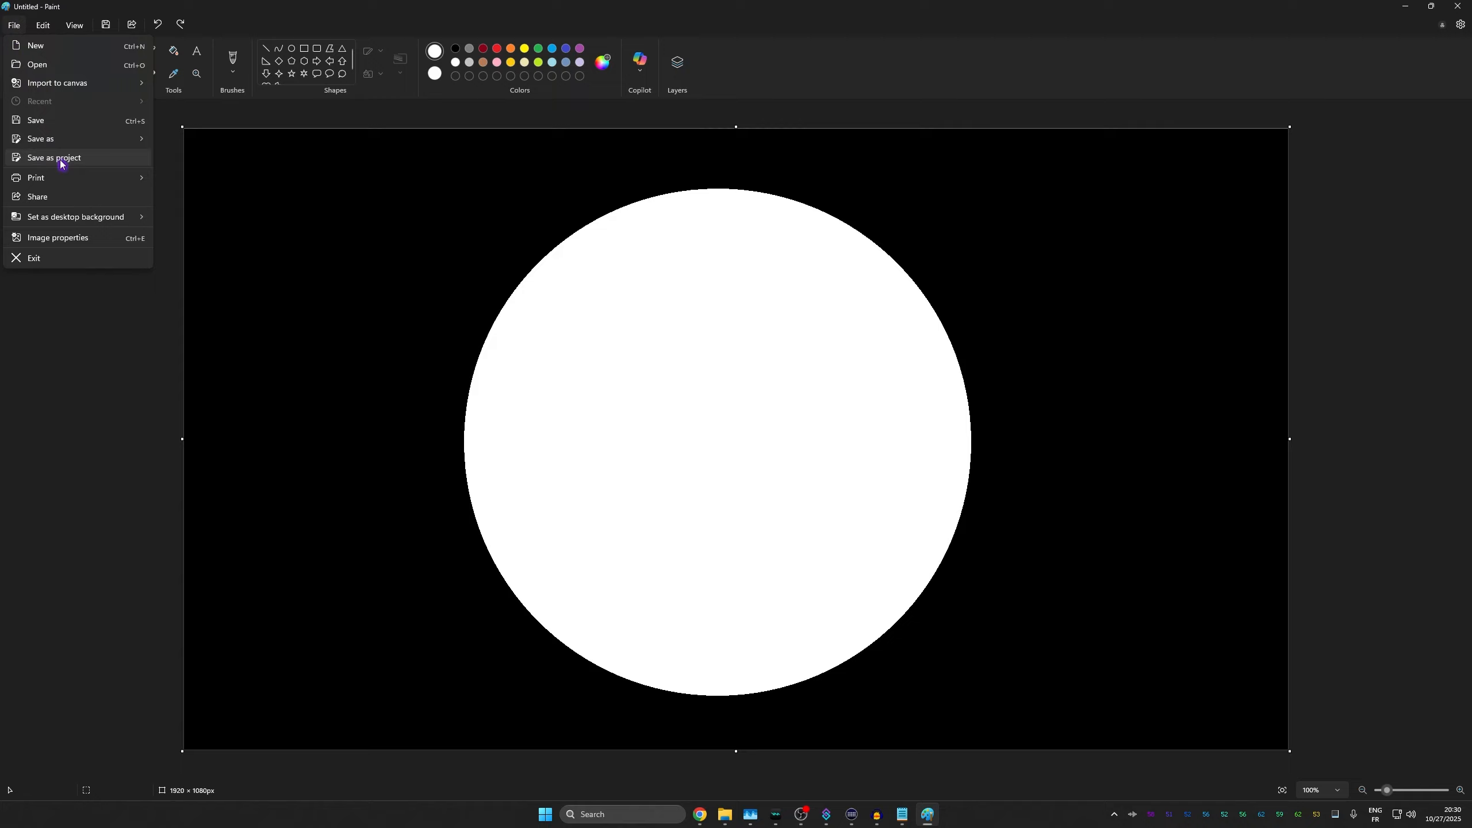
pyautogui.moveTo(80, 139)
pyautogui.click(180, 140)
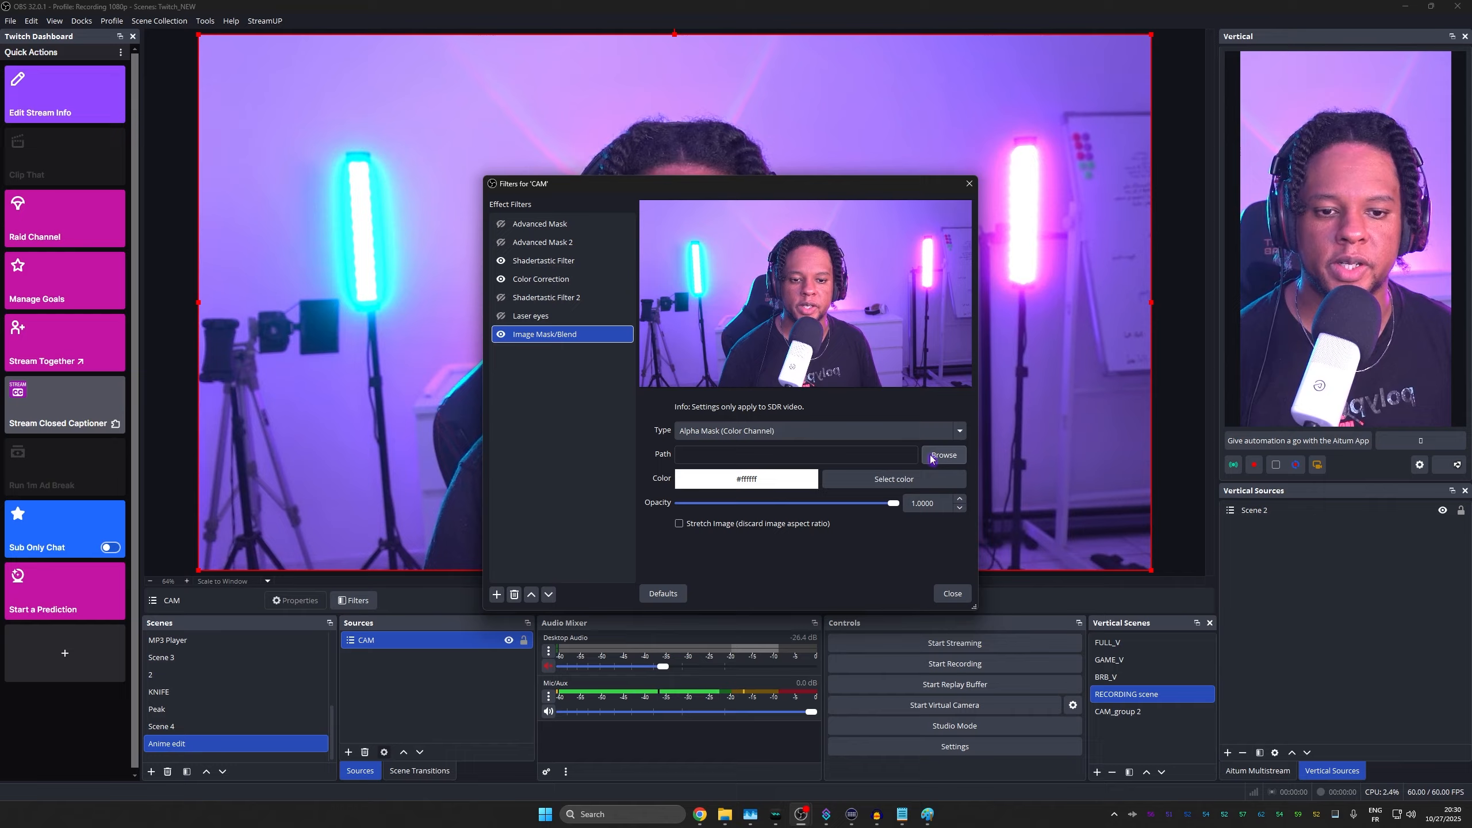
# Back in OBS, load circle.png as the mask image of CAM's Image Mask/Blend filter
pyautogui.click(931, 459)
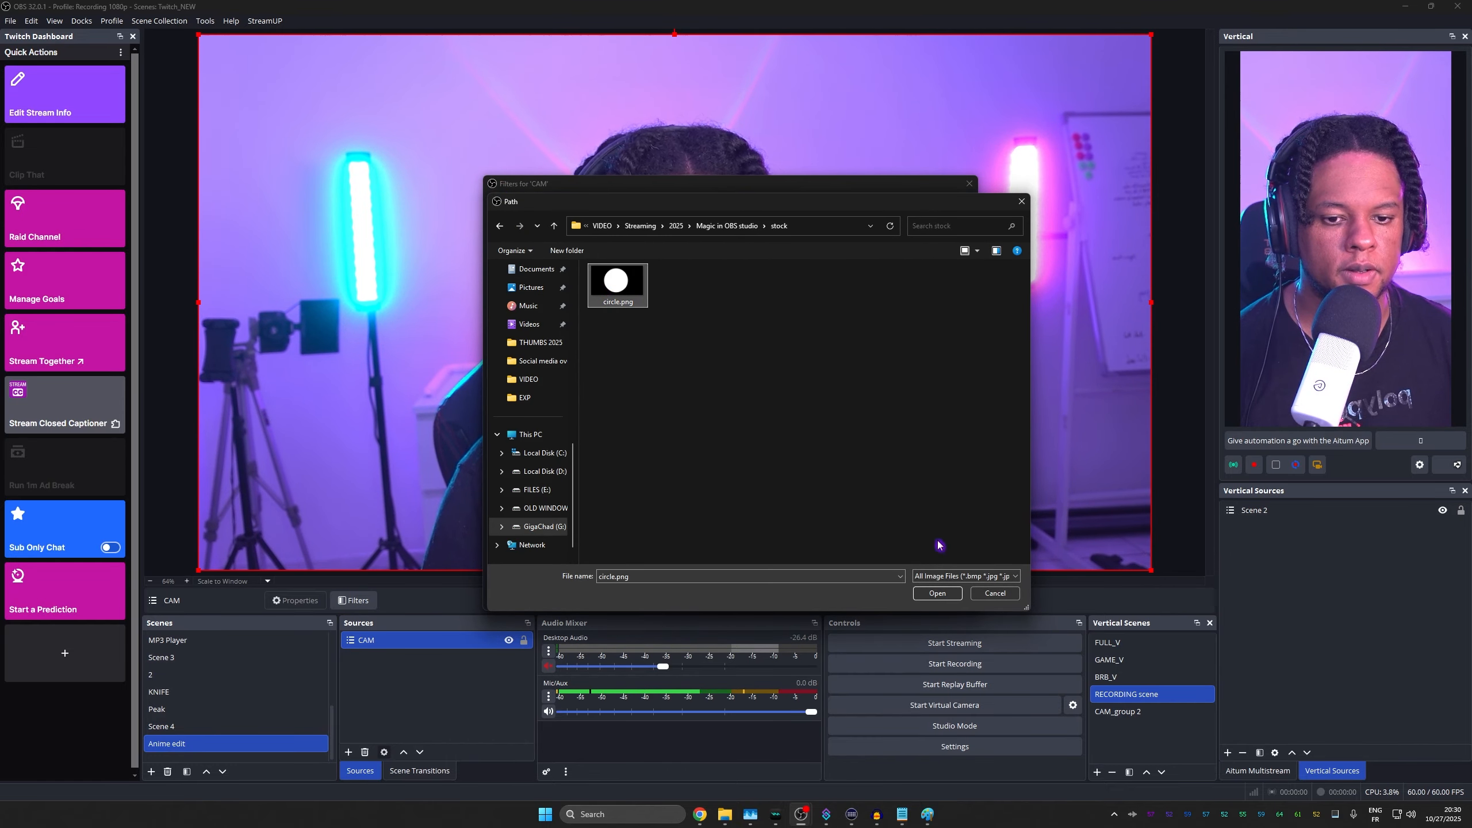
pyautogui.click(938, 593)
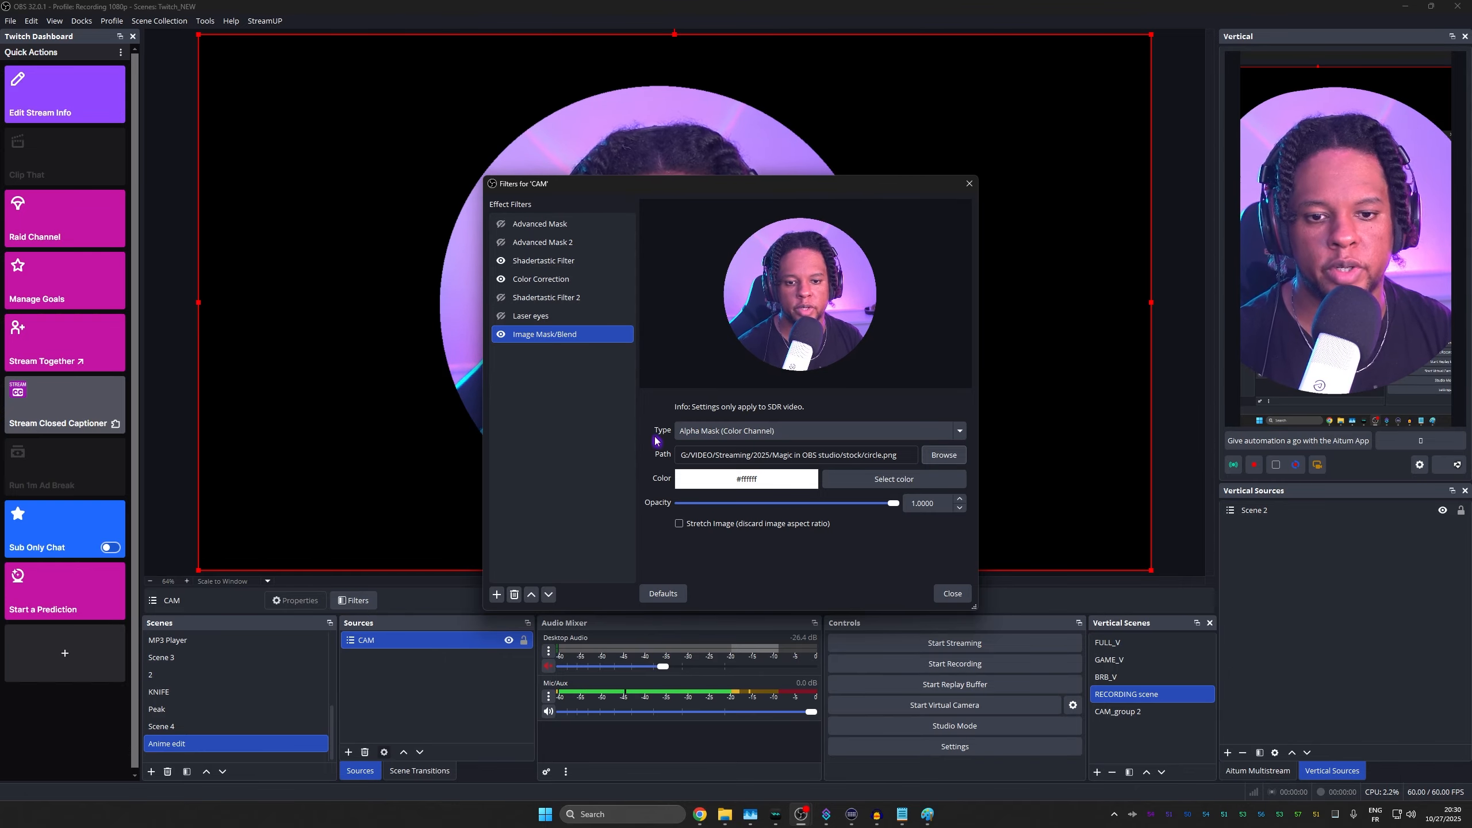
pyautogui.moveTo(618, 194)
pyautogui.mouseDown()
pyautogui.moveTo(1012, 440)
pyautogui.moveTo(936, 440)
pyautogui.moveTo(912, 386)
pyautogui.moveTo(562, 175)
pyautogui.moveTo(600, 202)
pyautogui.mouseUp()
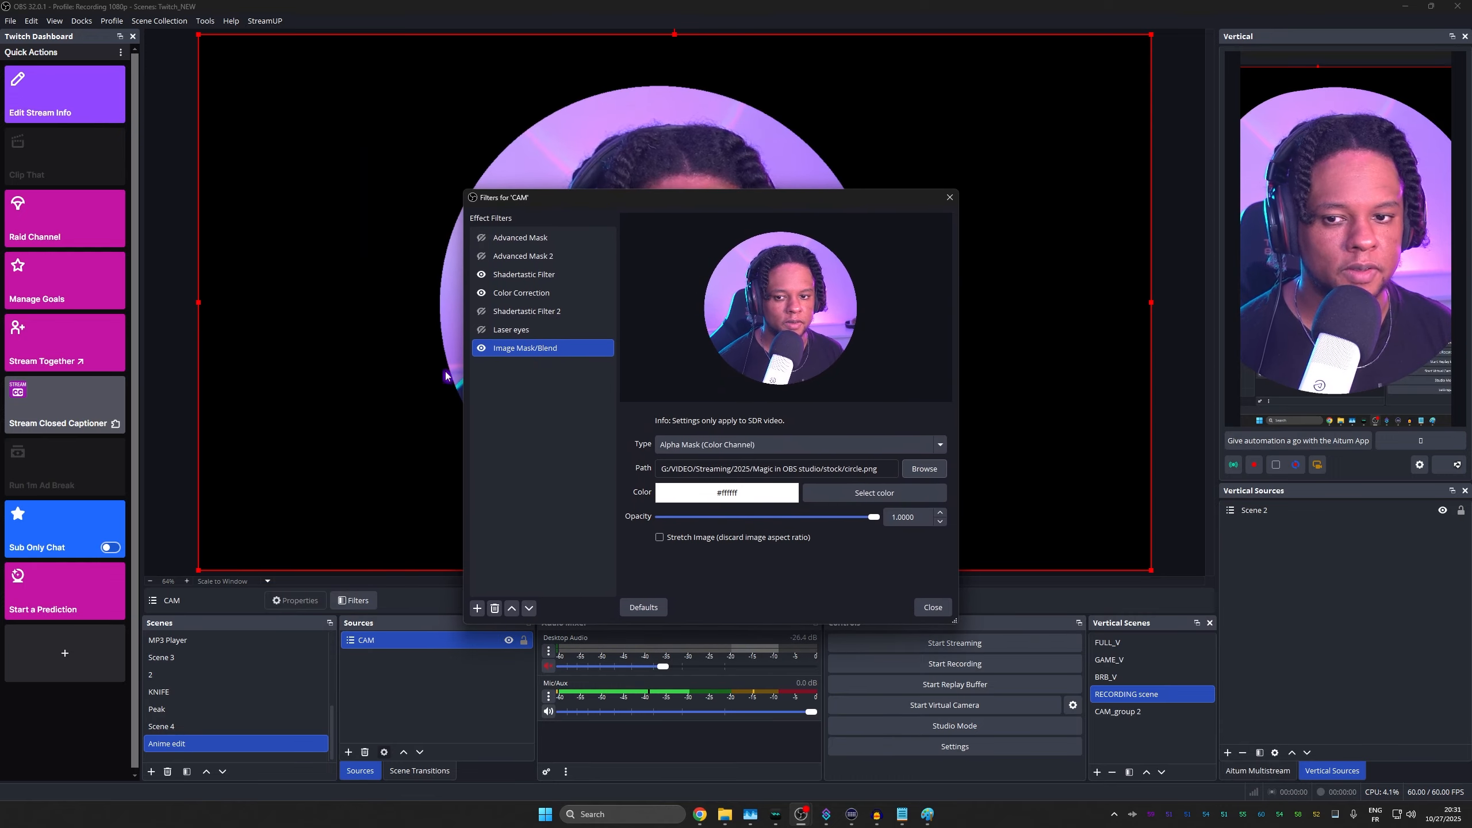
# Remove the Image Mask/Blend filter from CAM and add an Advanced Mask filter with its suggested name, moving the filter window off the preview
pyautogui.click(495, 608)
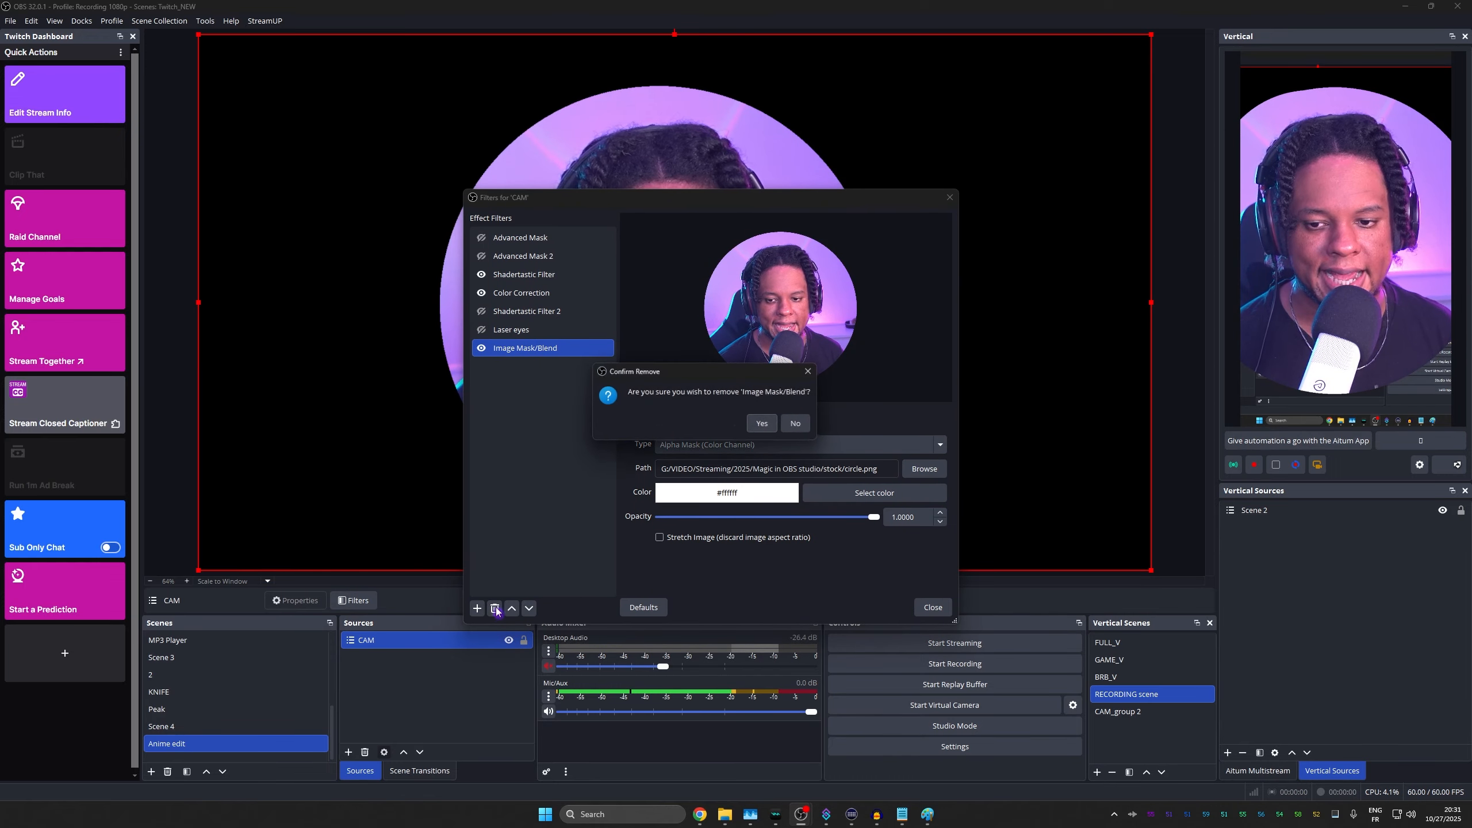
pyautogui.click(761, 426)
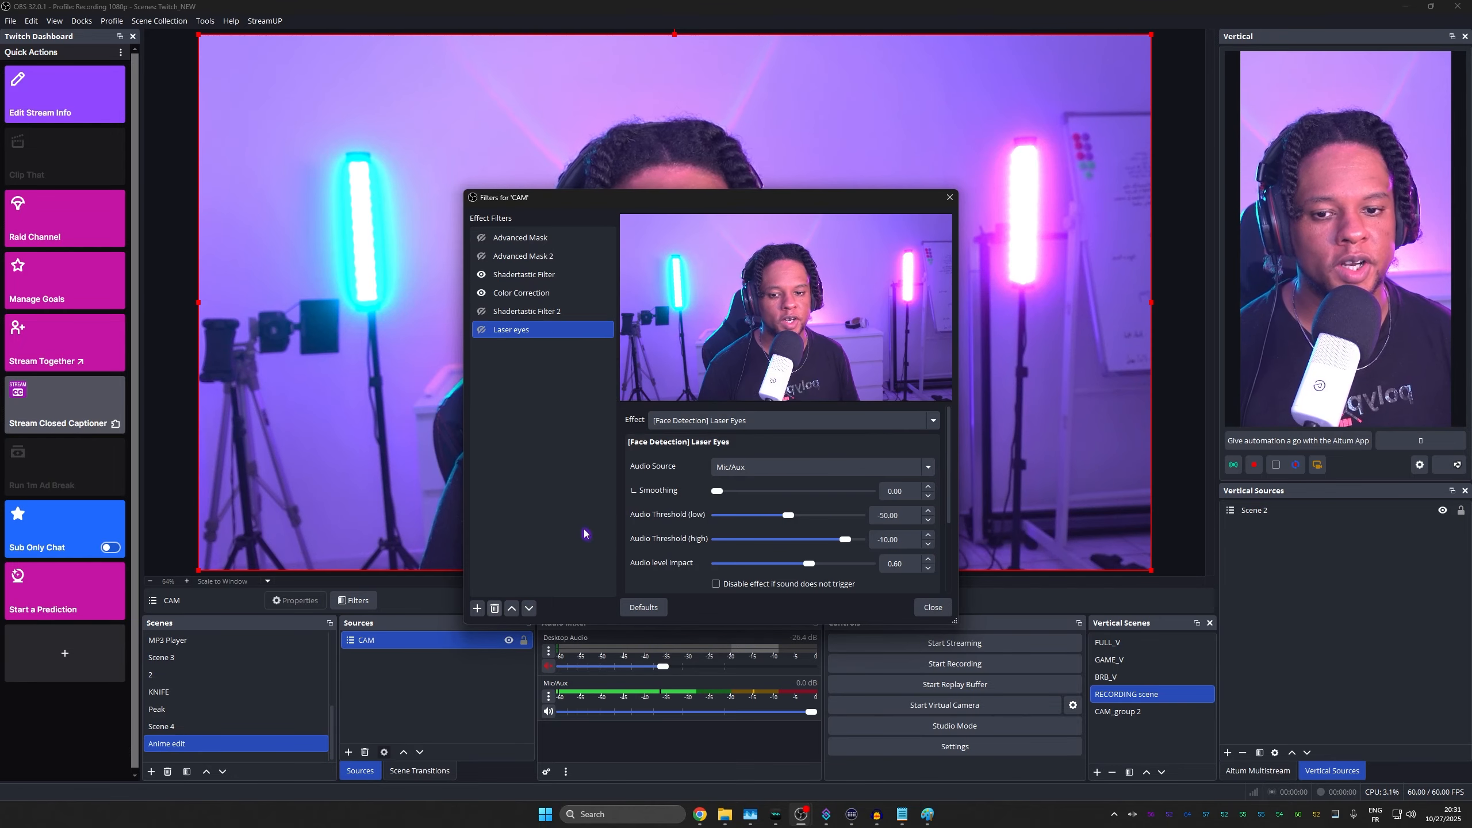
pyautogui.click(479, 608)
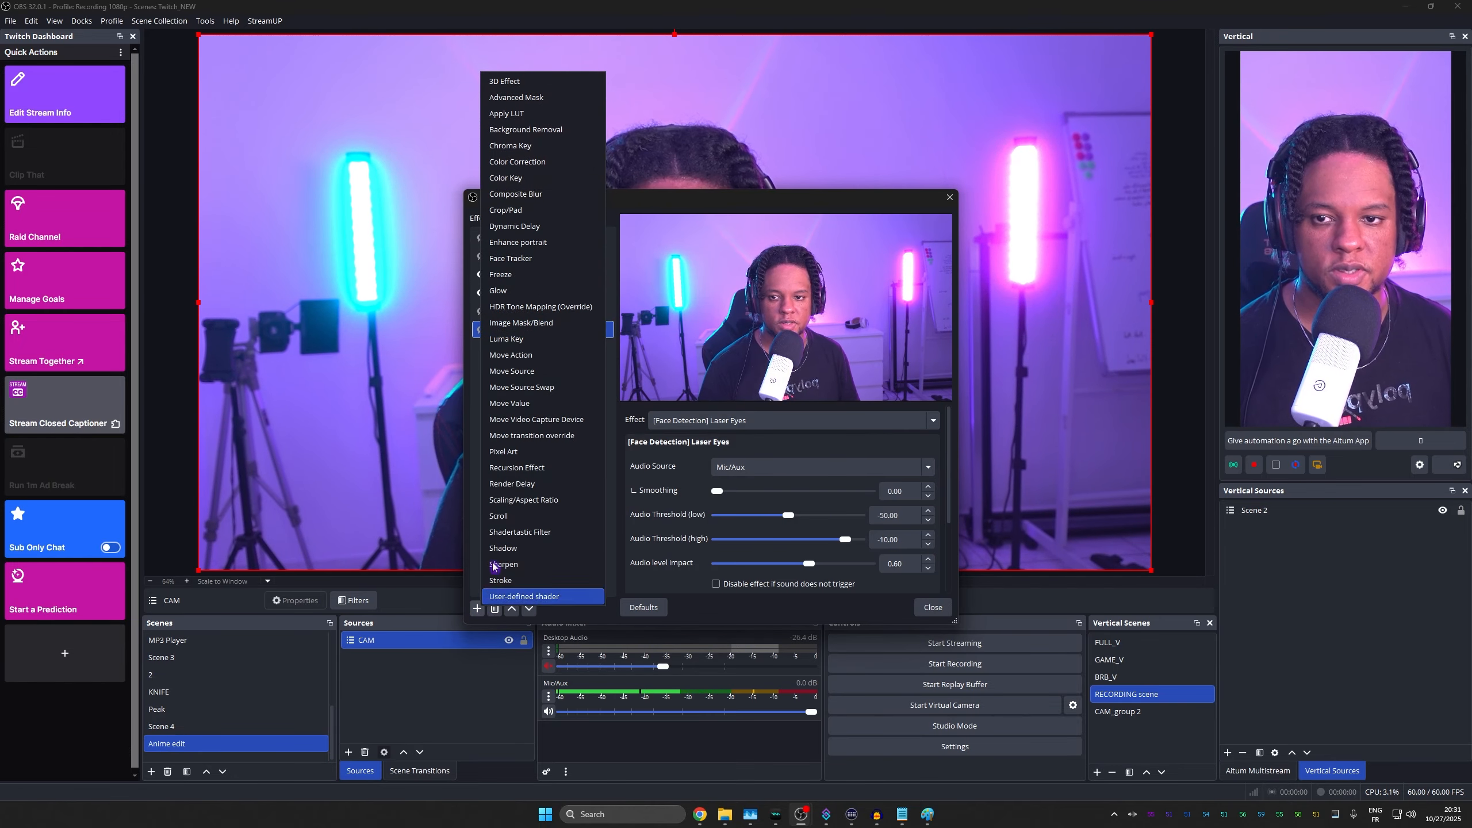
pyautogui.click(498, 98)
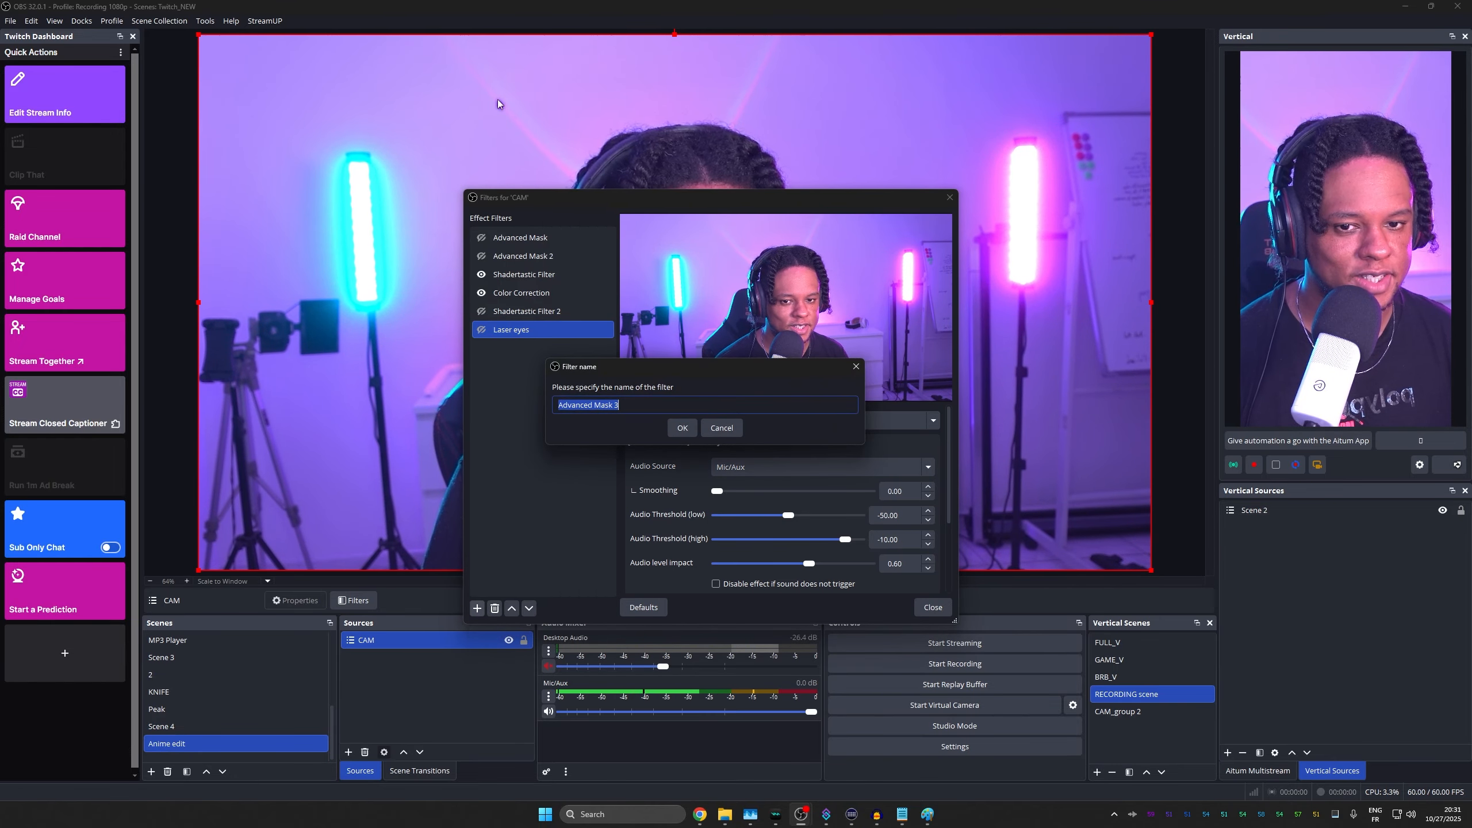
pyautogui.click(676, 432)
pyautogui.moveTo(673, 202); pyautogui.dragTo(208, 129)
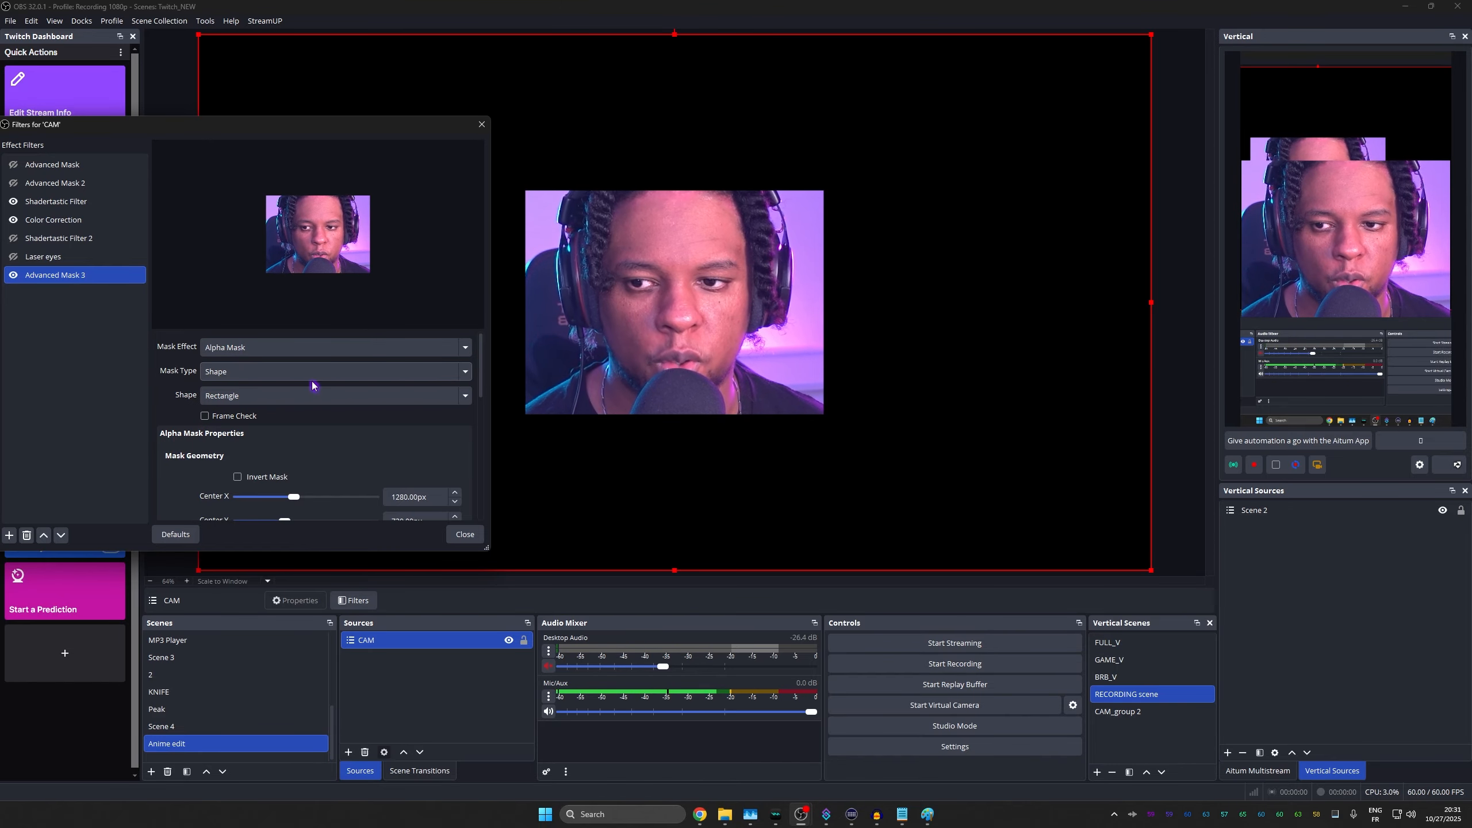
# Round the corners of CAM's rectangular Advanced Mask uniformly with a radius of about 101 px
pyautogui.scroll(-2, 169, 480)
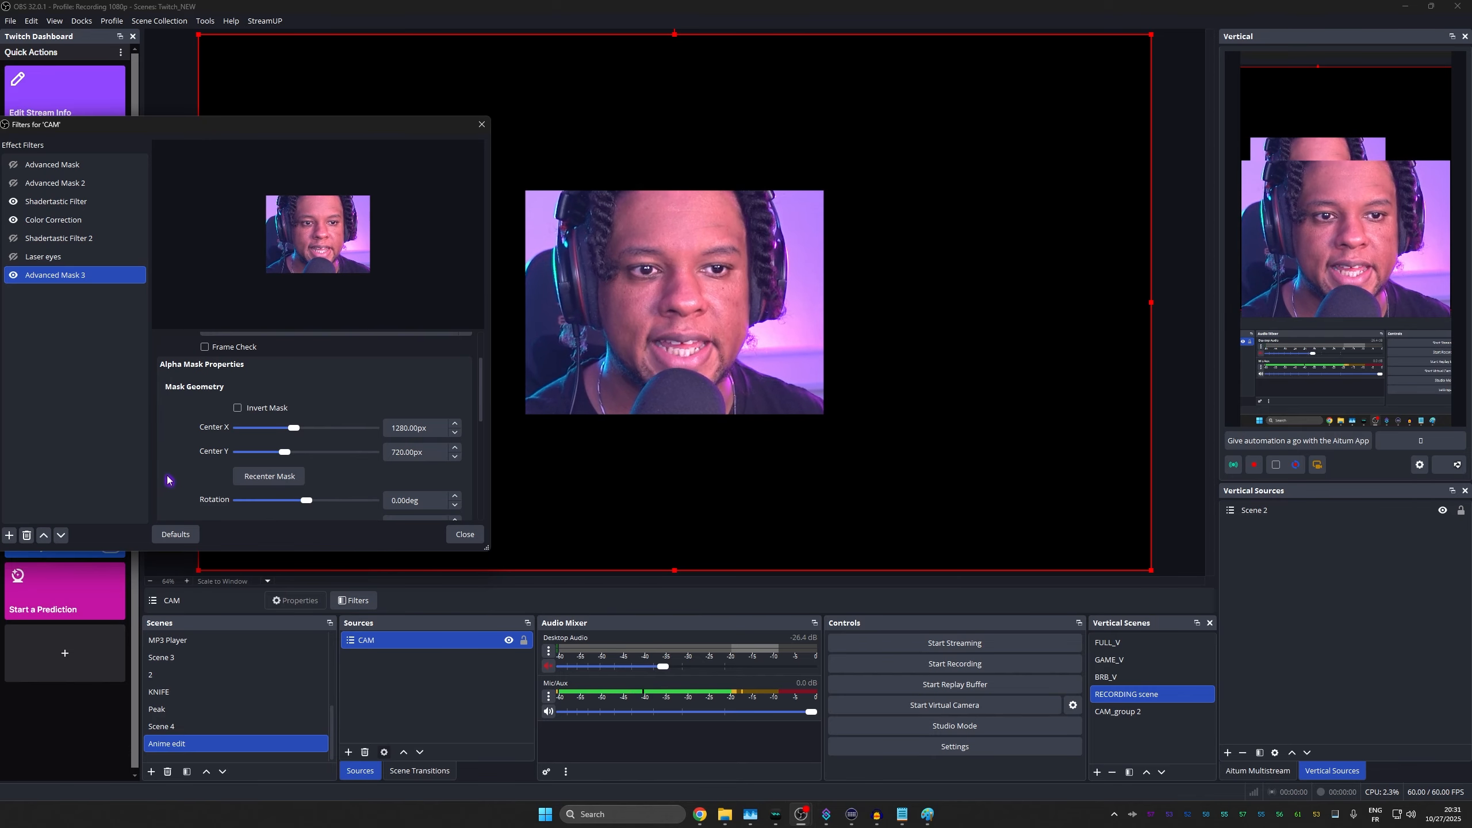
pyautogui.scroll(-6, 169, 479)
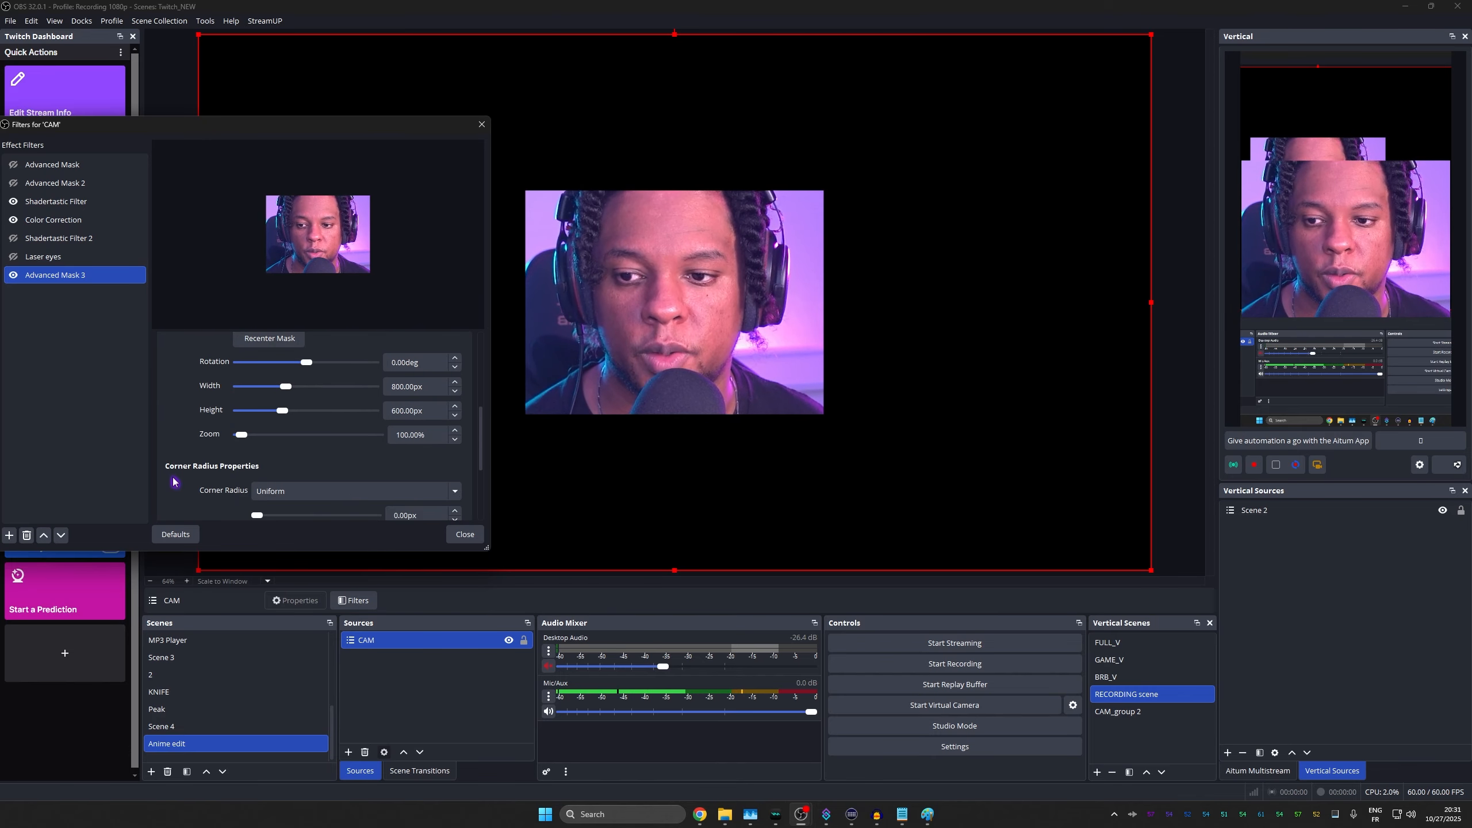
pyautogui.moveTo(257, 412); pyautogui.dragTo(289, 415)
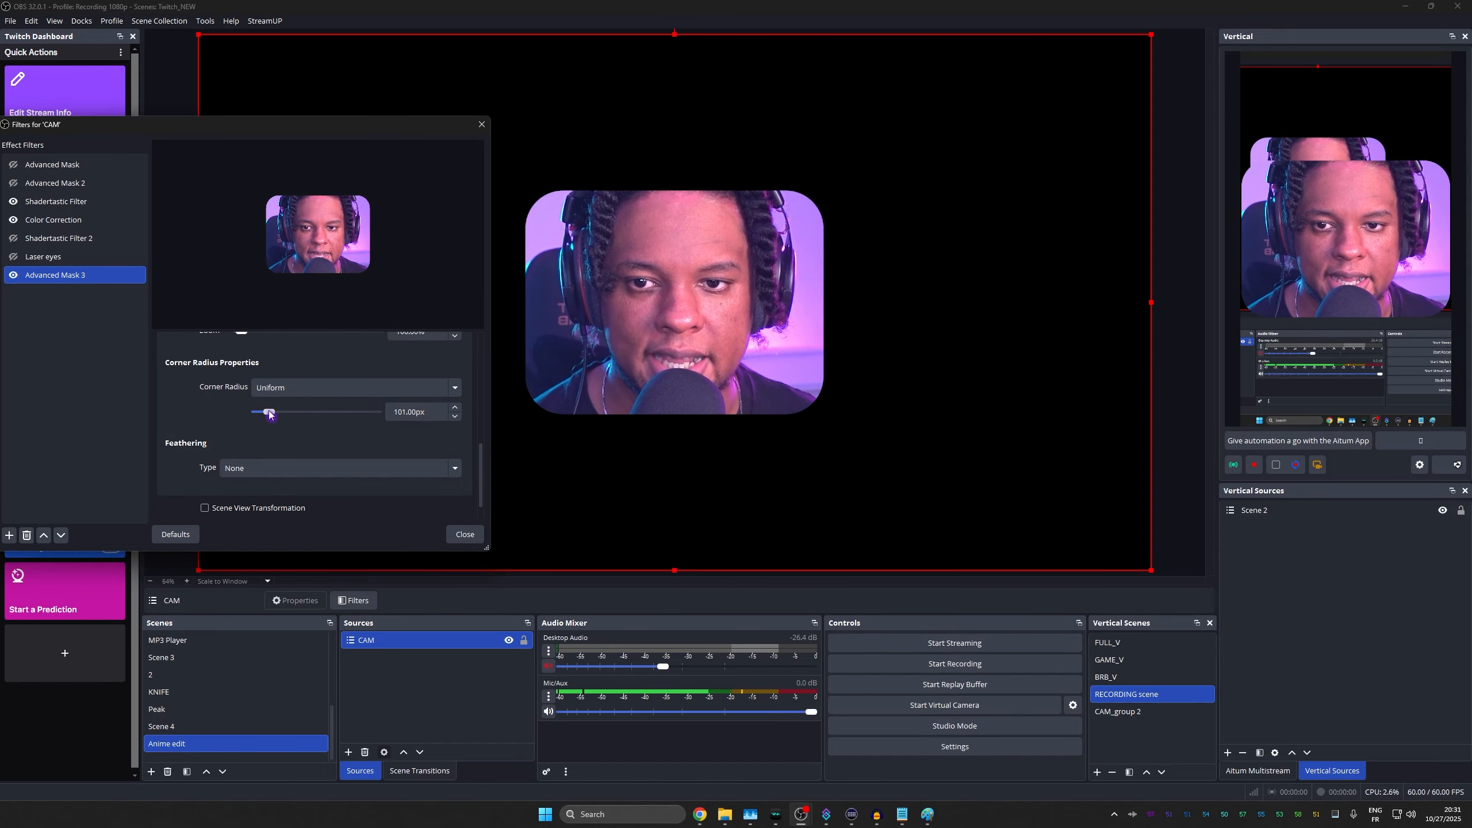
# Change CAM's Advanced Mask shape to a circle and enlarge its radius to about 675 px
pyautogui.scroll(10, 222, 357)
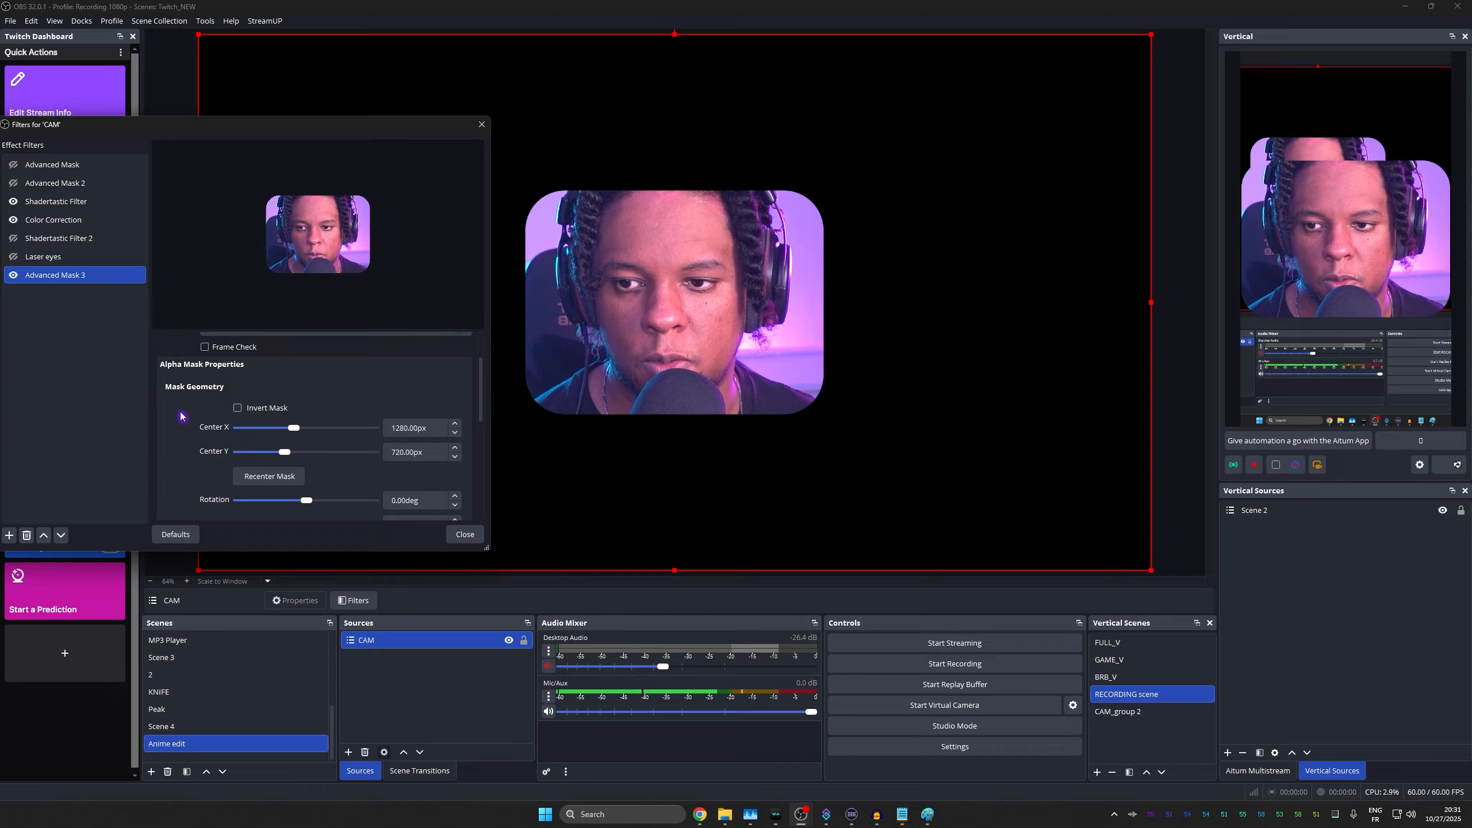
pyautogui.scroll(-4, 180, 478)
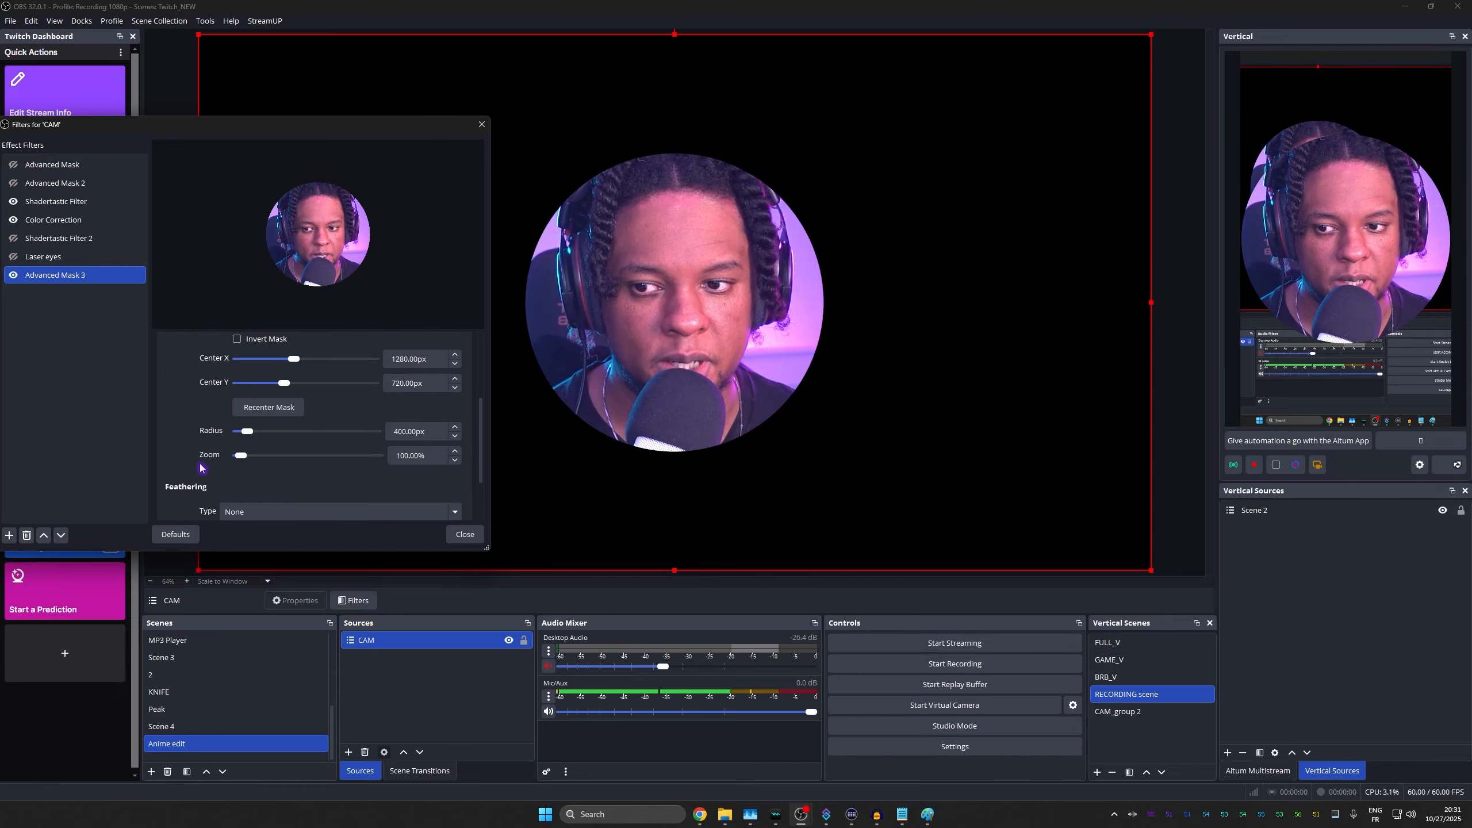
pyautogui.moveTo(253, 433); pyautogui.dragTo(260, 433)
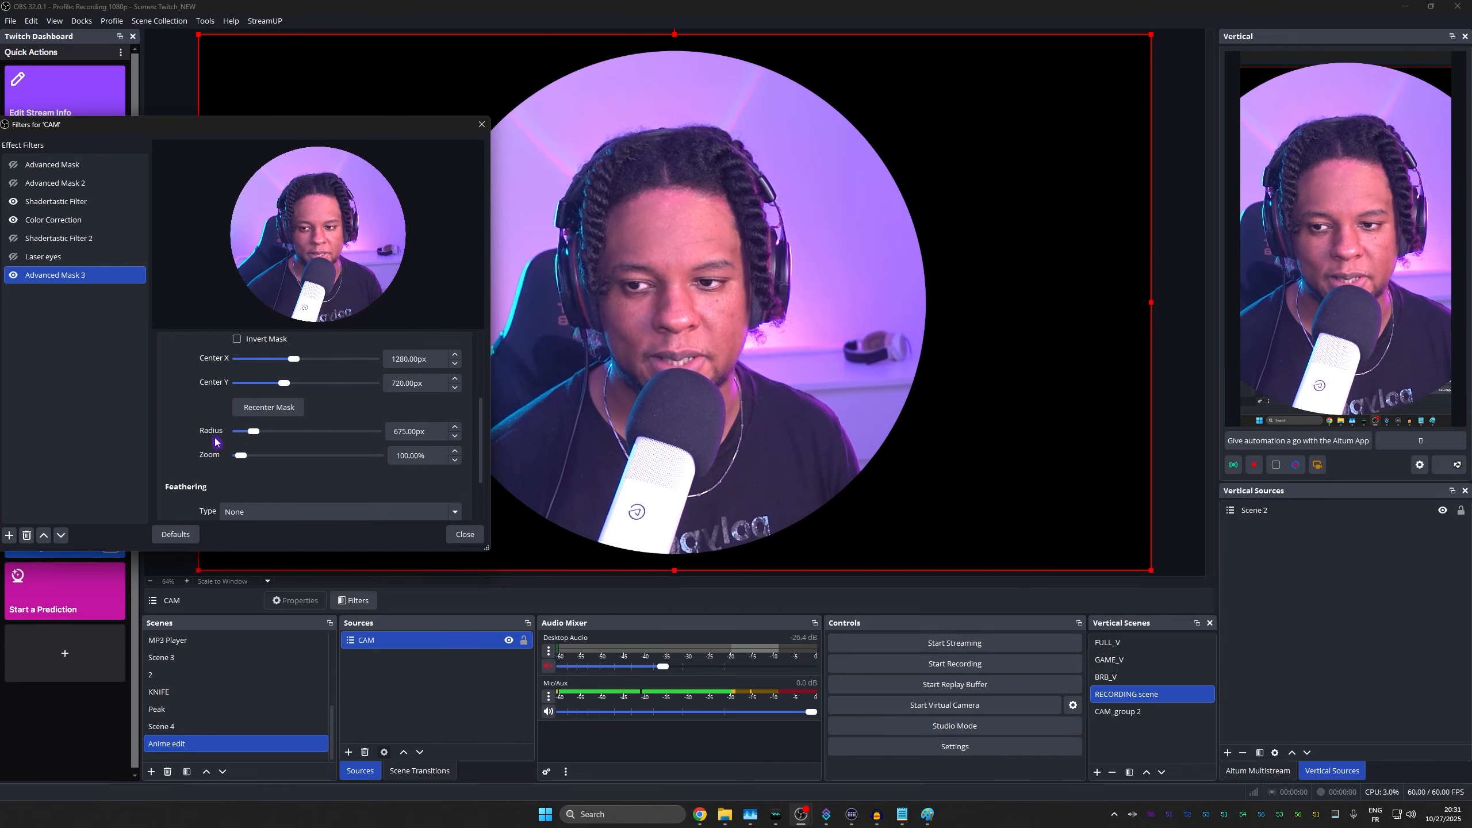
pyautogui.scroll(1, 181, 427)
pyautogui.scroll(2, 181, 428)
pyautogui.scroll(-2, 181, 427)
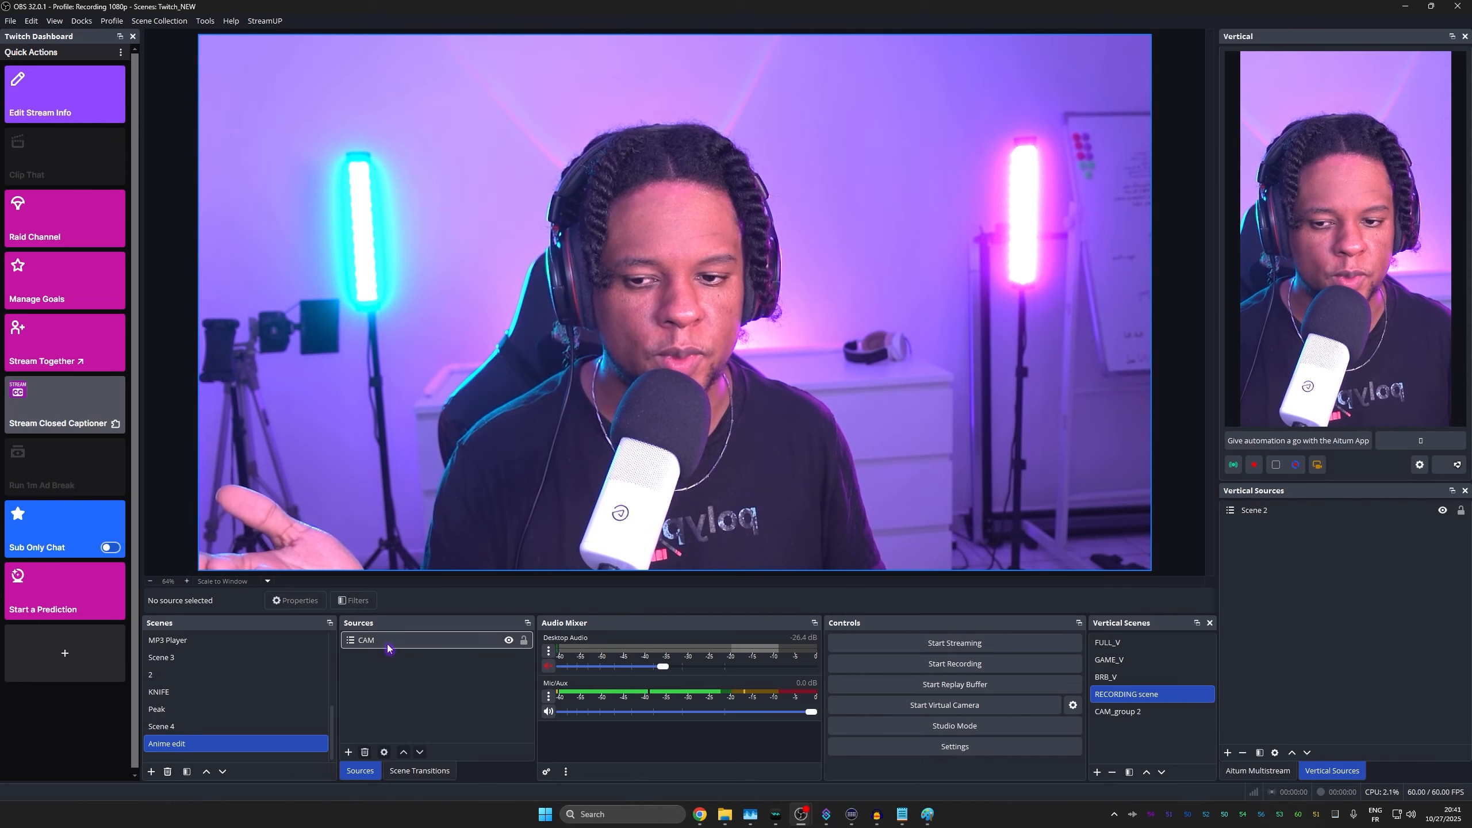
# Group the CAM source in the Anime edit scene and name the group skew1
pyautogui.click(383, 640)
pyautogui.rightClick(404, 637)
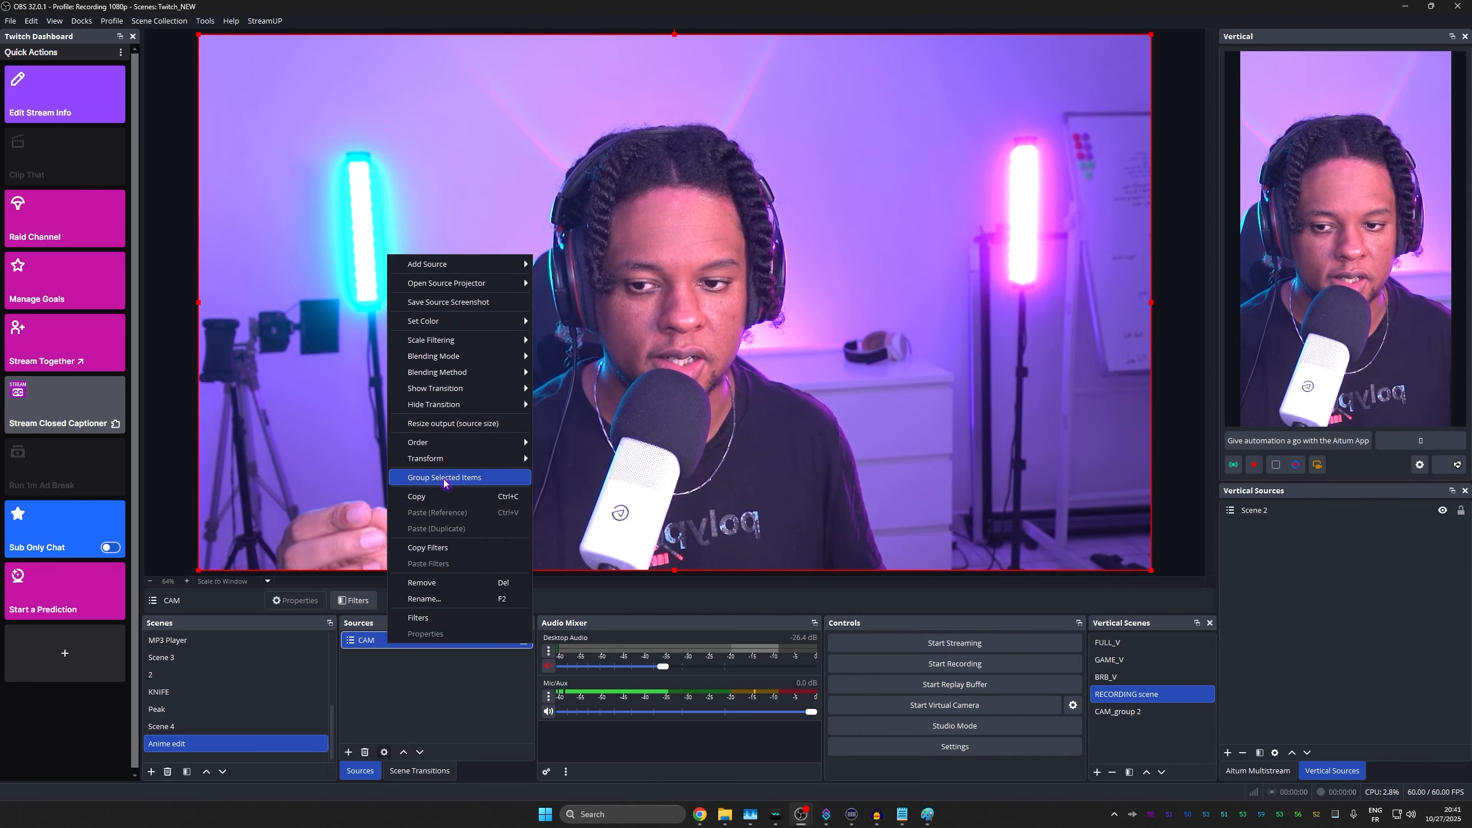
pyautogui.click(473, 477)
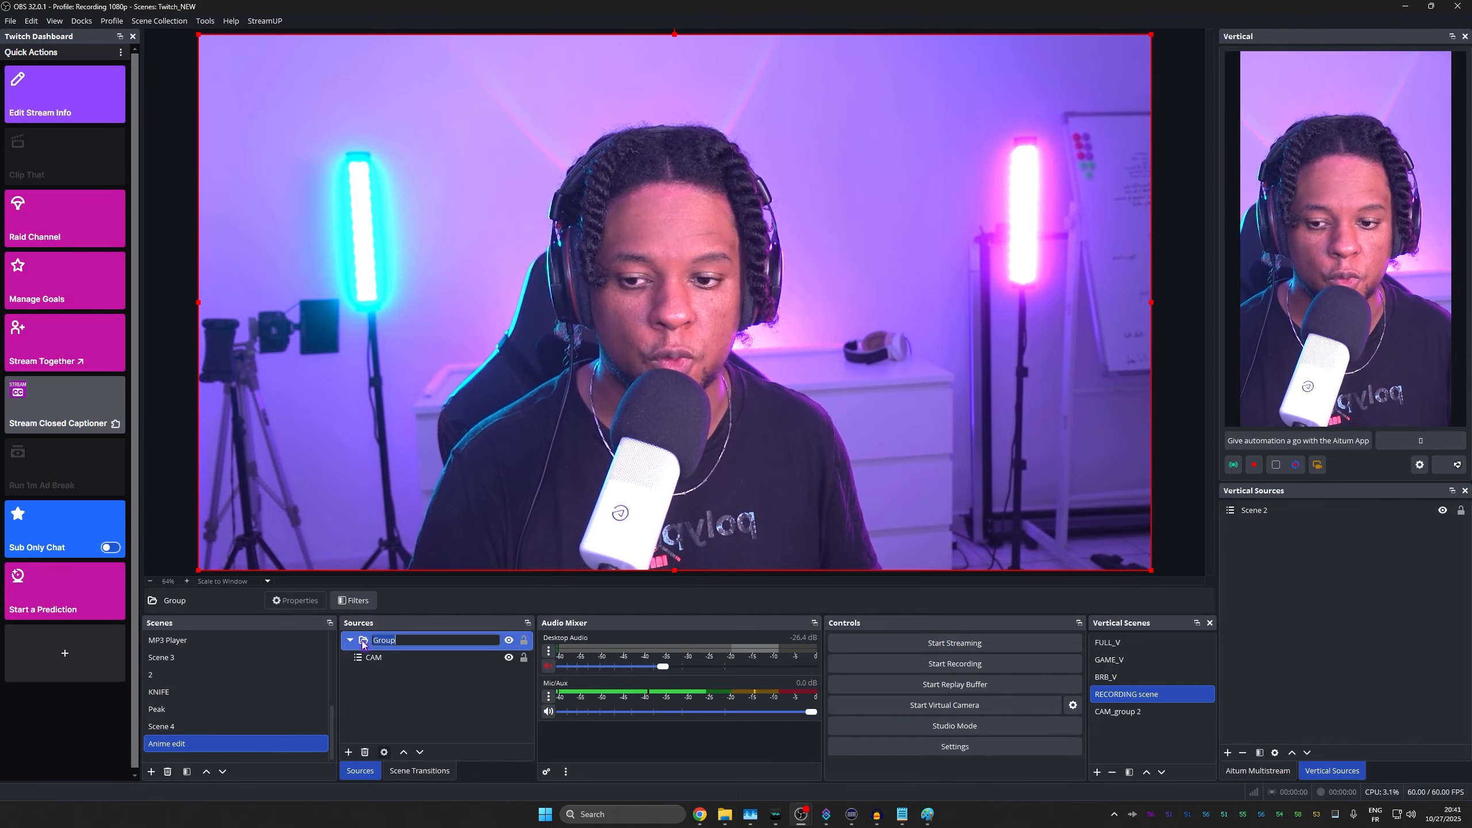
pyautogui.write('skew1')
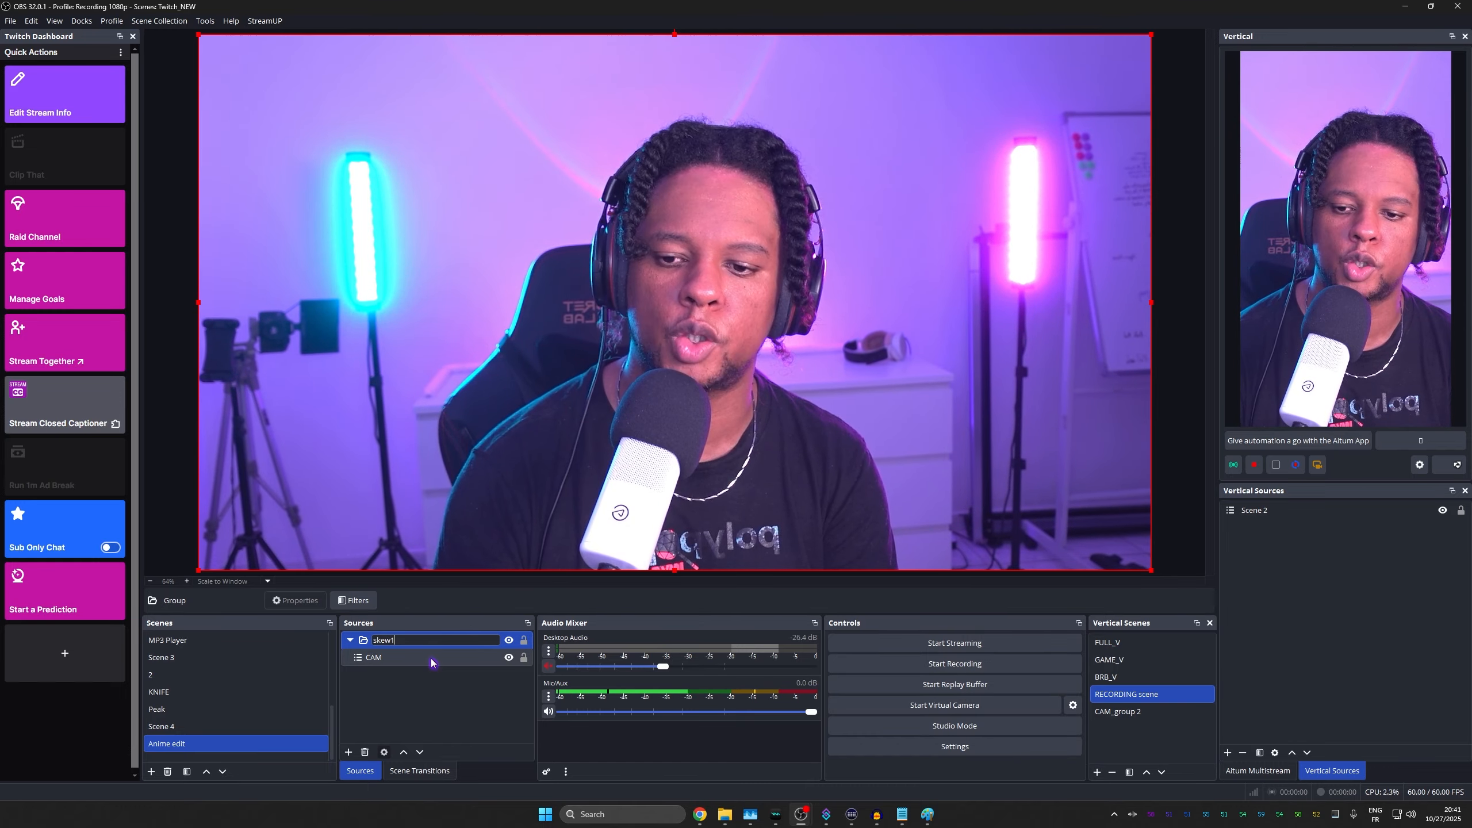
pyautogui.press('Return')
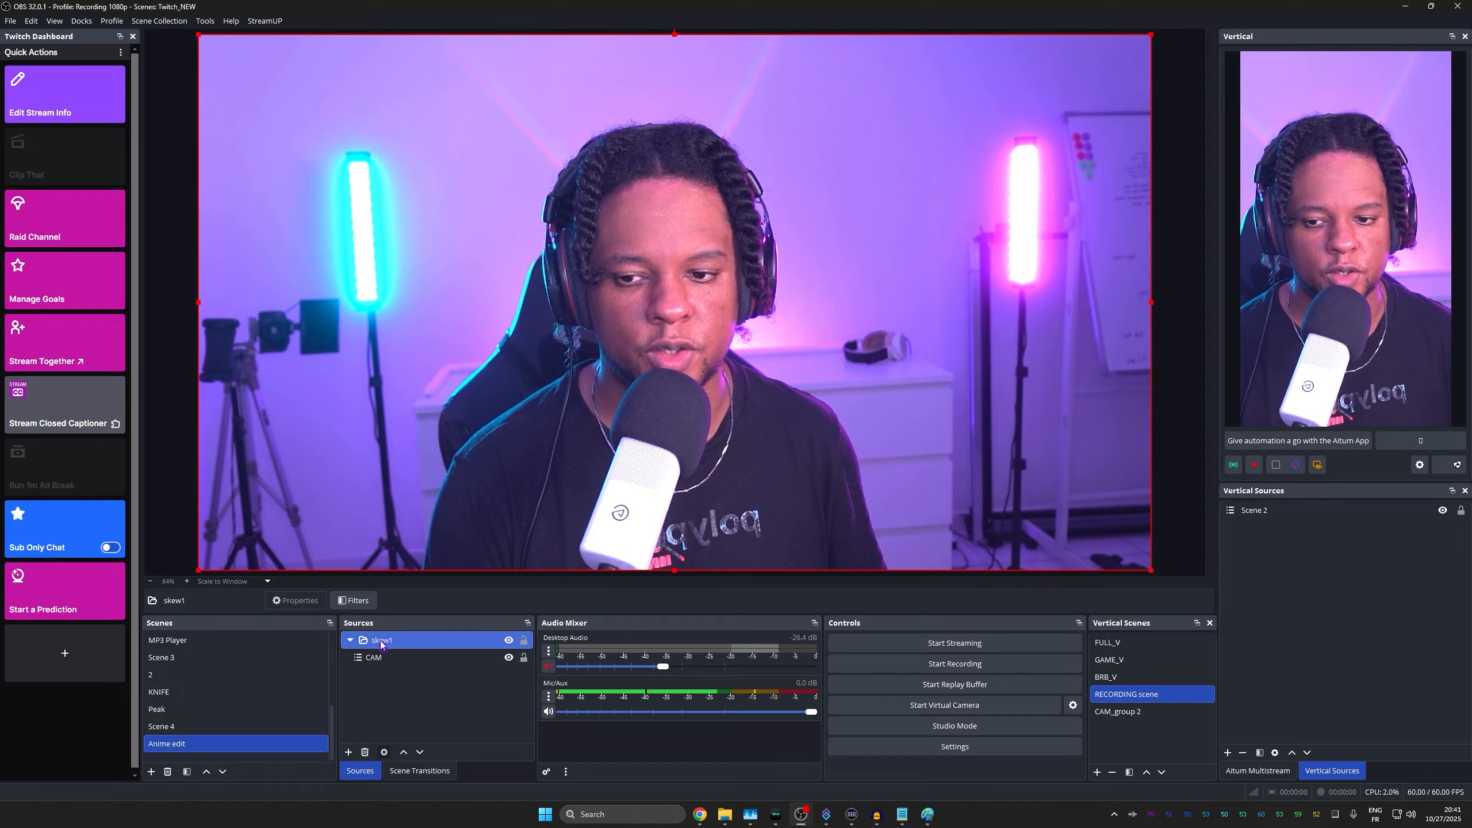
# Add a Color Correction filter with its suggested name to the skew1 group and raise its saturation to about 2.83
pyautogui.click(354, 601)
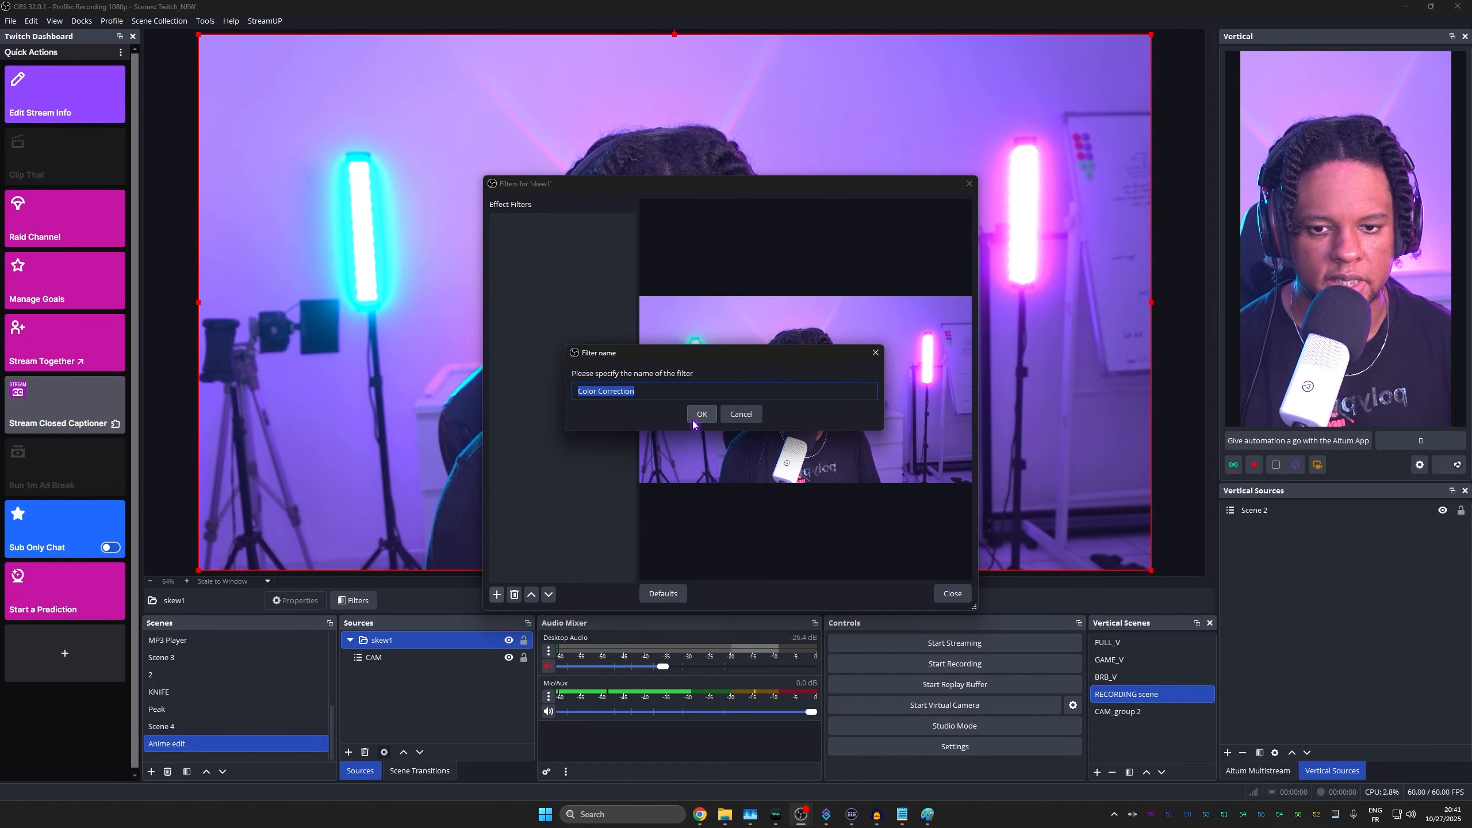
pyautogui.click(697, 417)
pyautogui.moveTo(736, 420); pyautogui.dragTo(793, 422)
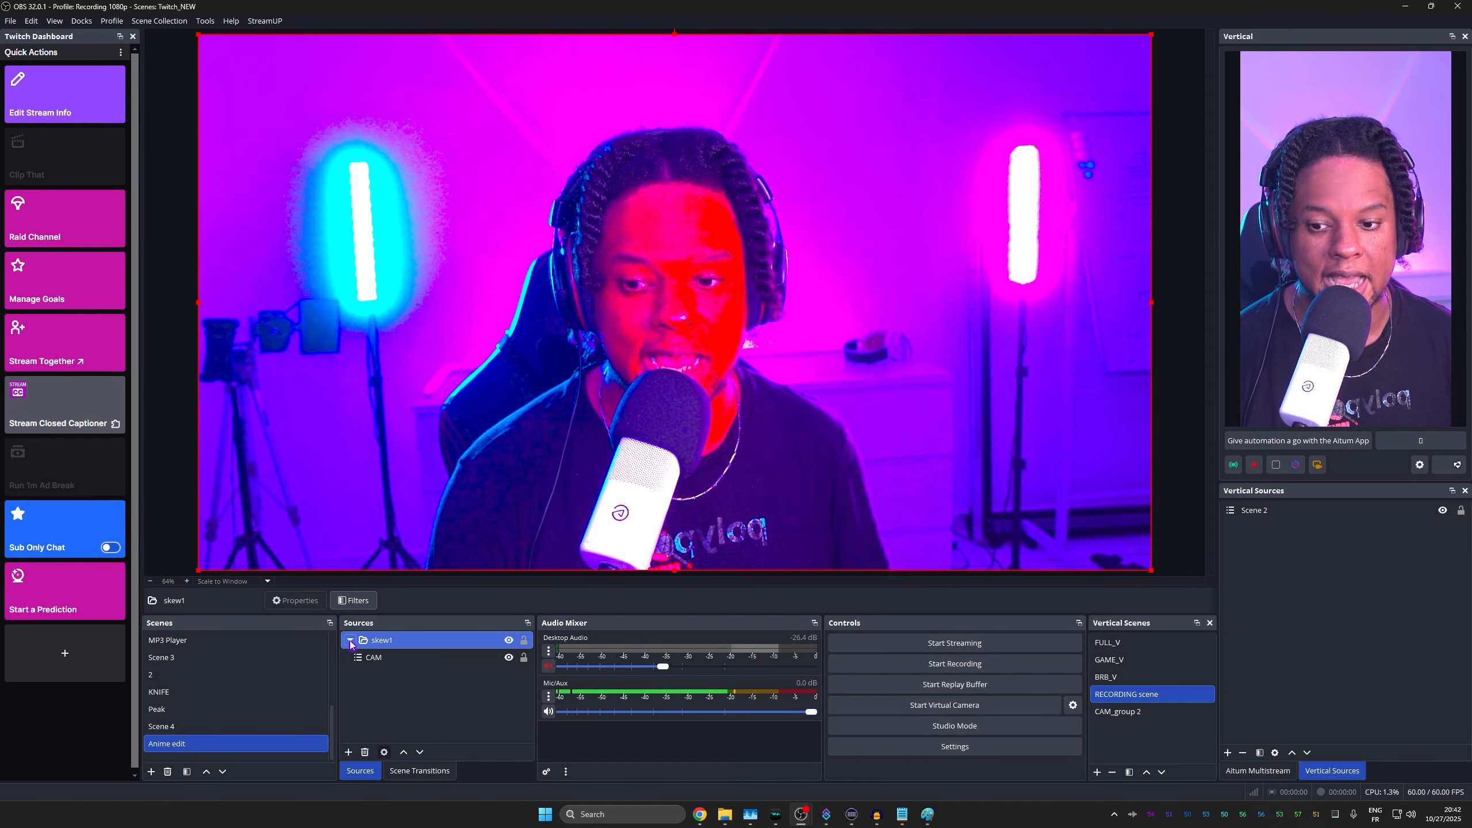
# Copy the skew1 group, paste it as an independent duplicate, and collapse both groups in the source list
pyautogui.click(350, 639)
pyautogui.rightClick(386, 641)
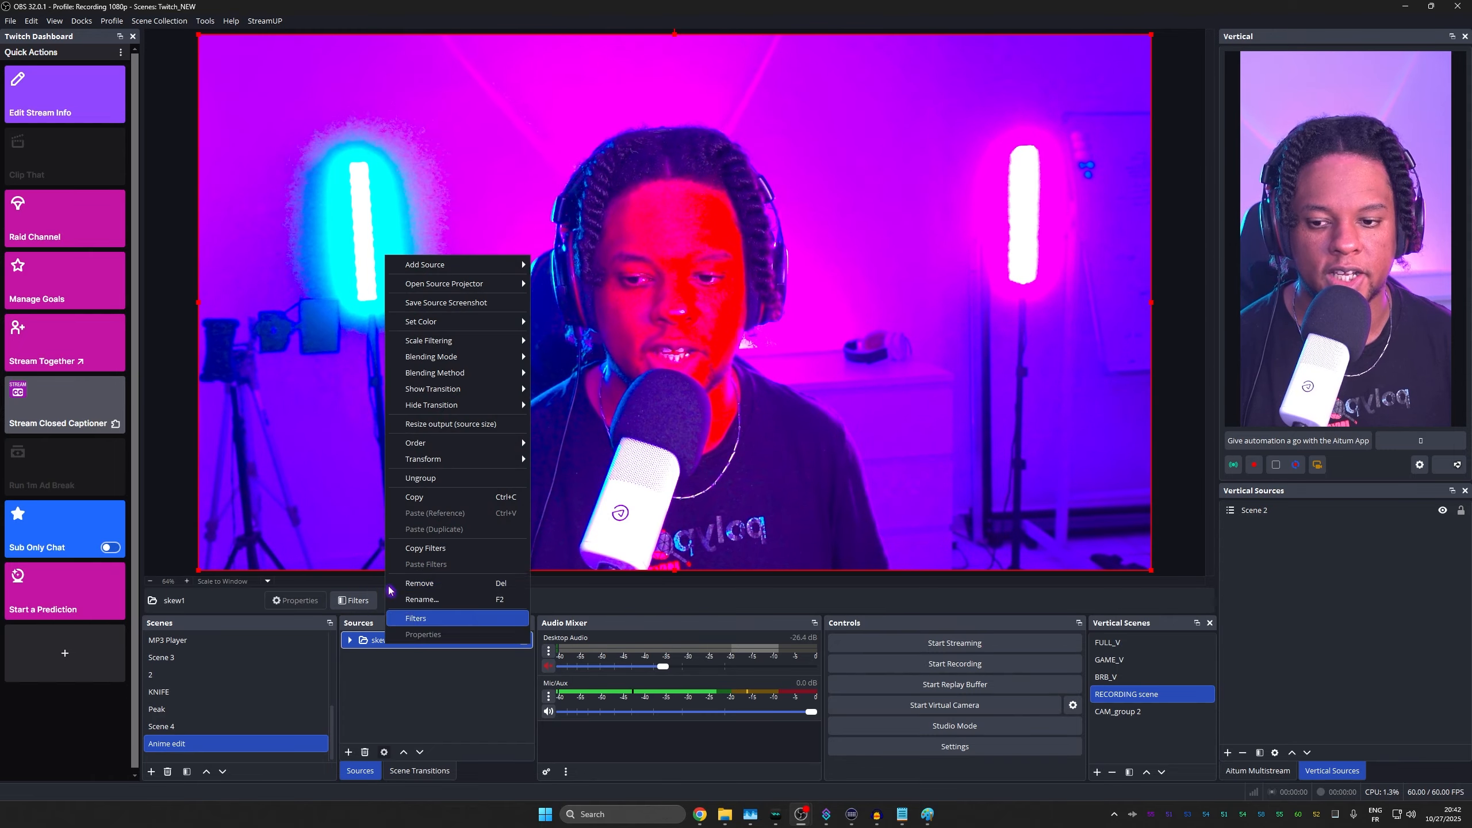
pyautogui.click(432, 497)
pyautogui.rightClick(422, 640)
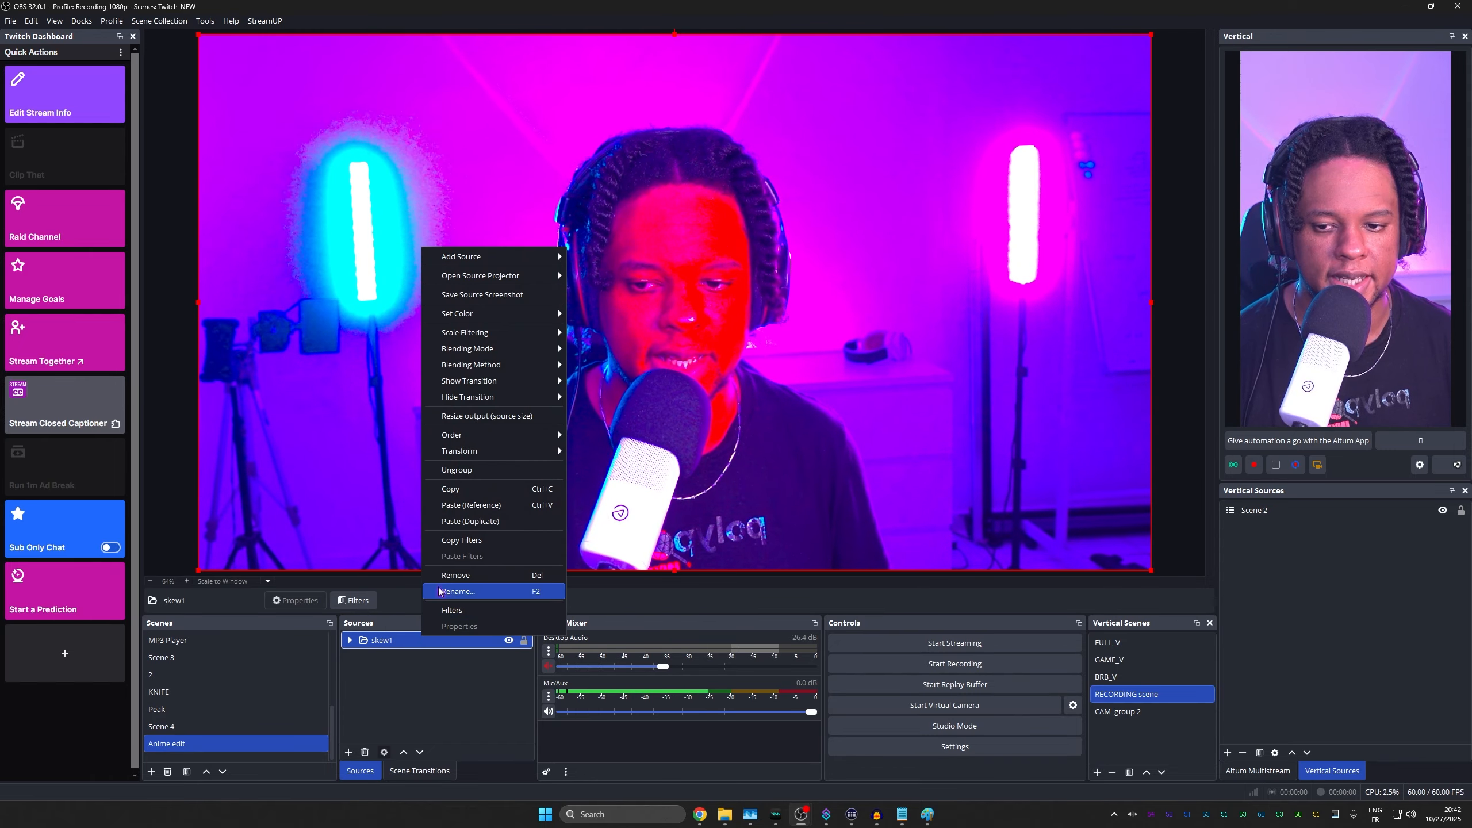
pyautogui.click(470, 521)
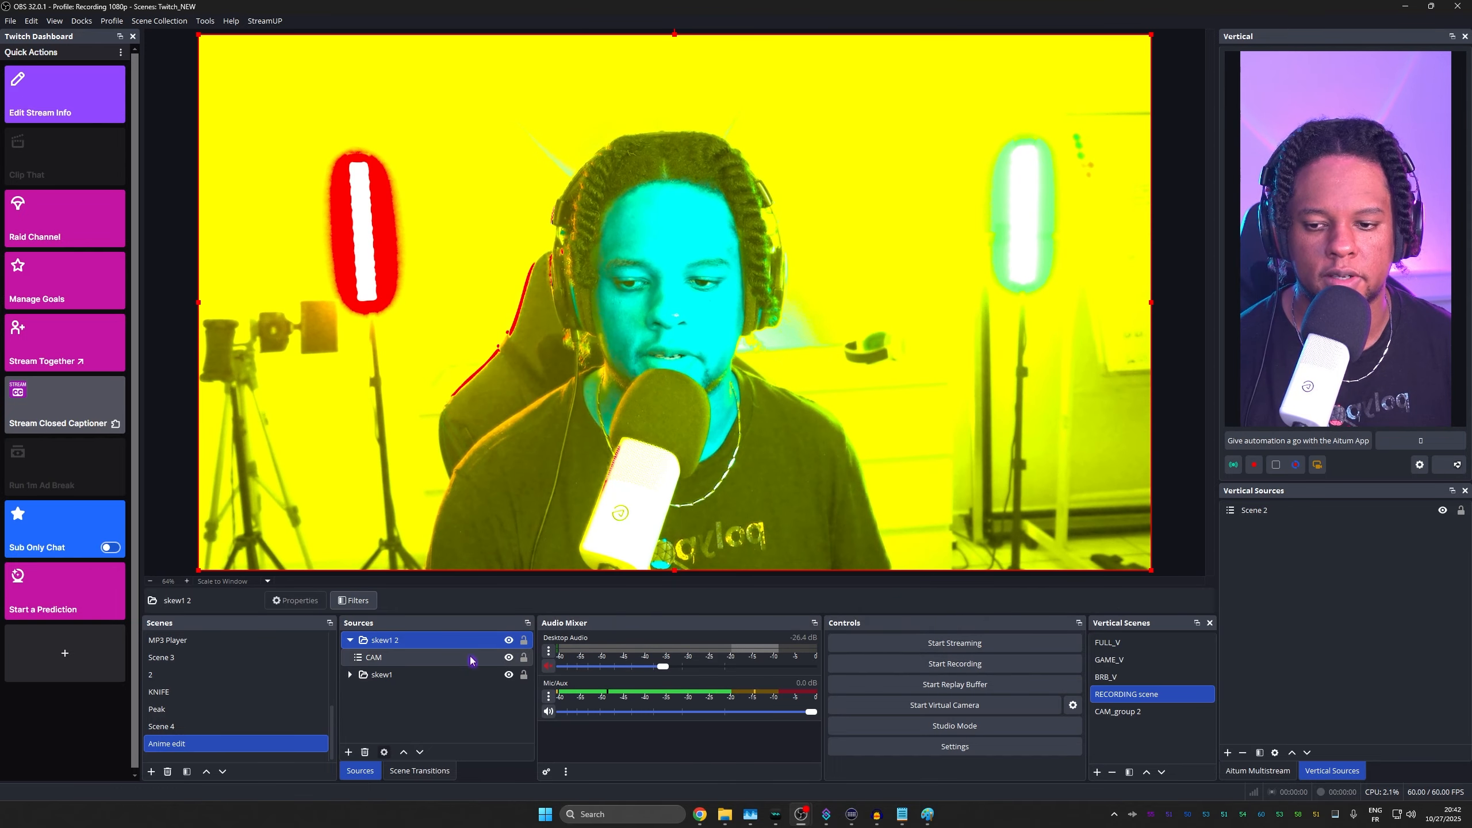
pyautogui.click(351, 640)
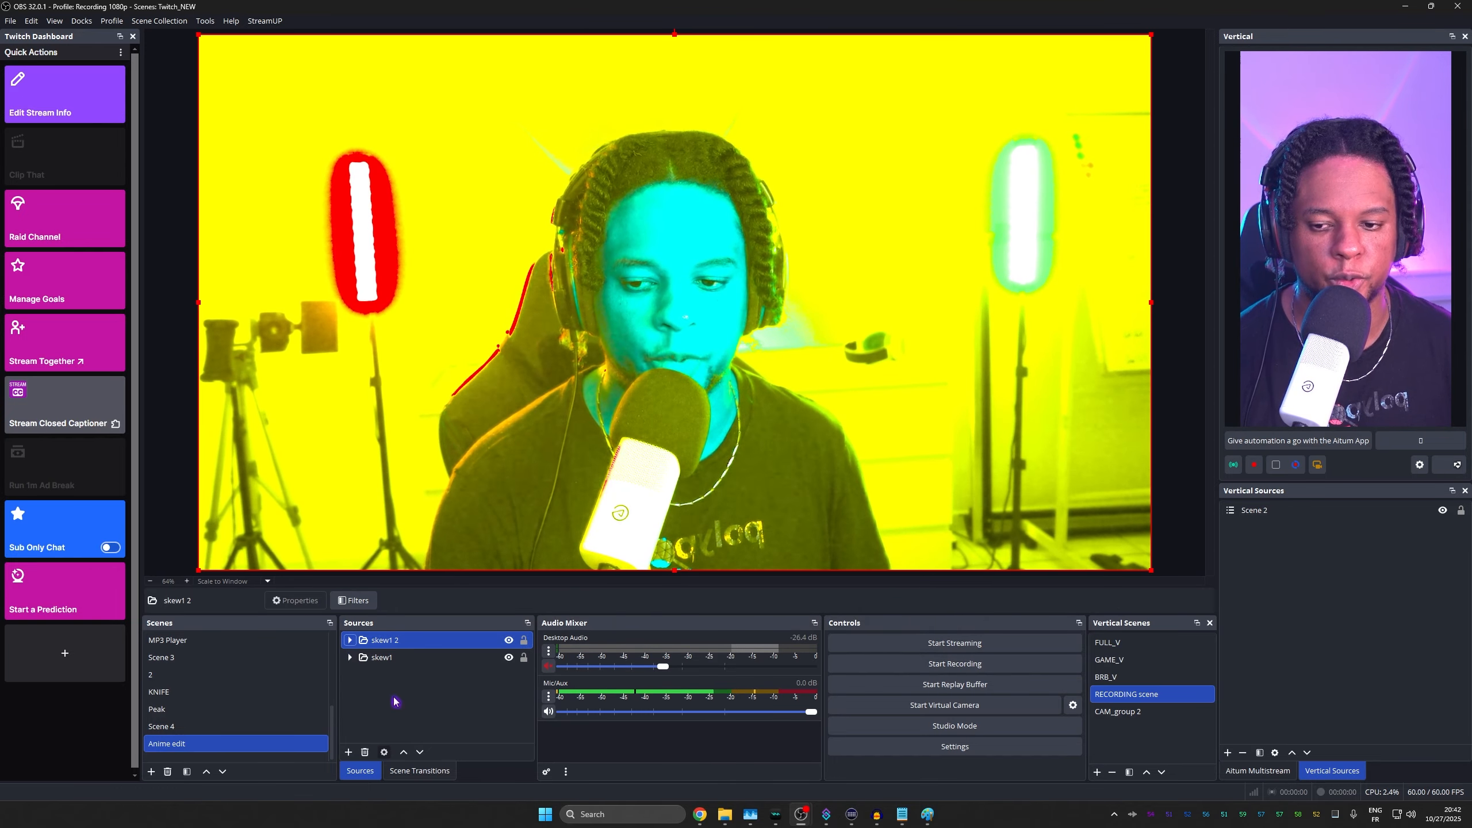
# Toggle the visibility of the duplicate group skew1 2 to compare both versions, leaving it hidden
pyautogui.click(509, 640)
pyautogui.click(509, 640)
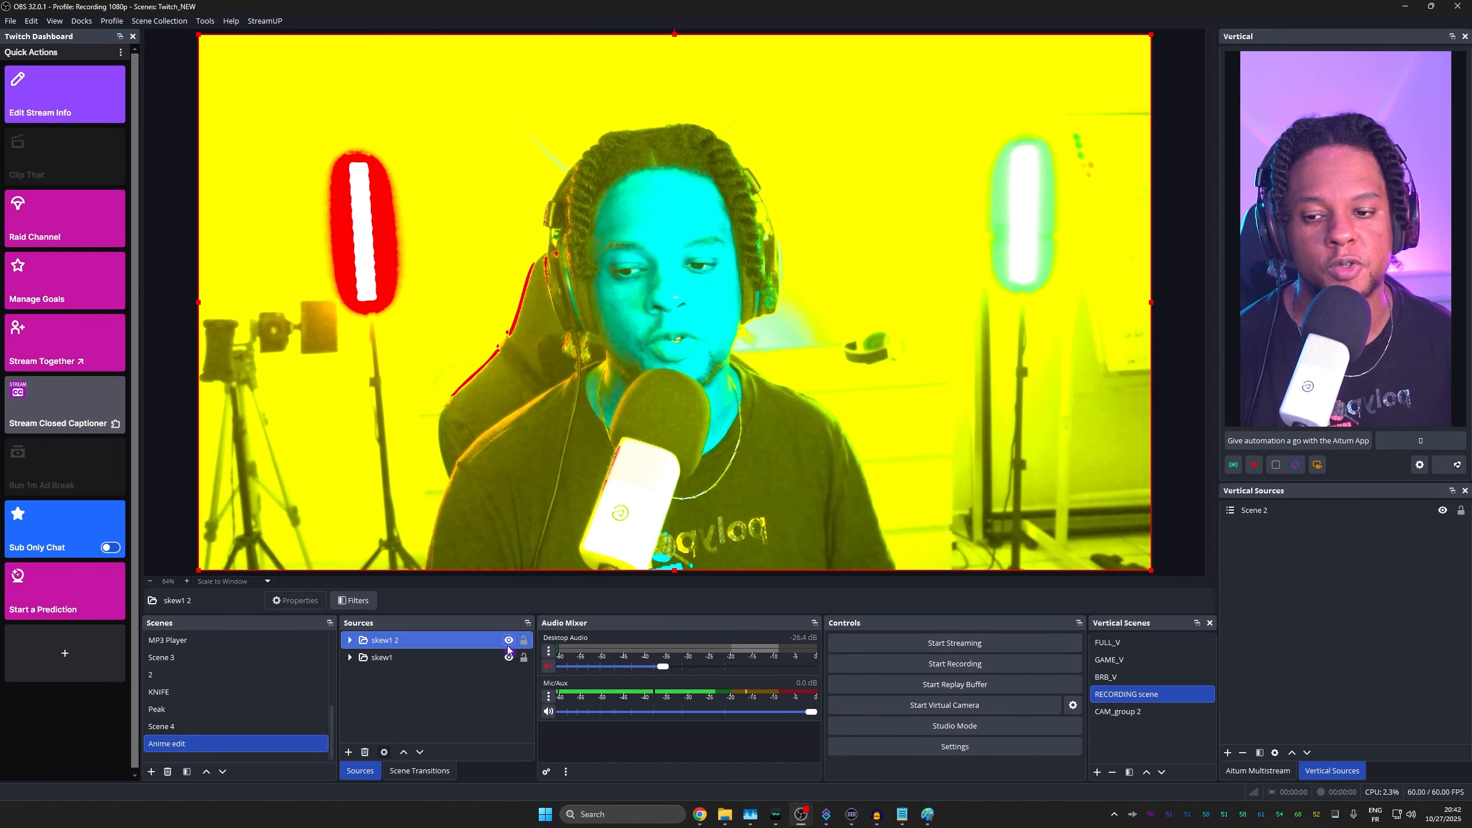
pyautogui.click(509, 640)
# Disable the Color Correction filter on the original skew1 group, keeping the filter in its list
pyautogui.click(464, 658)
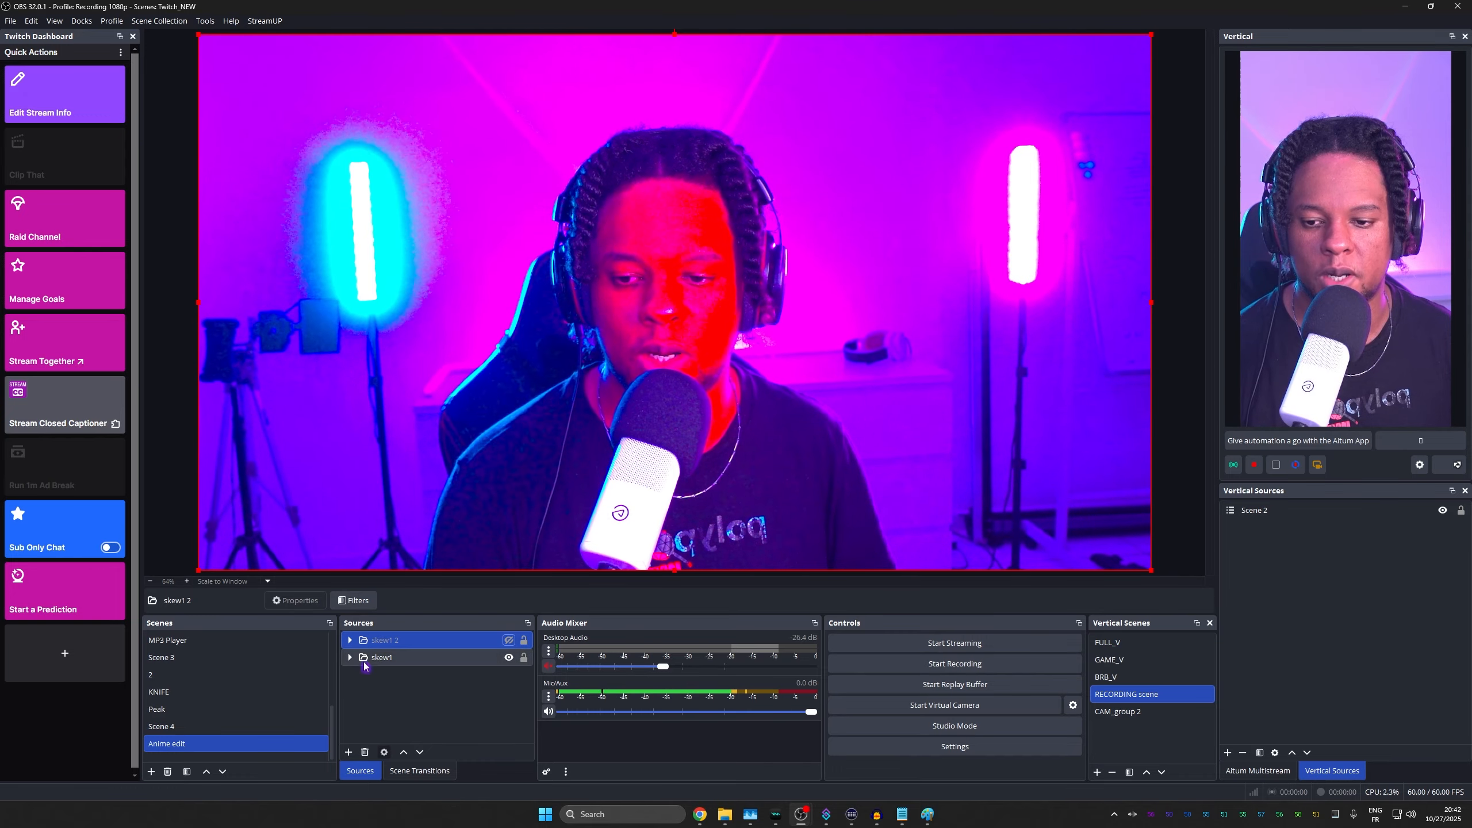
pyautogui.click(347, 600)
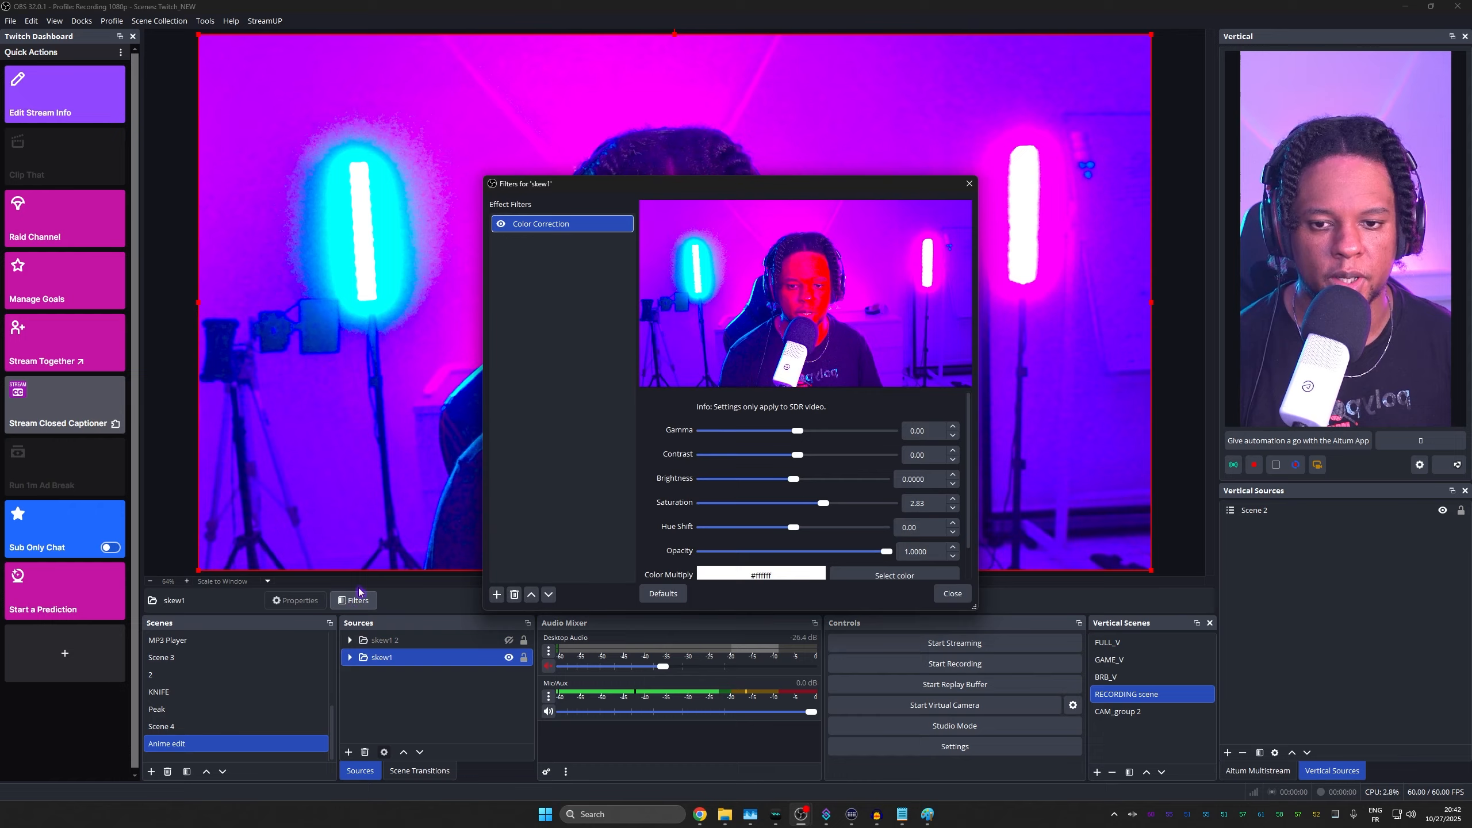
pyautogui.press('Delete')
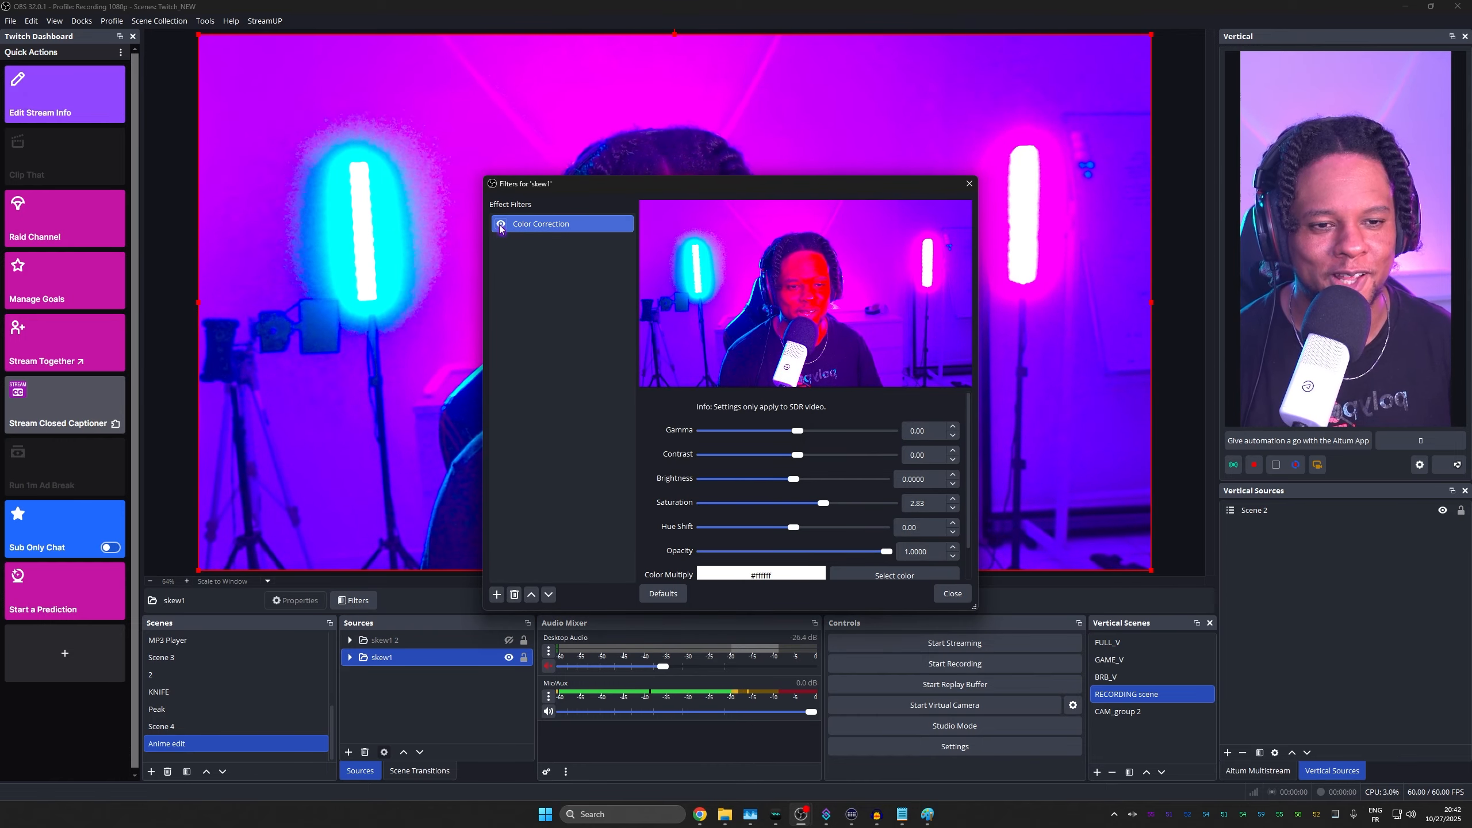
pyautogui.click(800, 411)
# Add an Advanced Mask filter with its suggested name to skew1, keep the Shape mask type, and move the filter window to uncover the preview
pyautogui.click(497, 595)
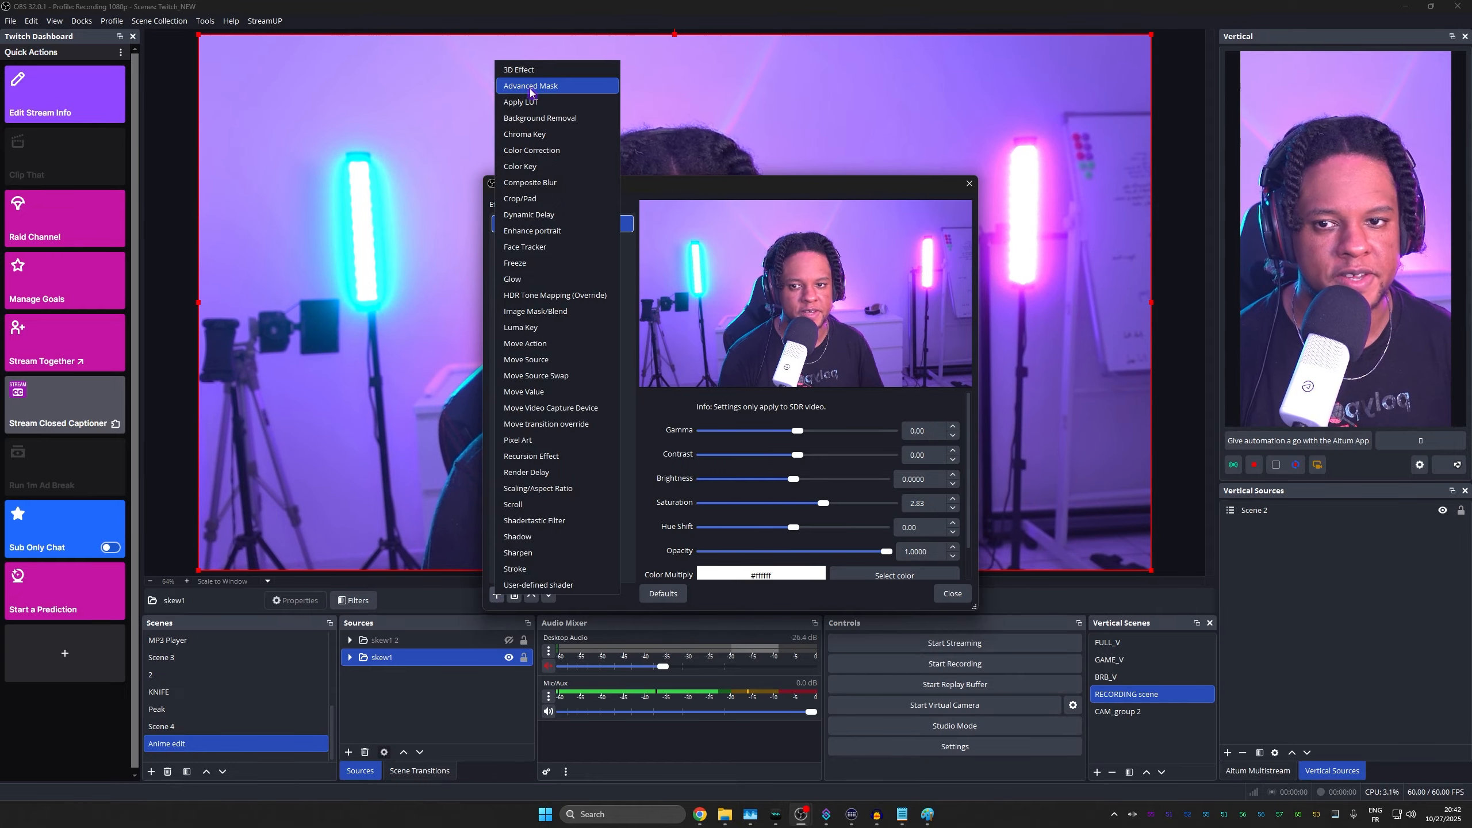
pyautogui.click(526, 86)
pyautogui.click(700, 412)
pyautogui.click(774, 432)
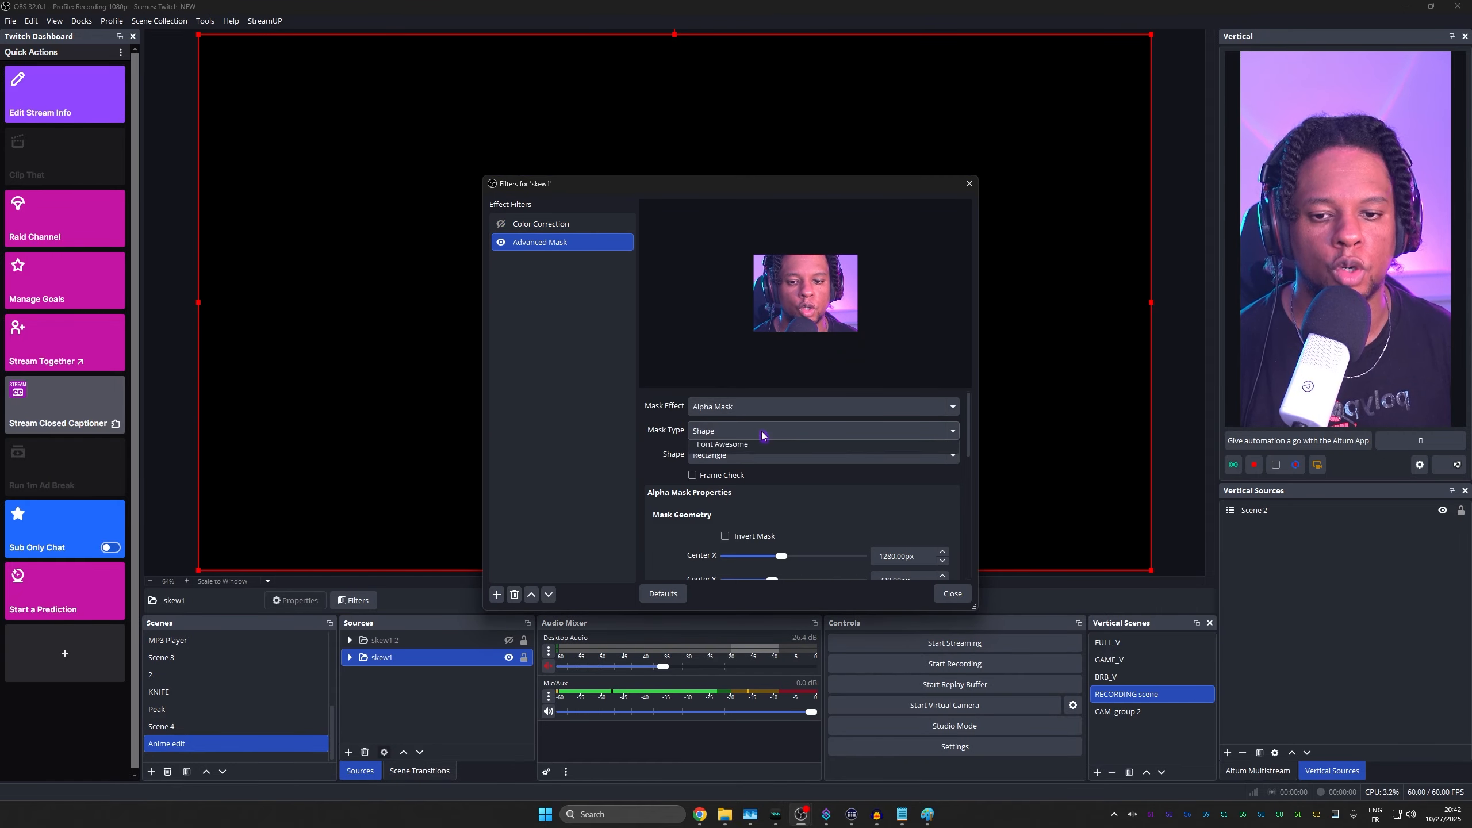
pyautogui.click(762, 431)
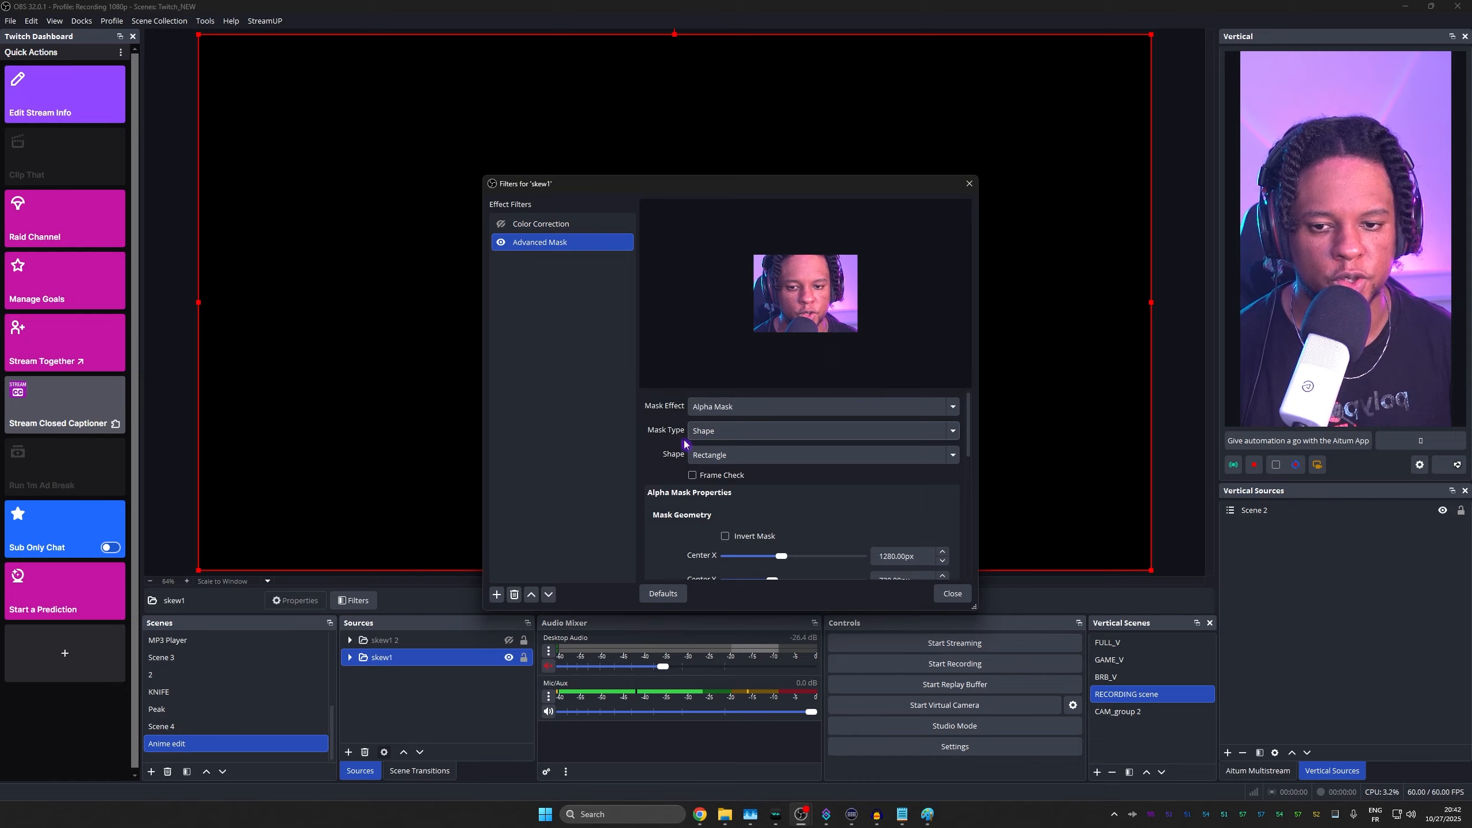
pyautogui.scroll(-4, 666, 447)
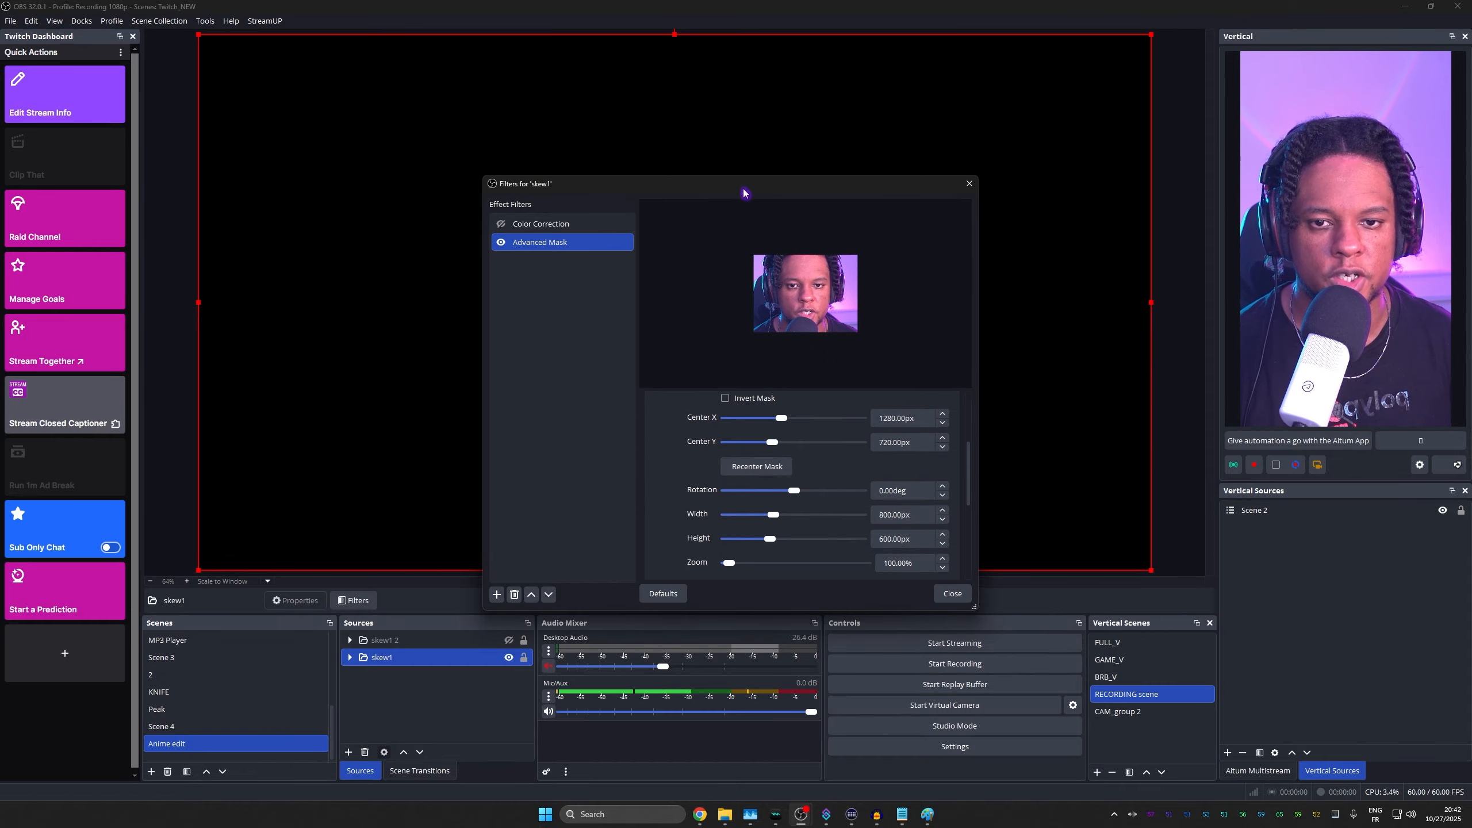
pyautogui.moveTo(743, 189); pyautogui.dragTo(502, 351)
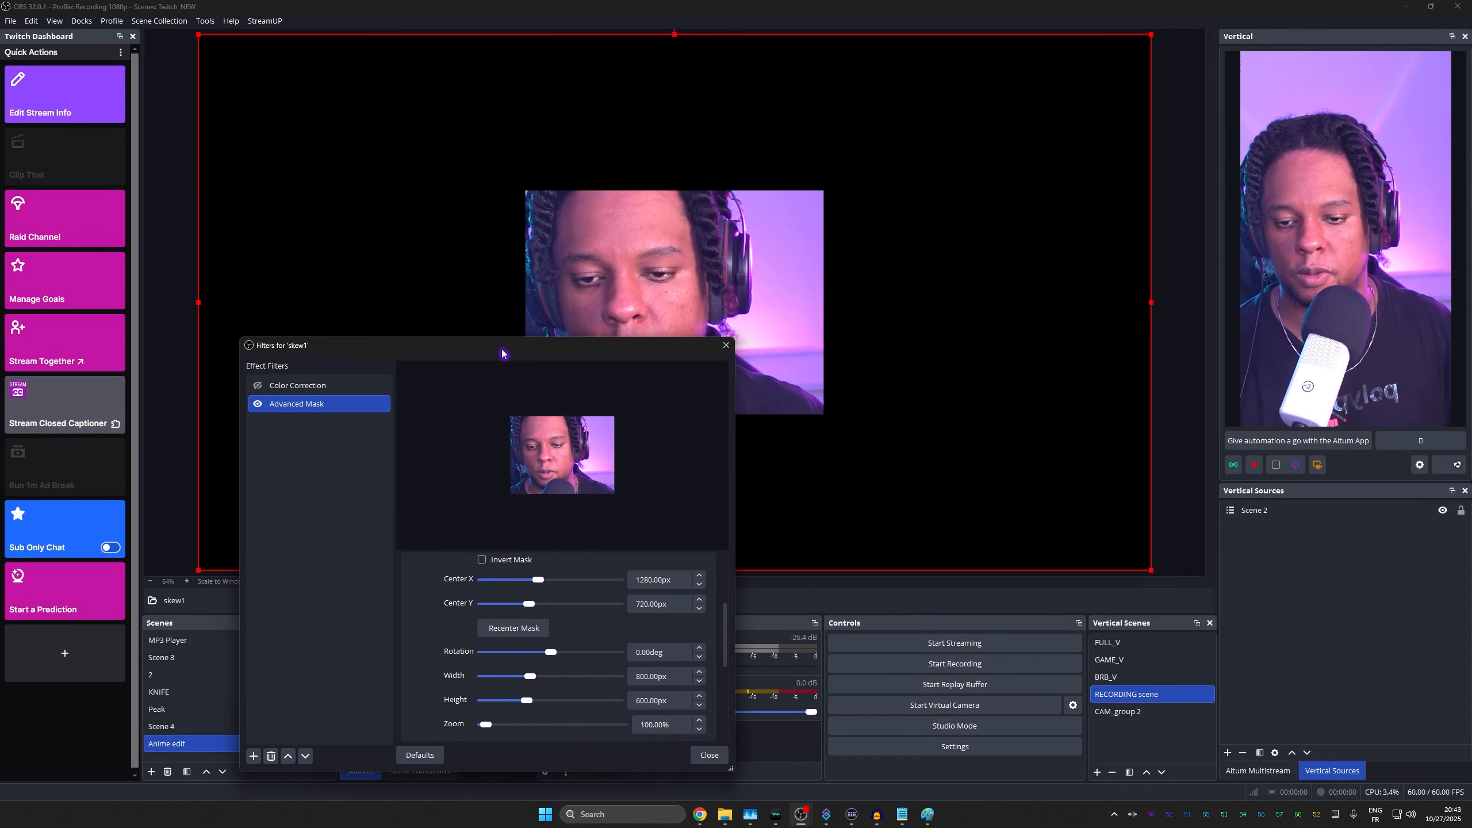
# Rotate skew1's rectangular mask by 8 degrees and enlarge it to about 2323 px wide and 1949 px high
pyautogui.scroll(-1, 532, 648)
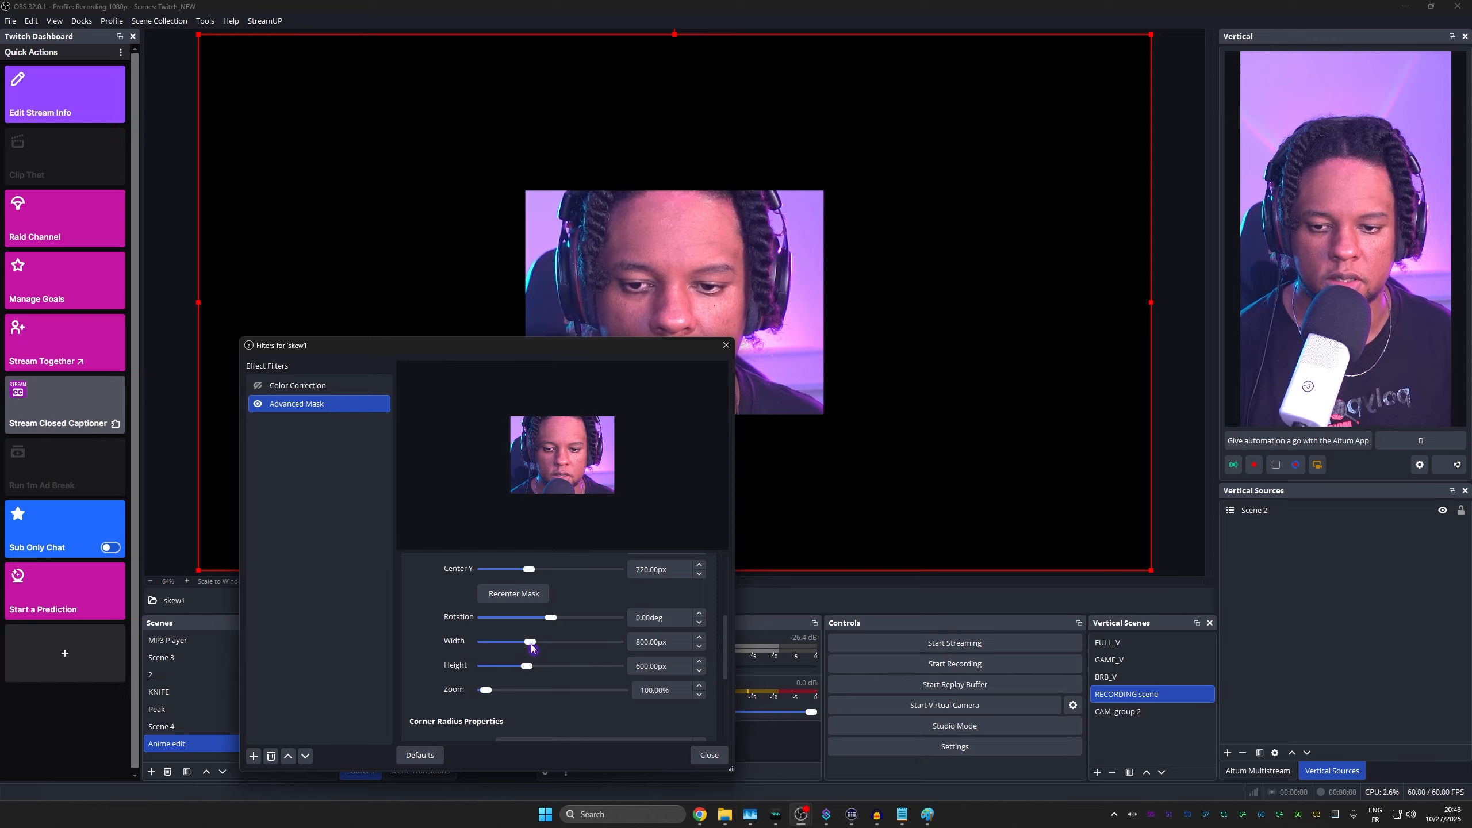
pyautogui.moveTo(532, 648)
pyautogui.mouseDown()
pyautogui.moveTo(561, 647)
pyautogui.moveTo(547, 666)
pyautogui.moveTo(548, 618)
pyautogui.moveTo(555, 643)
pyautogui.mouseUp()
pyautogui.click(636, 619)
pyautogui.press('Delete')
pyautogui.write('8')
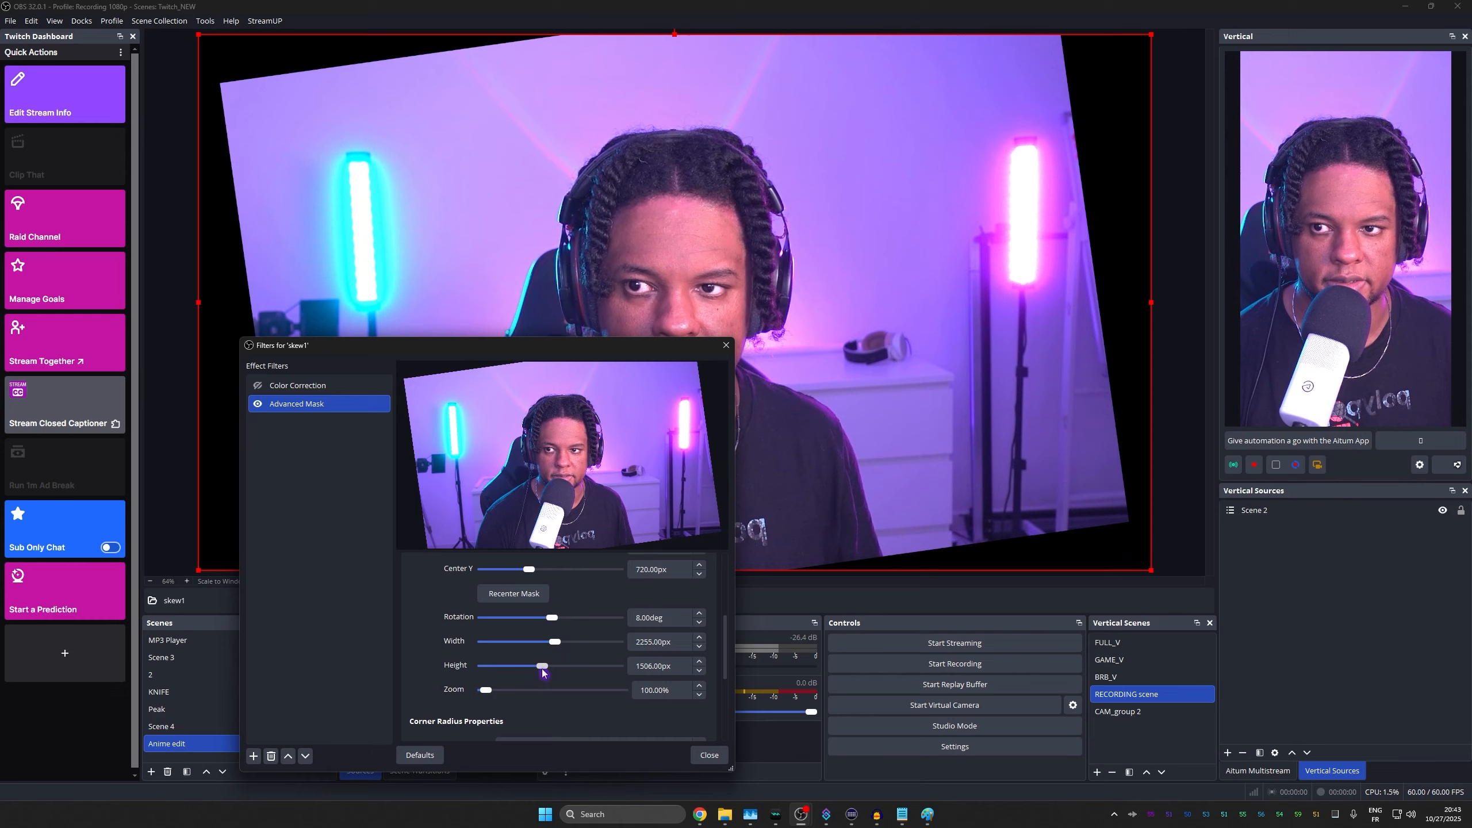
pyautogui.moveTo(430, 346); pyautogui.dragTo(487, 345)
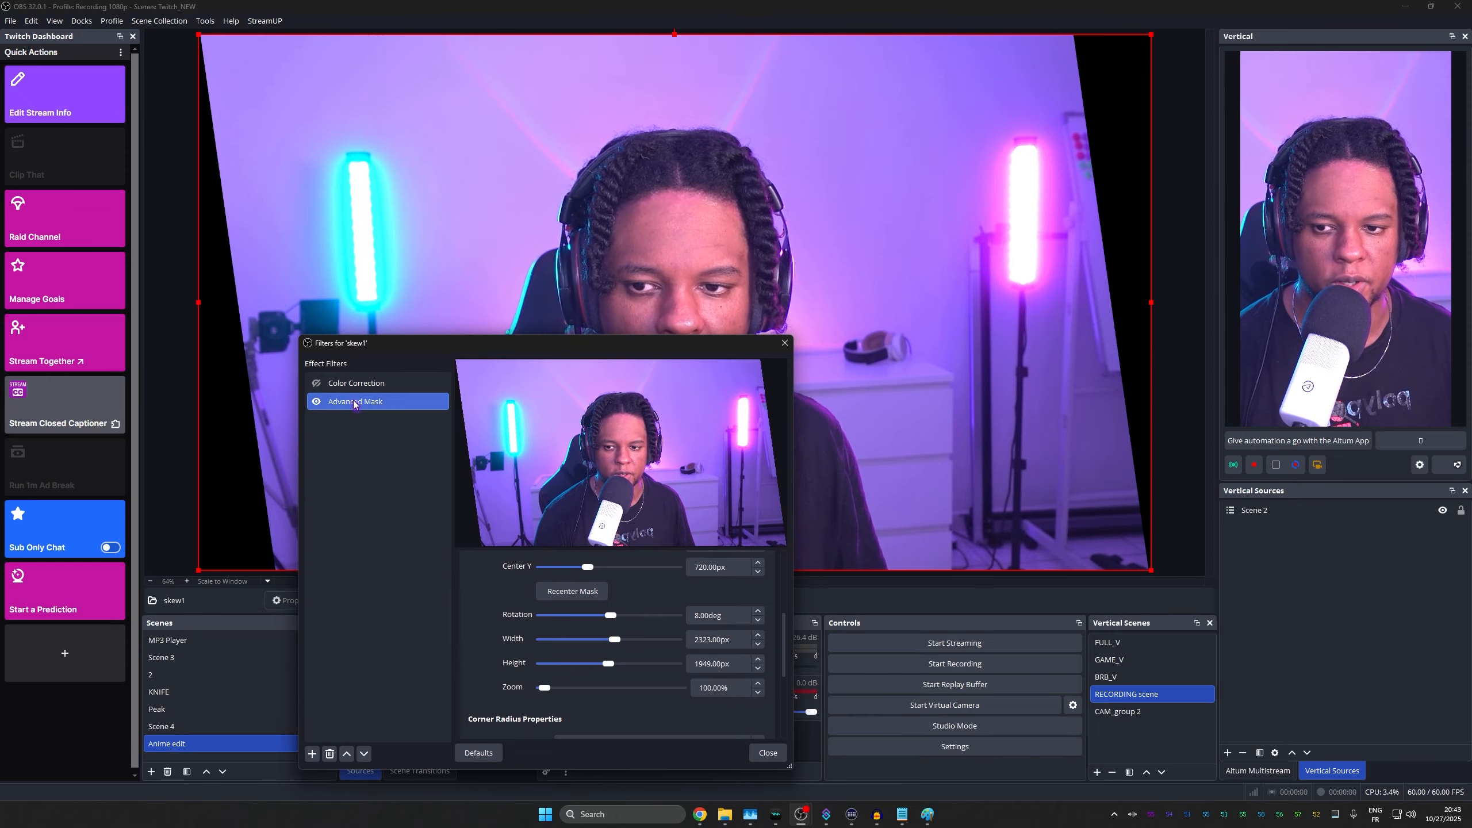
# Copy the Advanced Mask filter from skew1, close its filters, and make the skew1 2 group visible again
pyautogui.rightClick(354, 401)
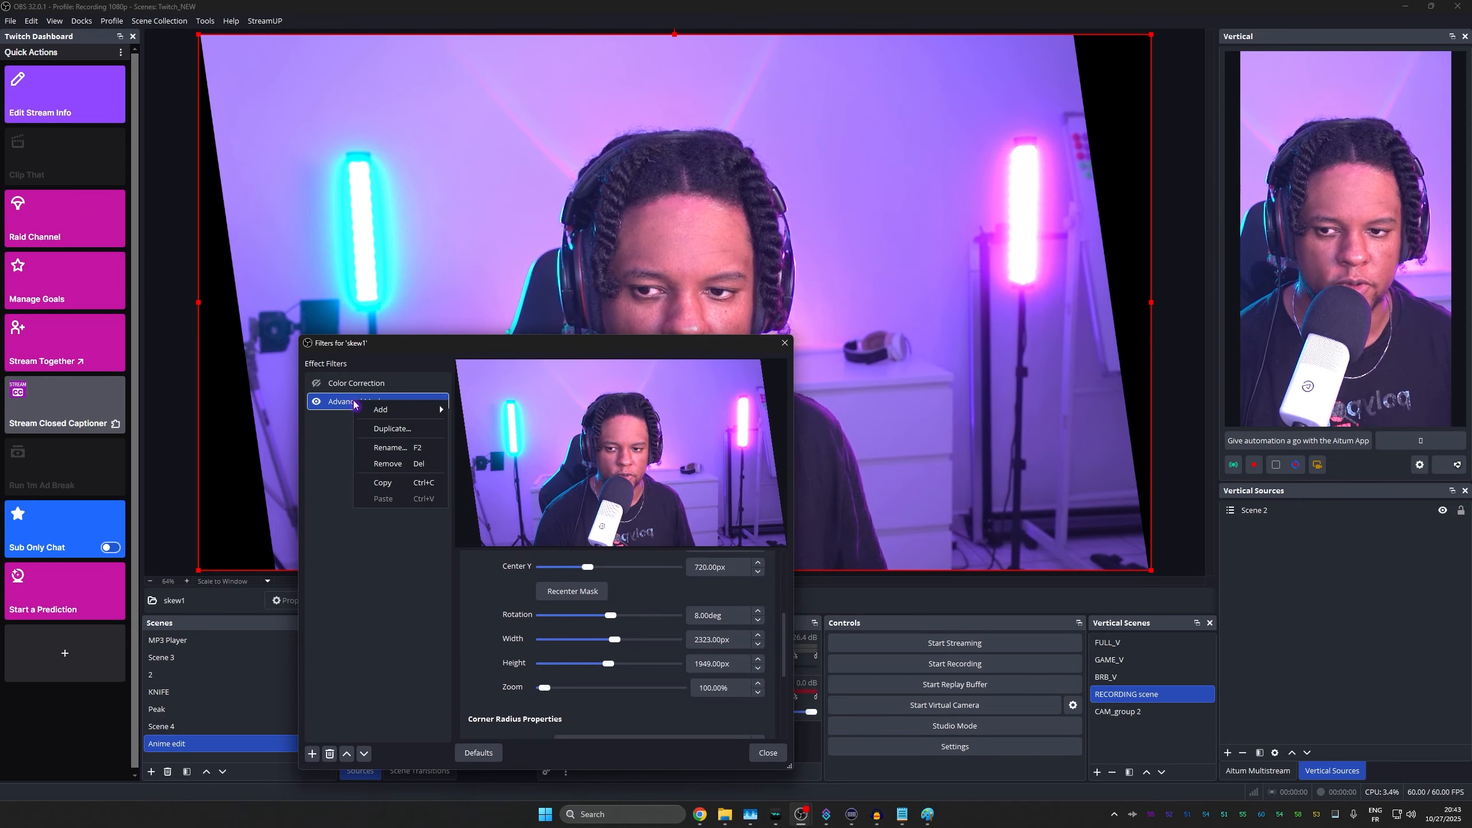
pyautogui.click(388, 490)
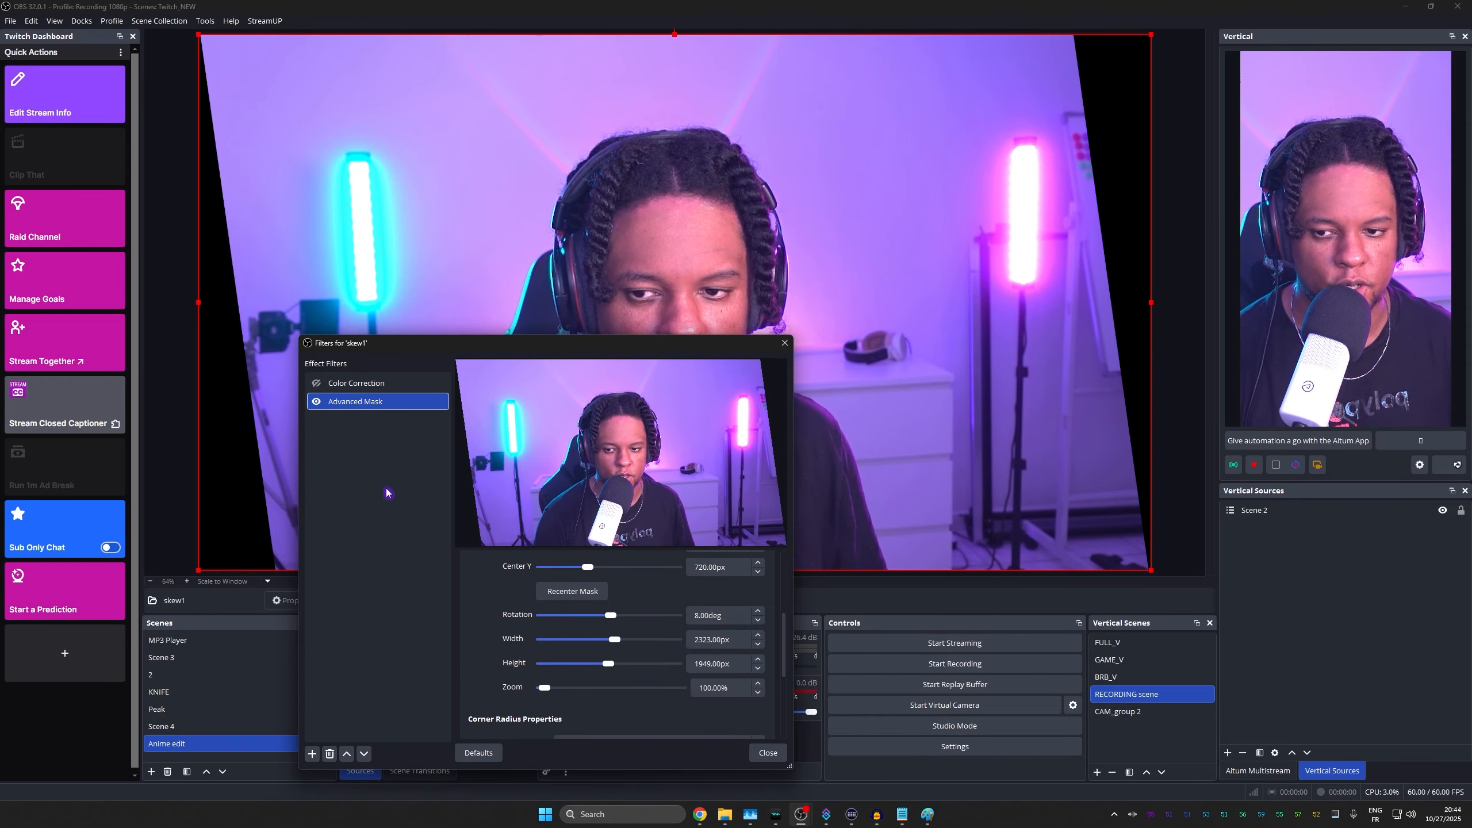
pyautogui.click(768, 752)
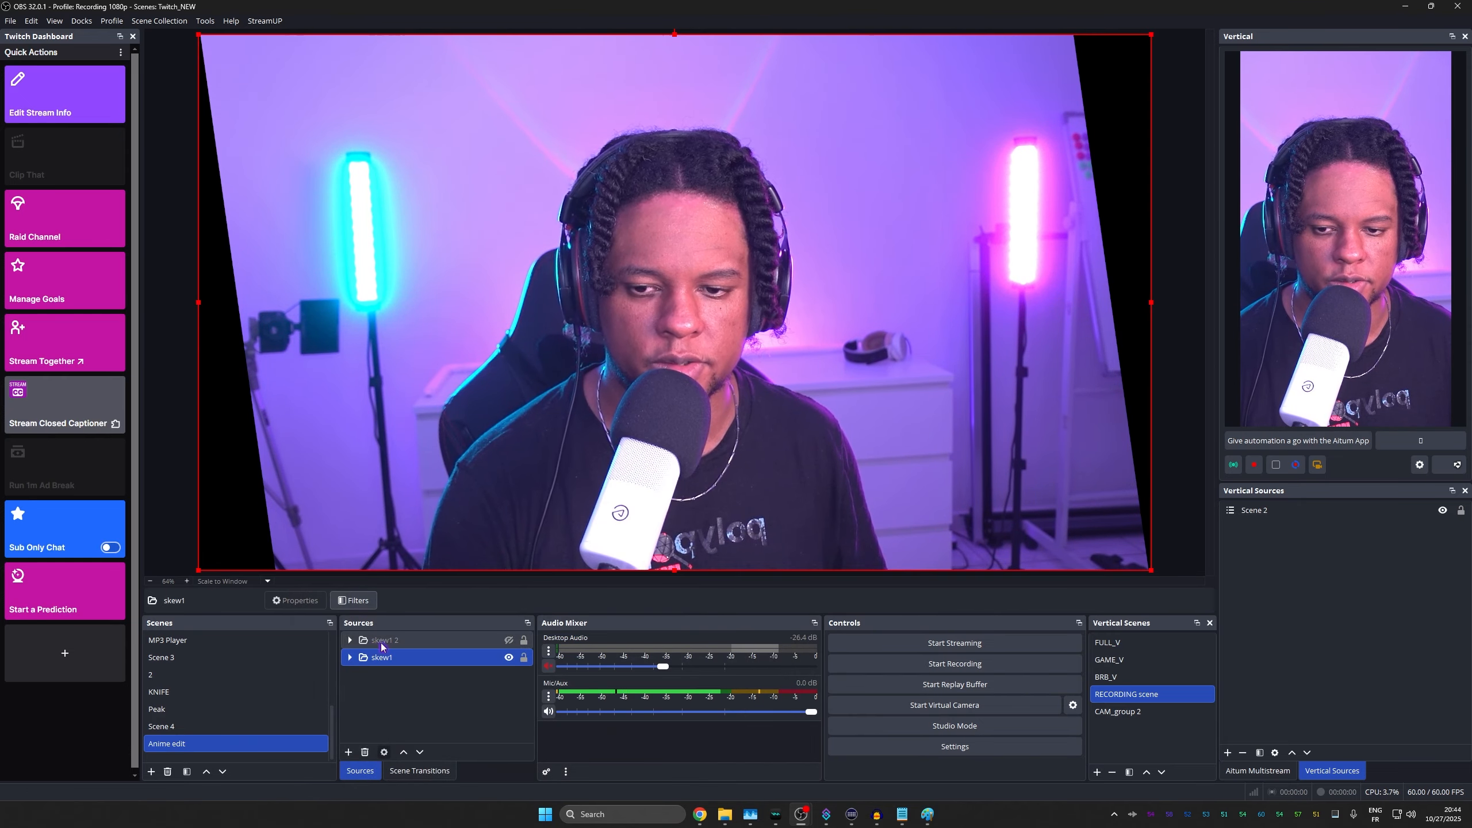
pyautogui.click(501, 643)
pyautogui.click(510, 640)
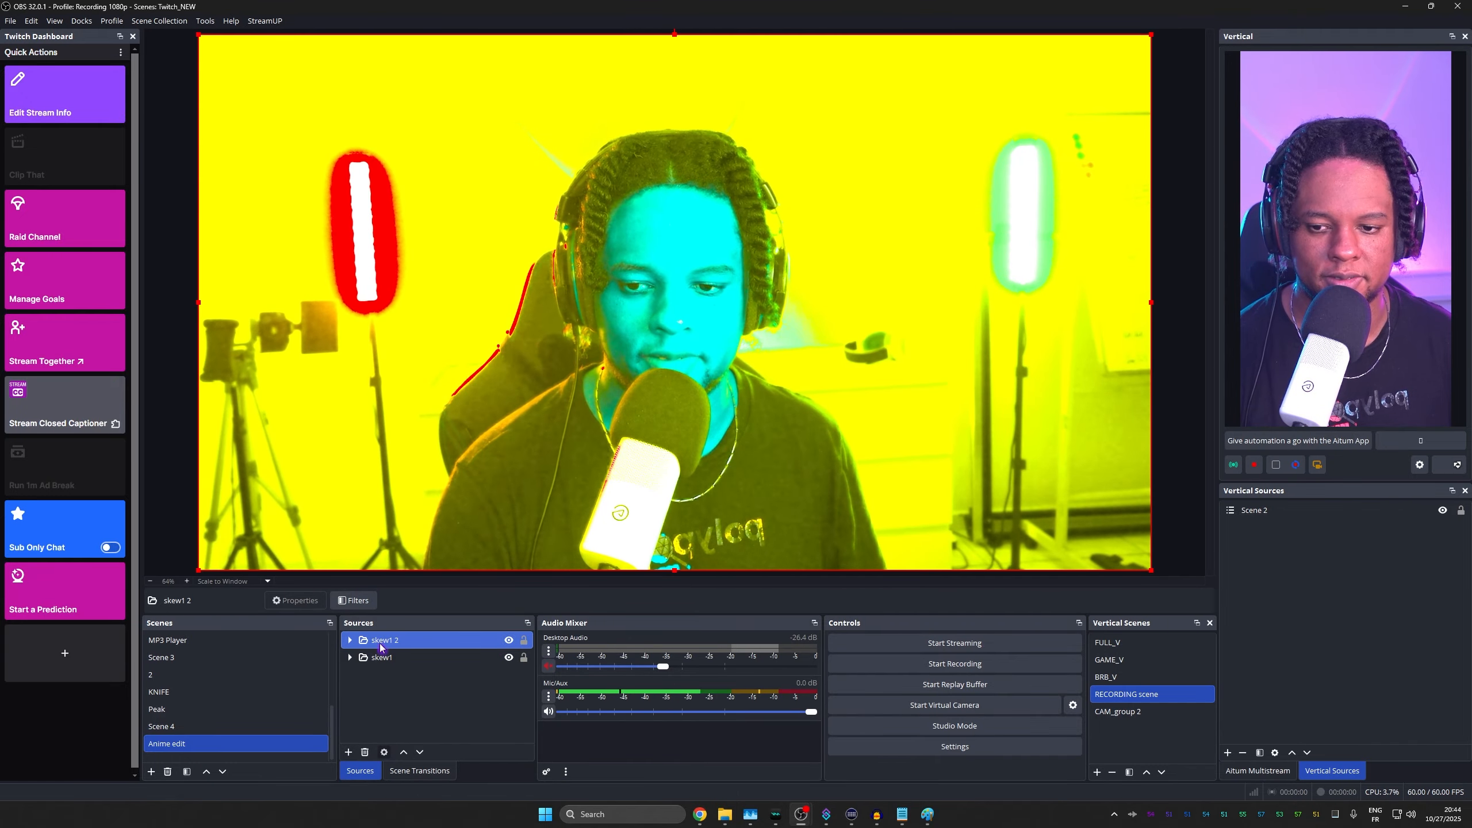
# In the filters of skew1 2, disable Color Correction and paste the copied Advanced Mask filter
pyautogui.click(354, 600)
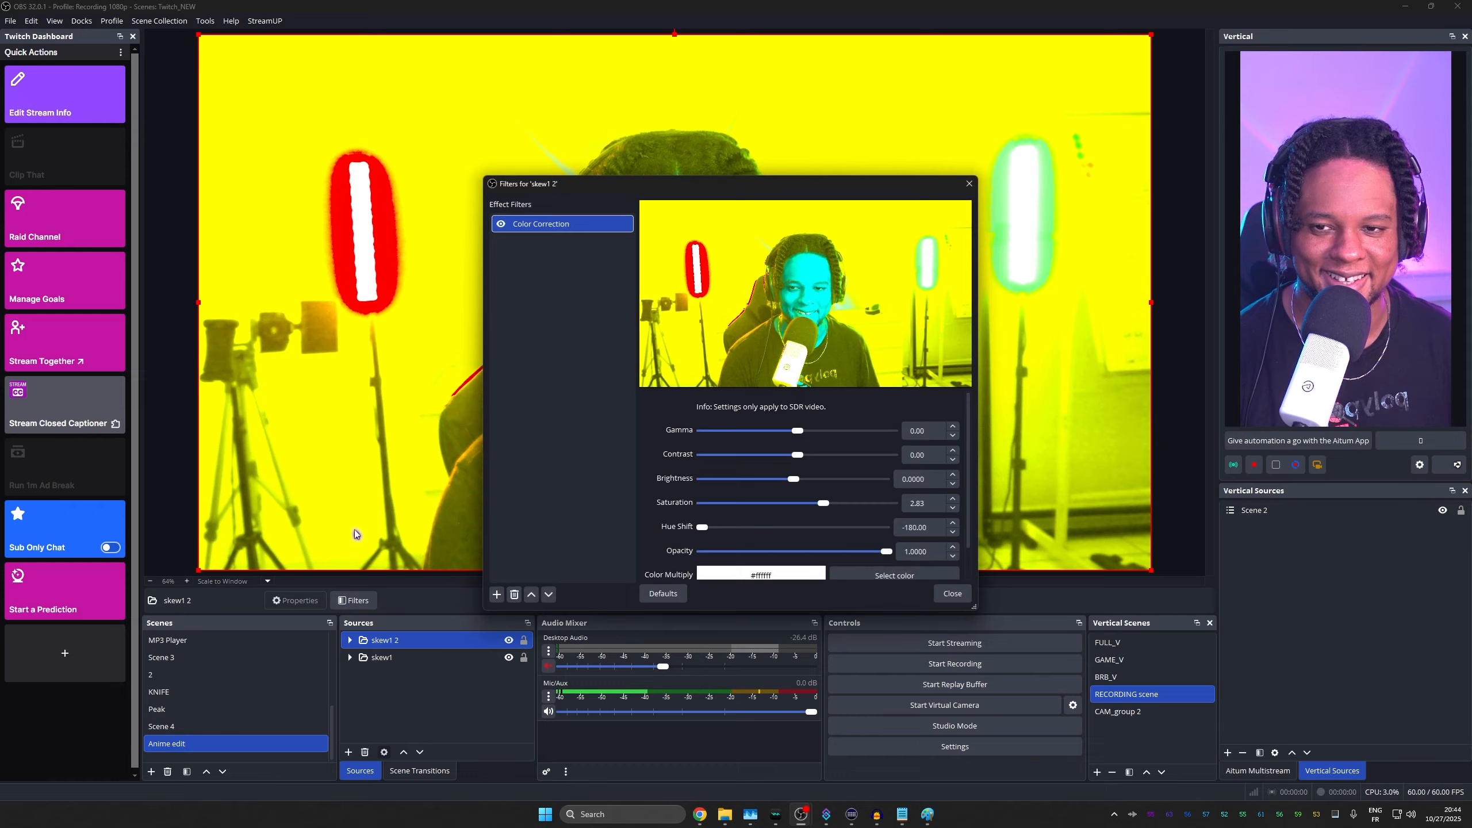
pyautogui.click(500, 223)
pyautogui.click(545, 330)
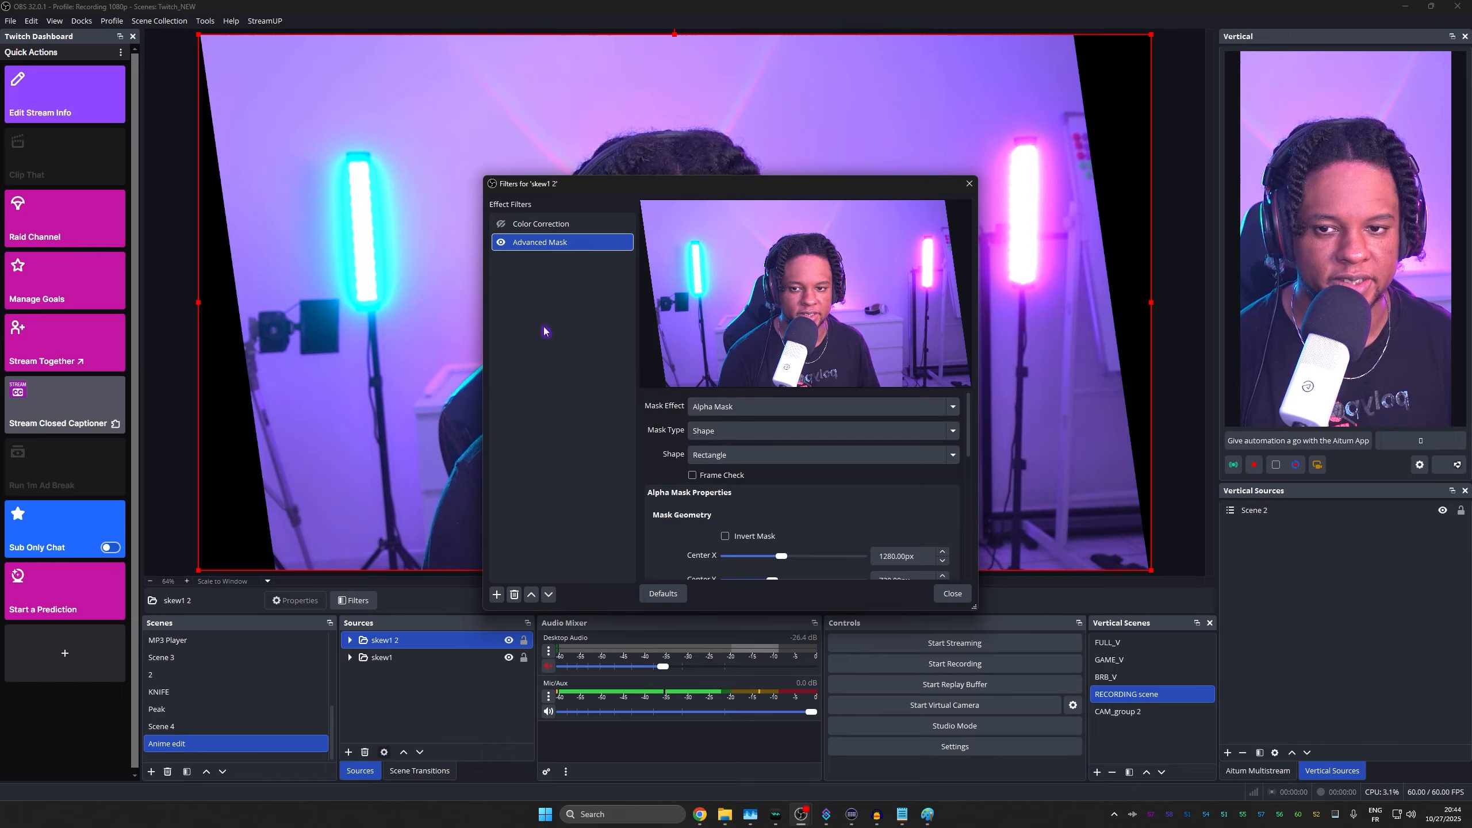
# Set the Advanced Mask rotation of skew1 2 to -8 degrees and close its filters
pyautogui.moveTo(646, 187); pyautogui.dragTo(611, 190)
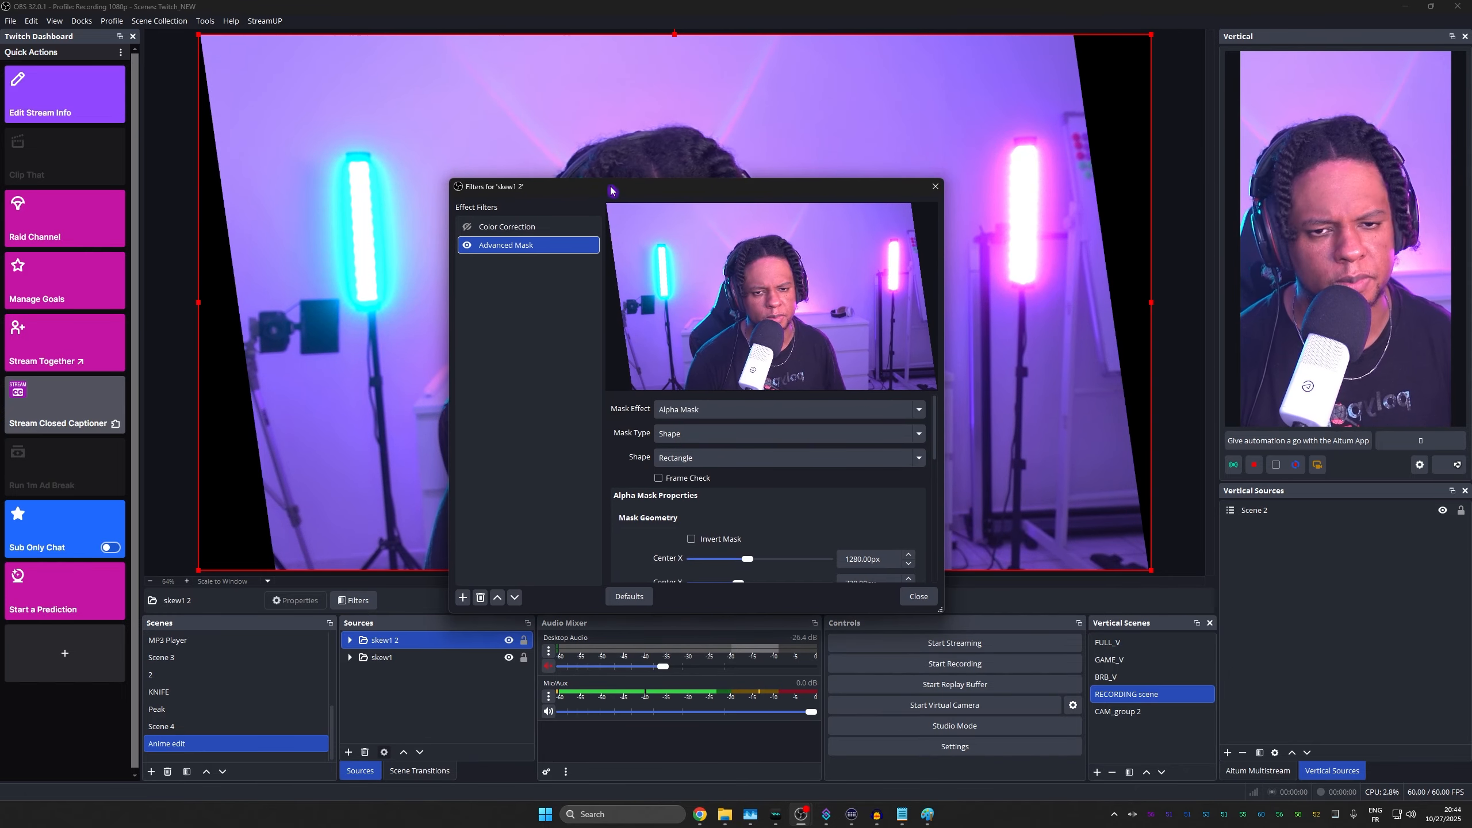
pyautogui.scroll(-2, 668, 500)
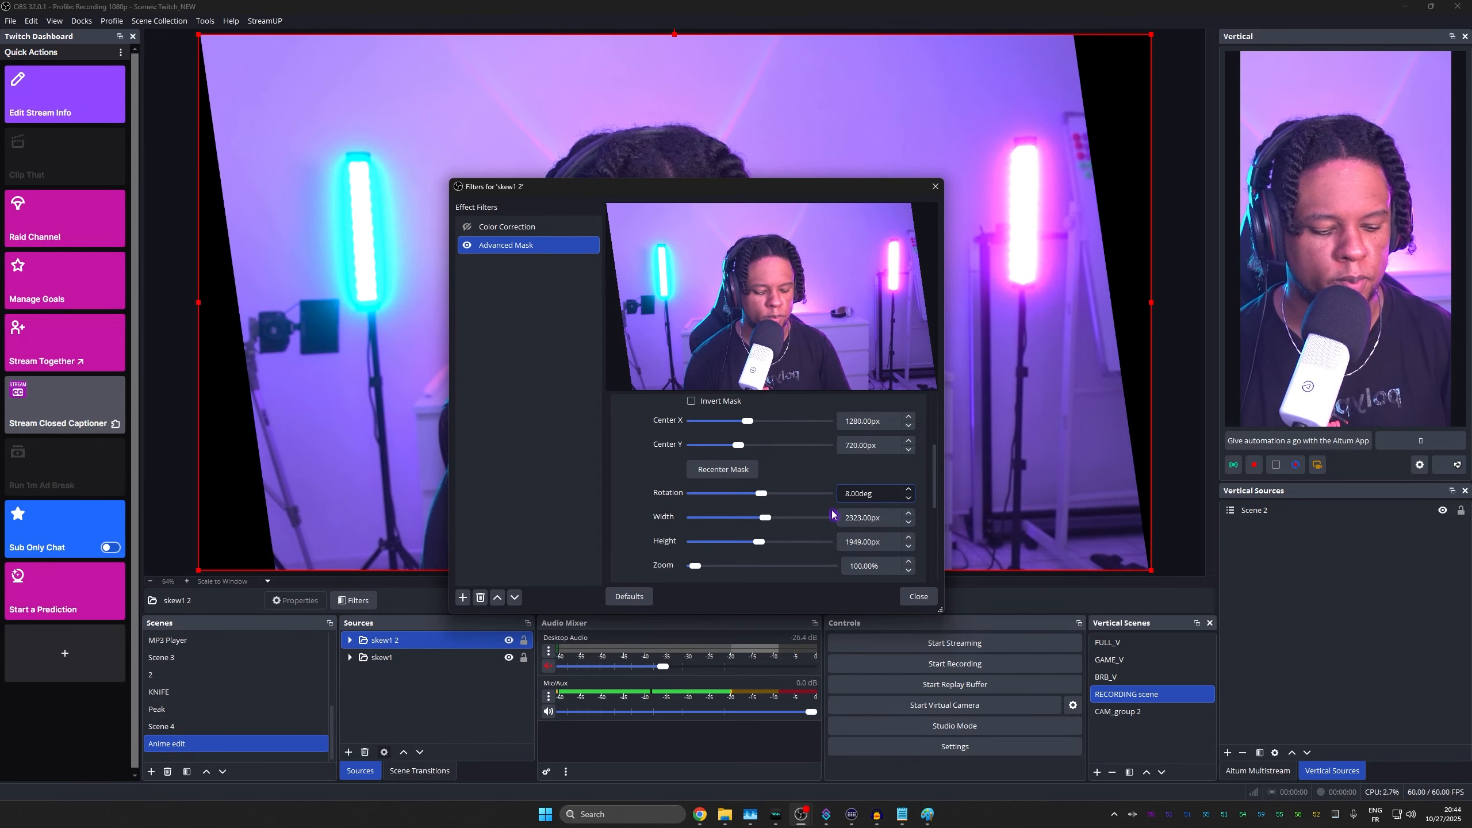
pyautogui.write('-')
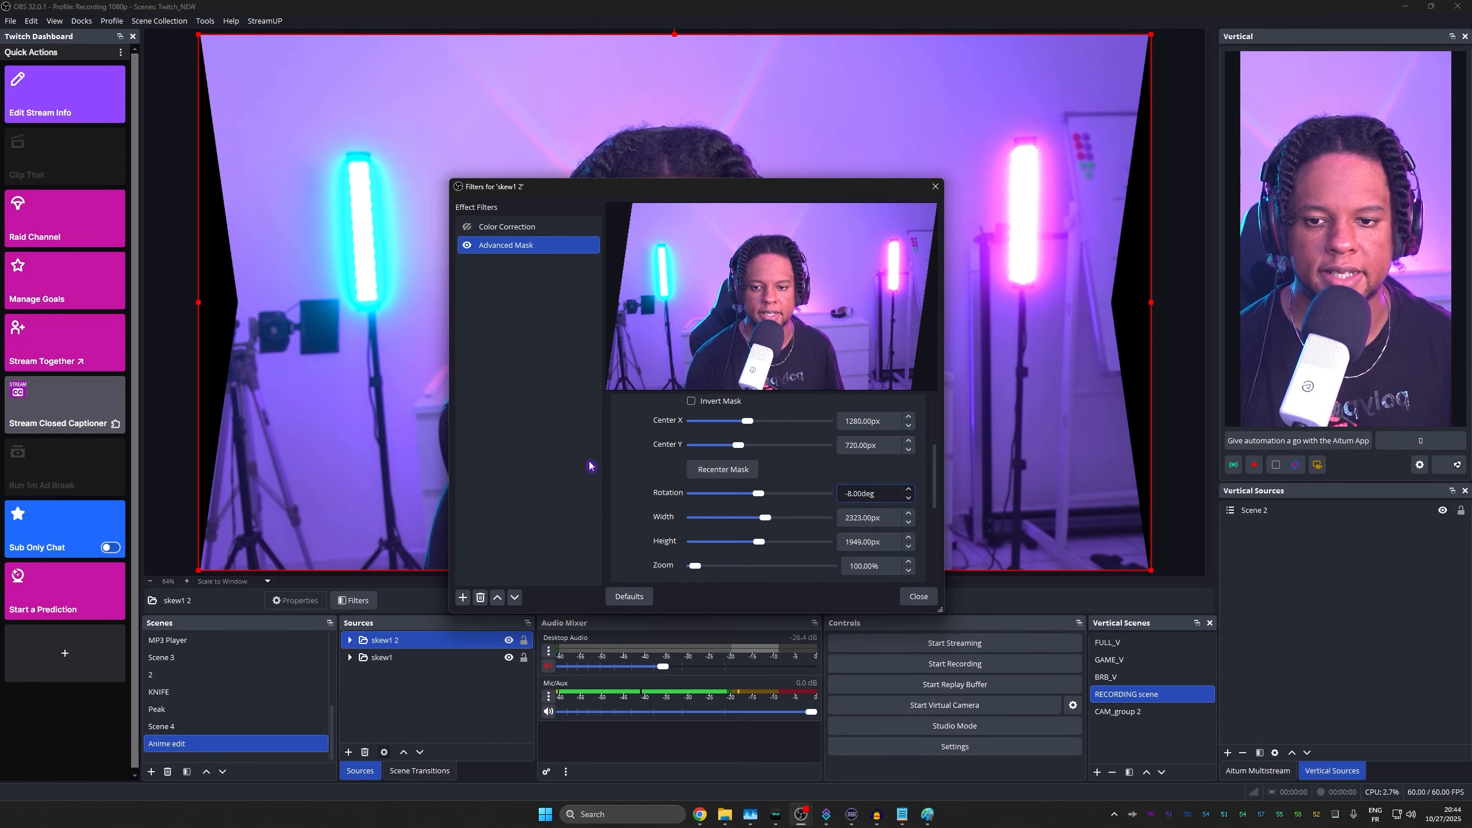
pyautogui.click(917, 600)
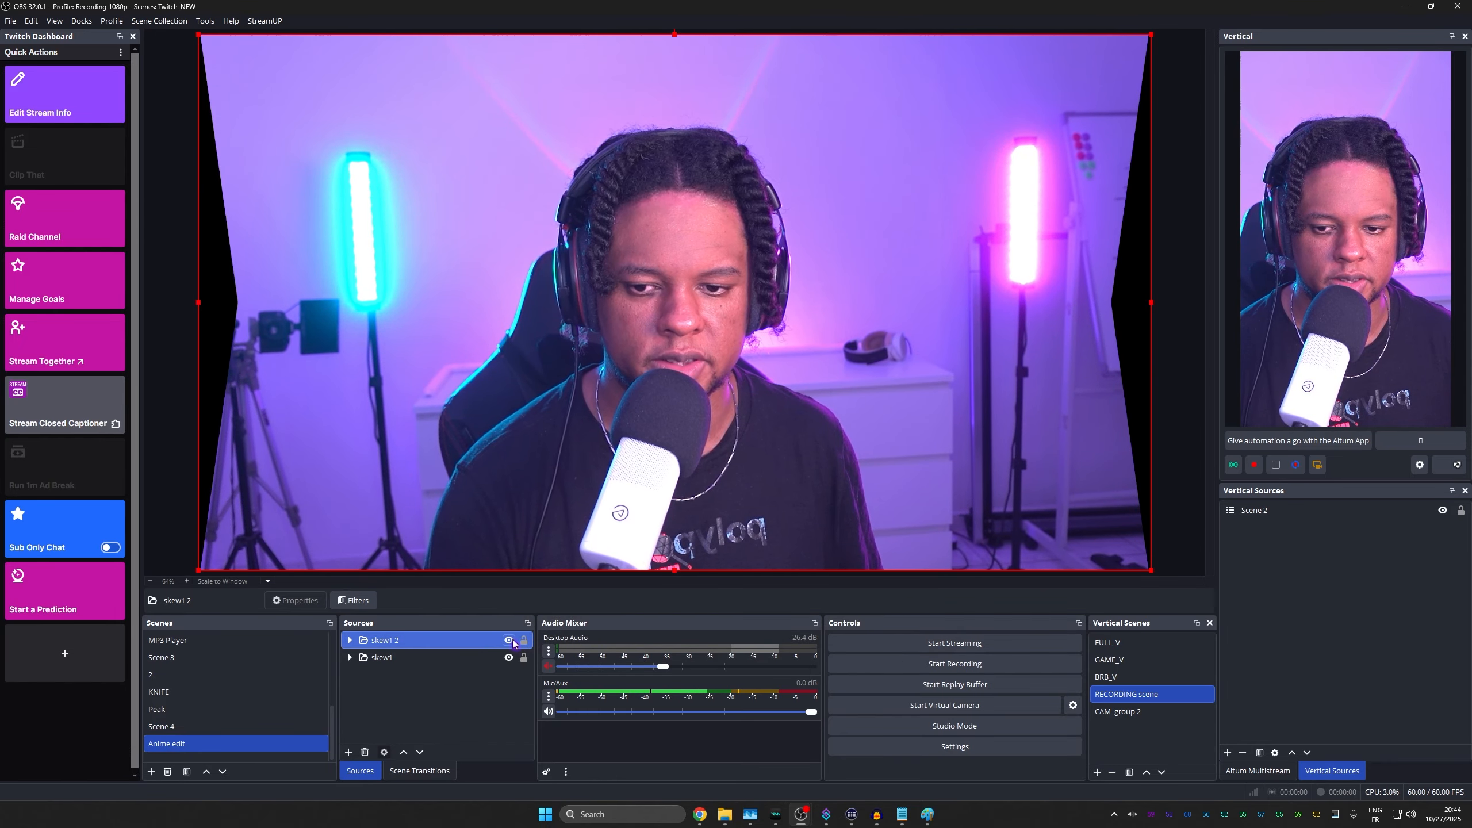
# Check the masked views by toggling group visibility, leaving both skew1 2 and skew1 hidden
pyautogui.click(509, 640)
pyautogui.click(510, 658)
pyautogui.click(510, 659)
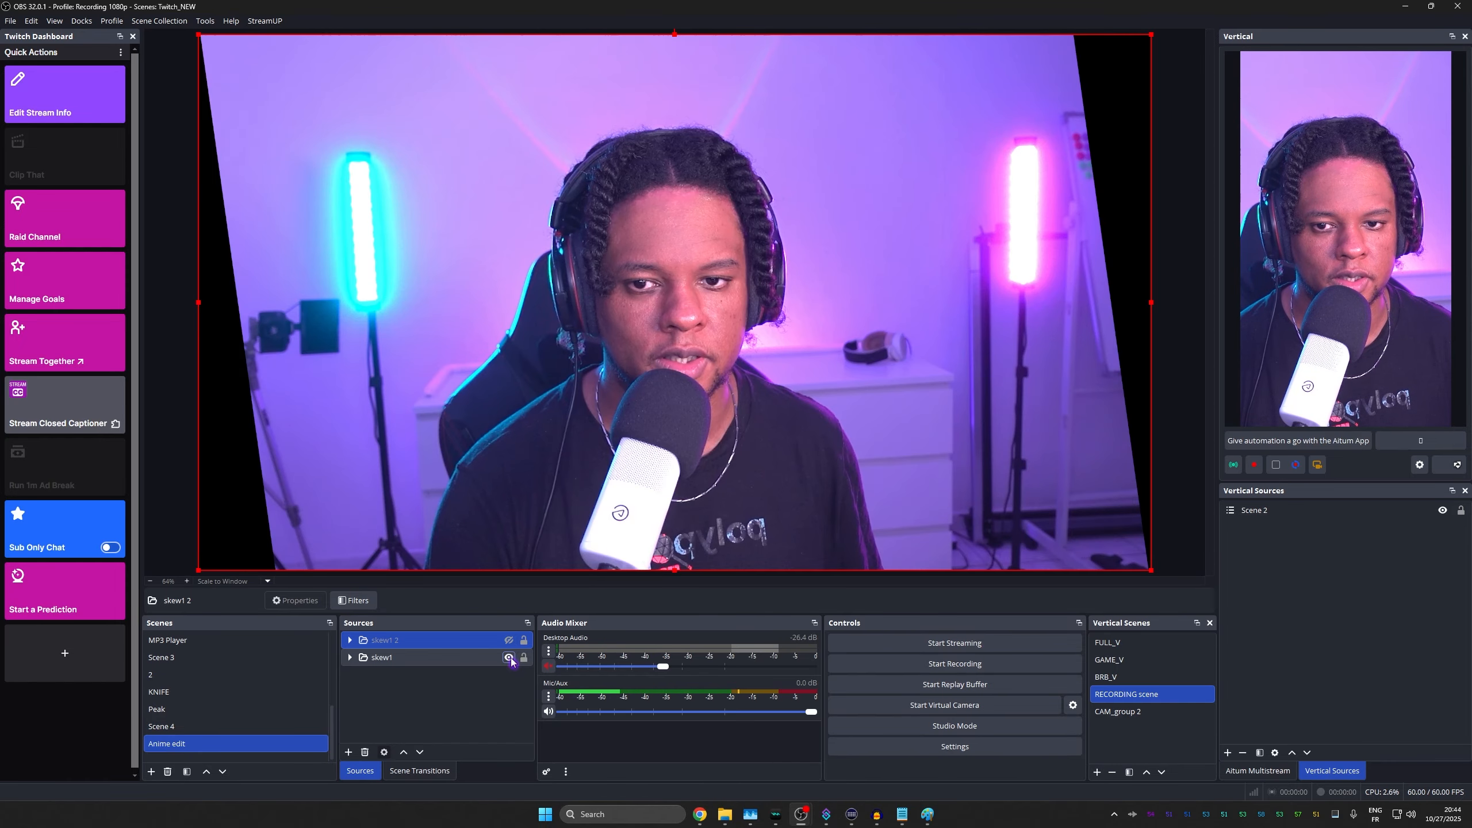
pyautogui.click(509, 658)
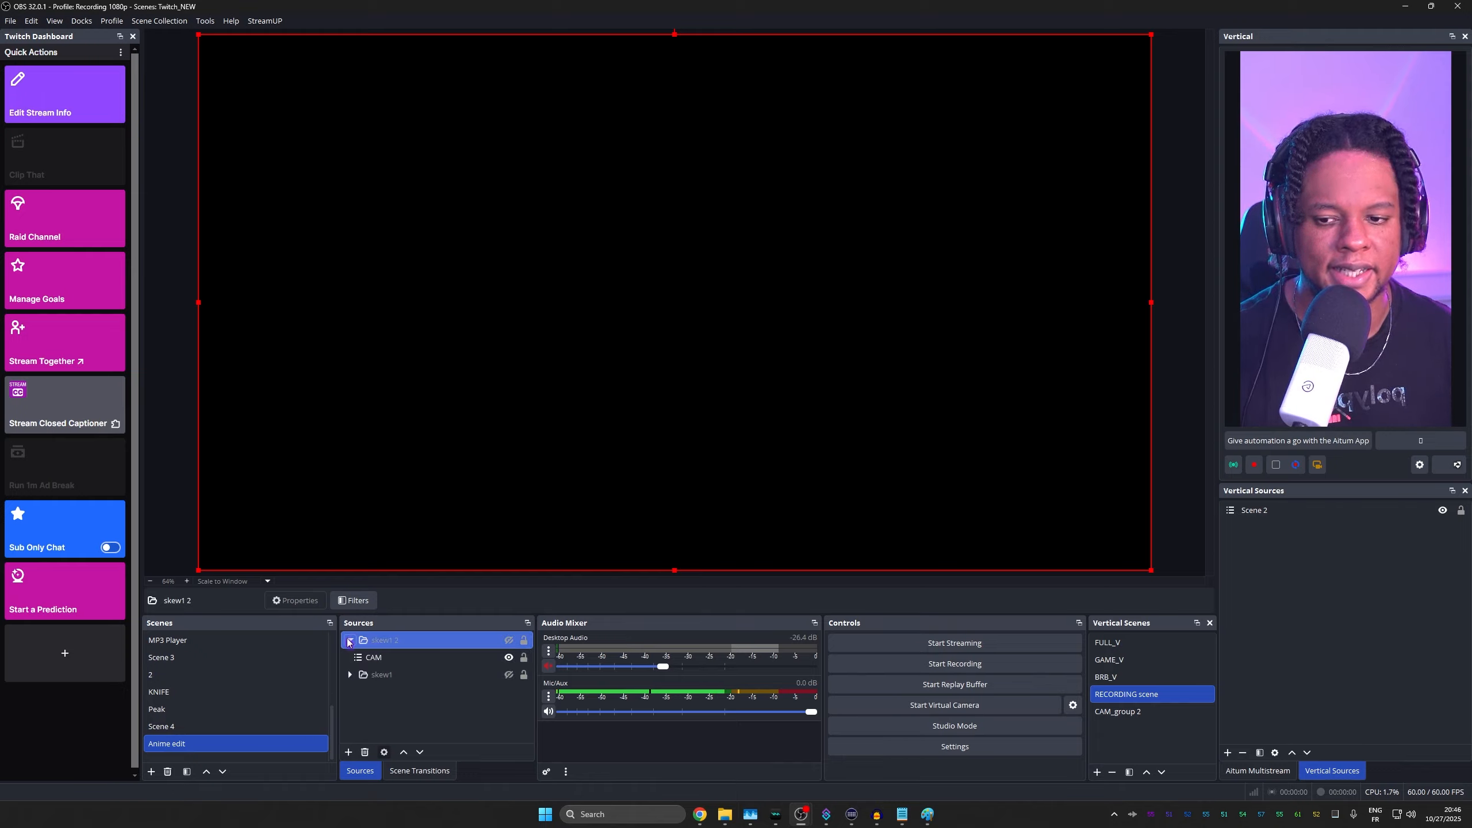
pyautogui.click(378, 658)
pyautogui.rightClick(378, 658)
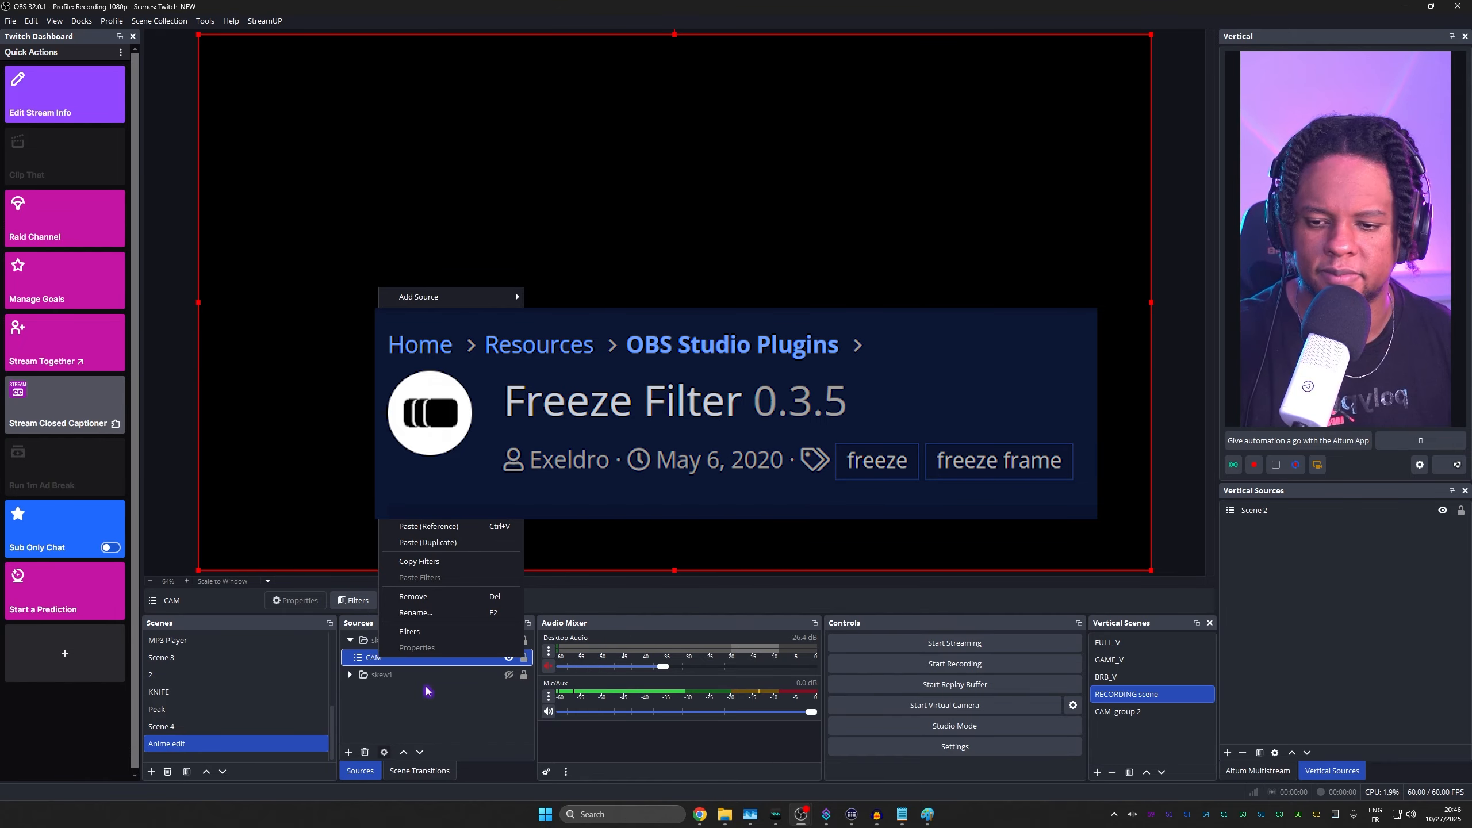
pyautogui.click(428, 691)
# Make skew1 2 visible and add a Freeze filter to it with the suggested name
pyautogui.click(380, 642)
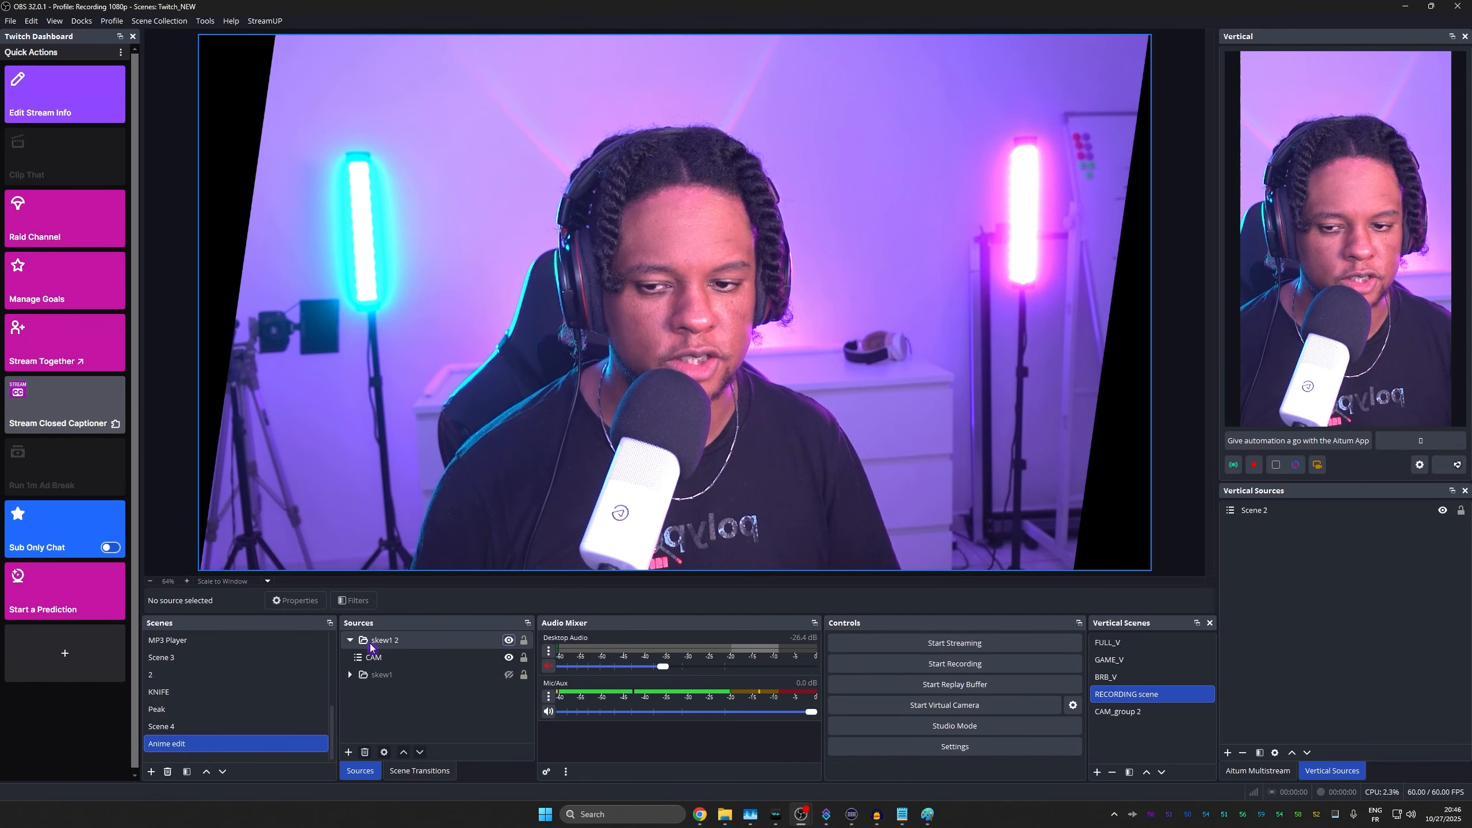
pyautogui.click(356, 602)
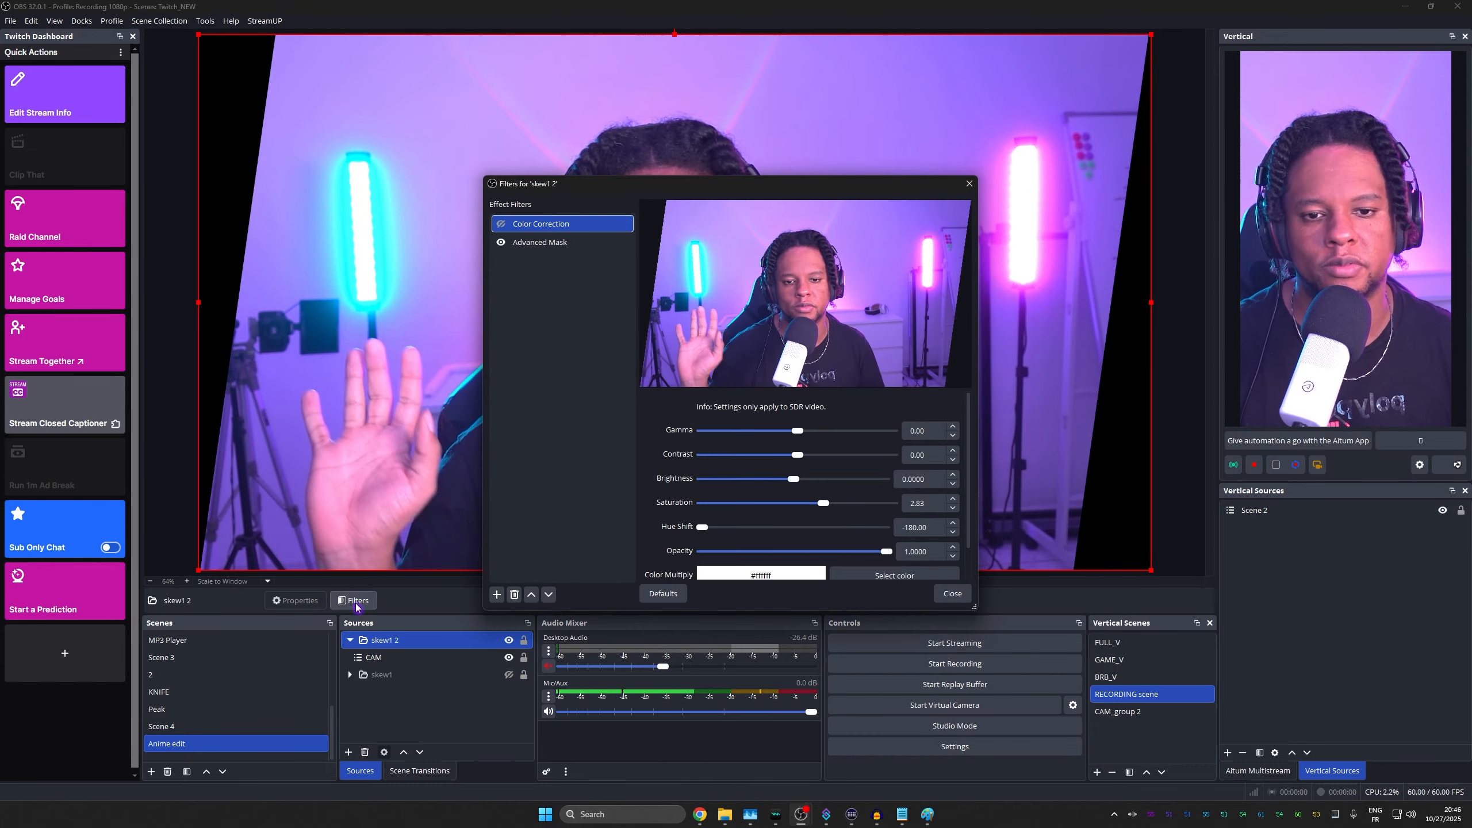
pyautogui.click(497, 594)
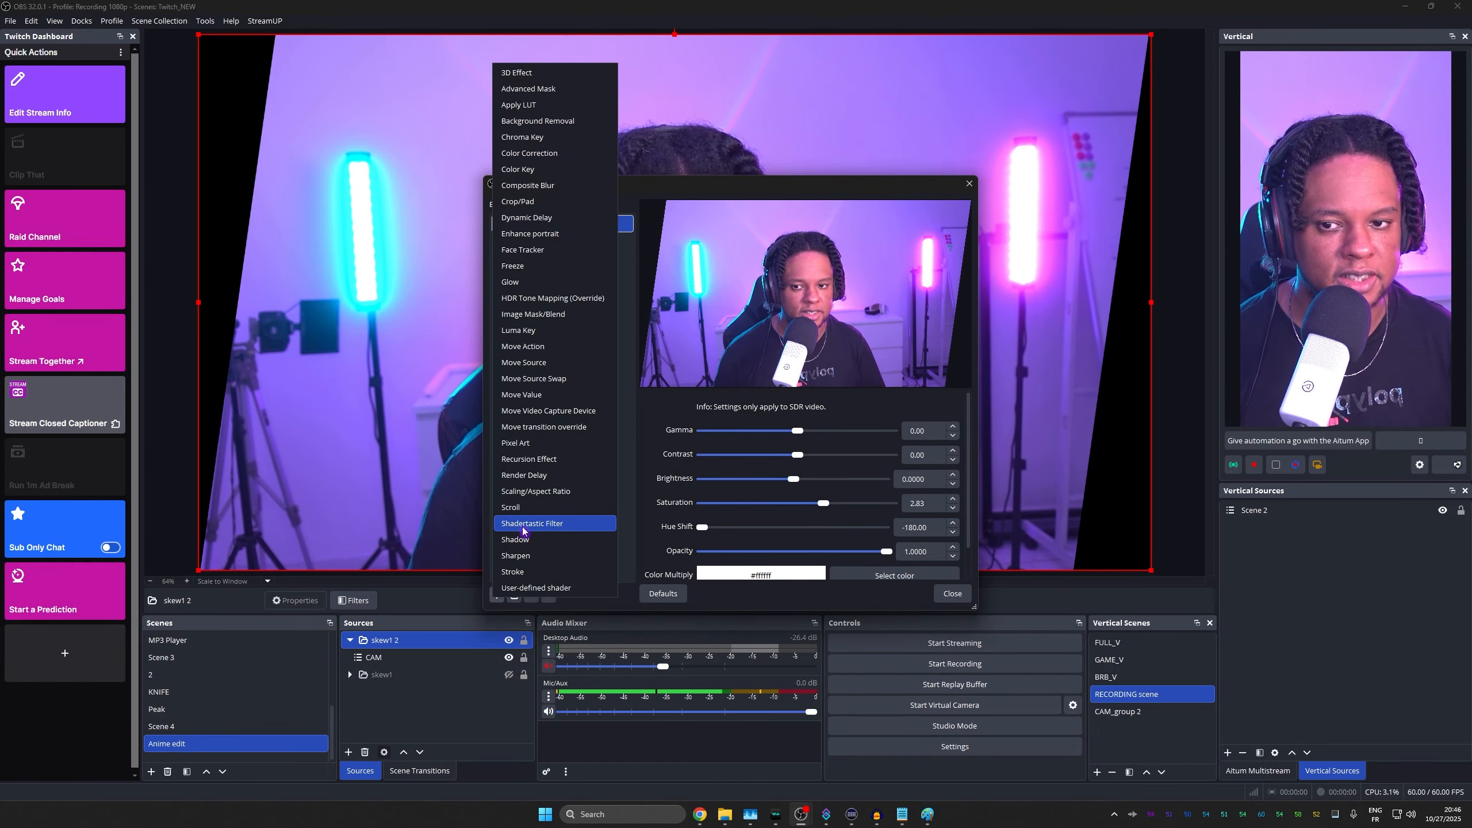
pyautogui.click(547, 265)
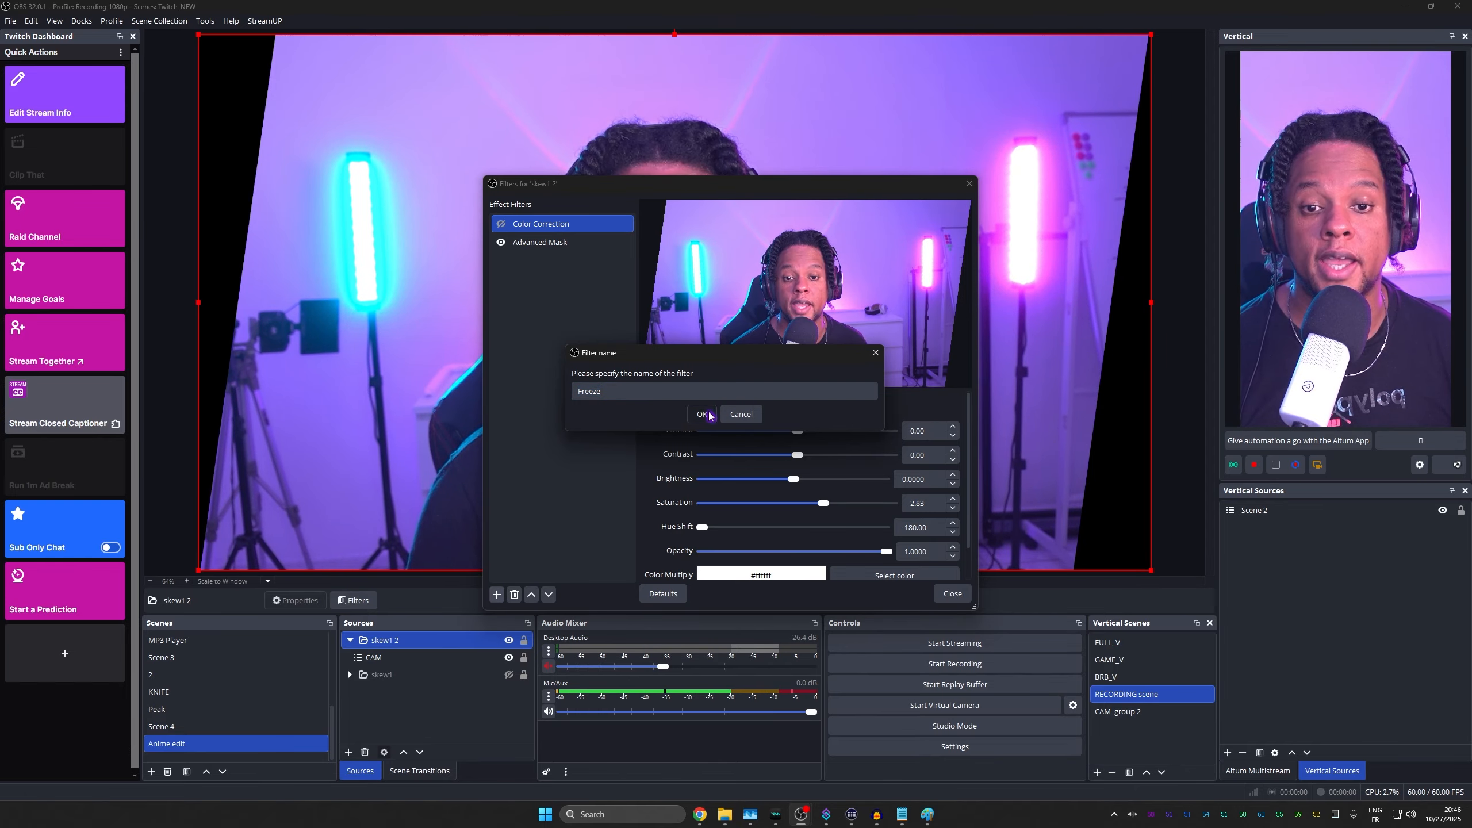
pyautogui.press('Return')
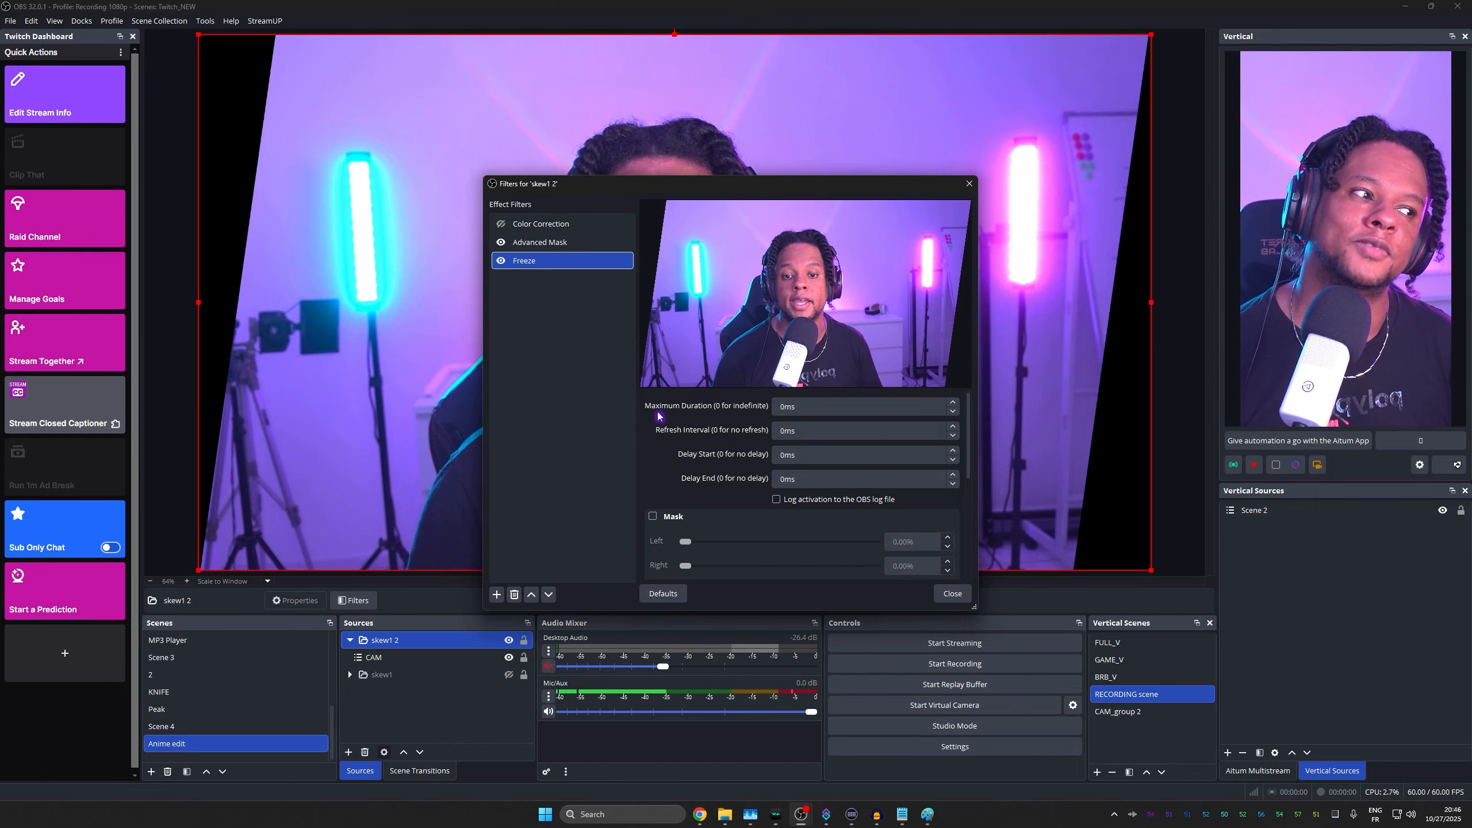
# Move the filter window off the camera preview and test Freeze by disabling and re-enabling it
pyautogui.moveTo(736, 192); pyautogui.dragTo(568, 316)
pyautogui.click(331, 383)
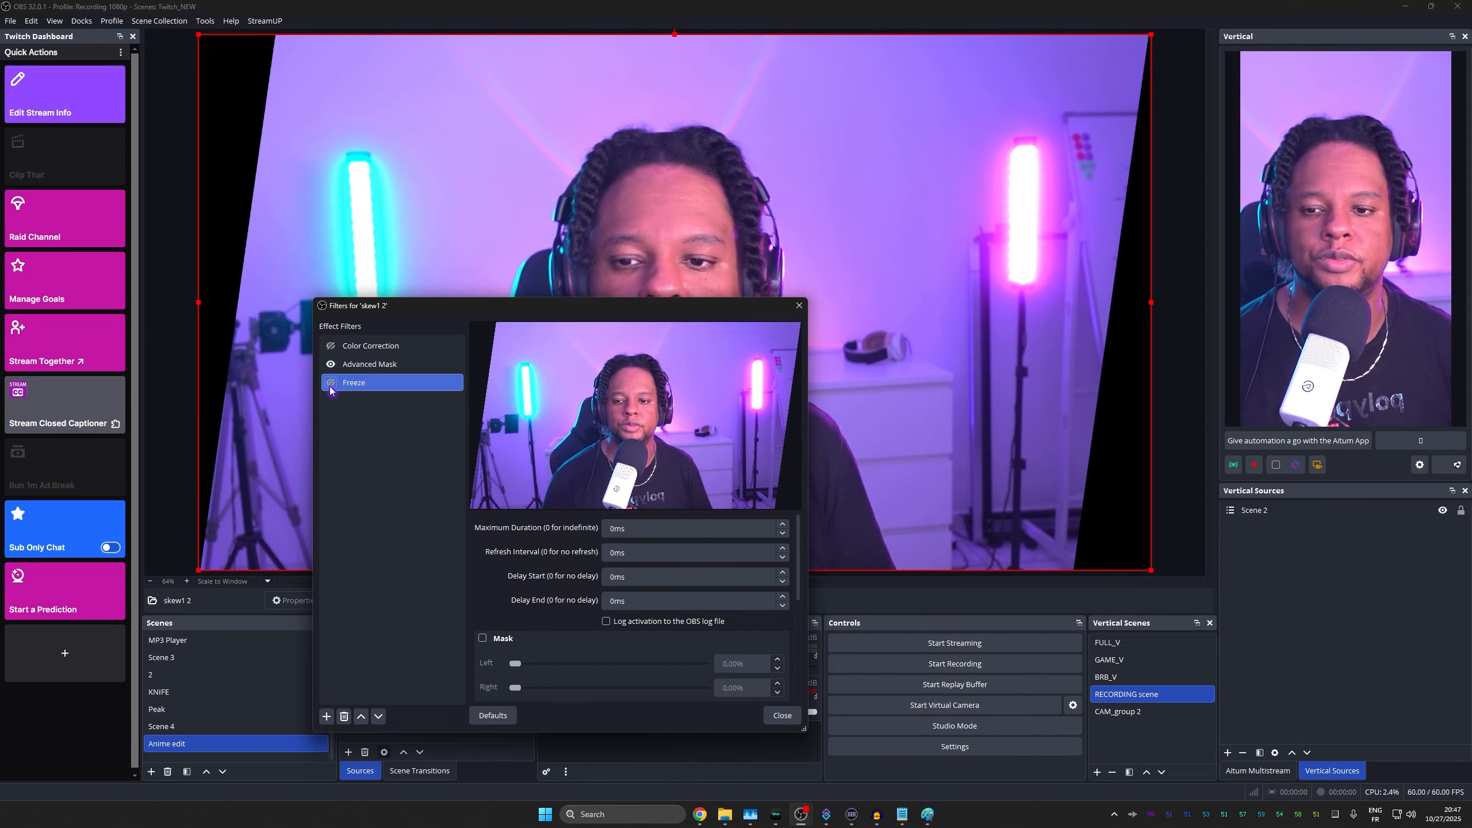
pyautogui.click(331, 383)
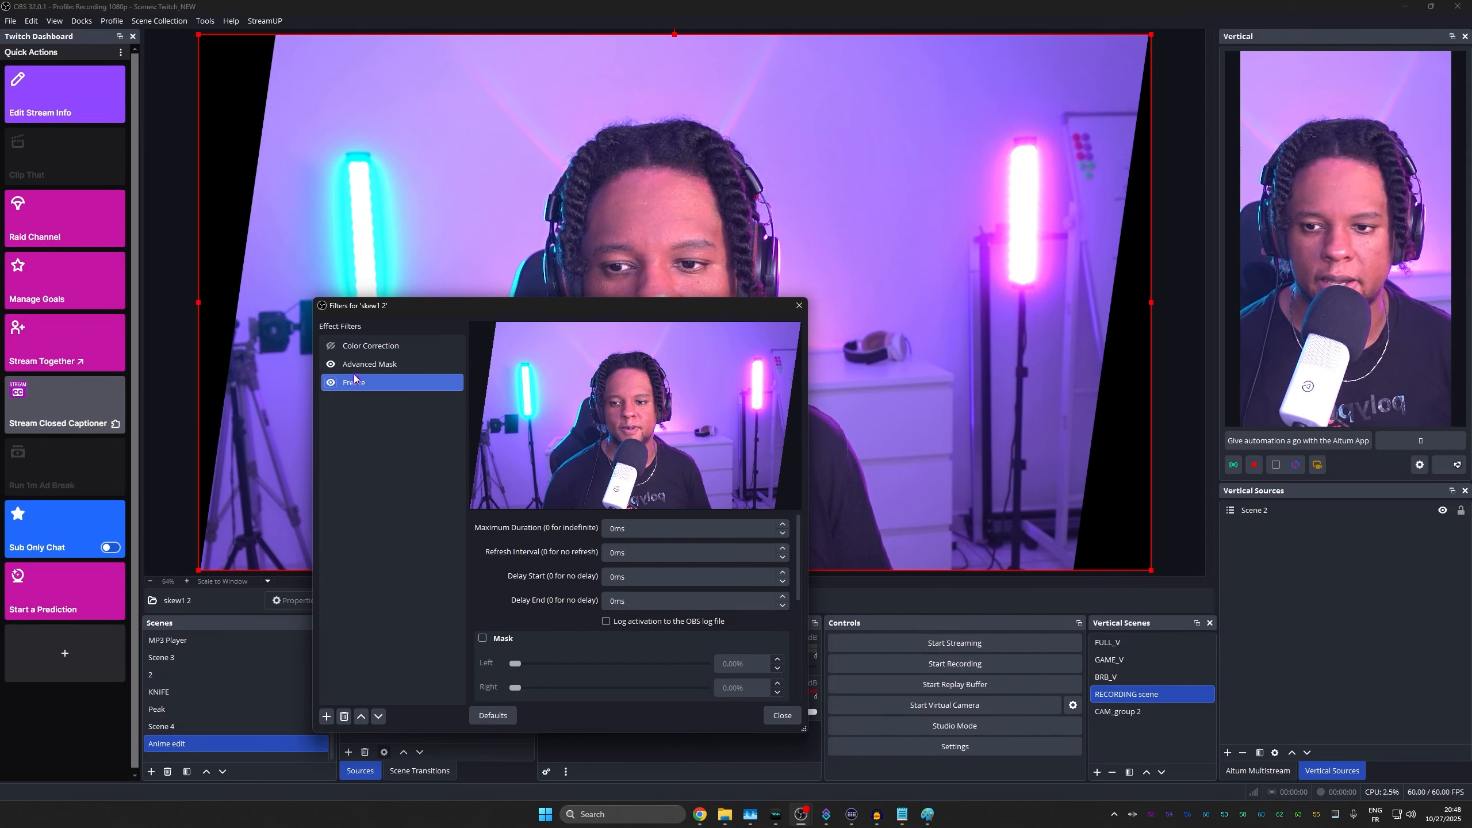
# Copy the Freeze filter from skew1 2 and close its filters
pyautogui.rightClick(360, 387)
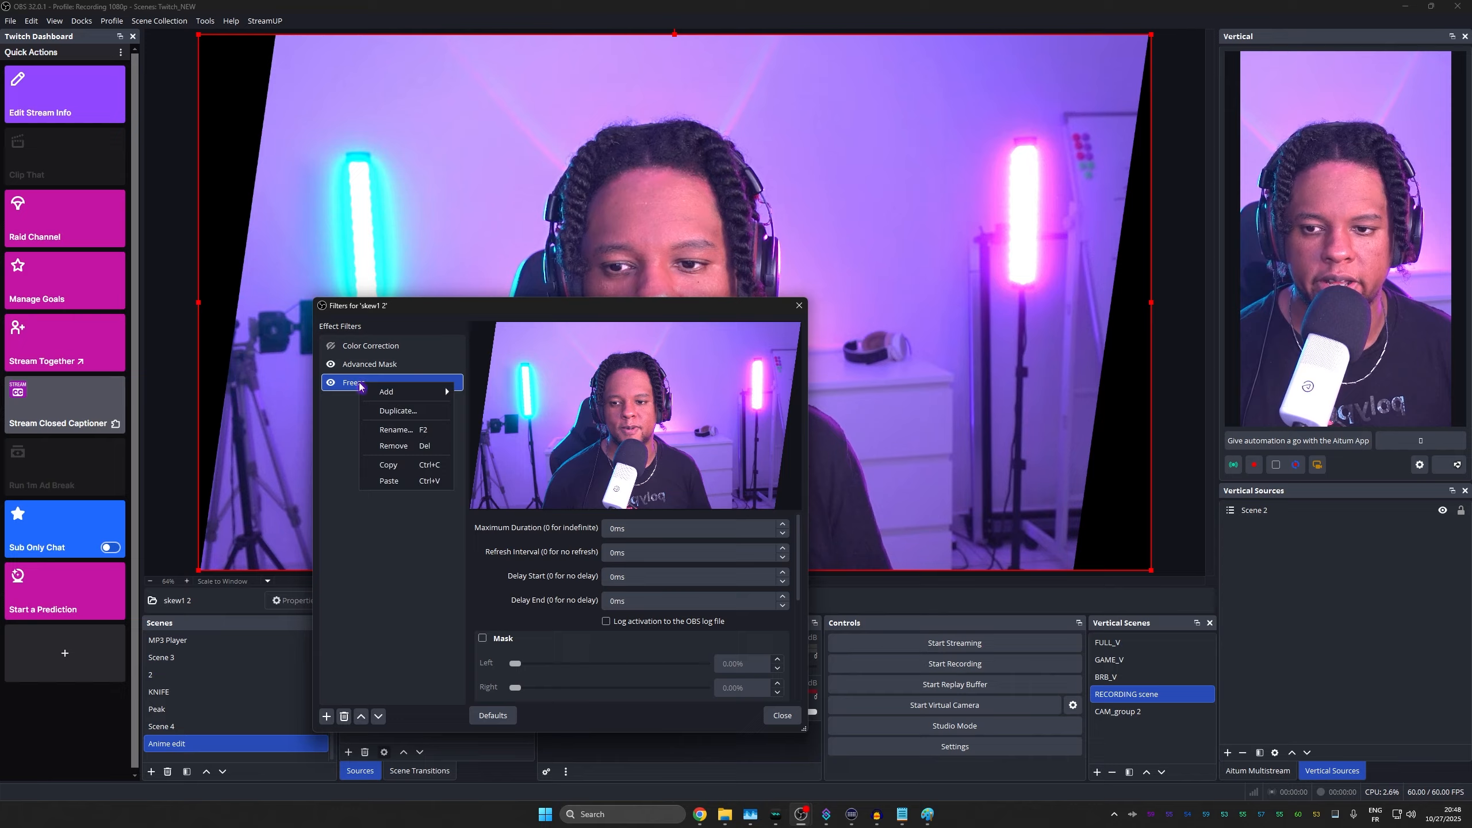
pyautogui.click(394, 467)
pyautogui.click(787, 719)
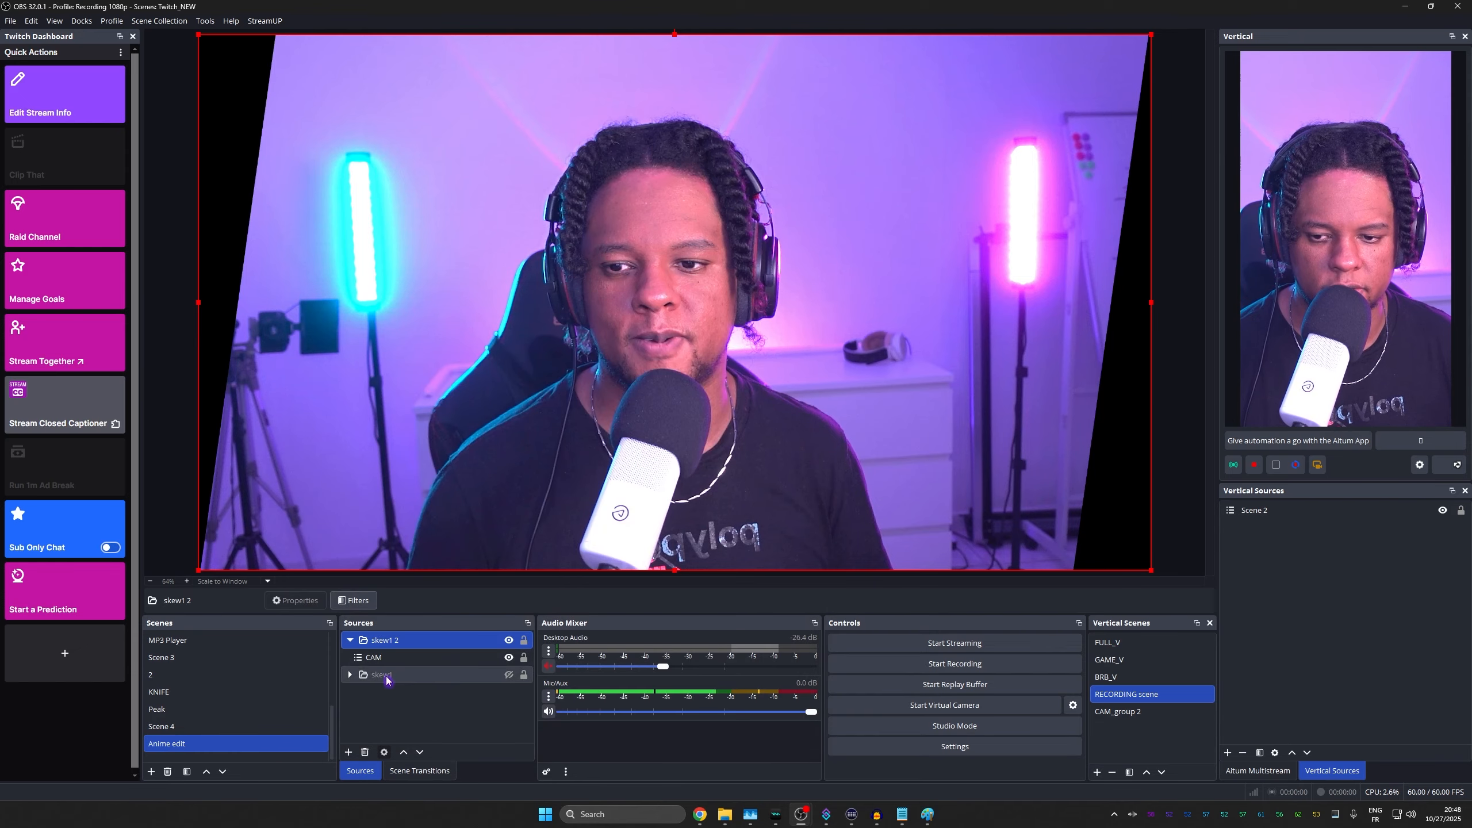
# Hide skew1 2, show skew1, and paste the copied Freeze filter into skew1's filters
pyautogui.click(509, 640)
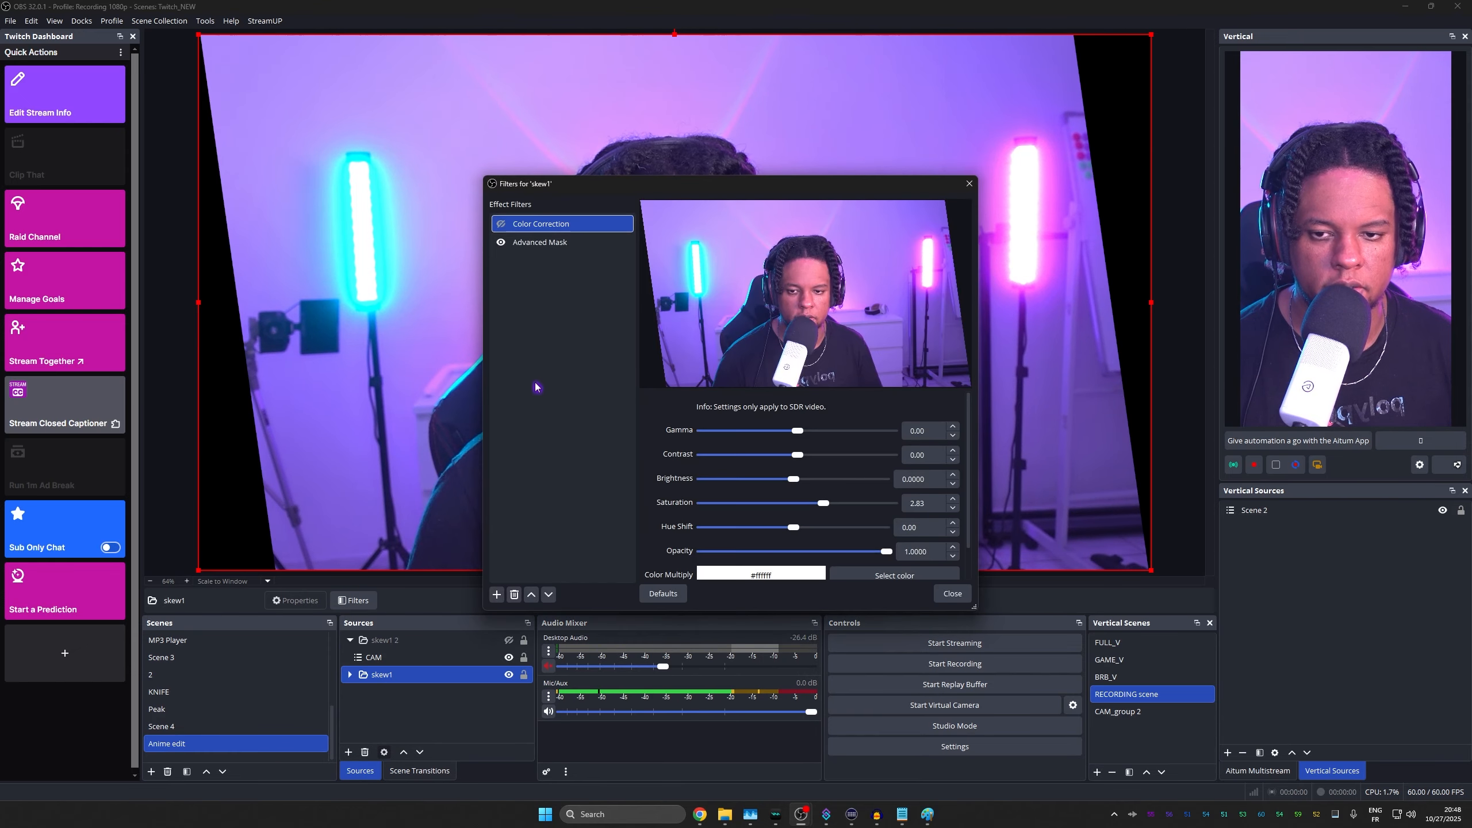
pyautogui.rightClick(575, 351)
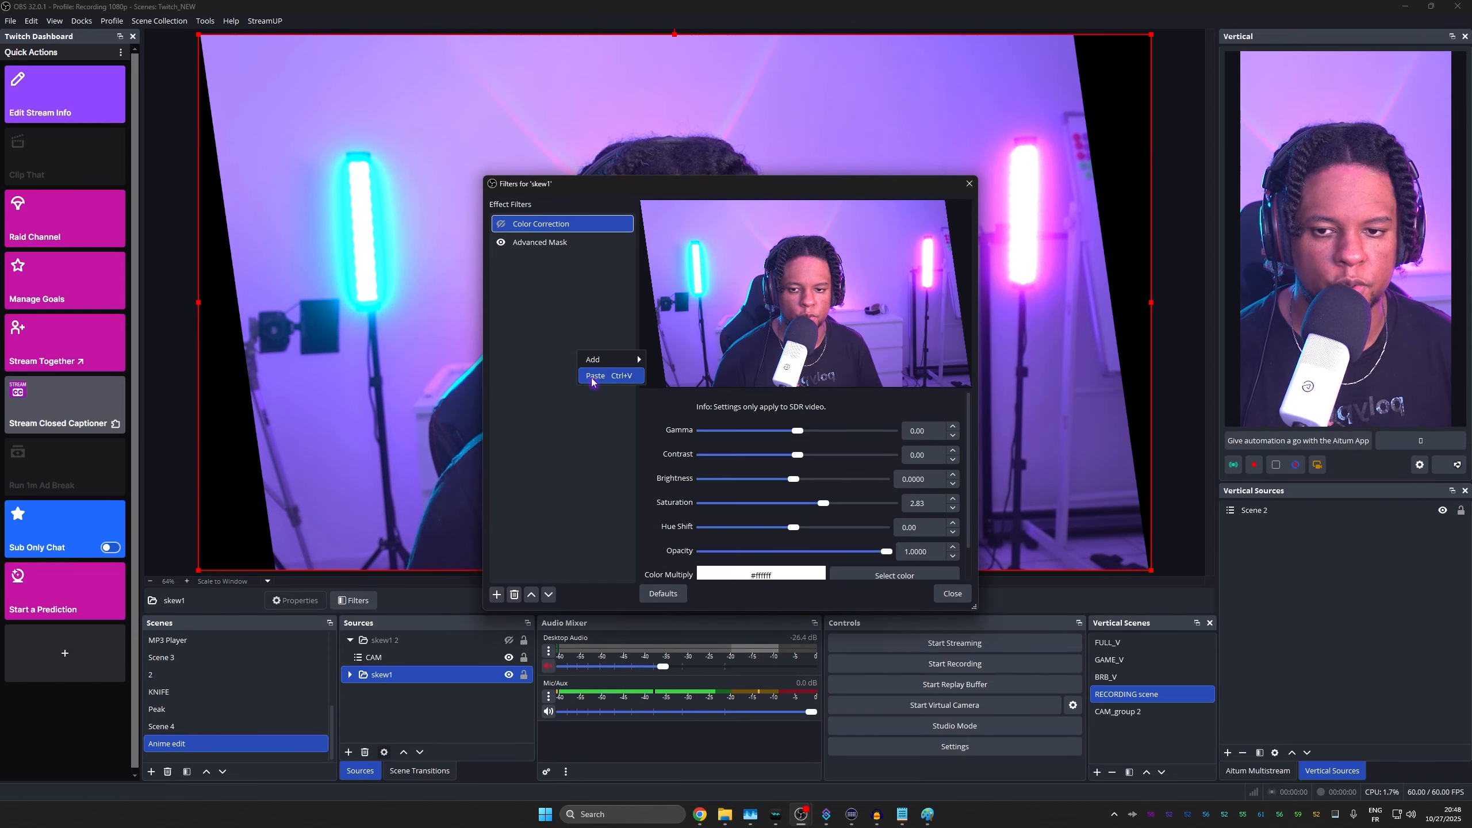
pyautogui.click(594, 380)
pyautogui.click(953, 593)
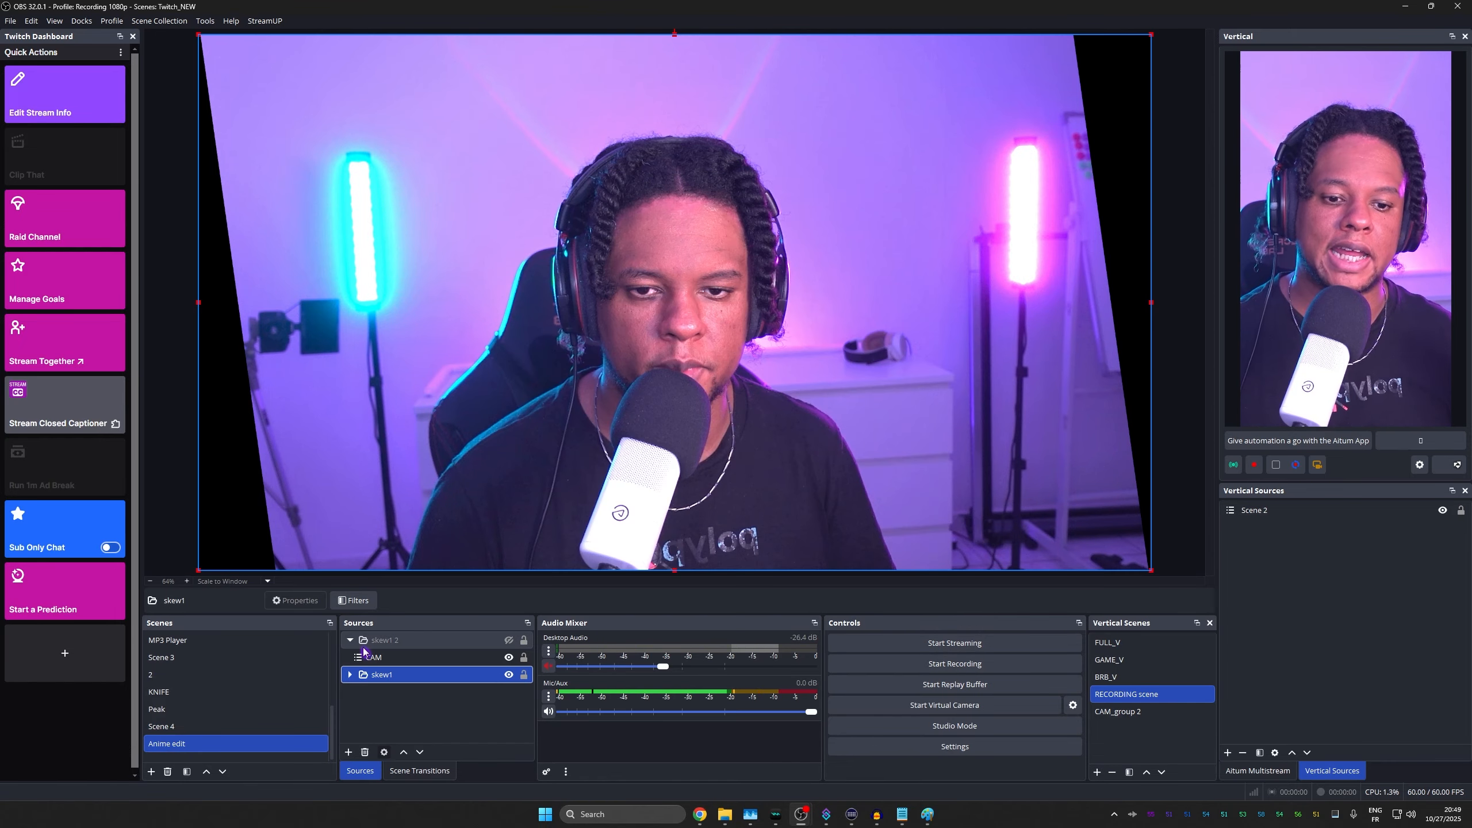
# Make skew1 2 visible again, disable its Freeze filter, and close its filters
pyautogui.click(382, 657)
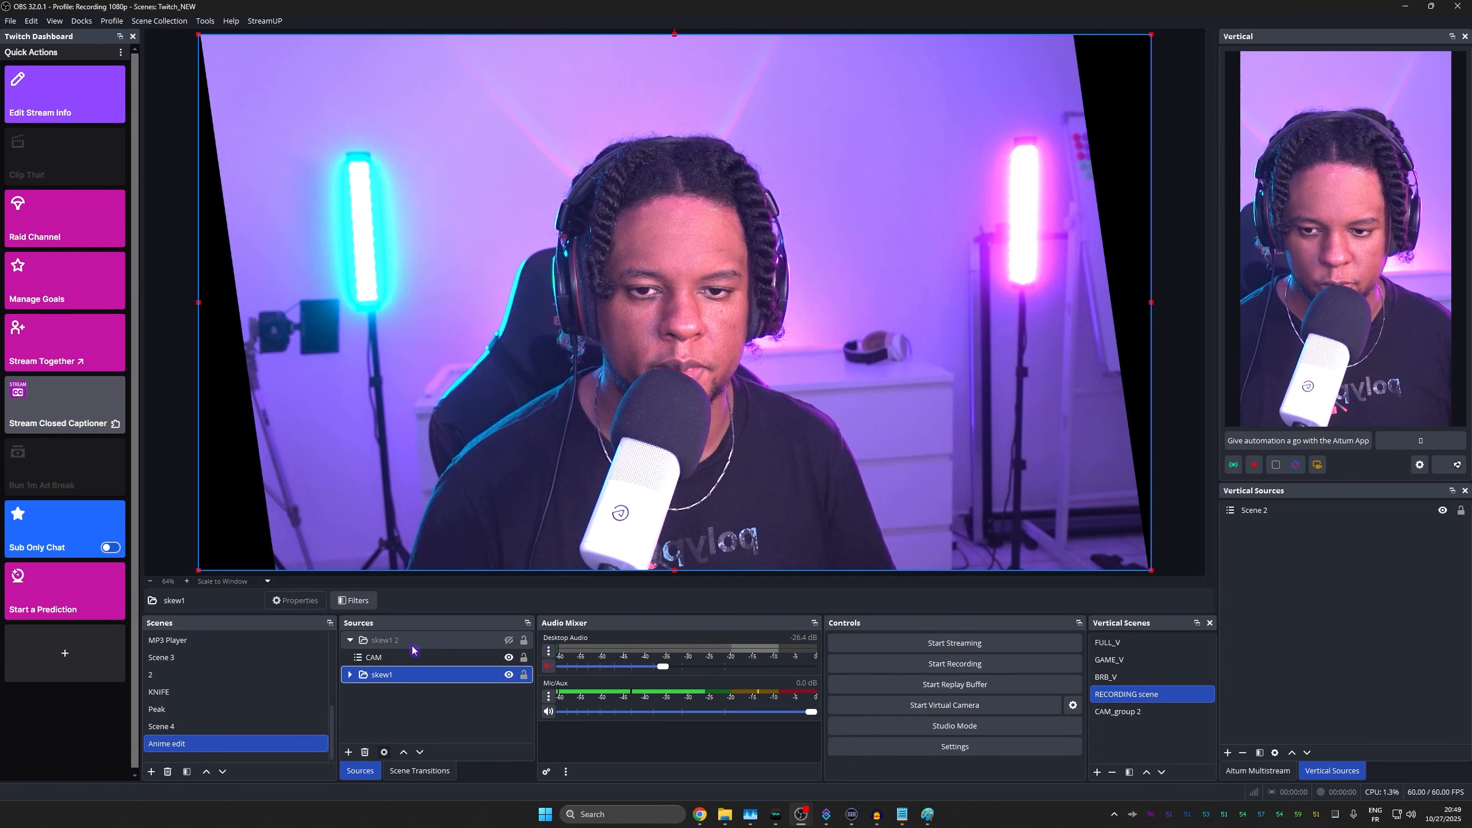
pyautogui.click(495, 641)
pyautogui.click(509, 639)
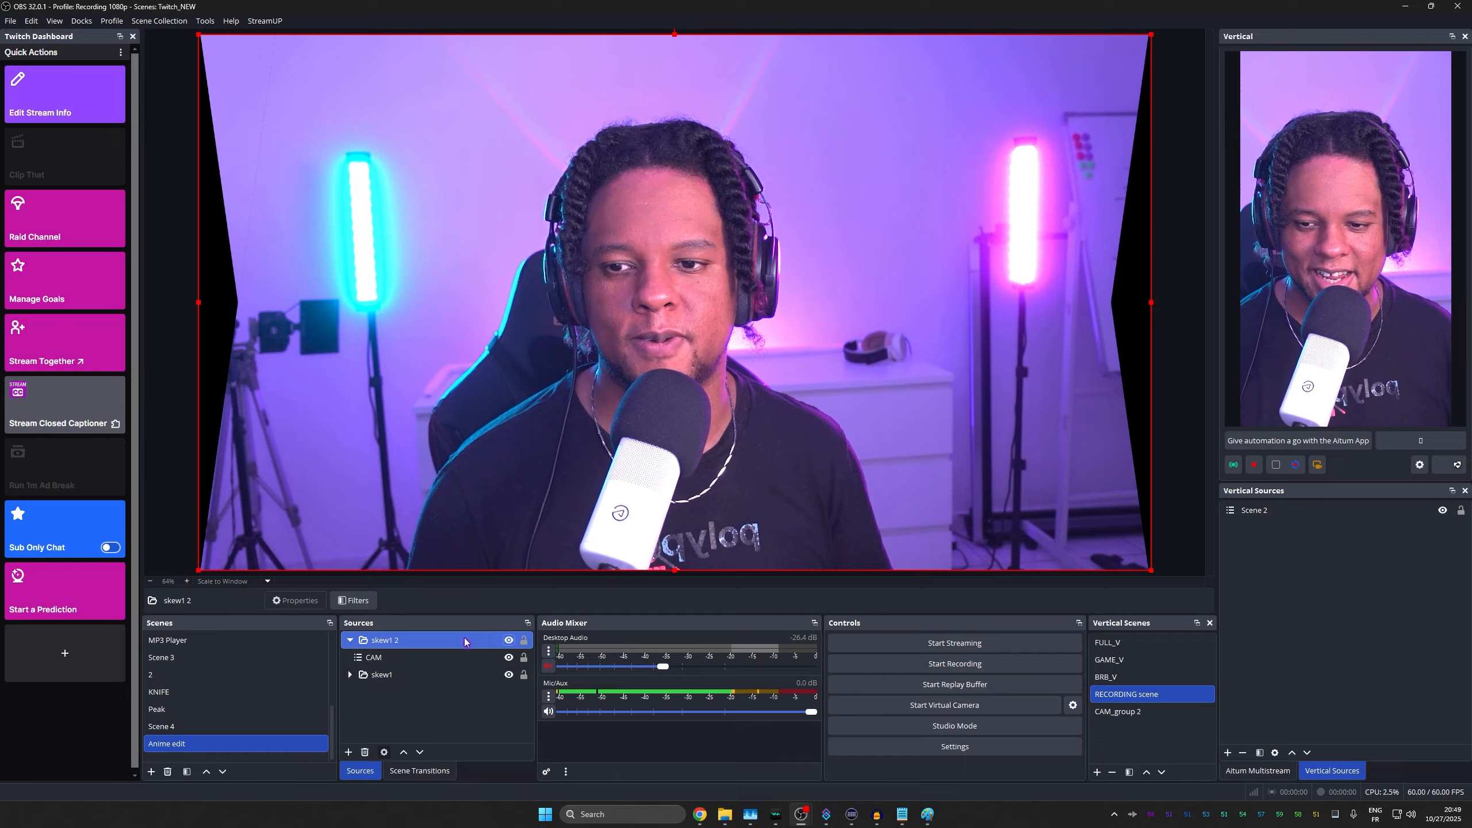
pyautogui.click(364, 607)
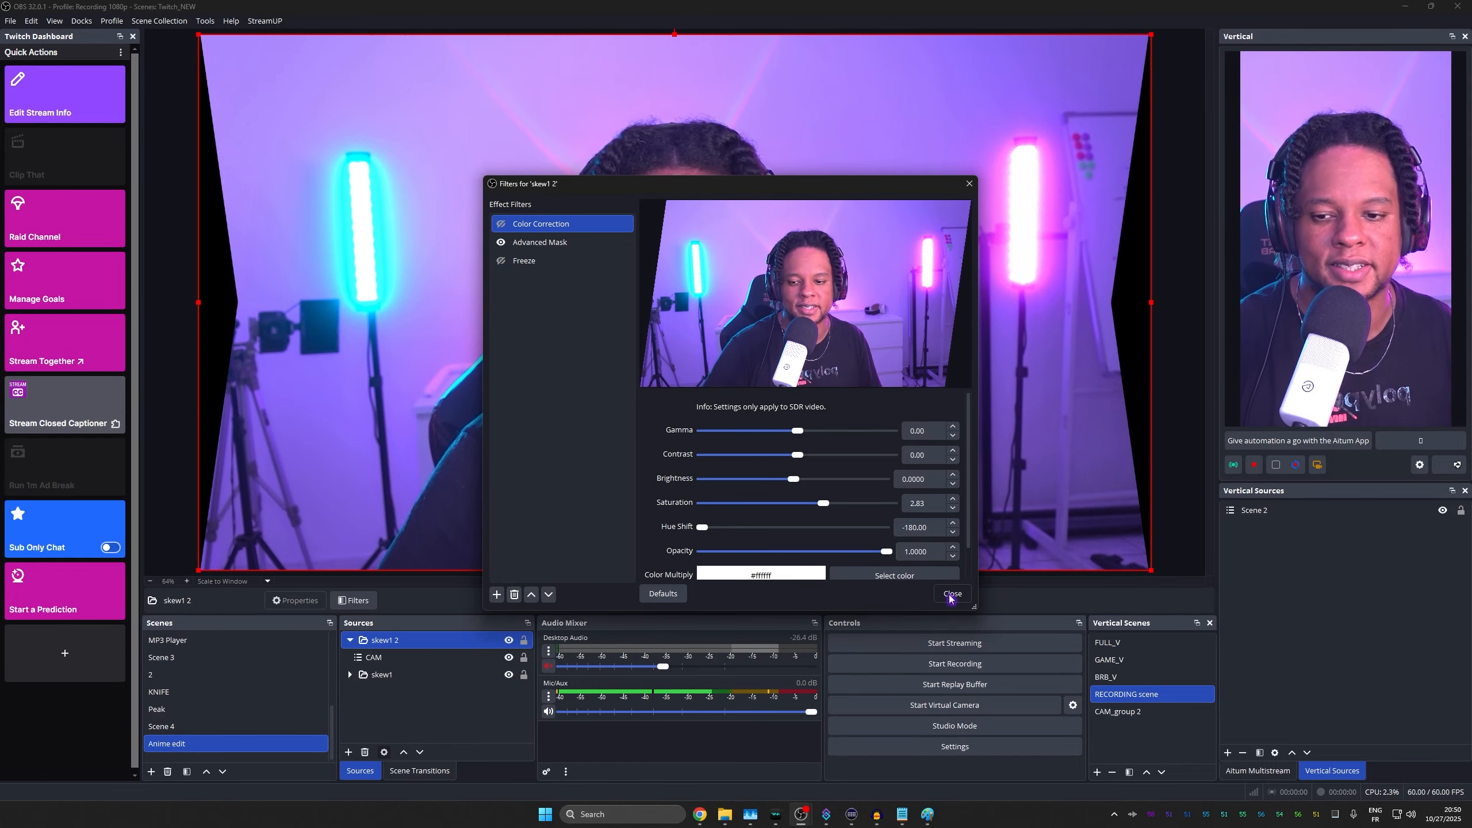
pyautogui.click(952, 593)
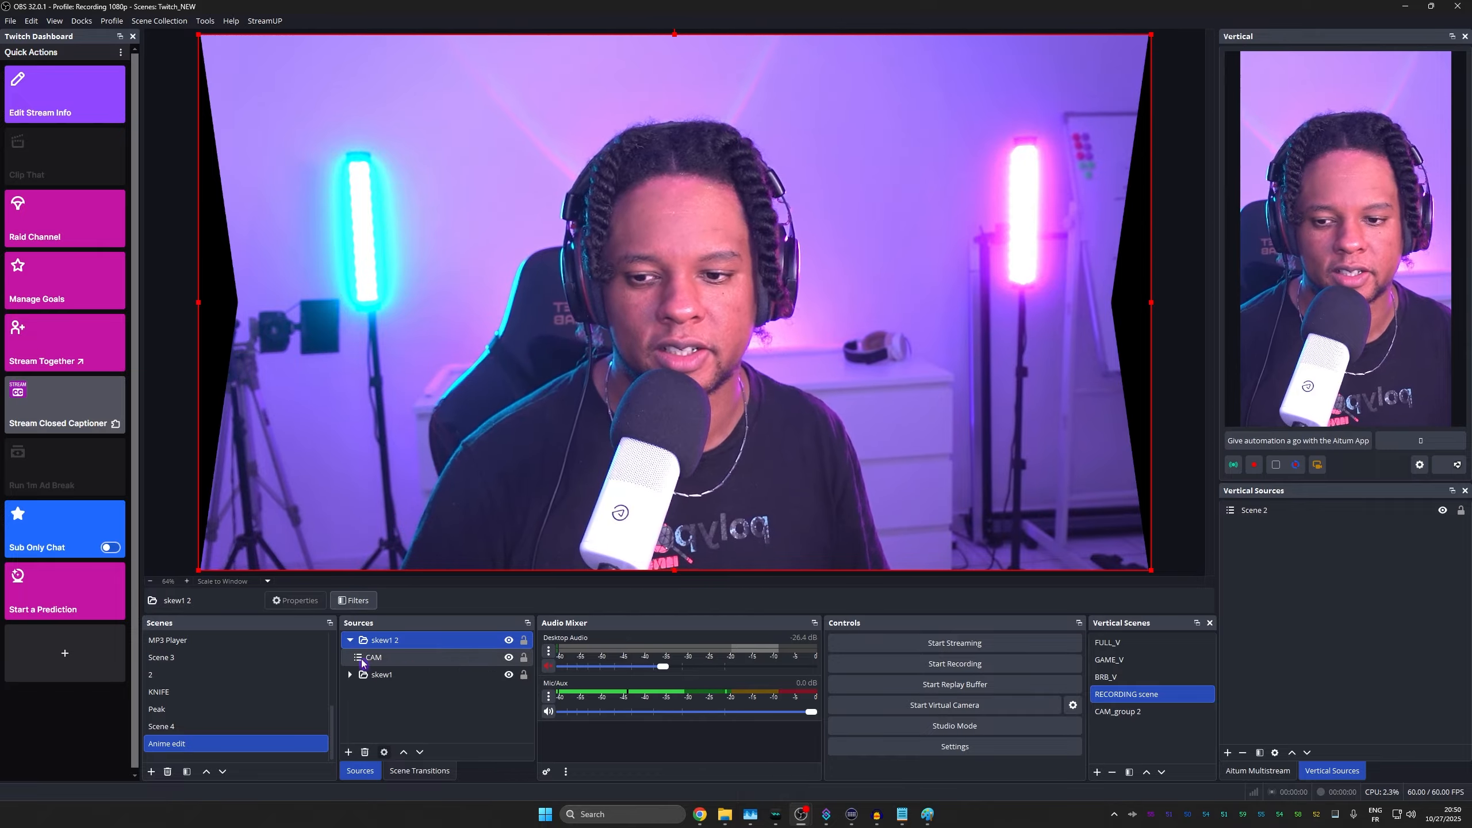
# Copy the skew1 2 group, paste it twice as duplicates, and collapse all groups in the source list
pyautogui.click(350, 639)
pyautogui.click(350, 658)
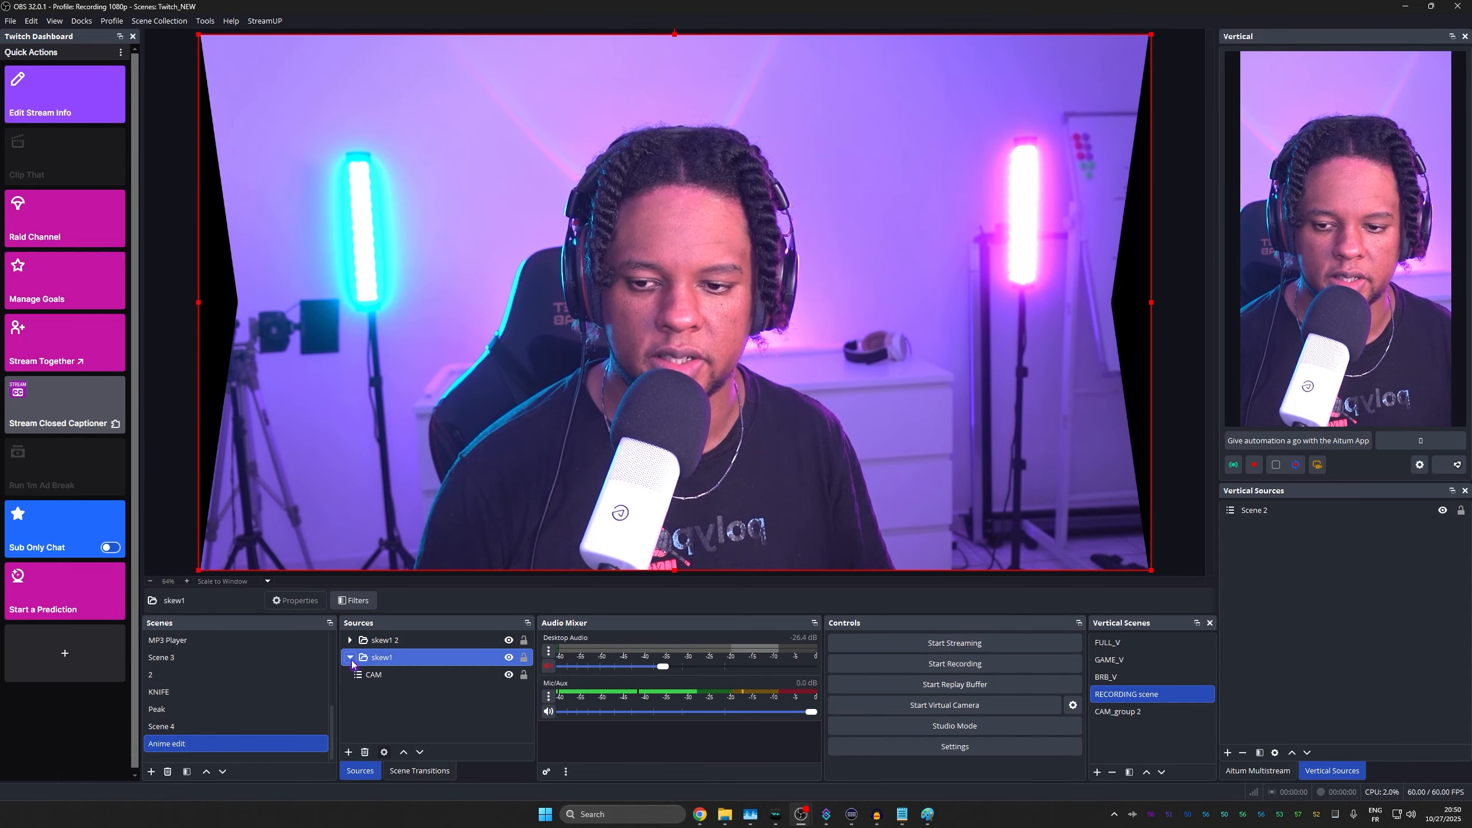
pyautogui.click(350, 657)
pyautogui.rightClick(393, 639)
pyautogui.click(435, 492)
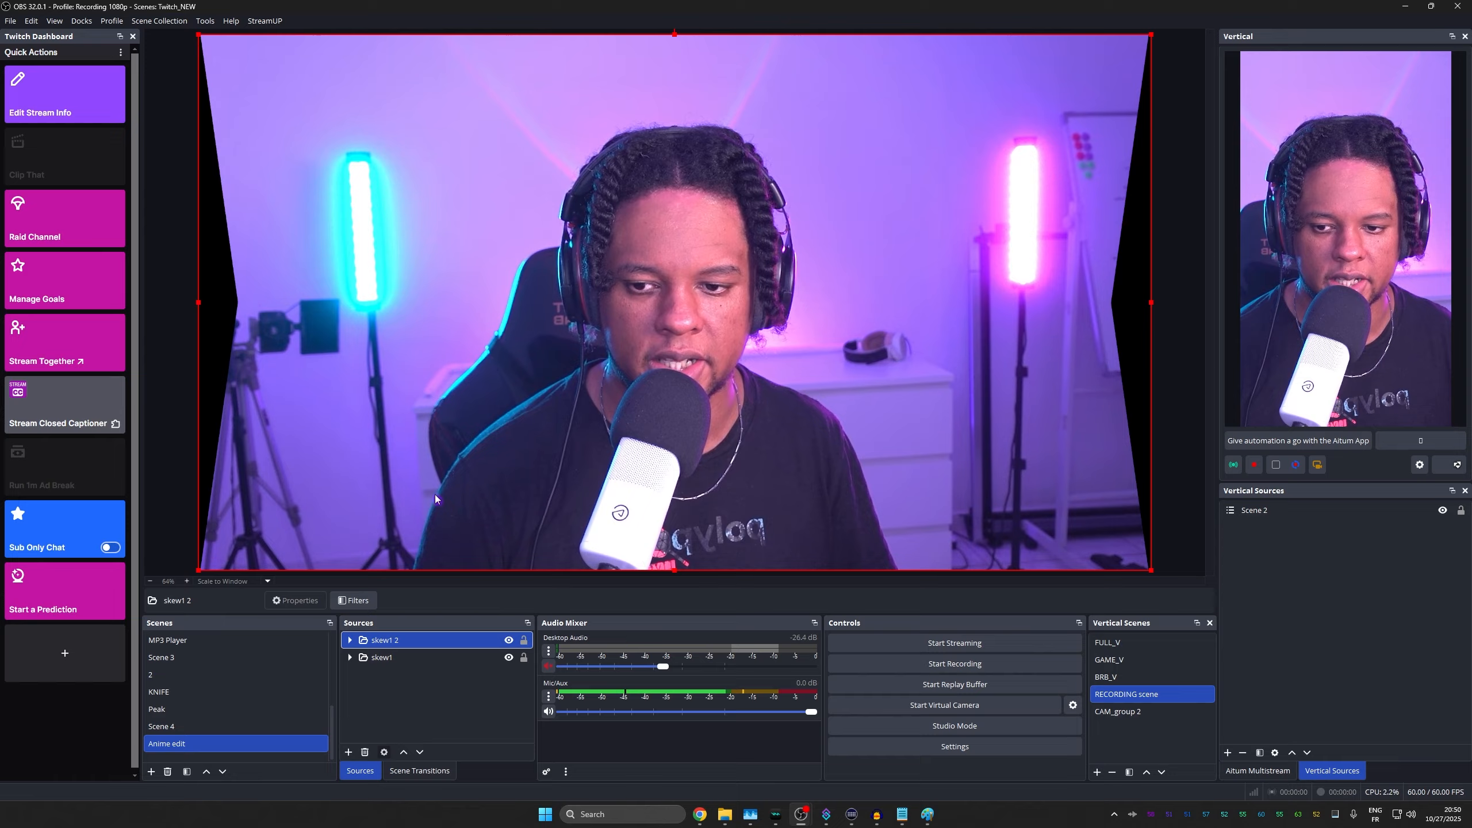
pyautogui.rightClick(397, 633)
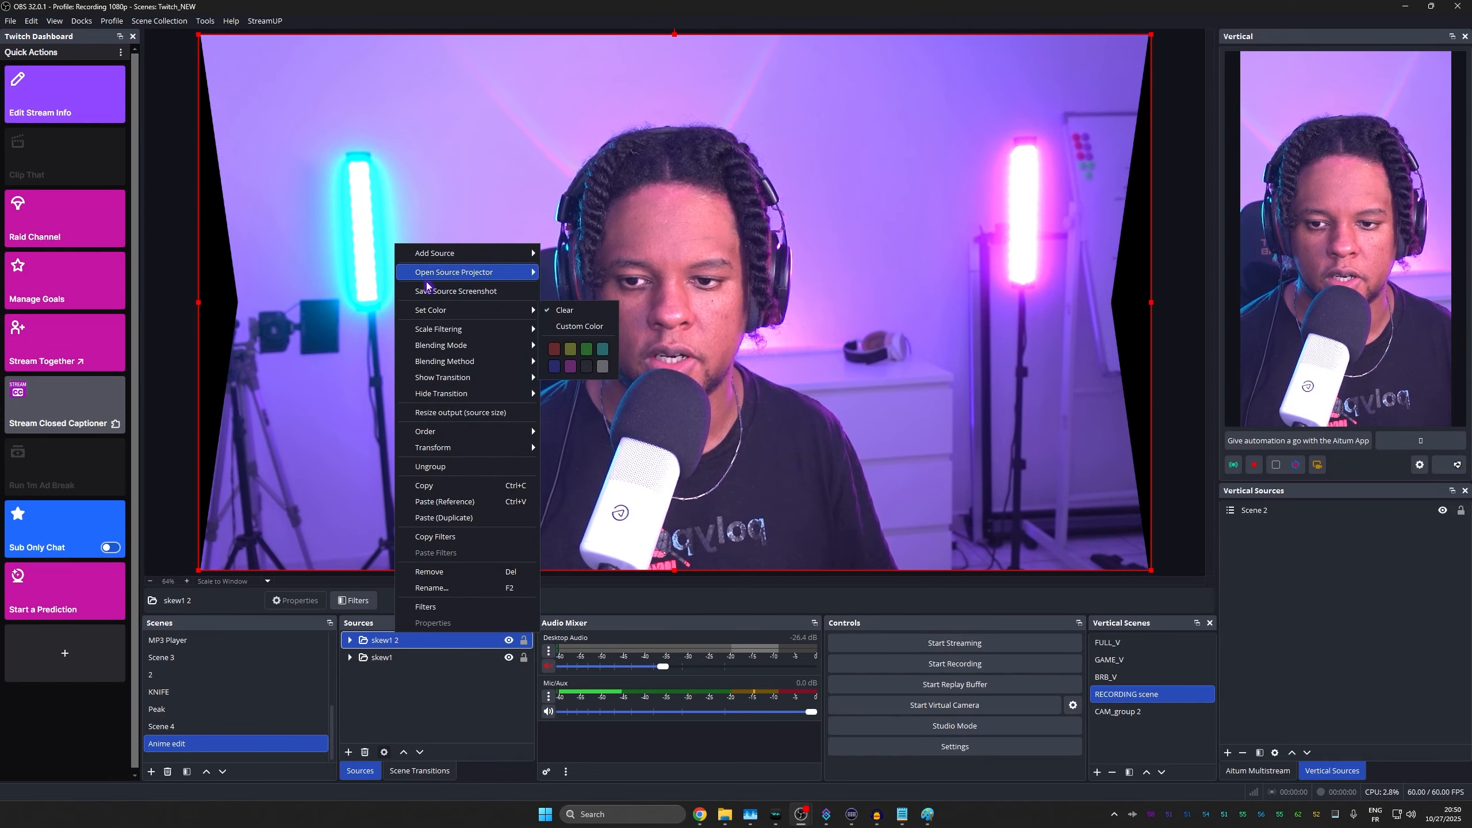
pyautogui.click(438, 517)
pyautogui.rightClick(394, 638)
pyautogui.click(433, 528)
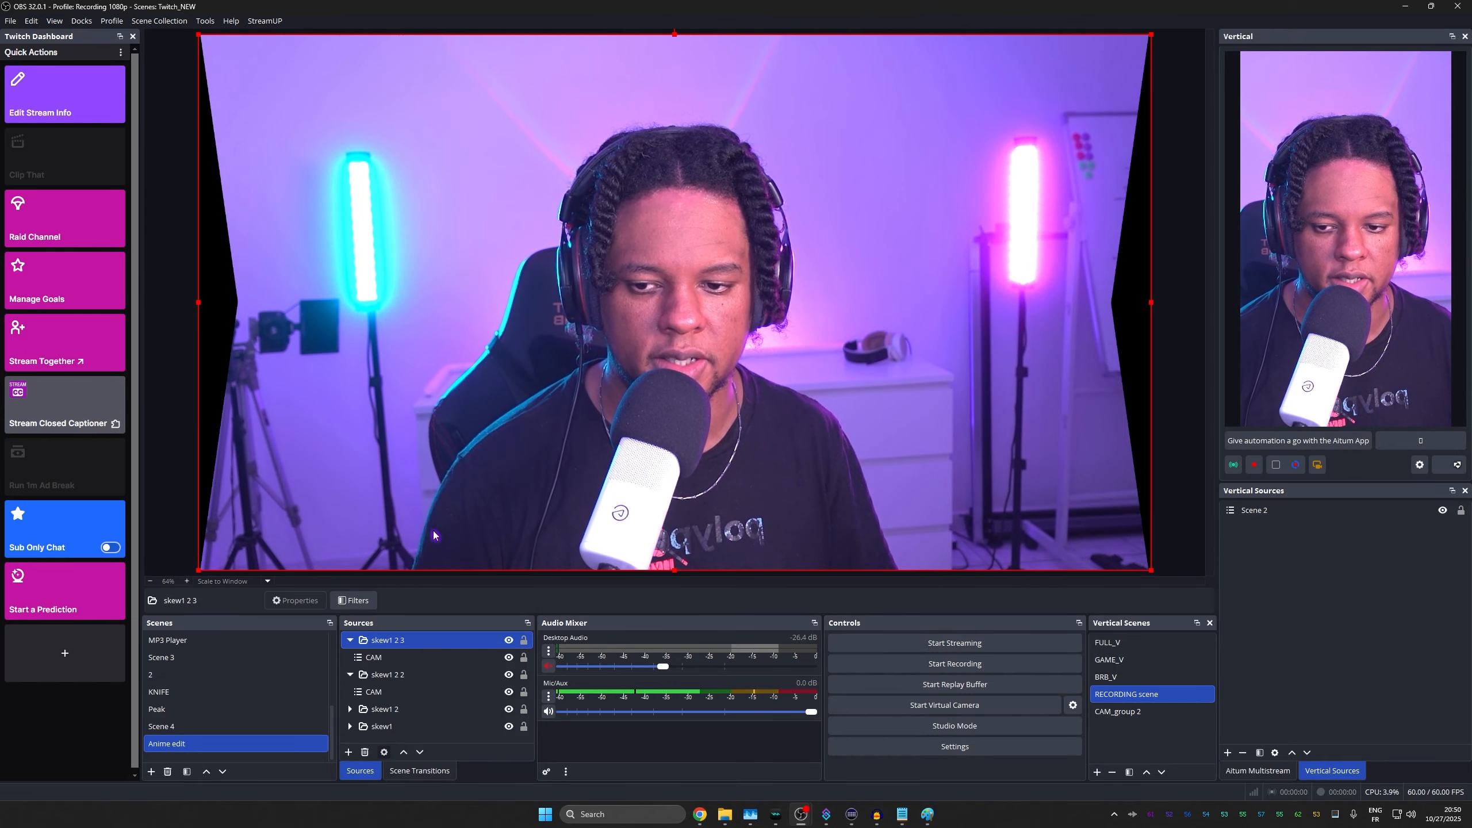
pyautogui.click(350, 658)
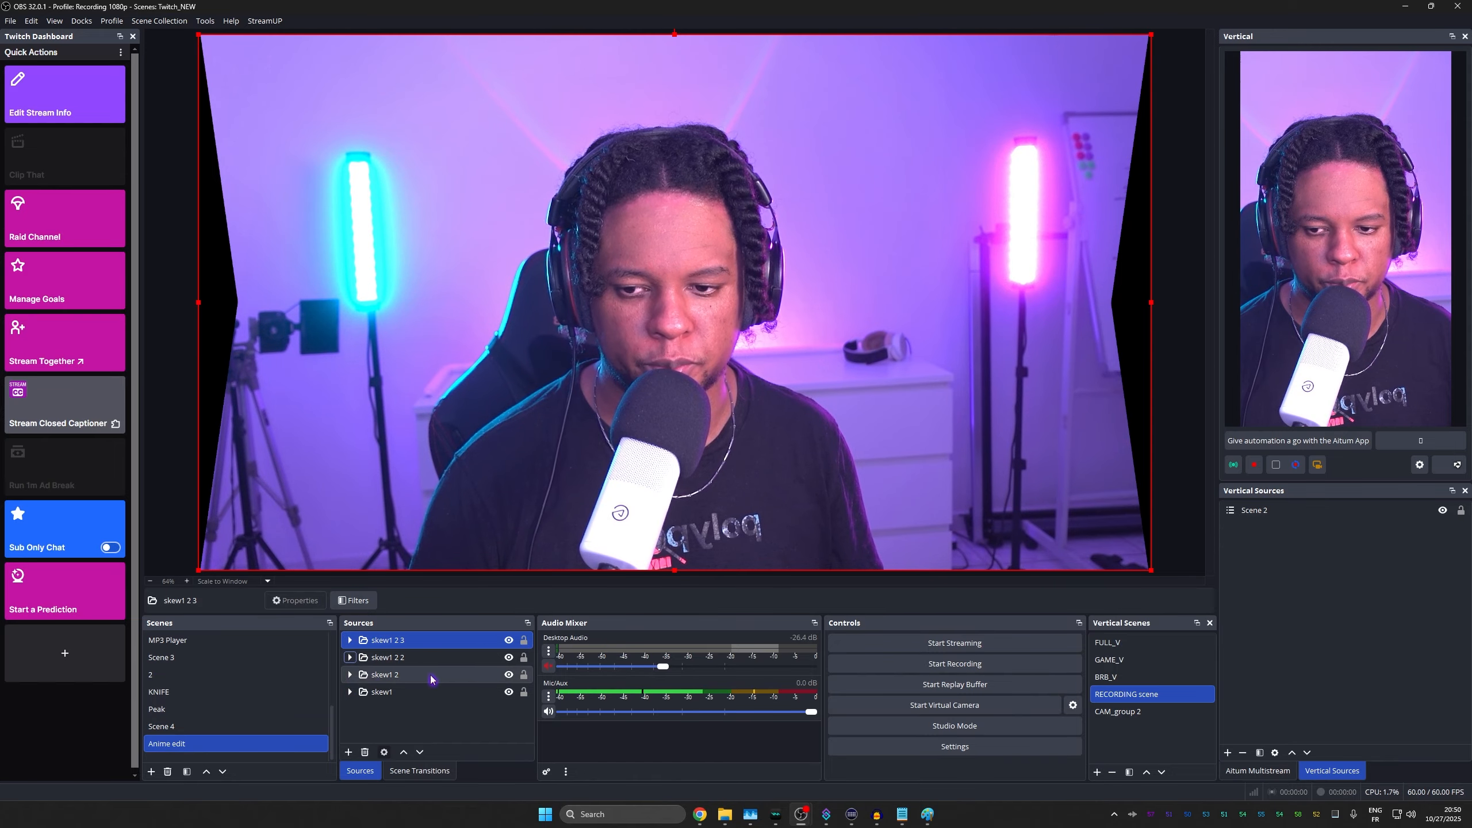
# Hide skew1 2 and its two duplicates so that only skew1 stays visible
pyautogui.click(509, 640)
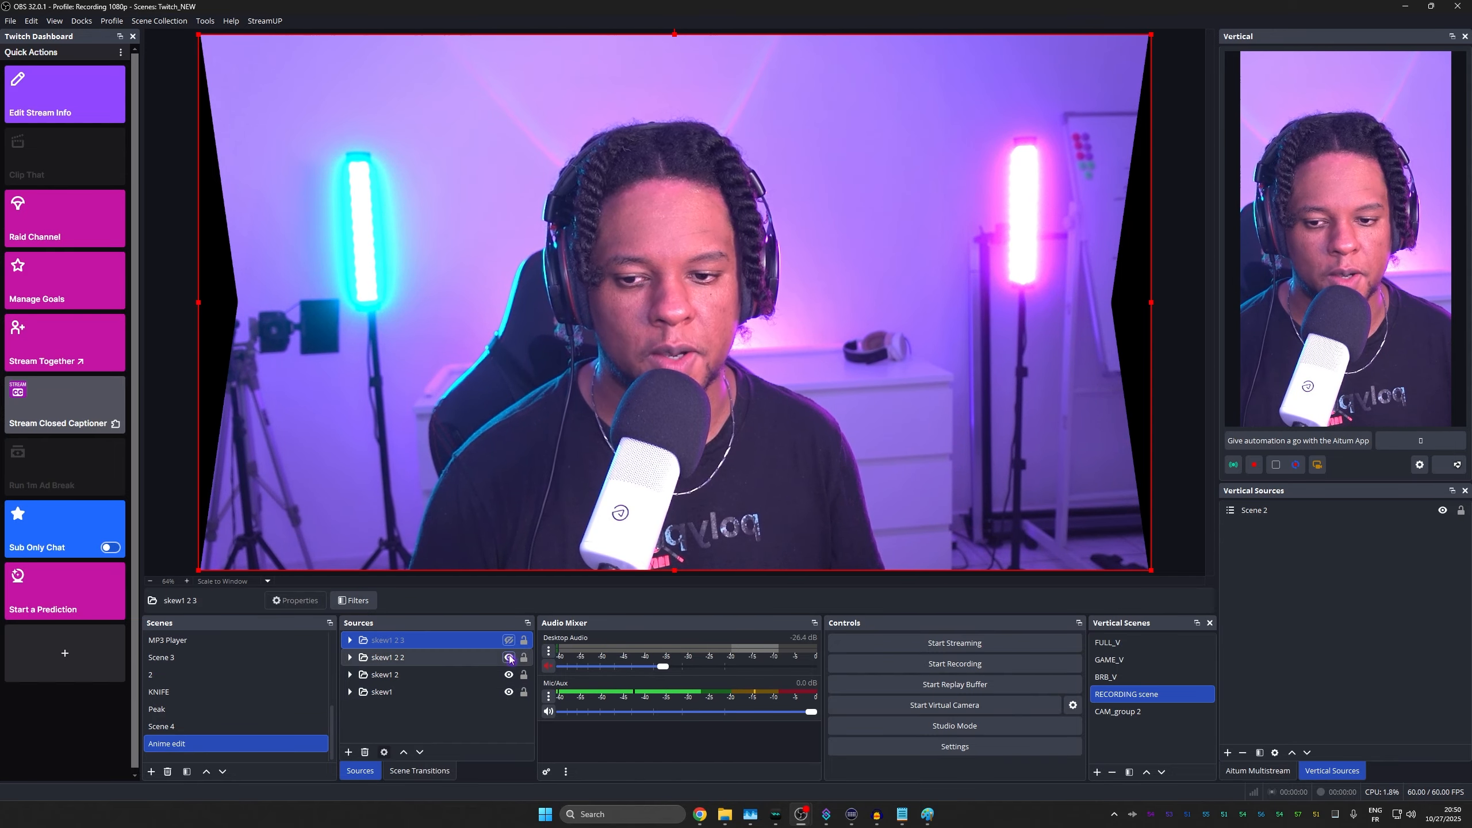
pyautogui.click(508, 658)
pyautogui.click(509, 675)
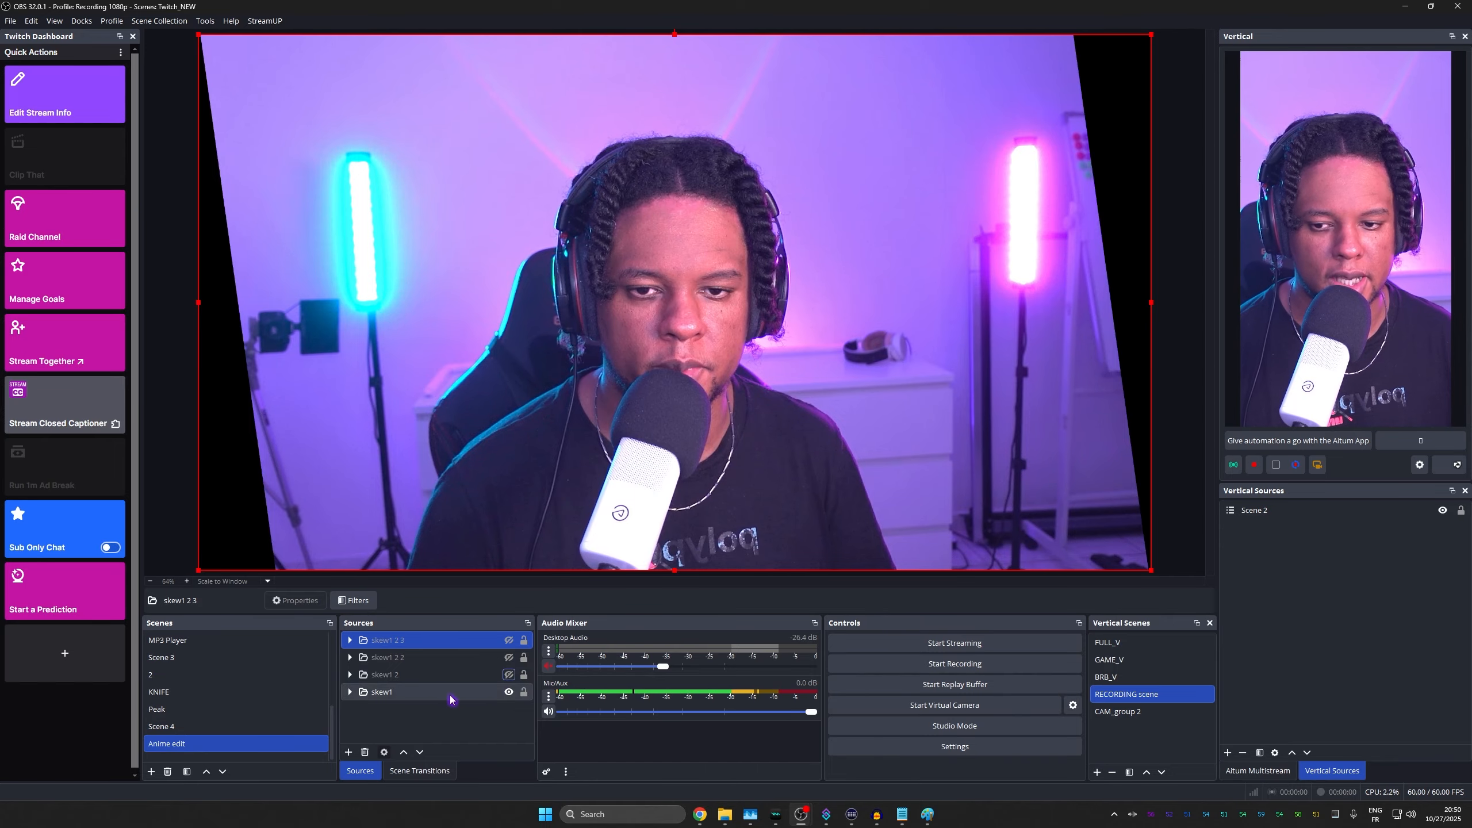
# In skew1's filters, enable Color Correction, disable Freeze, adjust the saturation, and lower the hue shift to its minimum
pyautogui.click(451, 699)
pyautogui.click(354, 600)
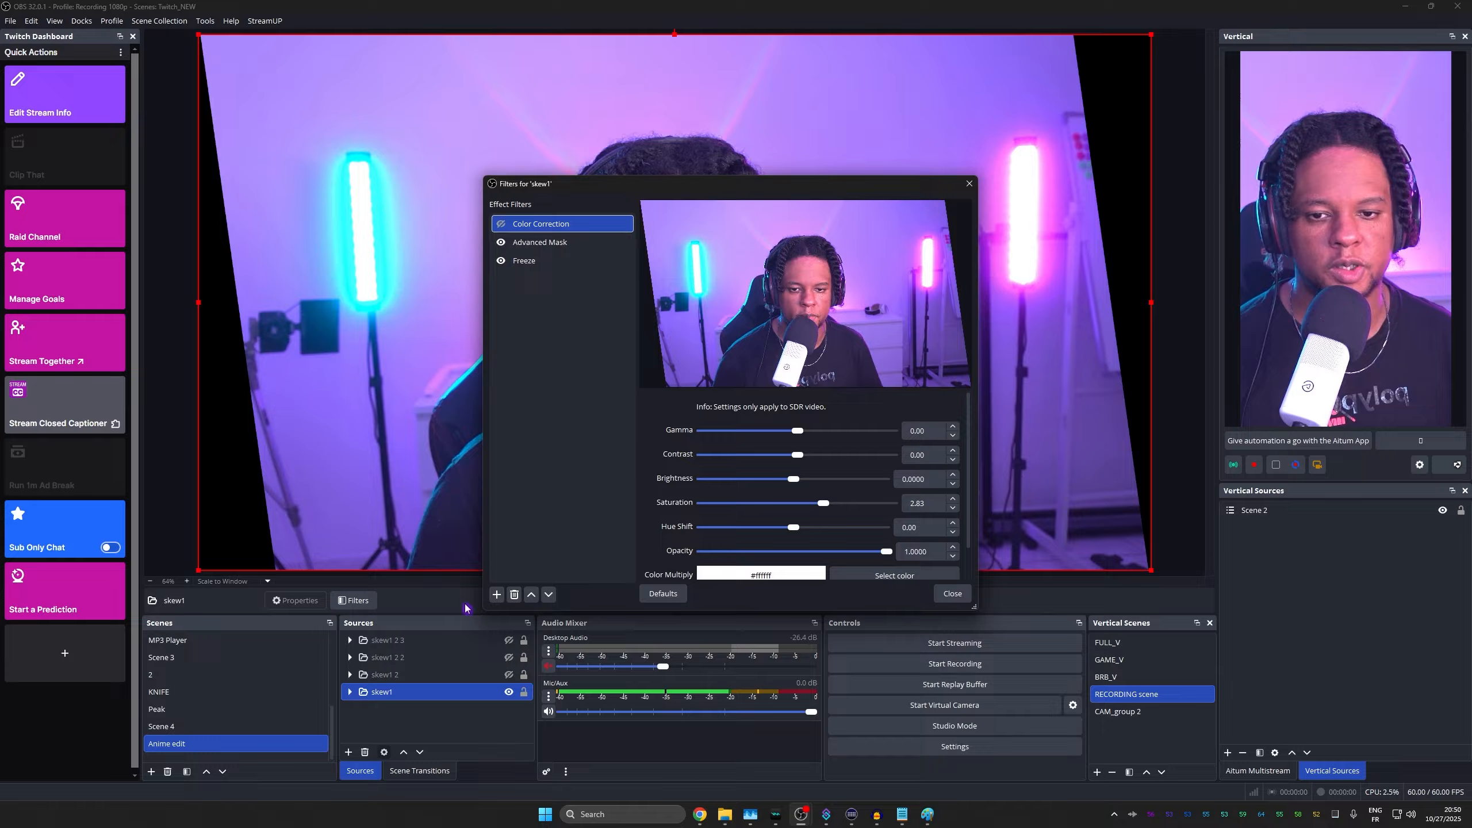
pyautogui.click(500, 223)
pyautogui.click(501, 260)
pyautogui.moveTo(761, 504); pyautogui.dragTo(794, 503)
pyautogui.moveTo(793, 528); pyautogui.dragTo(689, 531)
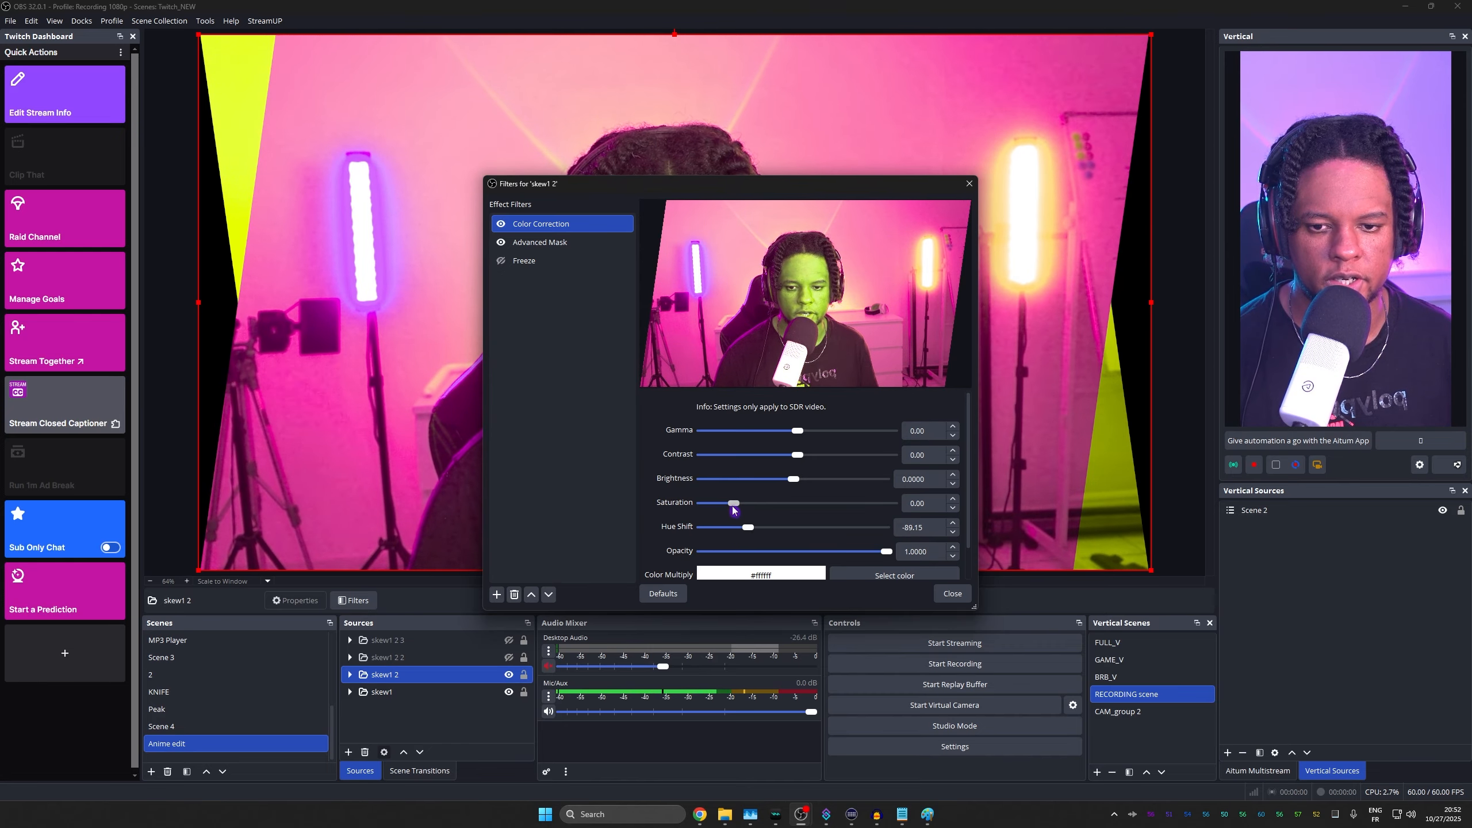
# Raise the Color Correction saturation of skew1 2 slightly, and adjust the Color Correction of its first duplicate, skew1 2 2
pyautogui.moveTo(733, 506); pyautogui.dragTo(743, 506)
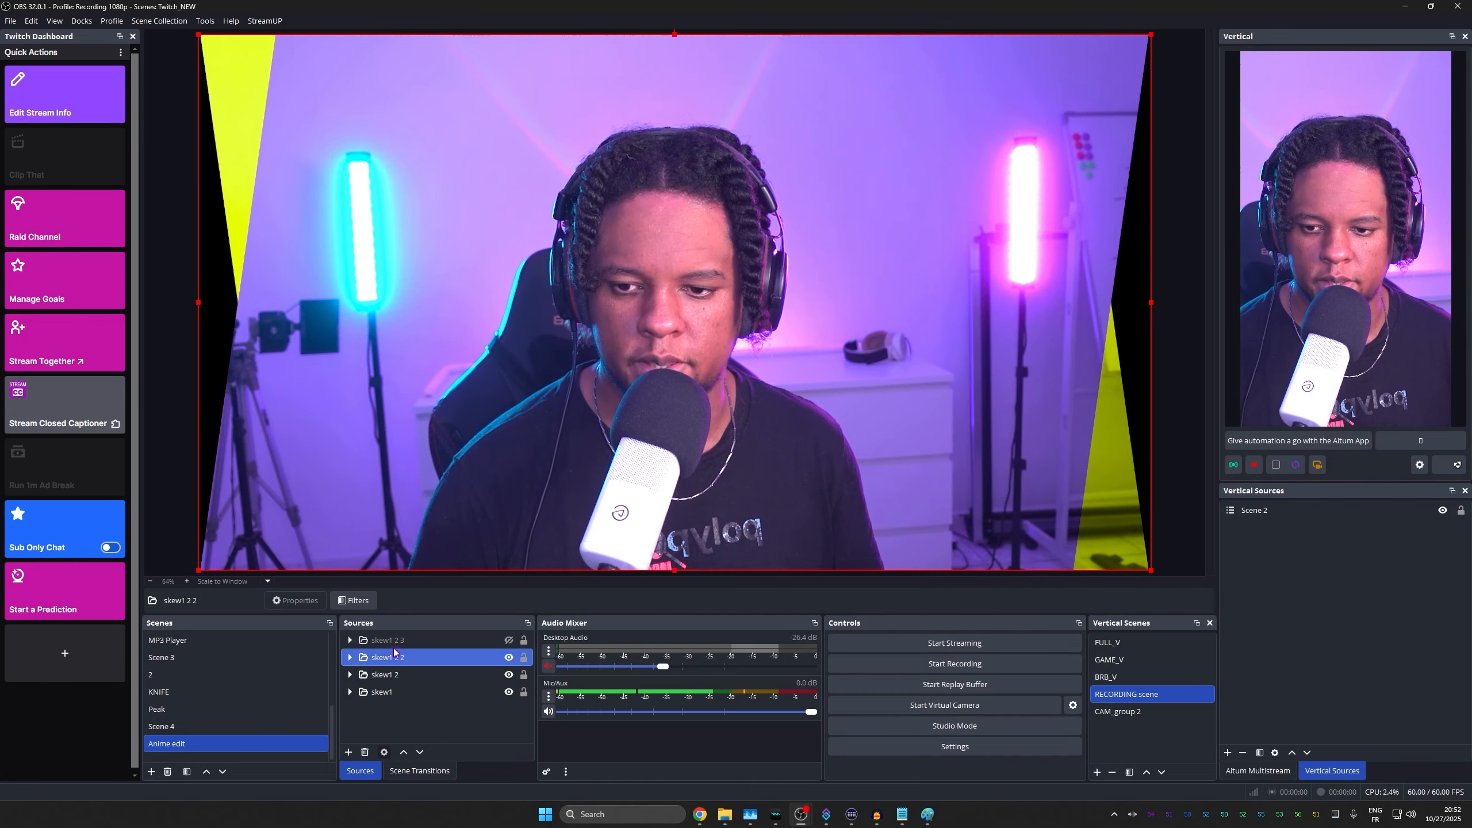
pyautogui.click(348, 601)
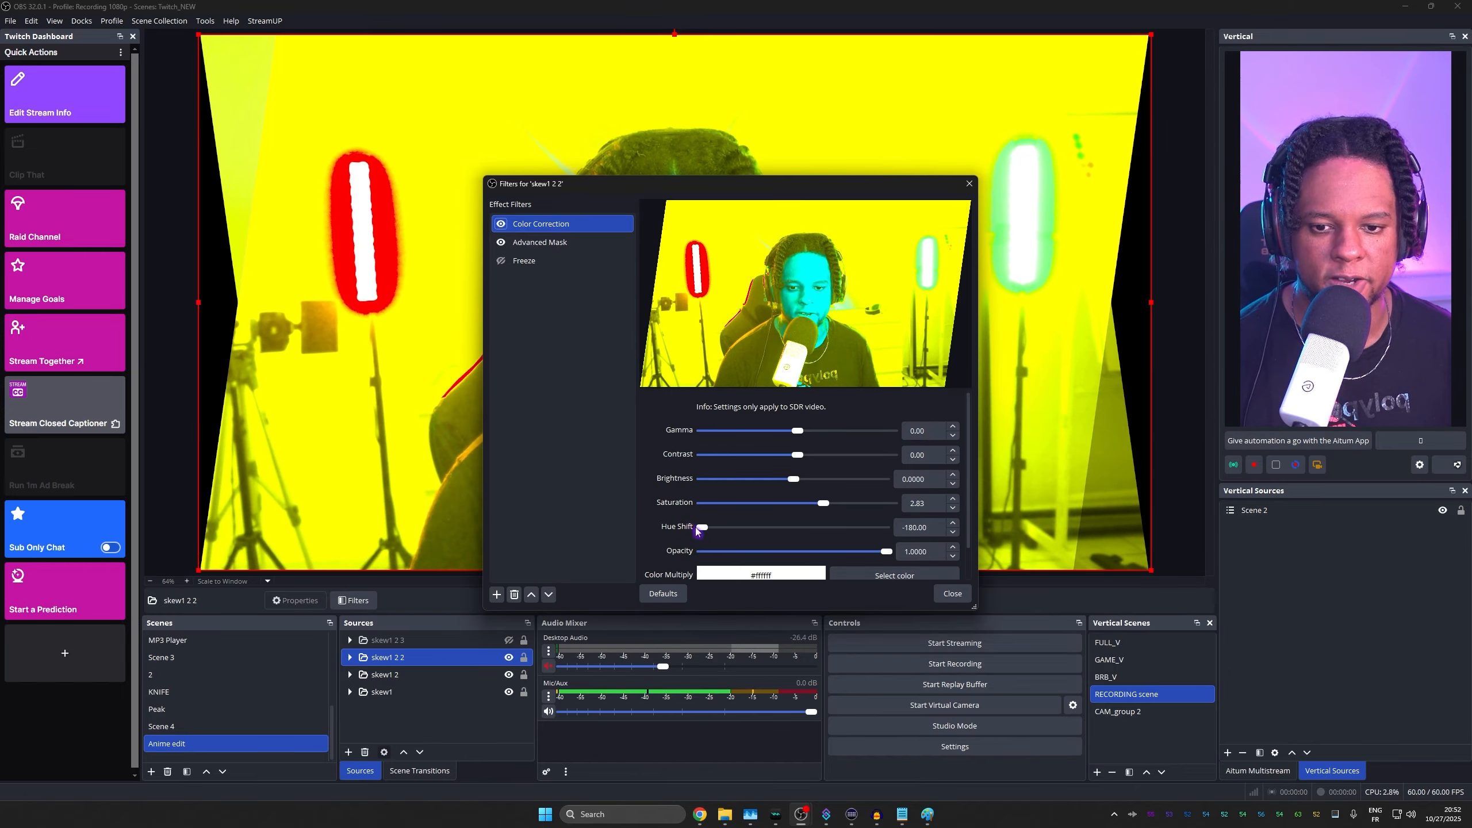
pyautogui.moveTo(825, 503)
pyautogui.mouseDown()
pyautogui.moveTo(739, 504)
pyautogui.moveTo(814, 529)
pyautogui.mouseUp()
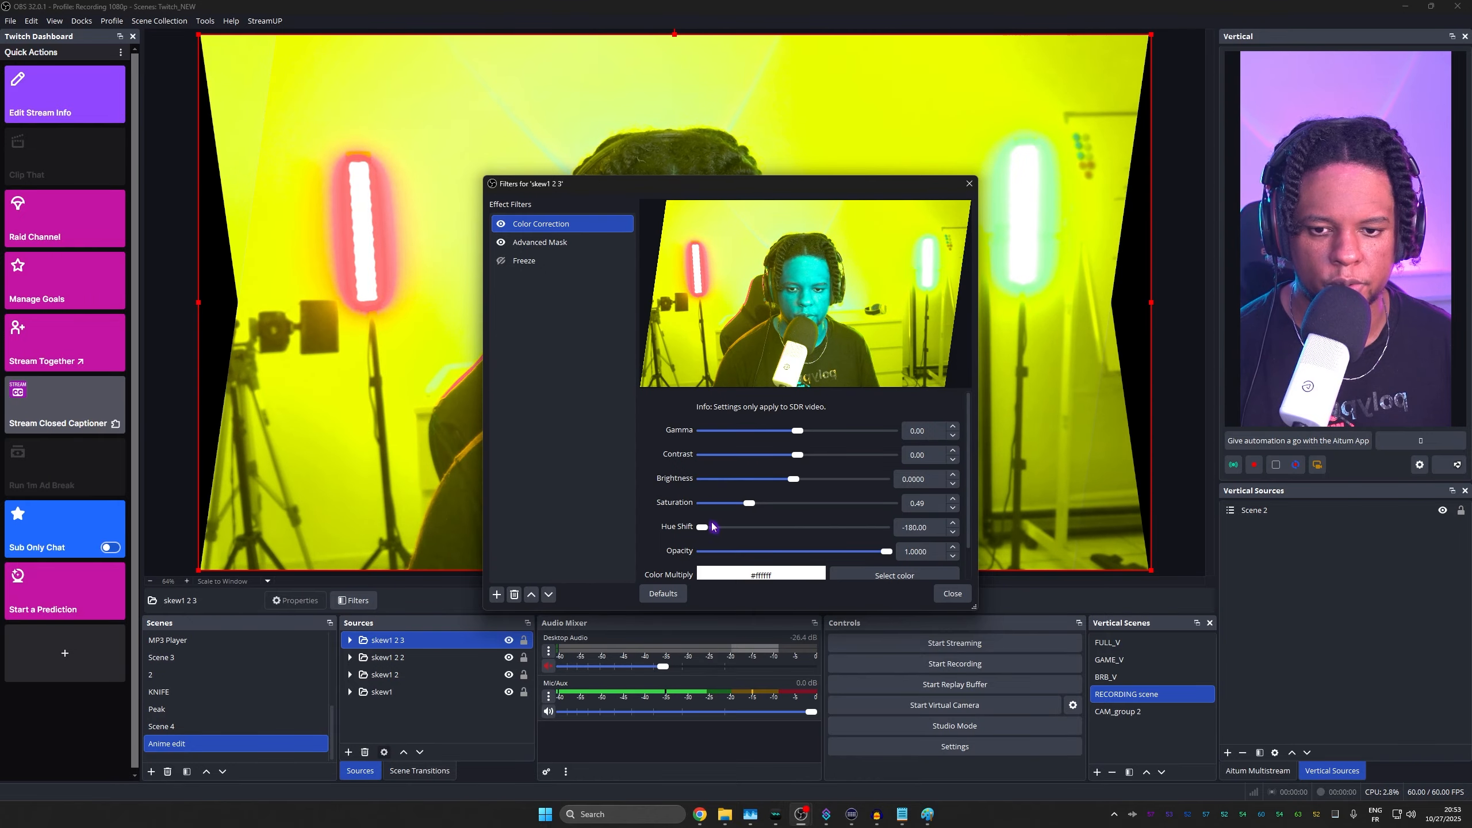
# In skew1 2 3's Color Correction, set the hue shift to about 108 and raise the saturation slightly
pyautogui.moveTo(702, 528); pyautogui.dragTo(848, 542)
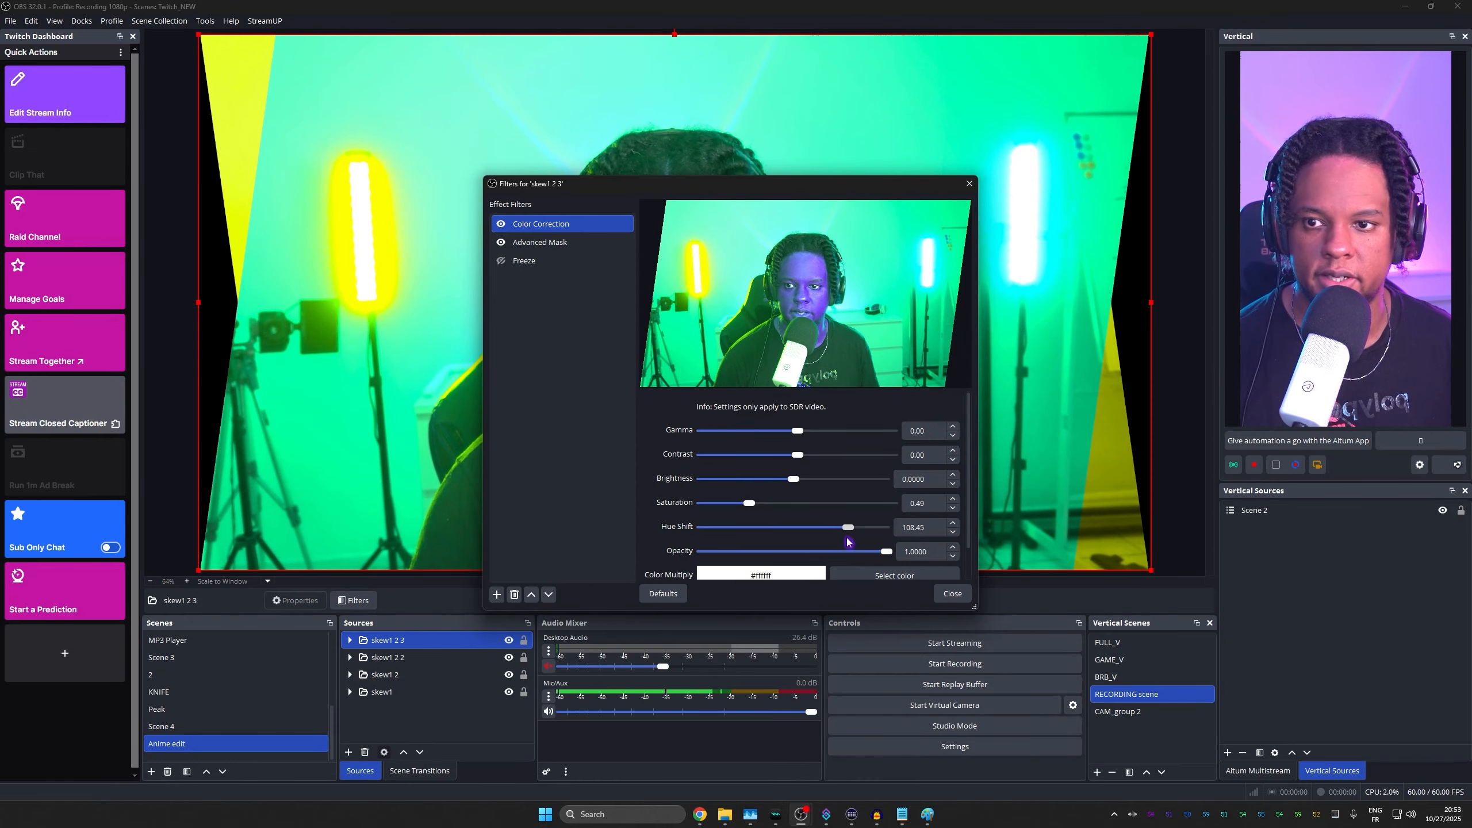
pyautogui.moveTo(749, 506); pyautogui.dragTo(779, 506)
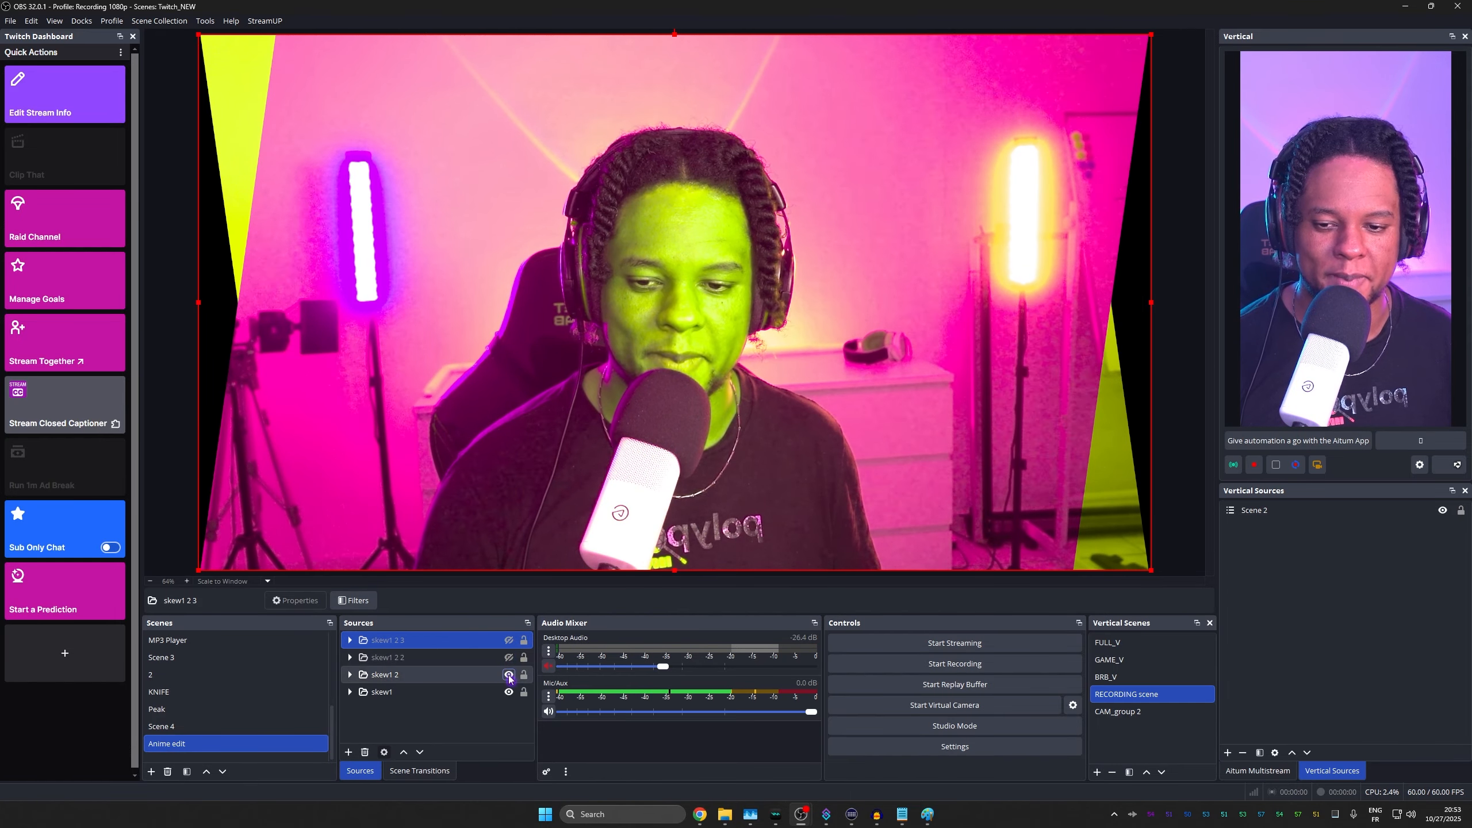
# Hide the remaining skew groups and show them one by one from skew1 up to skew1 2 3 to preview the color sequence
pyautogui.click(509, 676)
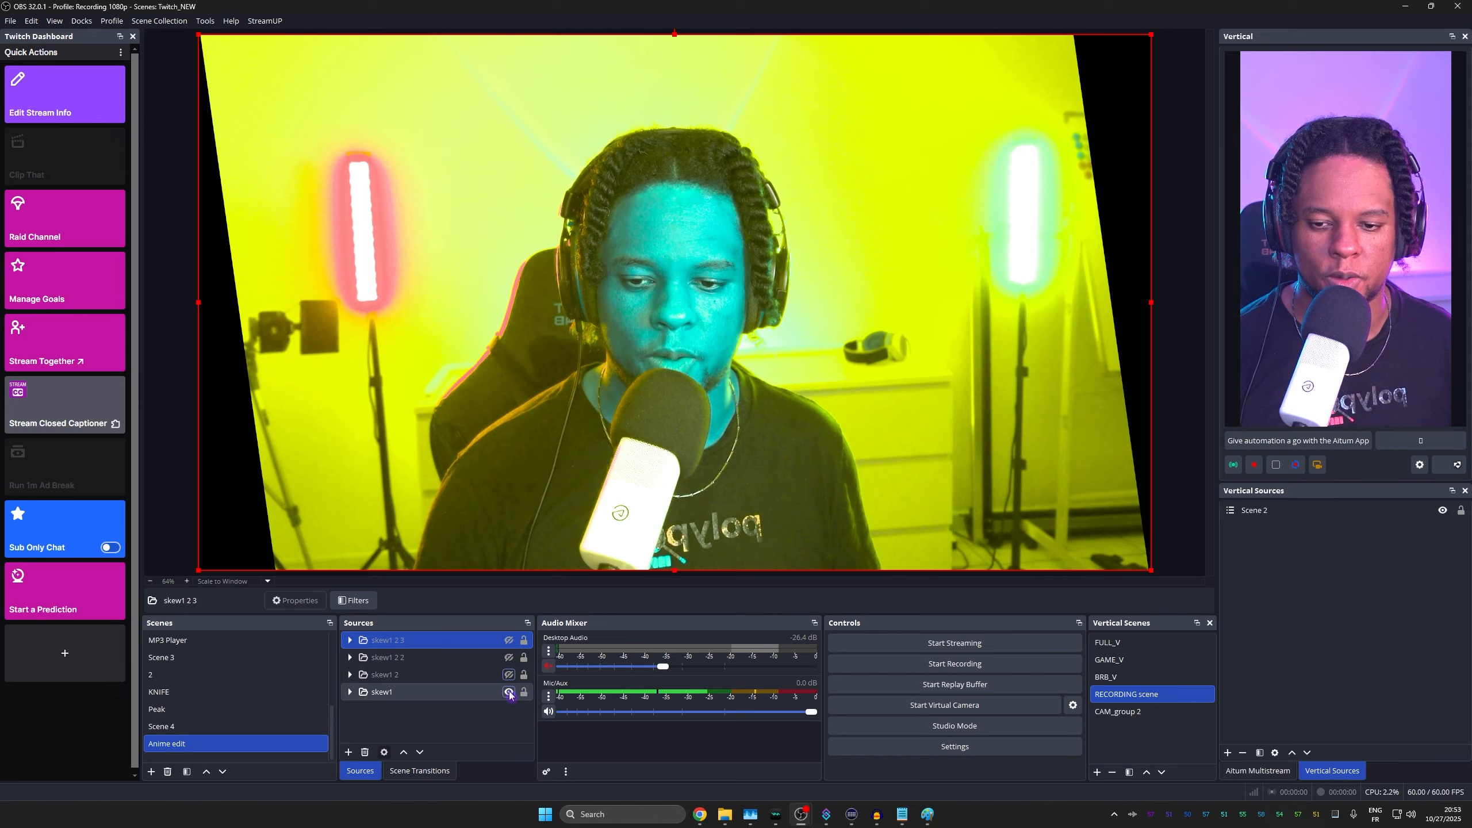
pyautogui.click(509, 693)
pyautogui.click(509, 693)
pyautogui.click(509, 675)
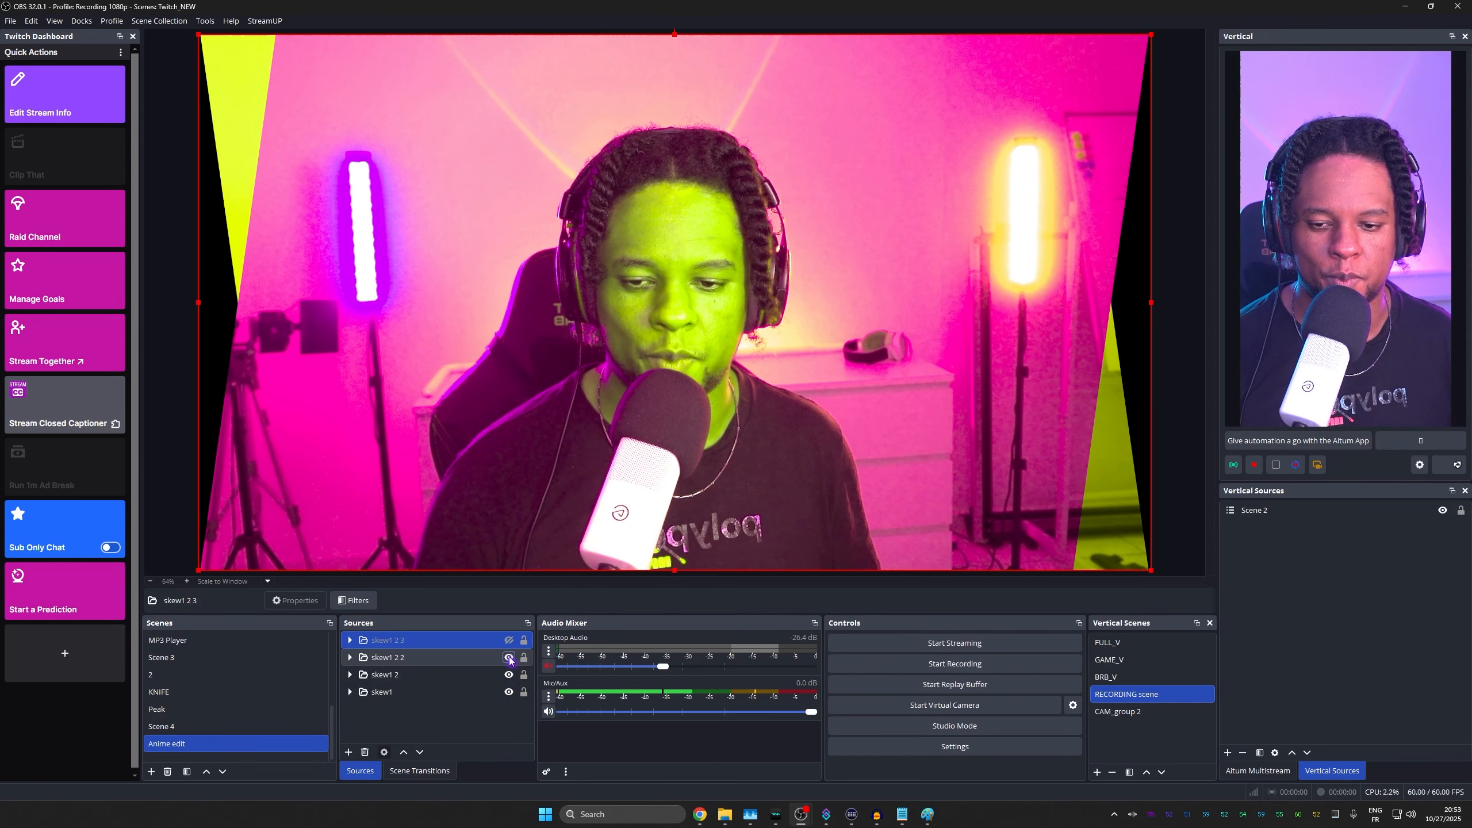
pyautogui.click(509, 658)
pyautogui.click(509, 640)
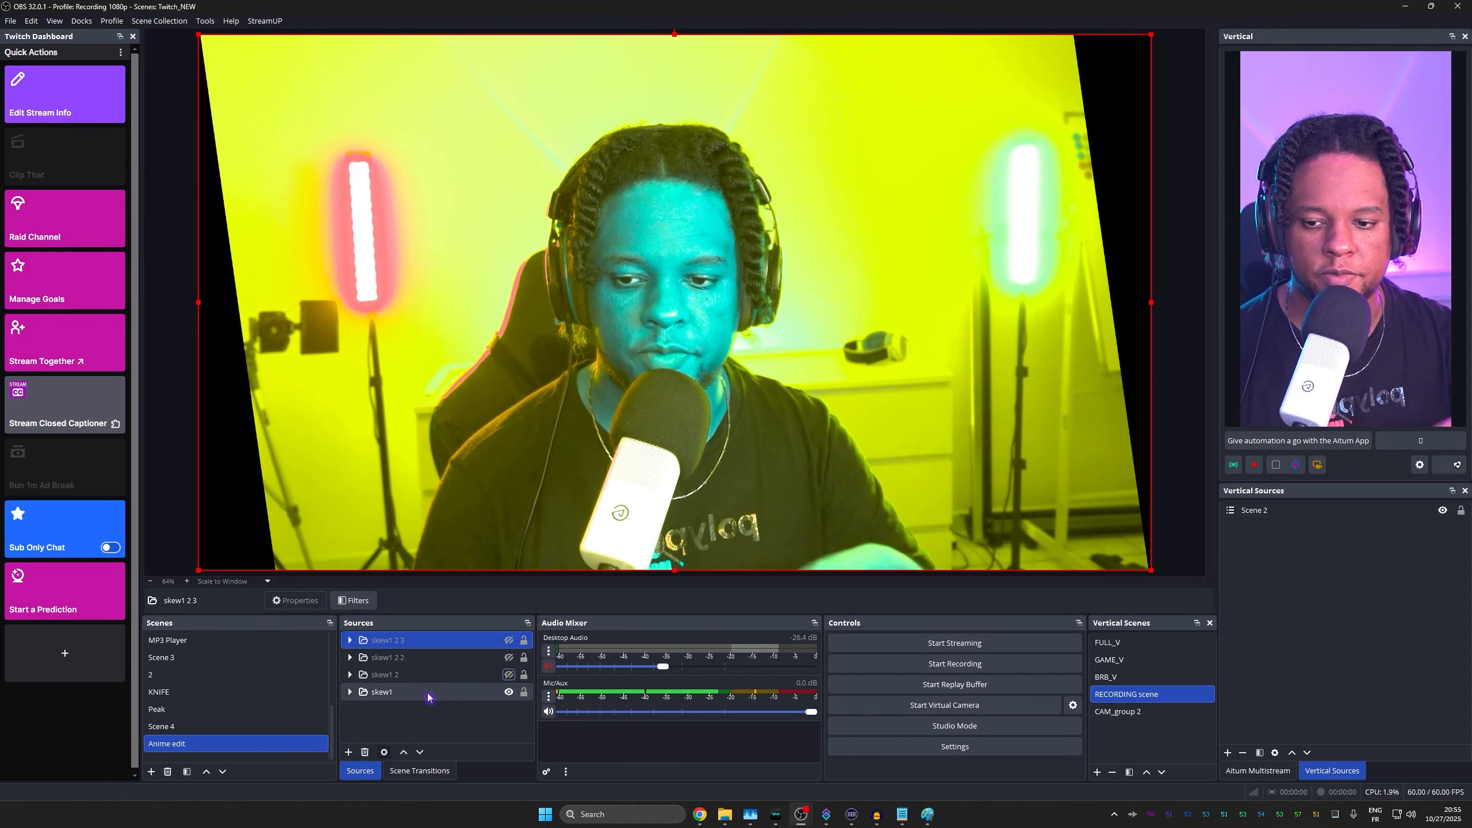
# Copy the CAM source inside the skew1 group and paste it into the scene as a reference outside any group
pyautogui.click(349, 693)
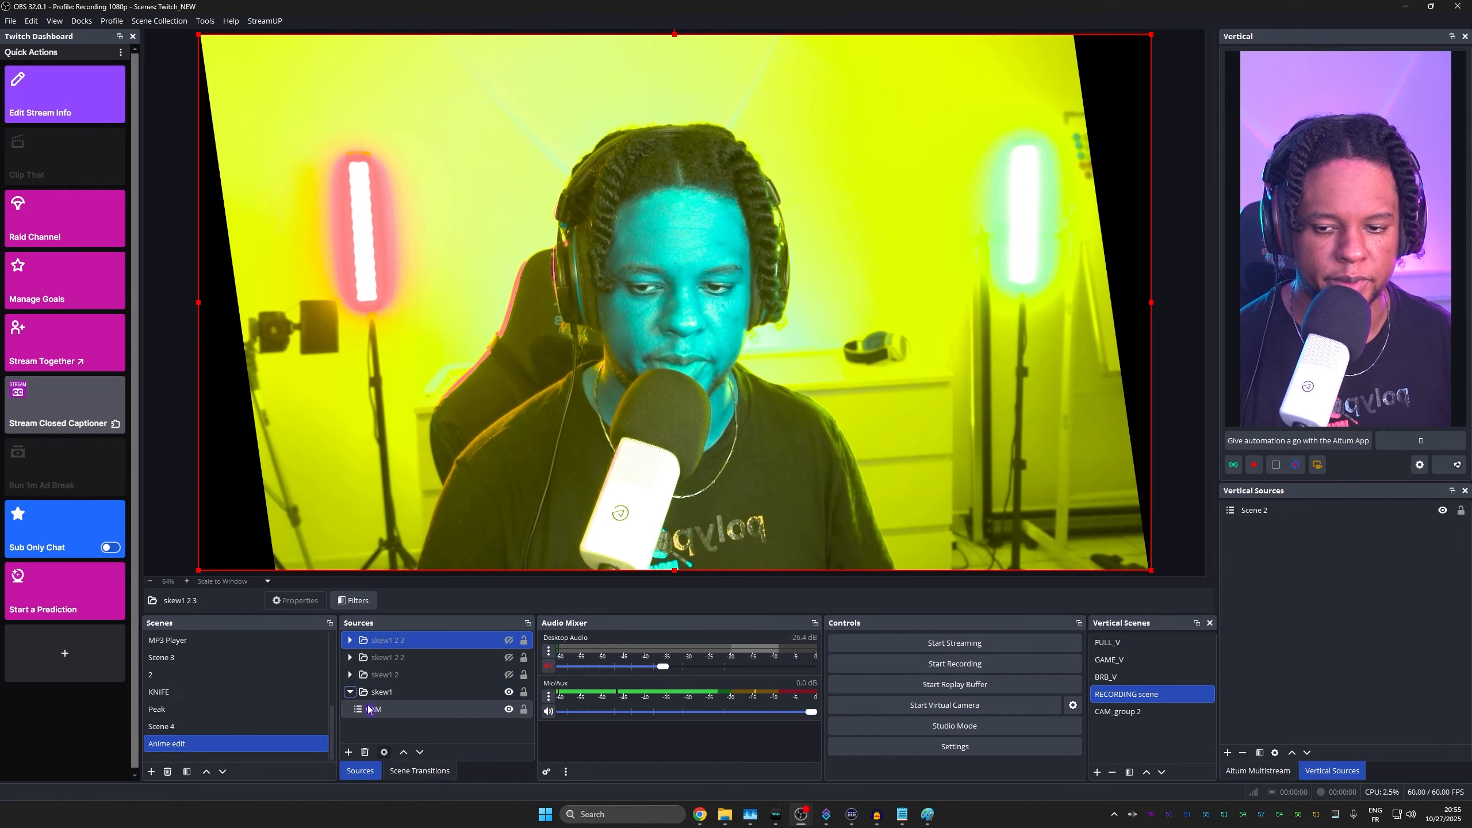
pyautogui.click(375, 710)
pyautogui.rightClick(378, 712)
pyautogui.click(411, 783)
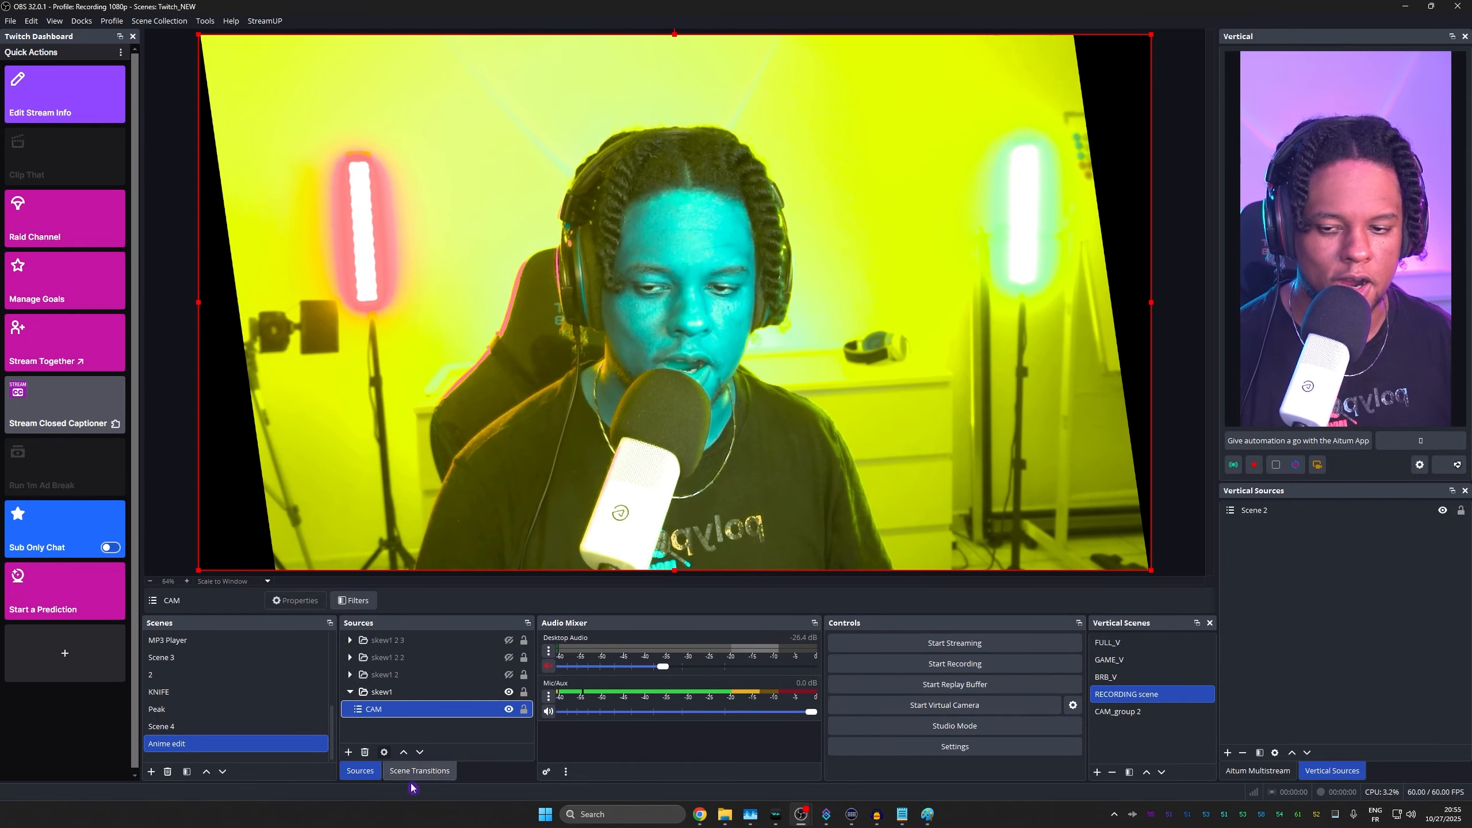
pyautogui.rightClick(387, 723)
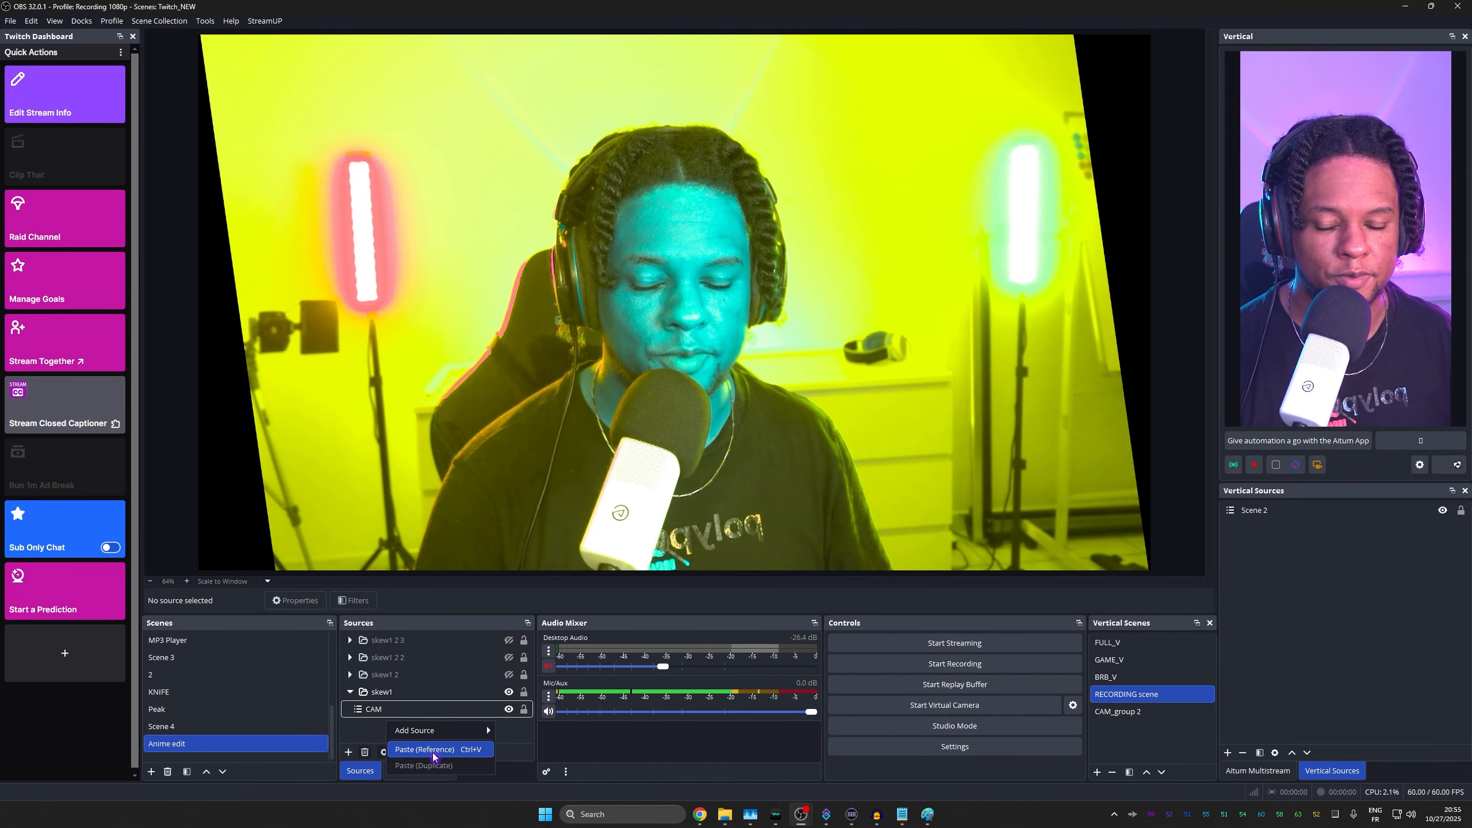
pyautogui.click(433, 753)
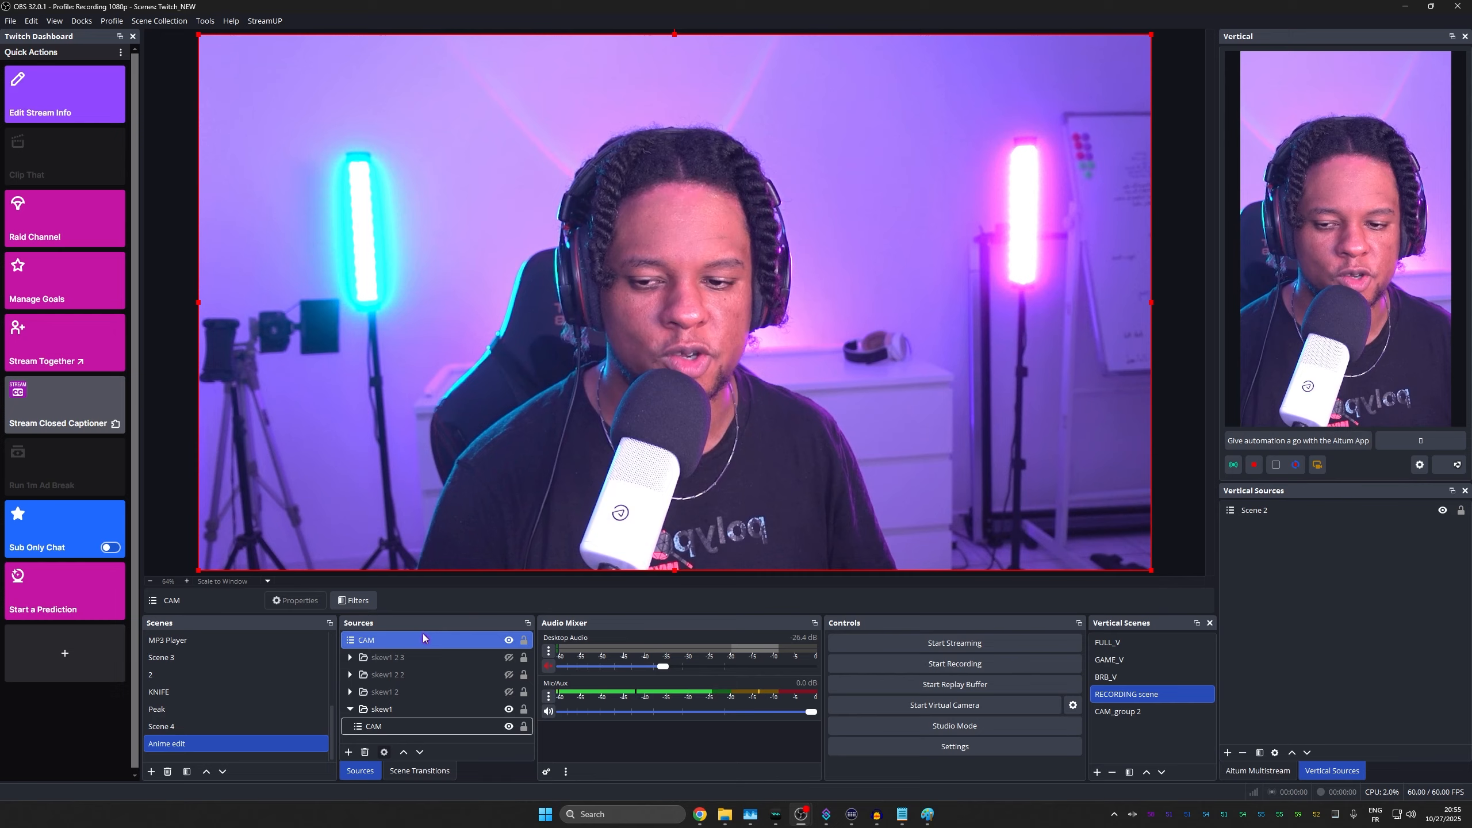
# Collapse skew1, move the pasted CAM source below all the skew groups, and hide skew1
pyautogui.click(350, 710)
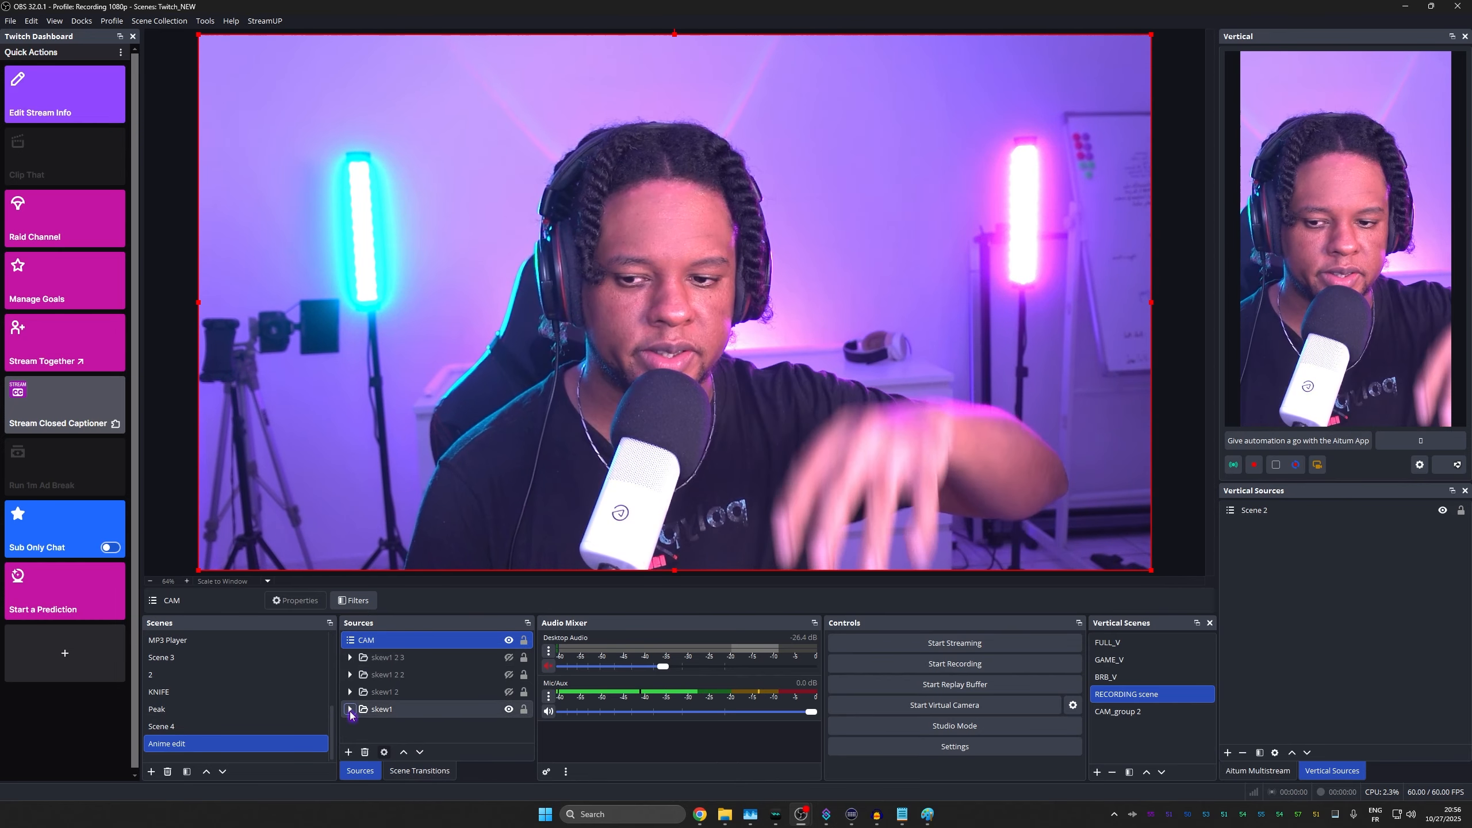
pyautogui.moveTo(371, 640); pyautogui.dragTo(410, 740)
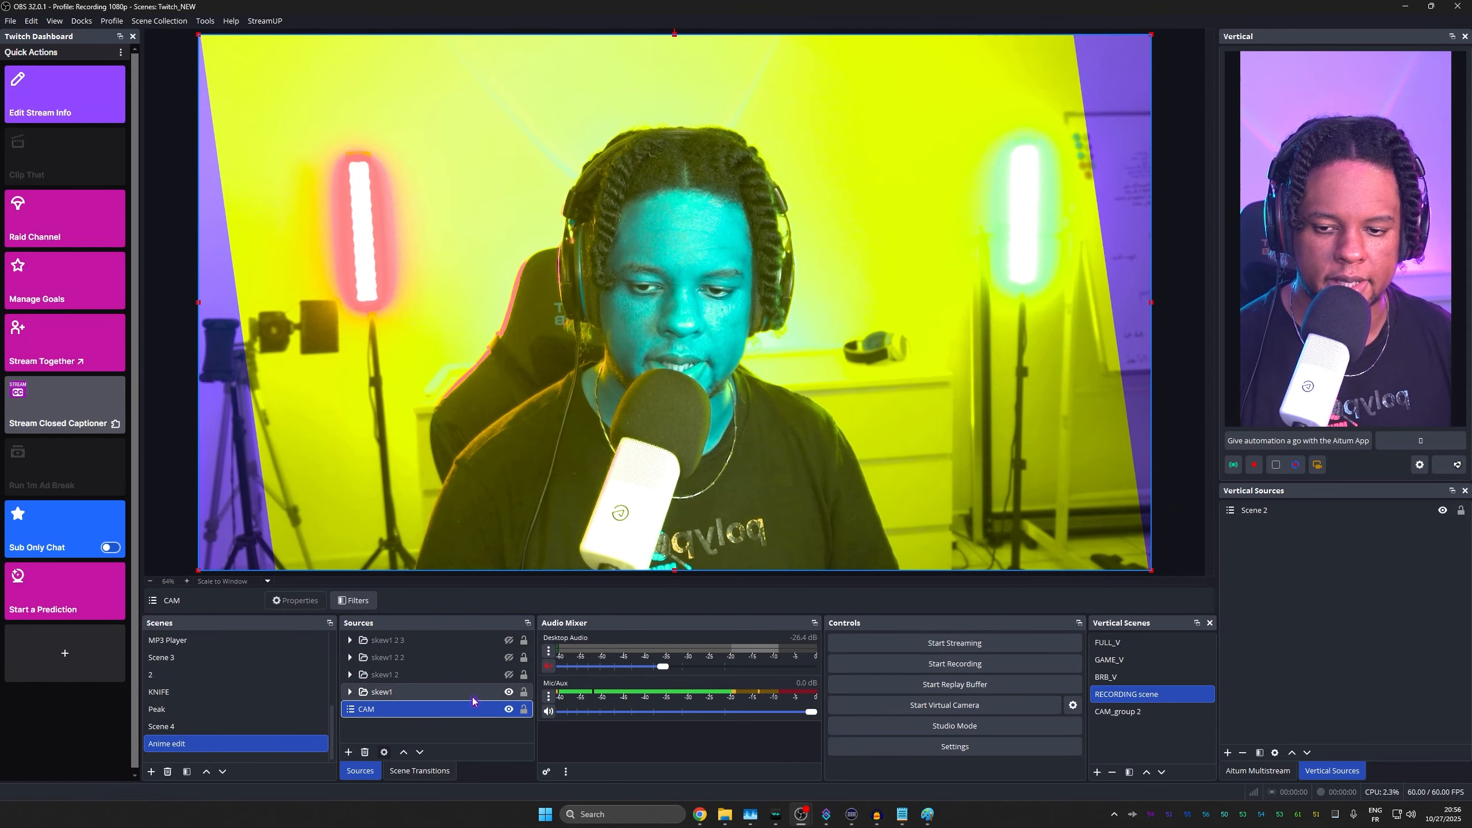
pyautogui.click(509, 692)
# Put the CAM source into a new group named intro and collapse it
pyautogui.rightClick(391, 712)
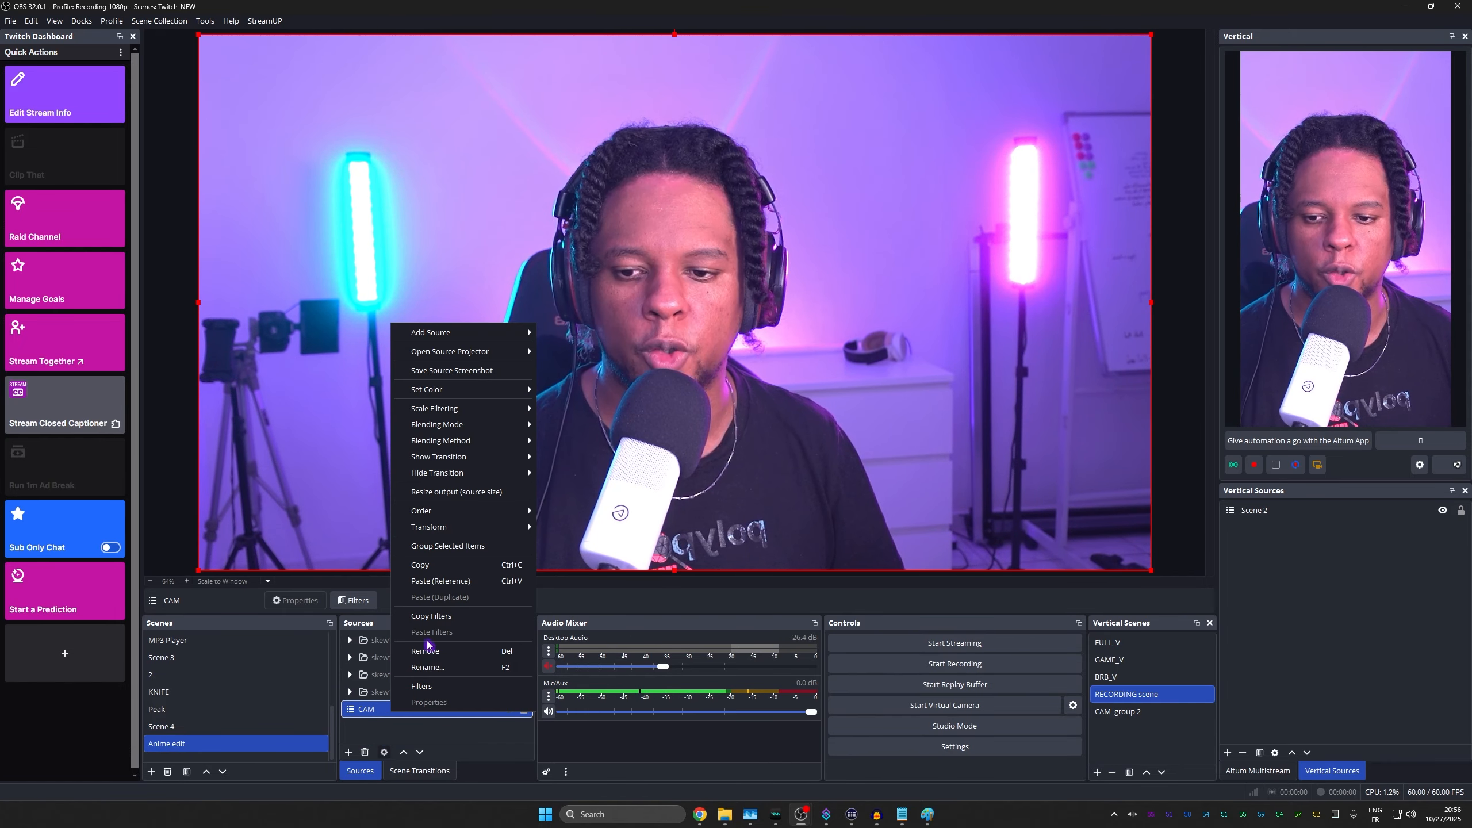
pyautogui.click(442, 546)
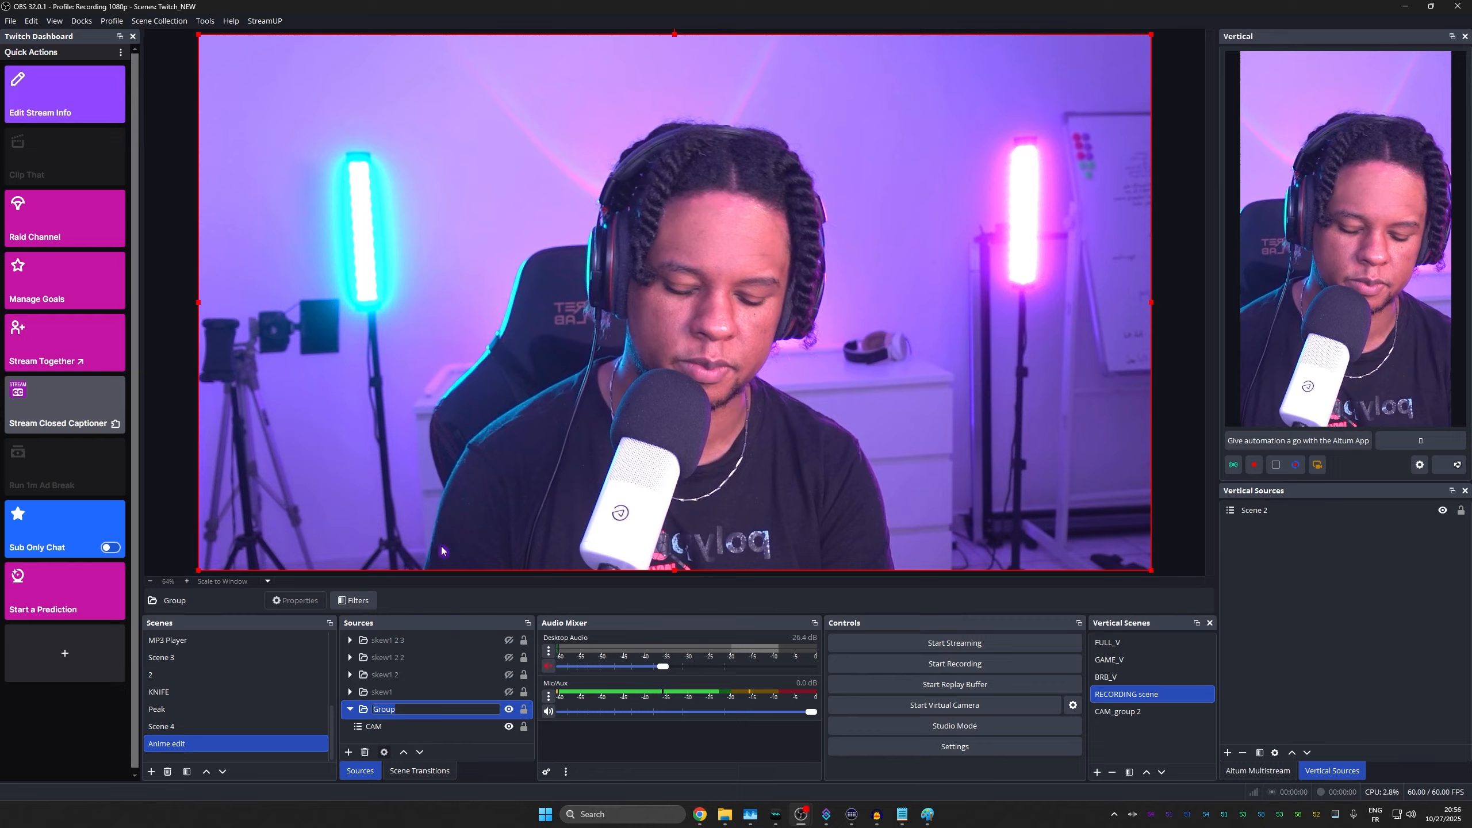
pyautogui.write('intro')
pyautogui.press('Return')
pyautogui.click(349, 709)
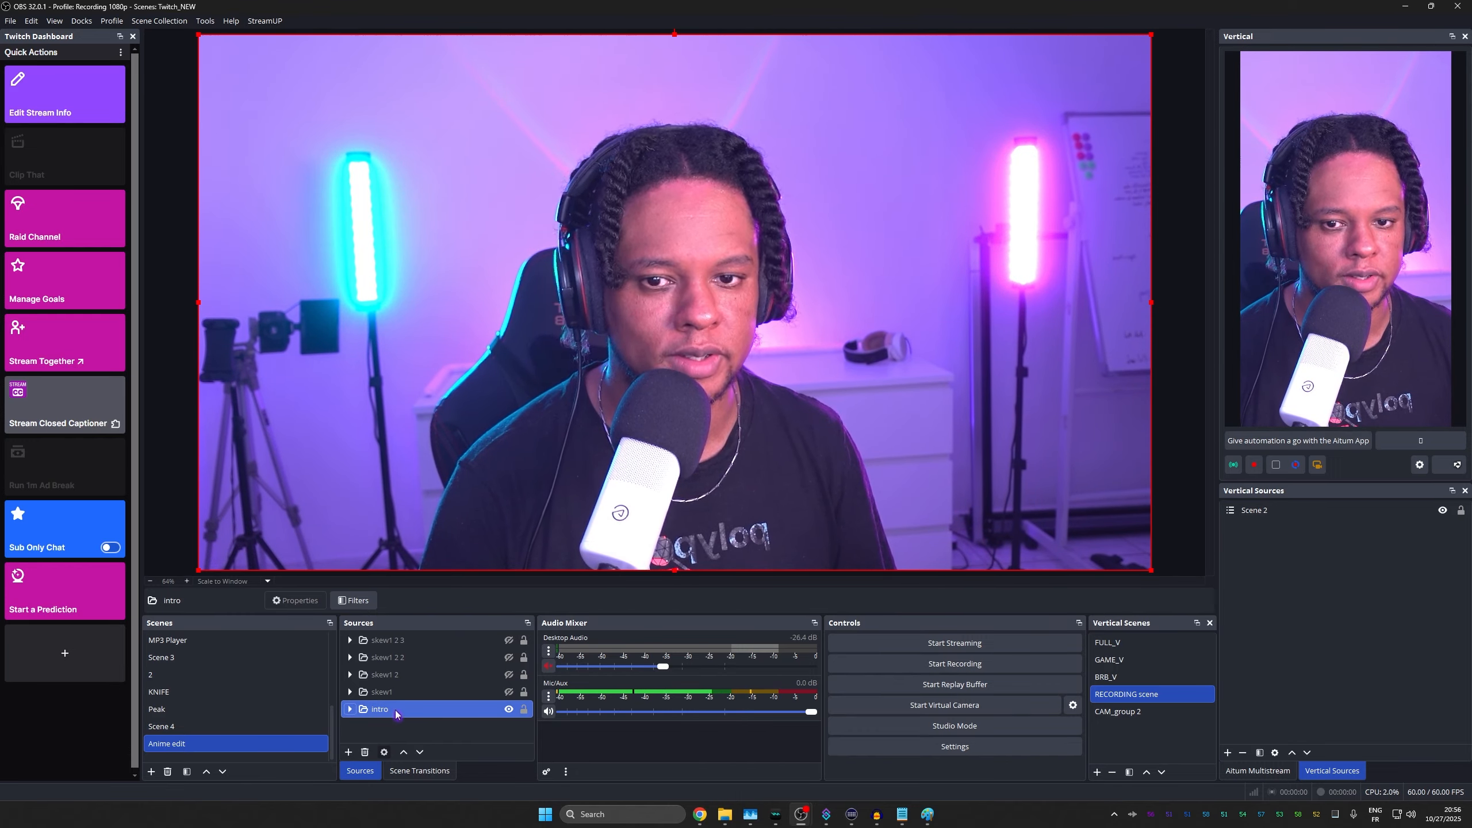
# Add a User-defined shader filter to the intro group and set it to load its shader text from a file
pyautogui.click(355, 601)
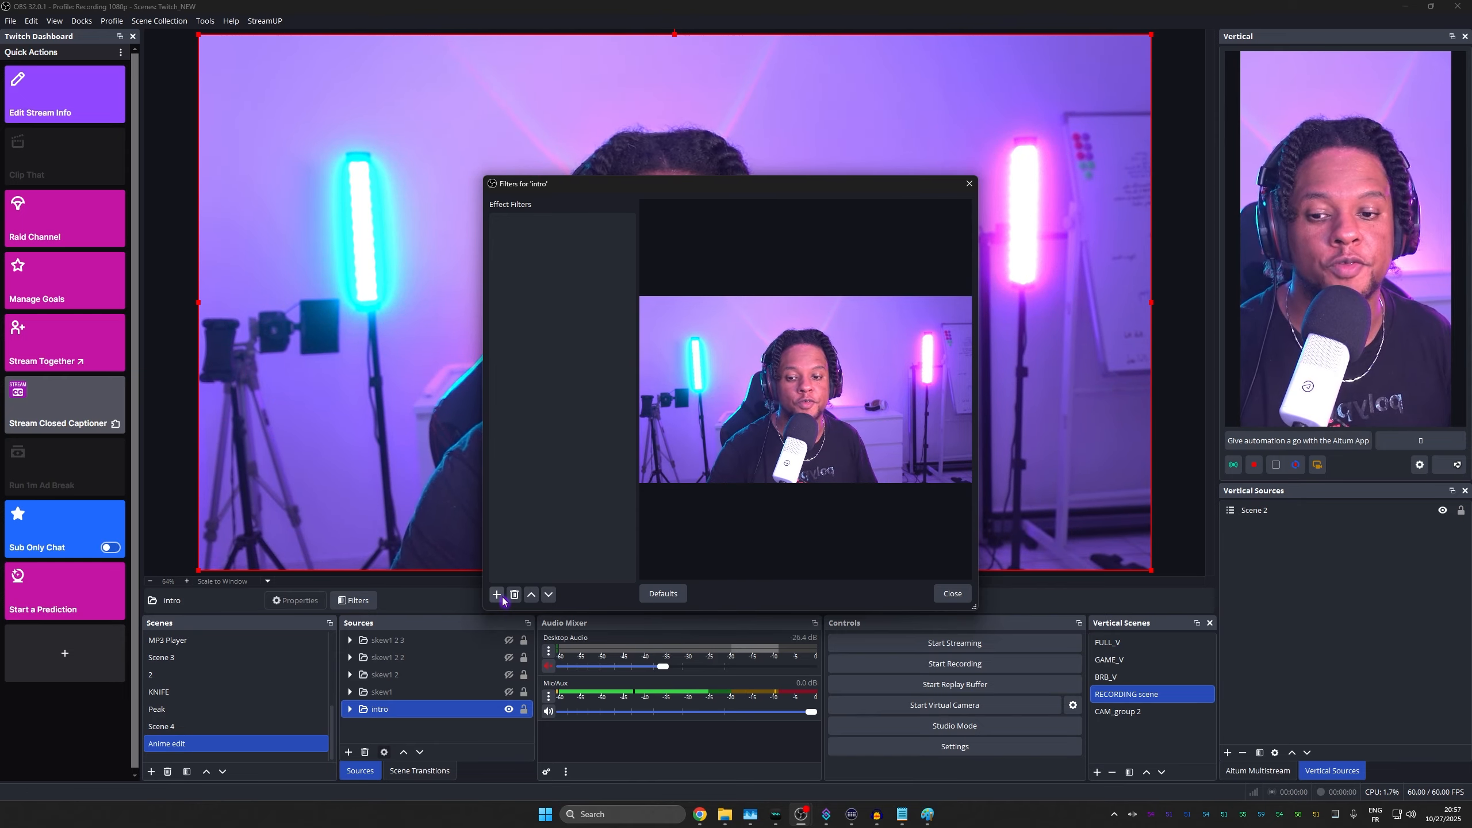
pyautogui.click(497, 594)
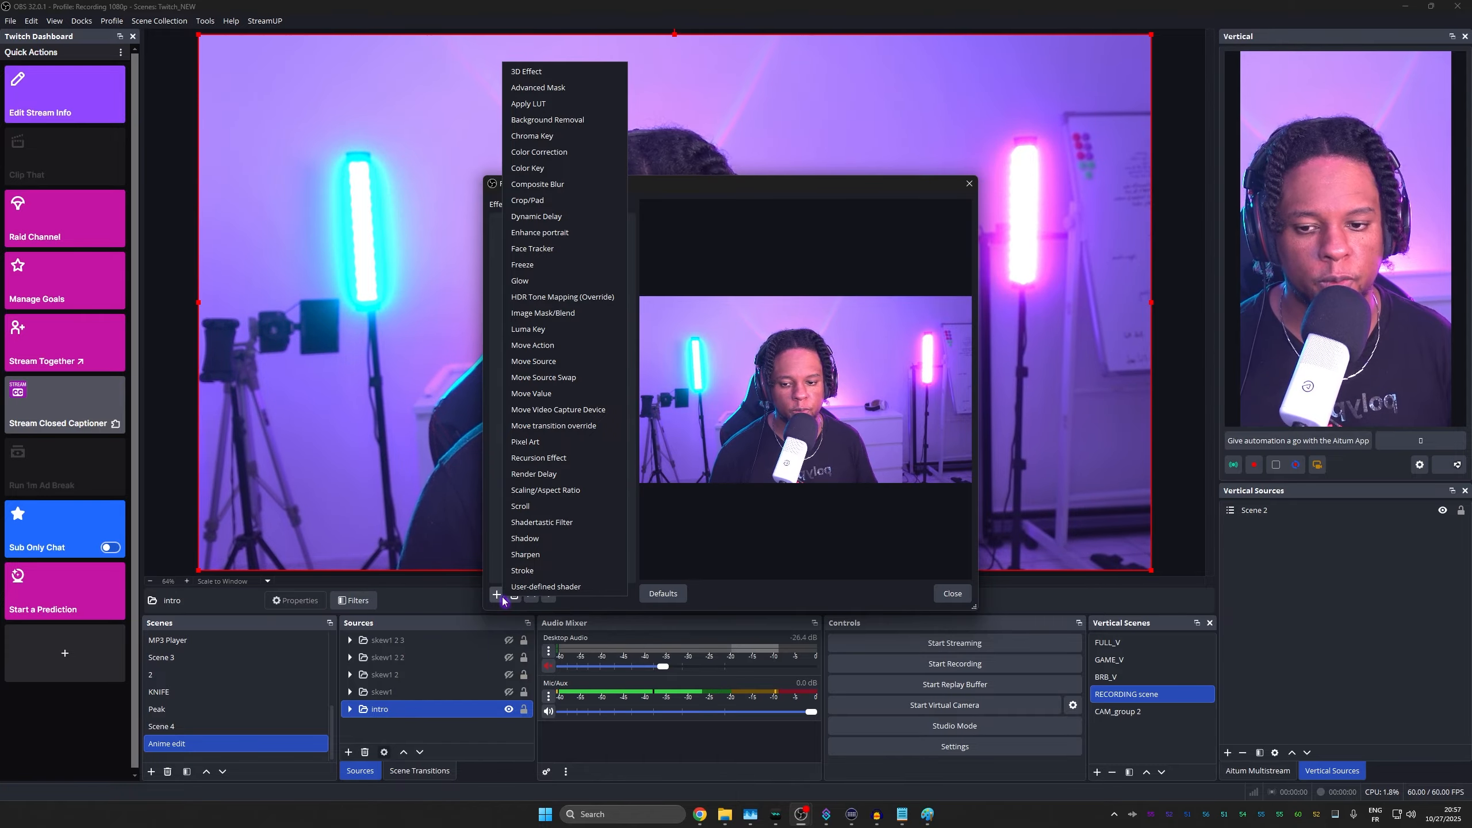
pyautogui.click(547, 586)
pyautogui.press('Return')
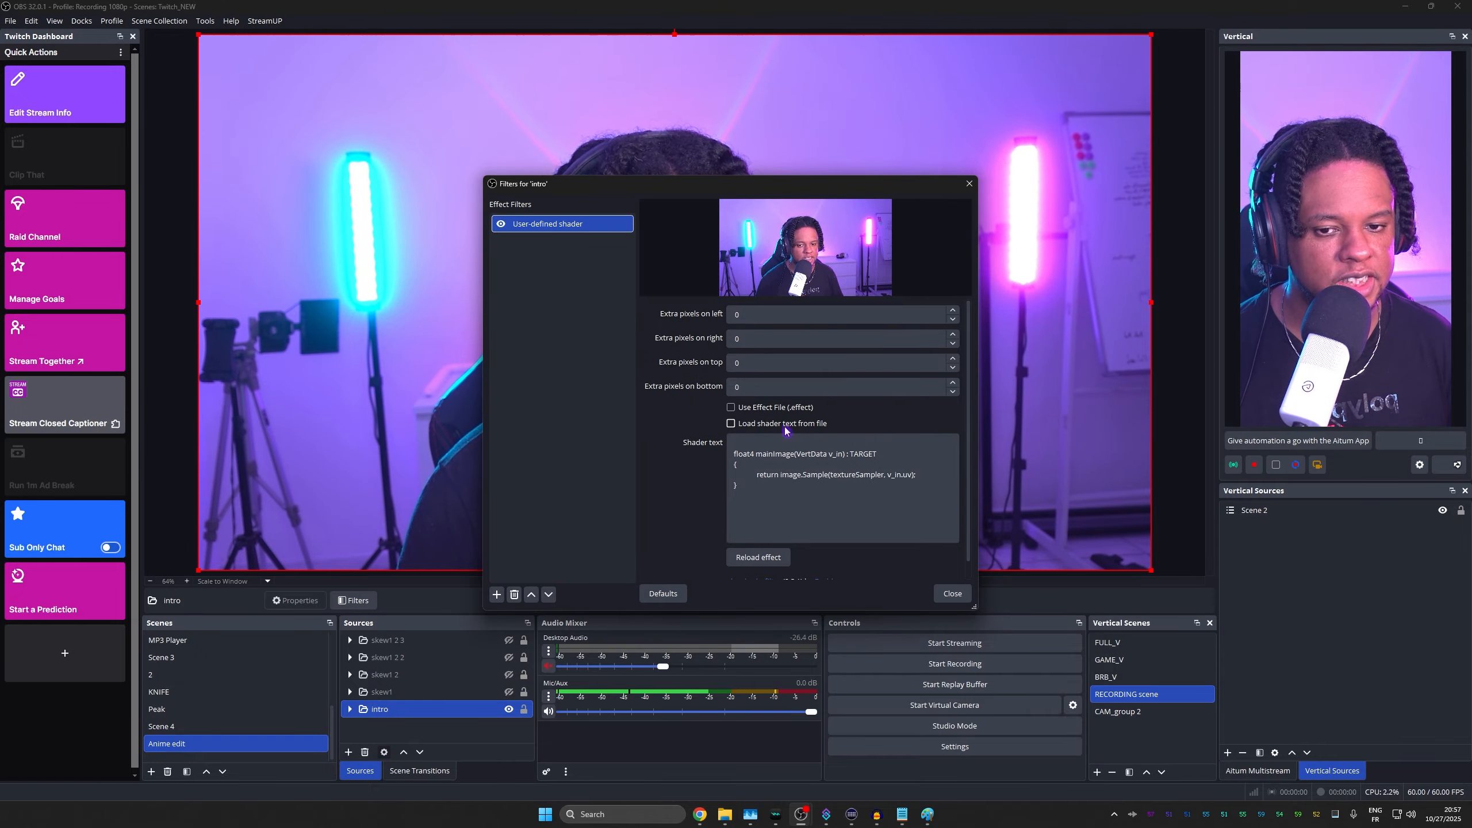
pyautogui.click(732, 424)
pyautogui.click(944, 444)
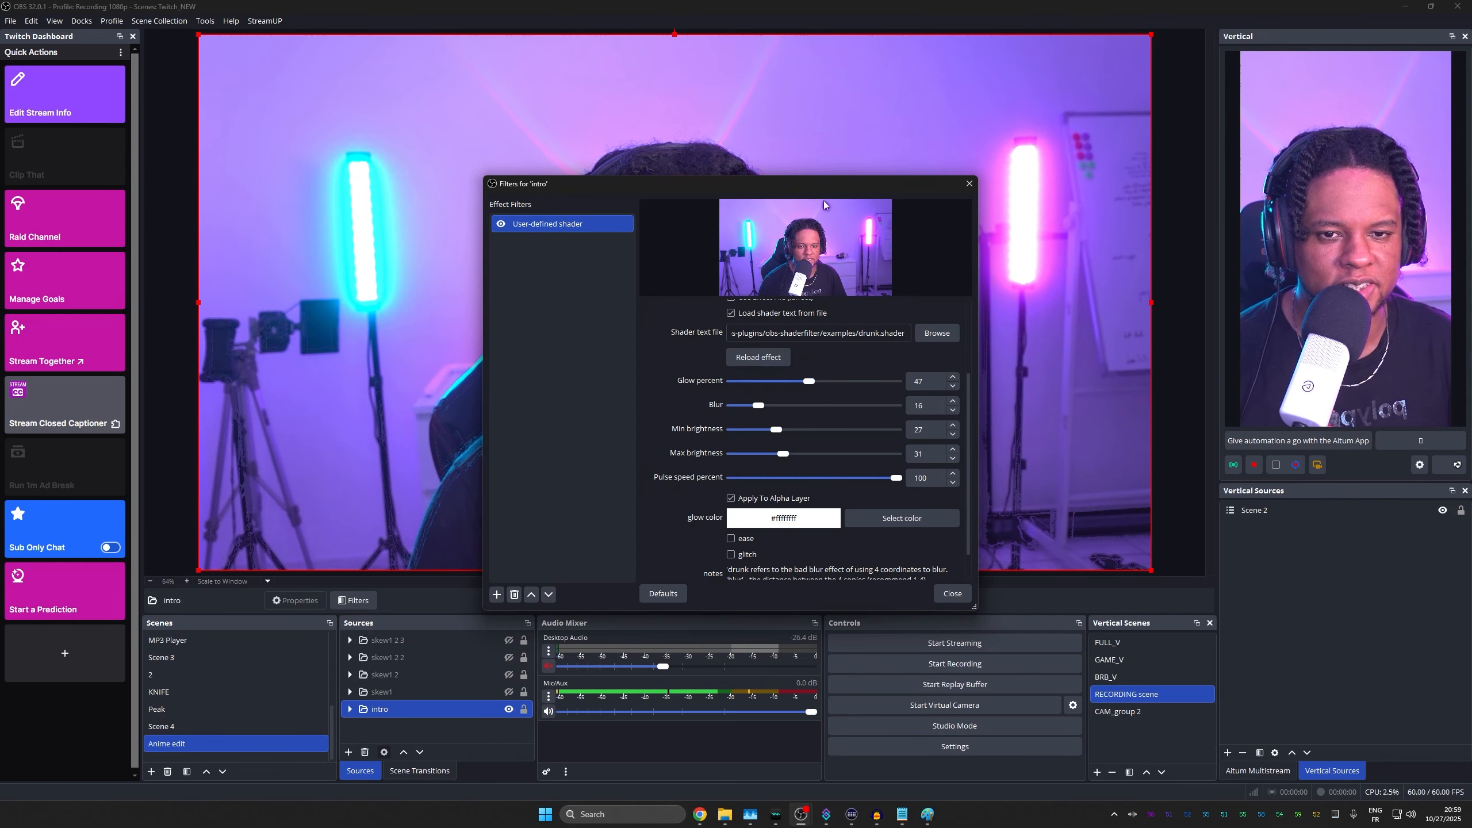
# Load the ripple.shader example into the intro filter, move the filter window aside to check the effect, and close it
pyautogui.moveTo(897, 188); pyautogui.dragTo(765, 469)
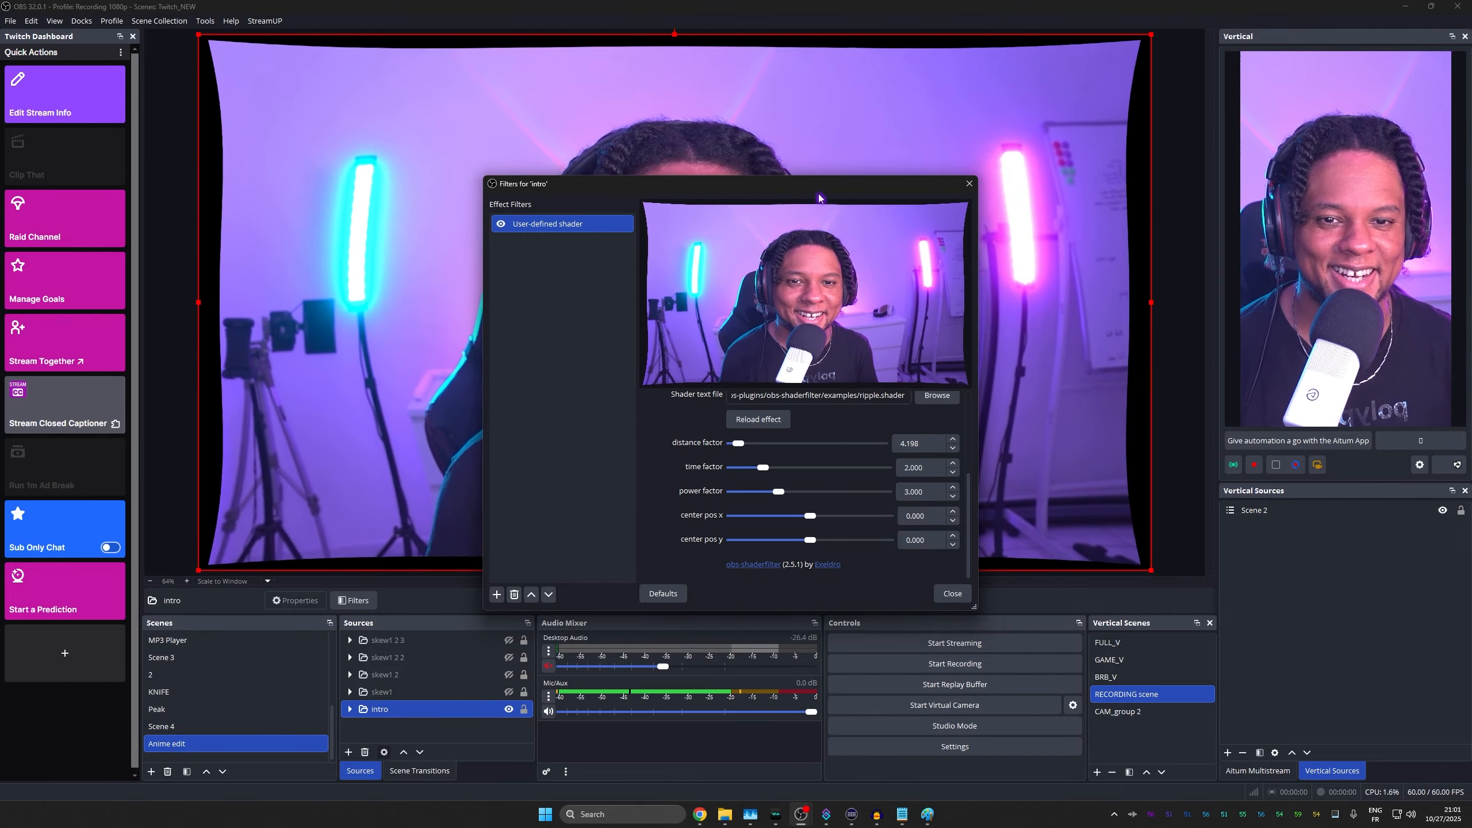
pyautogui.moveTo(822, 189); pyautogui.dragTo(384, 359)
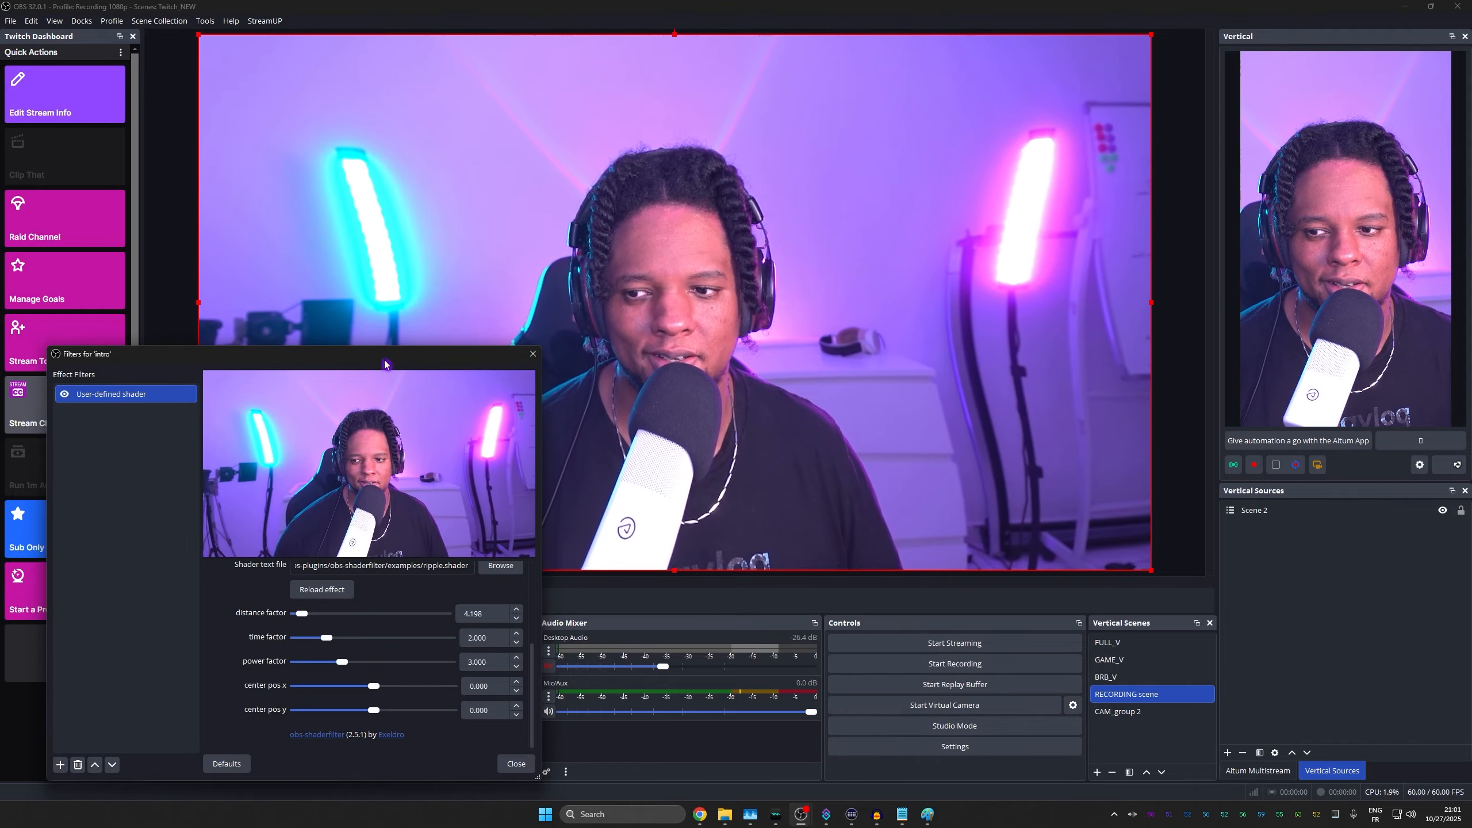
pyautogui.moveTo(384, 359); pyautogui.dragTo(432, 346)
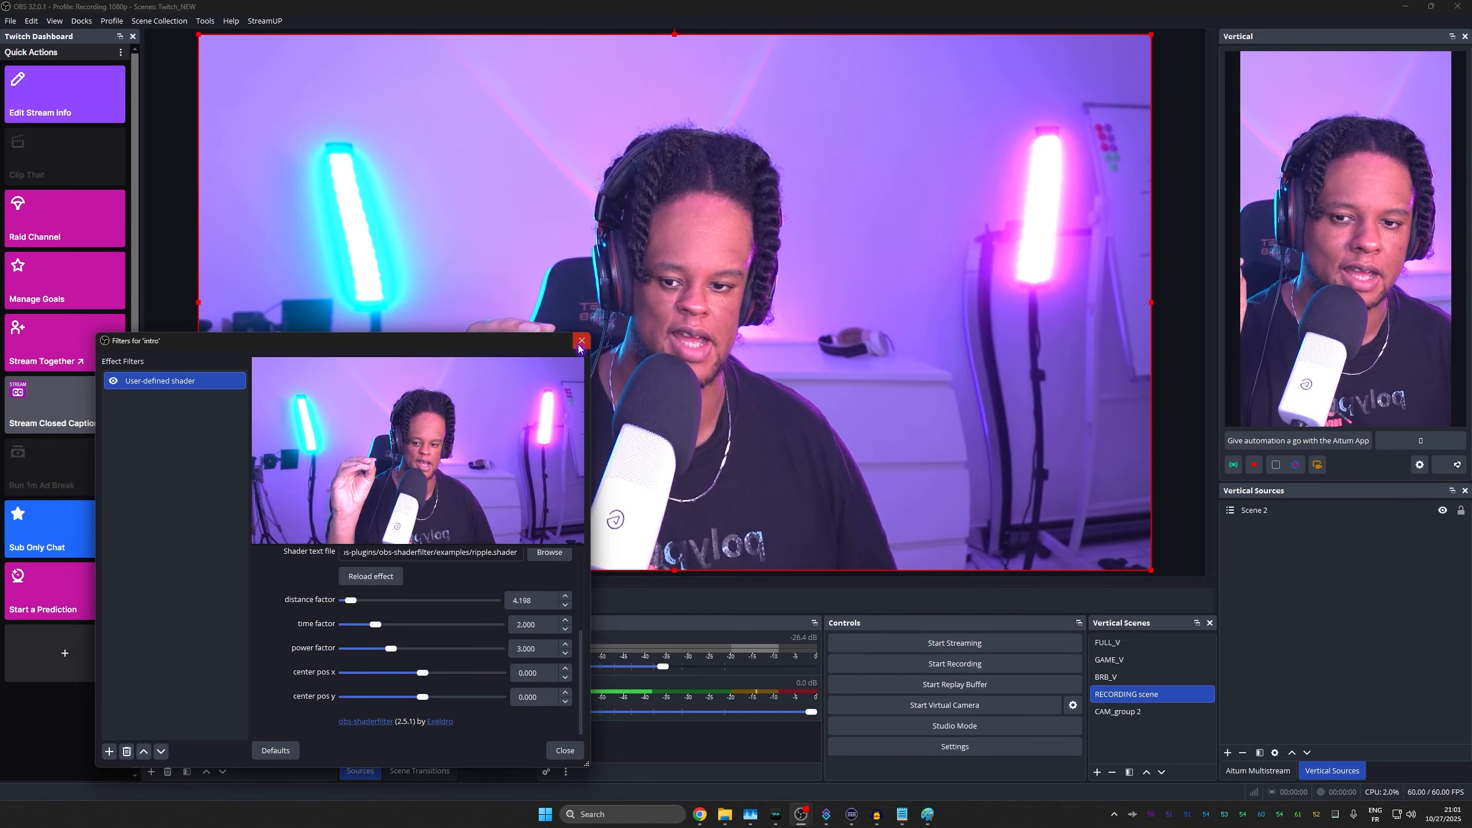
pyautogui.click(581, 341)
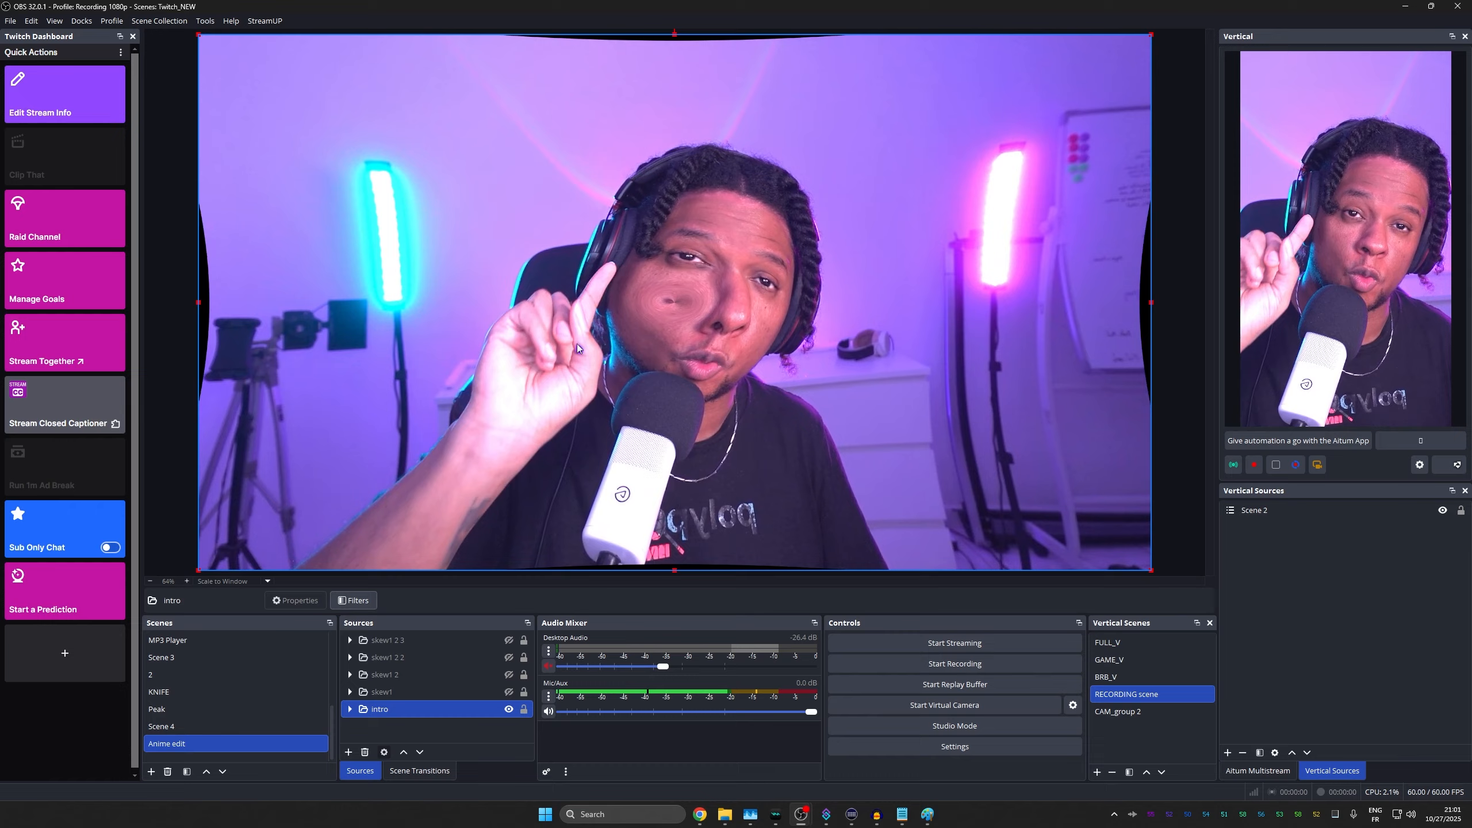
# Check the intro timing in the Notepad notes and give the intro group a Fade show transition of 1000 ms
pyautogui.click(397, 727)
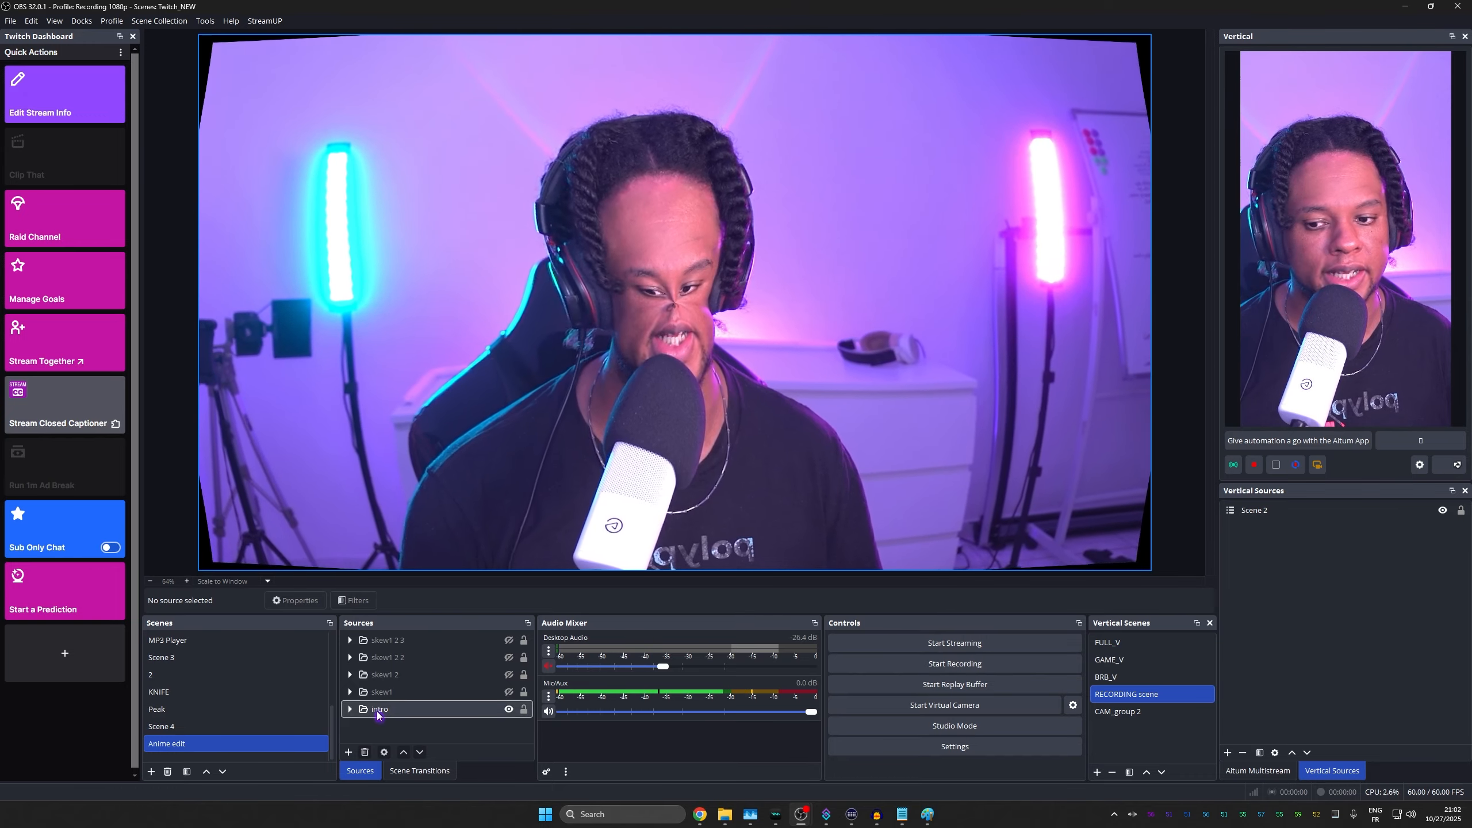
pyautogui.rightClick(377, 712)
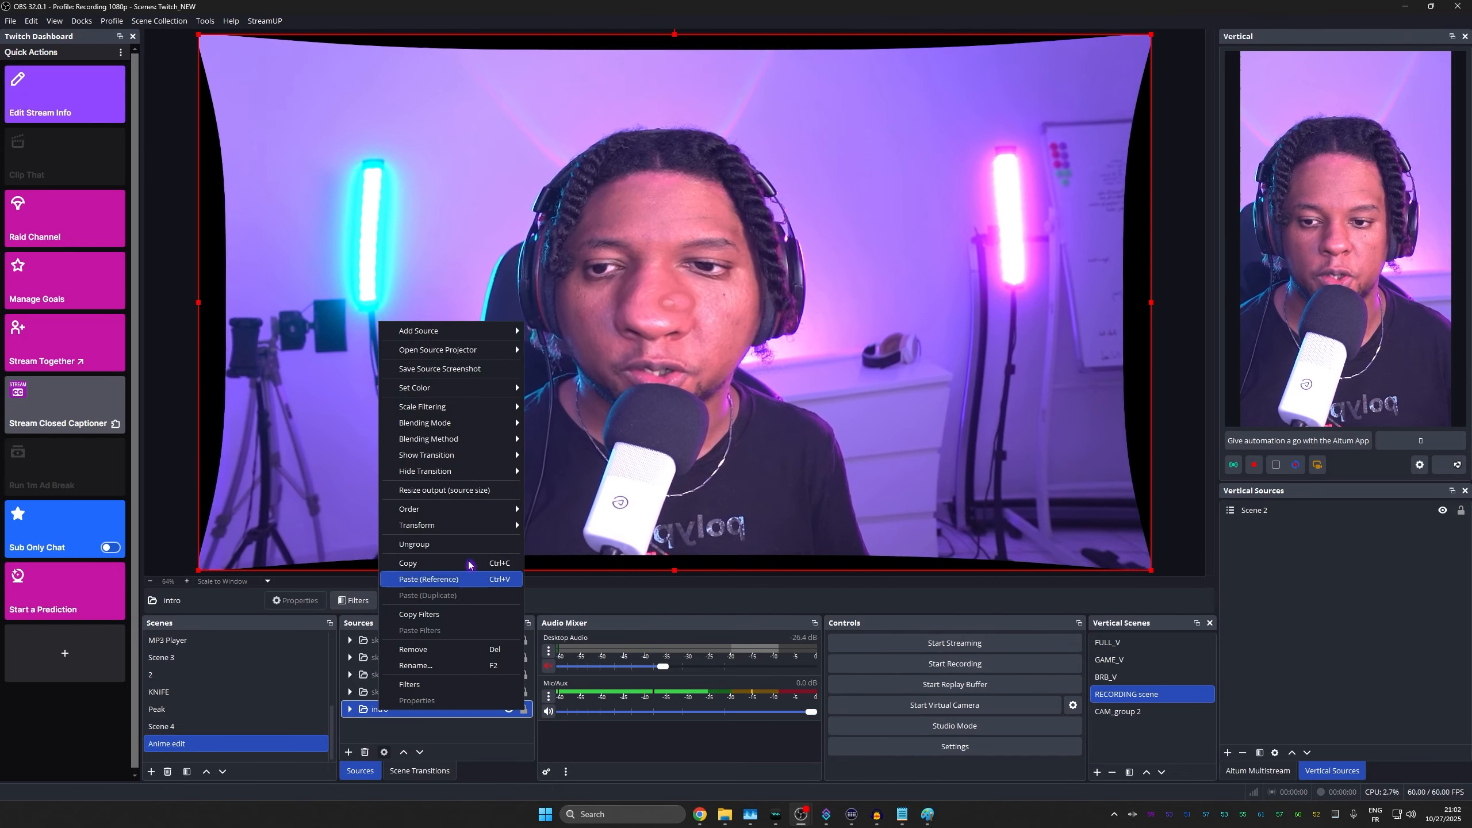
pyautogui.moveTo(426, 457)
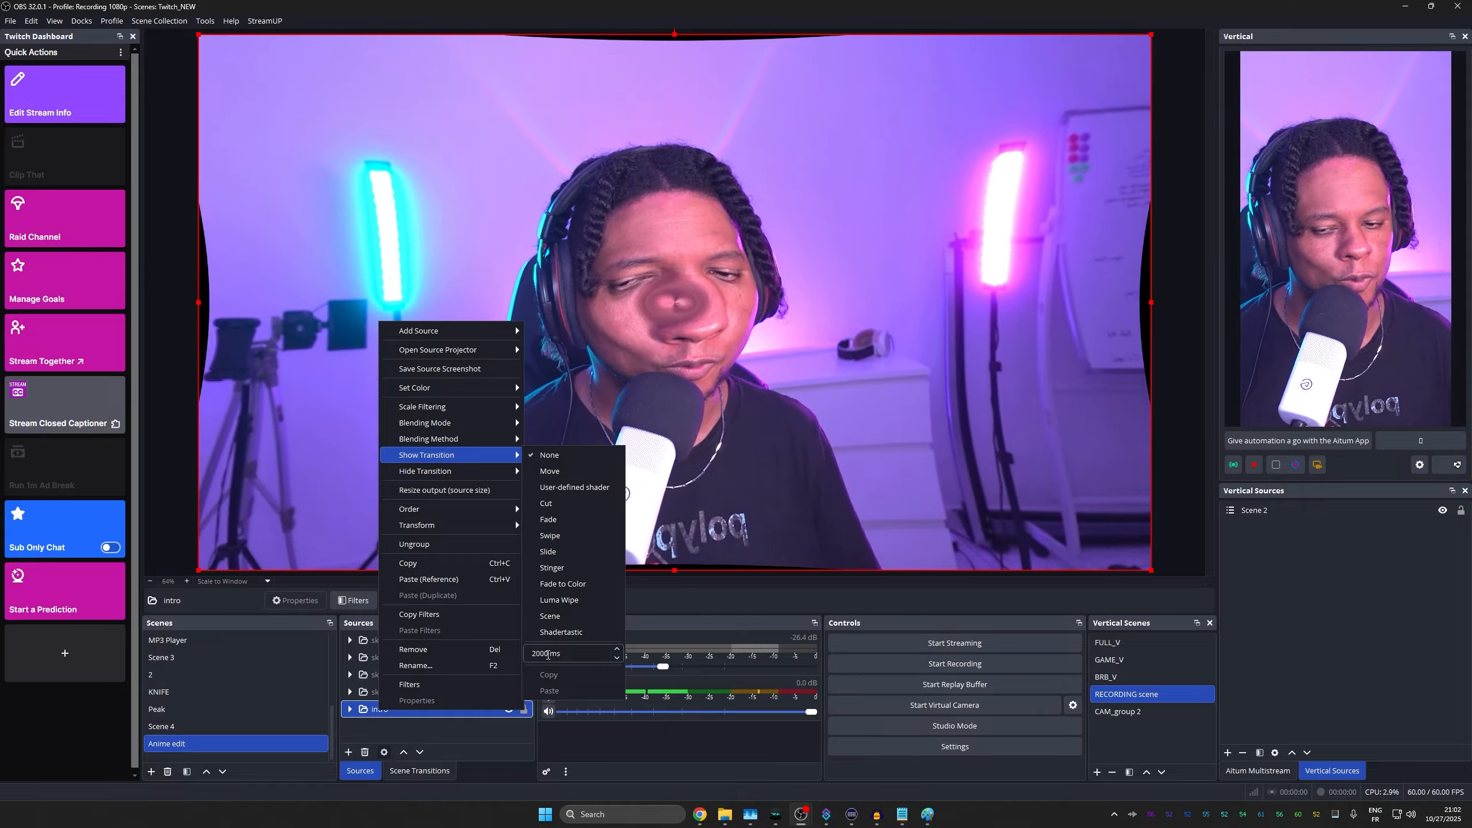
pyautogui.click(902, 815)
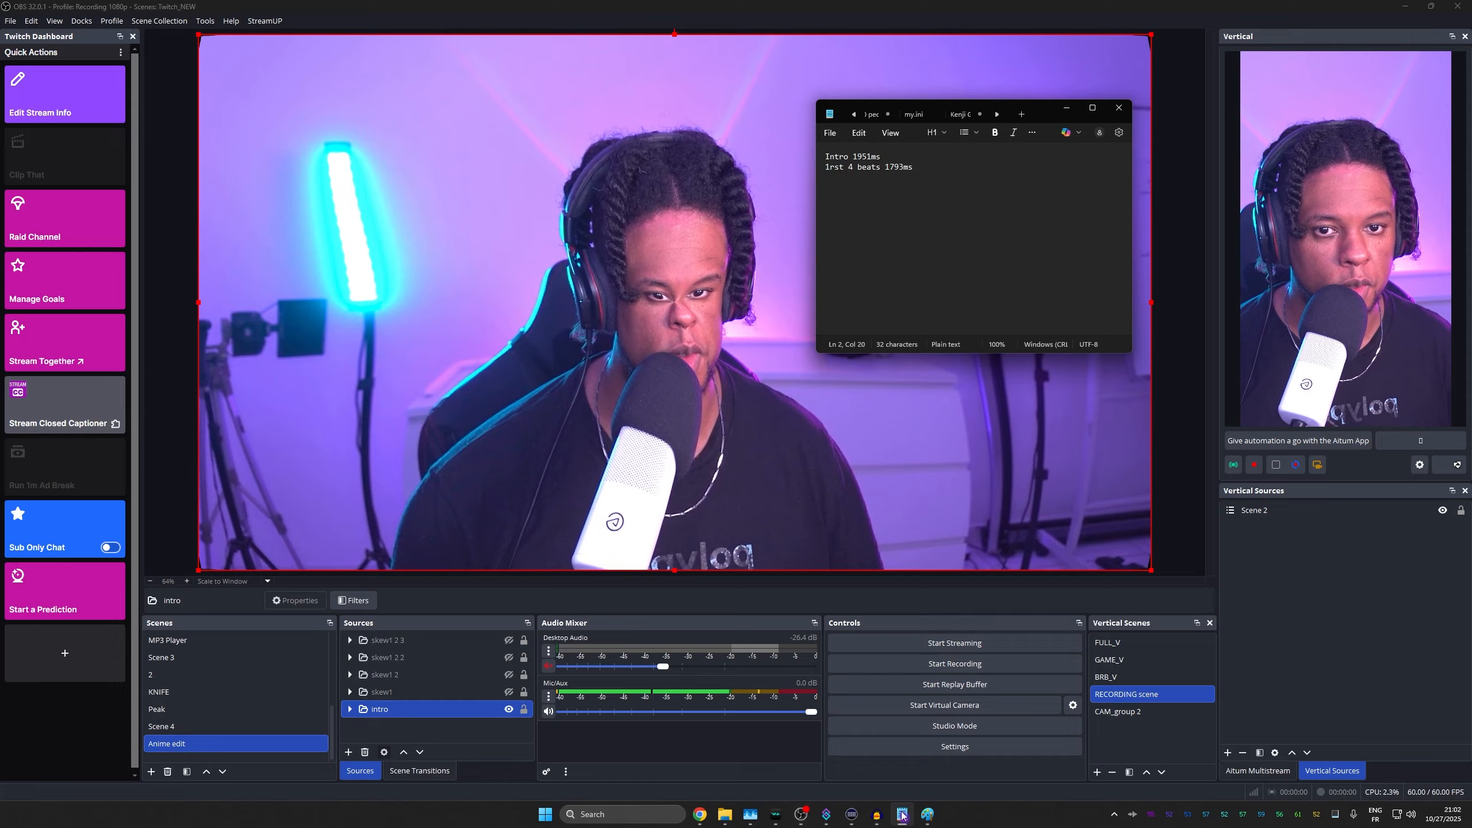
pyautogui.click(902, 815)
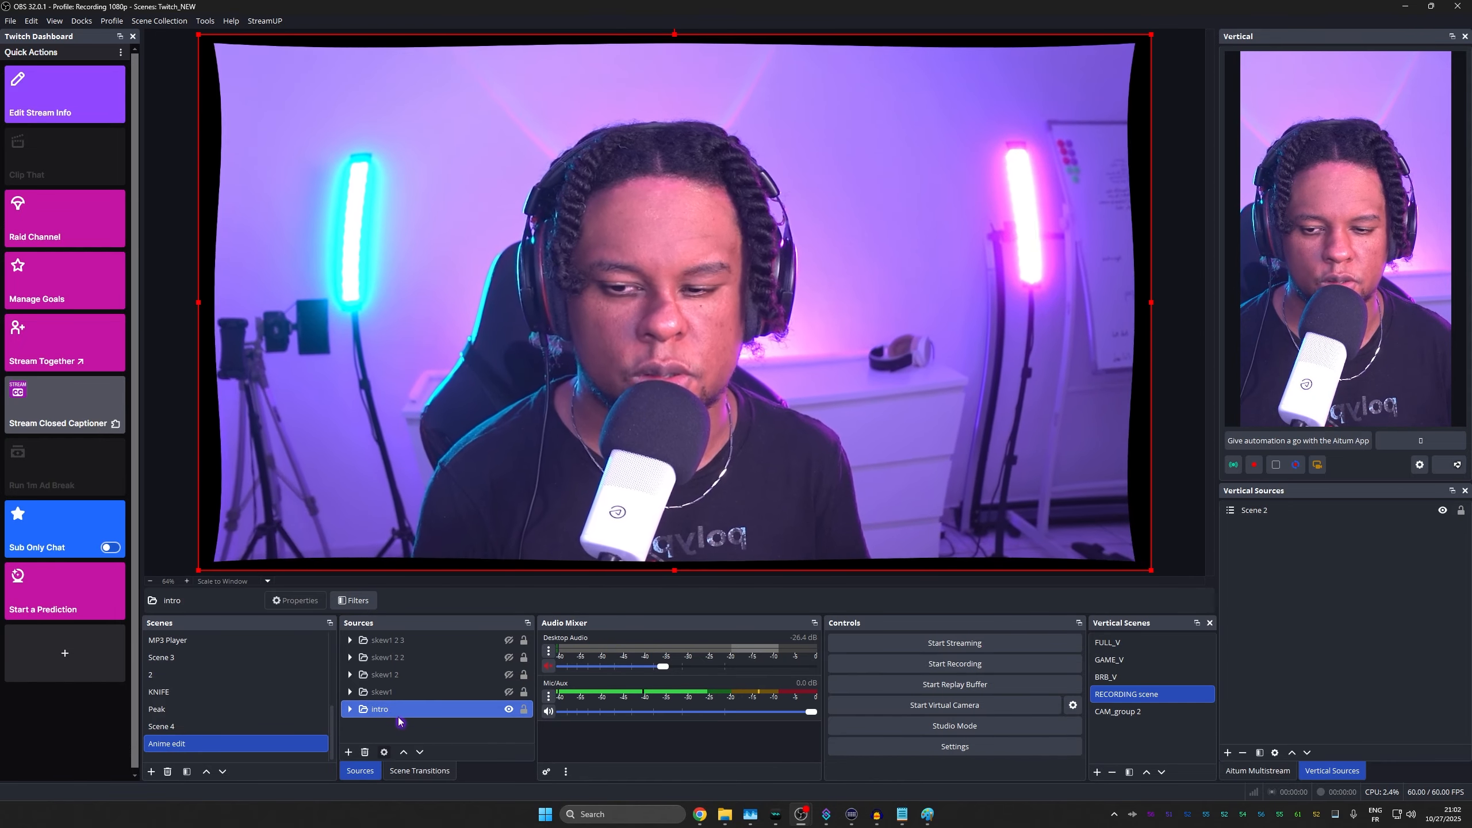
pyautogui.rightClick(387, 714)
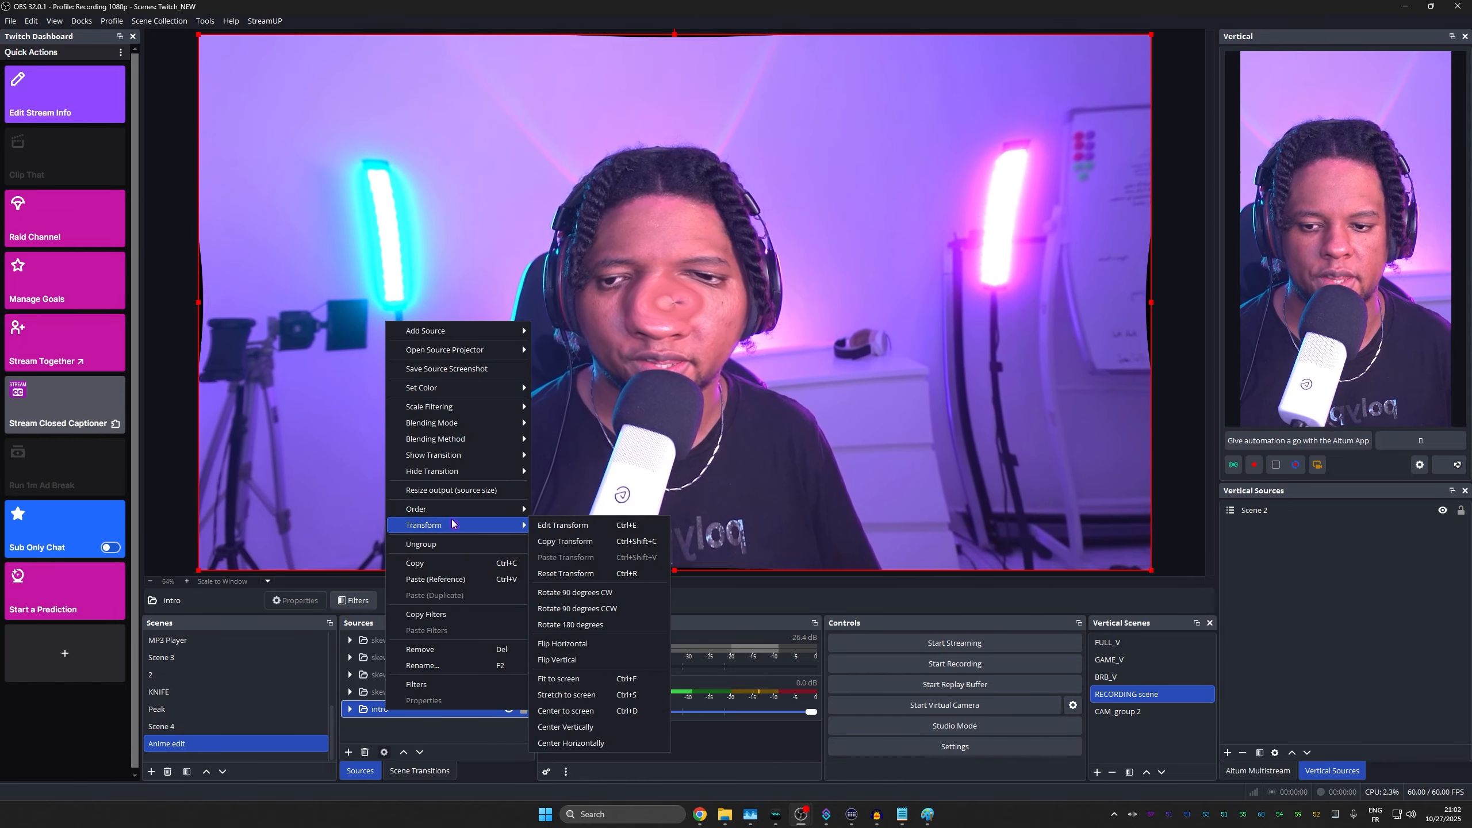
pyautogui.moveTo(499, 455)
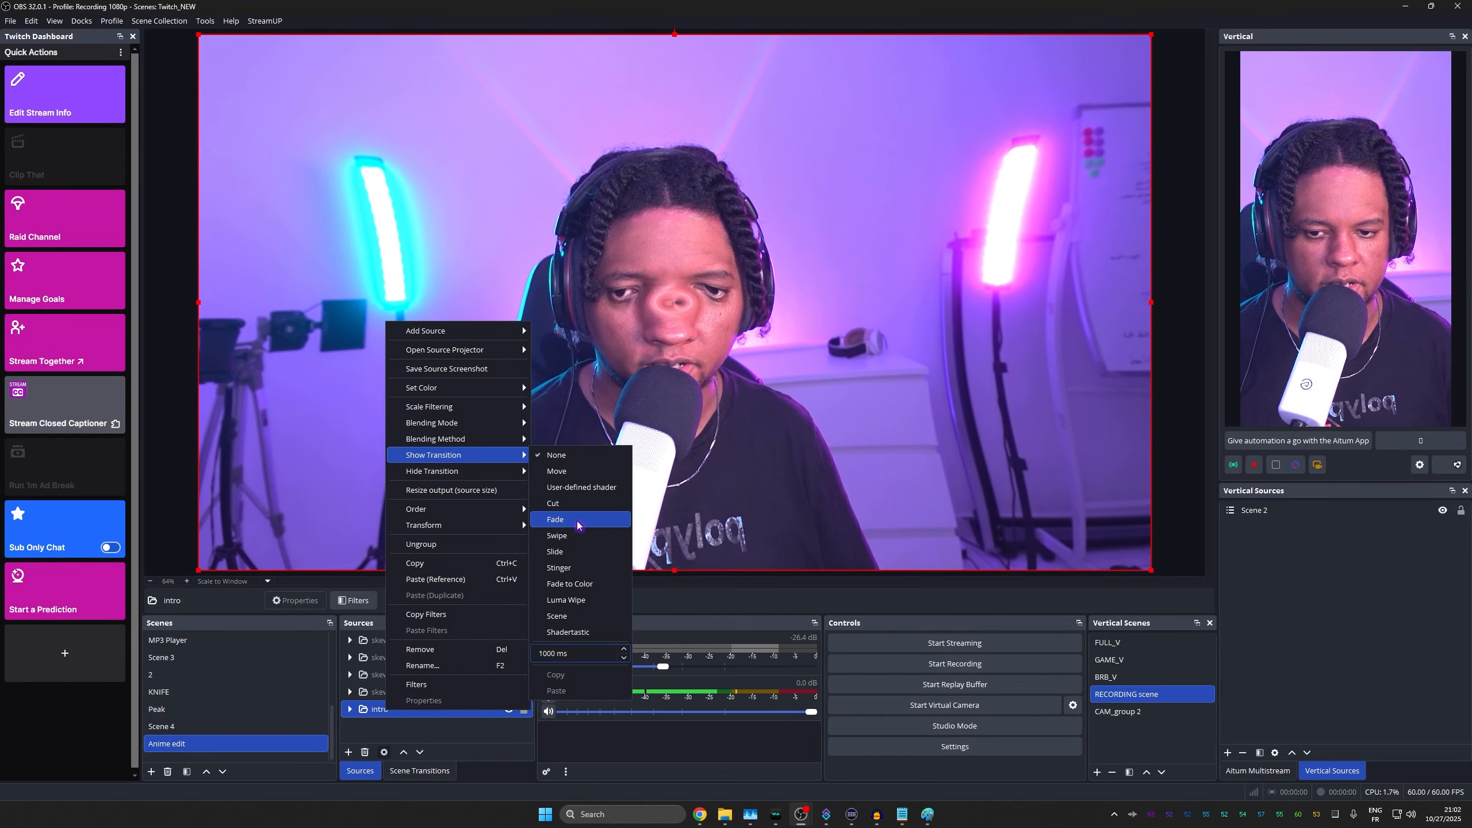
pyautogui.click(578, 519)
# Hide and show the intro group twice to preview its fade-in
pyautogui.click(509, 709)
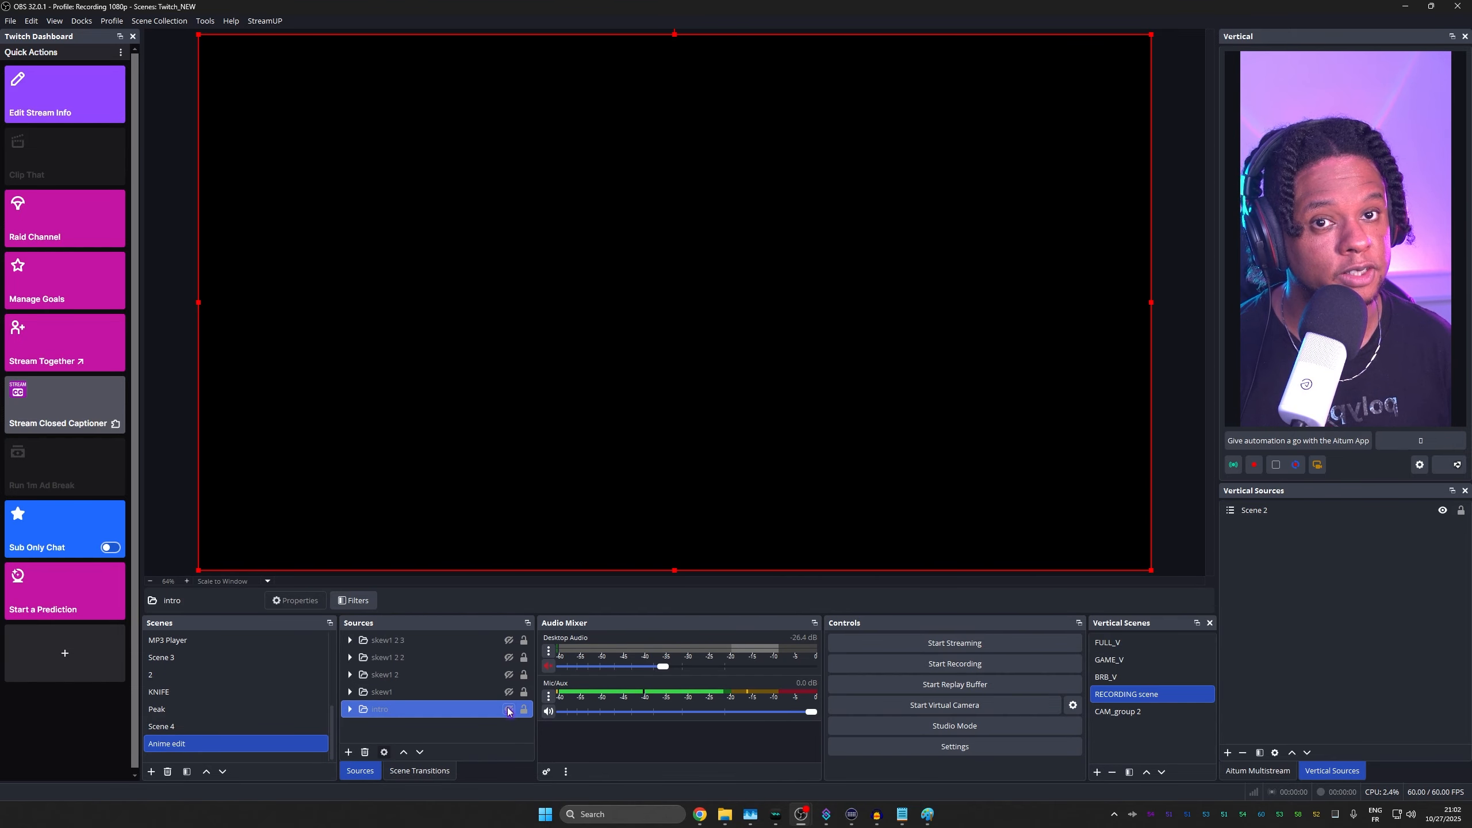
pyautogui.click(509, 709)
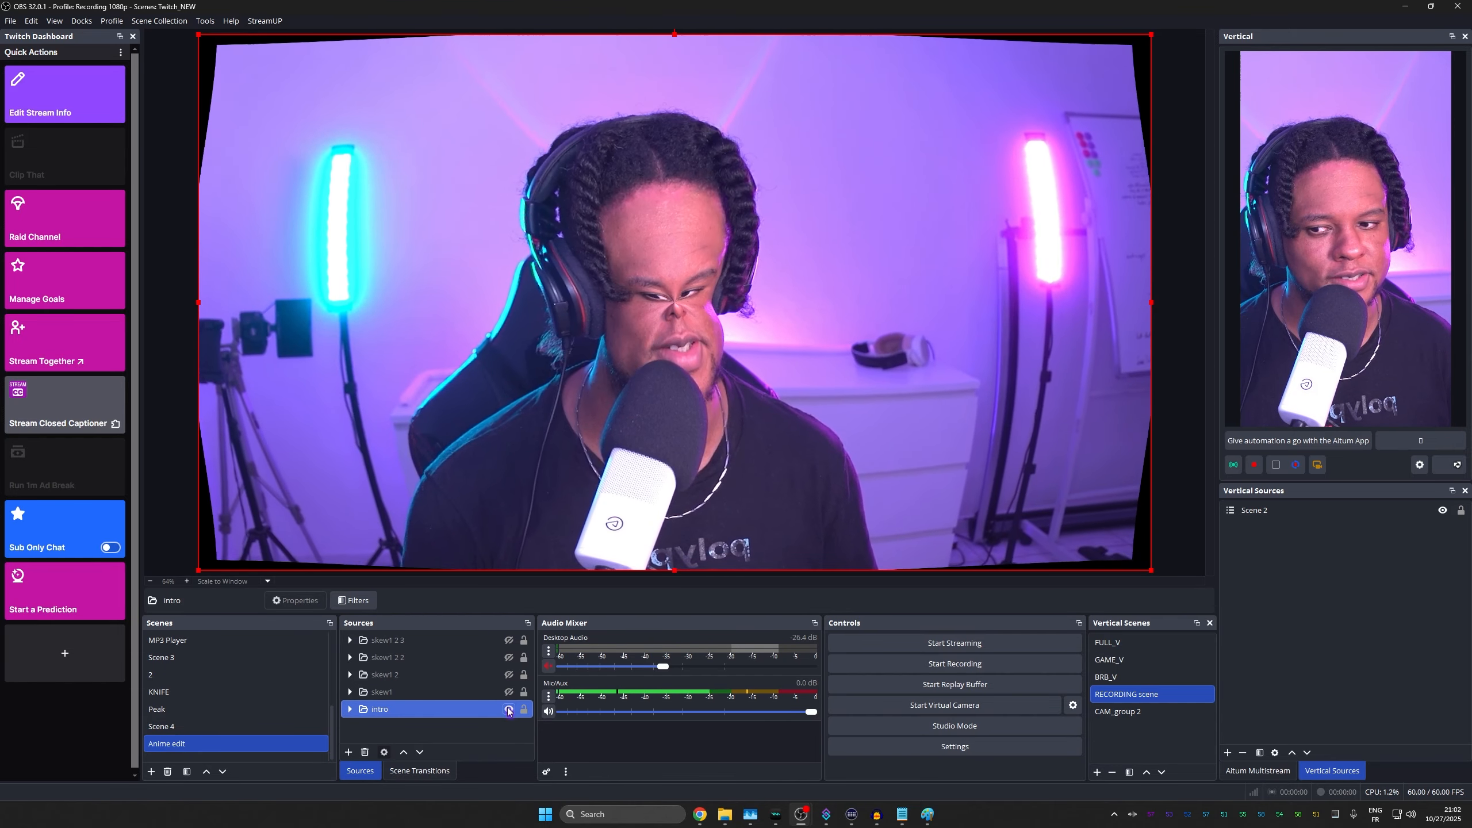
pyautogui.click(508, 709)
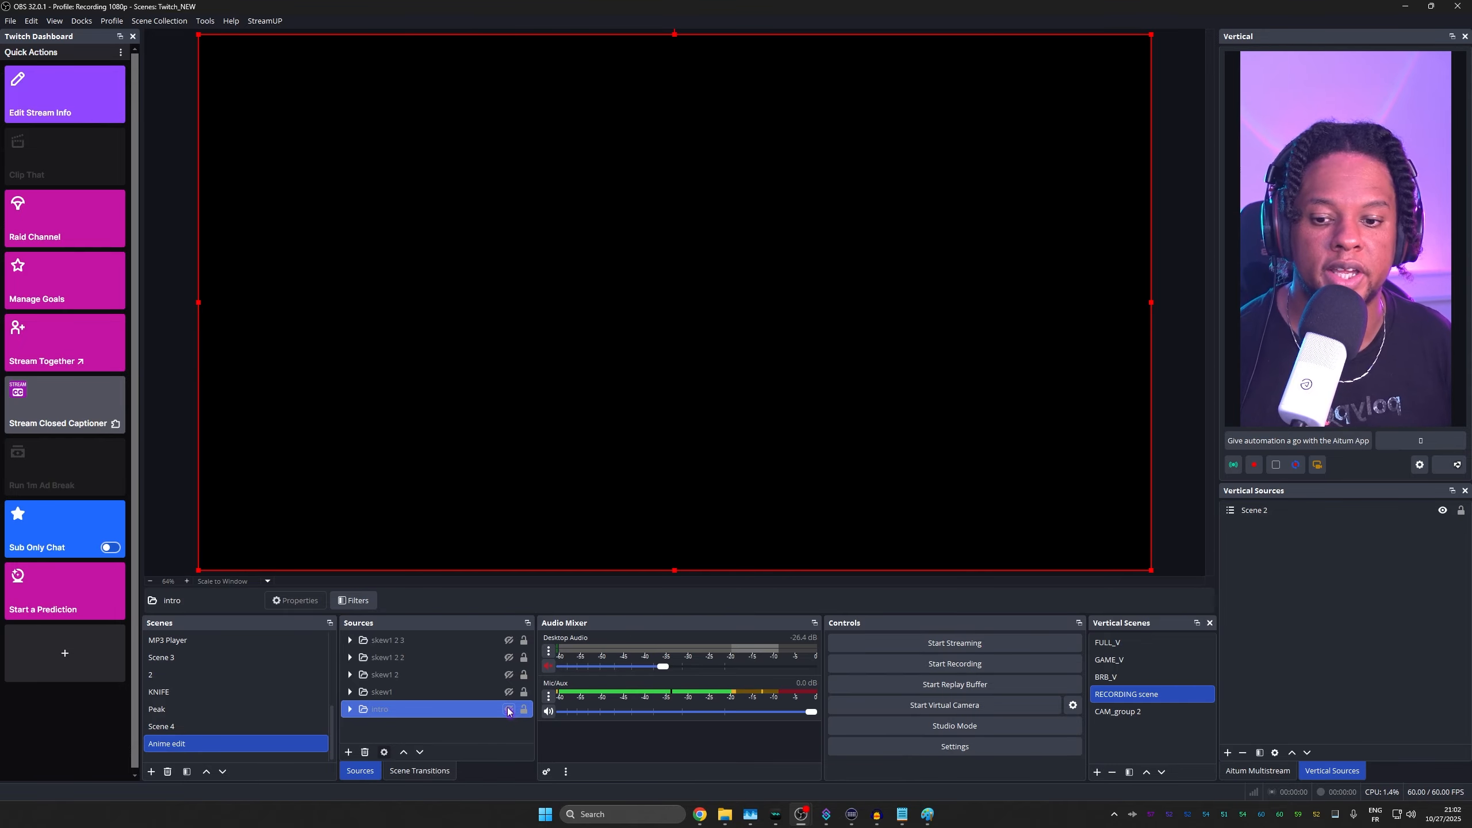
pyautogui.click(509, 709)
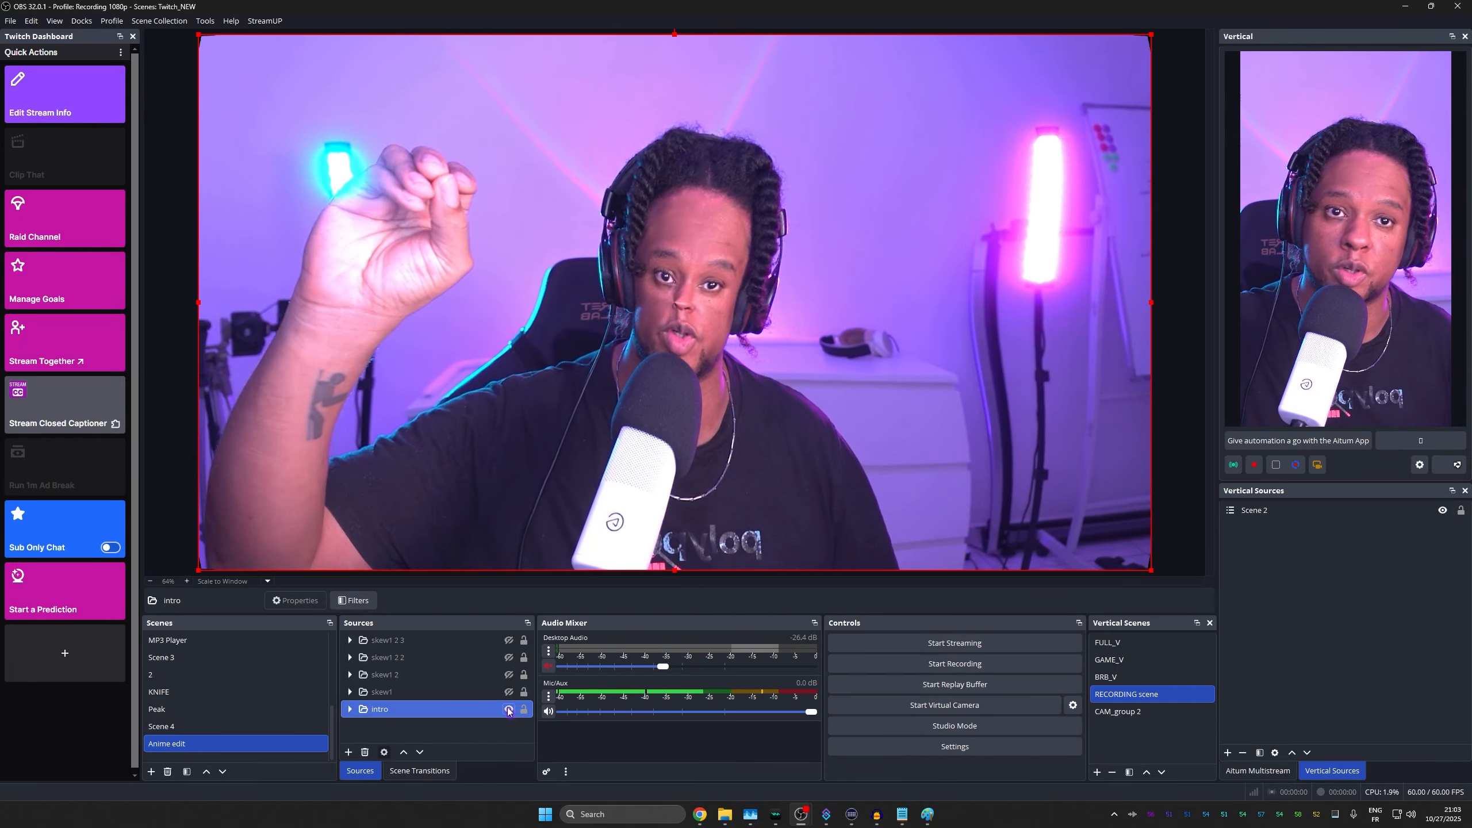
# Show skew1, skew1 2, skew1 2 2 and skew1 2 3 in order over the intro to preview the full sequence
pyautogui.click(508, 692)
pyautogui.click(509, 675)
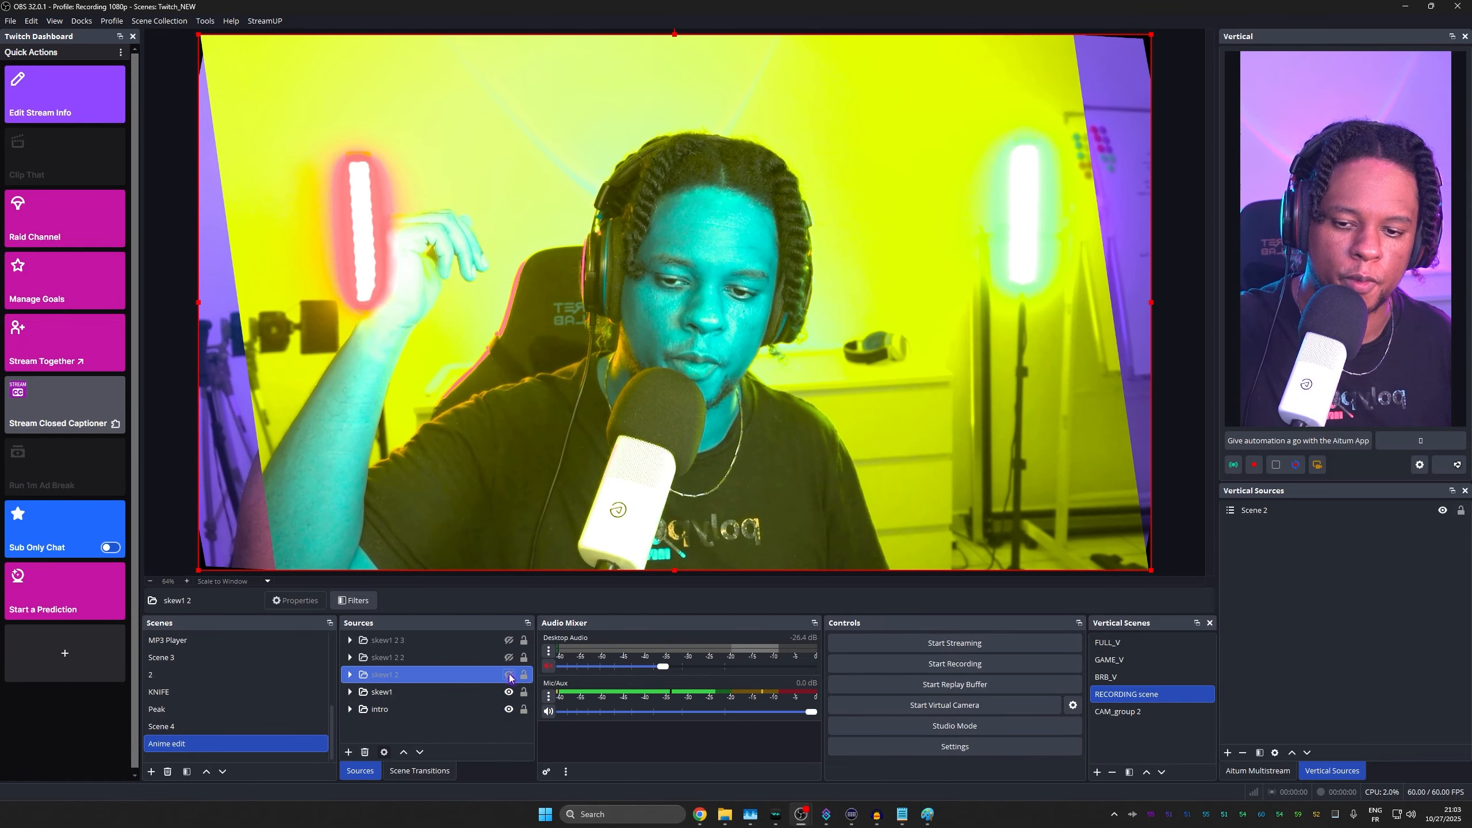
pyautogui.click(509, 657)
pyautogui.click(509, 640)
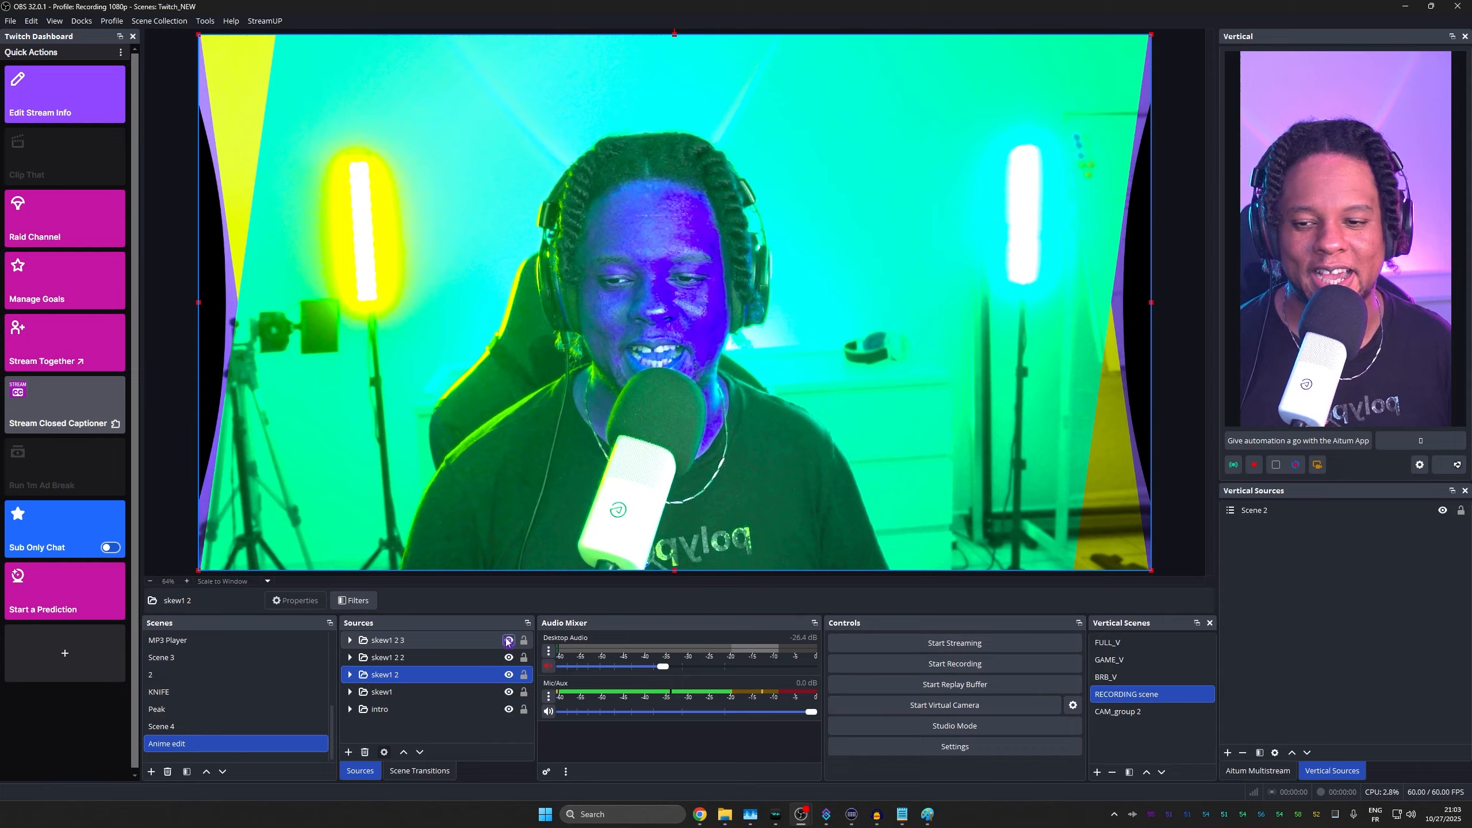
# Hide all four skew groups so only the intro is left, and show skew1 again
pyautogui.click(508, 639)
pyautogui.click(508, 658)
pyautogui.click(508, 675)
pyautogui.click(508, 692)
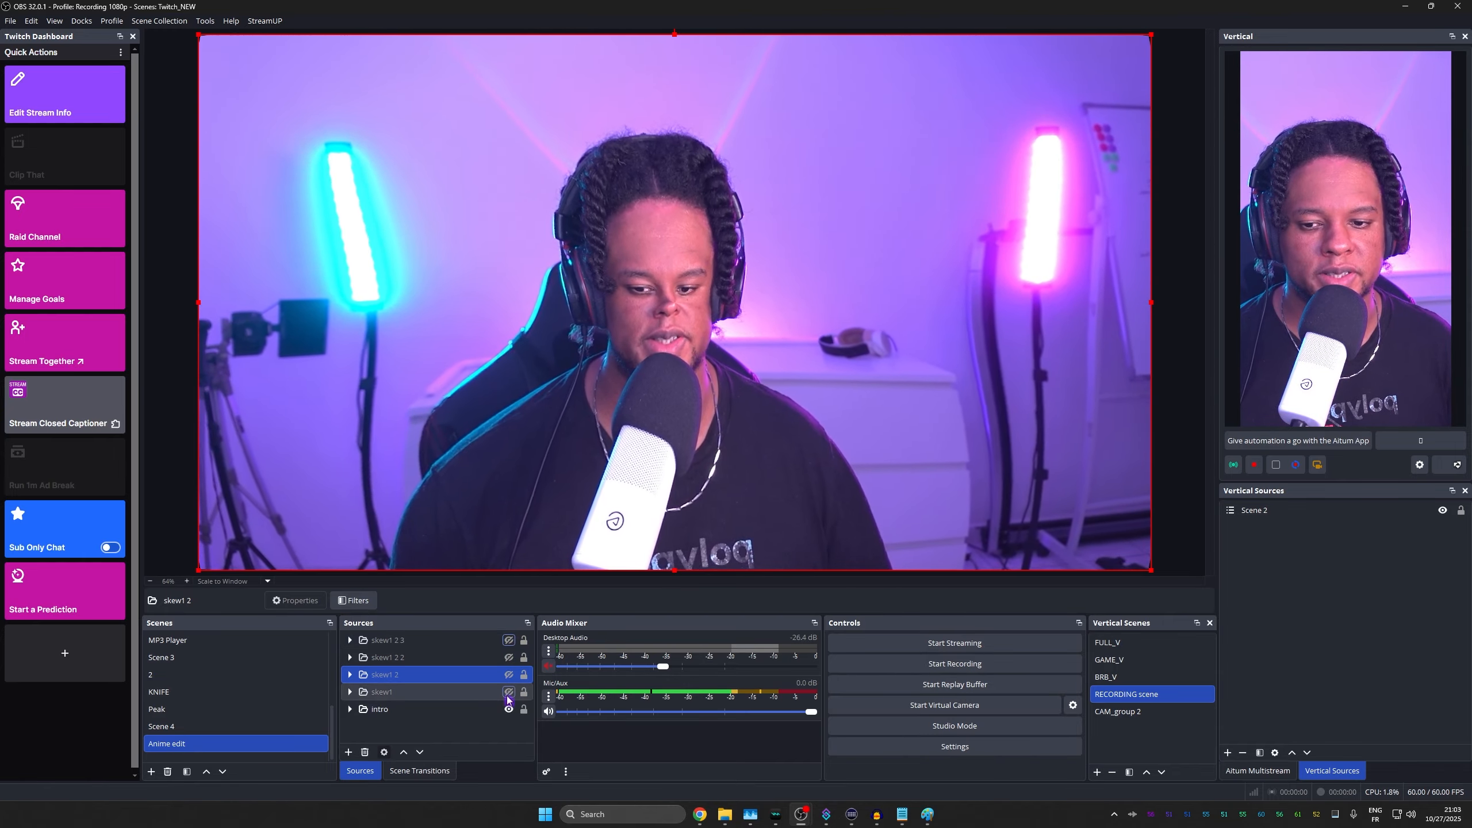
pyautogui.click(509, 692)
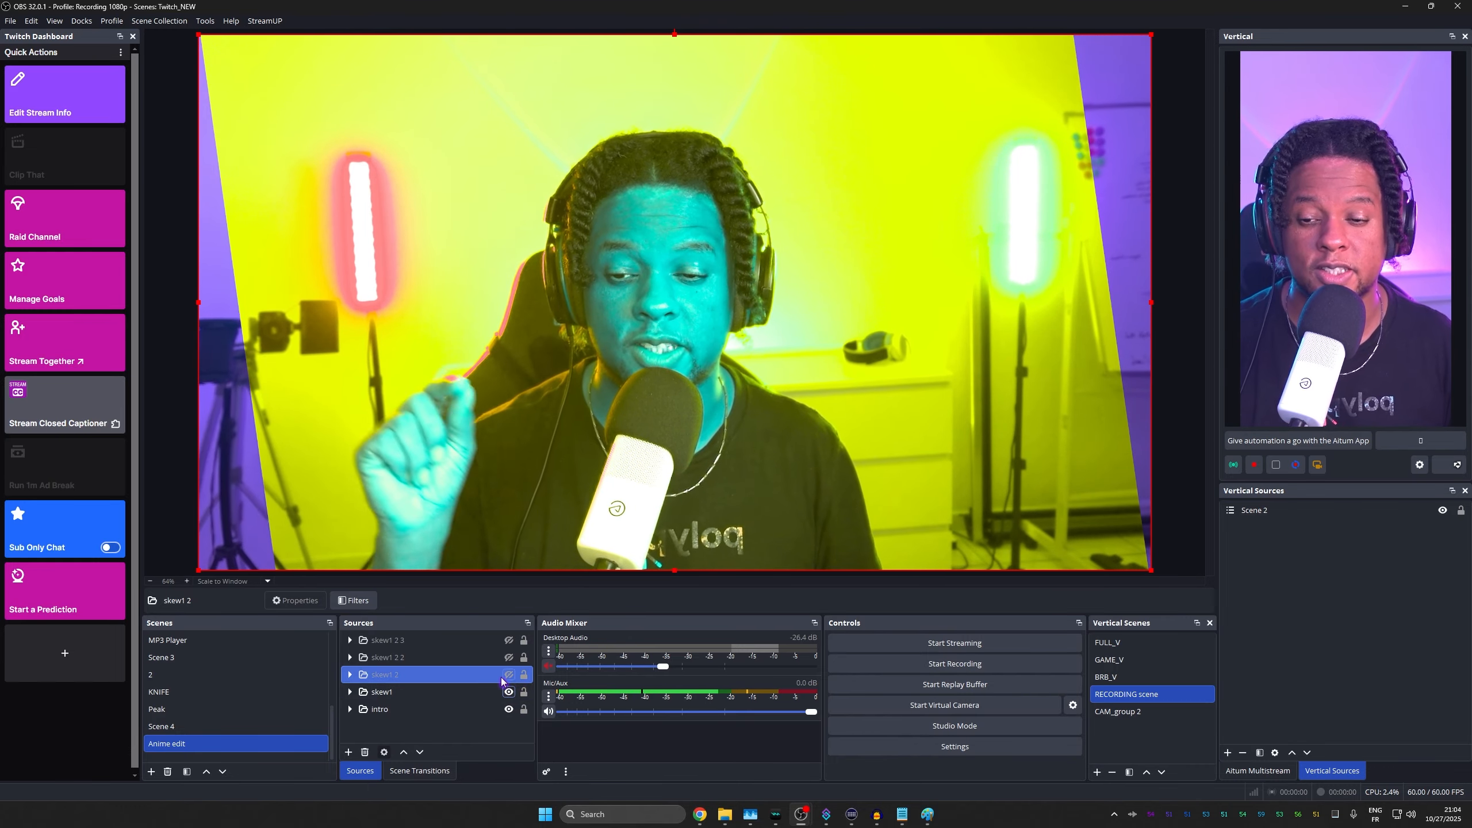
# Add a Move Source filter to the Anime edit scene with skew1 as its source, and review its duration, easing and transform settings
pyautogui.rightClick(176, 749)
pyautogui.click(236, 683)
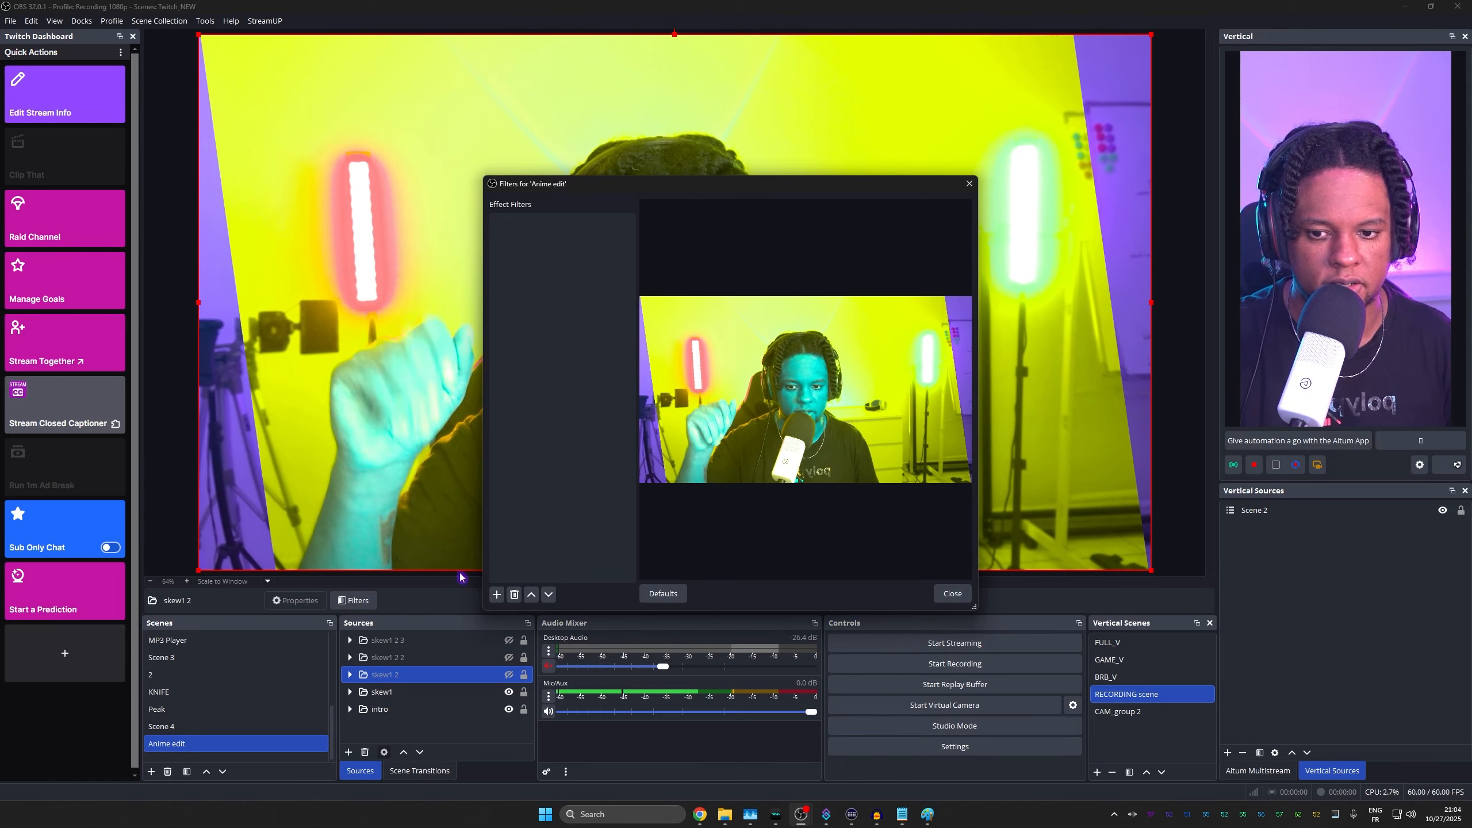
pyautogui.click(496, 596)
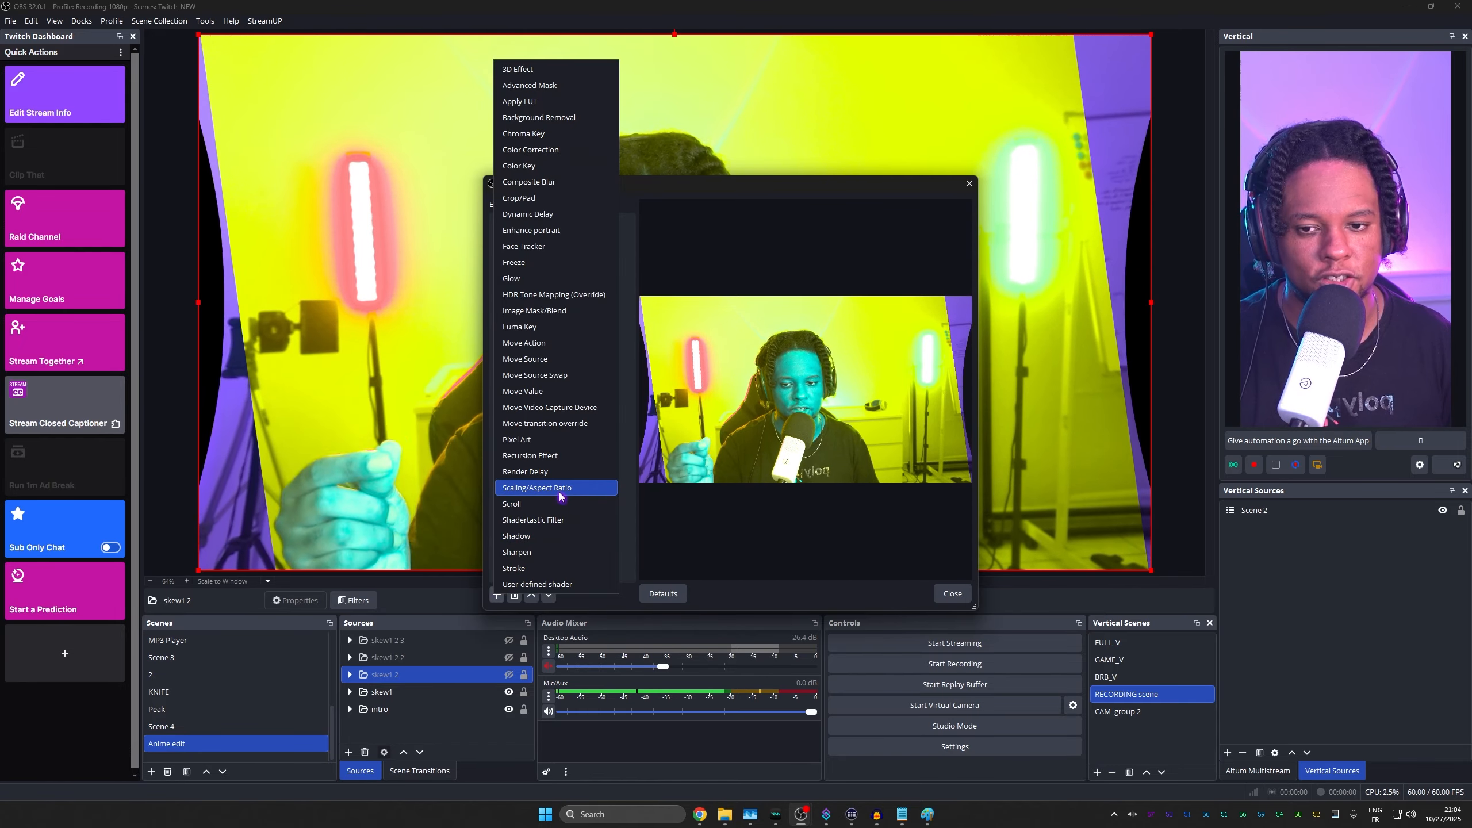
pyautogui.click(533, 359)
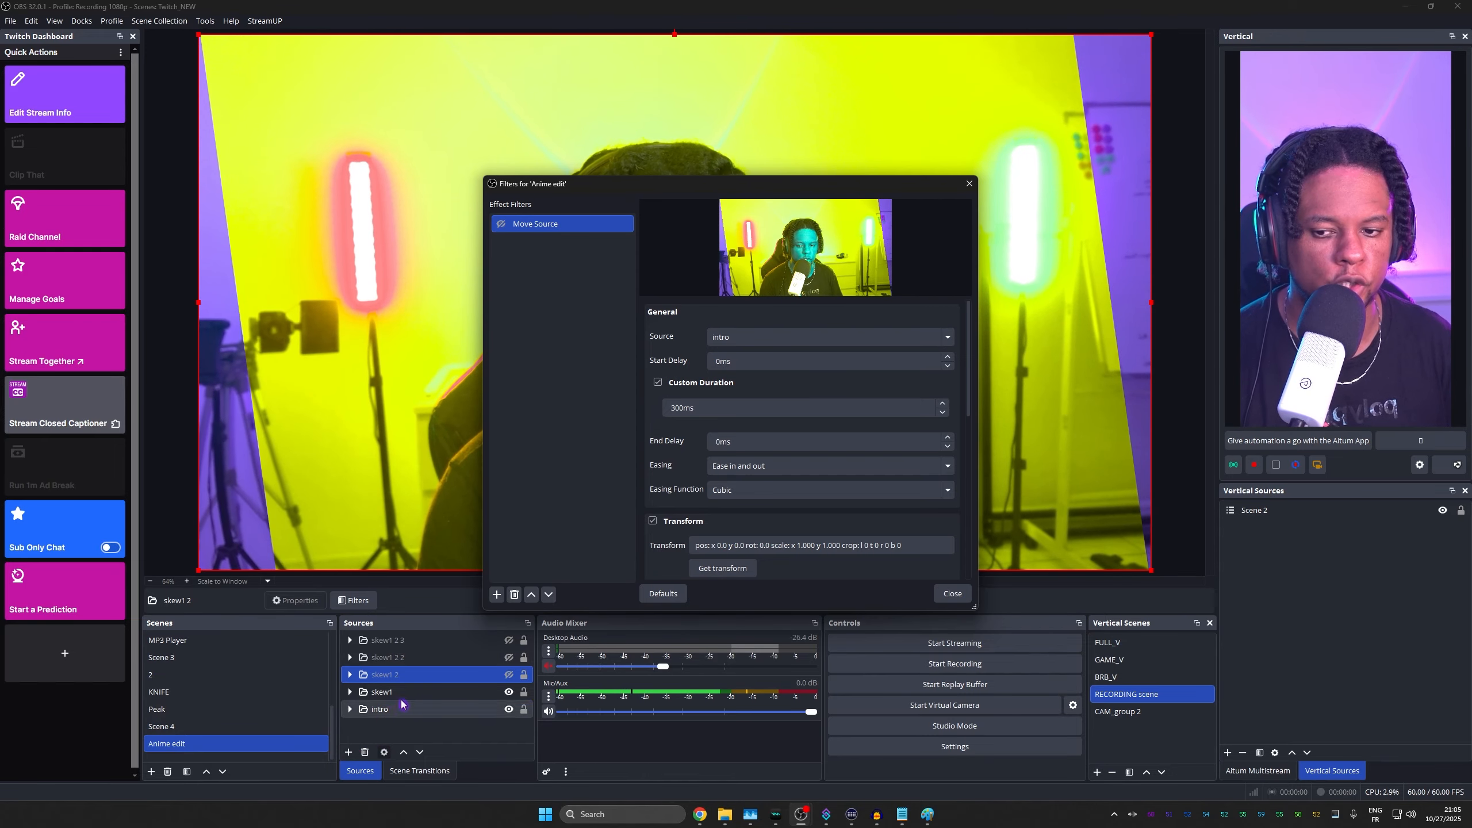
pyautogui.click(756, 340)
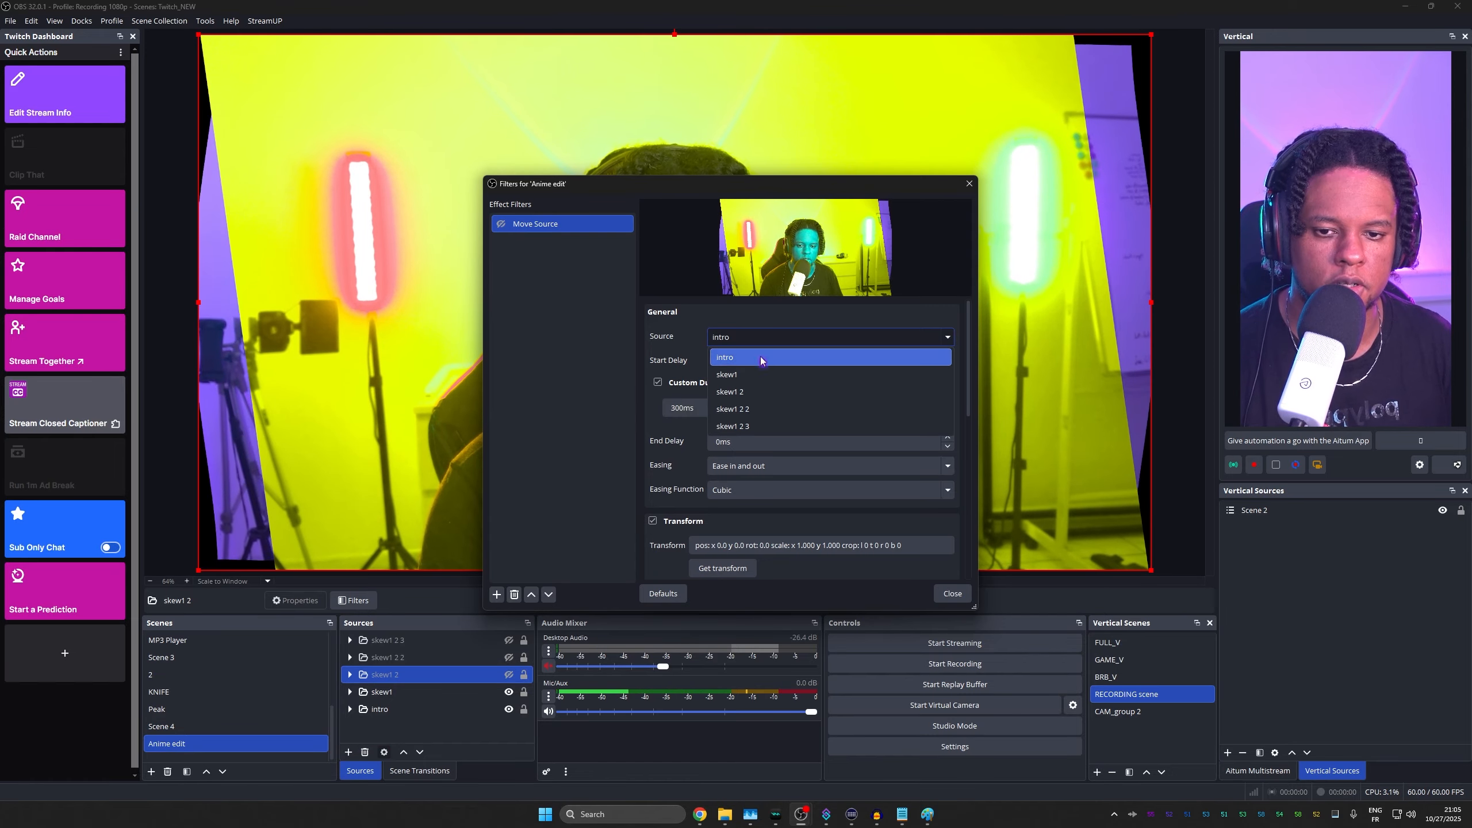
pyautogui.click(758, 377)
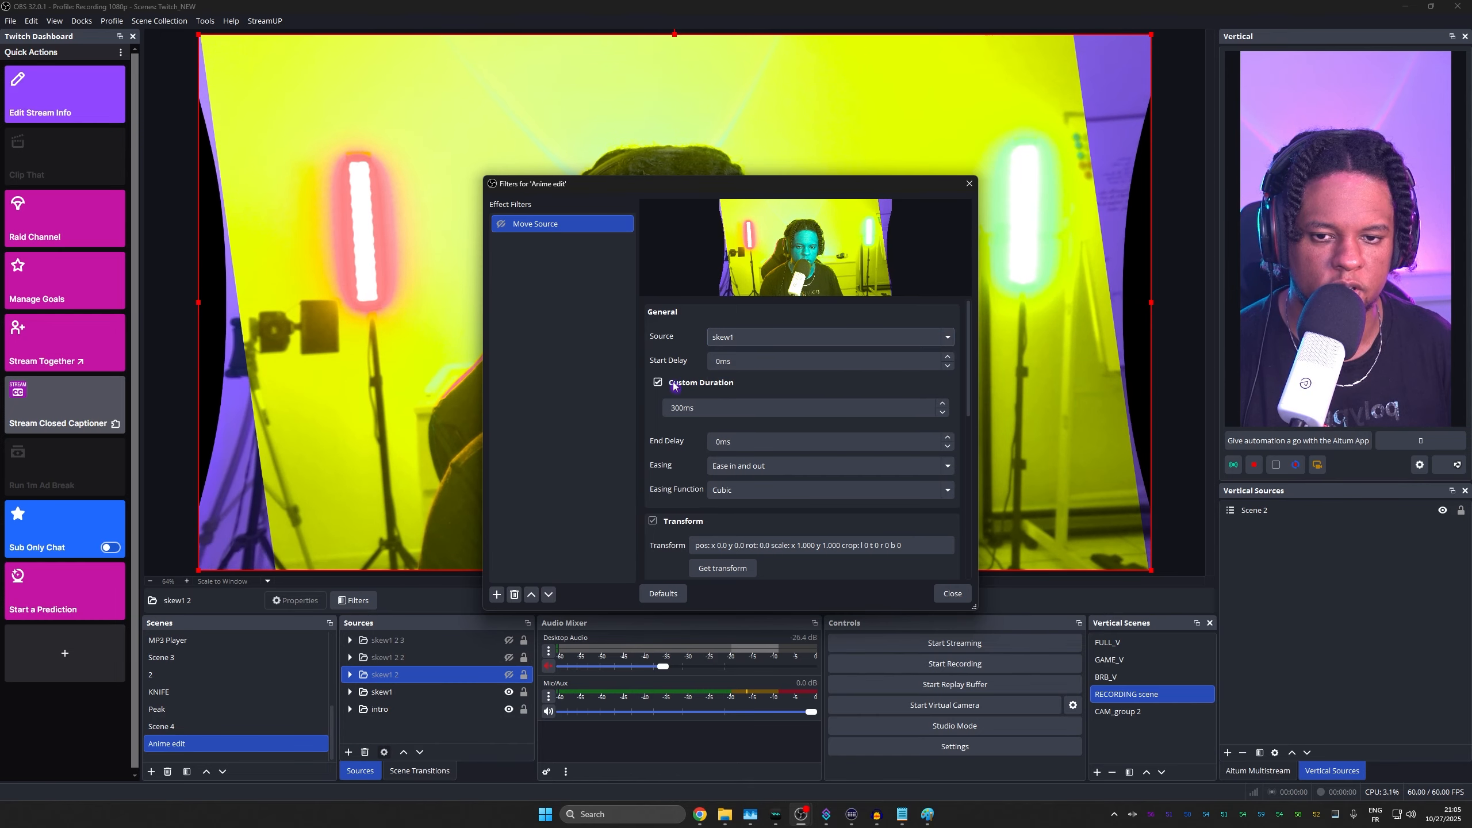
pyautogui.scroll(-2, 644, 401)
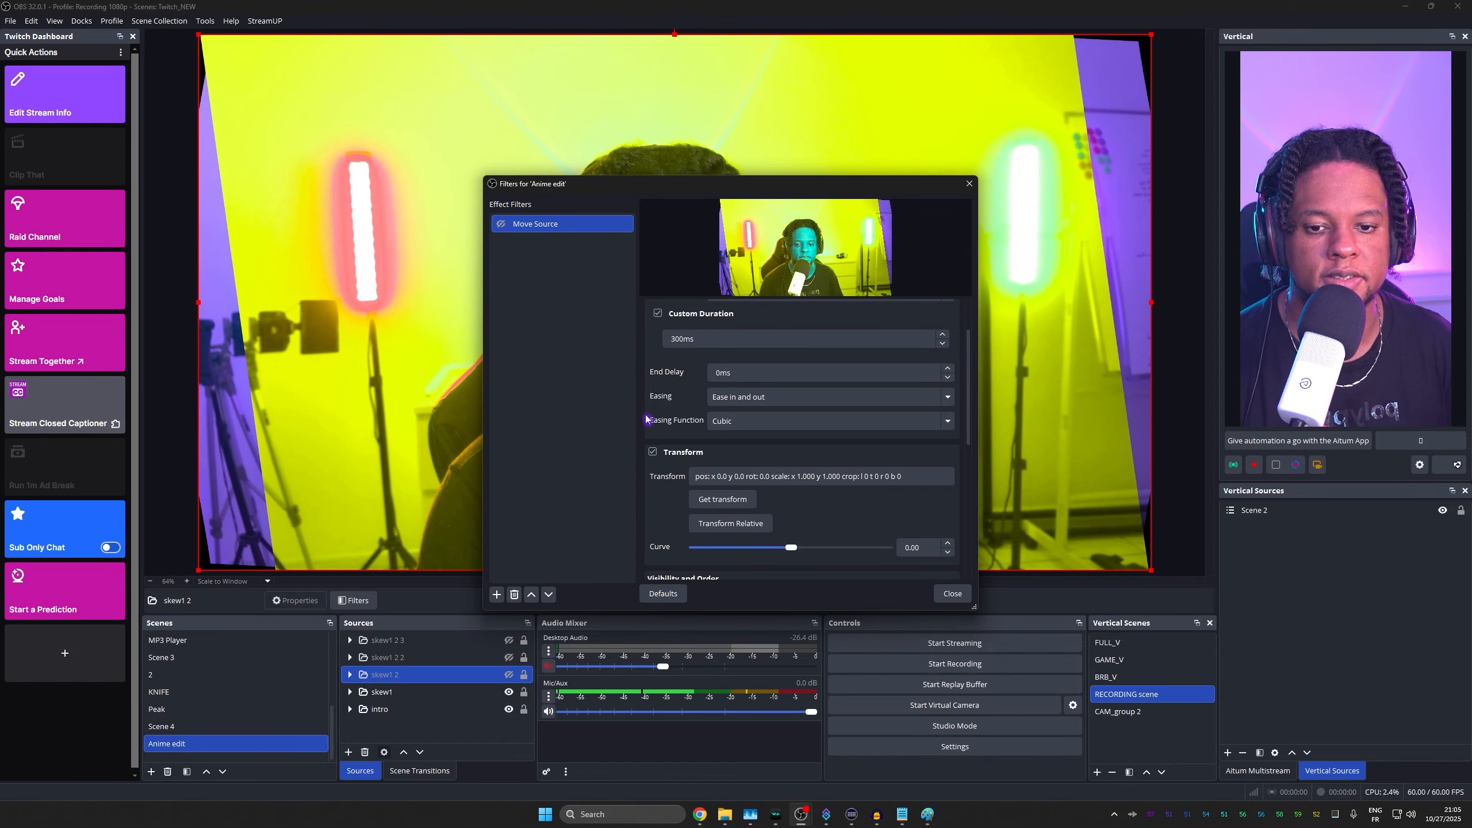
pyautogui.scroll(-1, 659, 496)
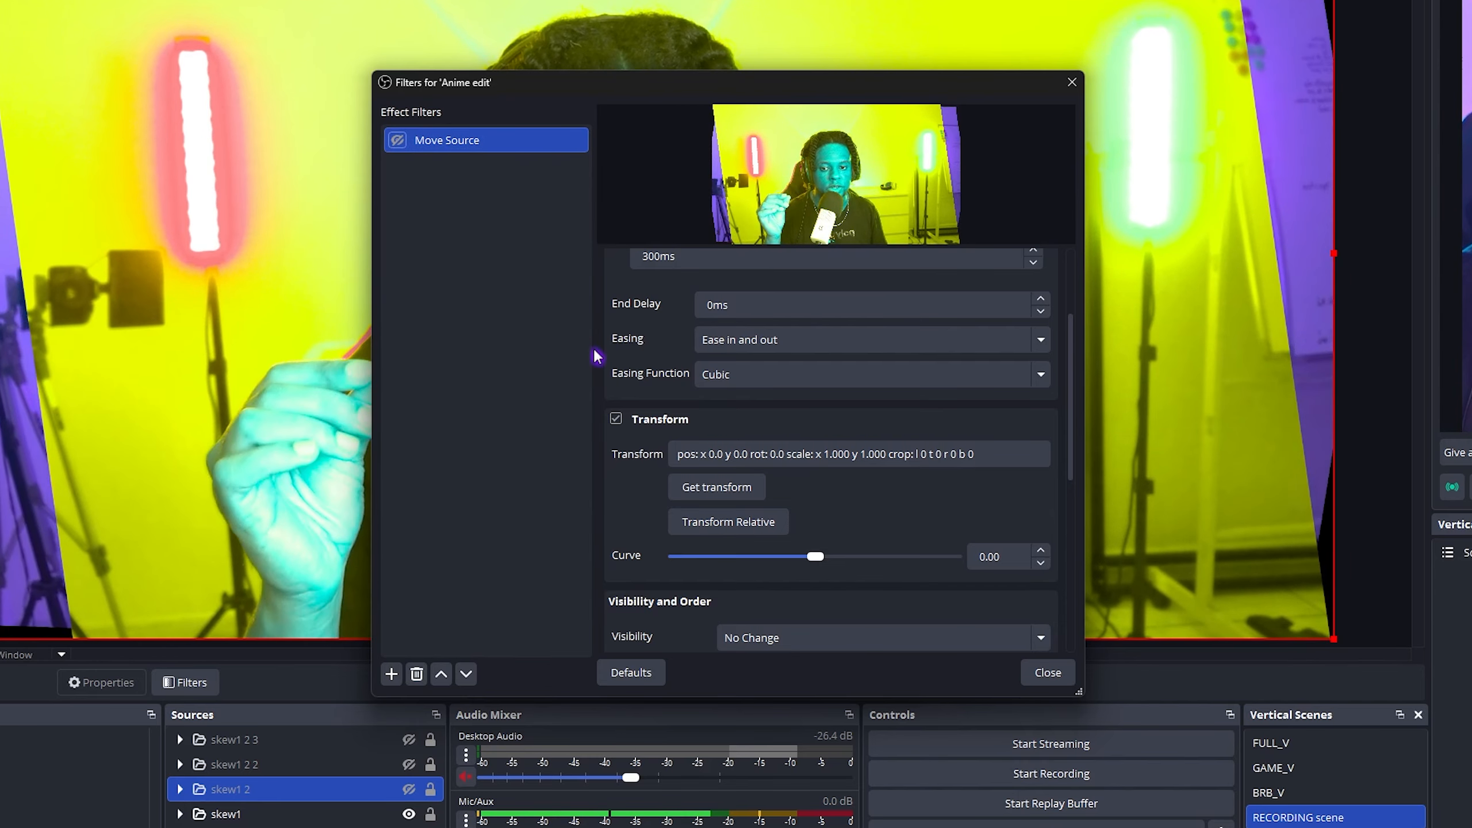
pyautogui.scroll(3, 601, 350)
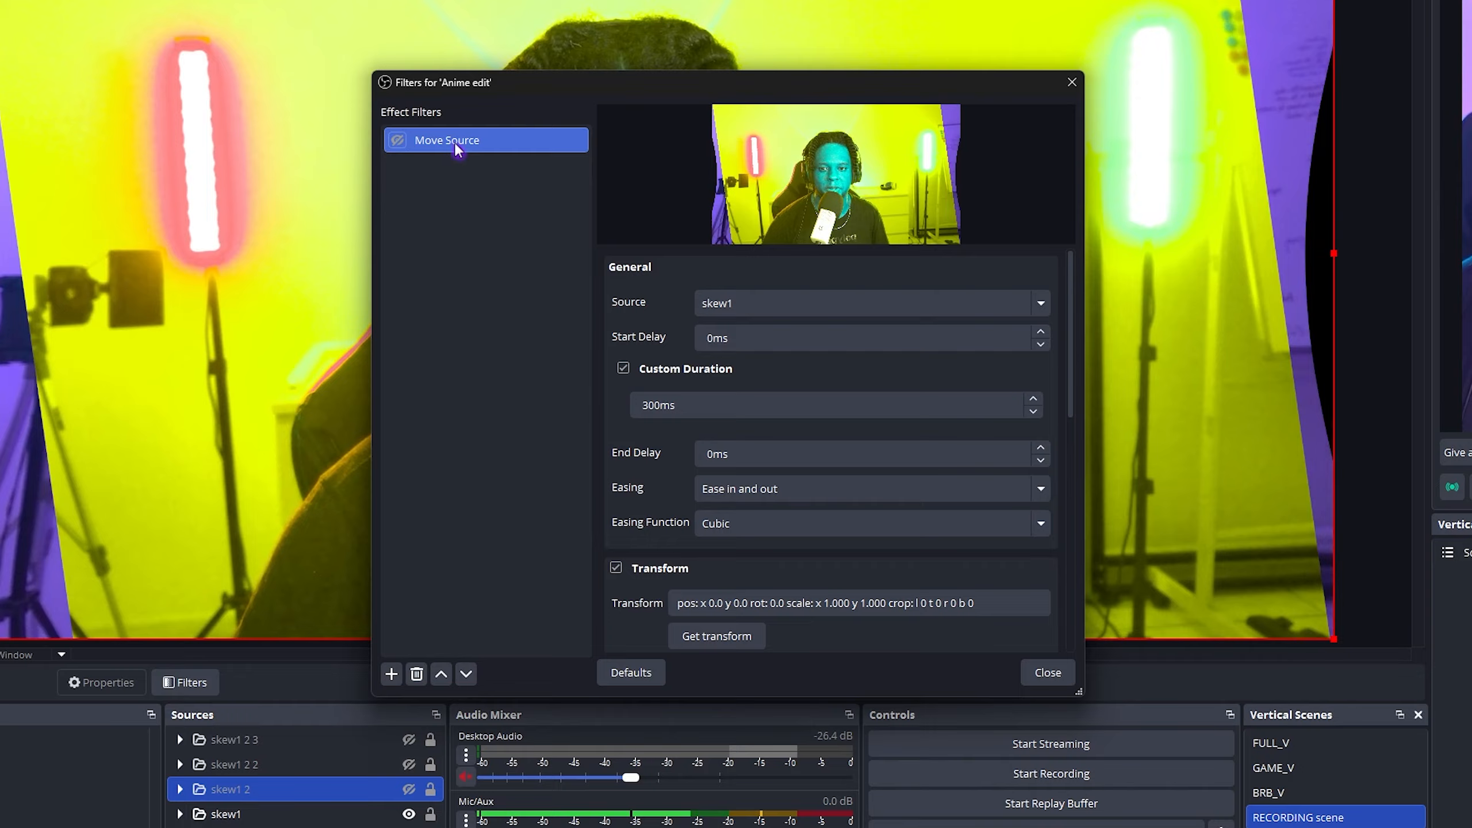
# Rename the Move Source filter as skew1 fit
pyautogui.rightClick(455, 139)
pyautogui.click(502, 211)
pyautogui.write('skew1 fit')
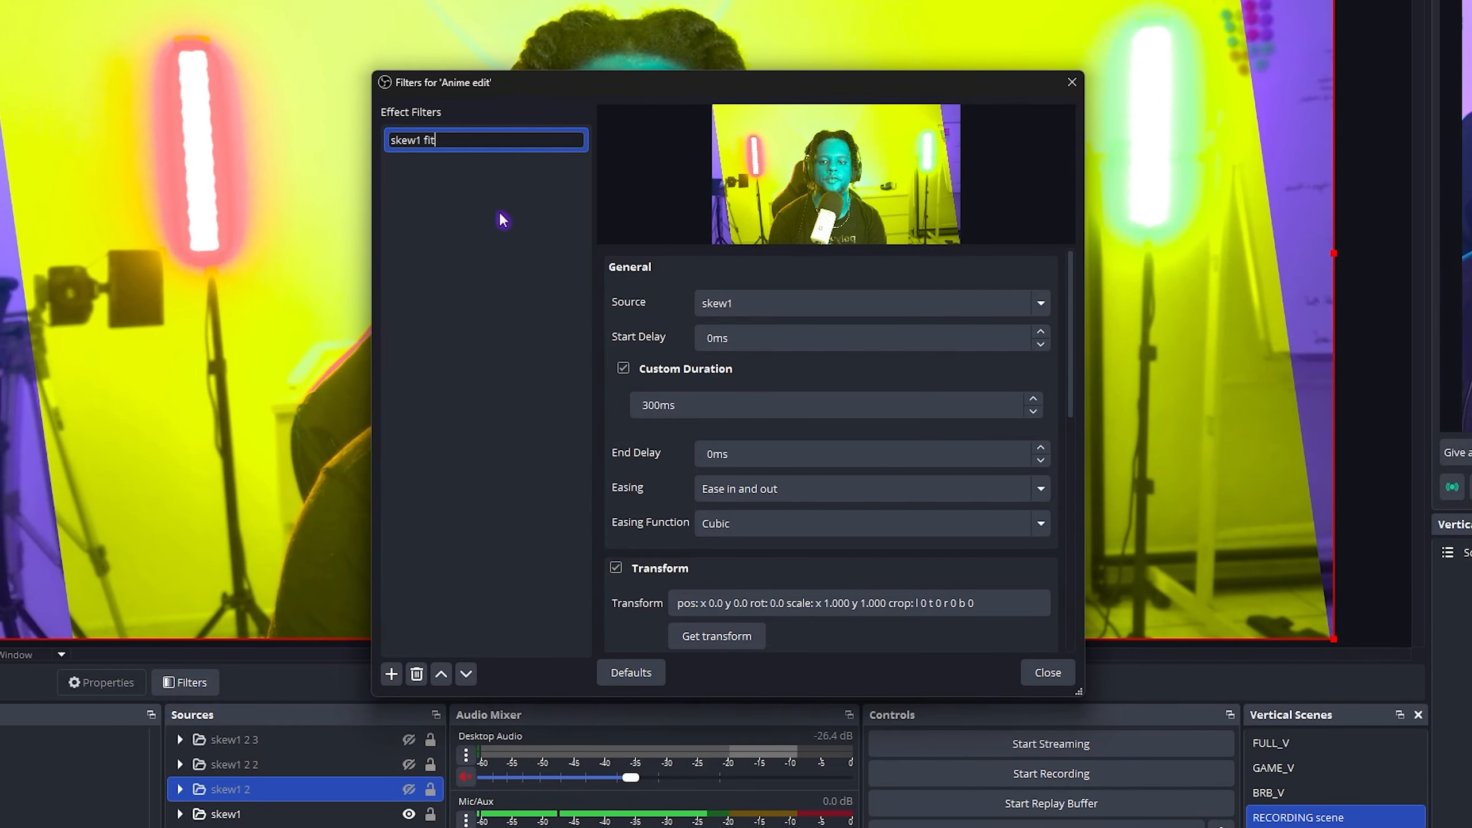
pyautogui.press('Return')
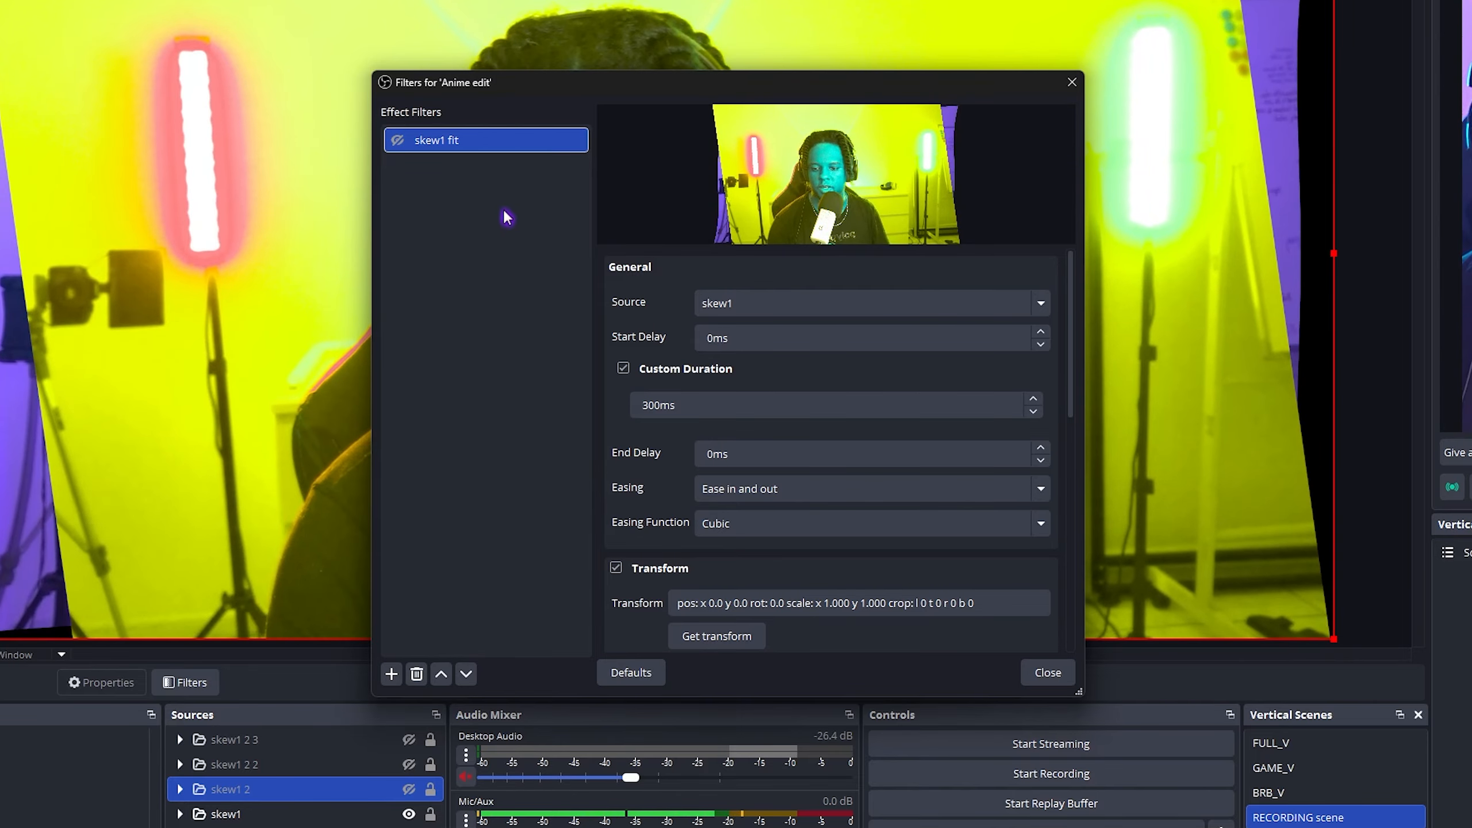
# Duplicate the skew1 fit filter under the name skew1 out
pyautogui.rightClick(452, 143)
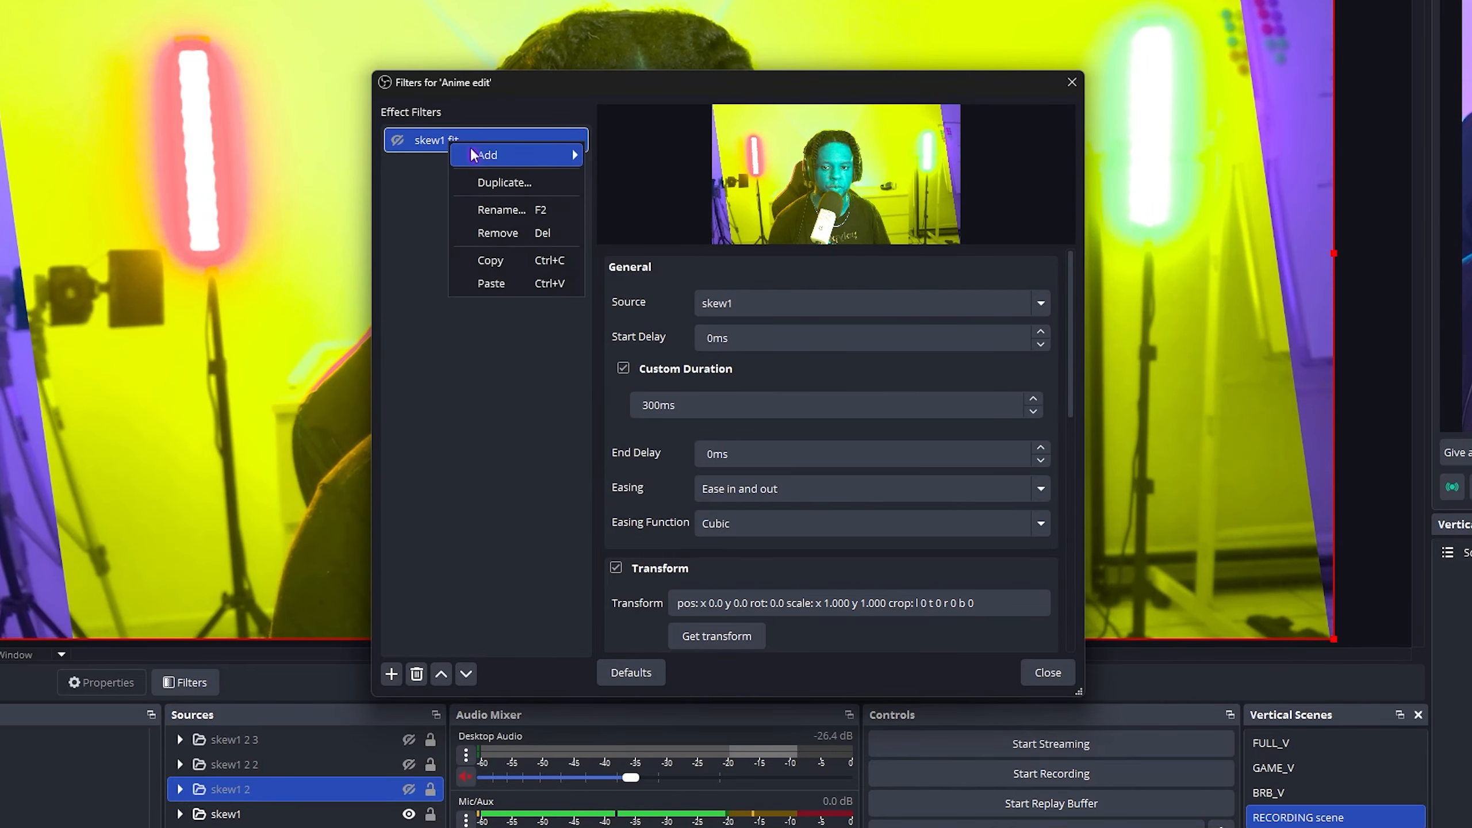
pyautogui.click(496, 181)
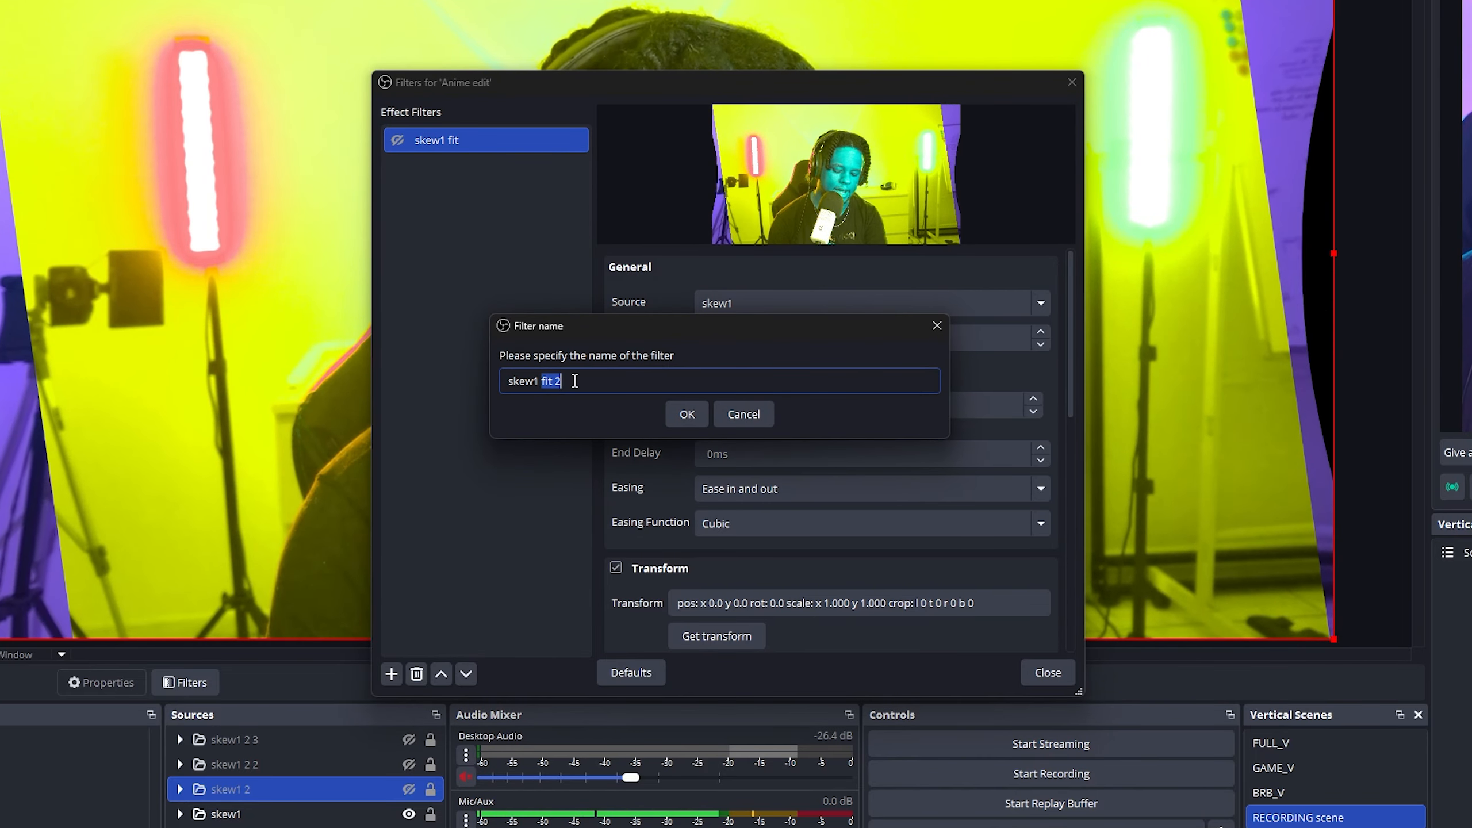
pyautogui.write('out')
pyautogui.press('Return')
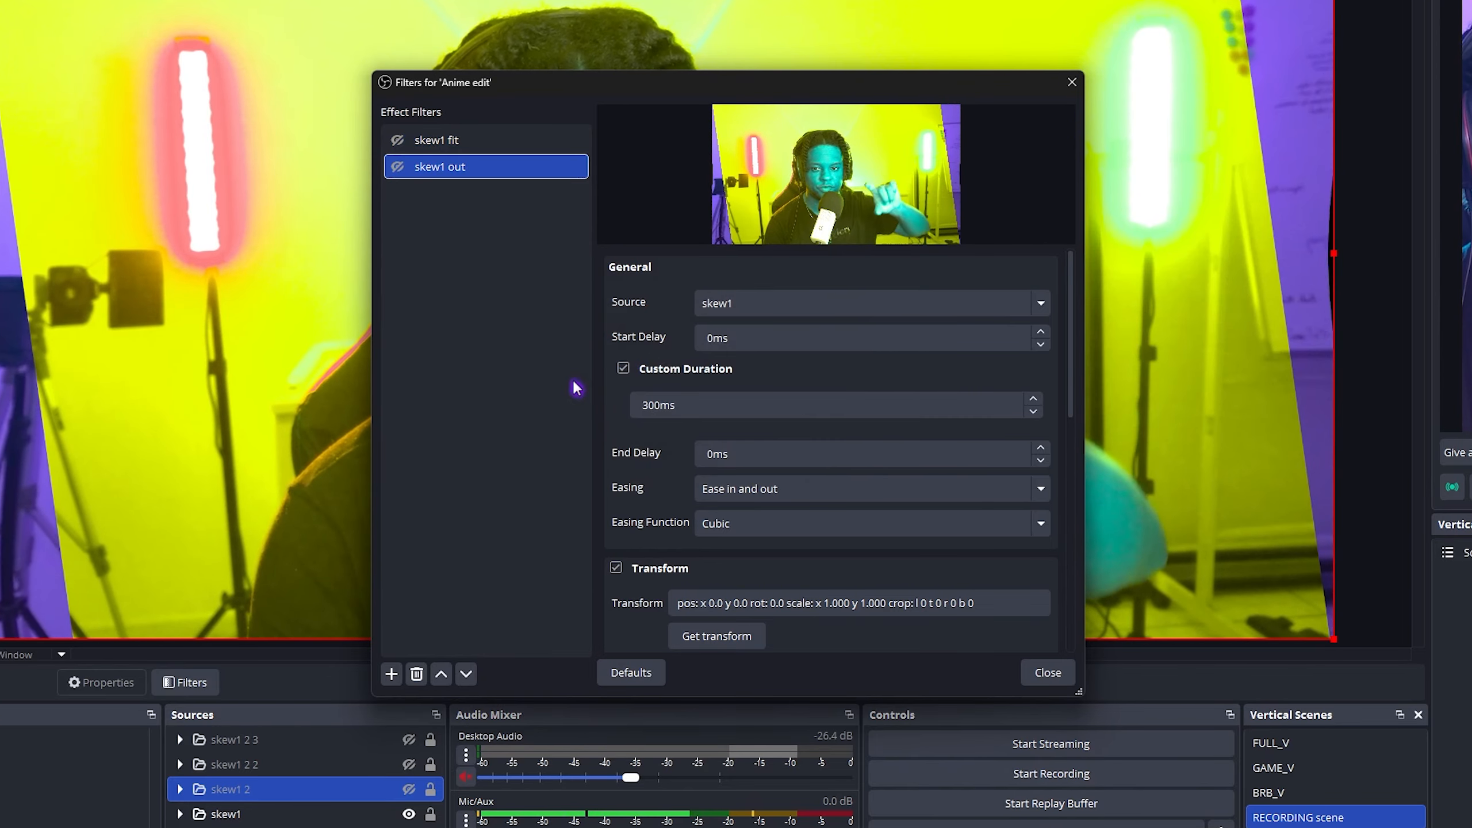
# Move the filter window aside and place the skew1 group off the canvas above it, at about x -644, y -1440
pyautogui.moveTo(595, 87); pyautogui.dragTo(1251, 507)
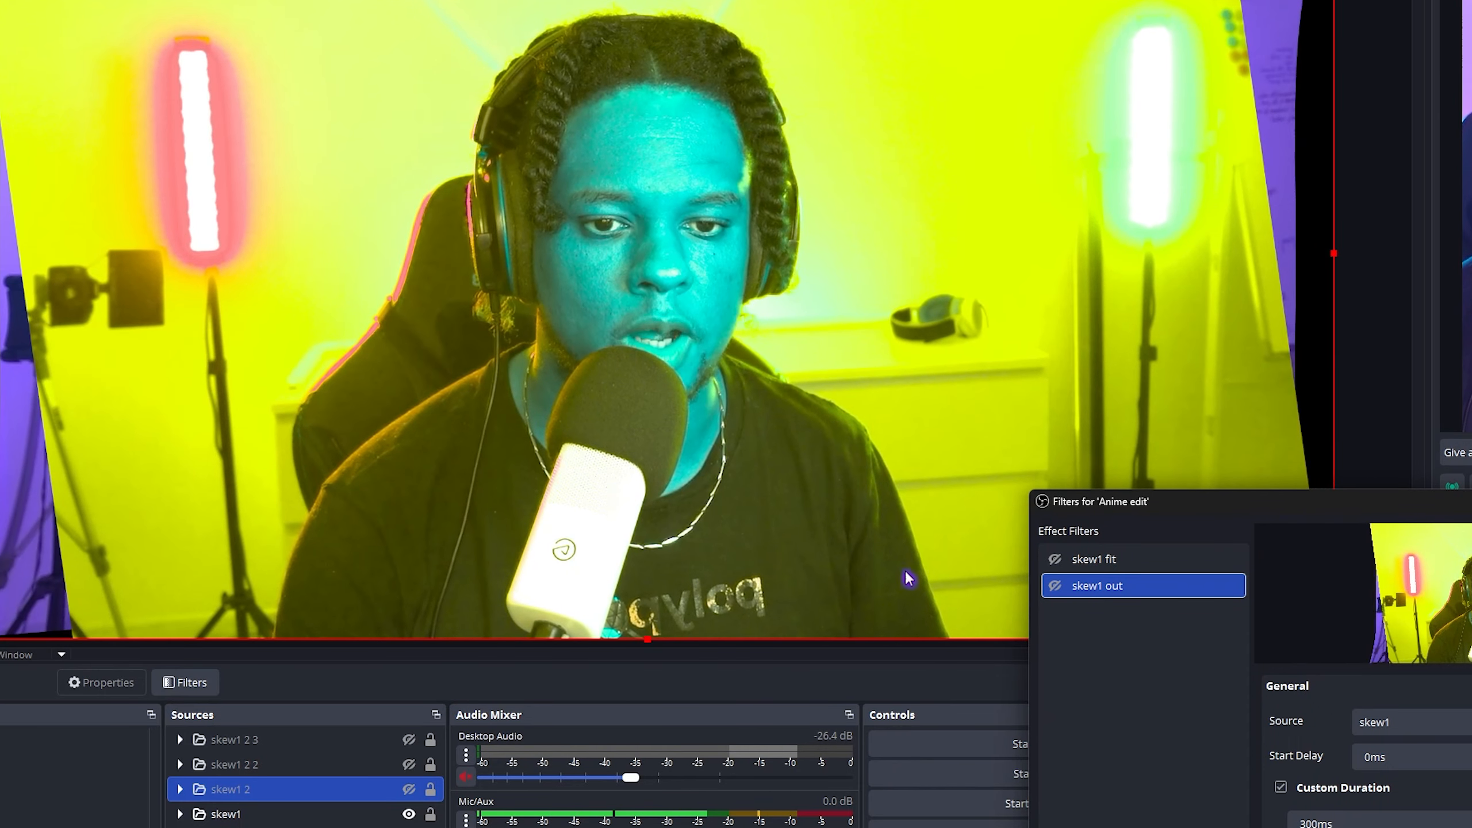
pyautogui.click(681, 543)
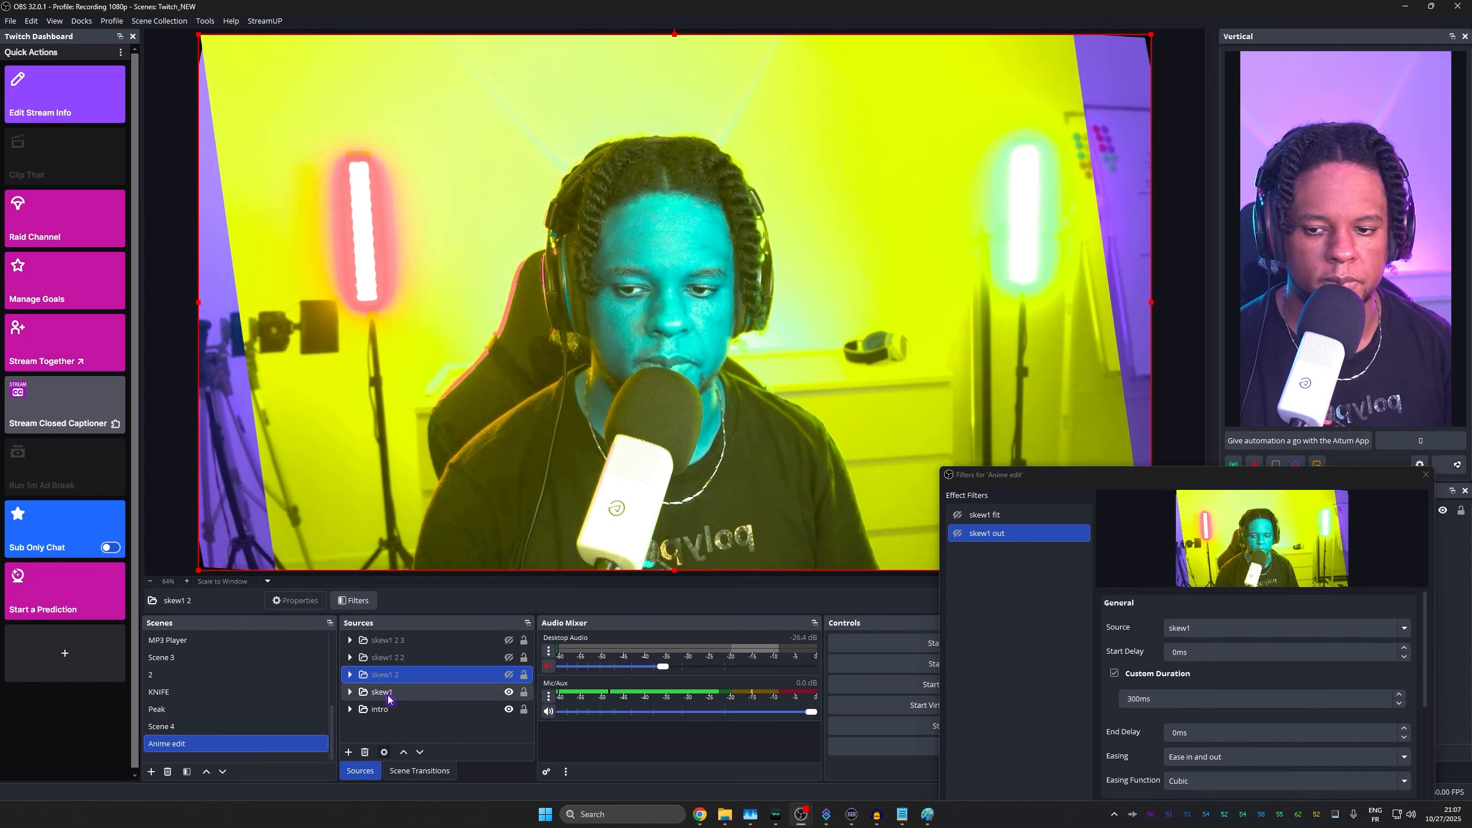
pyautogui.click(230, 815)
pyautogui.moveTo(704, 494); pyautogui.dragTo(528, 21)
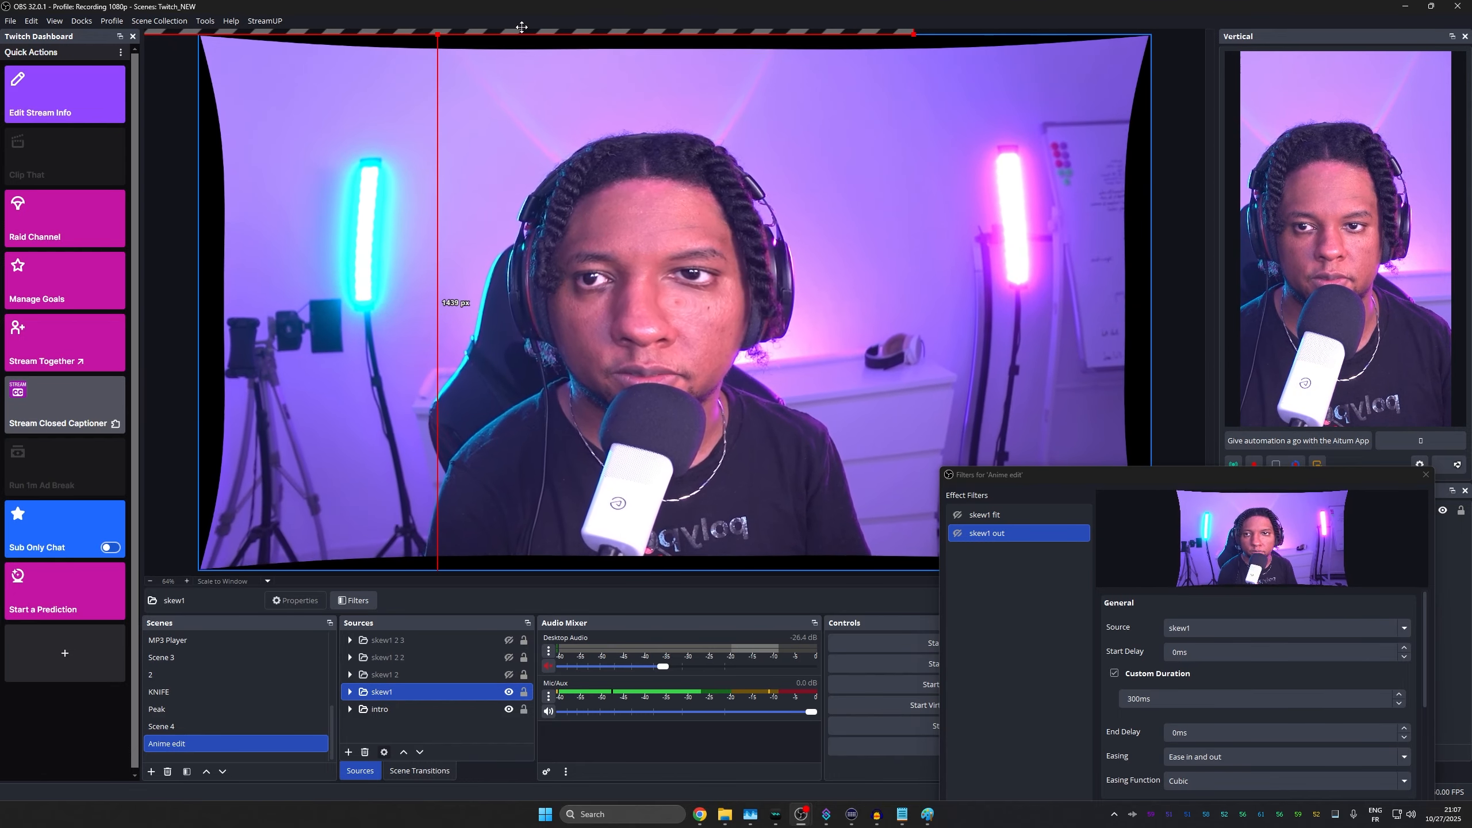
# Bring the filter window back and capture the group's current off-canvas transform in the skew1 out filter
pyautogui.moveTo(1095, 480); pyautogui.dragTo(625, 166)
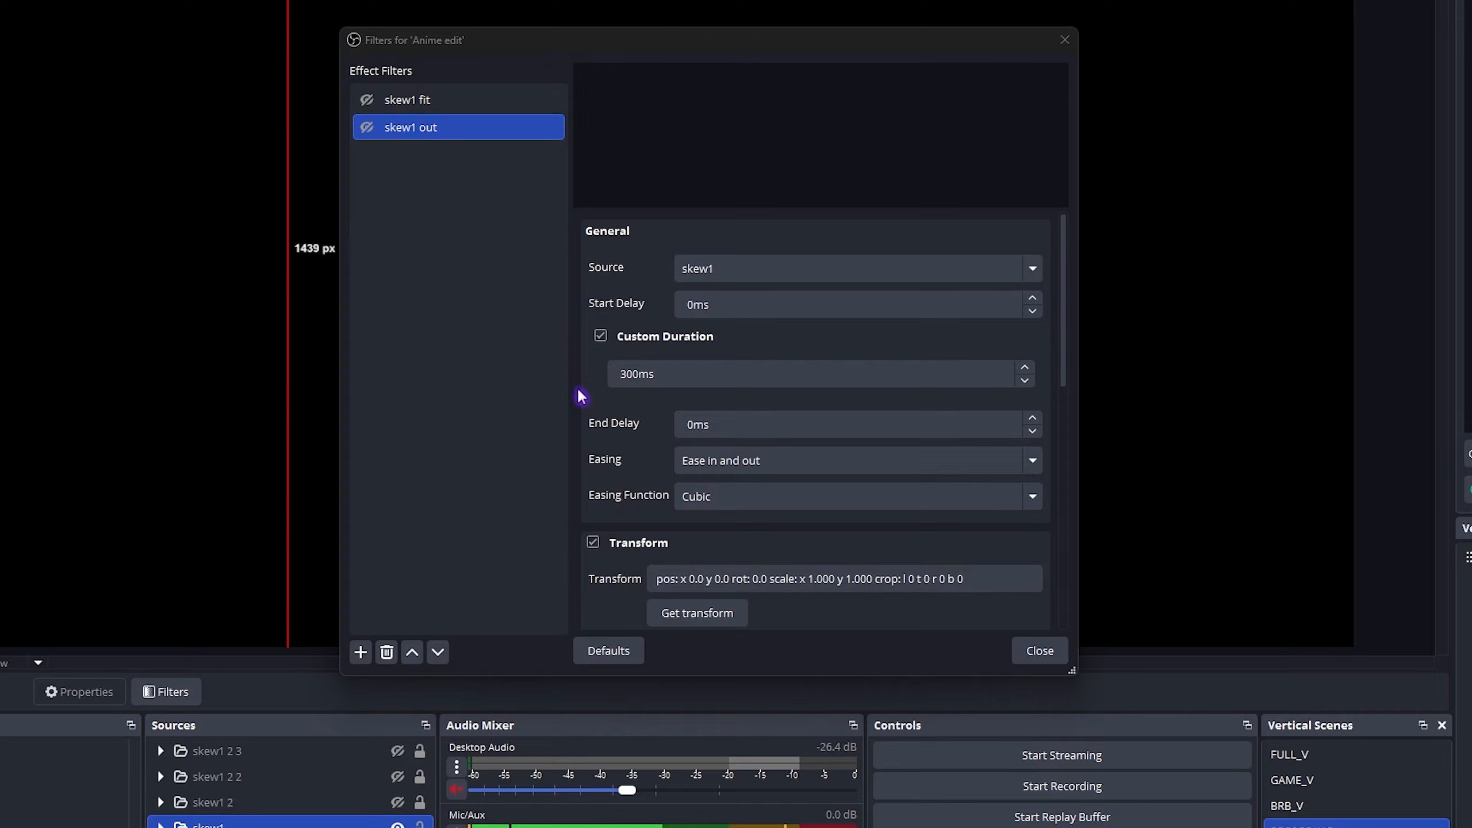
pyautogui.scroll(-1, 594, 464)
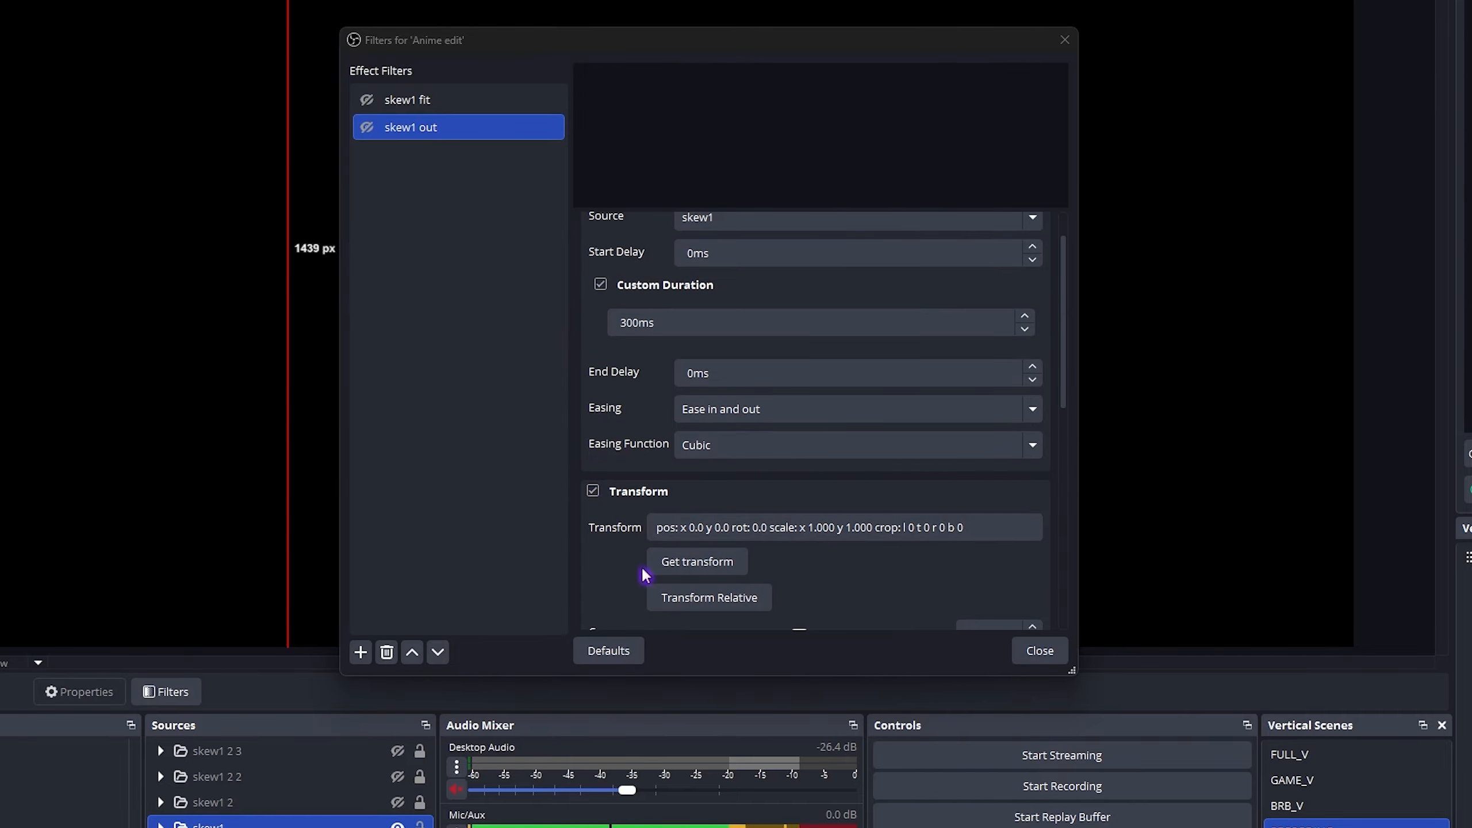
pyautogui.click(685, 568)
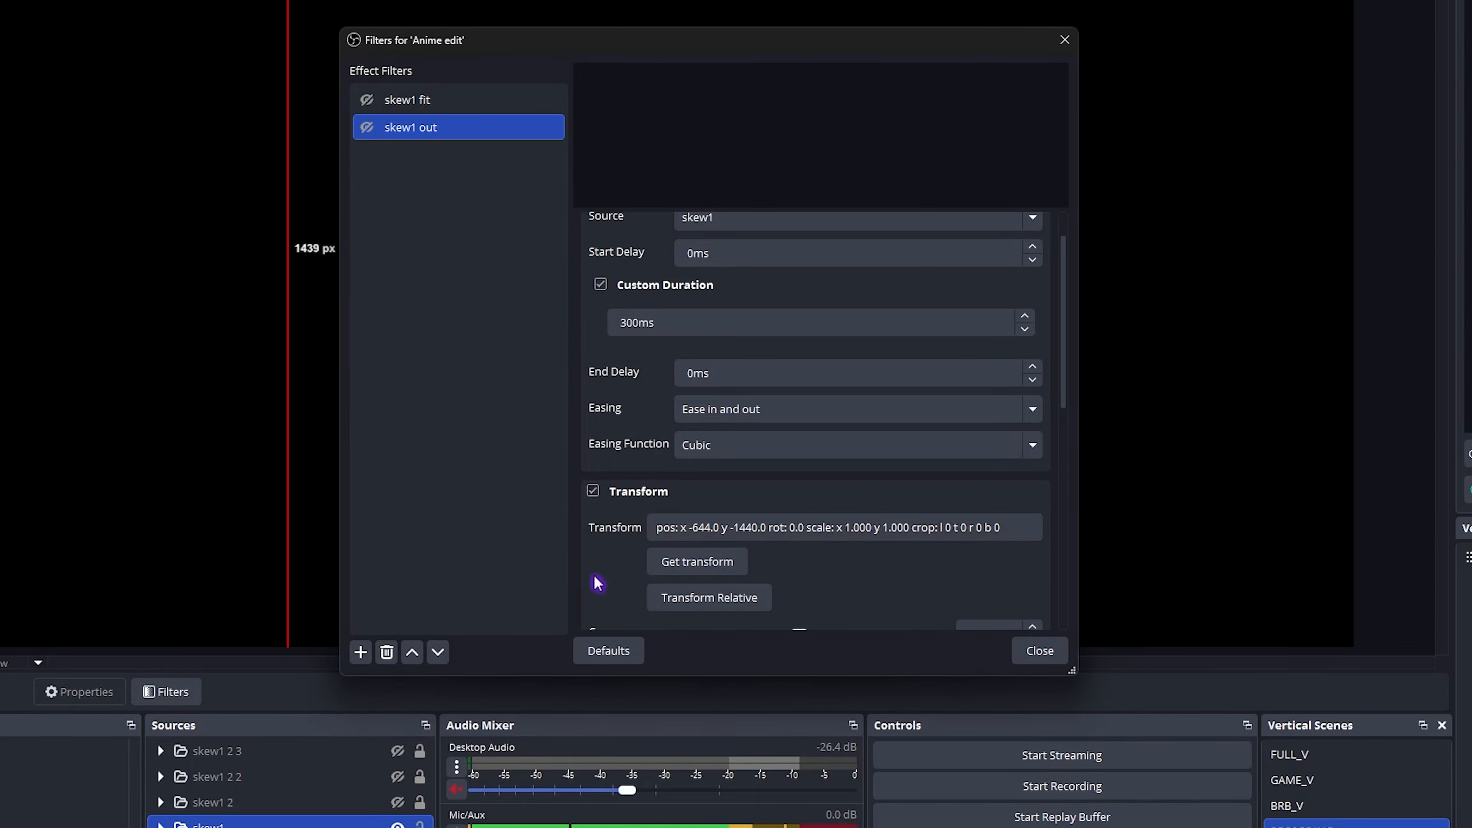
# Trigger the skew1 fit and skew1 out filters alternately several times to preview the group moving in and out
pyautogui.click(366, 100)
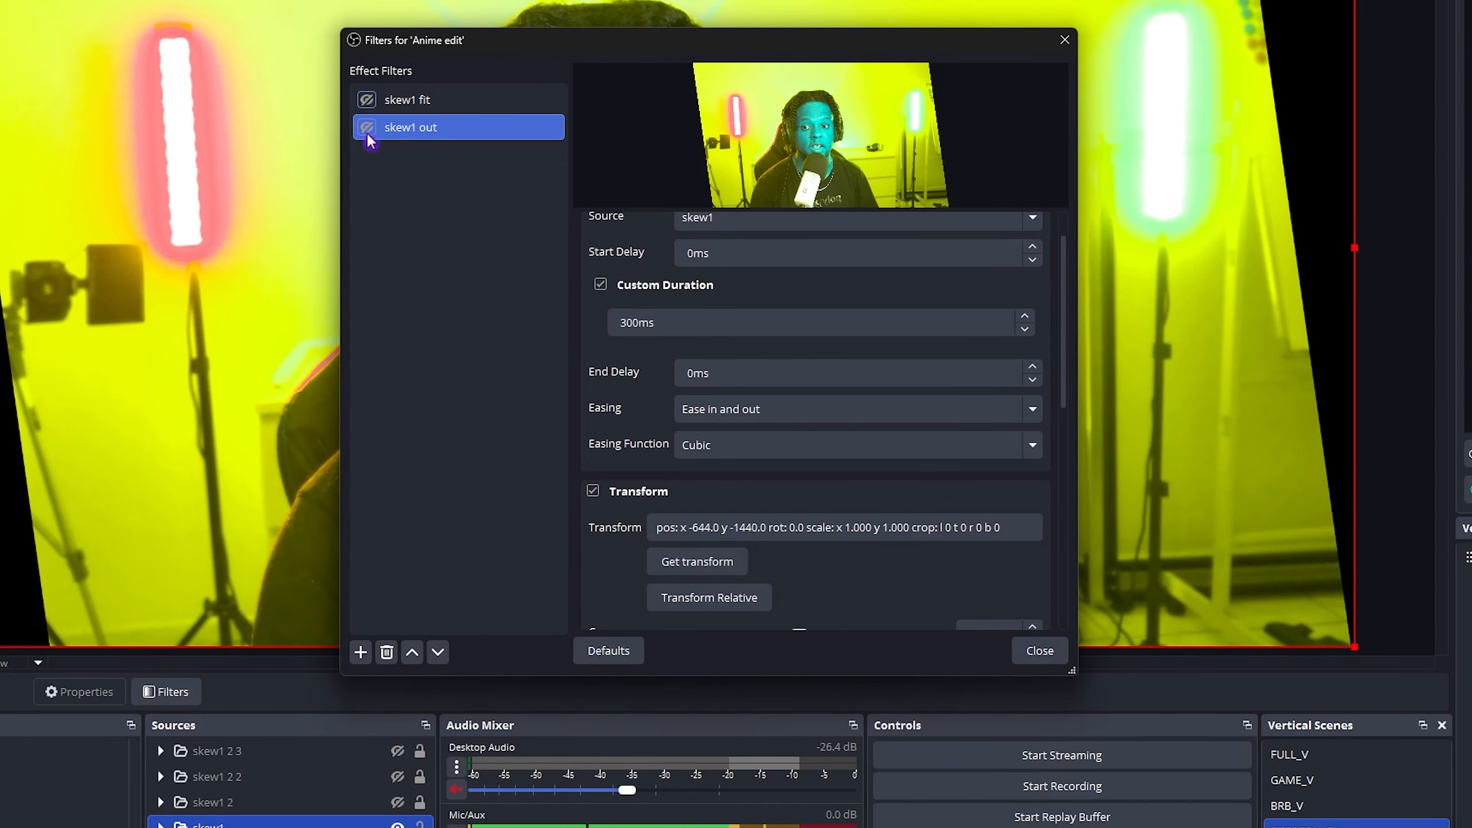
pyautogui.click(366, 129)
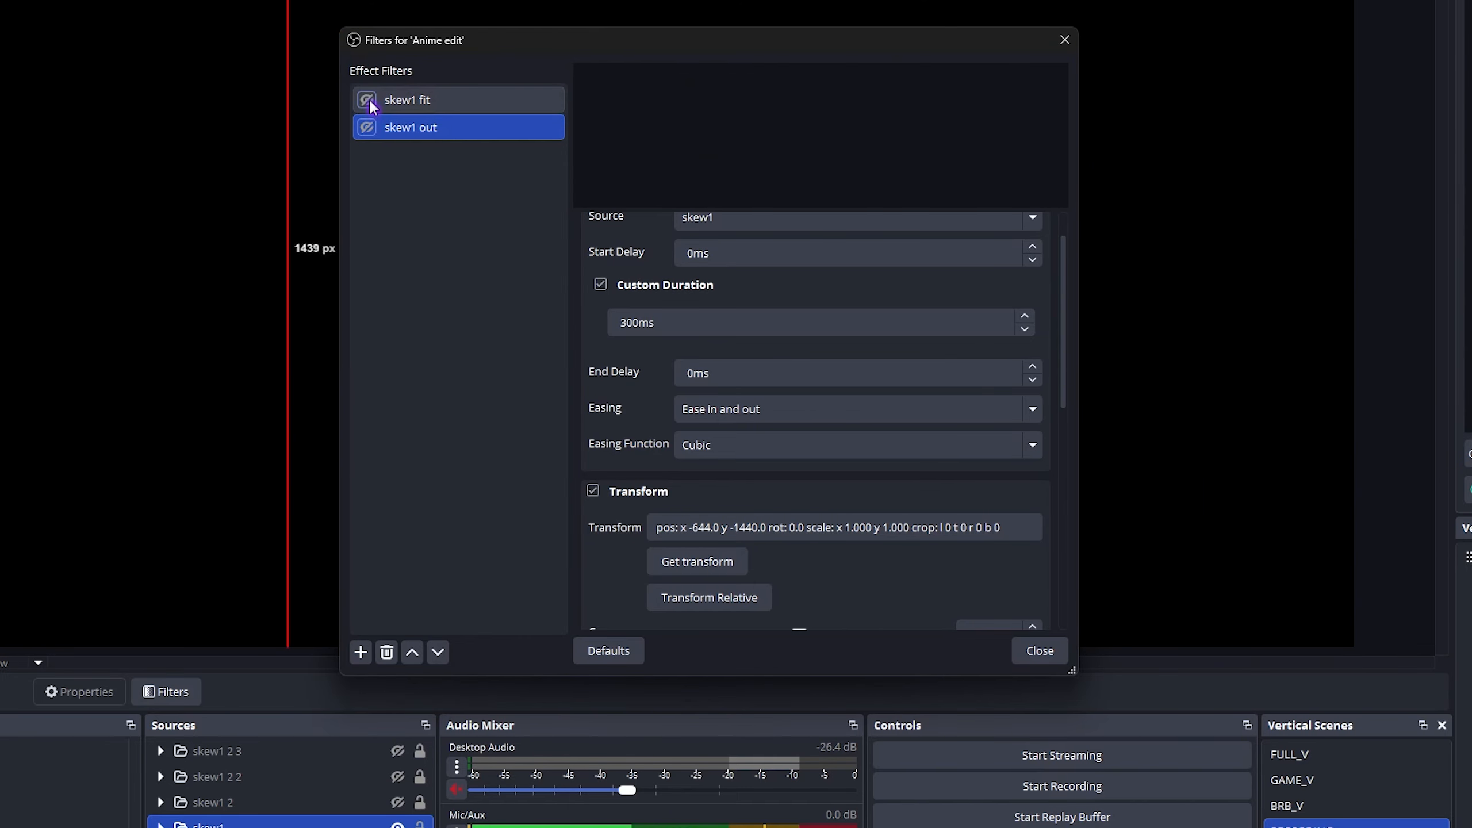
pyautogui.click(367, 101)
pyautogui.click(367, 129)
pyautogui.click(366, 100)
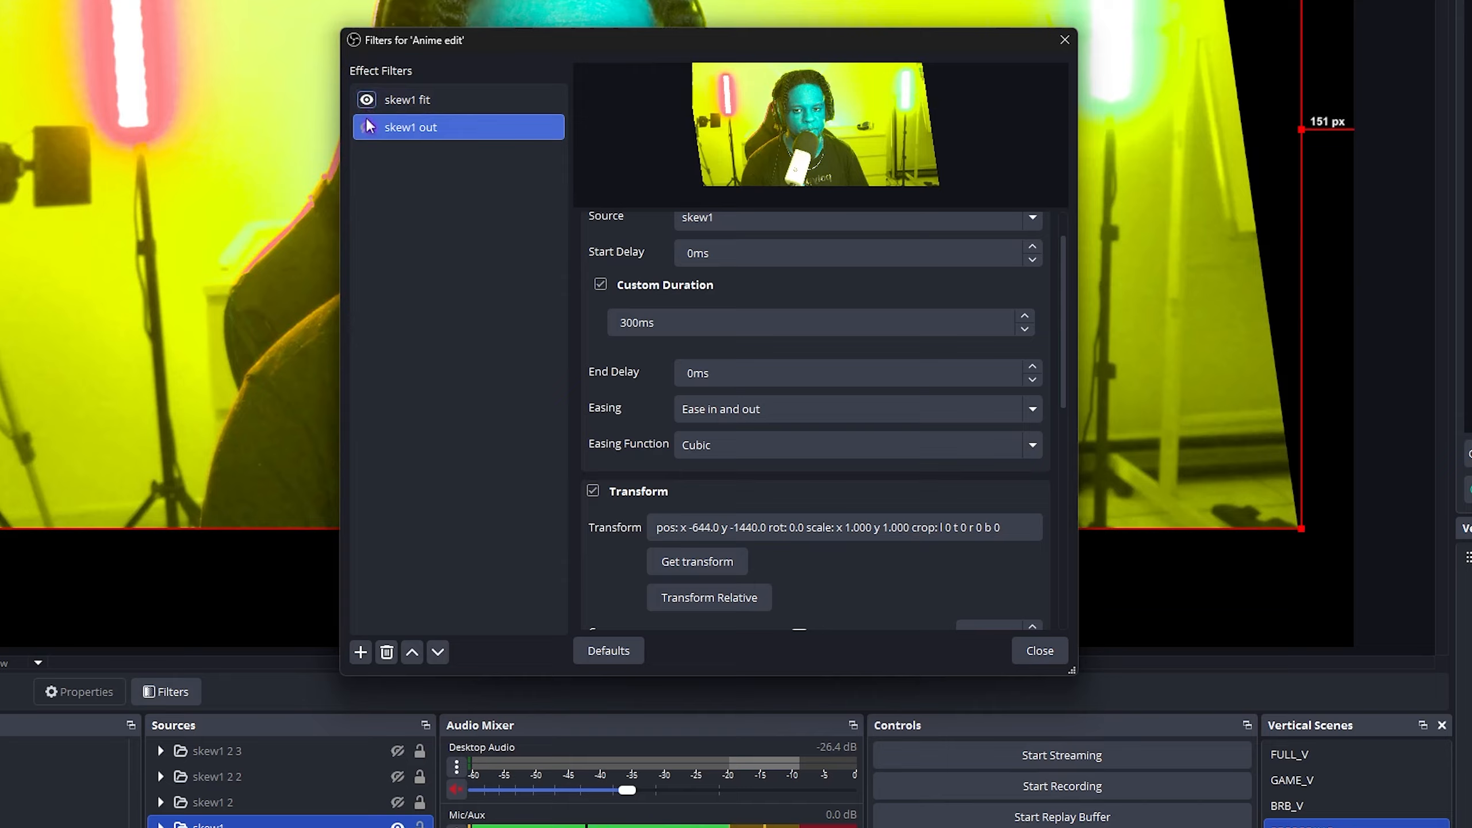
pyautogui.click(367, 127)
pyautogui.click(367, 100)
pyautogui.click(366, 126)
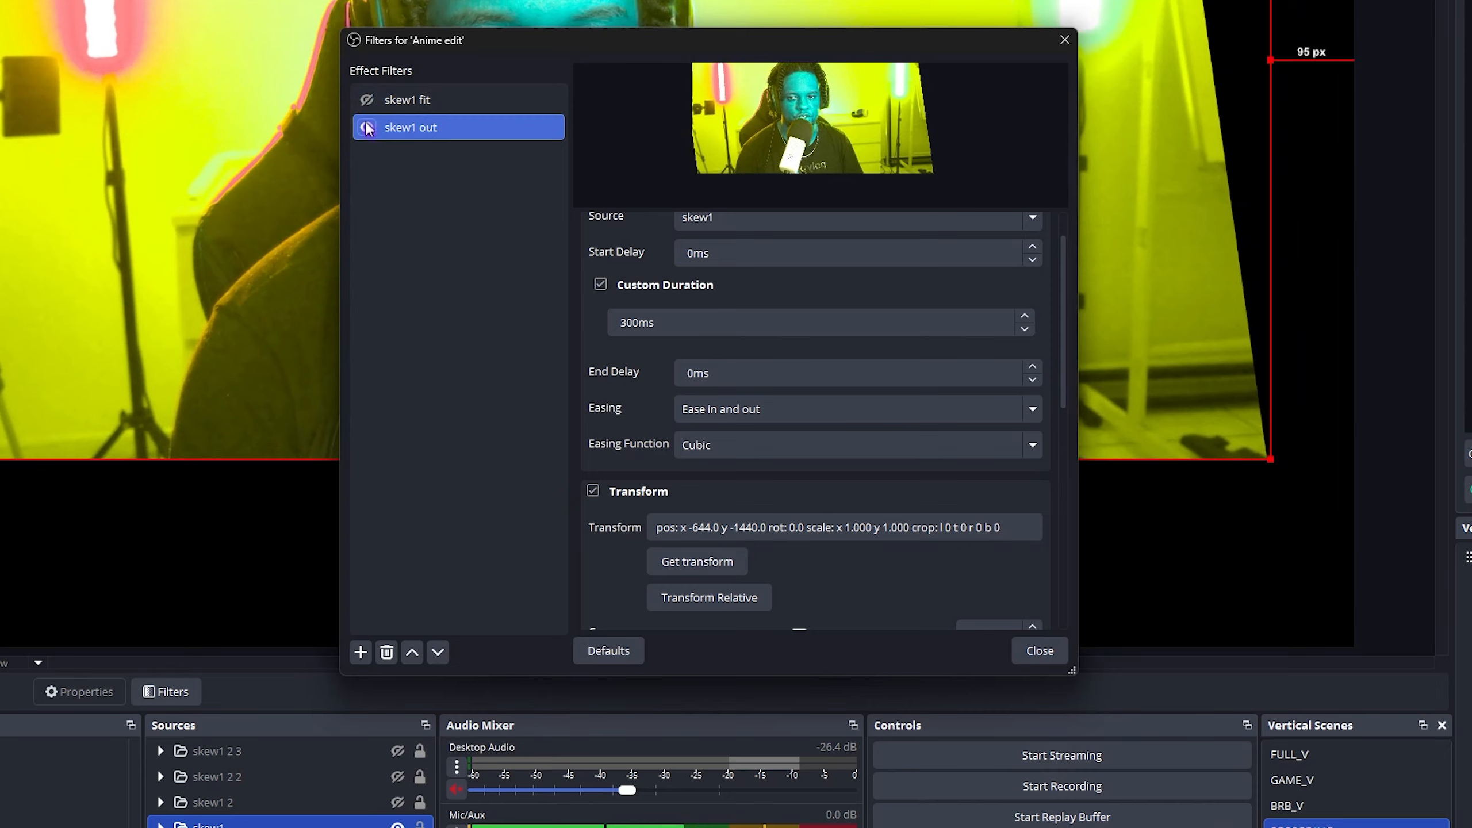
pyautogui.click(363, 104)
pyautogui.click(364, 124)
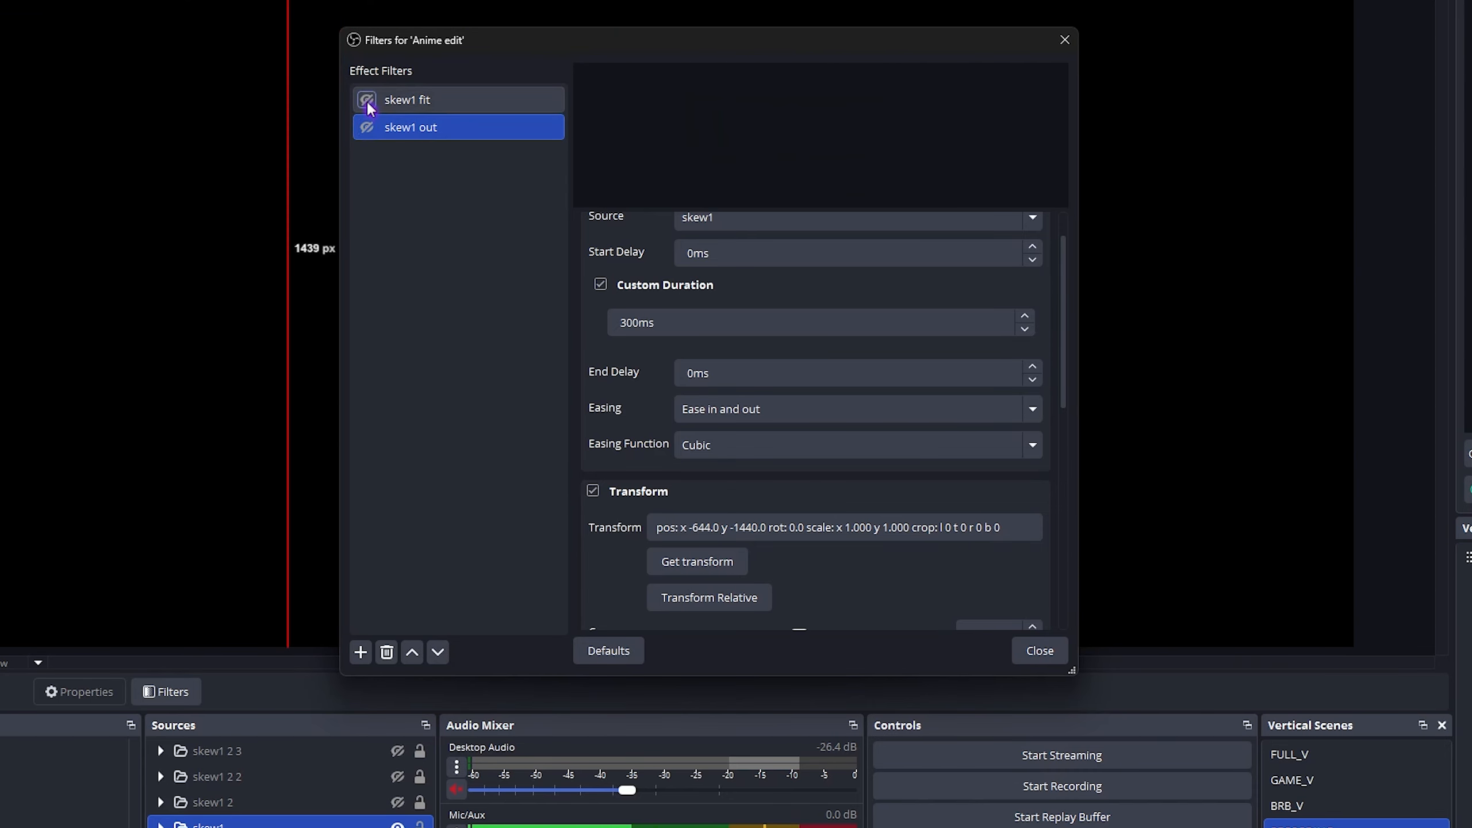
# Set the skew1 fit filter's custom duration to 1000 ms and test the skew1 out and fit moves
pyautogui.click(367, 100)
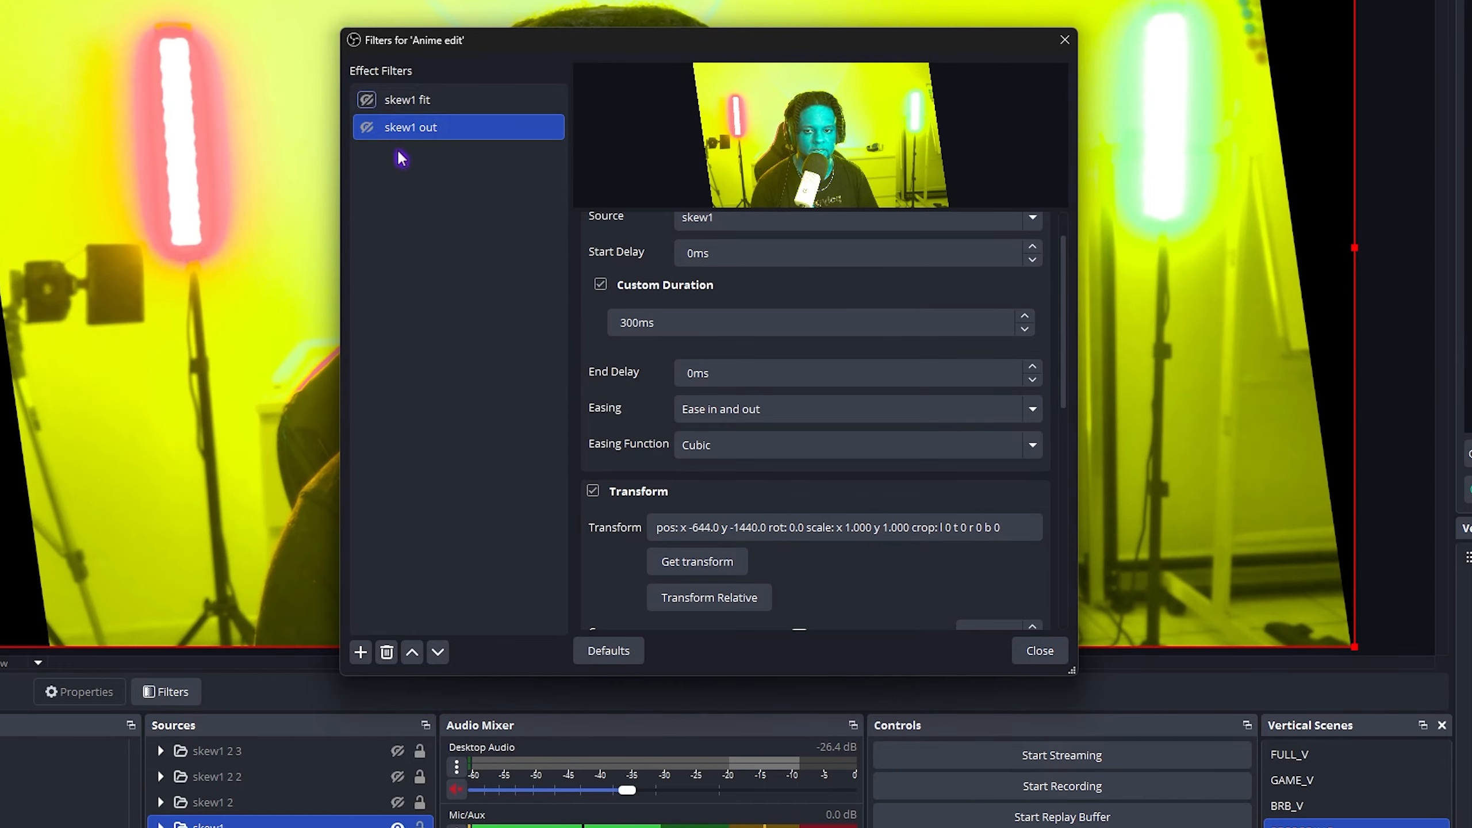
pyautogui.click(429, 100)
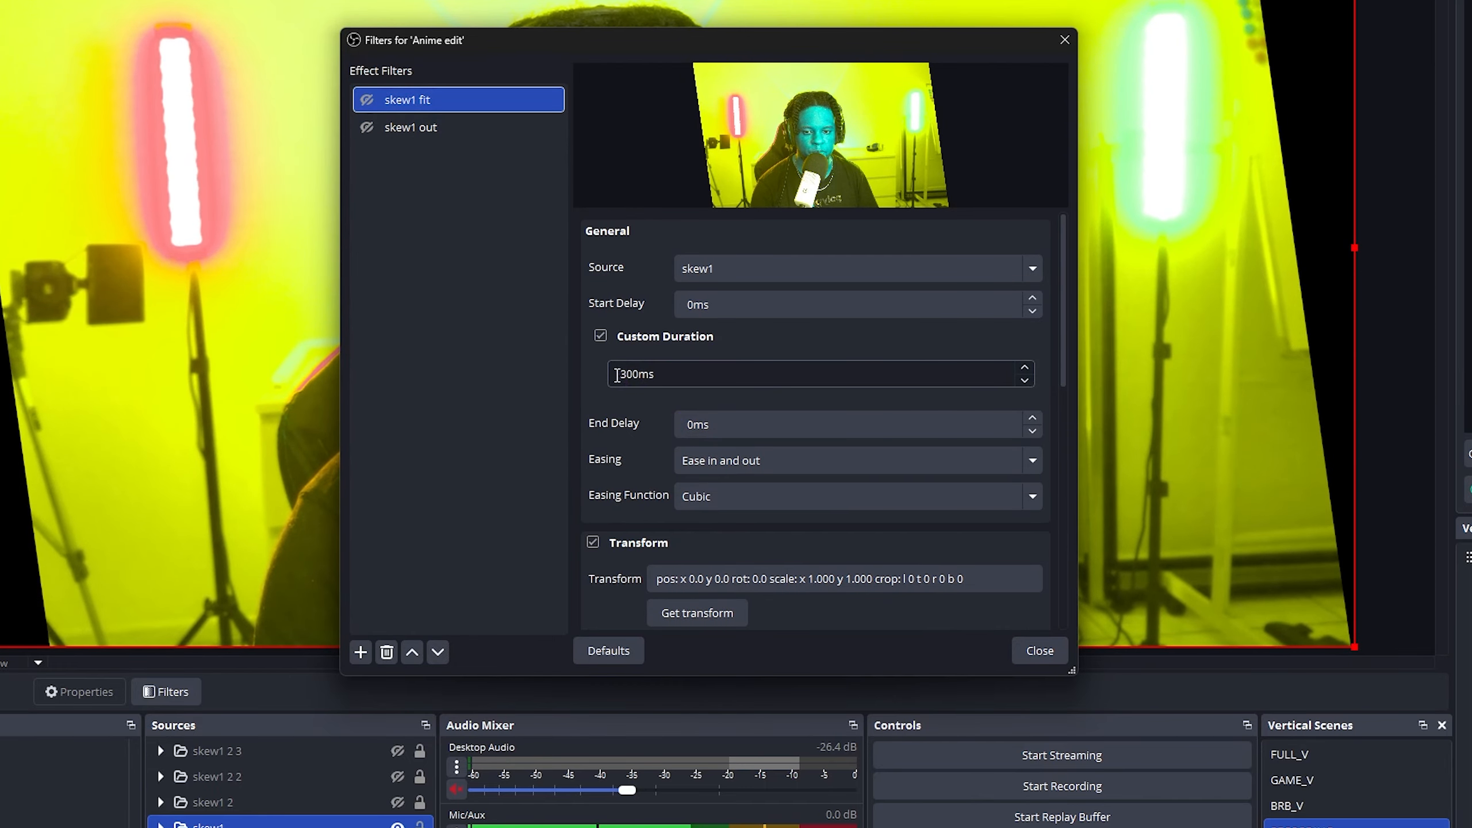
pyautogui.click(628, 374)
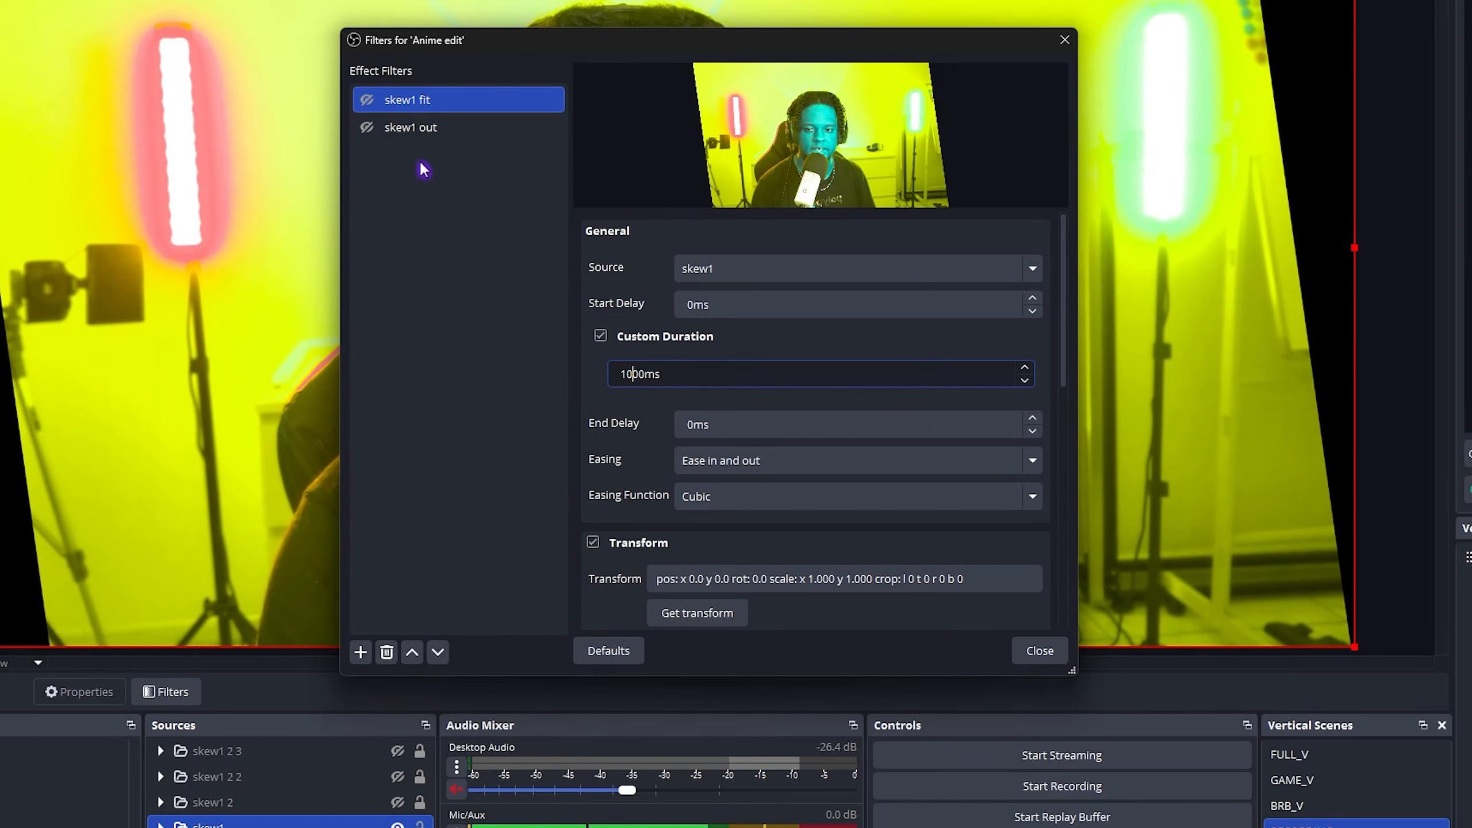
pyautogui.click(367, 127)
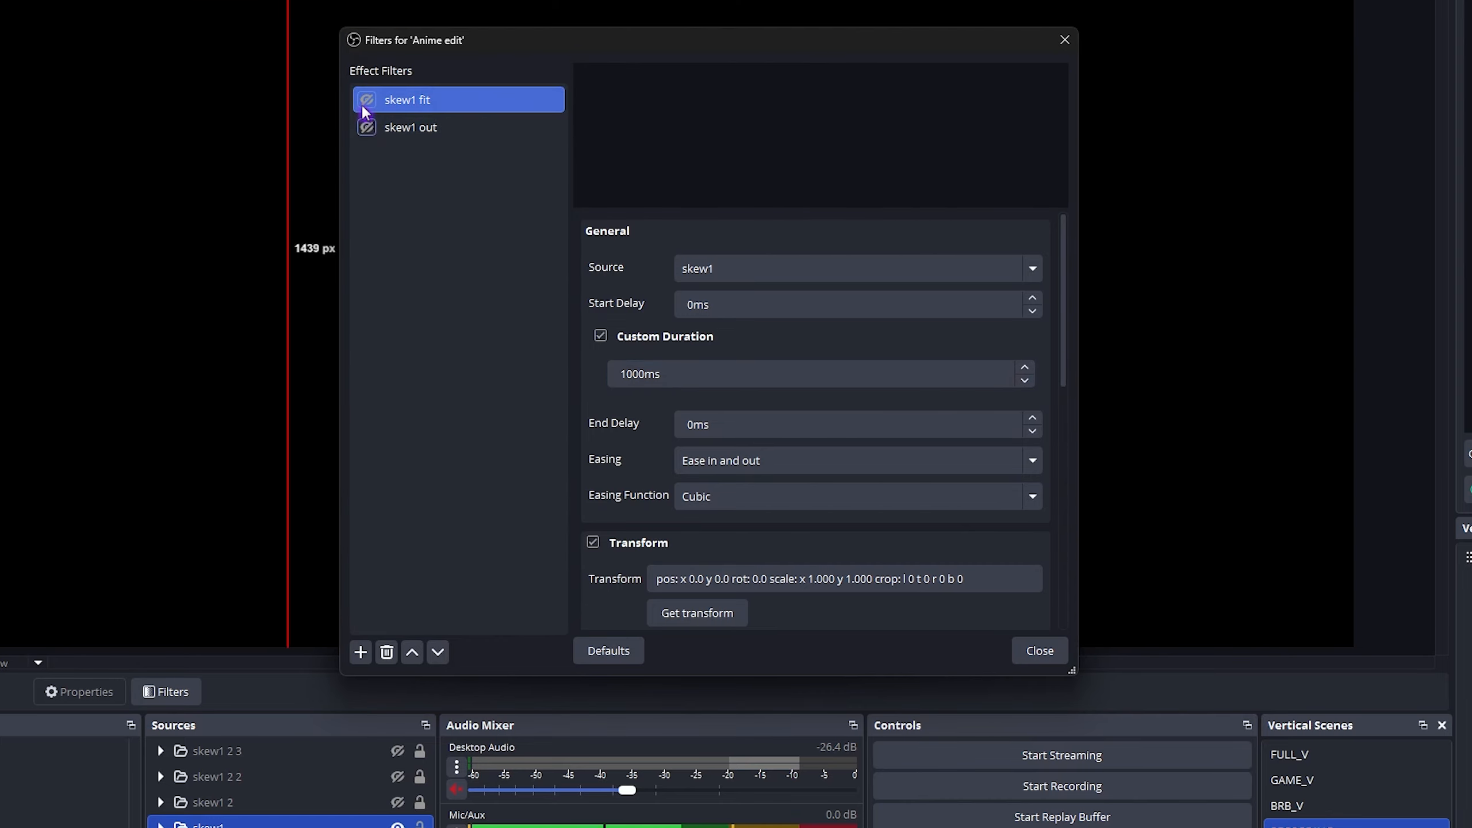
pyautogui.click(366, 101)
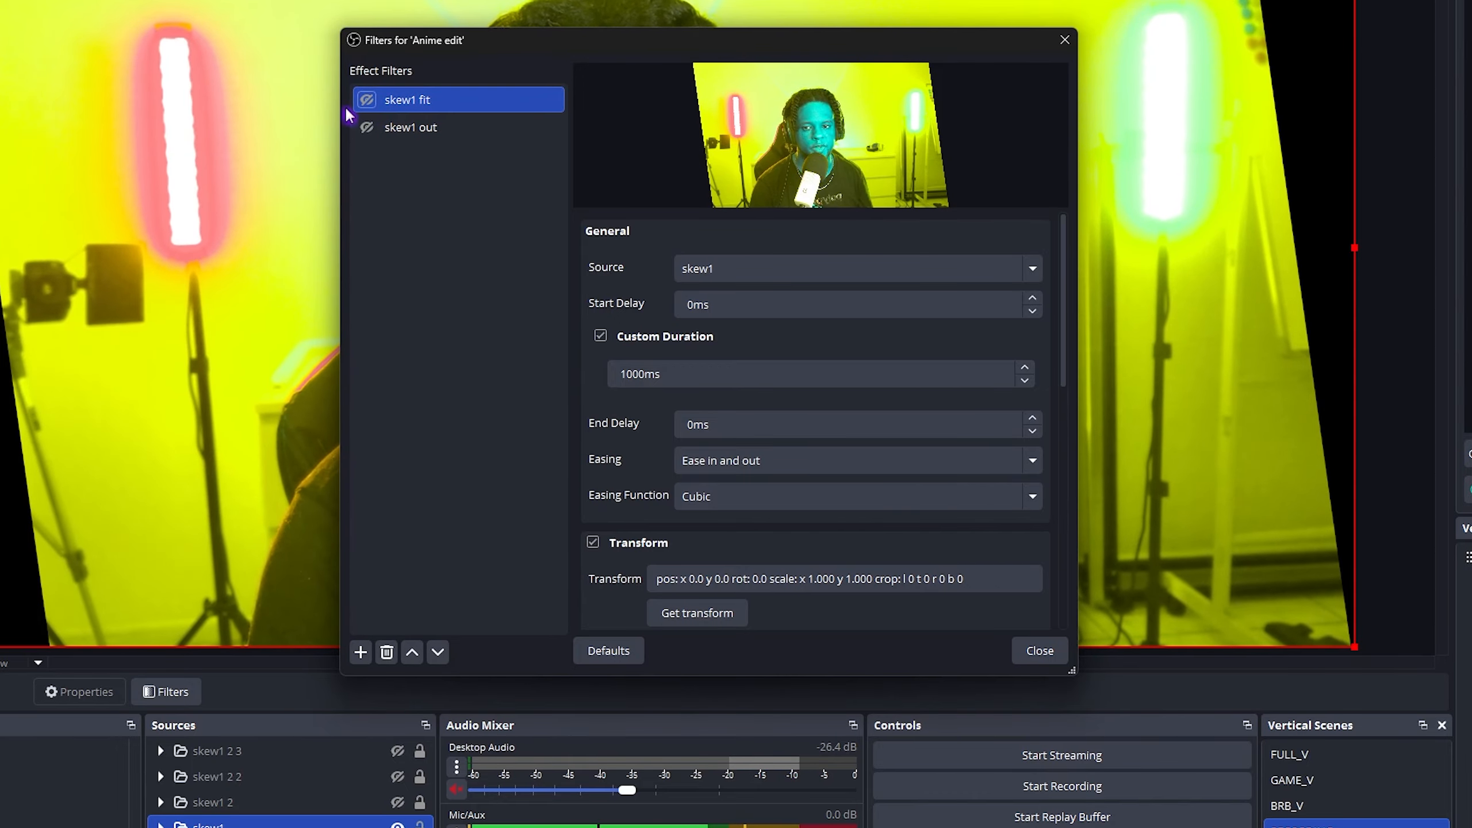
# Set the skew1 fit filter's easing function to Elastic and replay the move to test it
pyautogui.click(821, 474)
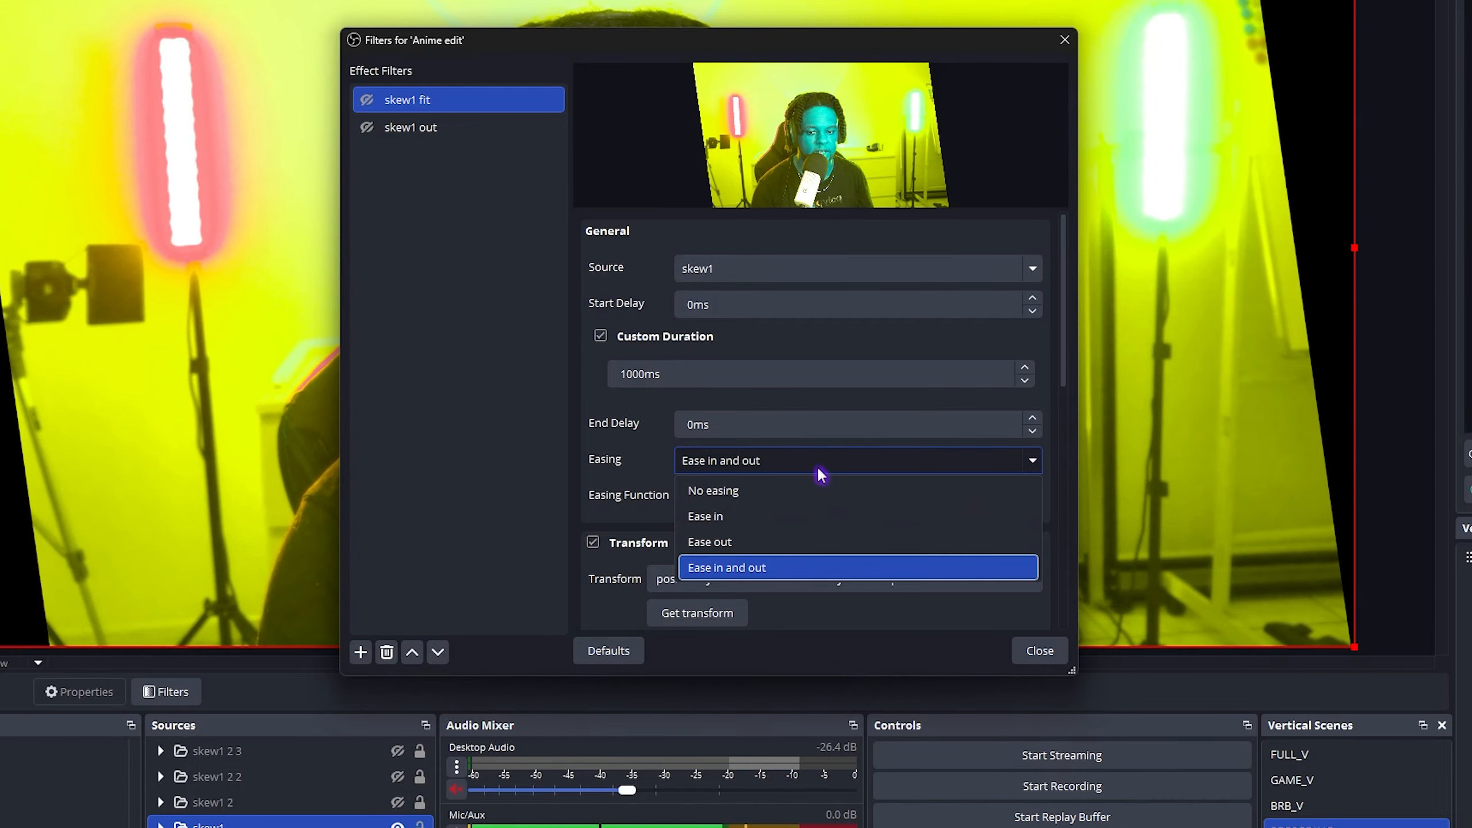
pyautogui.click(820, 473)
pyautogui.click(746, 499)
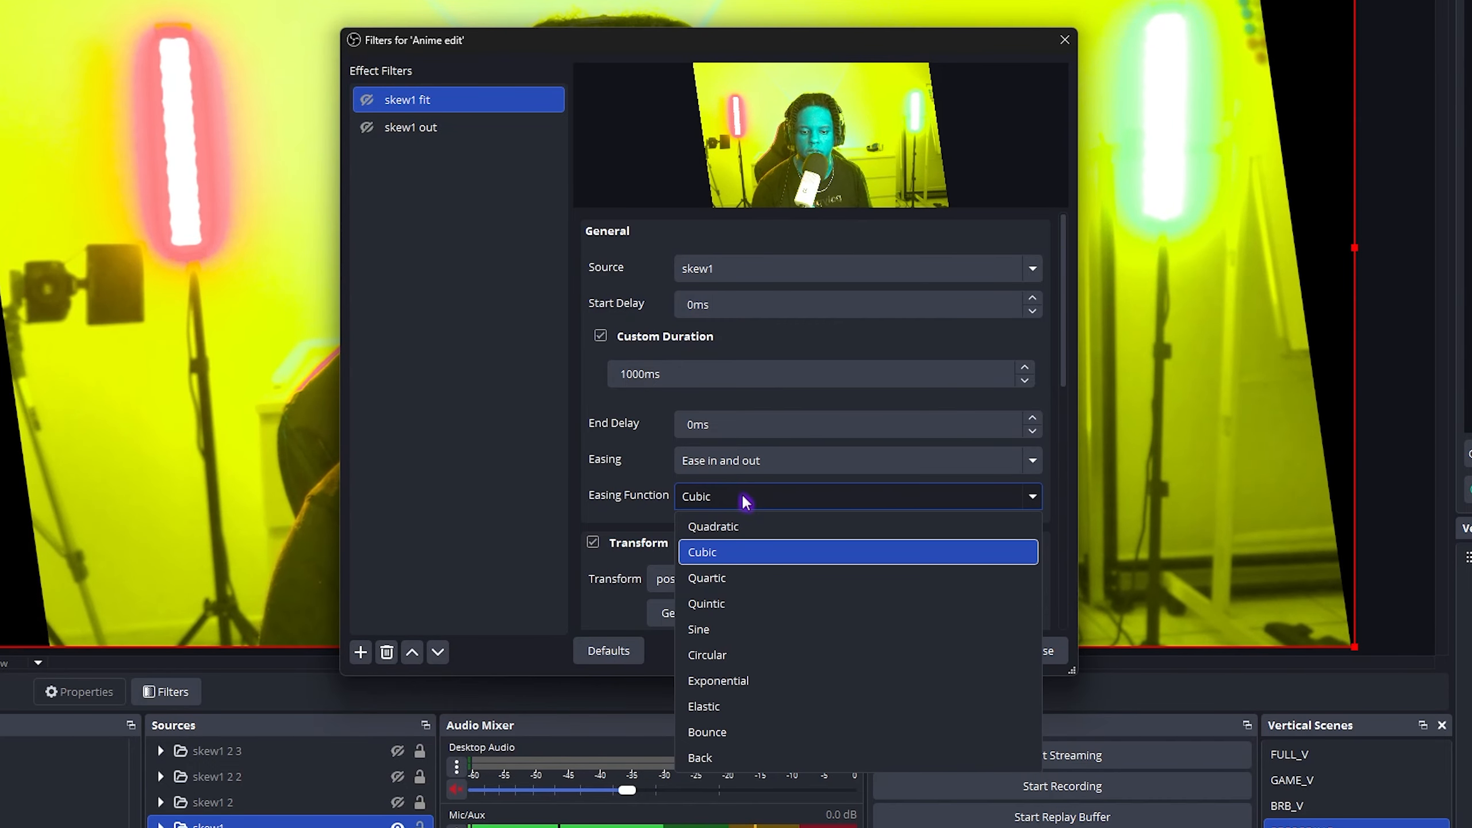
pyautogui.click(707, 706)
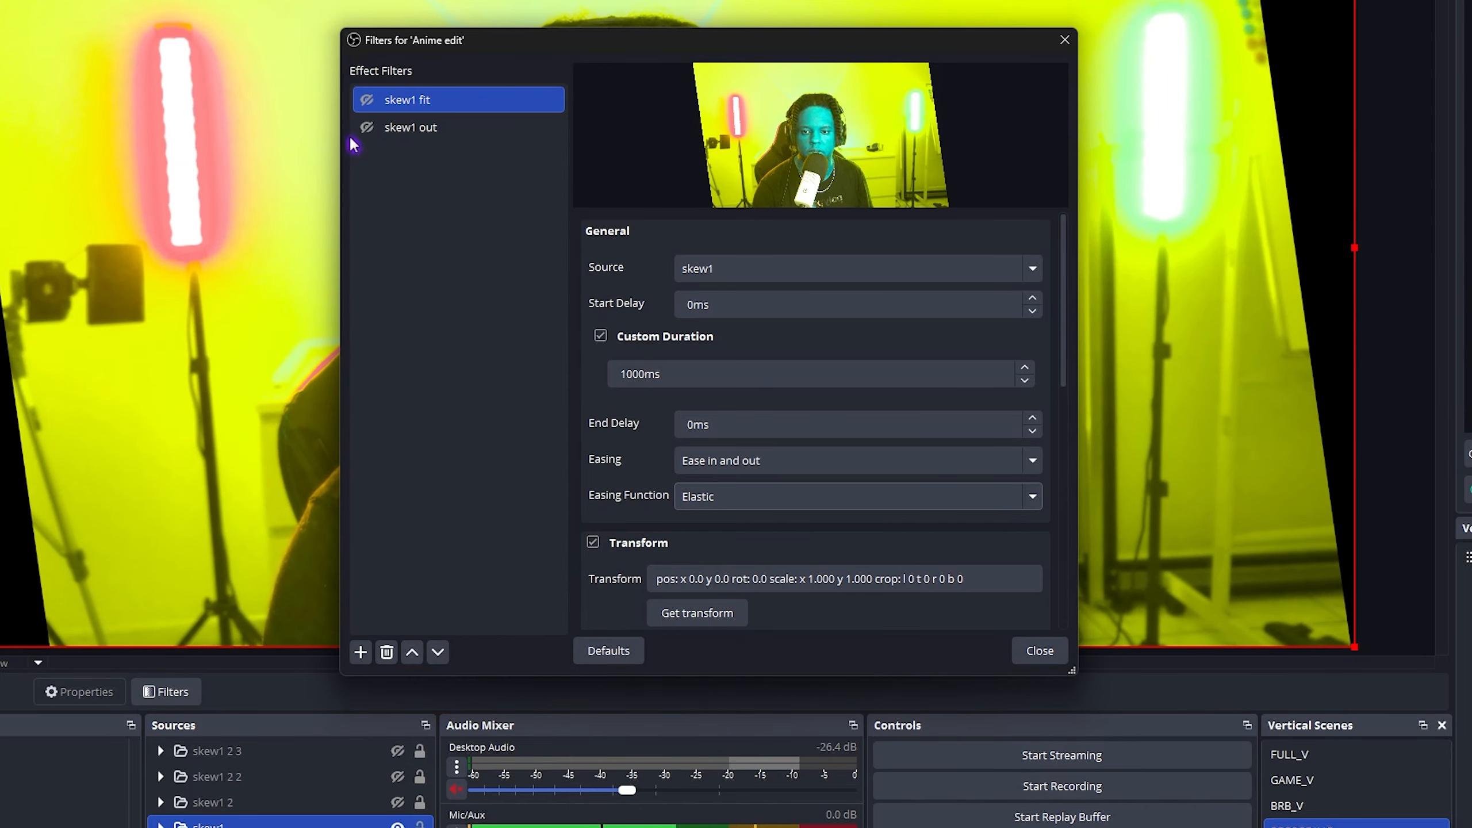
pyautogui.click(367, 99)
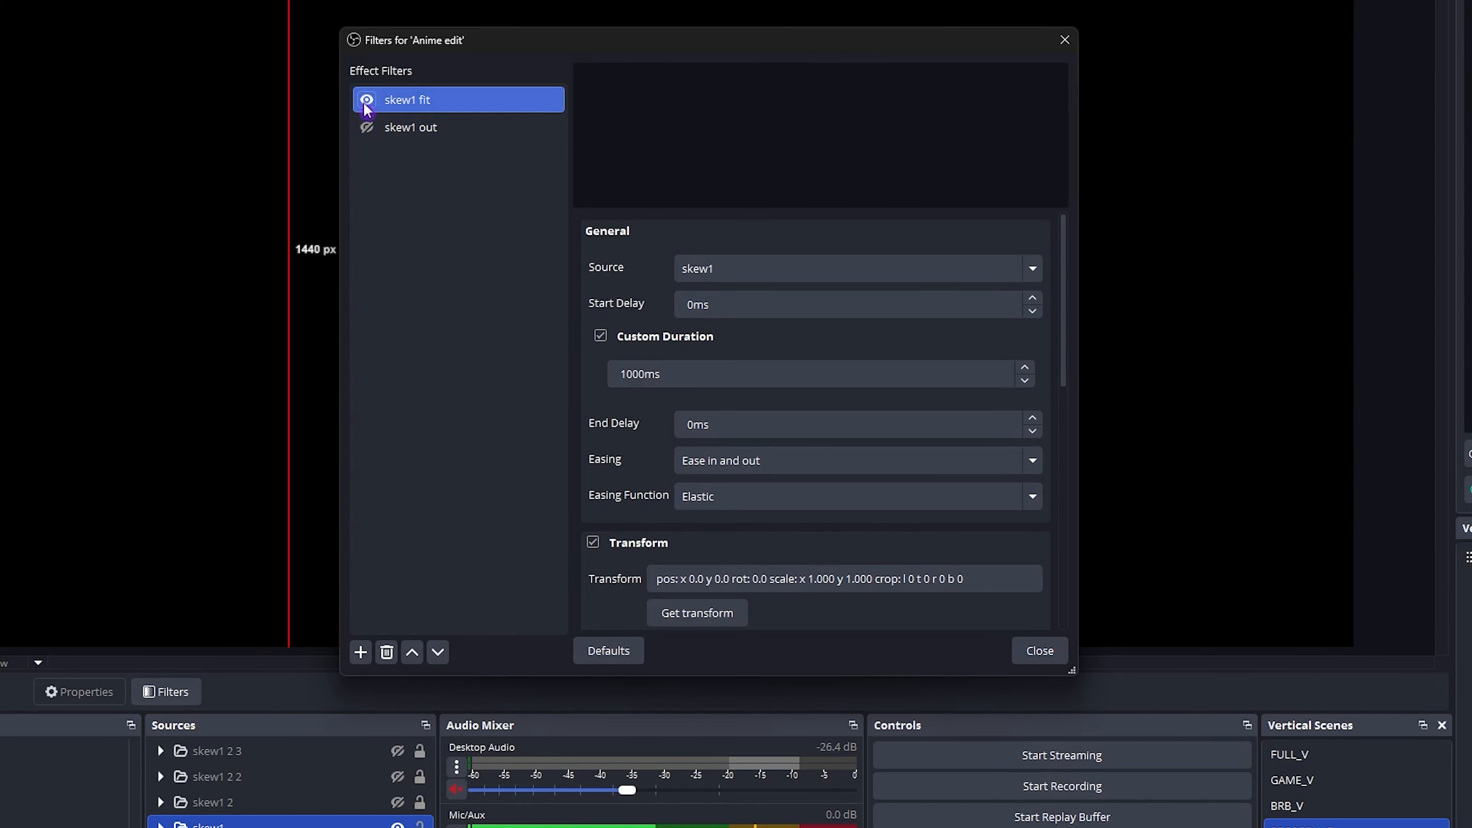
pyautogui.click(367, 101)
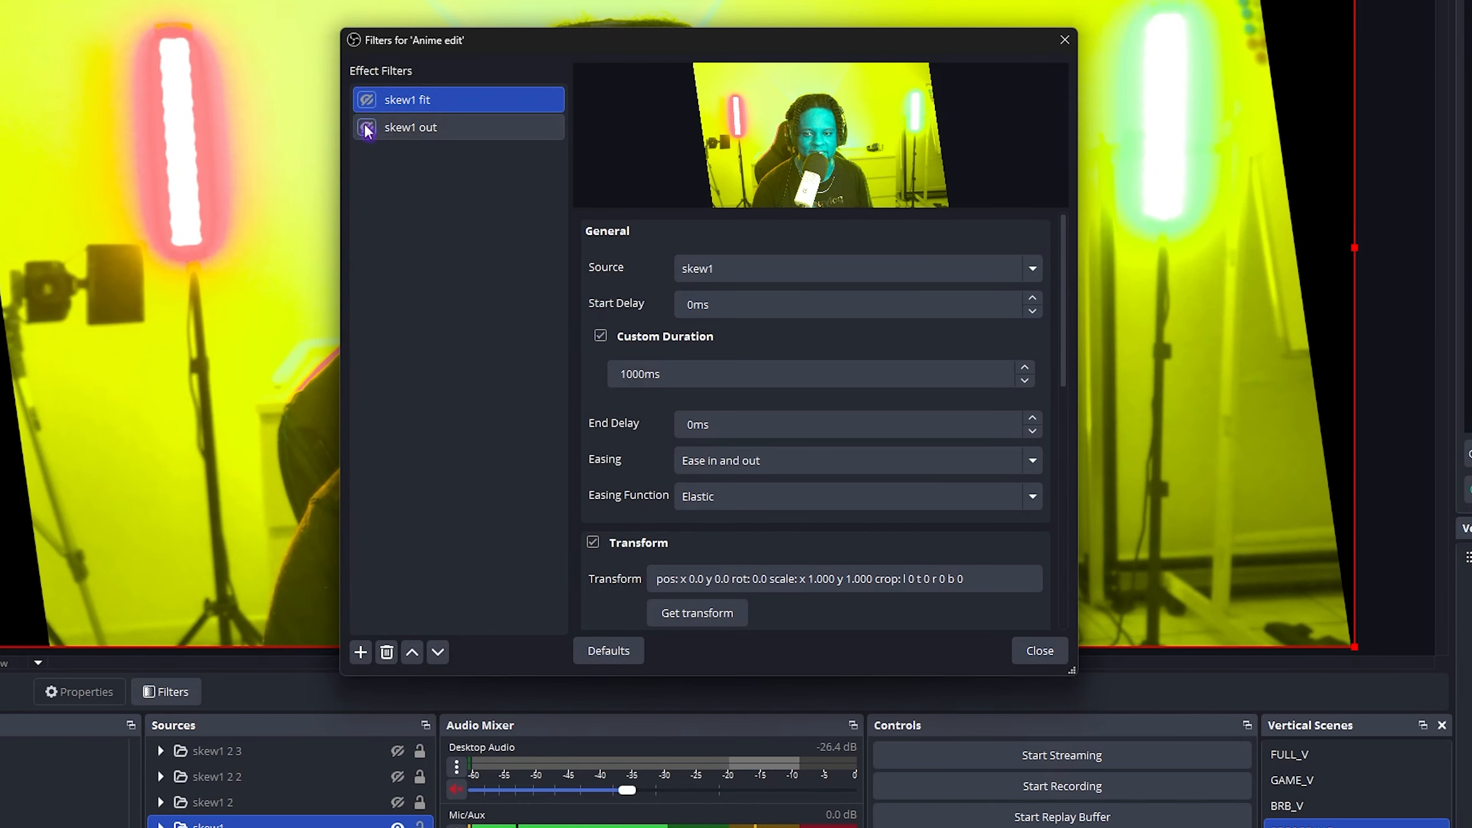
pyautogui.click(366, 102)
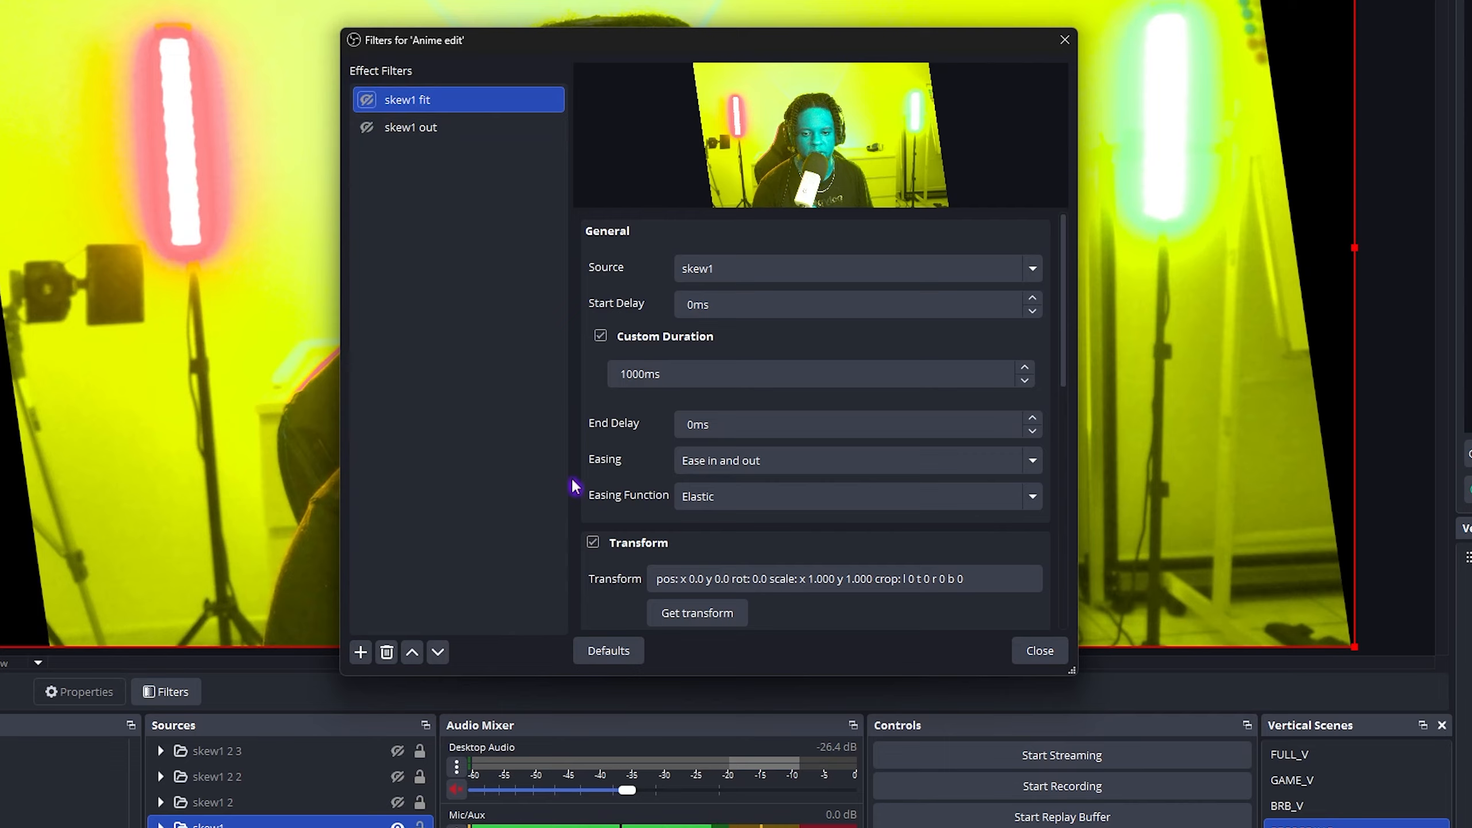
# Set skew1 fit to Ease out easing with a 500 ms custom duration, testing the out and fit moves
pyautogui.click(740, 458)
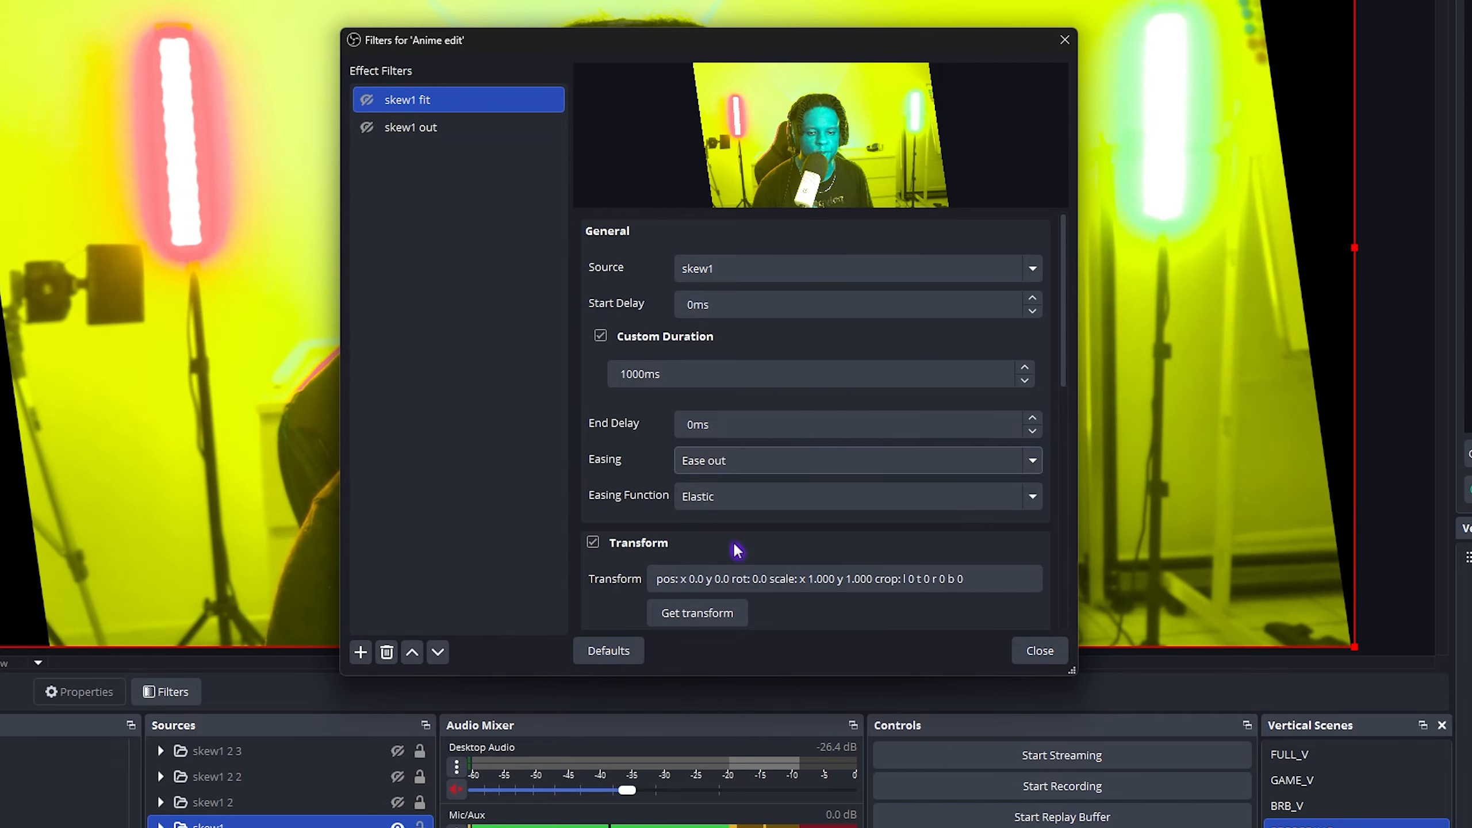
pyautogui.click(733, 548)
pyautogui.click(366, 127)
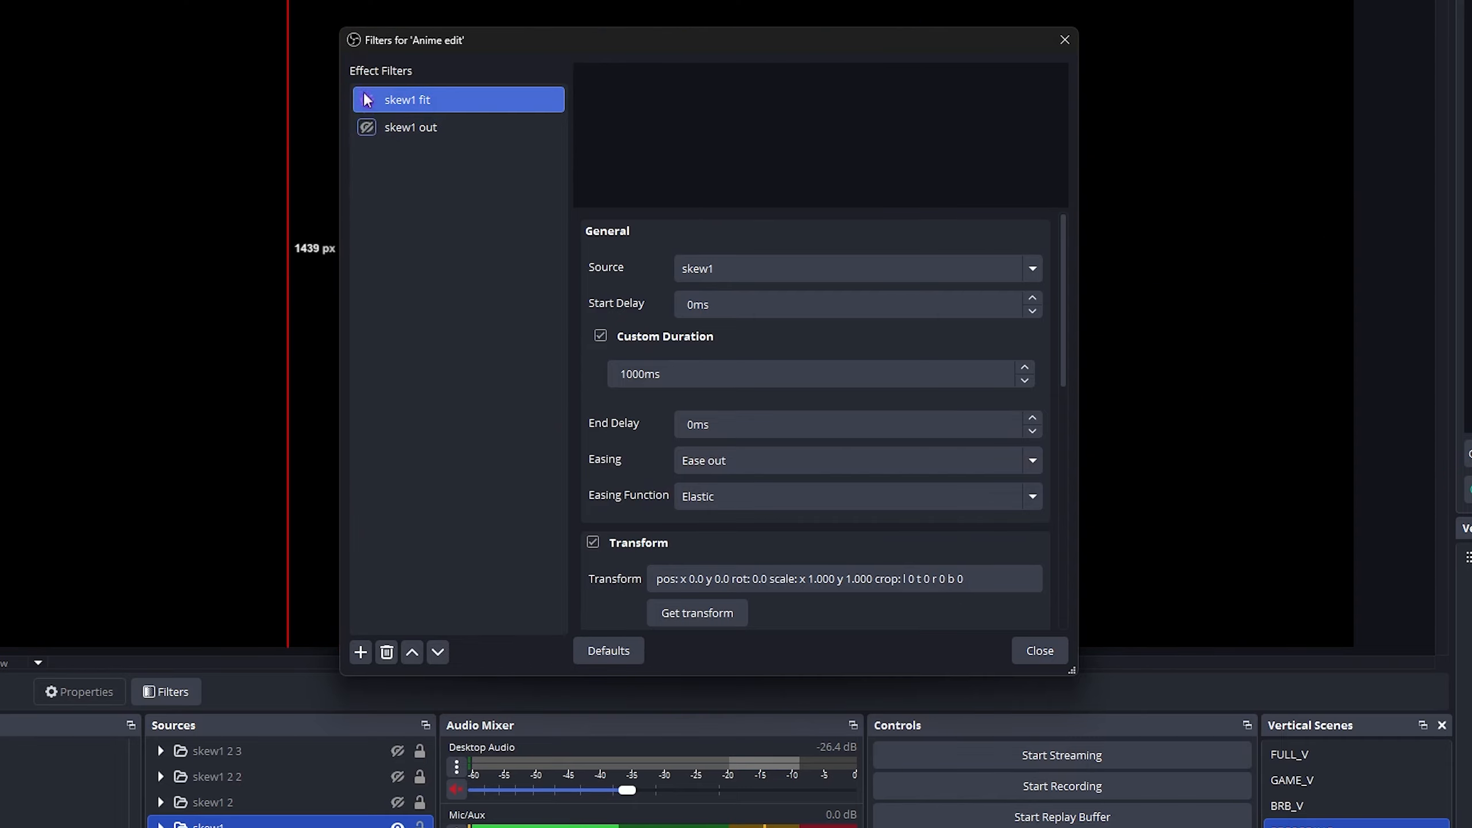
pyautogui.click(367, 99)
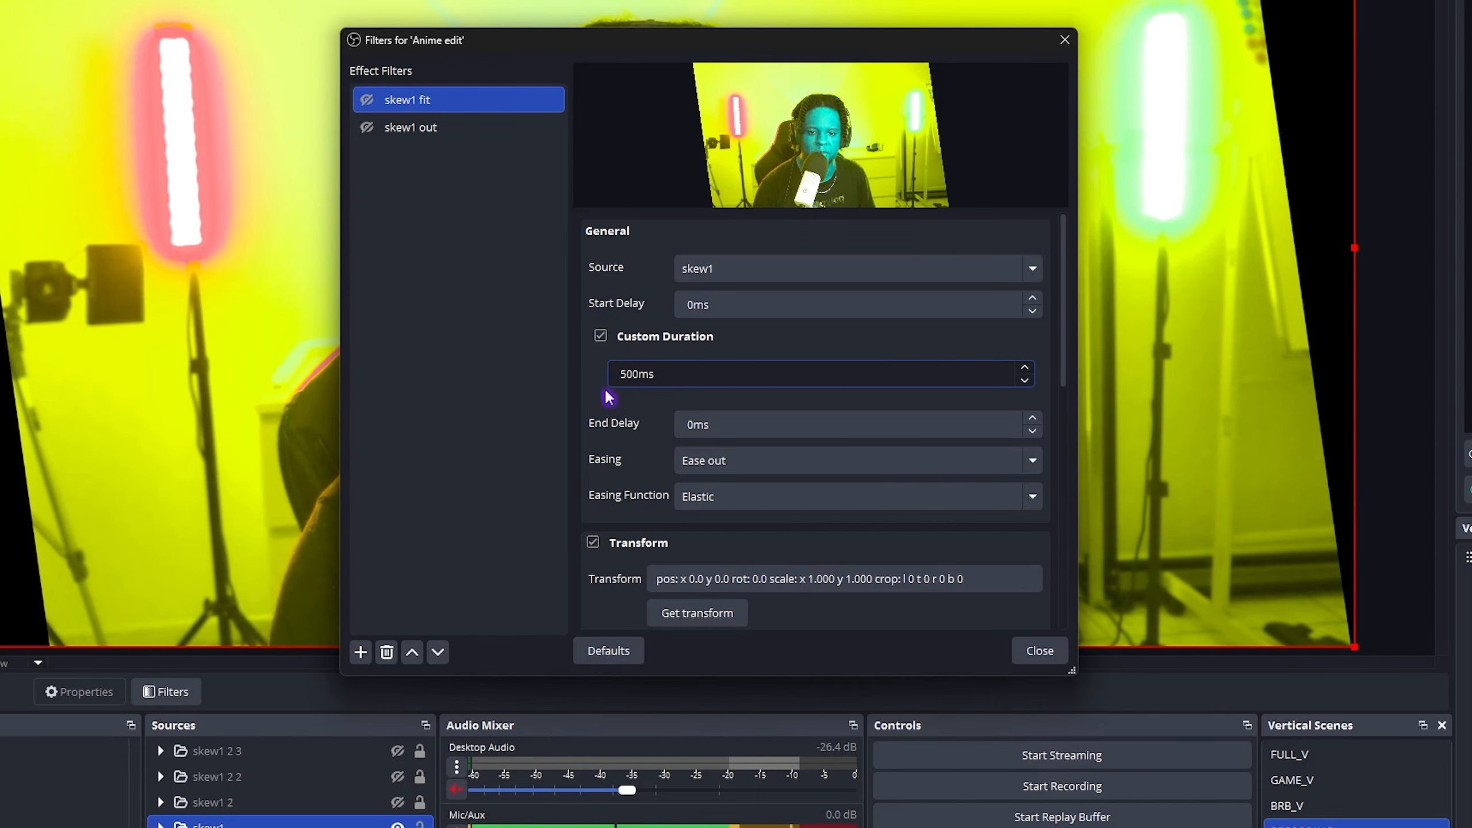
pyautogui.click(368, 128)
pyautogui.click(367, 101)
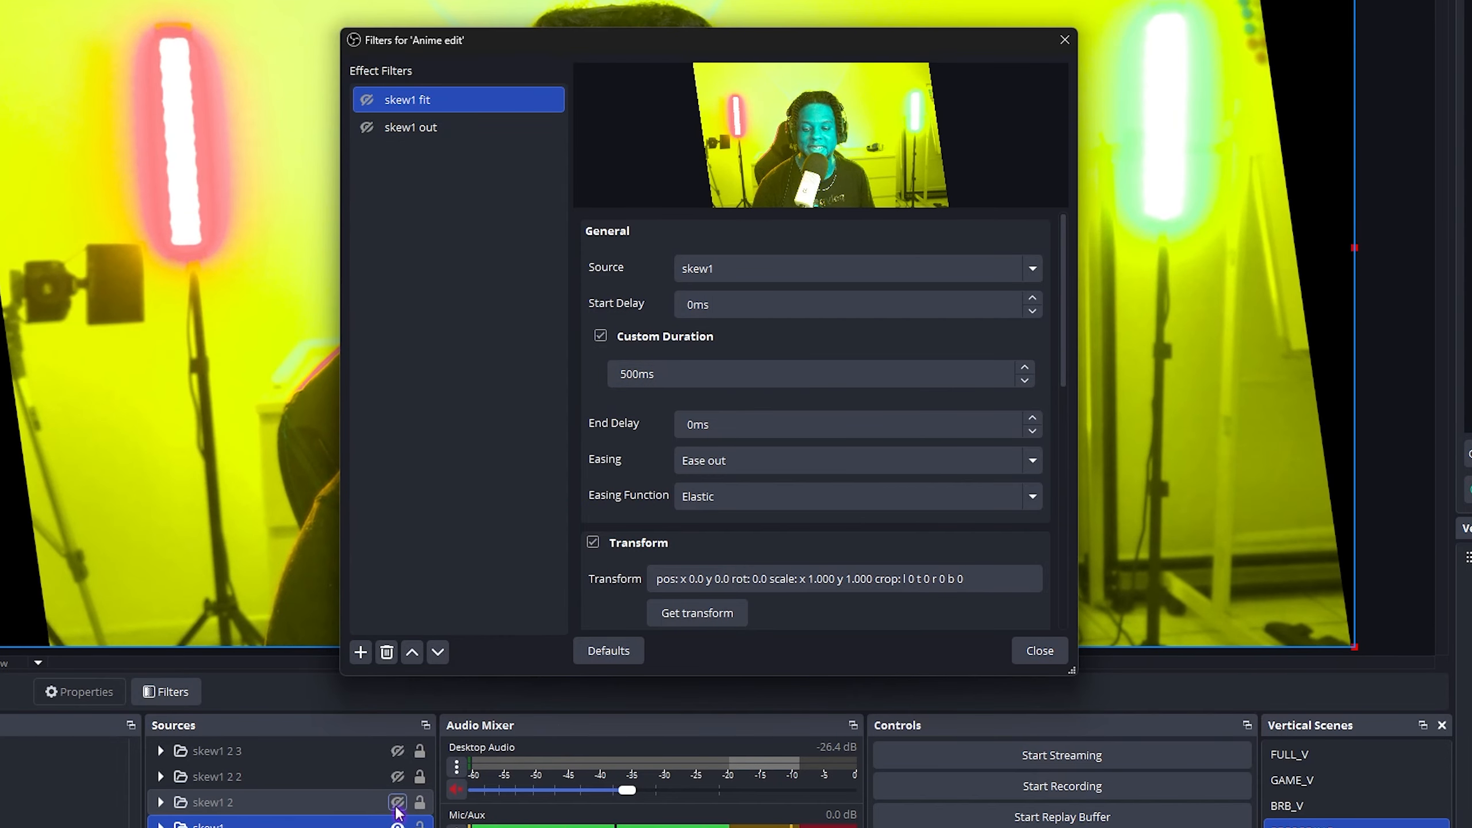
# Show the skew1 2 source and add a Move Source filter named "skew2 fit" that targets skew1 2
pyautogui.click(397, 803)
pyautogui.click(397, 319)
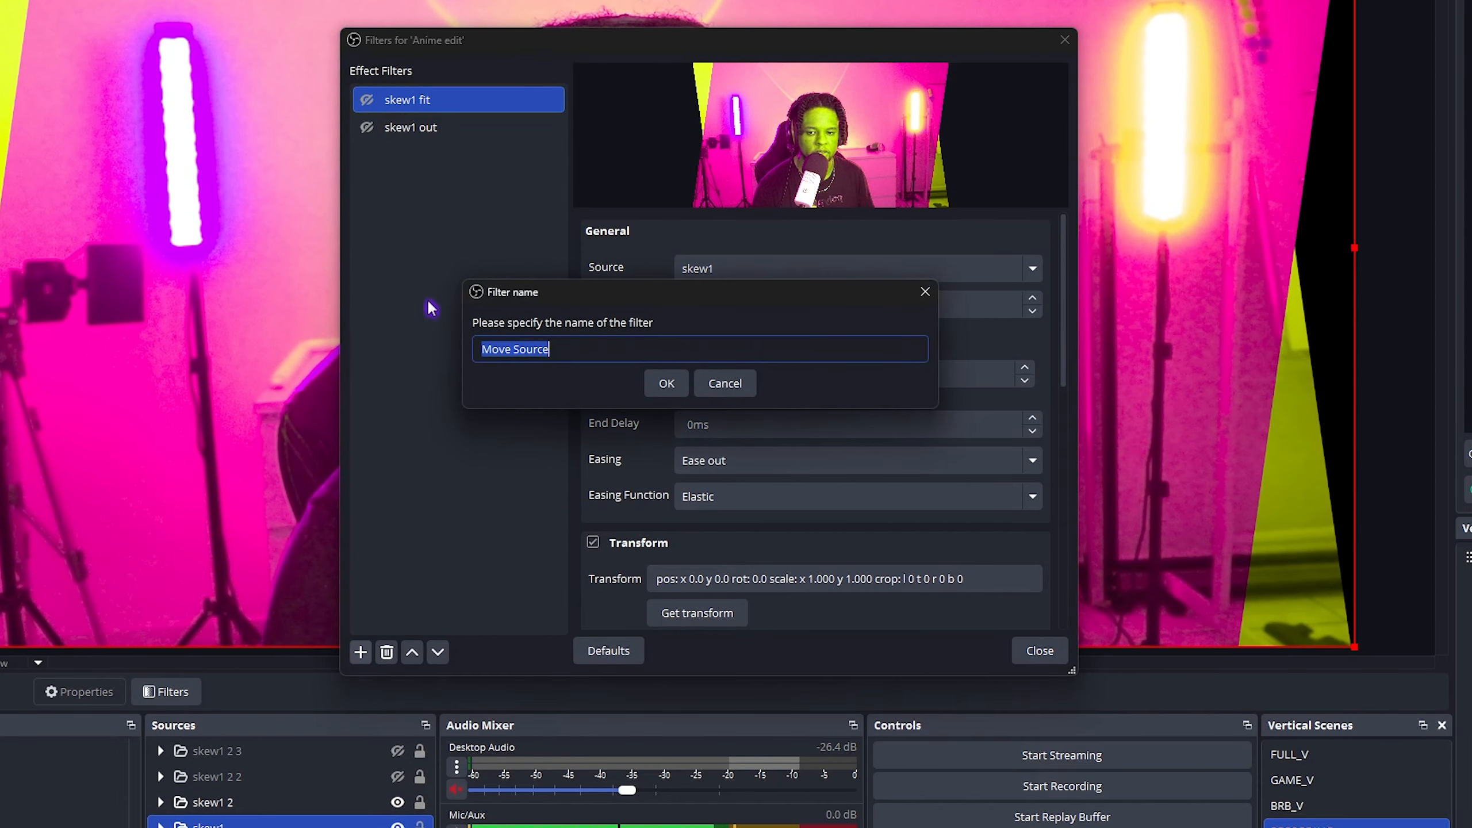
pyautogui.write('skew2 fit')
pyautogui.press('Return')
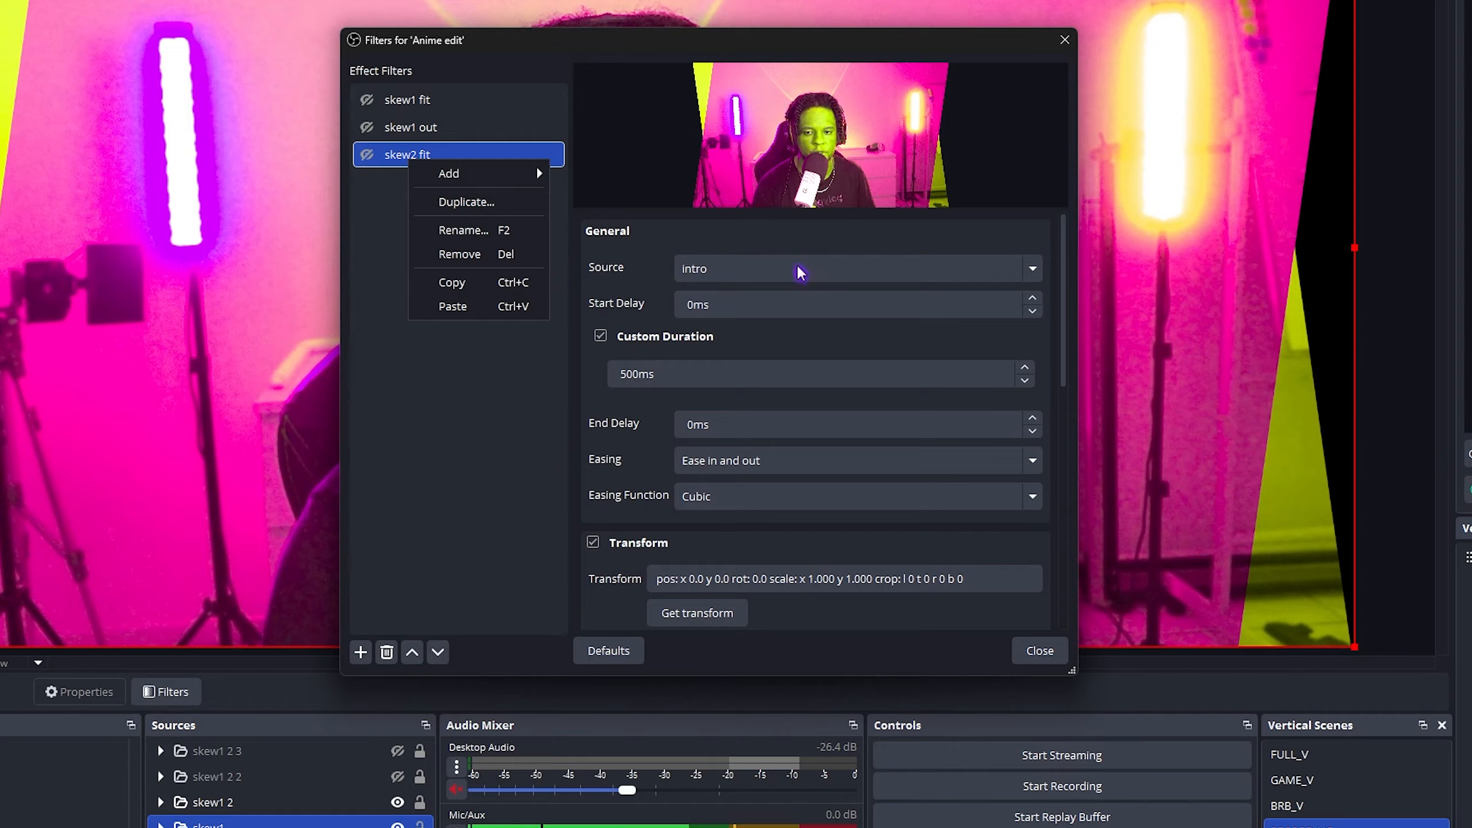
pyautogui.click(797, 272)
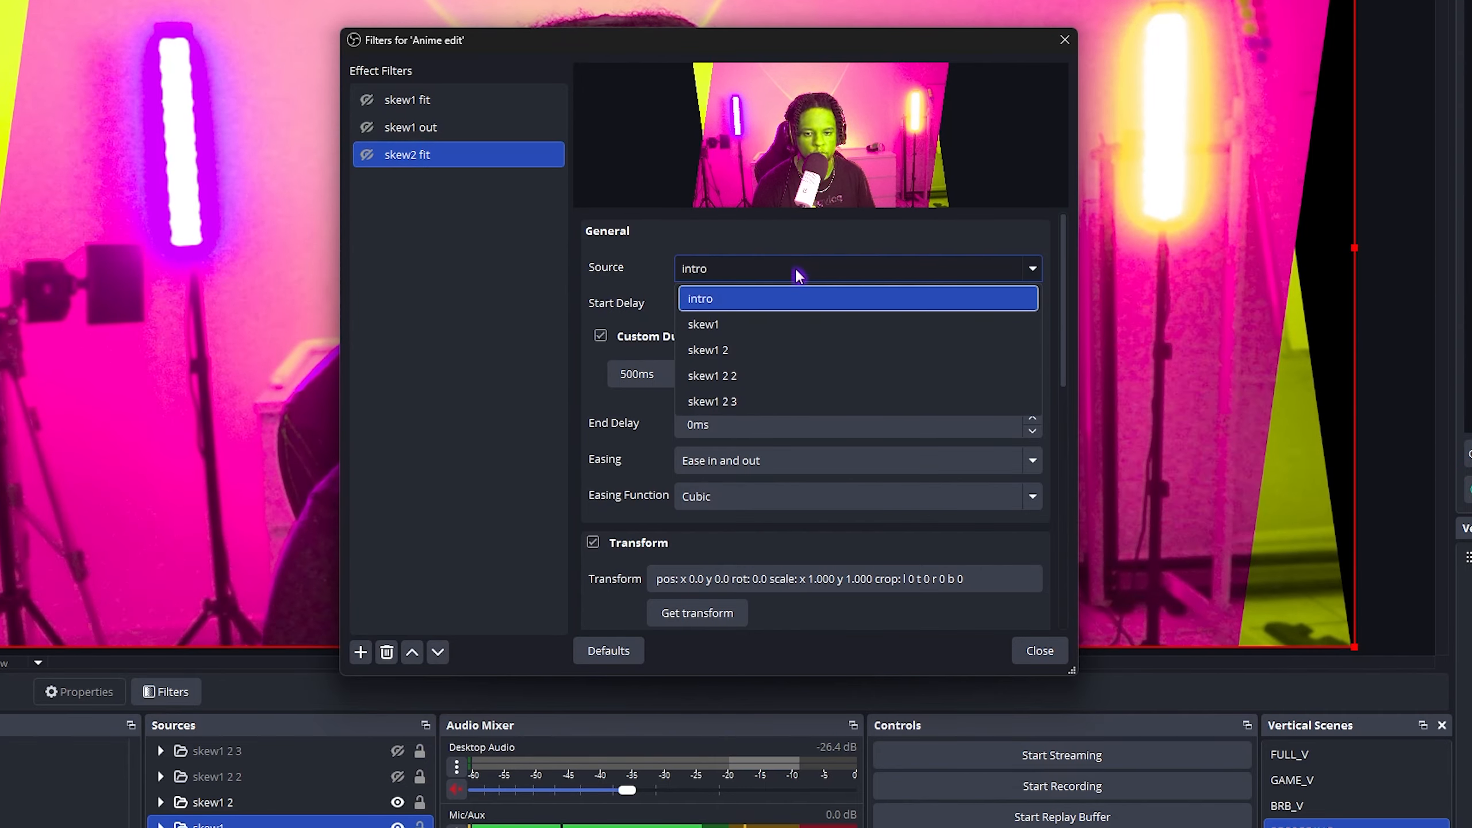
pyautogui.click(737, 351)
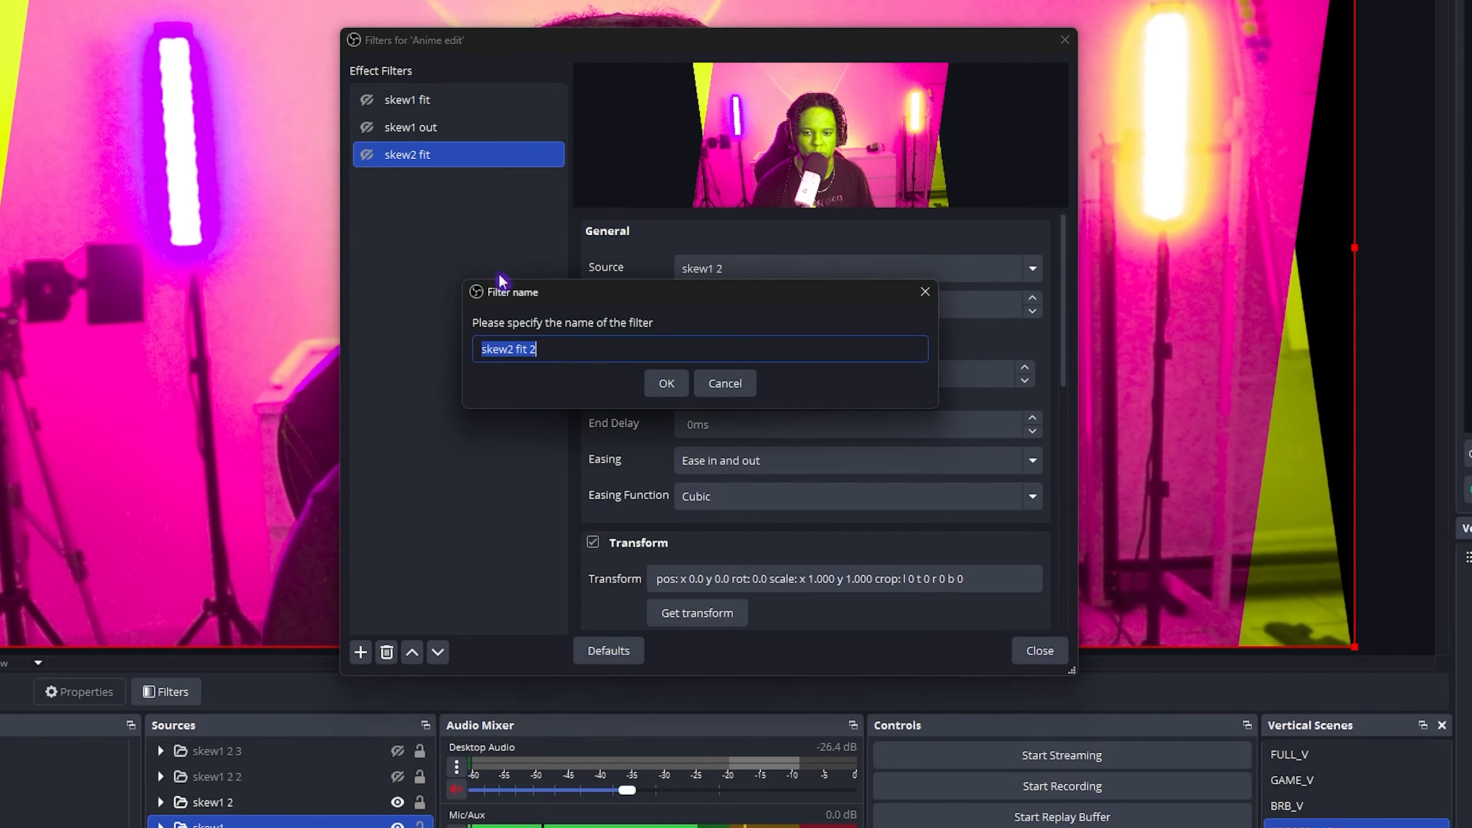
# Duplicate the skew2 fit filter as "skew2 out" and move the skew1 2 source off the canvas above its upper edge
pyautogui.moveTo(539, 342); pyautogui.dragTo(503, 342)
pyautogui.write('out')
pyautogui.press('Return')
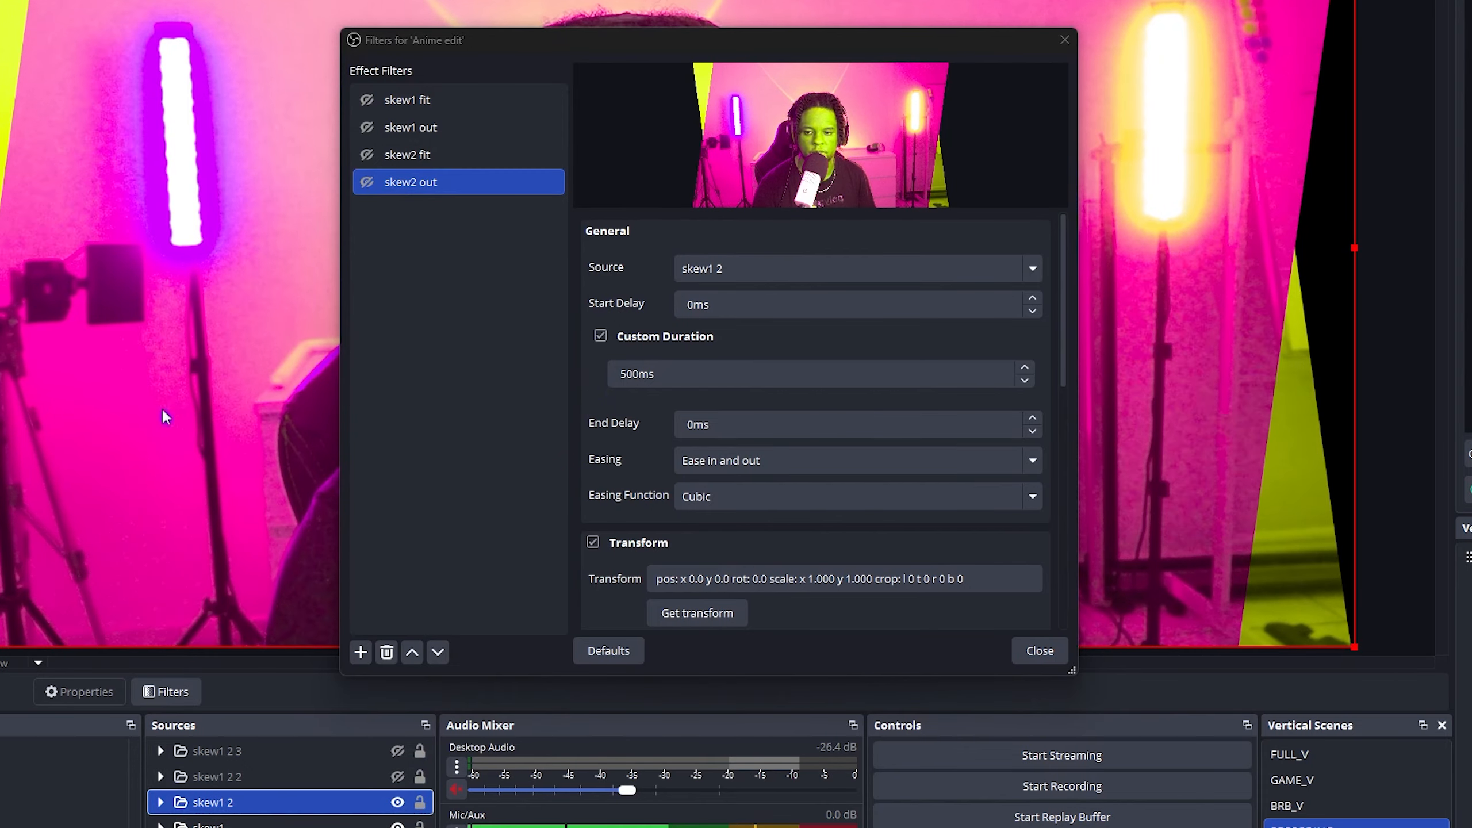
pyautogui.moveTo(80, 511); pyautogui.dragTo(515, 2)
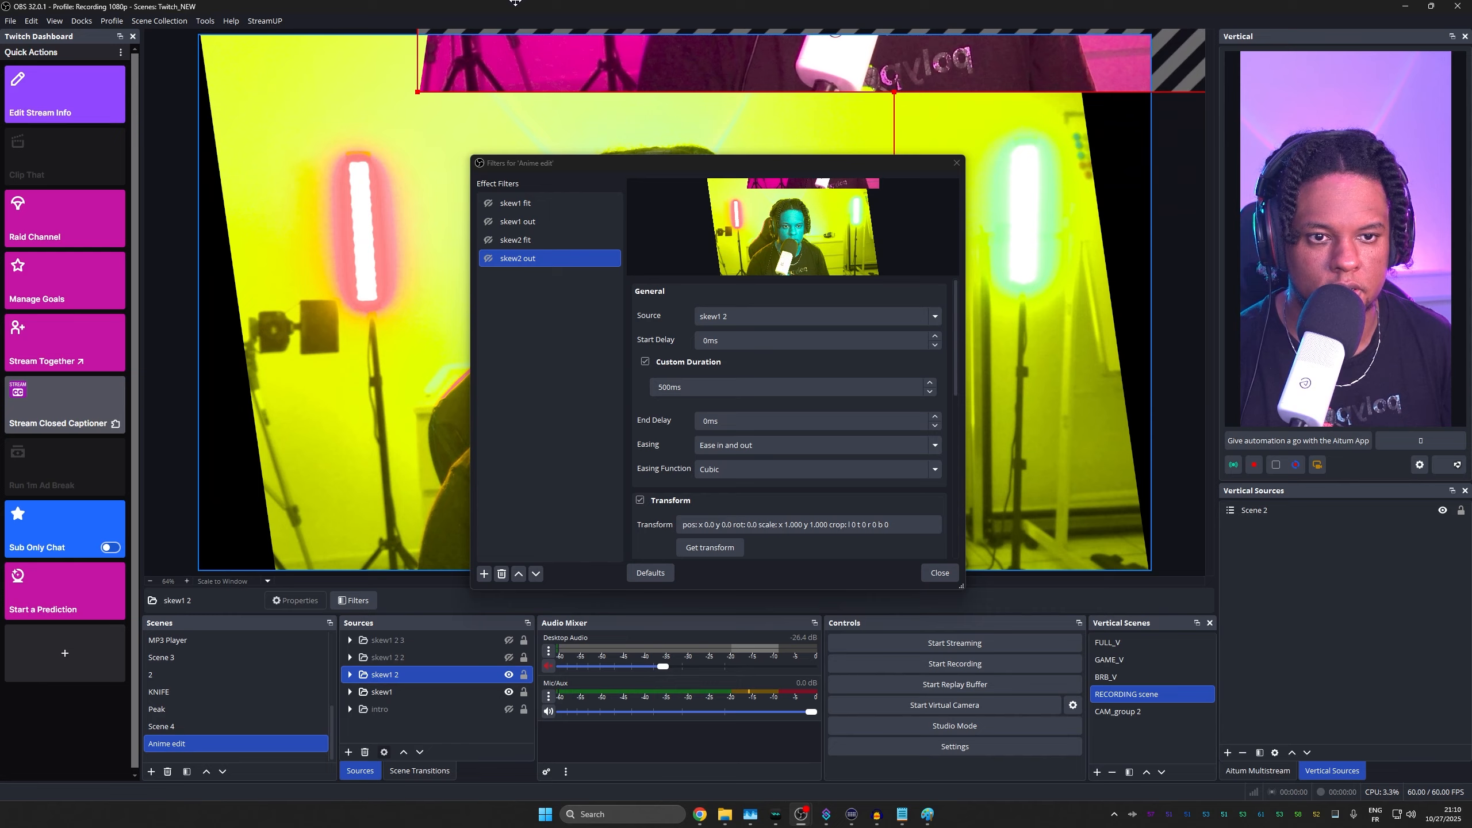
pyautogui.moveTo(454, 84); pyautogui.dragTo(633, 27)
# Set the skew2 fit filter's easing to Ease out with the Elastic function and test the move
pyautogui.click(549, 239)
pyautogui.click(739, 476)
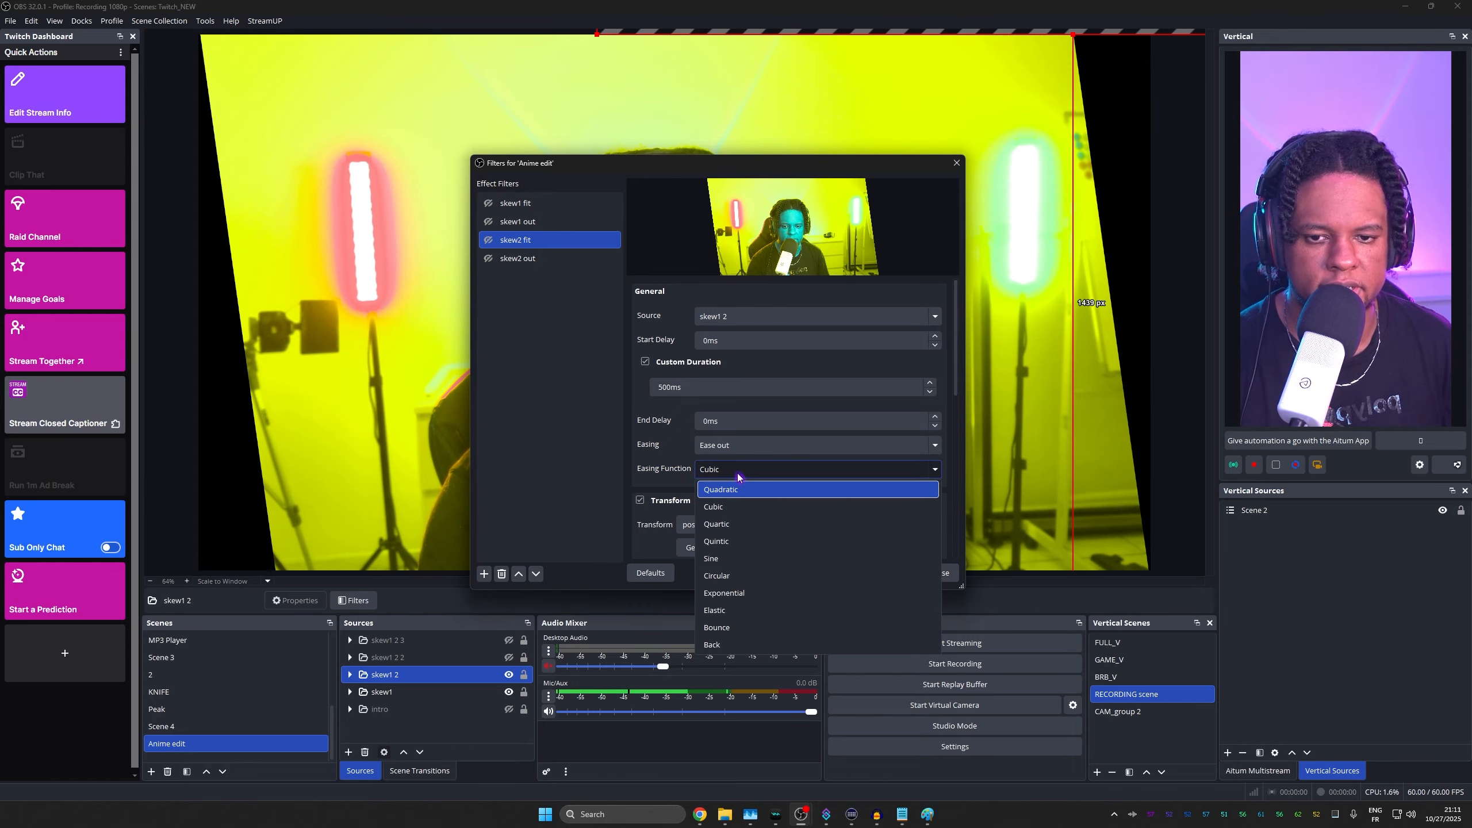
pyautogui.click(713, 610)
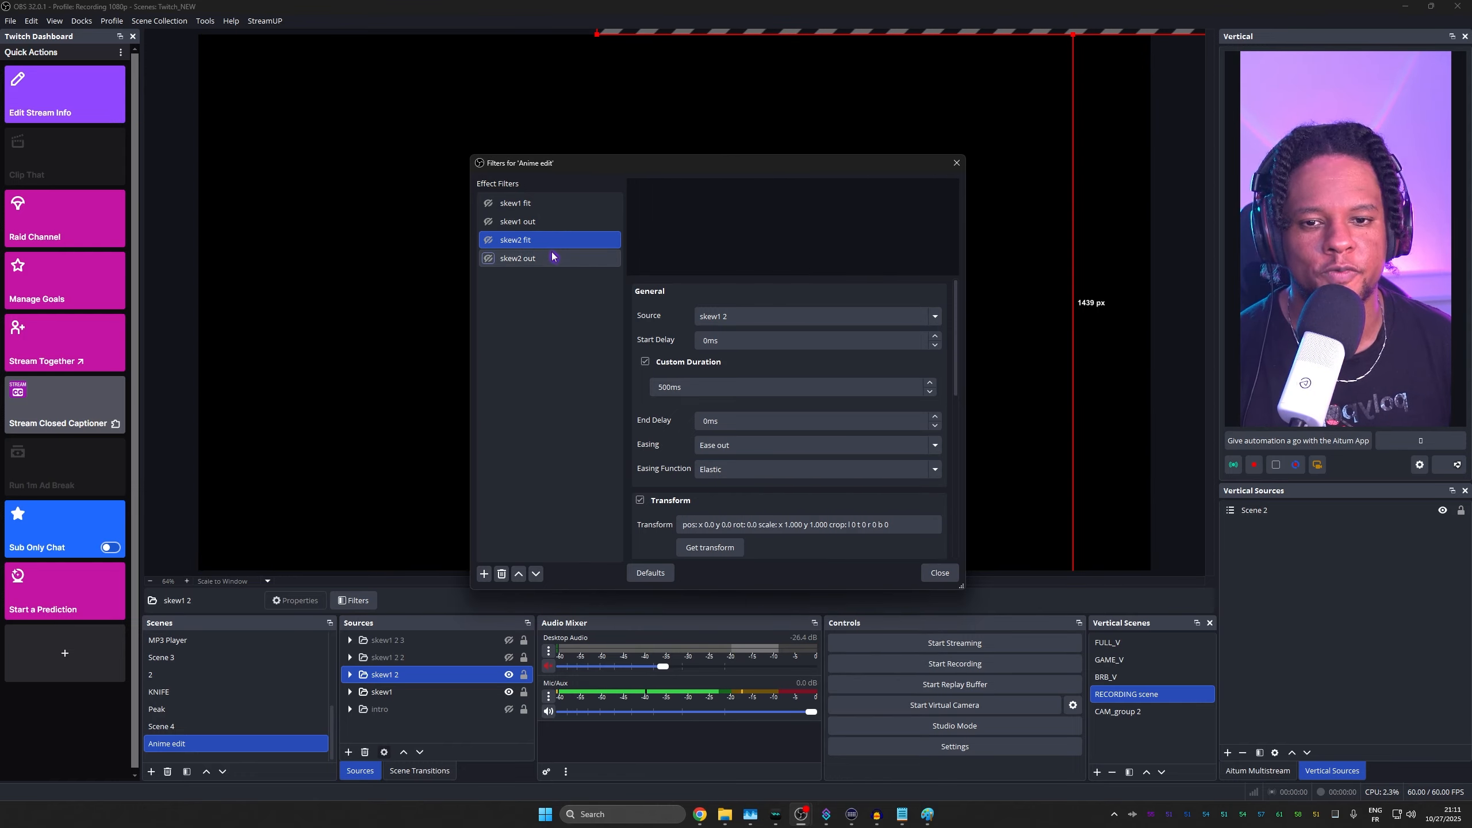
pyautogui.click(488, 240)
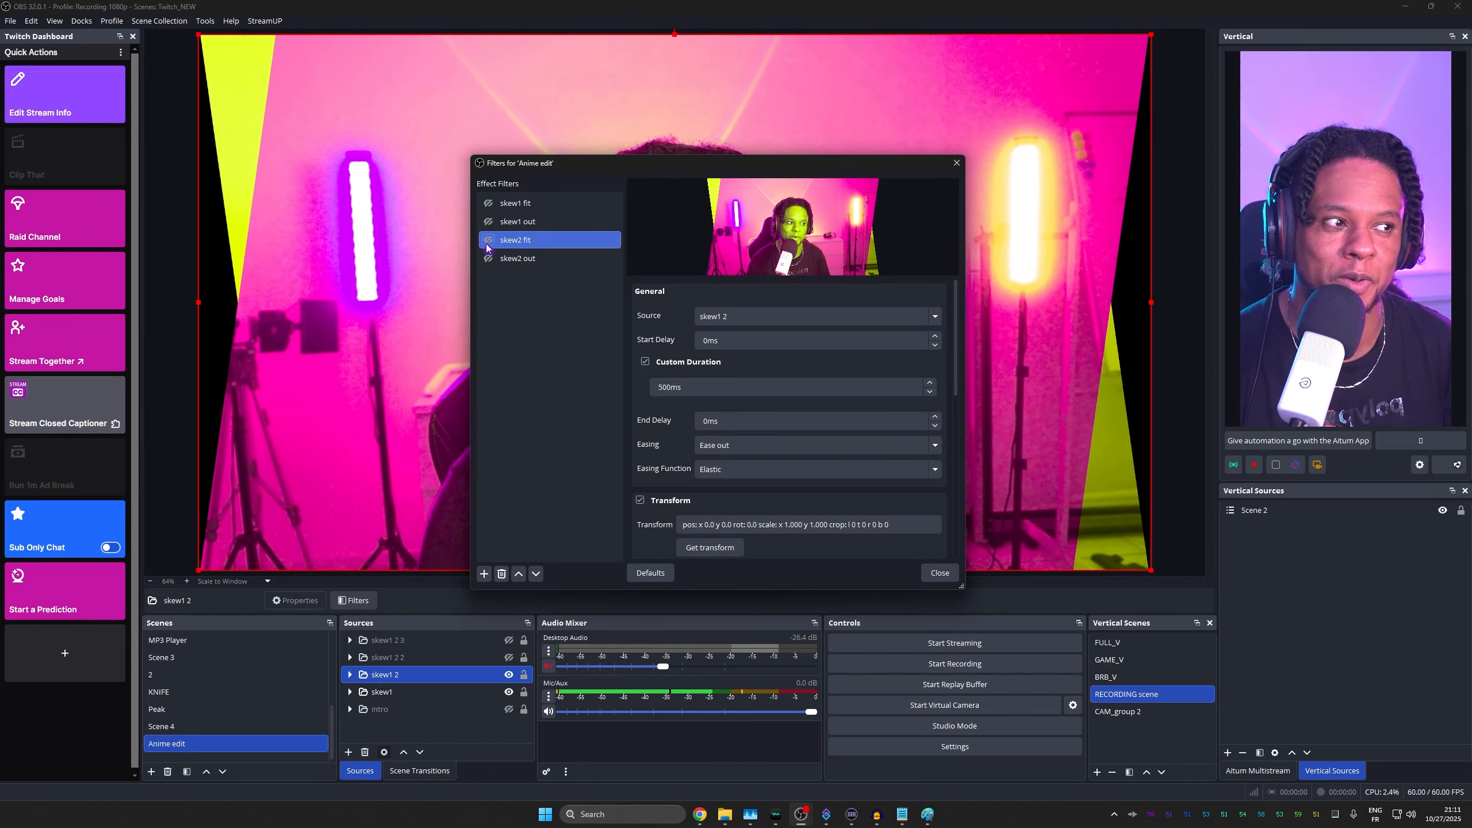
pyautogui.scroll(-10, 631, 378)
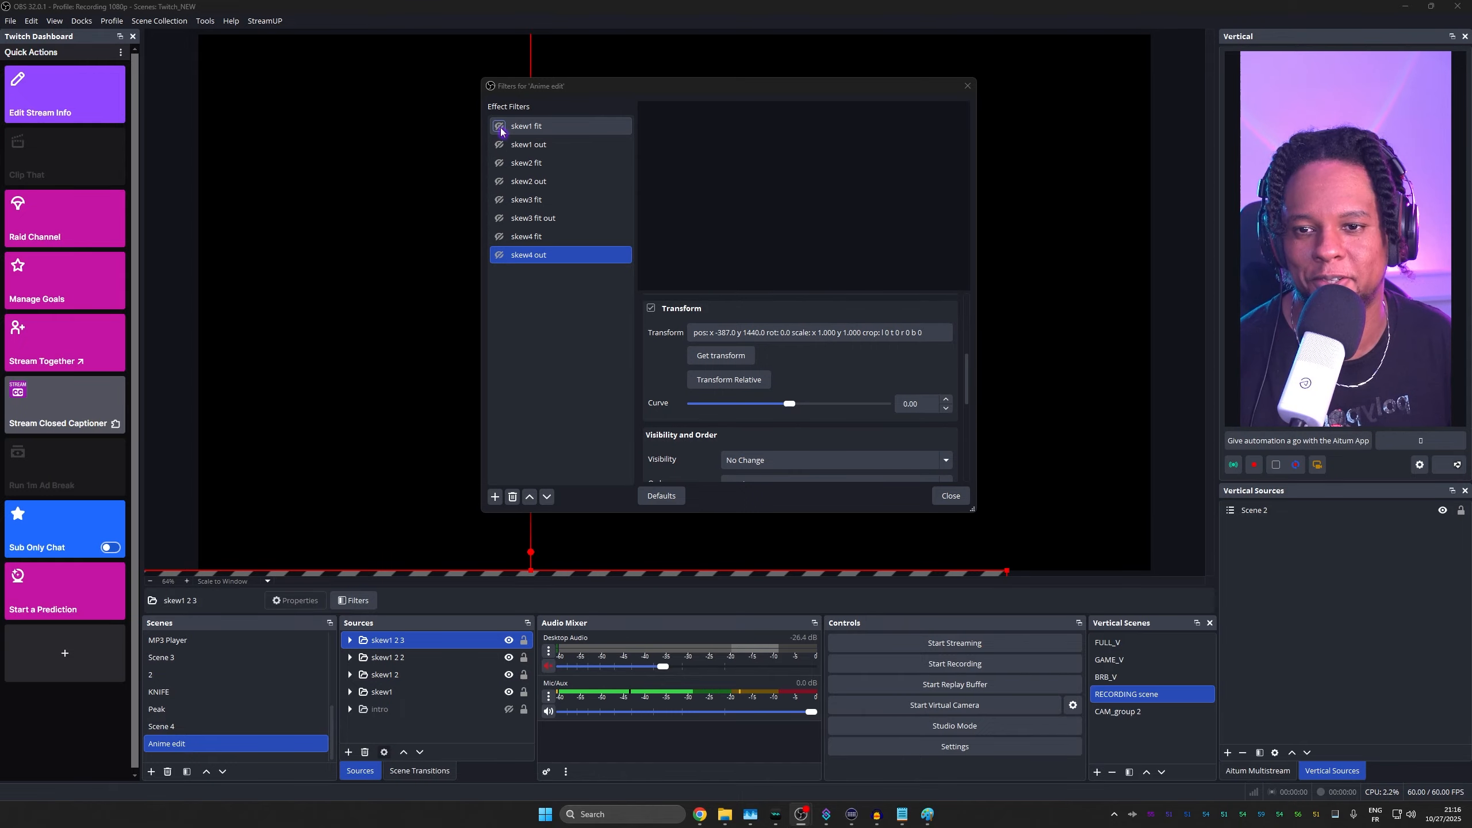
# Test the layered animation by triggering skew1 fit through skew4 fit in order, followed by skew4 out
pyautogui.click(499, 127)
pyautogui.click(500, 162)
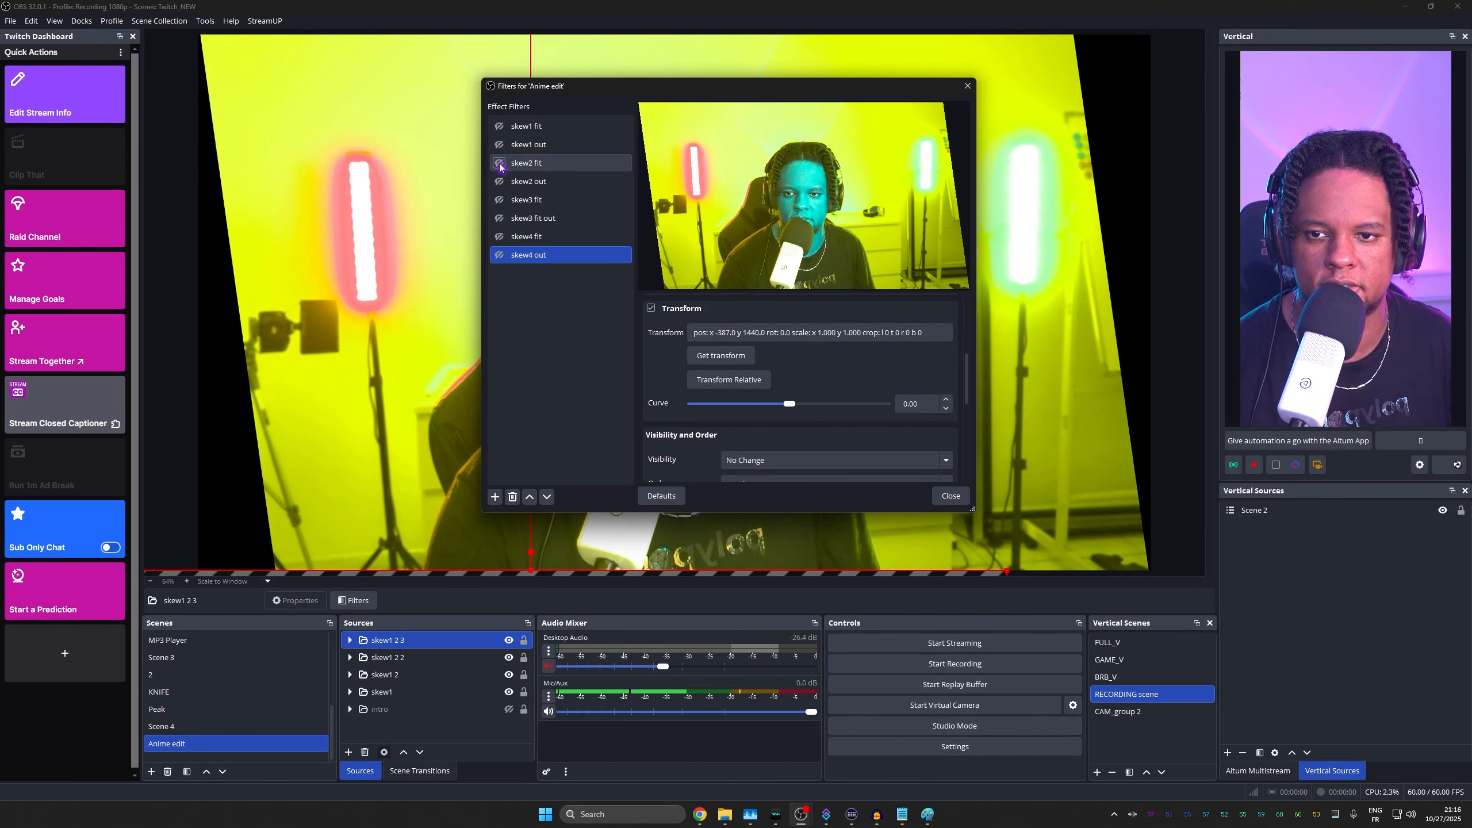
pyautogui.click(499, 199)
pyautogui.click(500, 237)
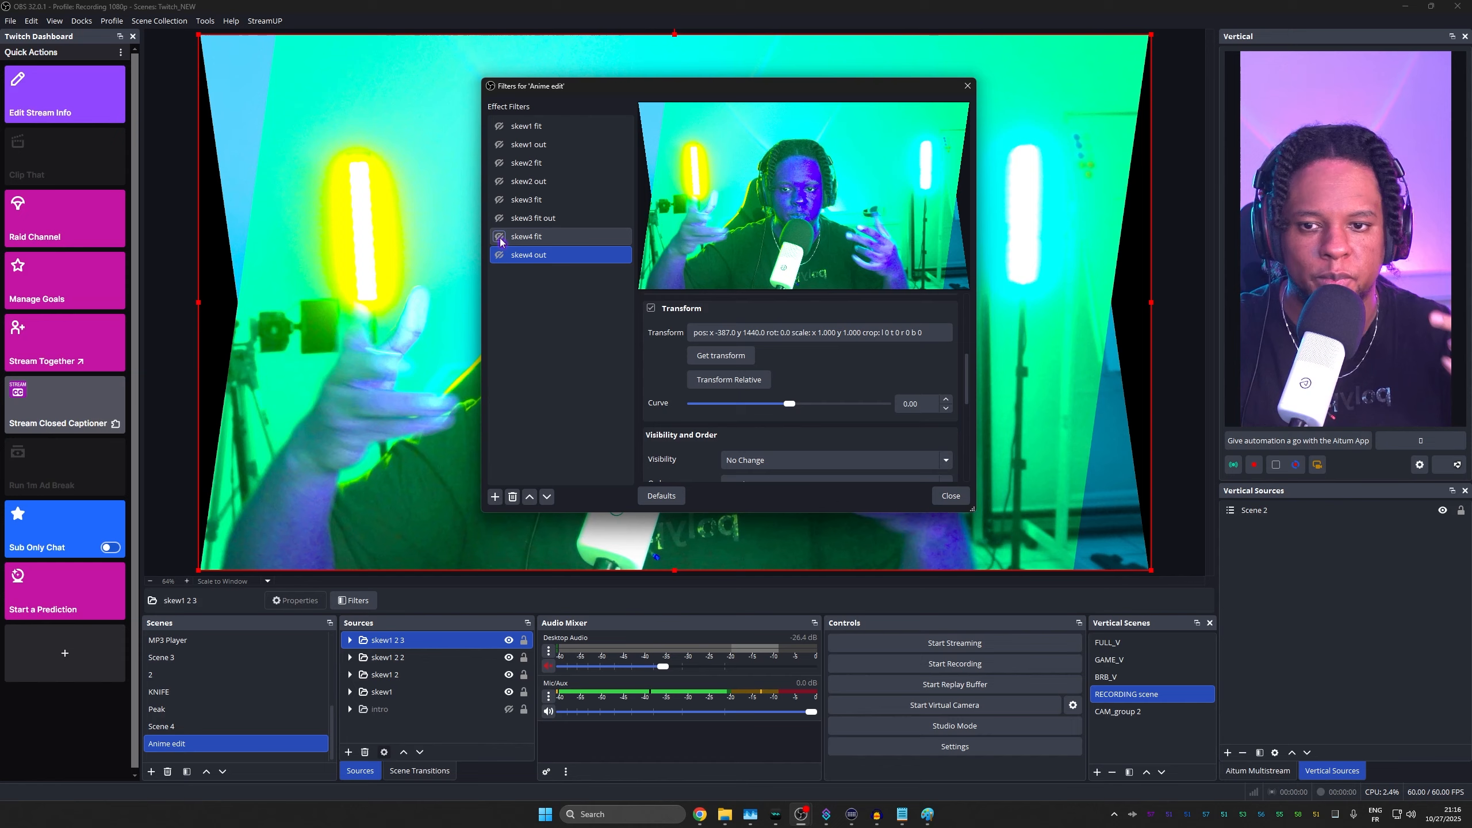
pyautogui.click(499, 255)
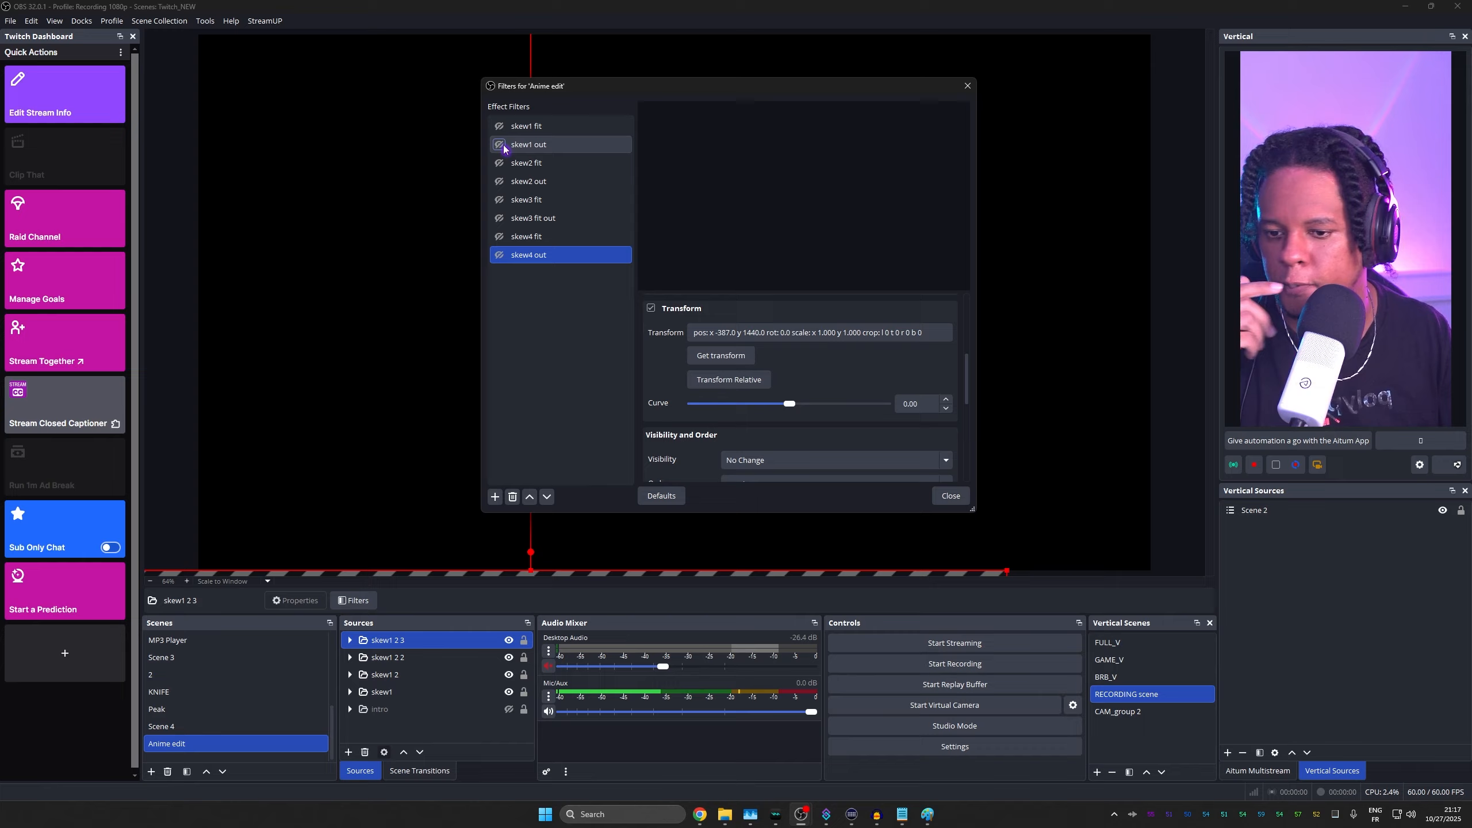
# Show the intro source and bring the four skew layers in over it with skew1 fit through skew4 fit
pyautogui.click(508, 709)
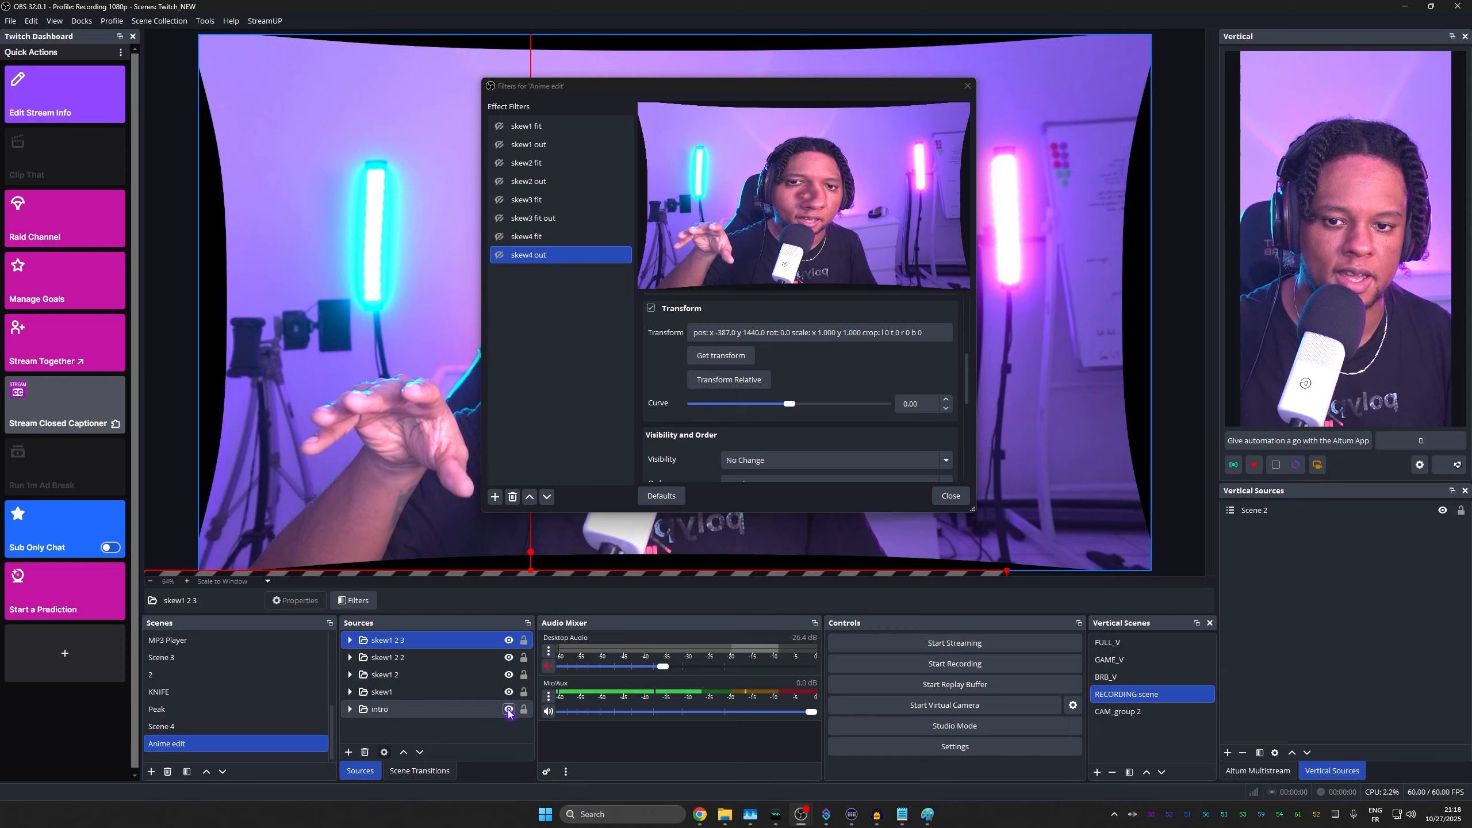
pyautogui.click(498, 128)
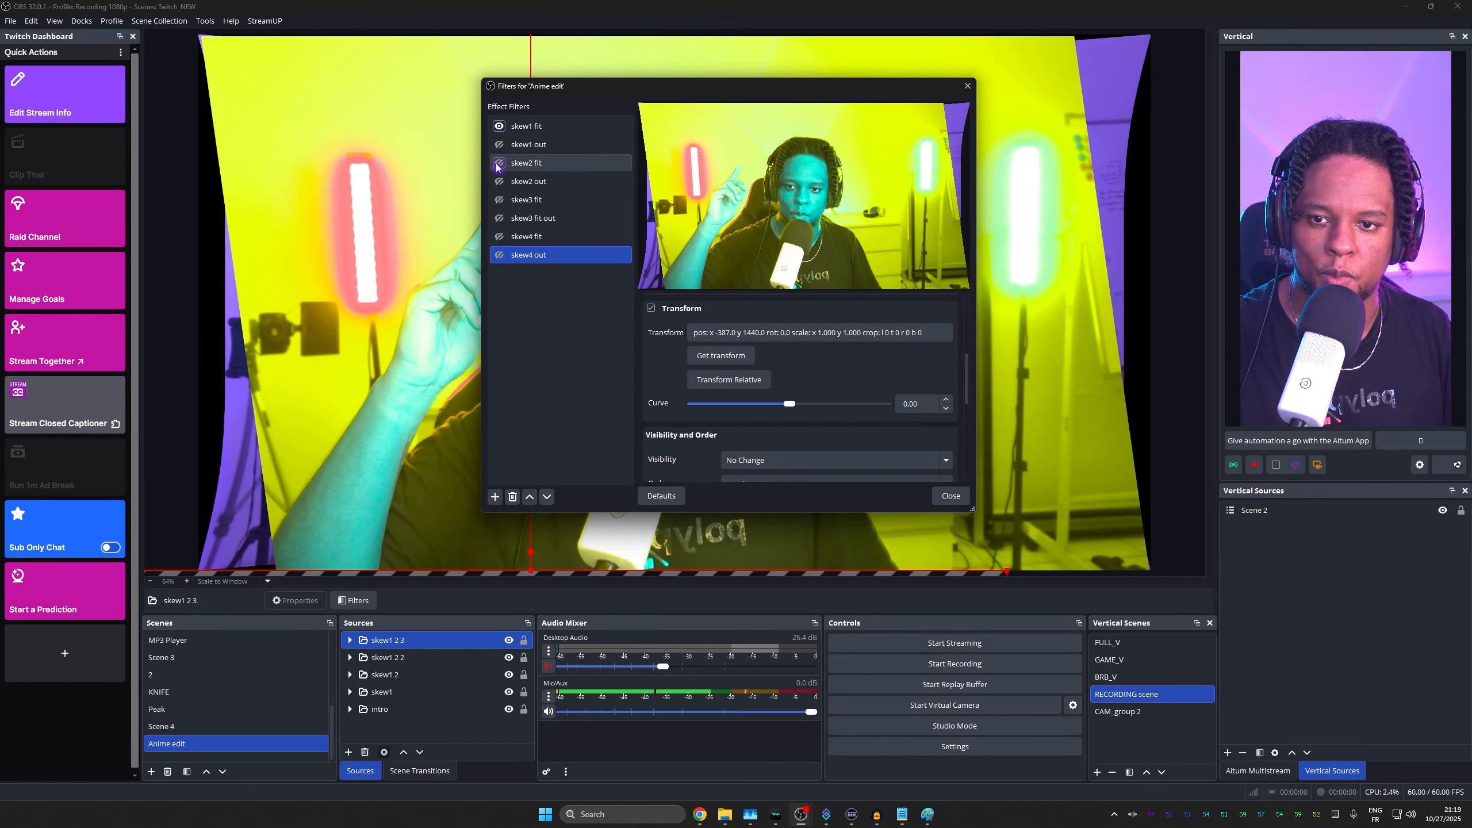
pyautogui.click(499, 163)
pyautogui.click(499, 200)
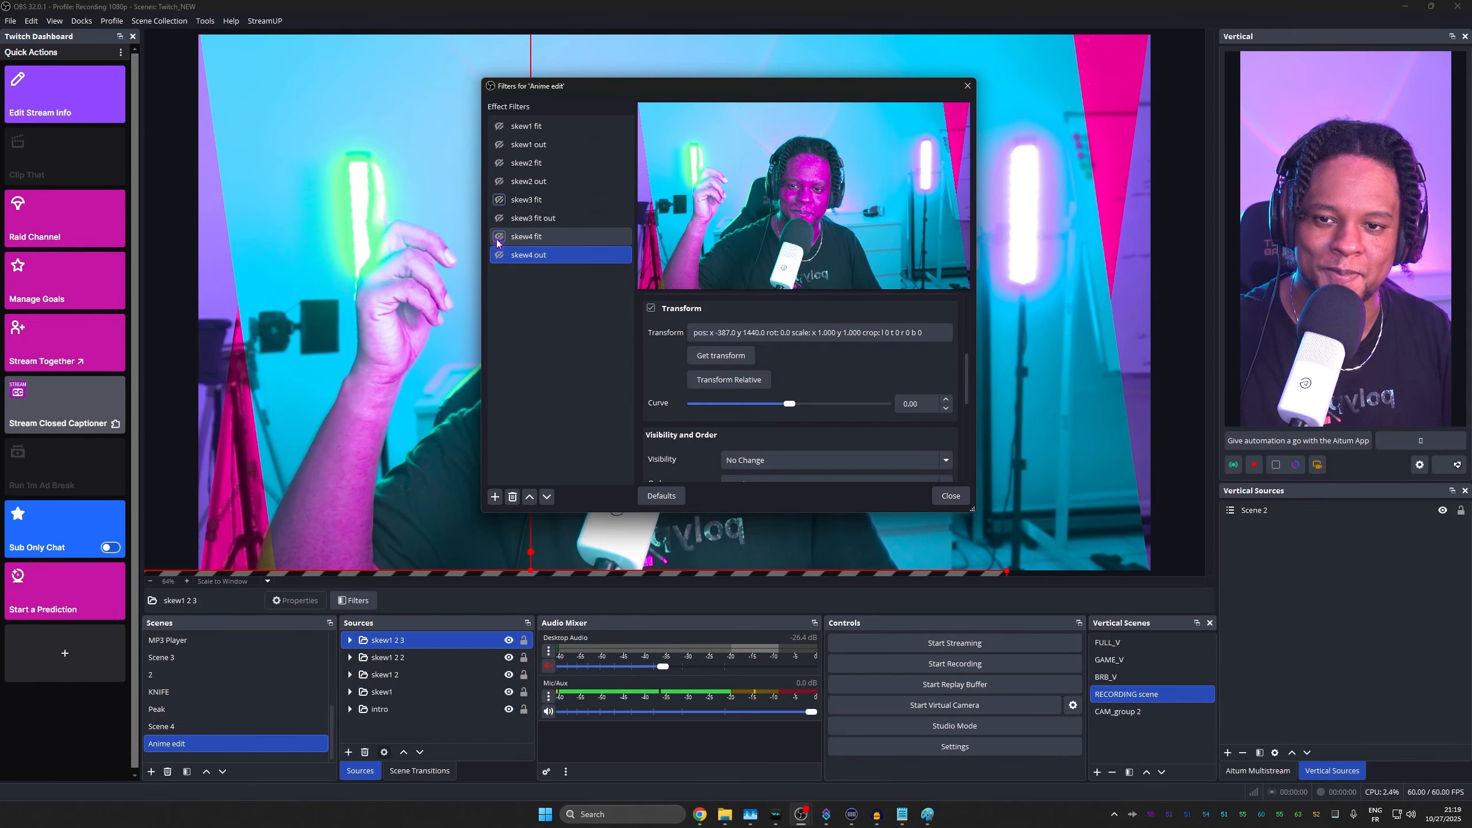
pyautogui.click(499, 236)
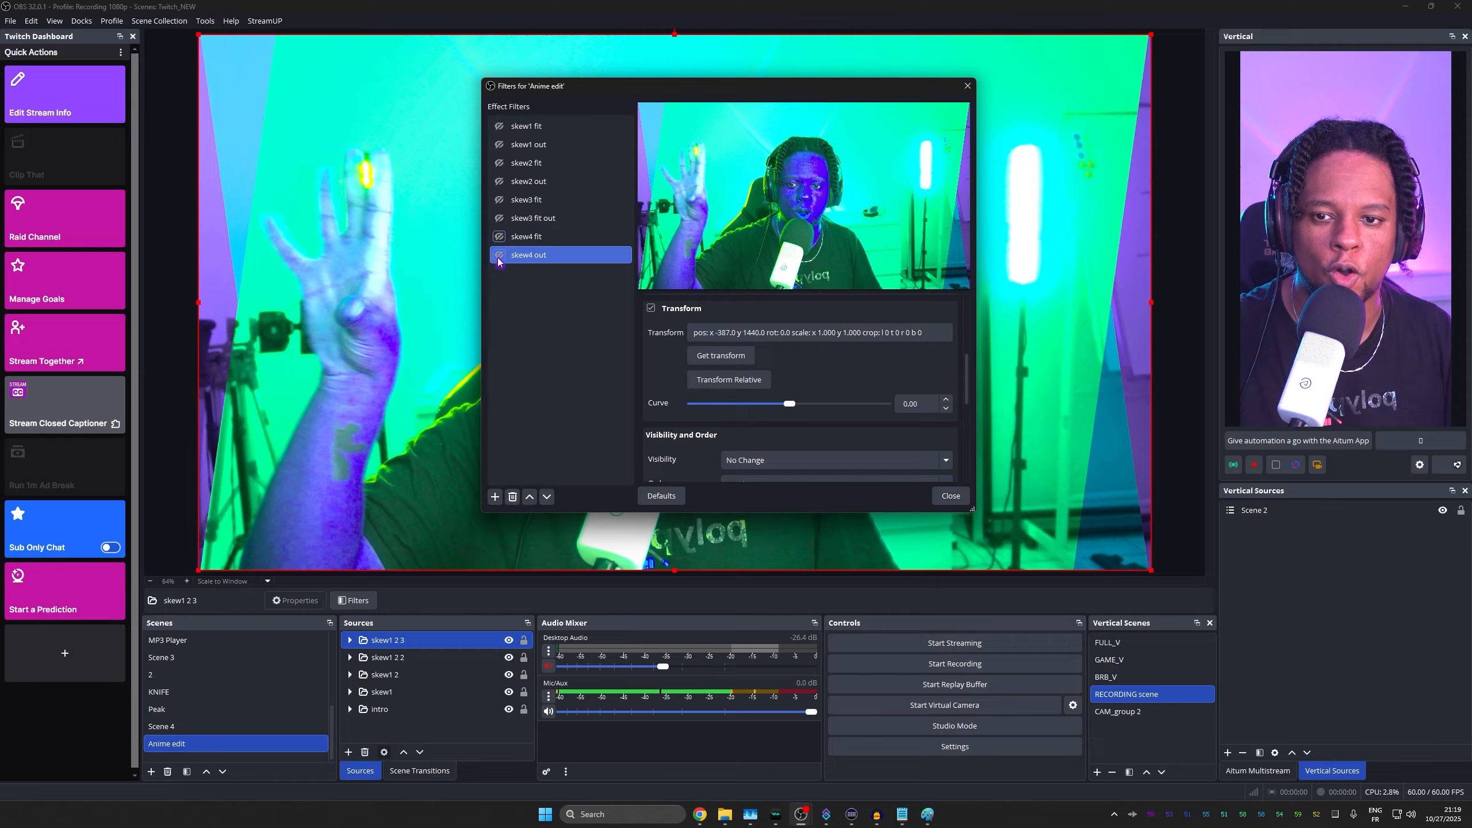
# Send the remaining skew layers back out in reverse order with skew3 fit out, skew2 out and skew1 out
pyautogui.click(499, 218)
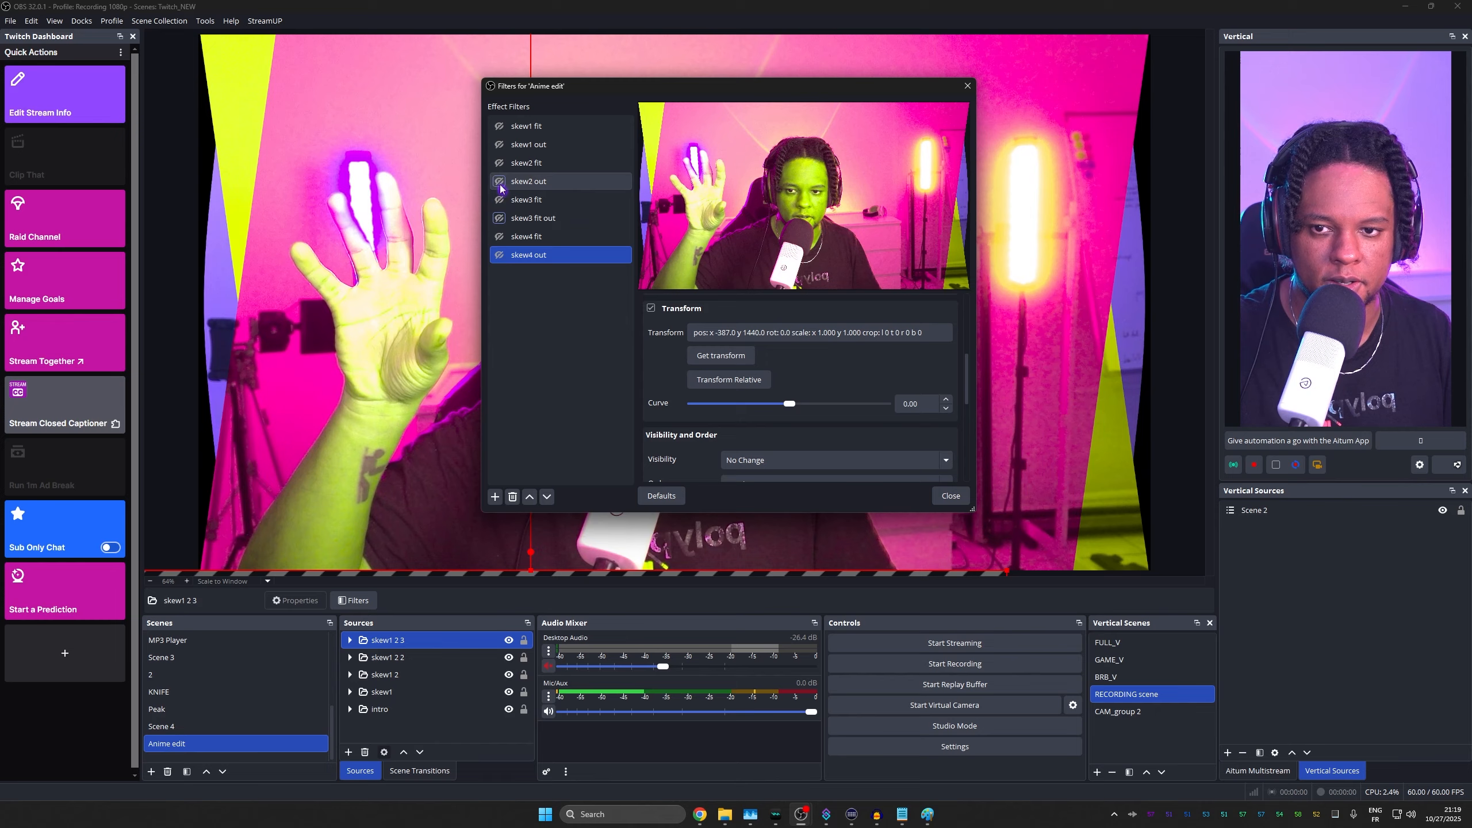
pyautogui.click(499, 182)
pyautogui.click(499, 145)
# Replay the skew1, skew2, skew3 and skew4 fit moves in quick succession over the intro source
pyautogui.click(499, 126)
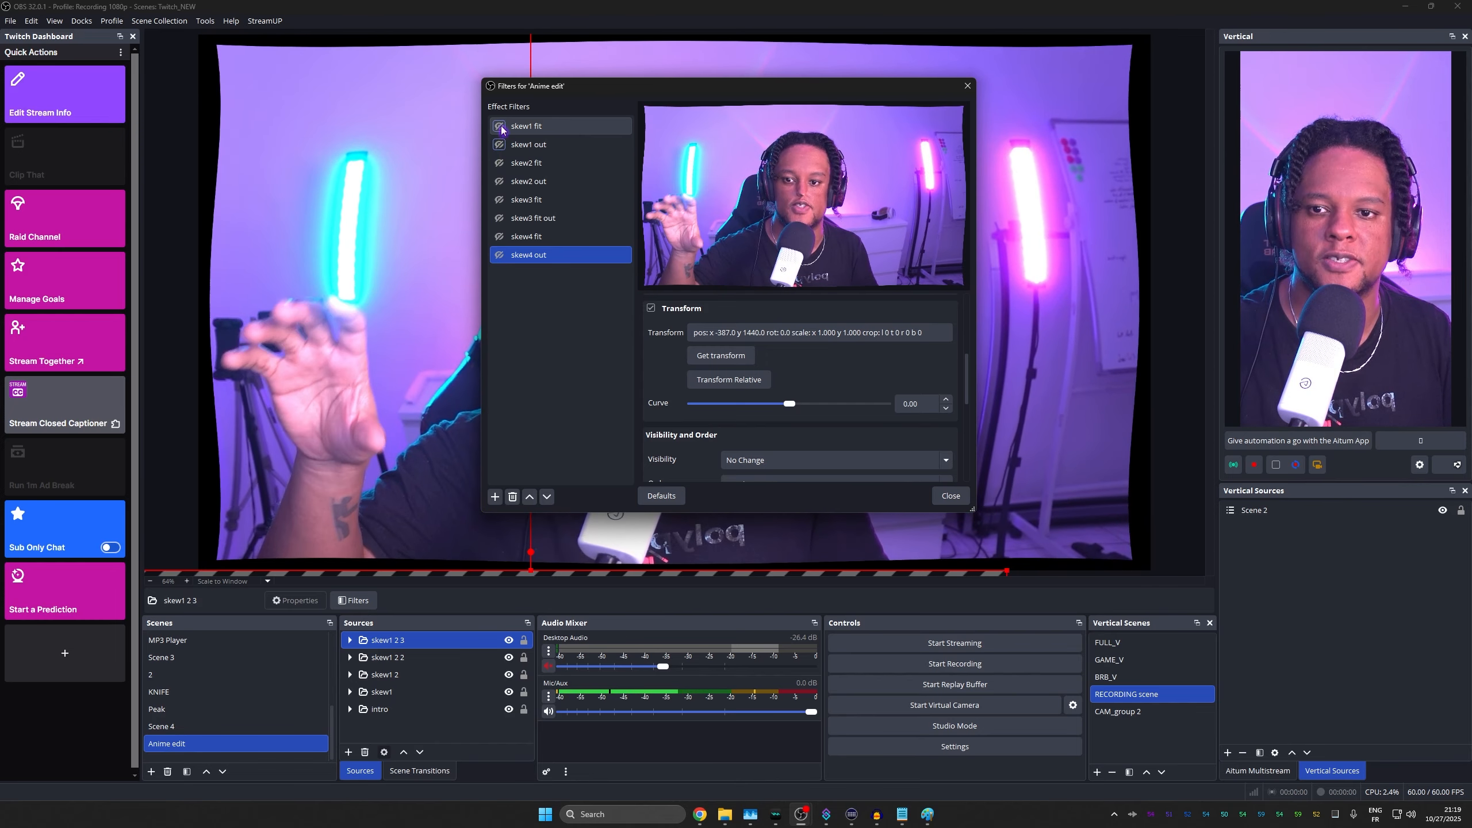
pyautogui.click(499, 163)
pyautogui.click(500, 199)
pyautogui.click(499, 237)
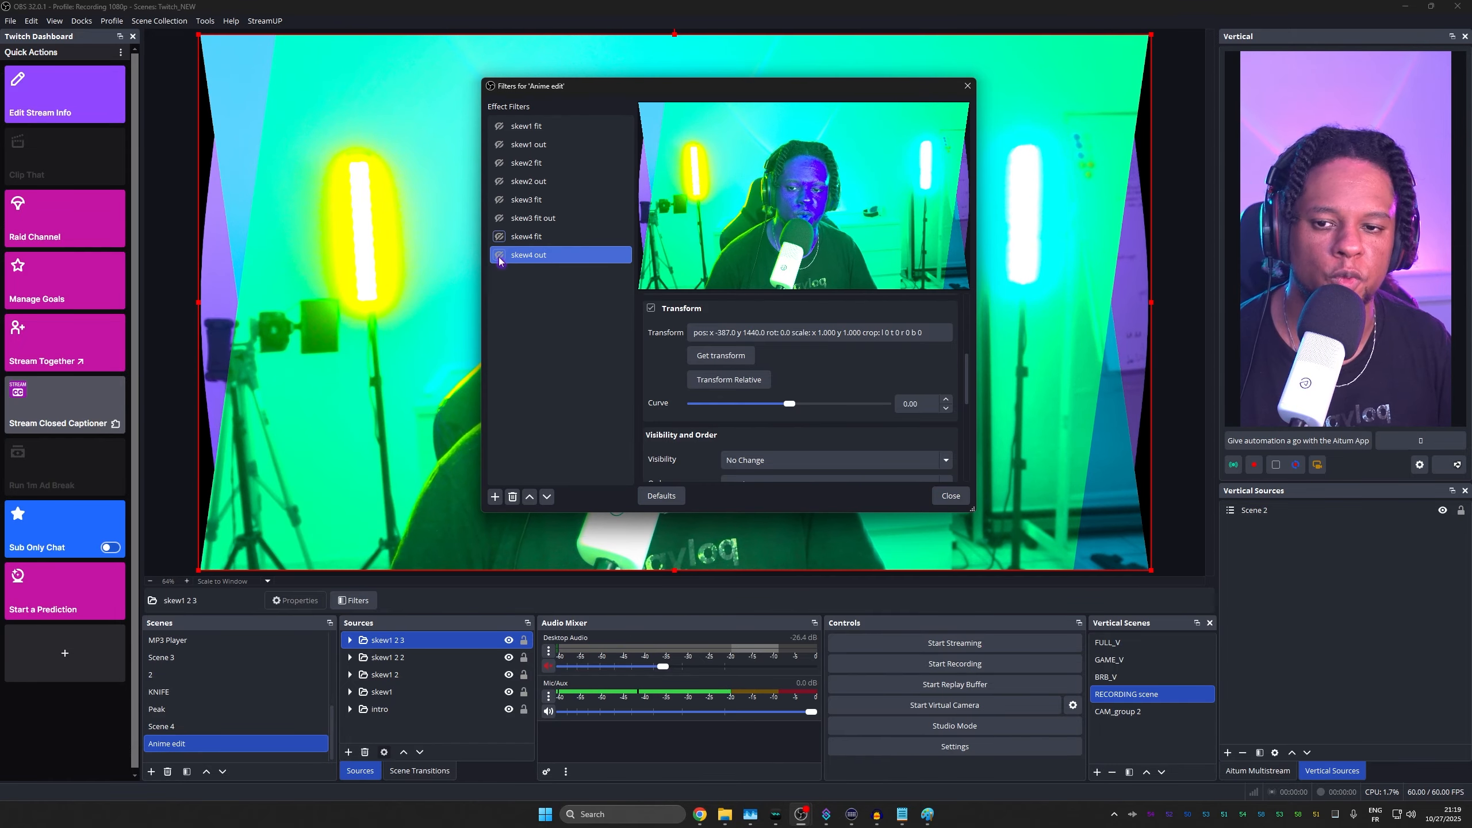
# Send the skew layers back out with skew4 out, skew3 fit out, skew2 out and skew1 out, and close the scene's filters
pyautogui.click(499, 255)
pyautogui.click(499, 219)
pyautogui.click(499, 182)
pyautogui.click(499, 145)
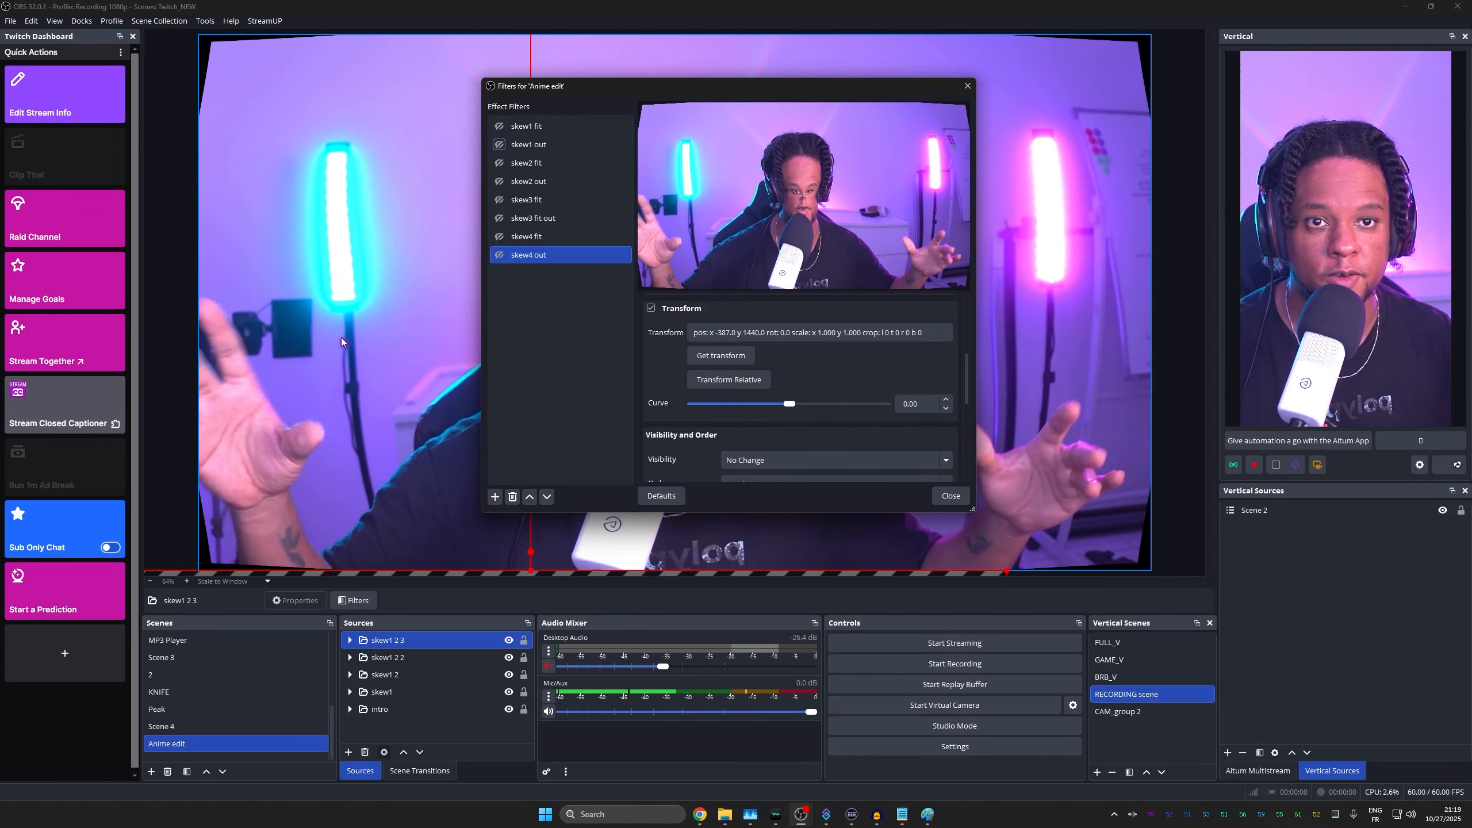
pyautogui.click(951, 496)
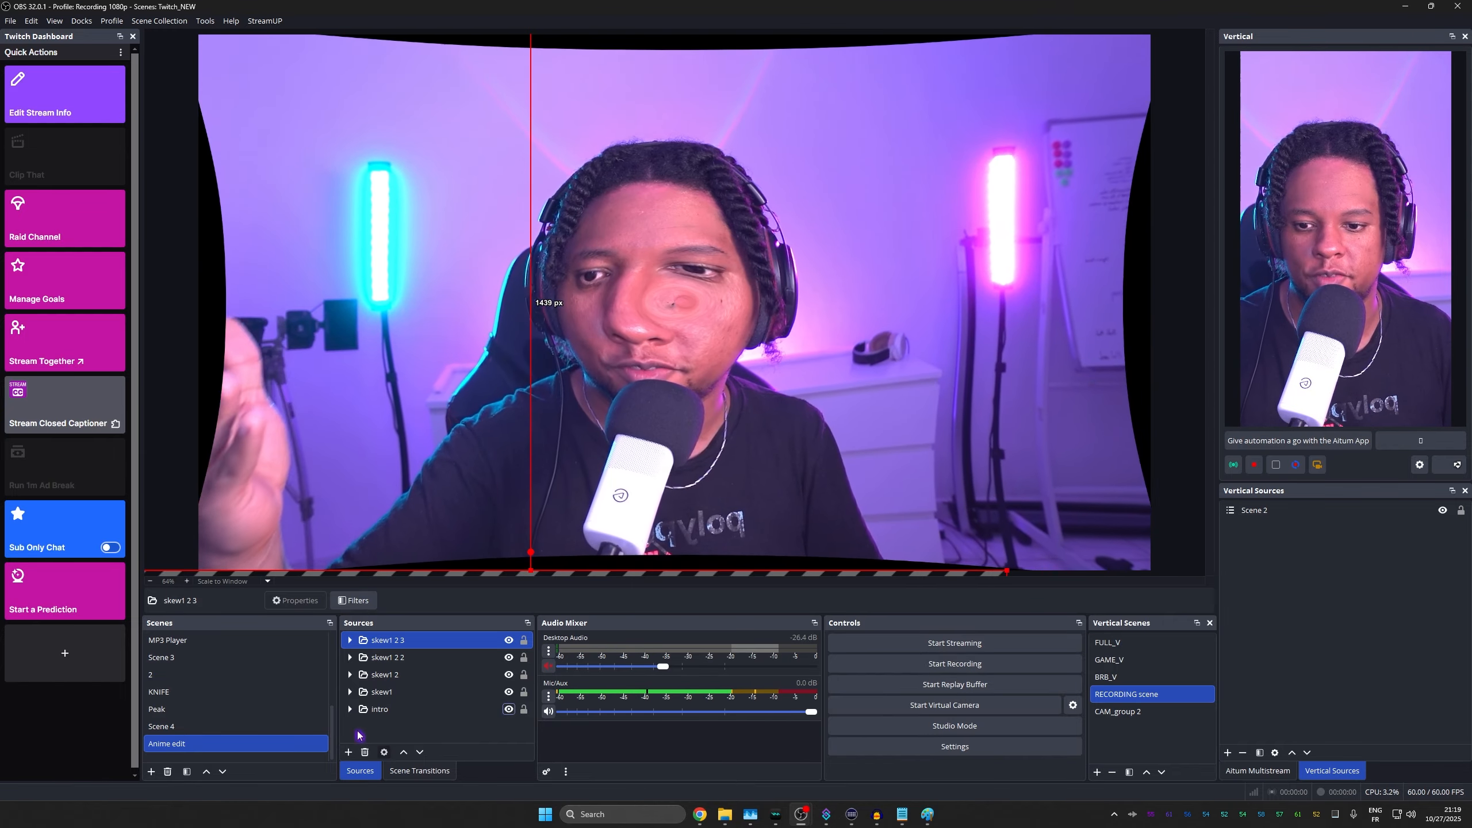
# Set the intro source's hide transition to Fade and test it by hiding and showing the source
pyautogui.click(380, 709)
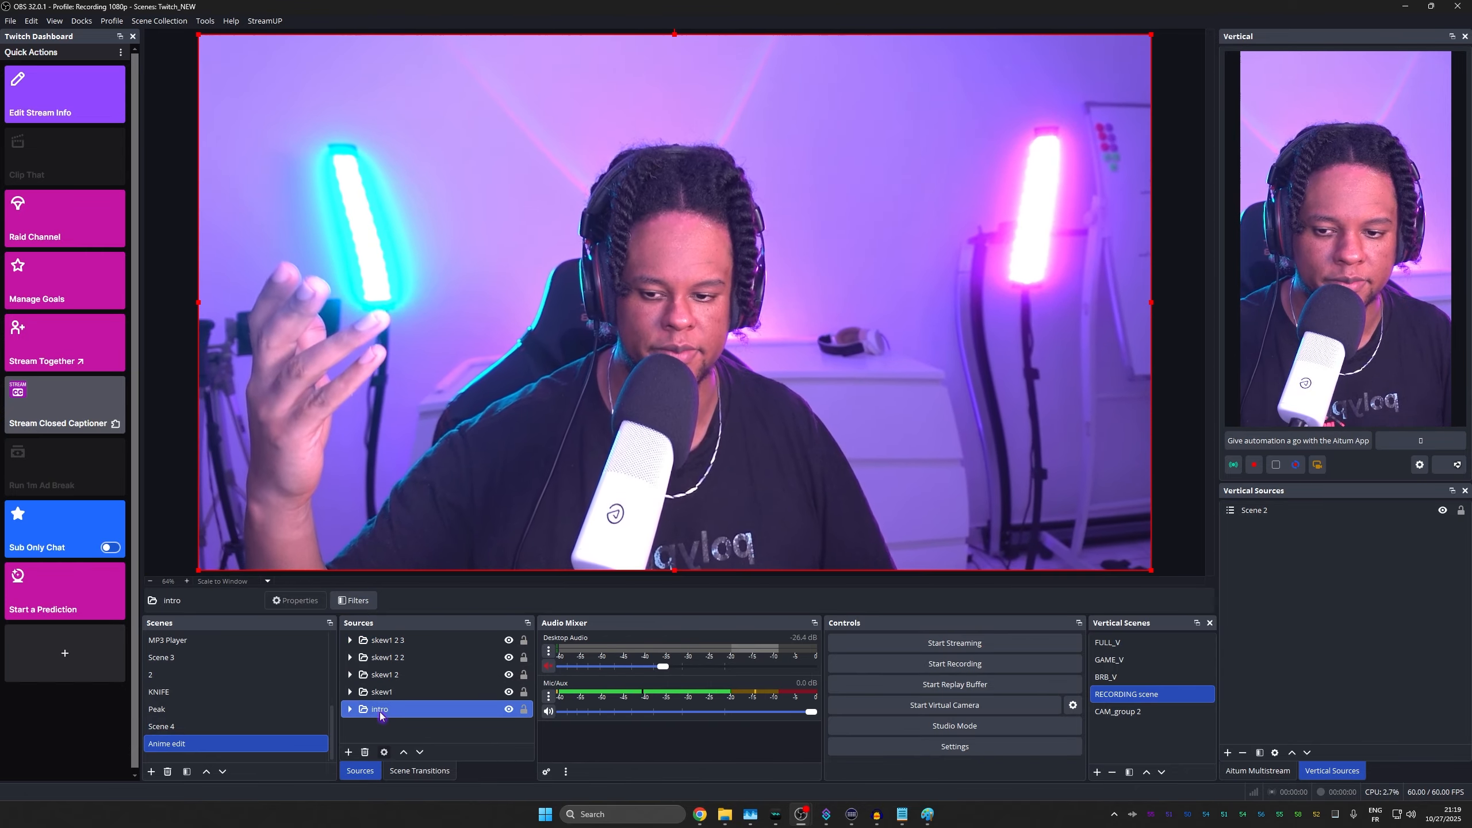
pyautogui.rightClick(381, 710)
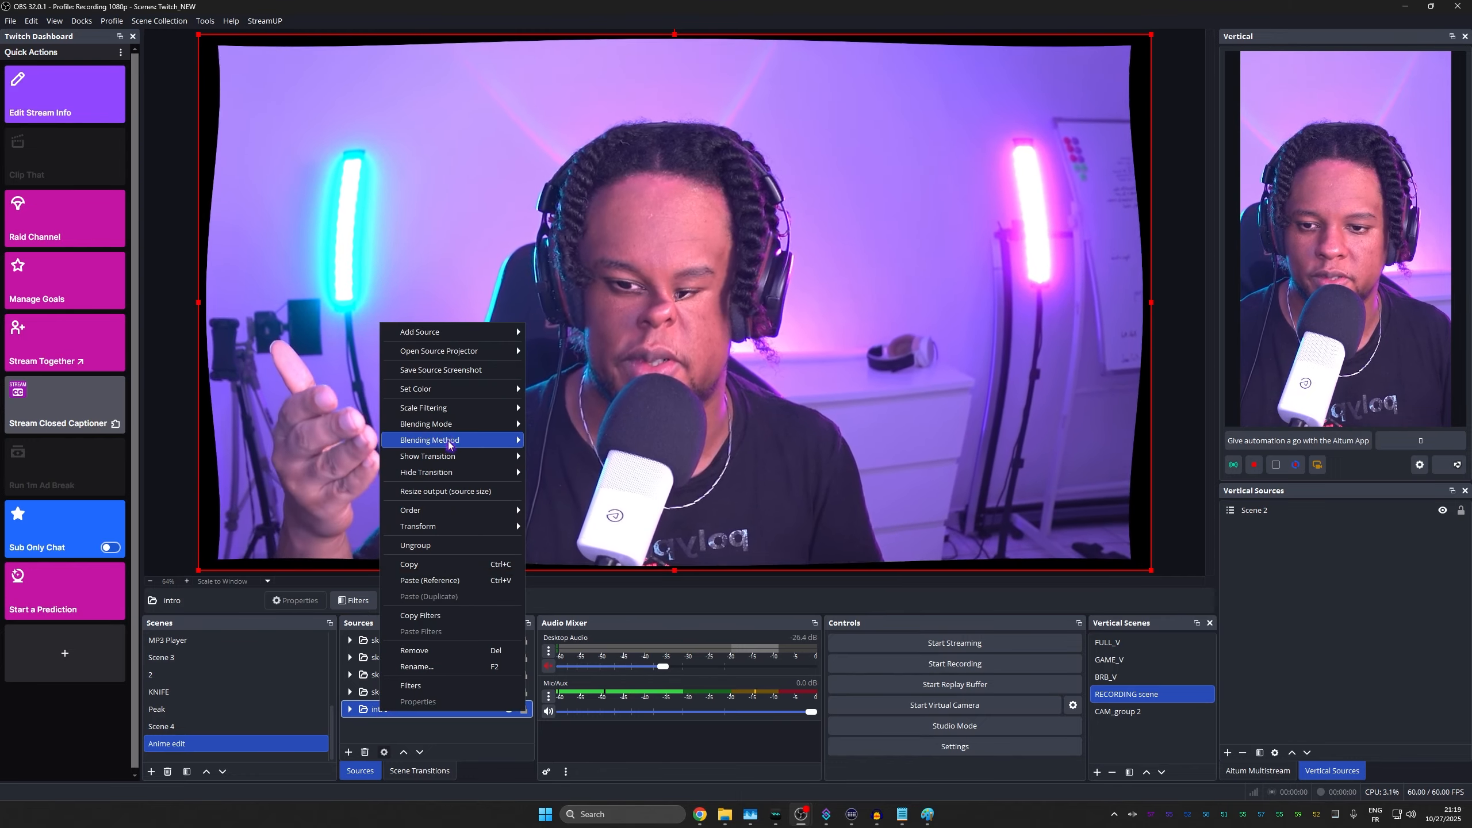
pyautogui.moveTo(451, 477)
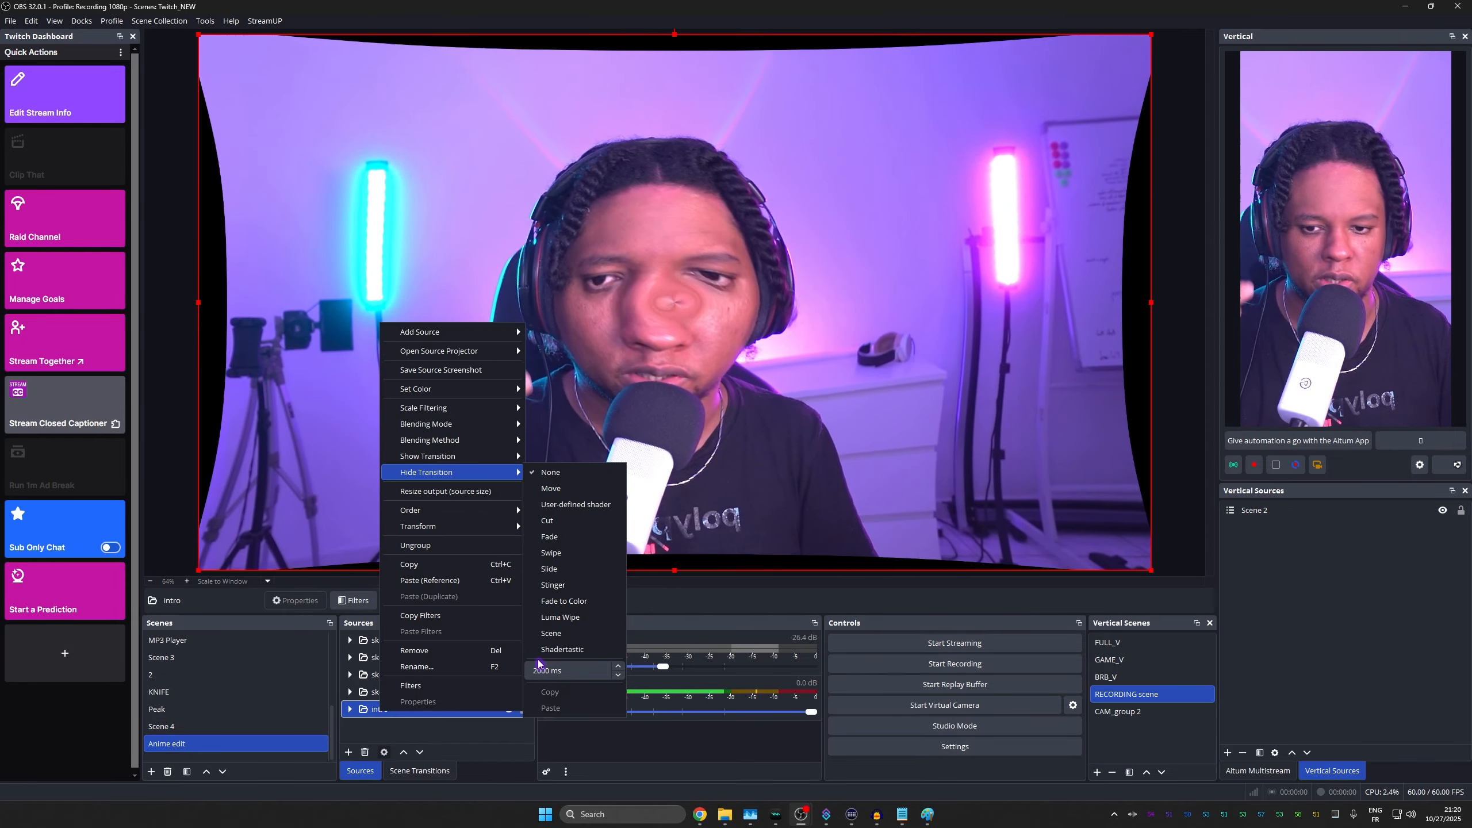
pyautogui.click(549, 537)
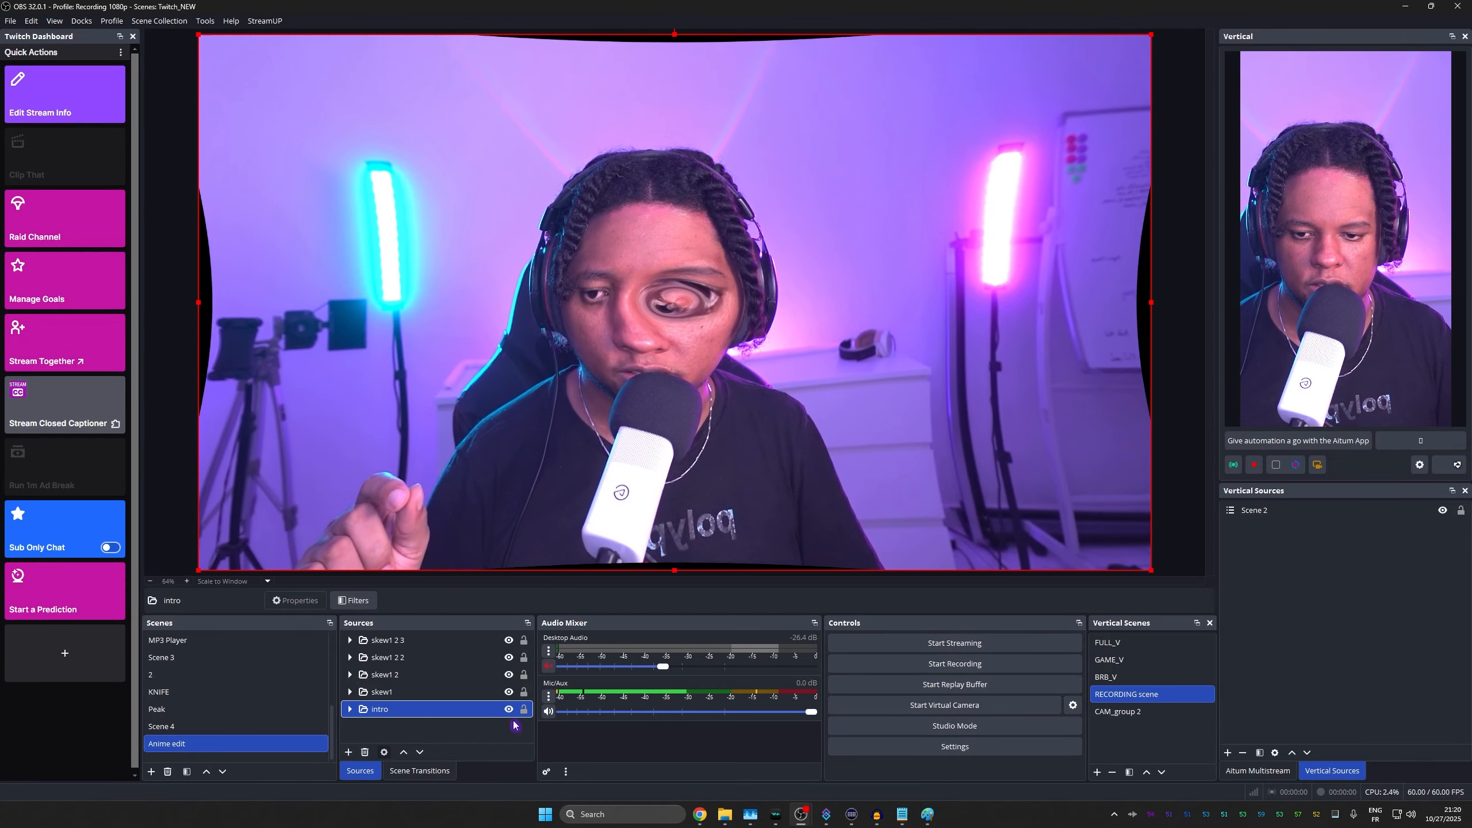
pyautogui.click(509, 709)
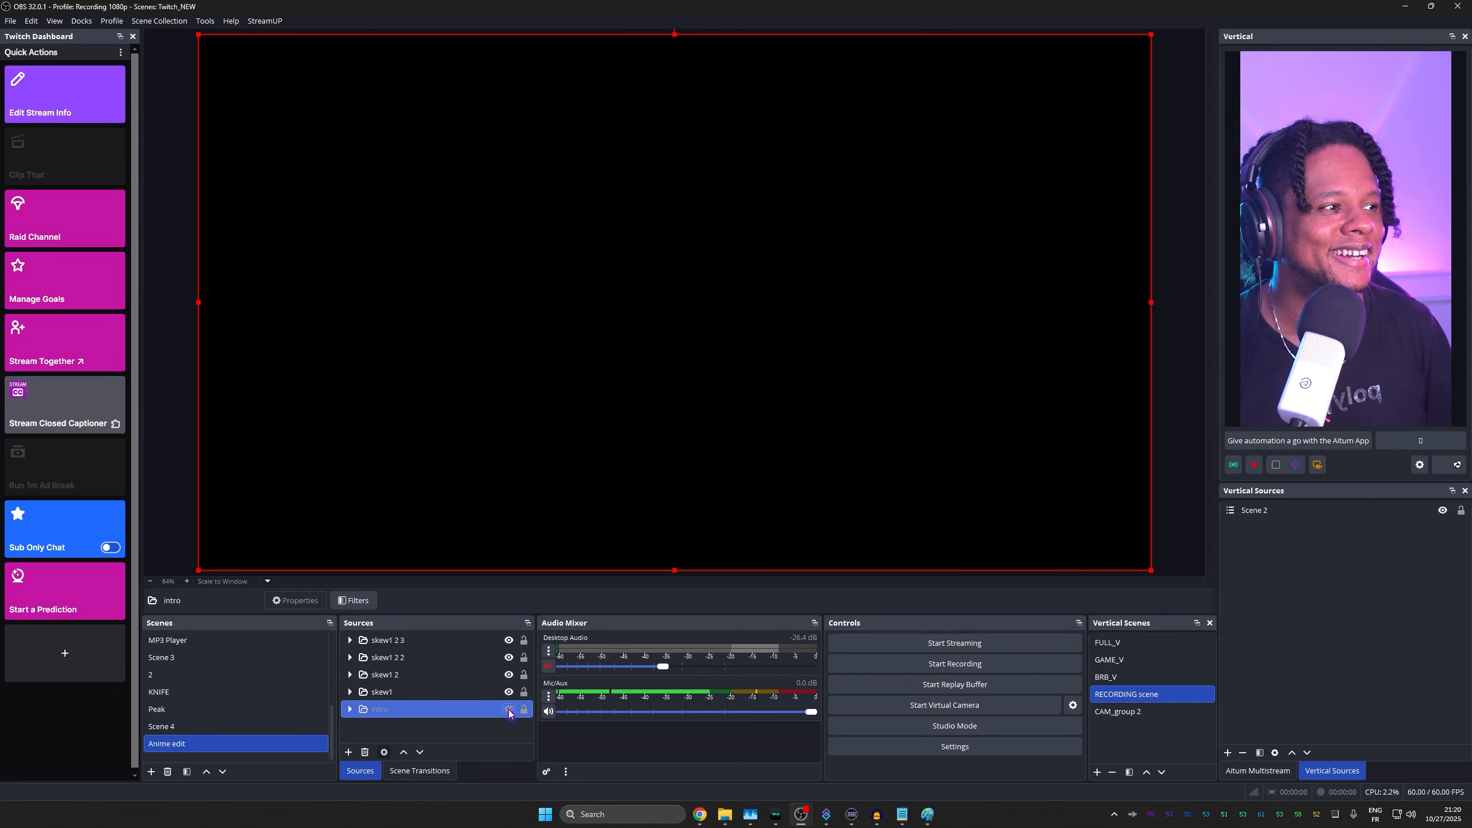
pyautogui.click(509, 710)
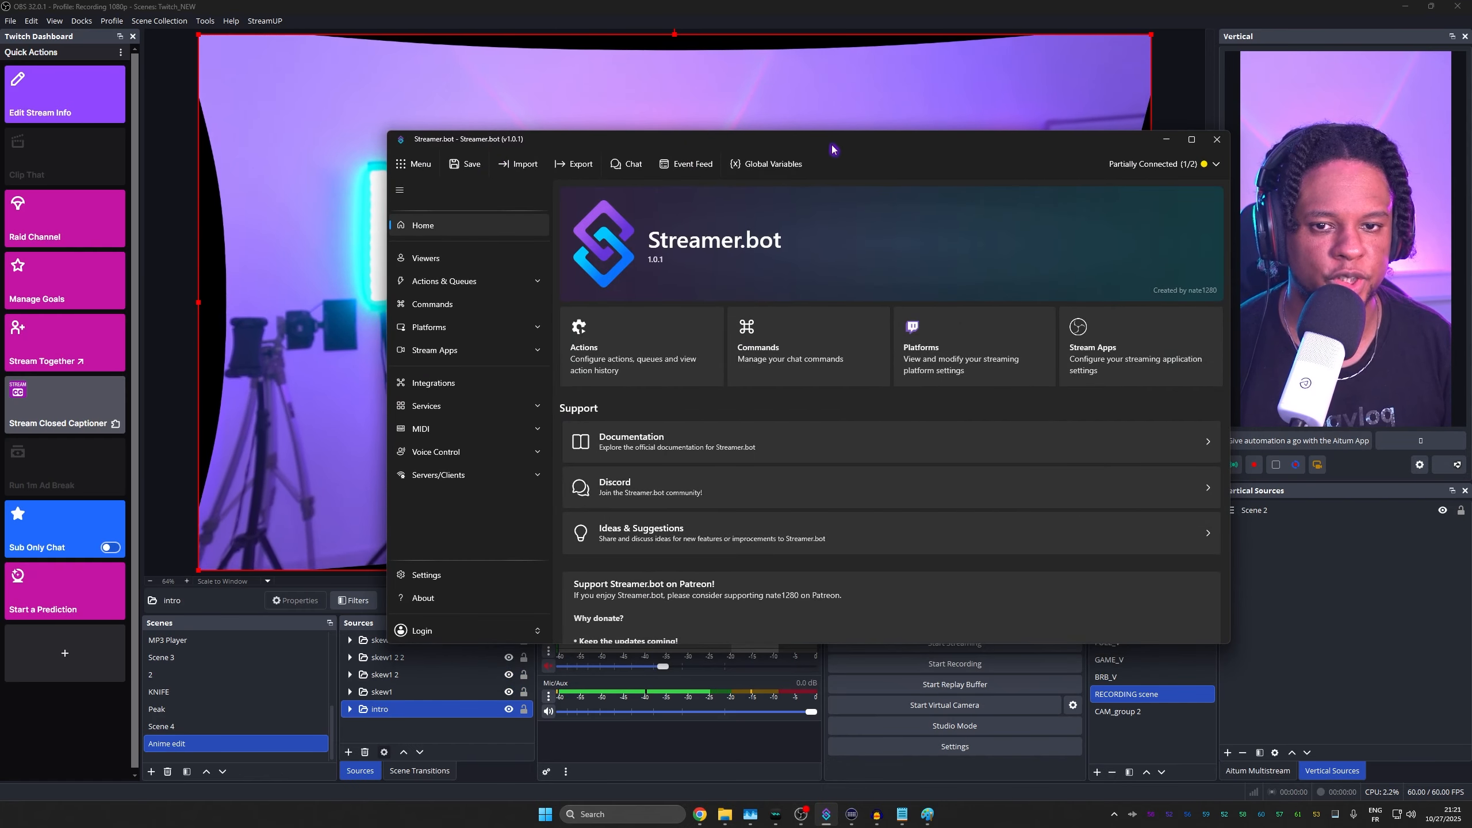
# Check the connection status in Streamer.bot and move its window clear of the source list
pyautogui.moveTo(835, 146); pyautogui.dragTo(710, 70)
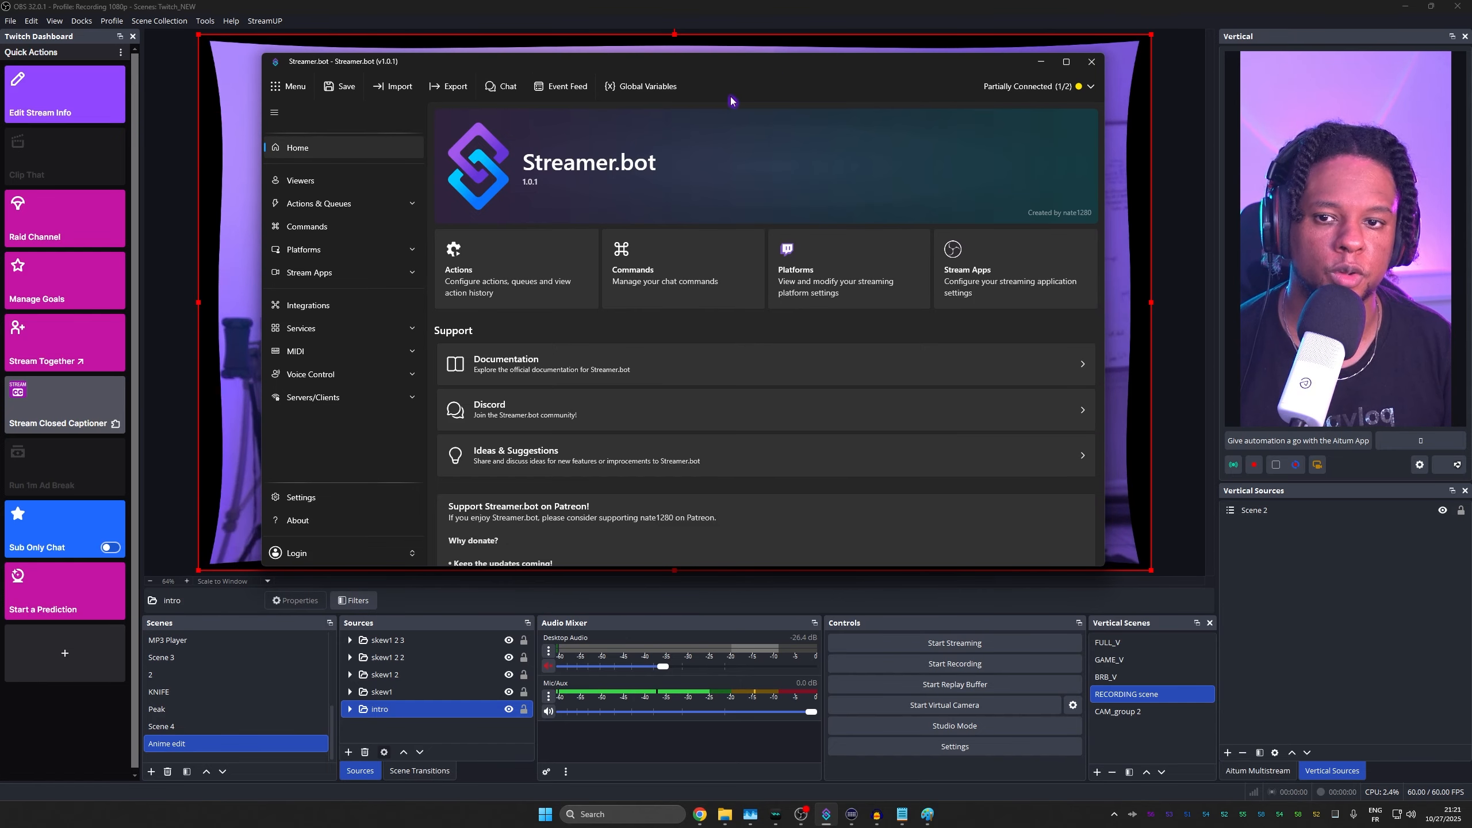
pyautogui.click(1090, 92)
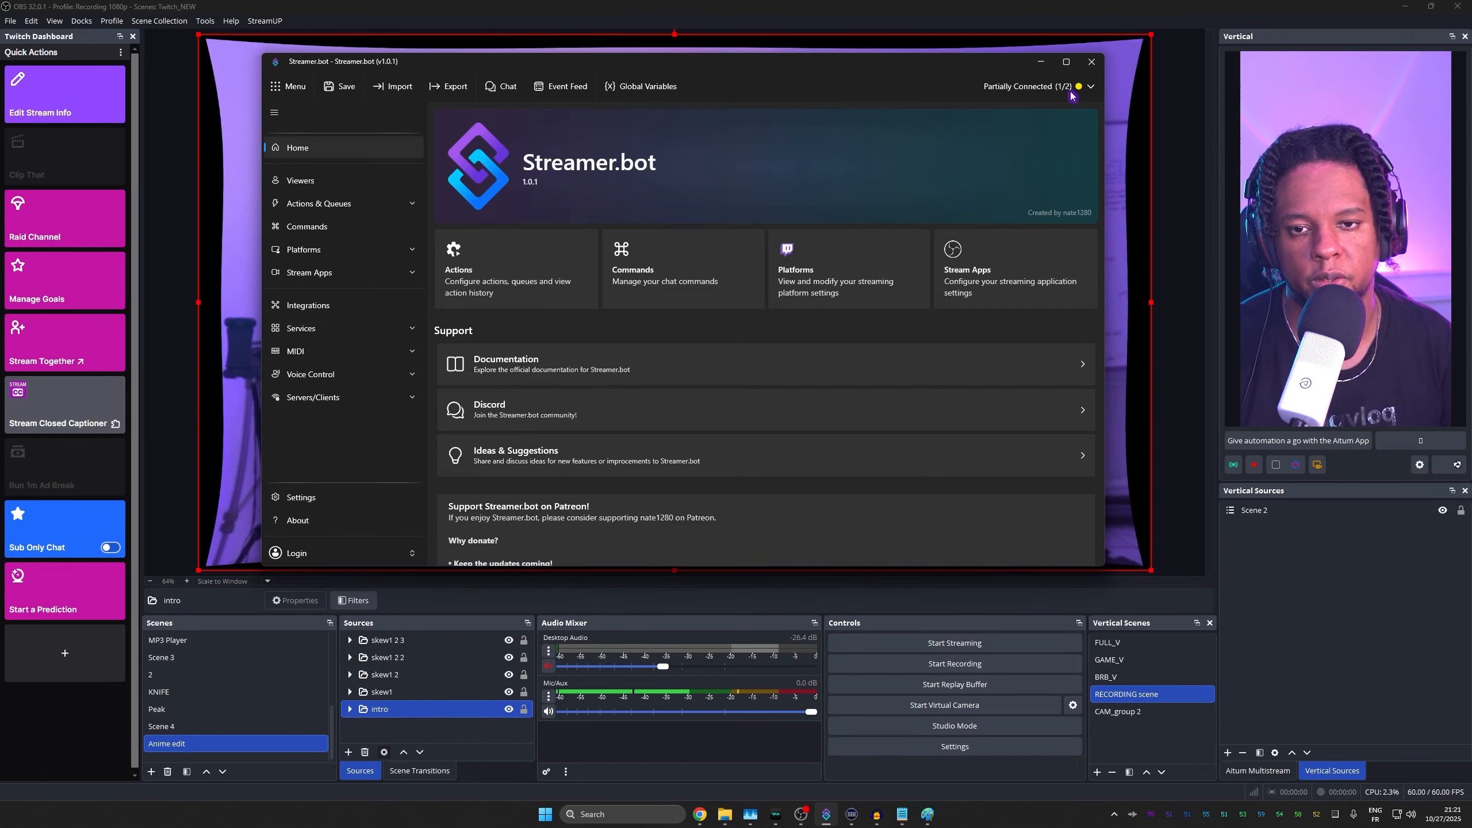
pyautogui.moveTo(784, 68); pyautogui.dragTo(1195, 185)
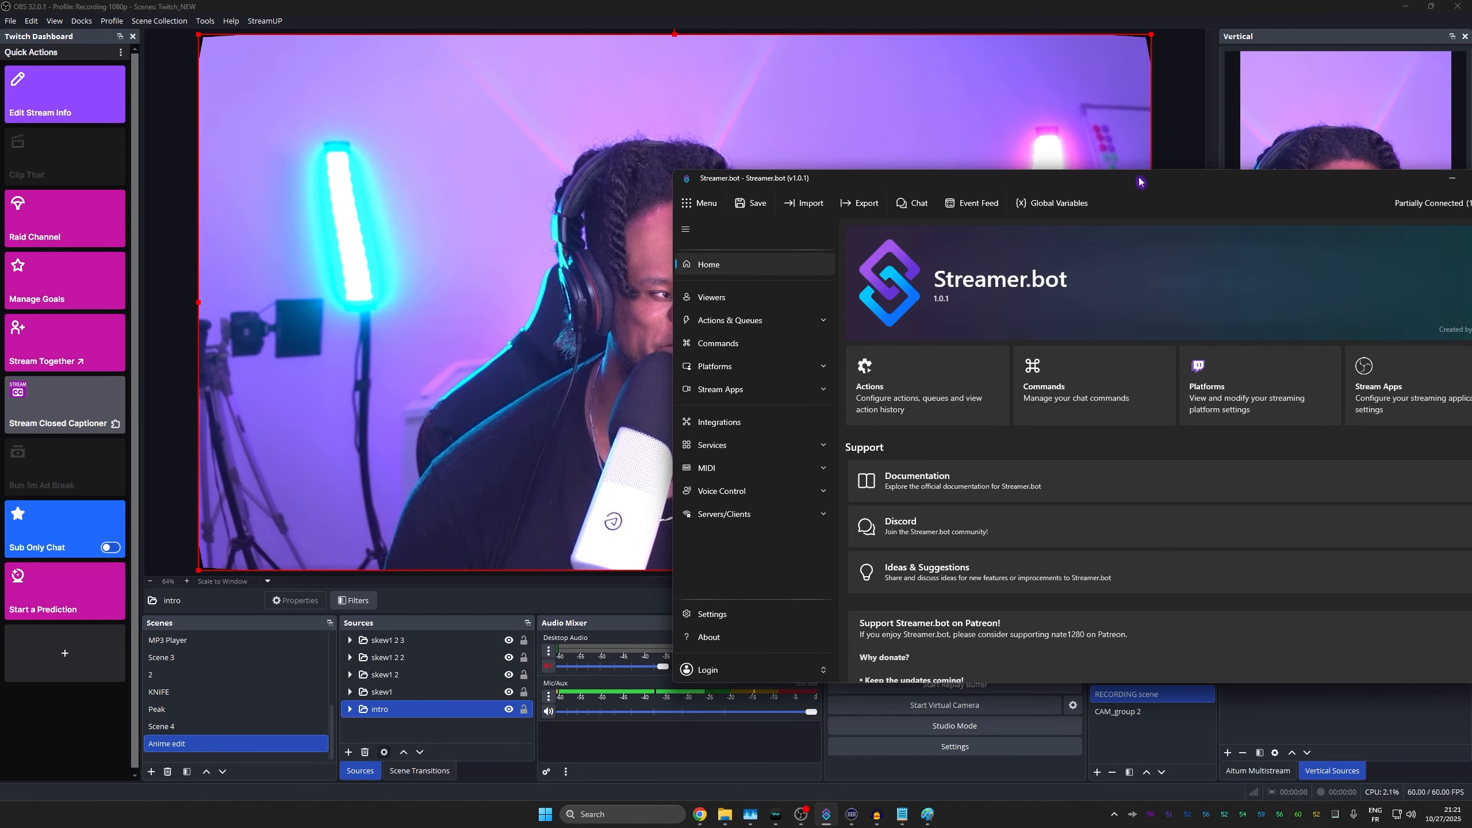
# Hide the intro source and add a media source named "Anime edit sound" to the Anime edit scene
pyautogui.click(508, 708)
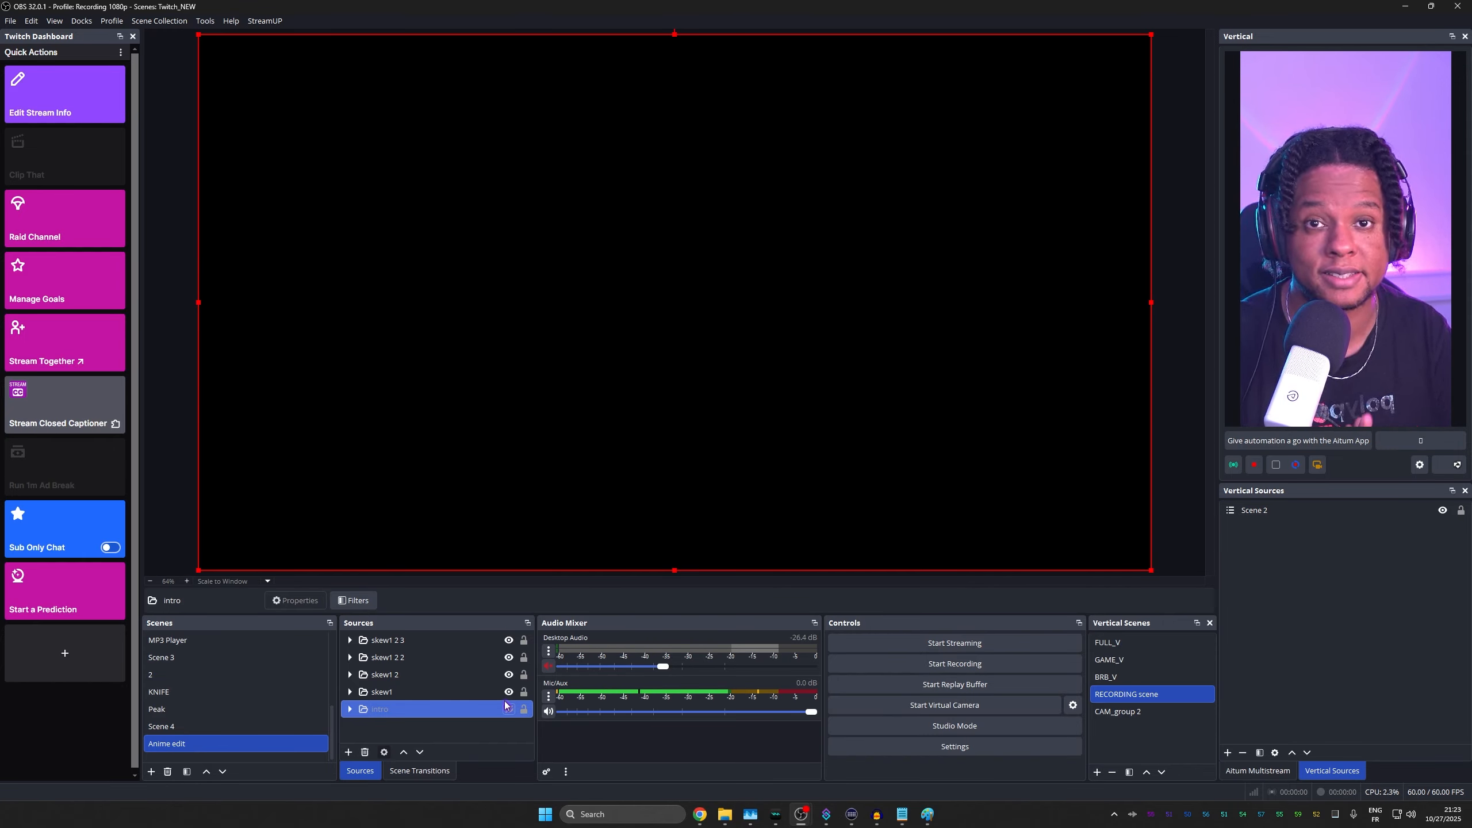
pyautogui.click(348, 753)
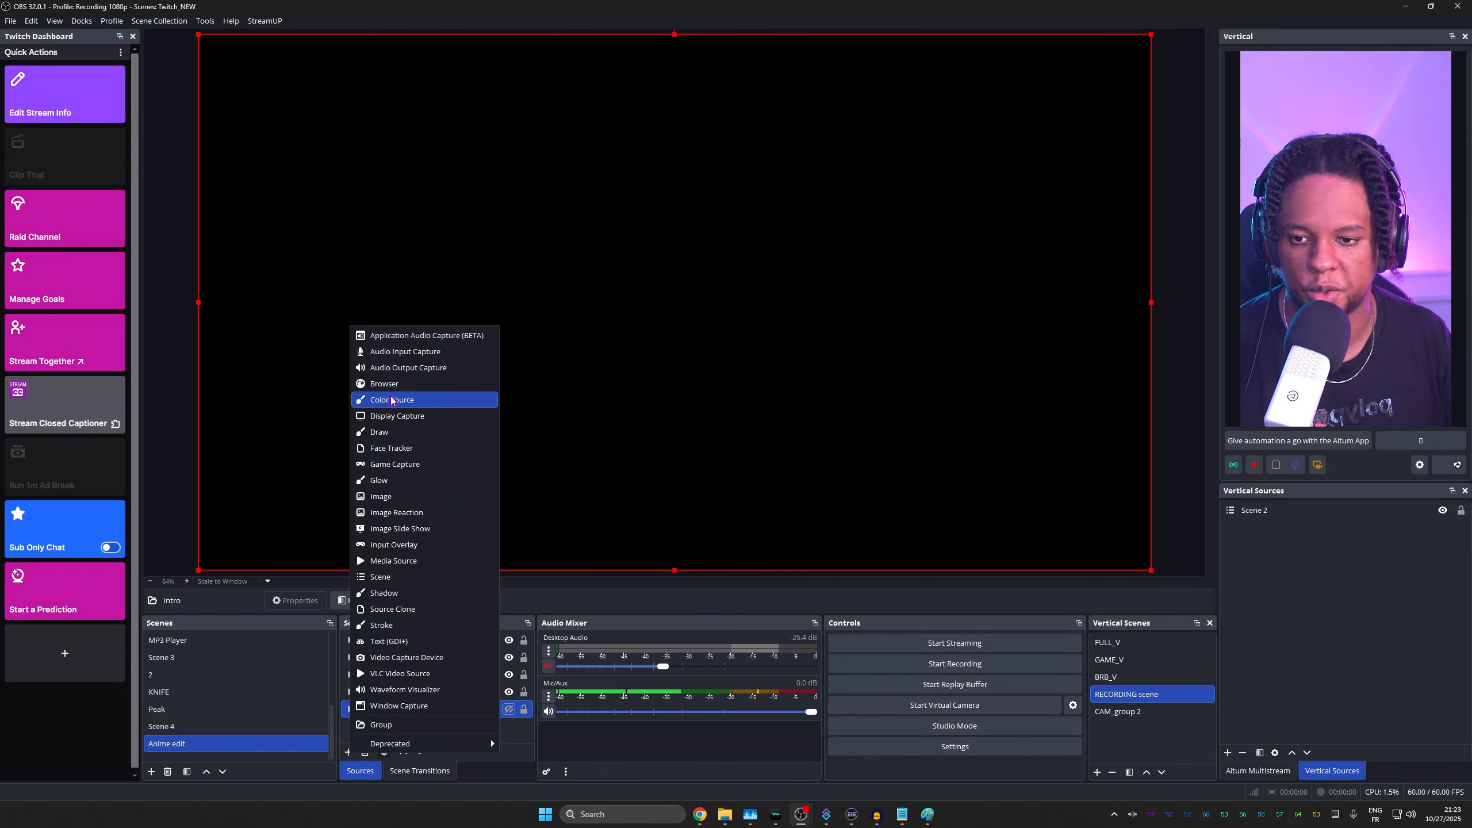
pyautogui.click(408, 626)
pyautogui.press('Return')
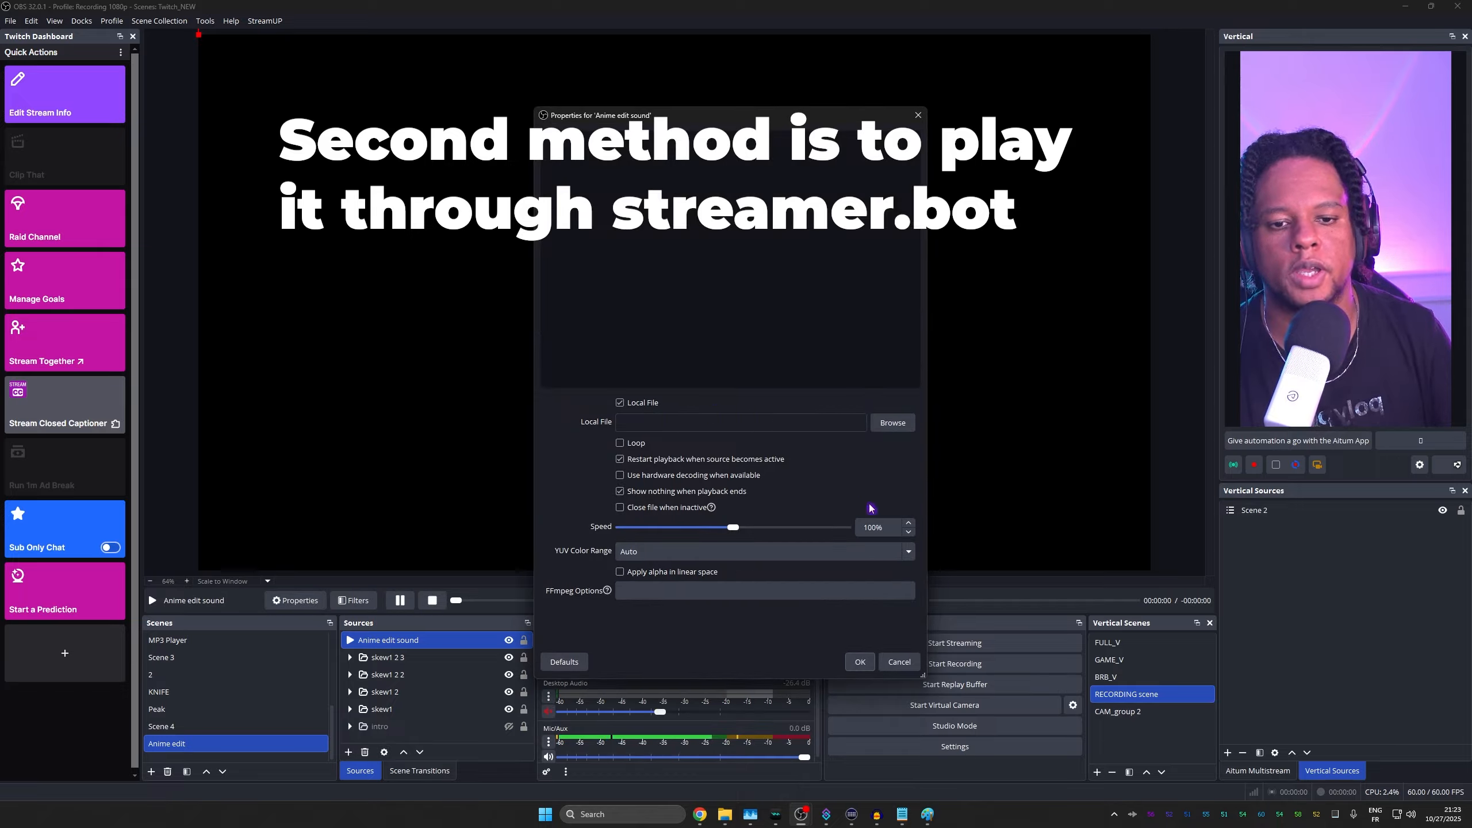
# Load audio edit.wav as the sound source's local file and lower its mixer volume to about -15.1 dB
pyautogui.click(893, 423)
pyautogui.click(666, 217)
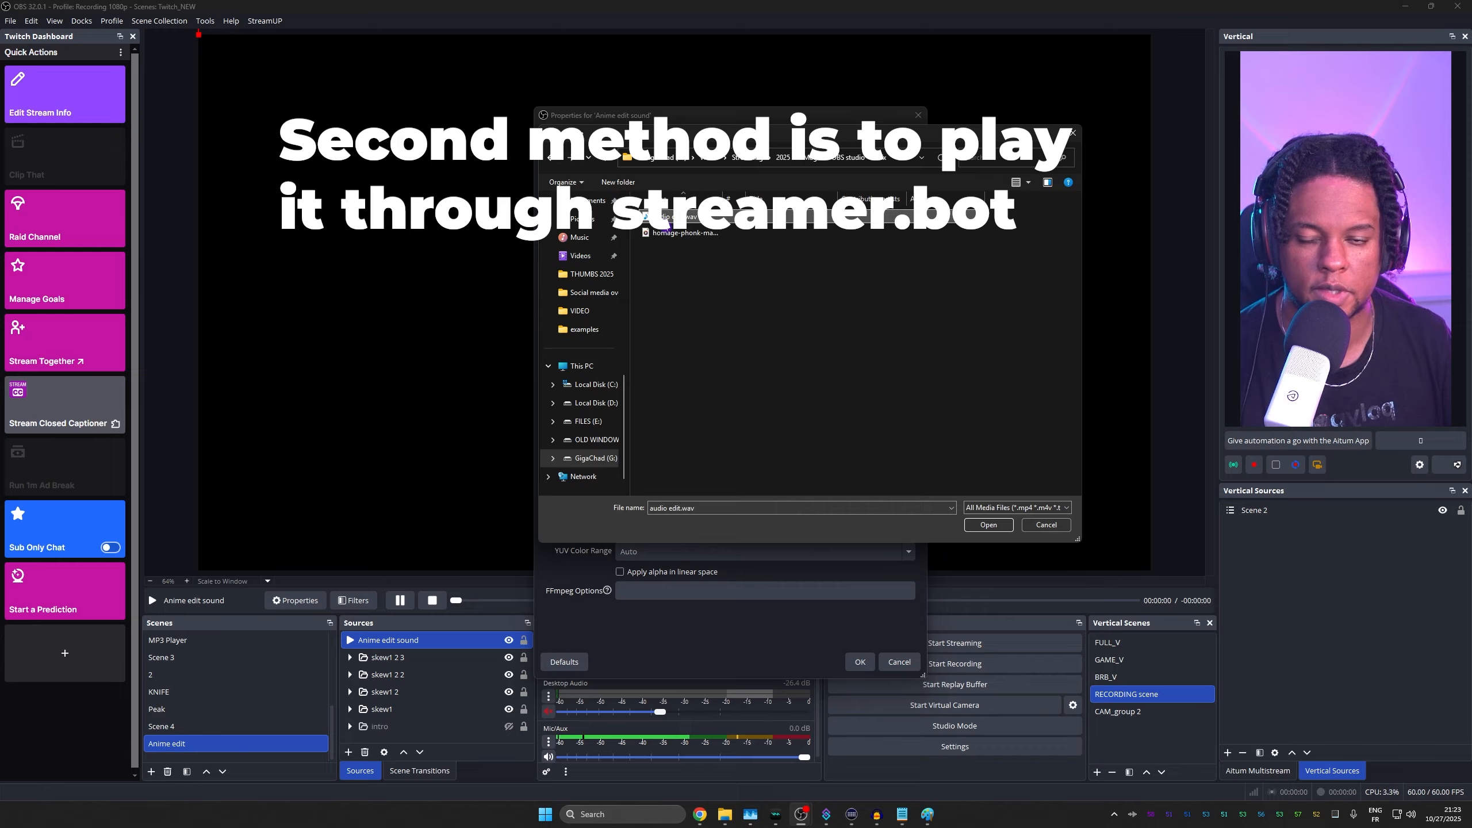
pyautogui.click(989, 525)
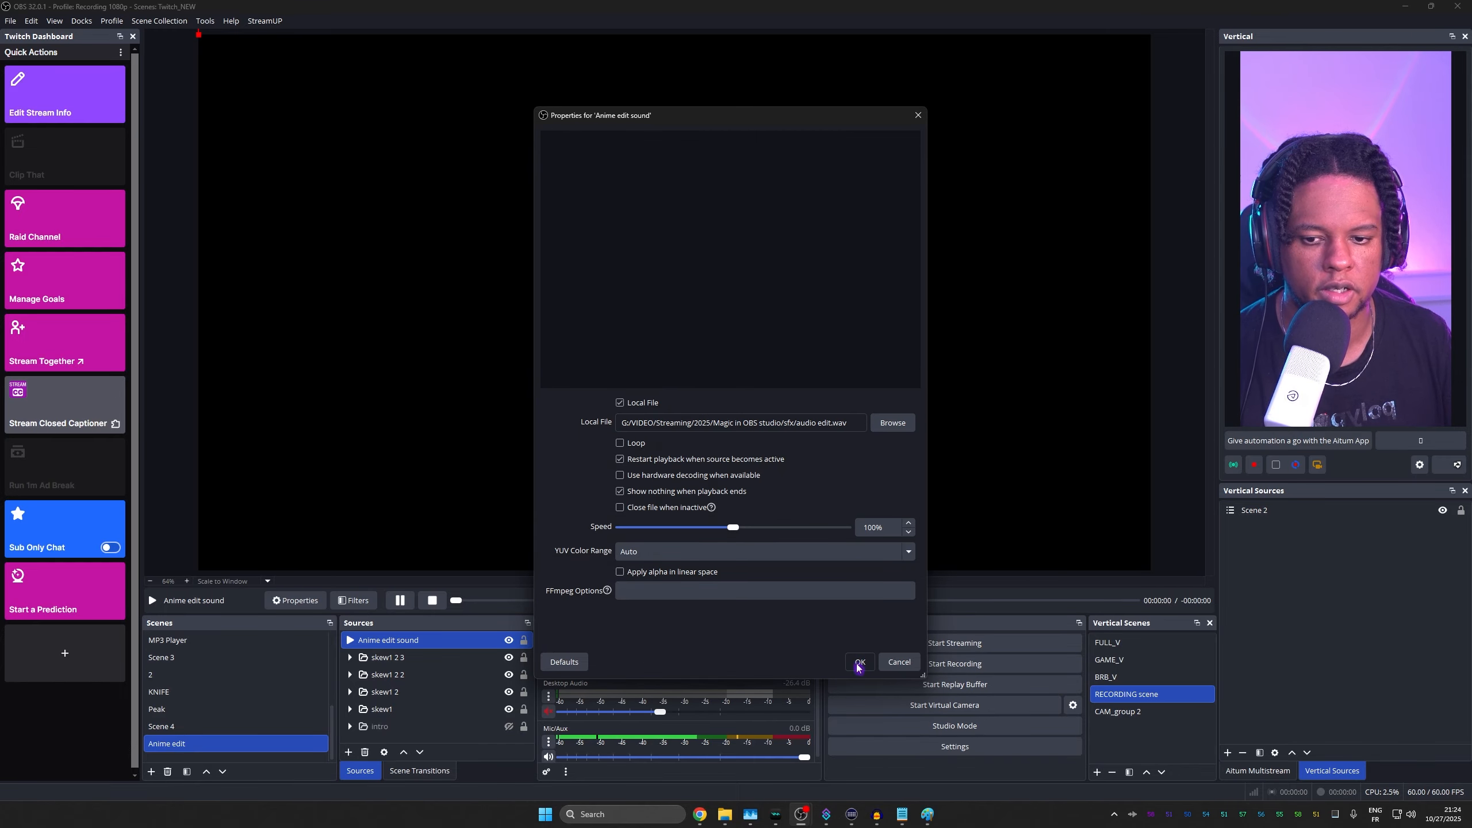
pyautogui.click(860, 662)
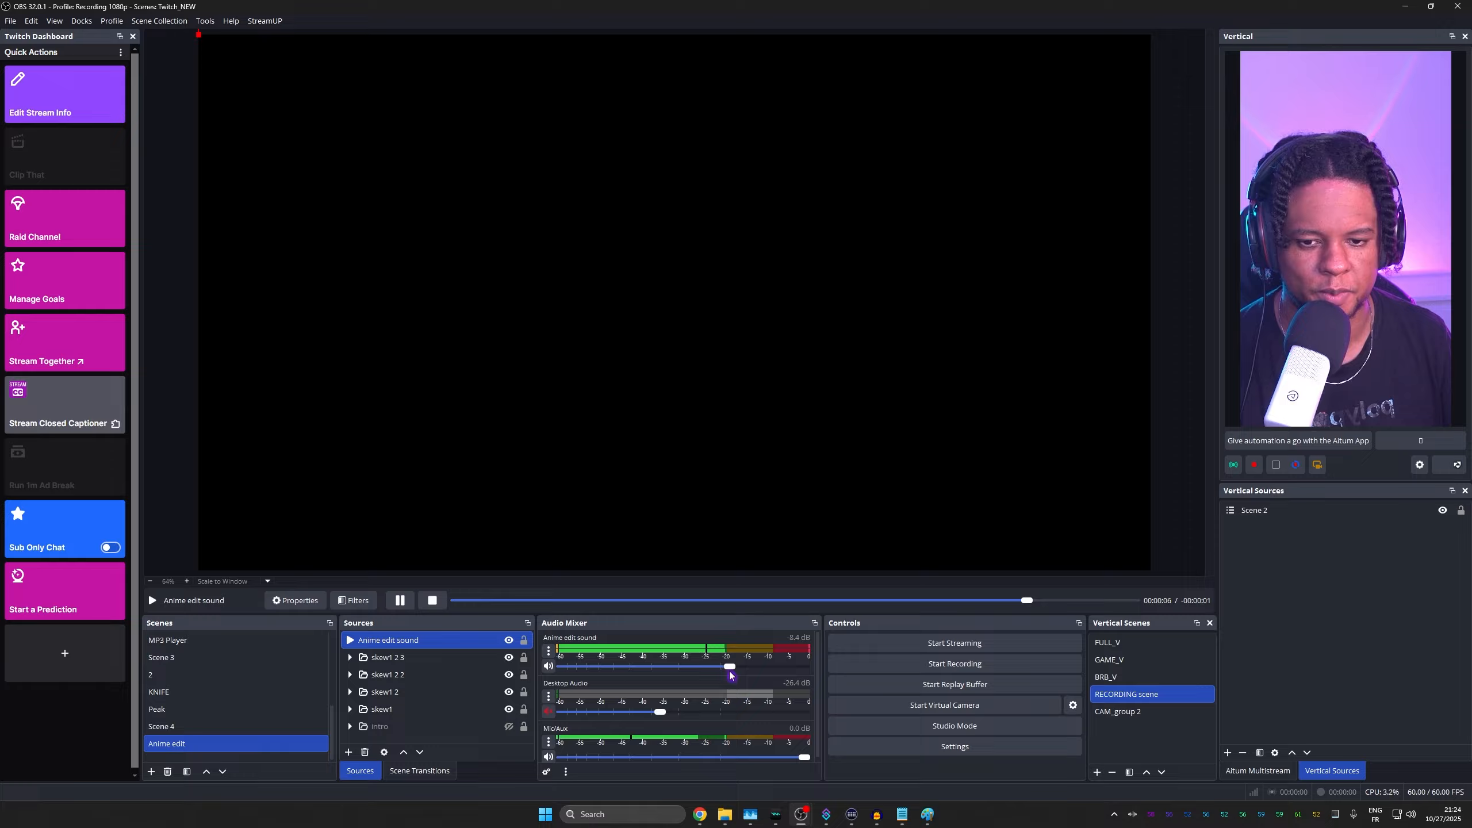
pyautogui.moveTo(686, 668); pyautogui.dragTo(697, 668)
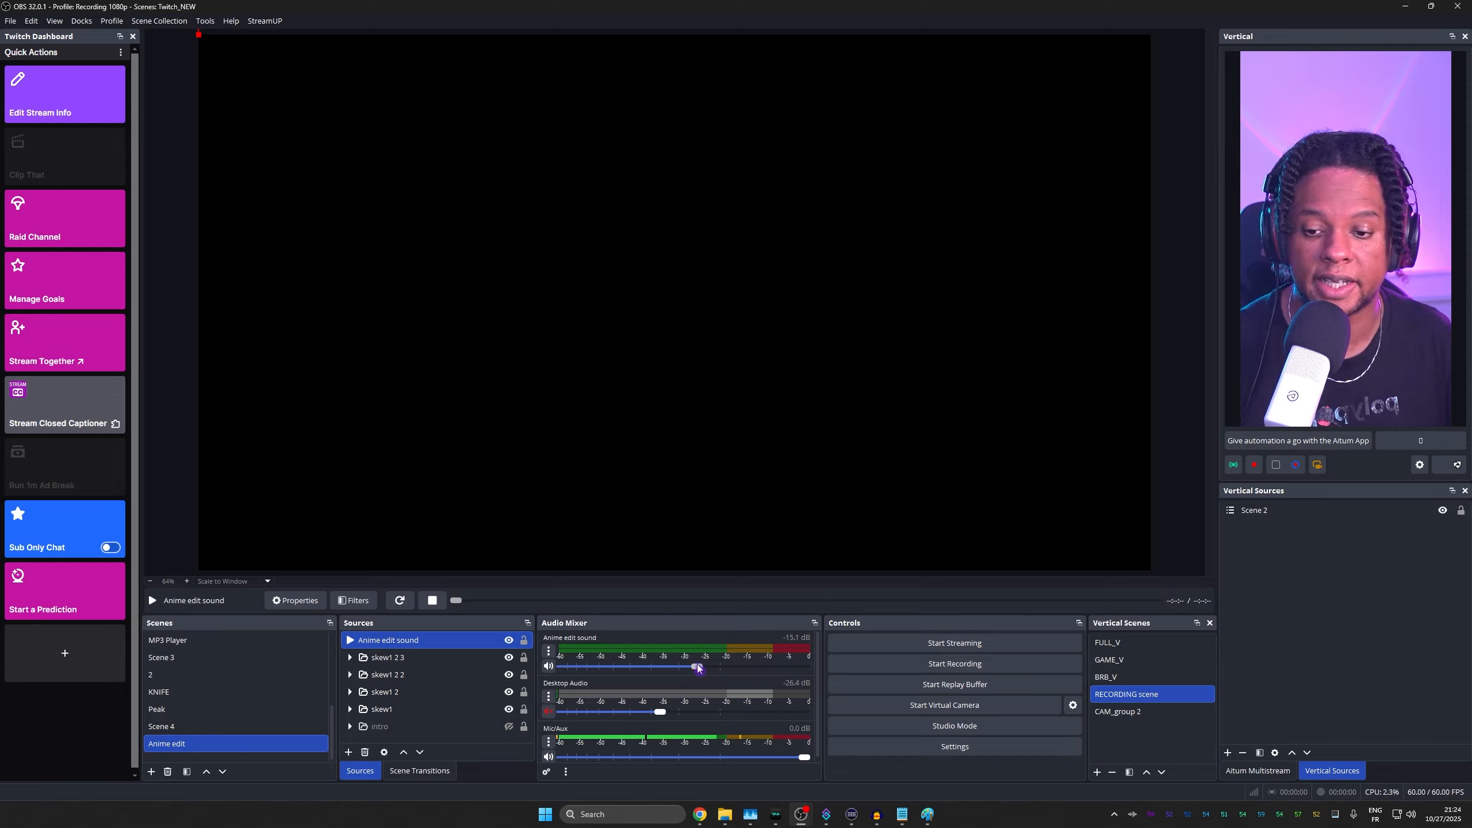
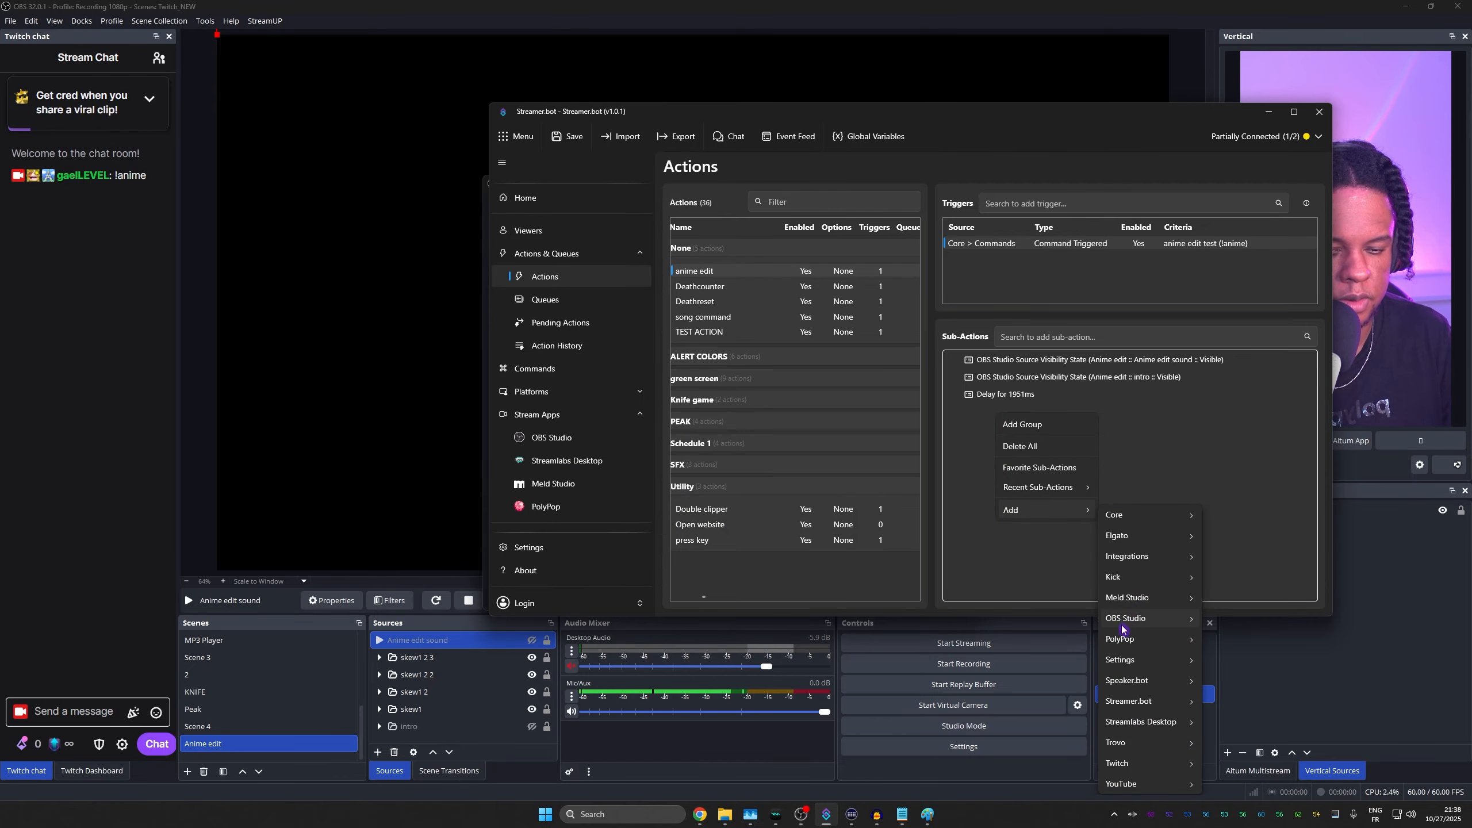
# Add a Set Scene Filter State sub-action that makes skew1 fit visible in the Anime edit scene
pyautogui.moveTo(1124, 629)
pyautogui.moveTo(1238, 598)
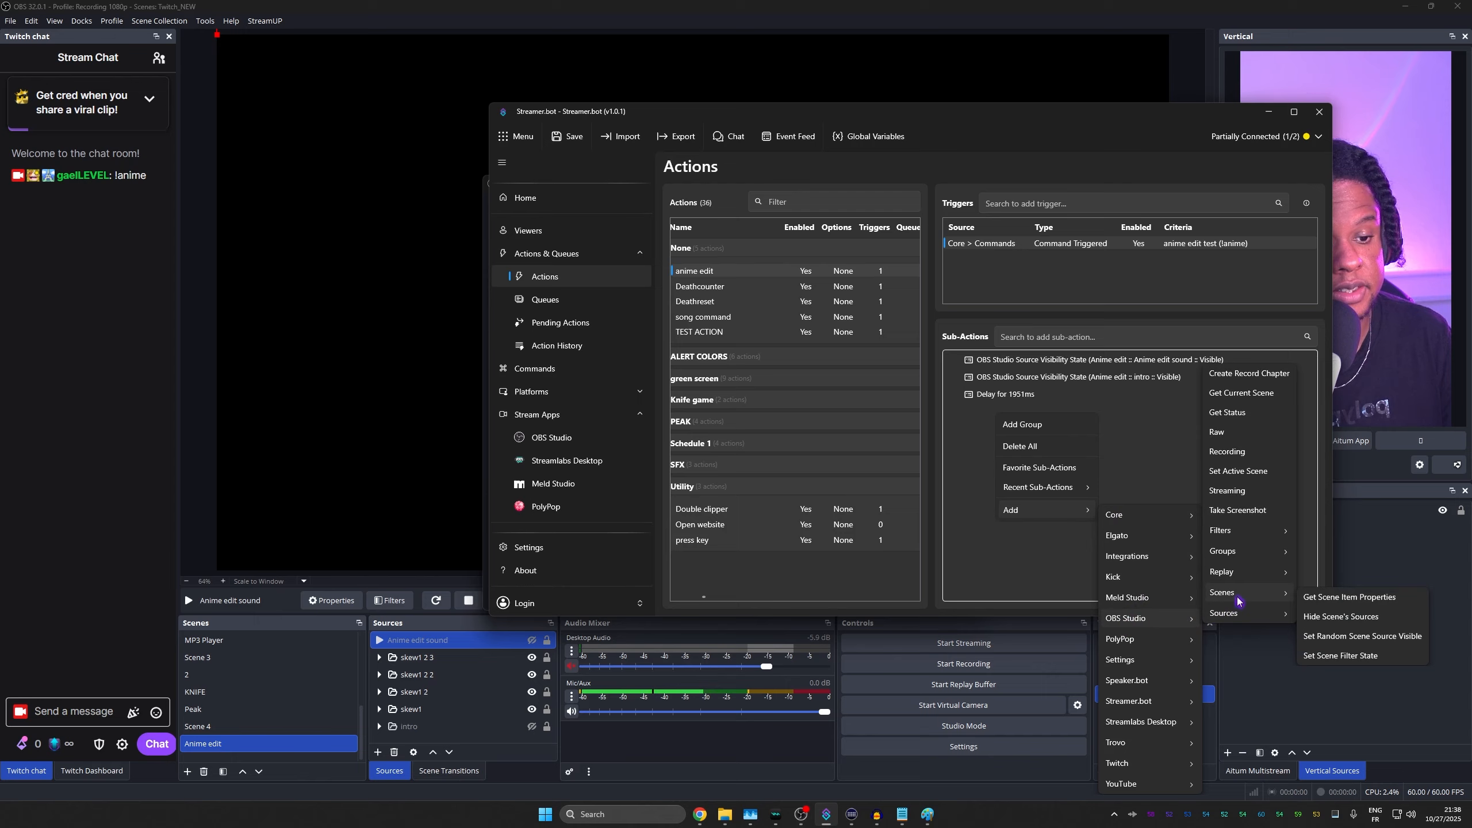
pyautogui.click(1328, 657)
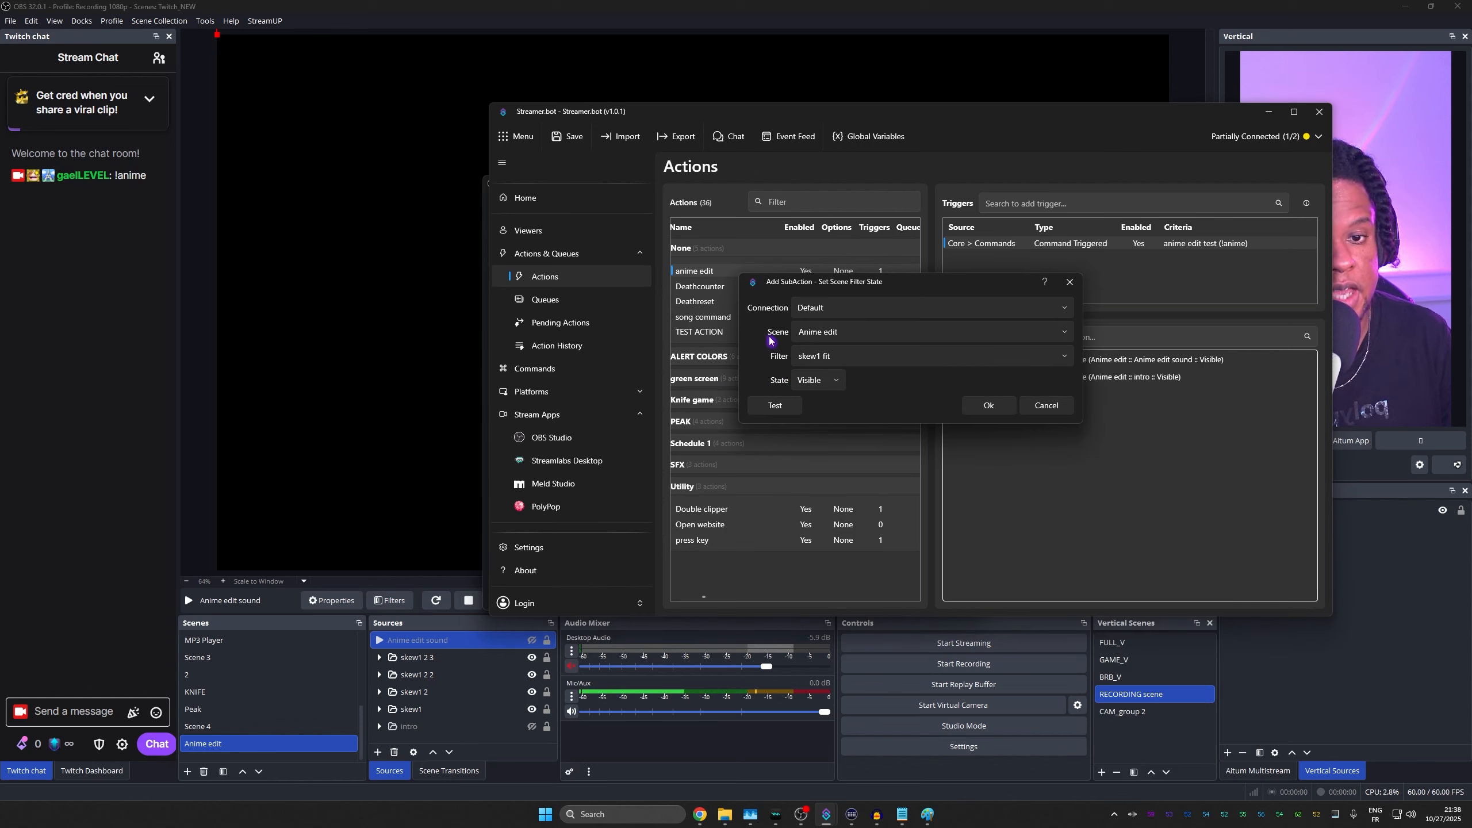
pyautogui.click(1064, 357)
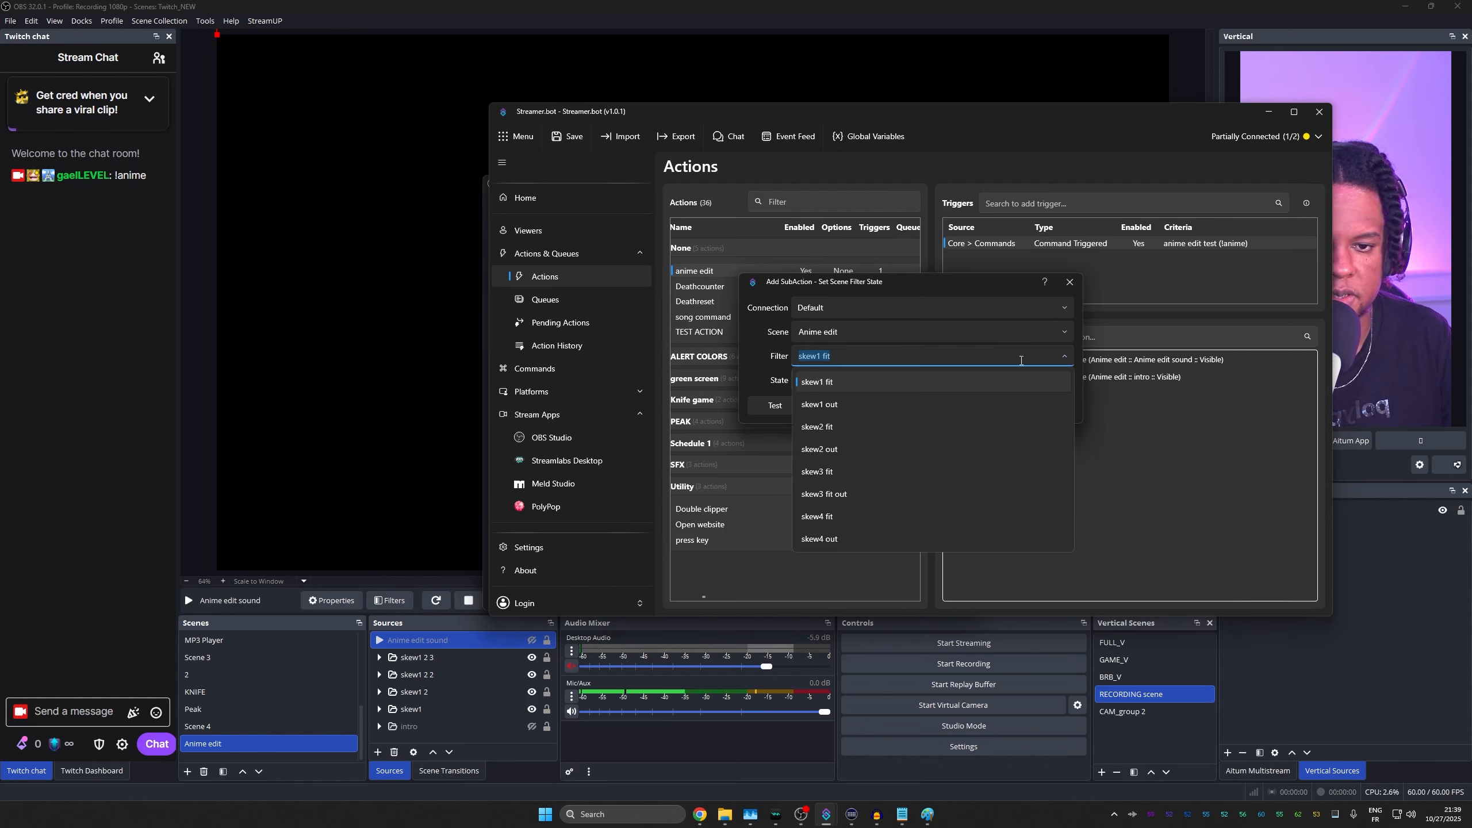
pyautogui.click(823, 387)
pyautogui.click(986, 405)
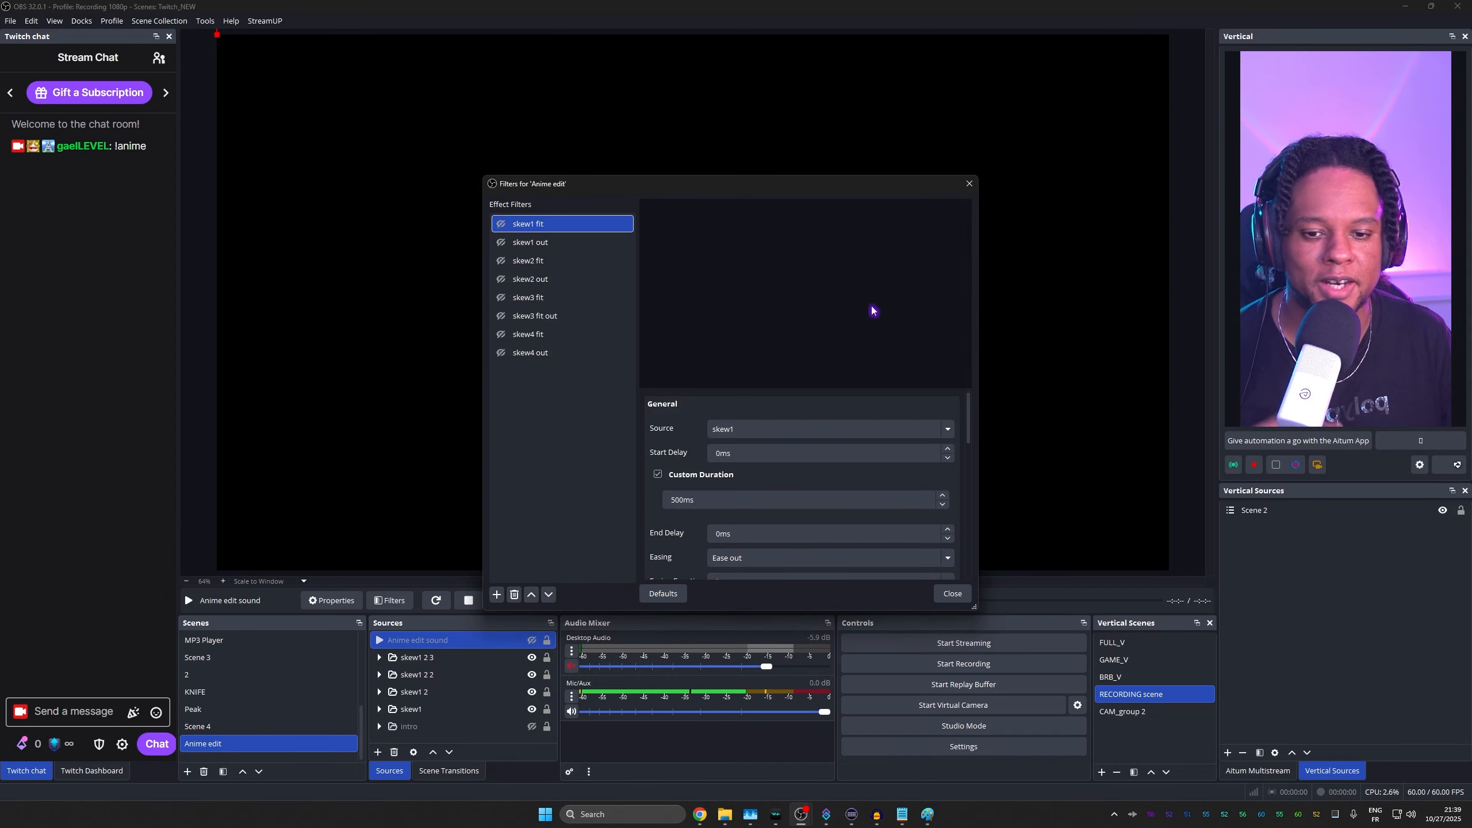
# Test the anime edit action in Streamer.bot and reset the scene by hiding Anime edit sound and triggering skew1 out
pyautogui.click(826, 814)
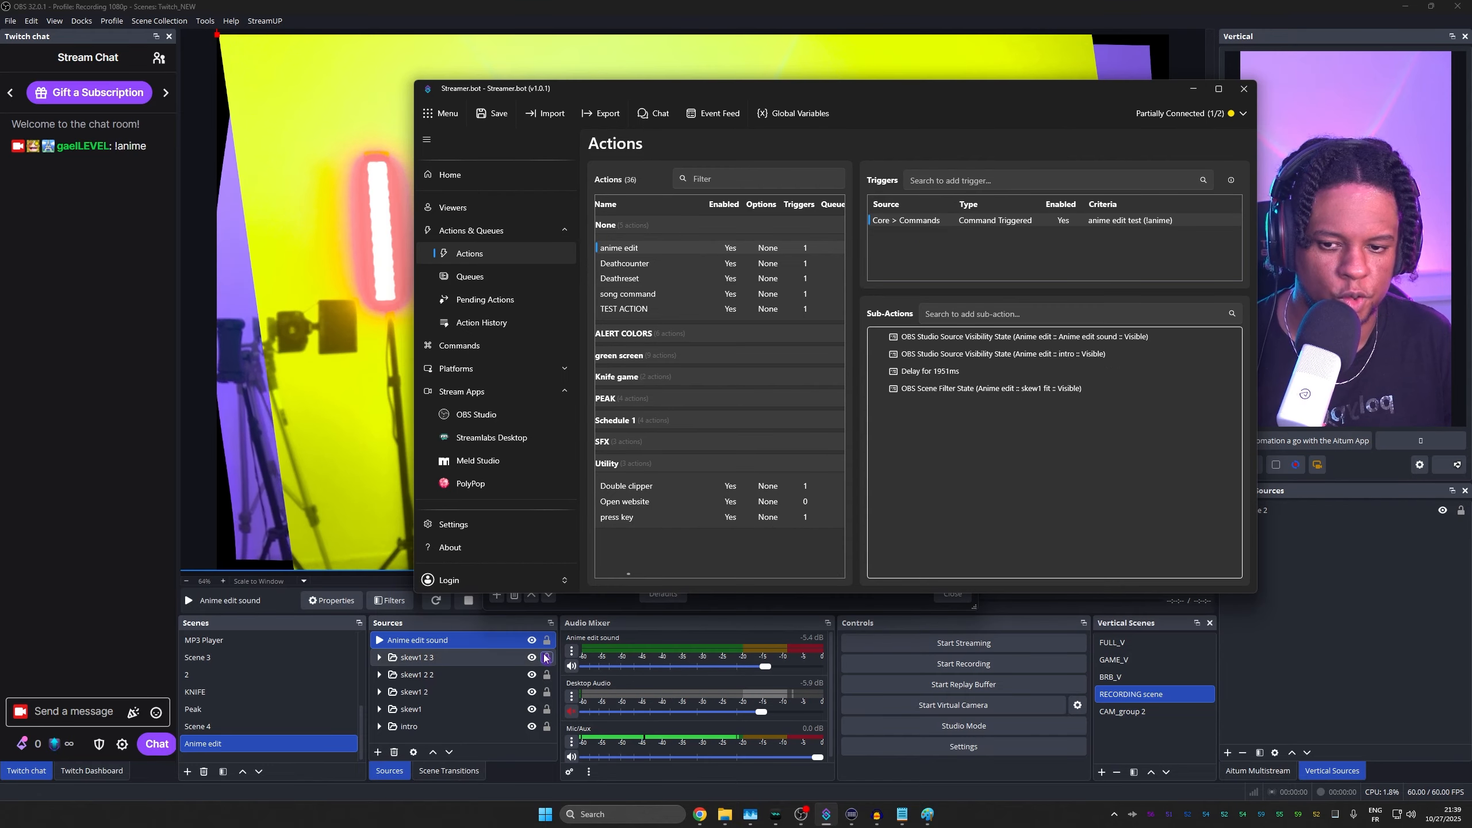
pyautogui.click(531, 640)
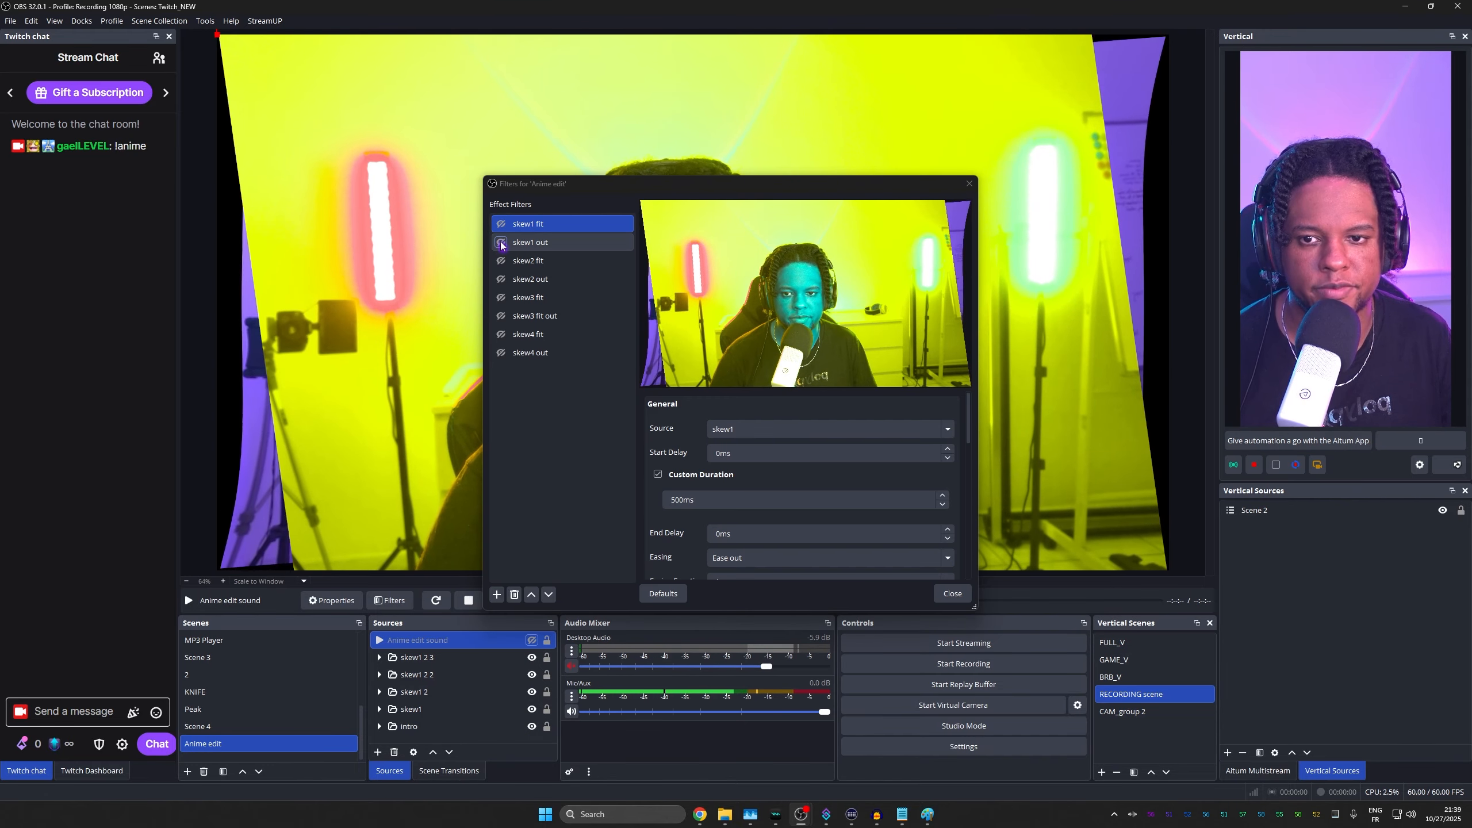
pyautogui.click(501, 242)
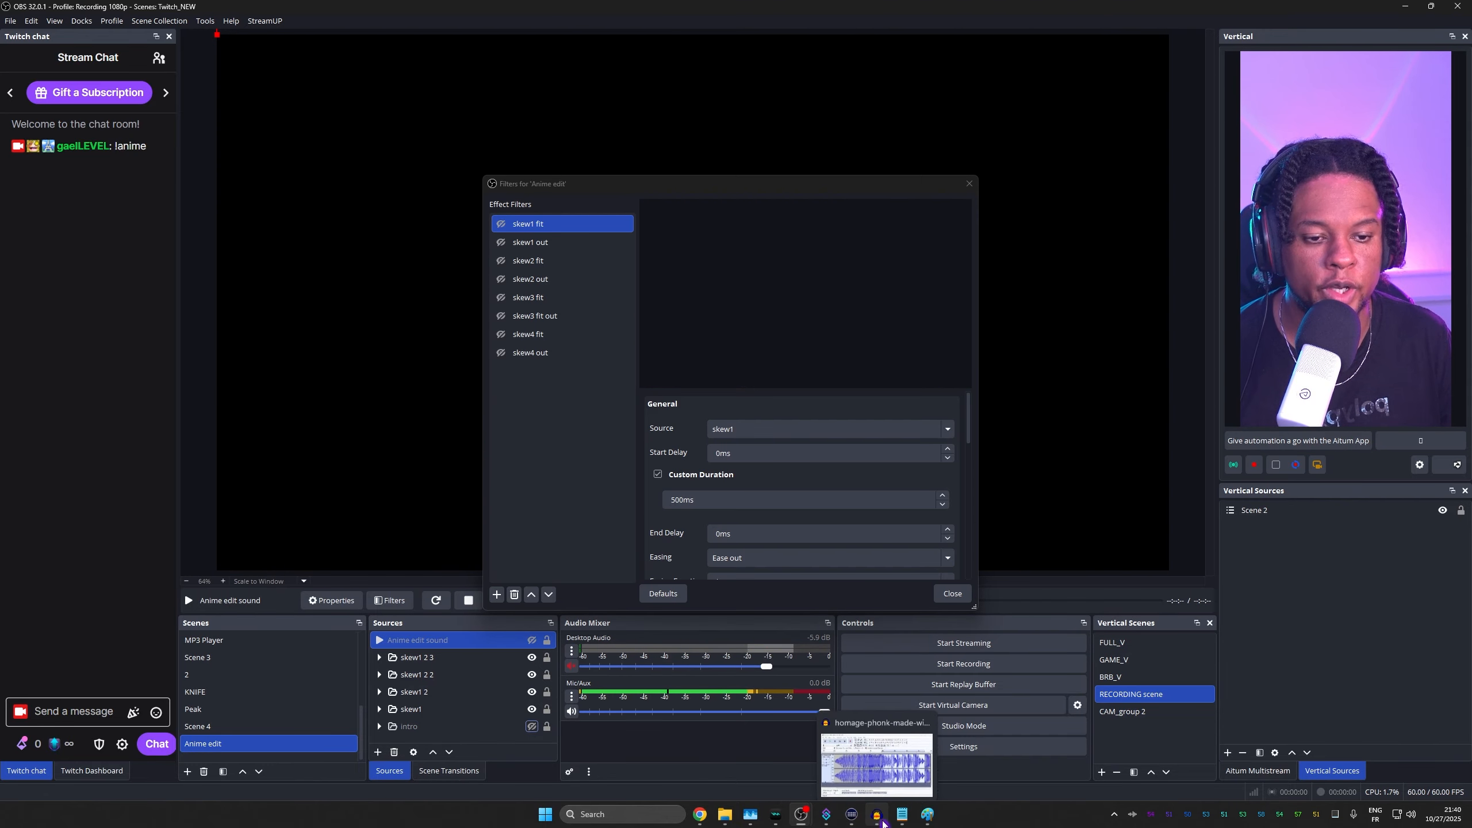
# Check the beat timing in the audio editor's waveform and add a 400 ms delay sub-action after skew1 fit in Streamer.bot
pyautogui.click(877, 815)
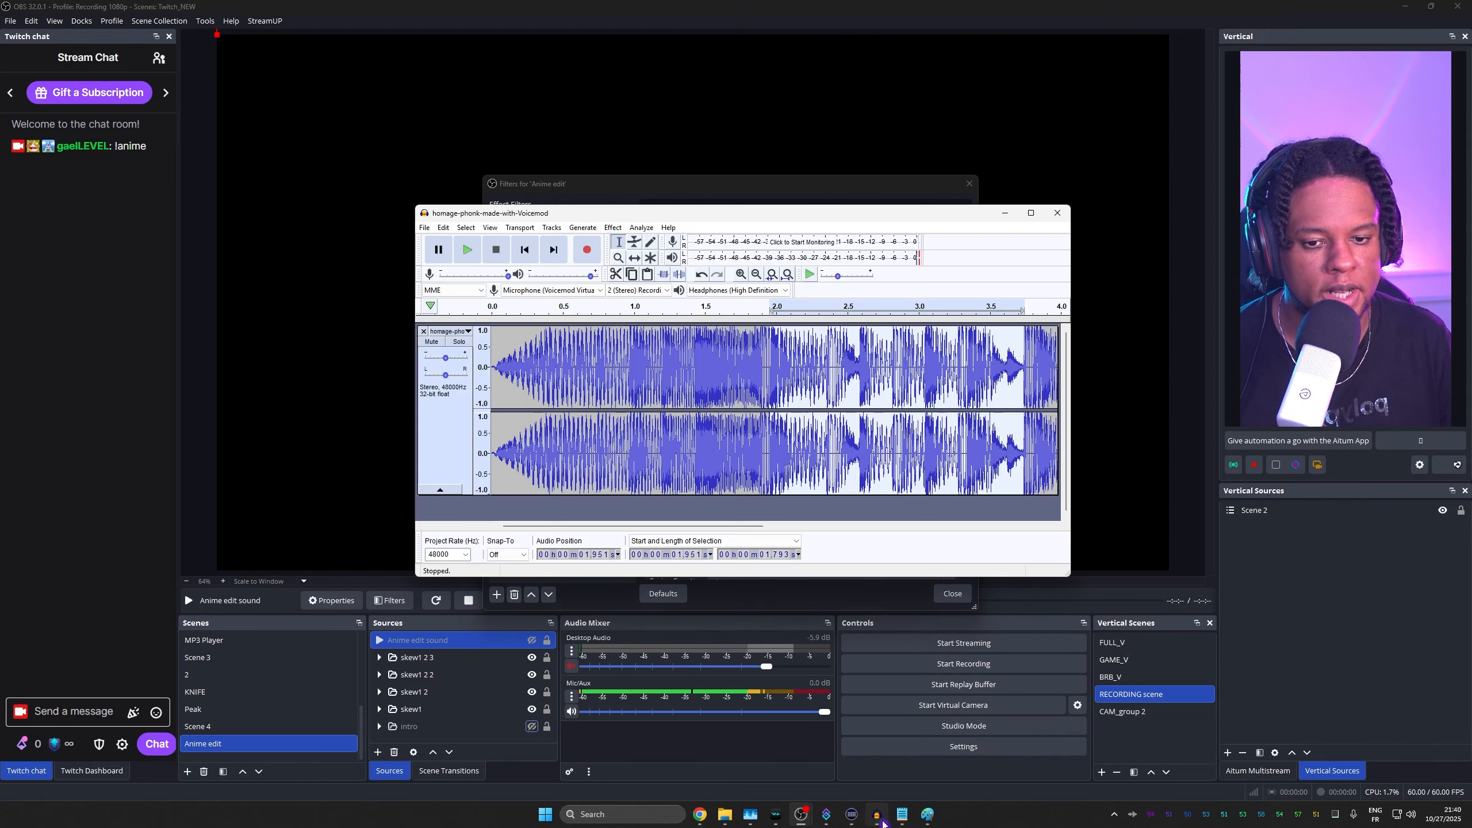
pyautogui.moveTo(691, 527); pyautogui.dragTo(715, 527)
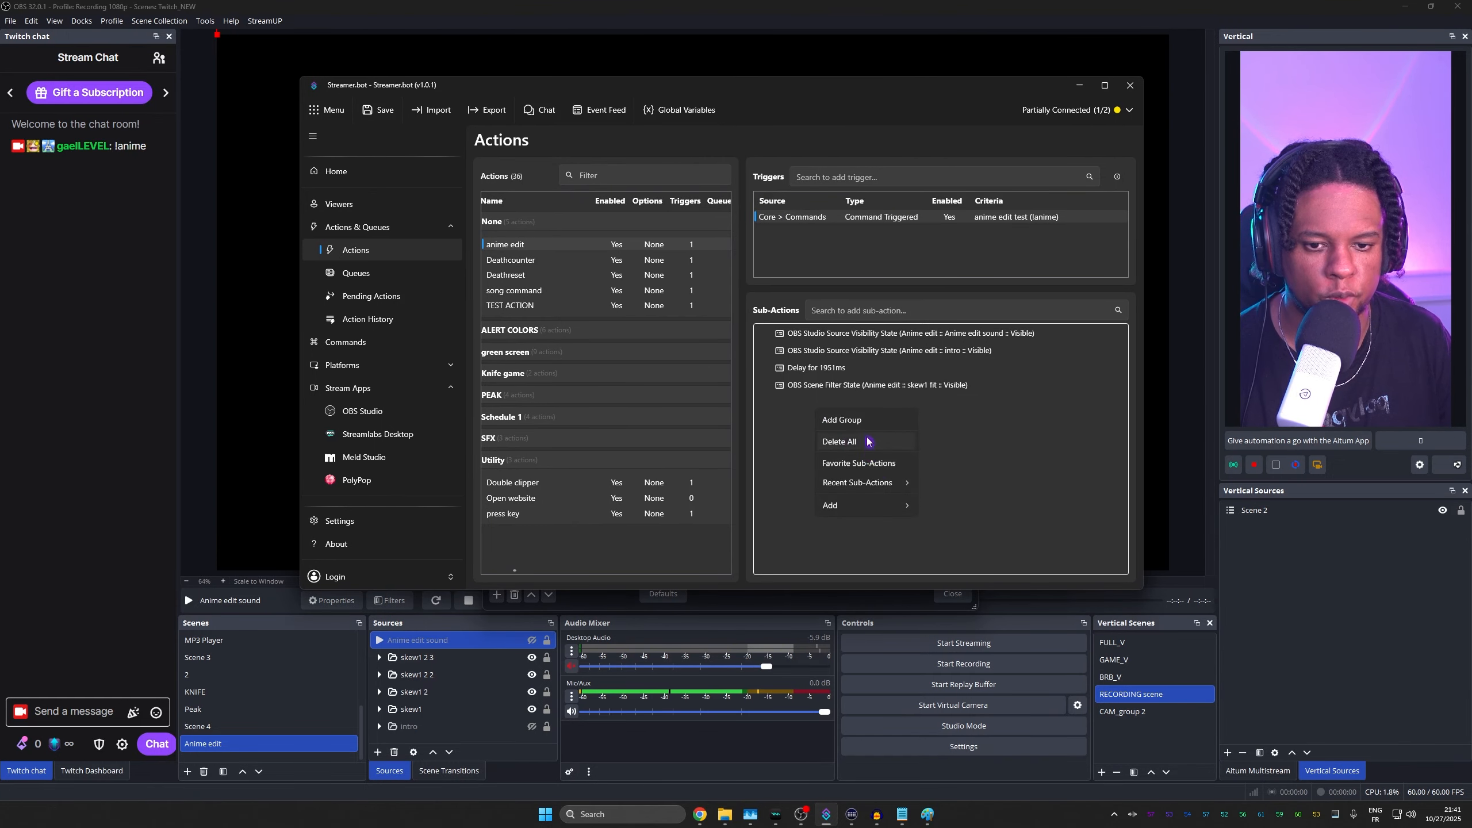
pyautogui.moveTo(877, 508)
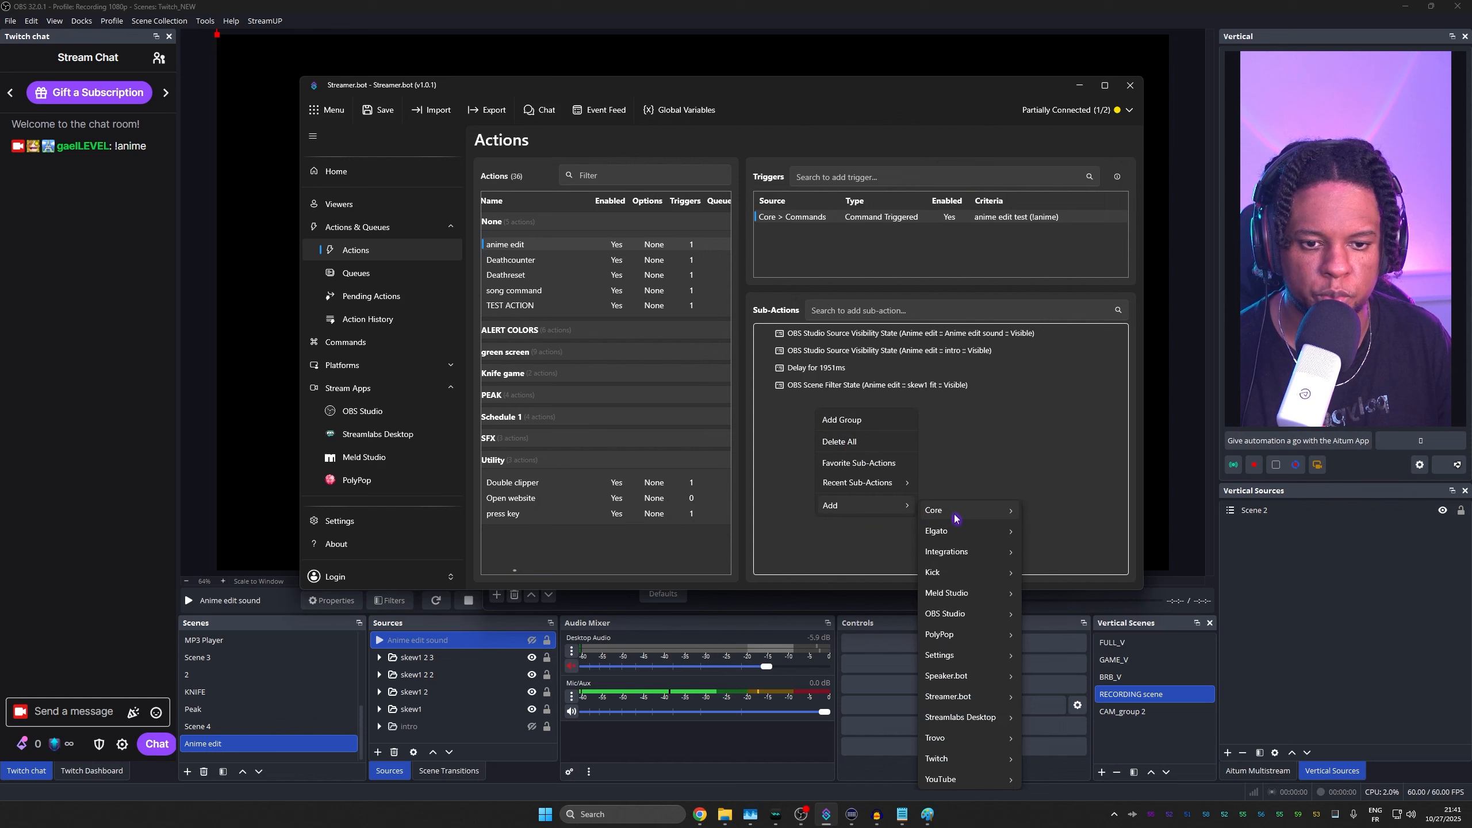
pyautogui.moveTo(955, 518)
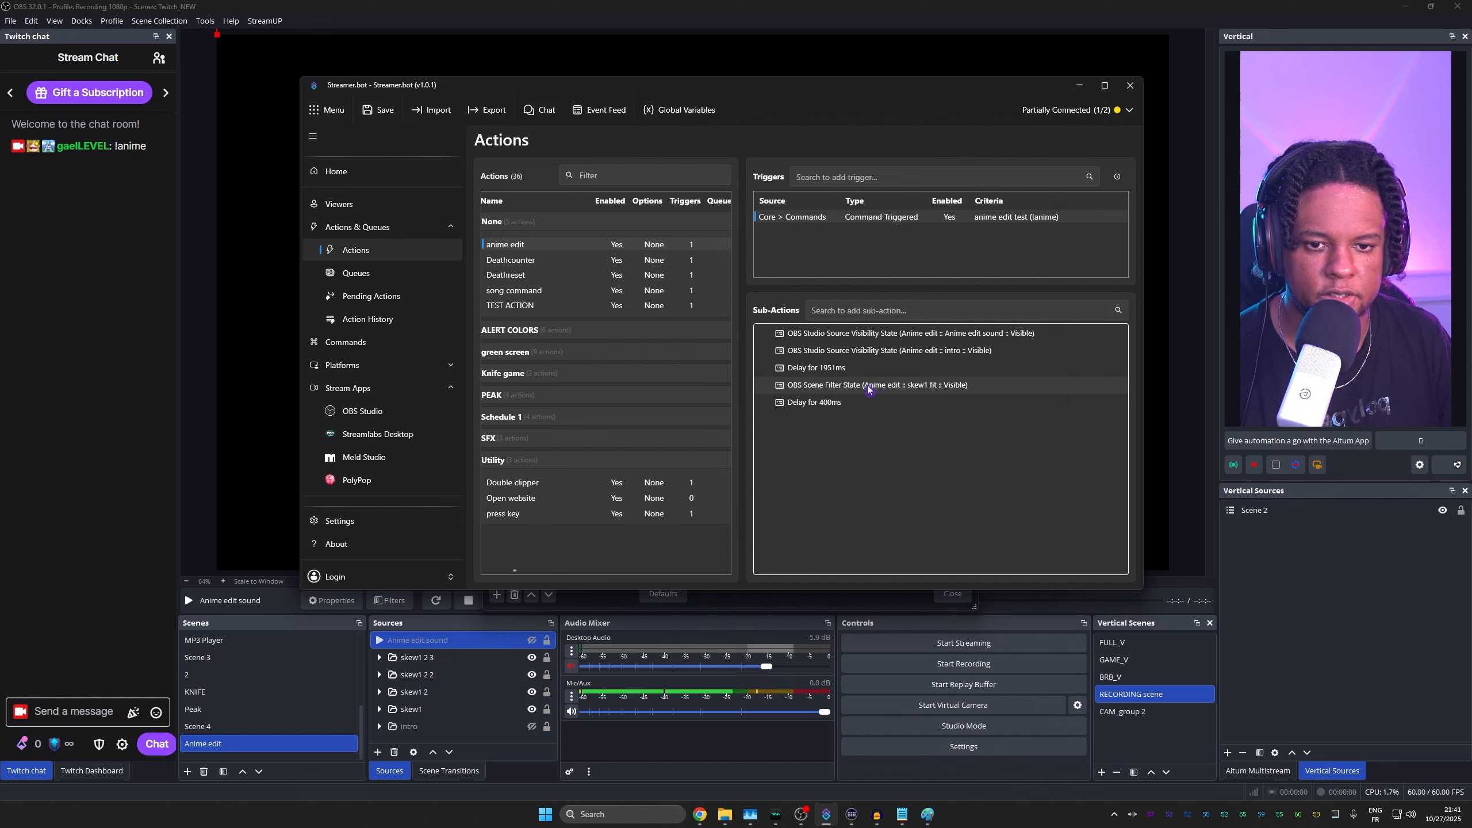
# Duplicate the skew1 fit filter-state sub-action and set the copy's filter to skew2 fit
pyautogui.rightClick(862, 387)
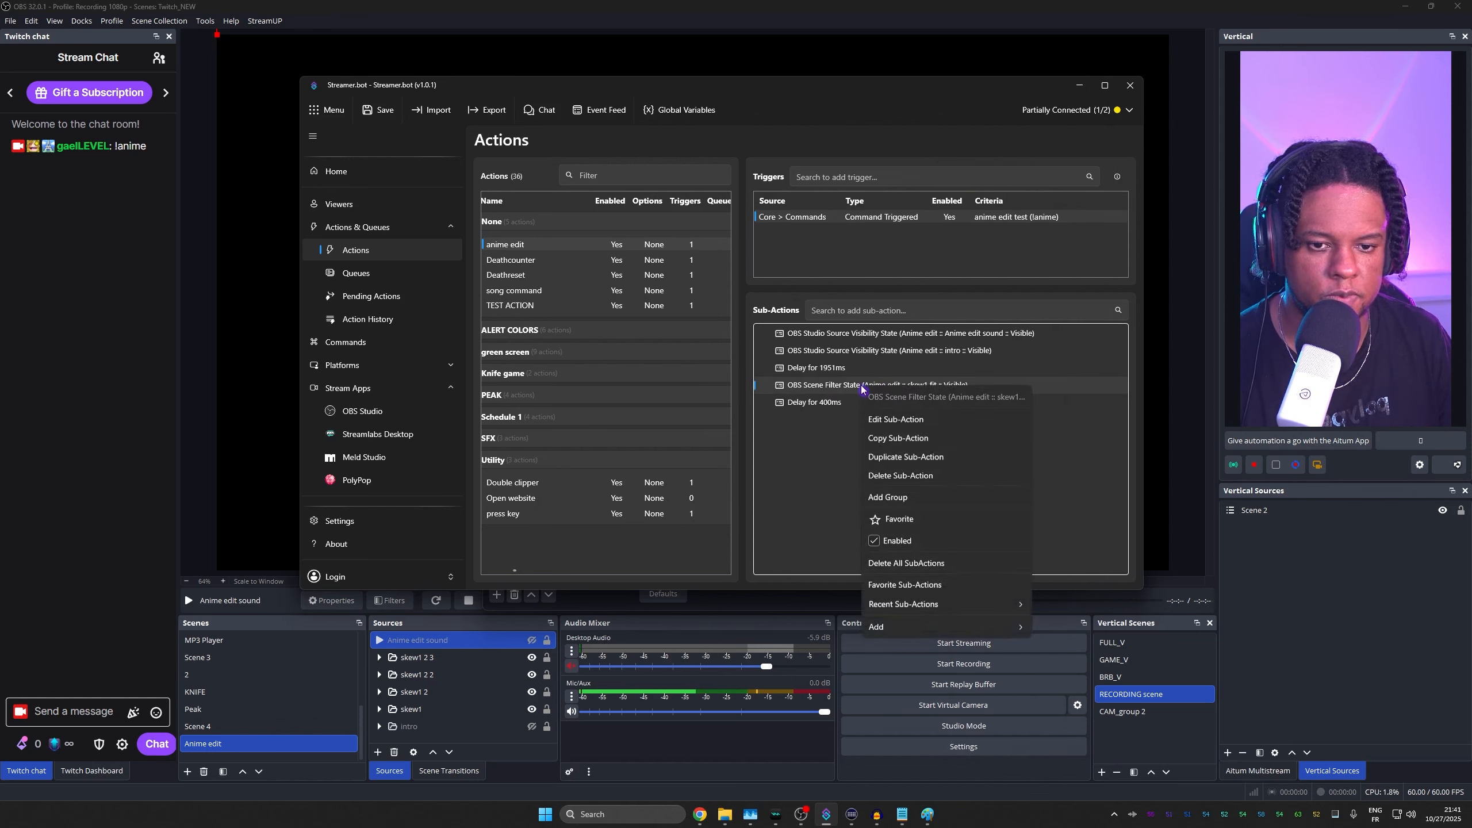
pyautogui.click(869, 464)
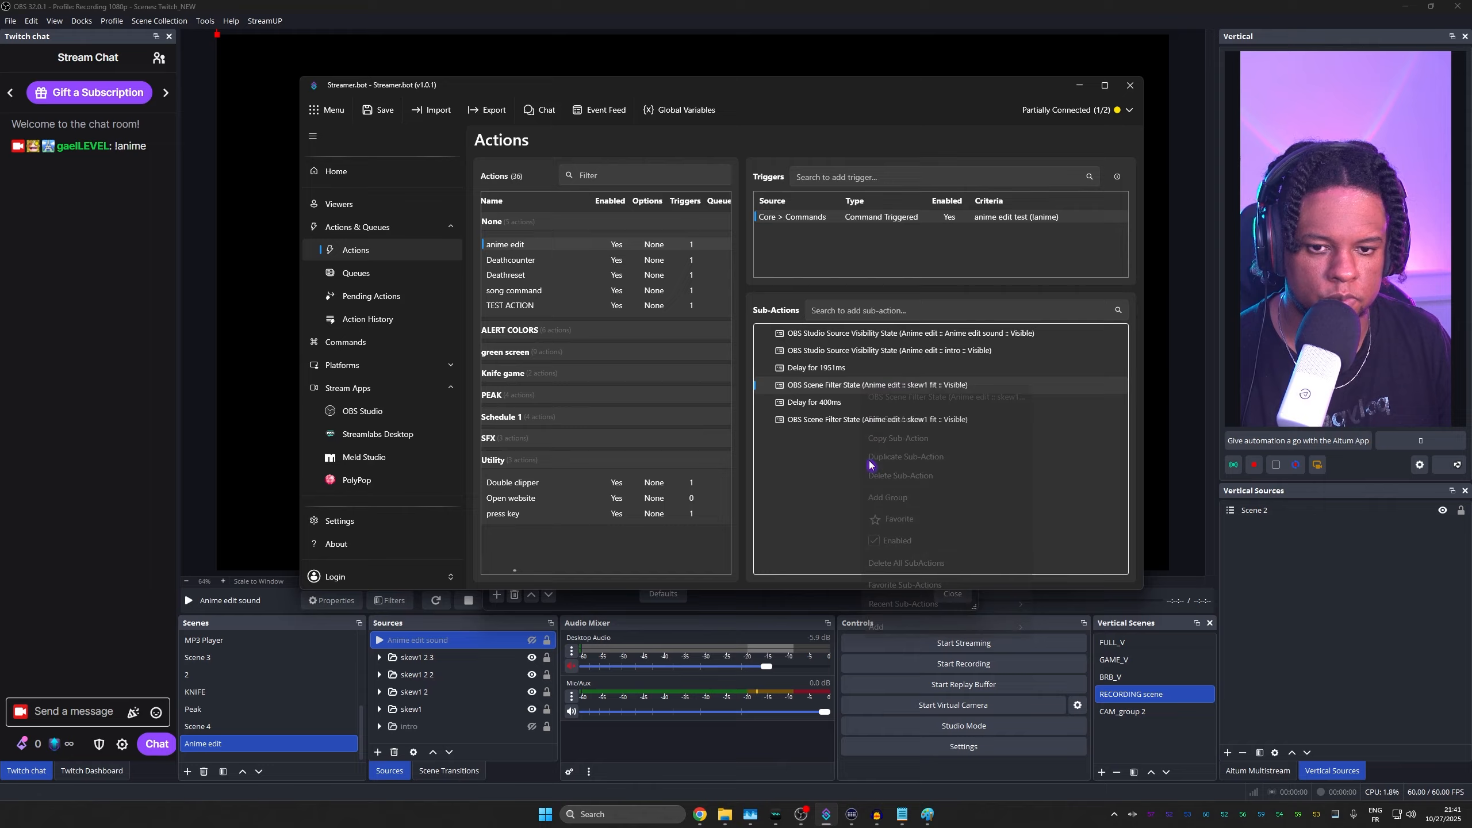
pyautogui.doubleClick(834, 419)
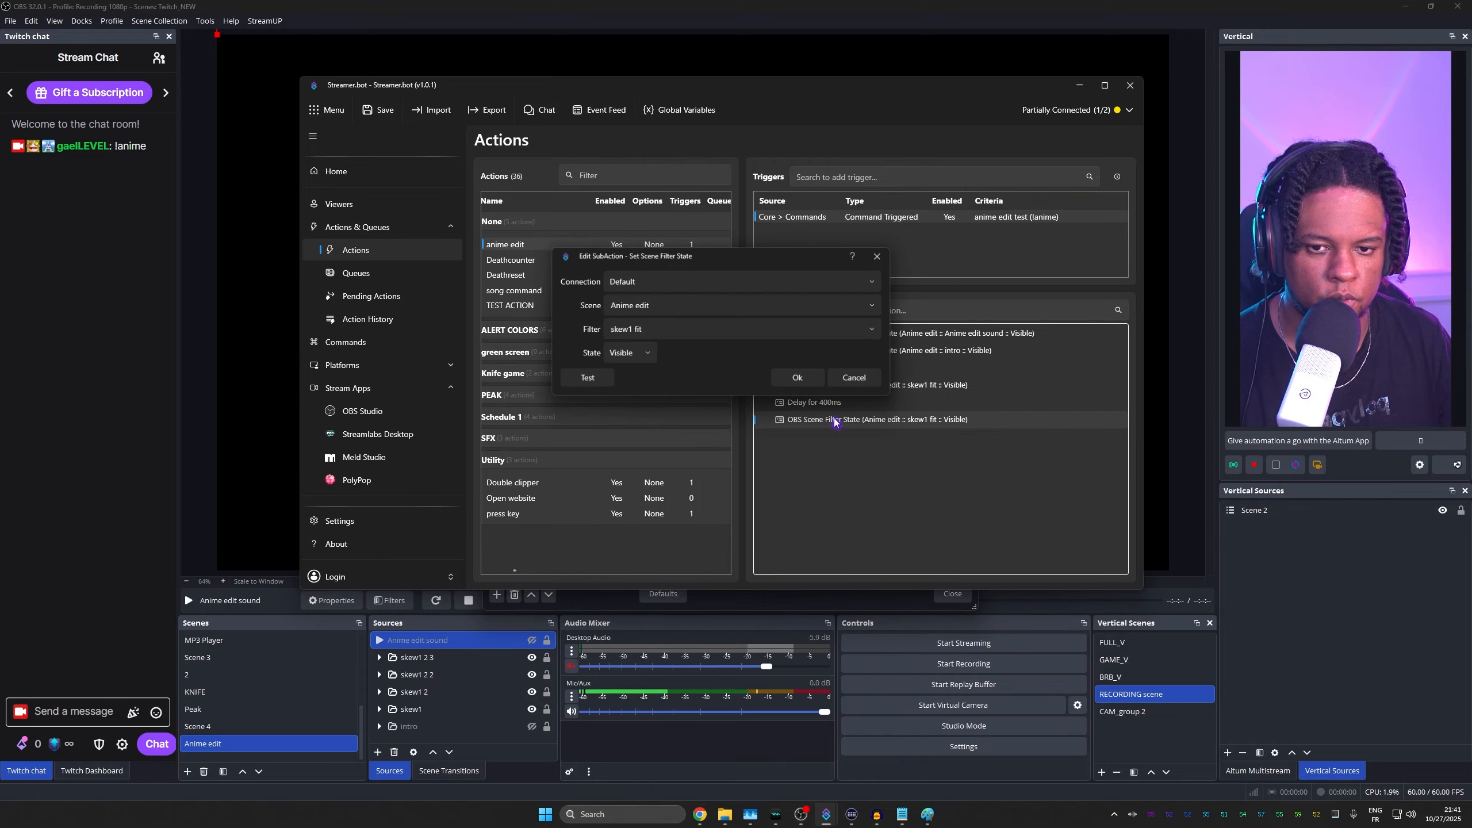
pyautogui.click(881, 331)
pyautogui.click(790, 402)
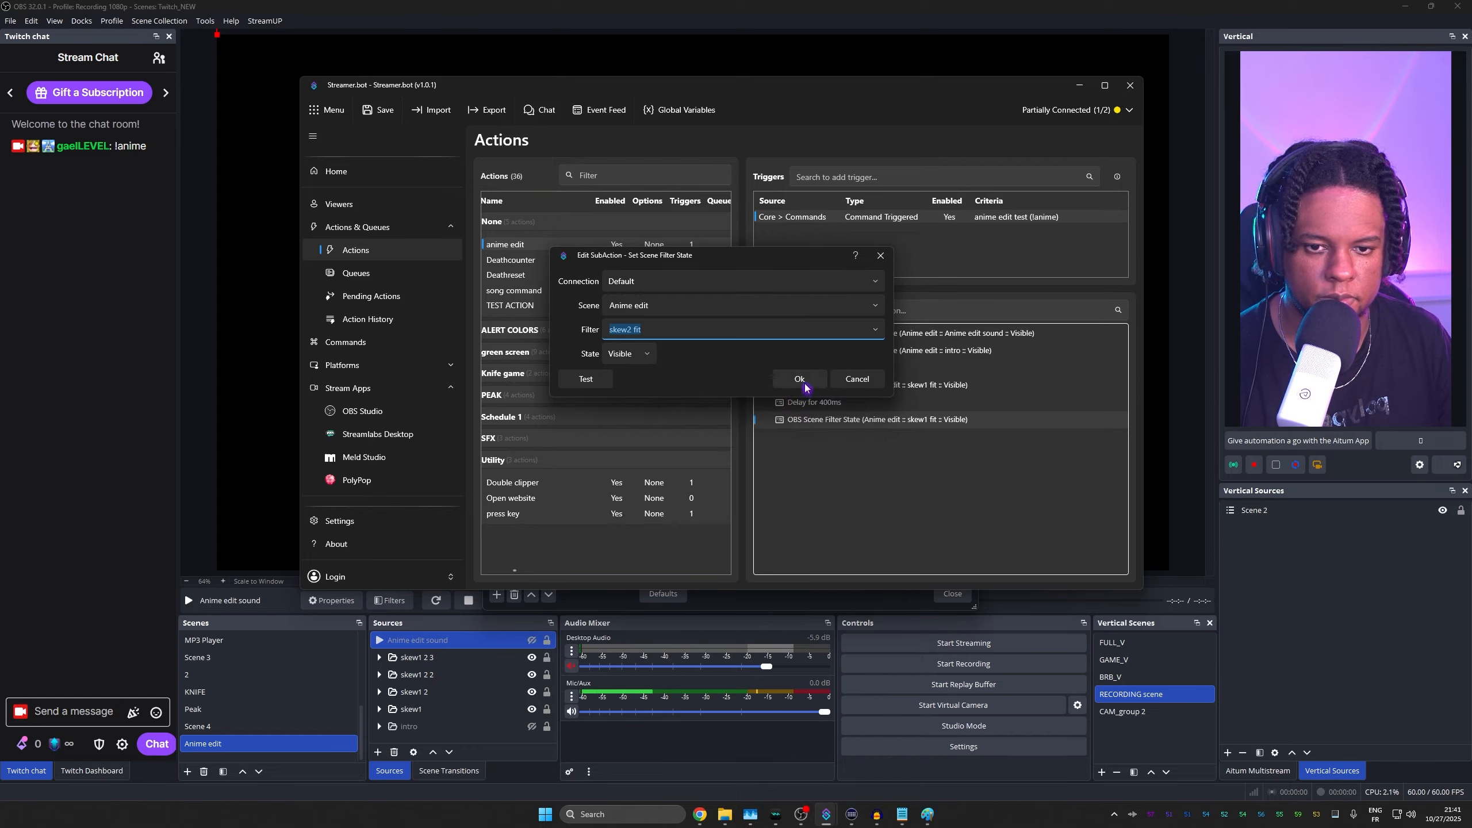
pyautogui.click(800, 383)
# Duplicate the 400 ms delay and the skew2 fit filter-state sub-action, and set the filter copy to skew3 fit
pyautogui.rightClick(820, 406)
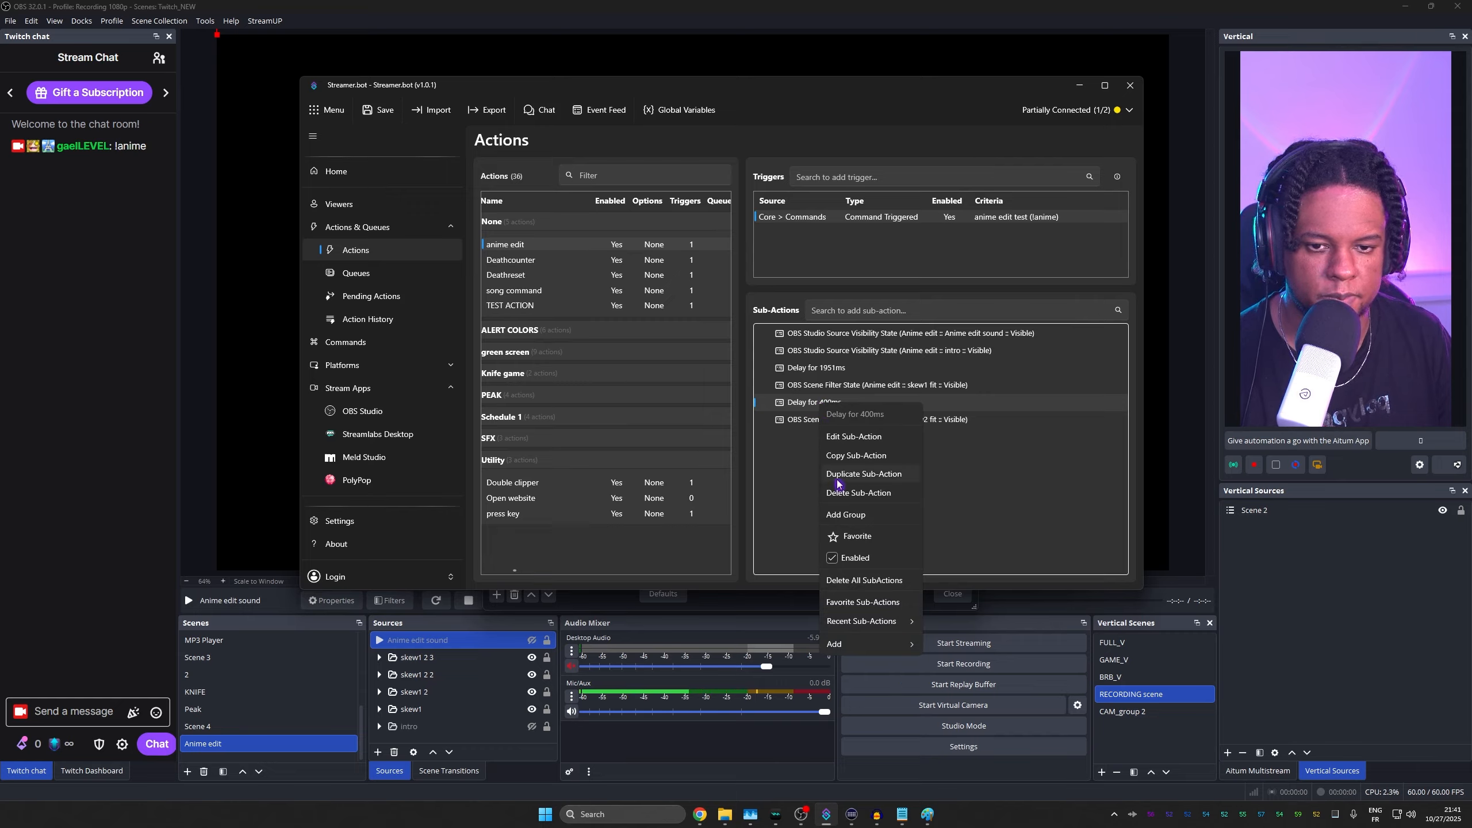
pyautogui.click(863, 474)
pyautogui.rightClick(838, 421)
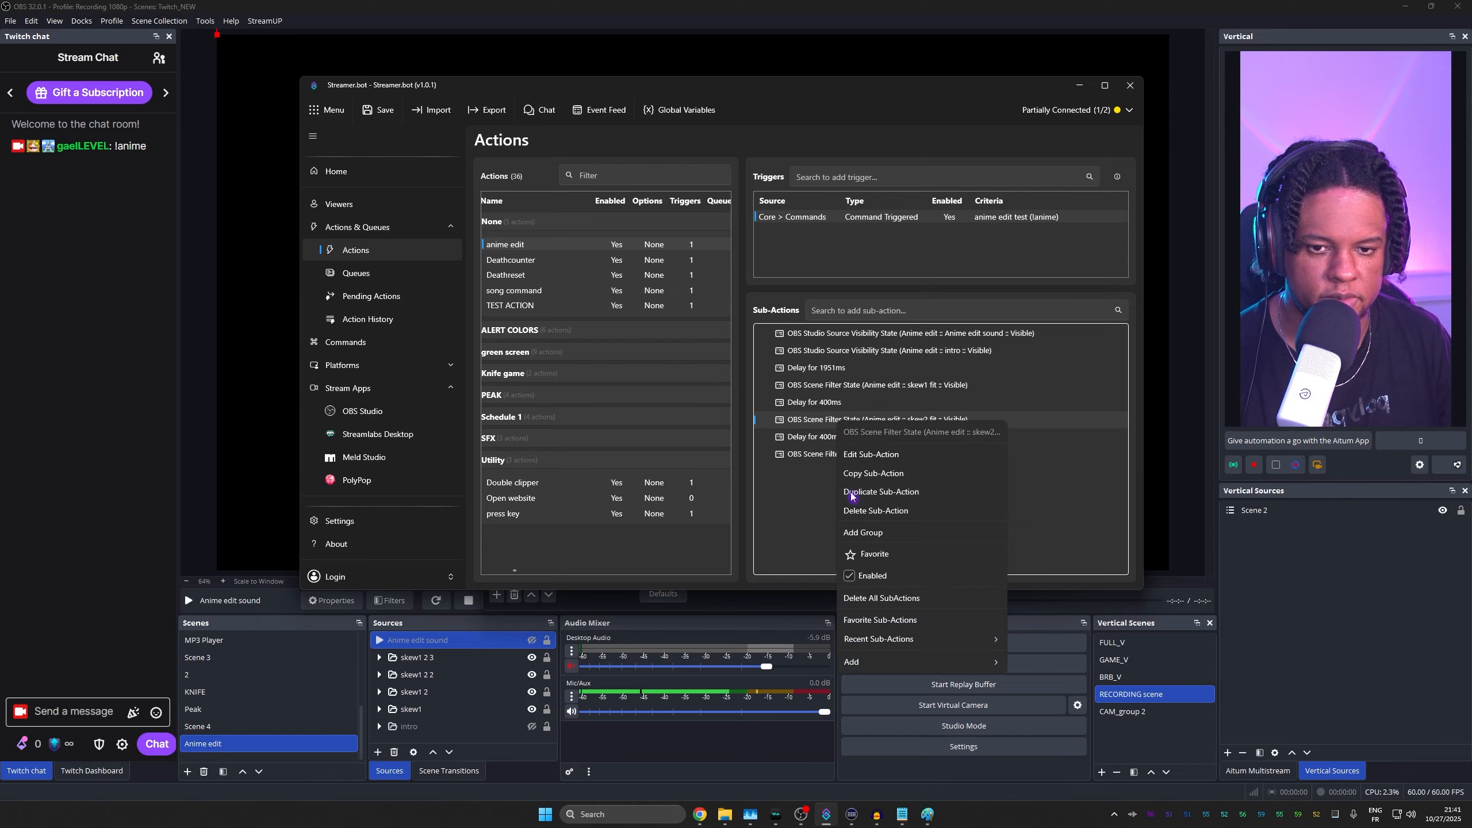
pyautogui.click(861, 455)
pyautogui.doubleClick(861, 454)
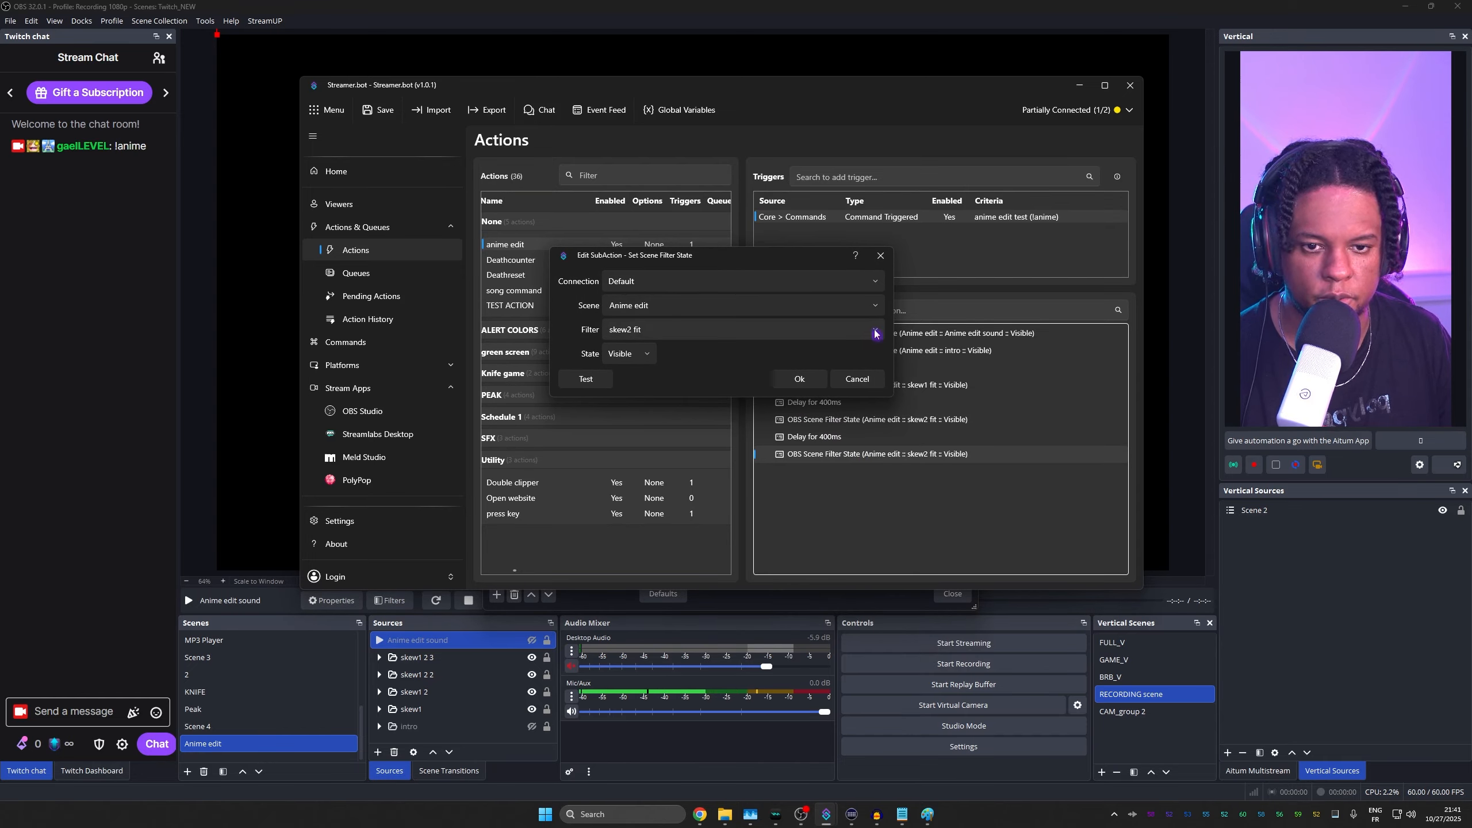
pyautogui.click(875, 334)
pyautogui.click(861, 428)
pyautogui.click(799, 378)
# Duplicate the 400 ms delay and the skew3 fit filter-state sub-action, and set the filter copy to skew4 fit
pyautogui.rightClick(811, 442)
pyautogui.click(826, 508)
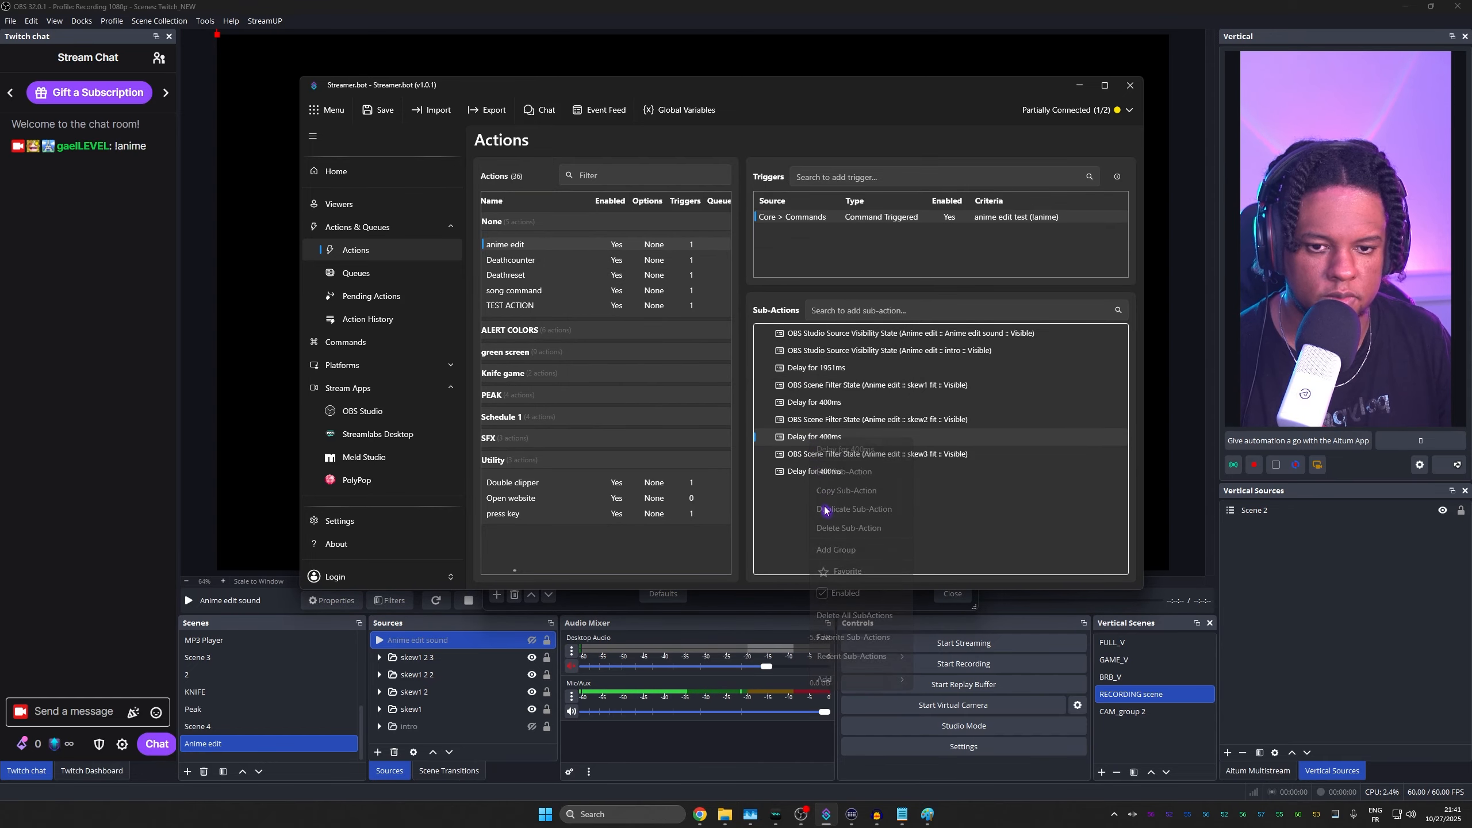
pyautogui.rightClick(865, 455)
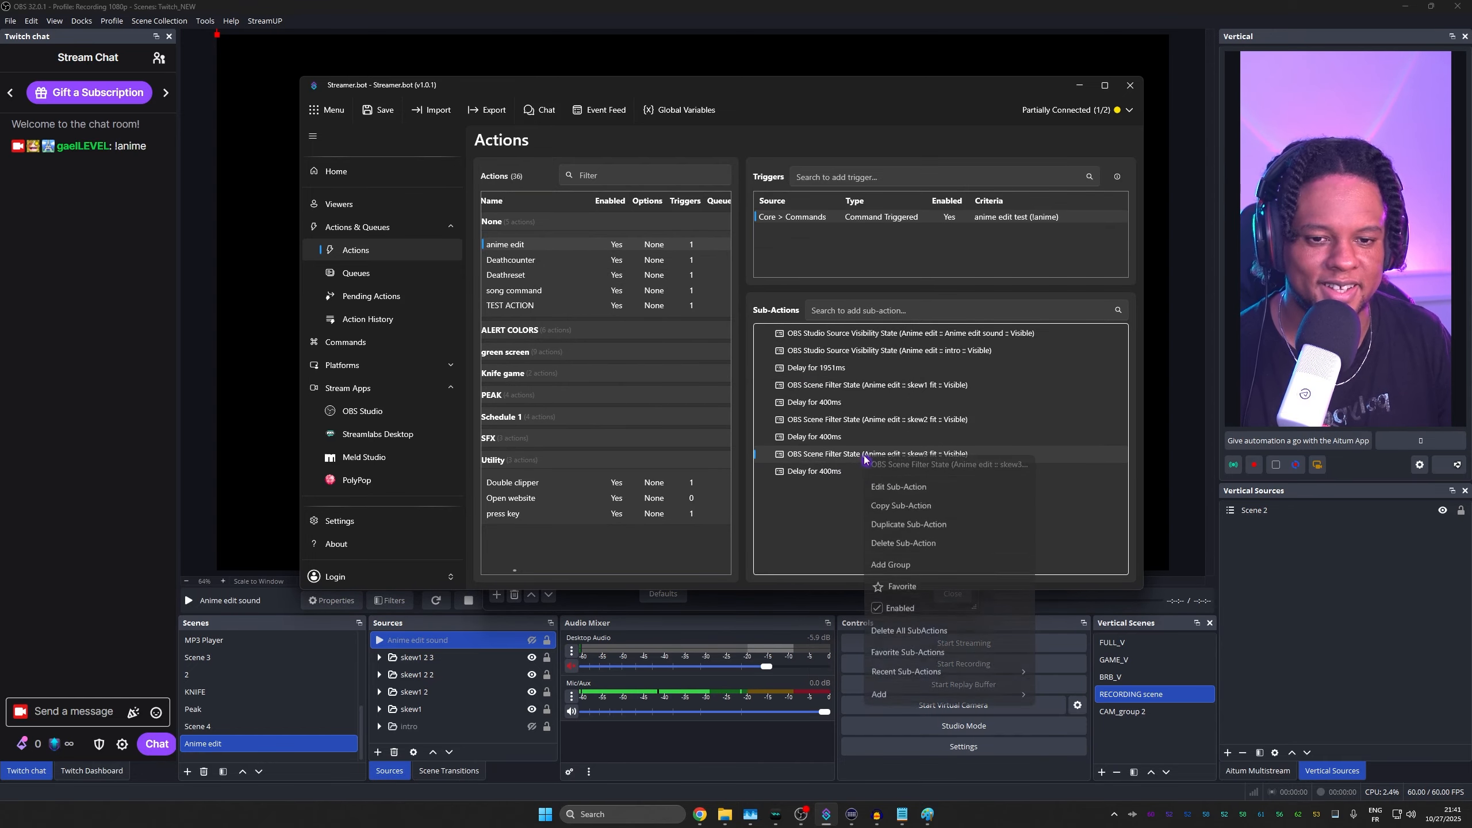
pyautogui.click(903, 527)
pyautogui.doubleClick(933, 490)
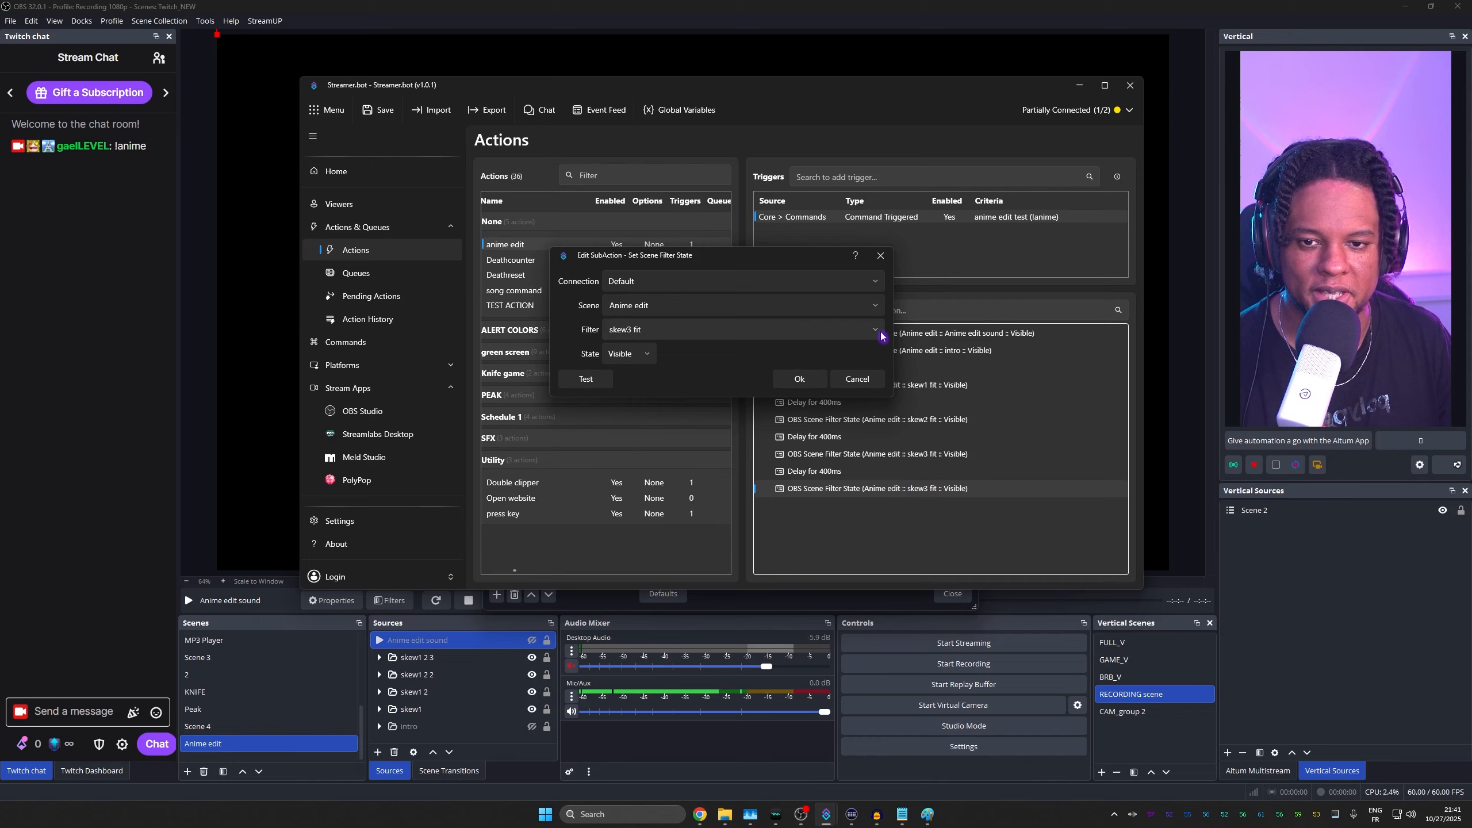
pyautogui.click(880, 333)
pyautogui.click(726, 496)
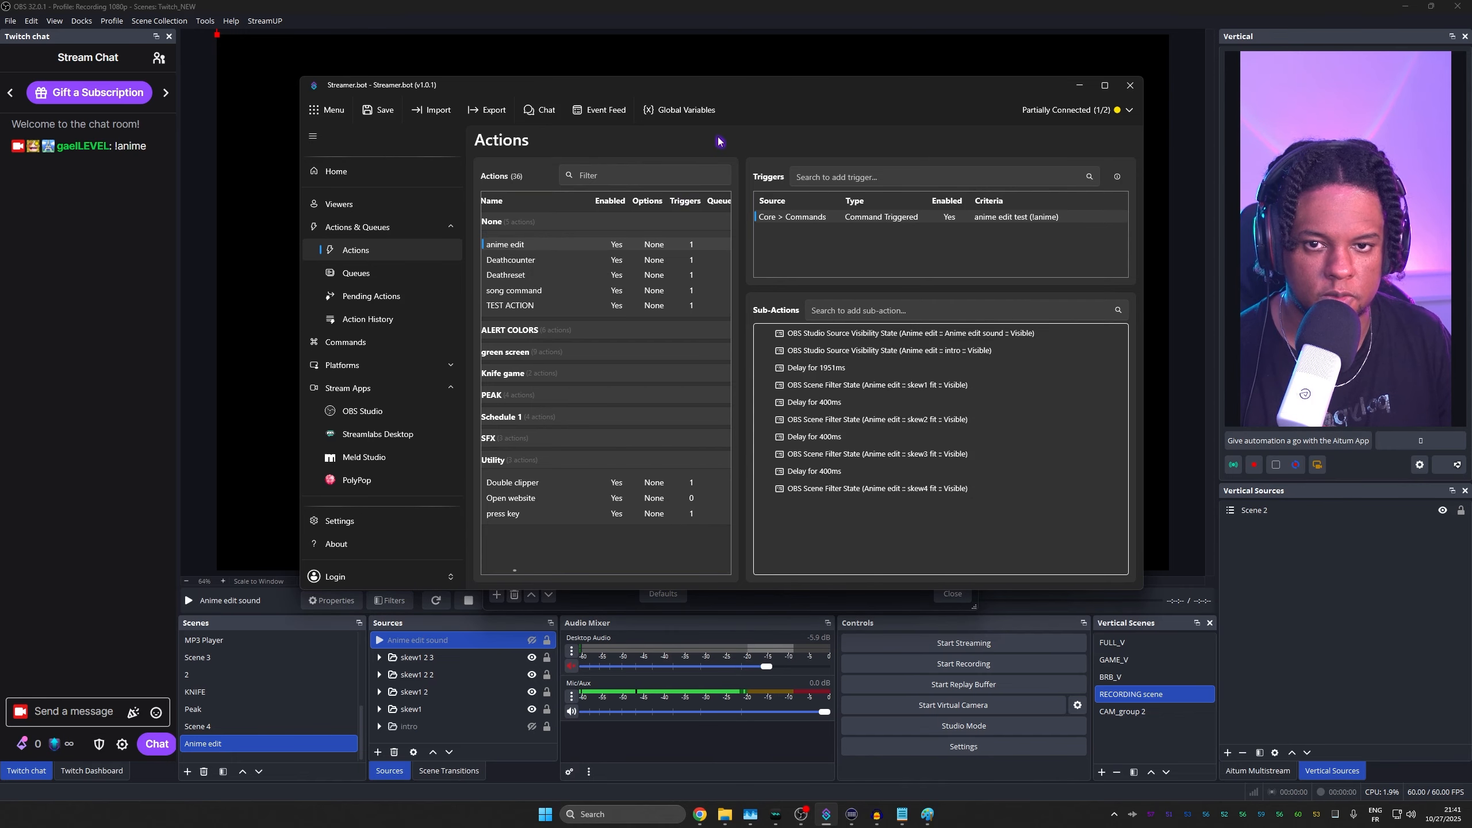
# Test the !anime command trigger with the OBS preview uncovered
pyautogui.rightClick(641, 779)
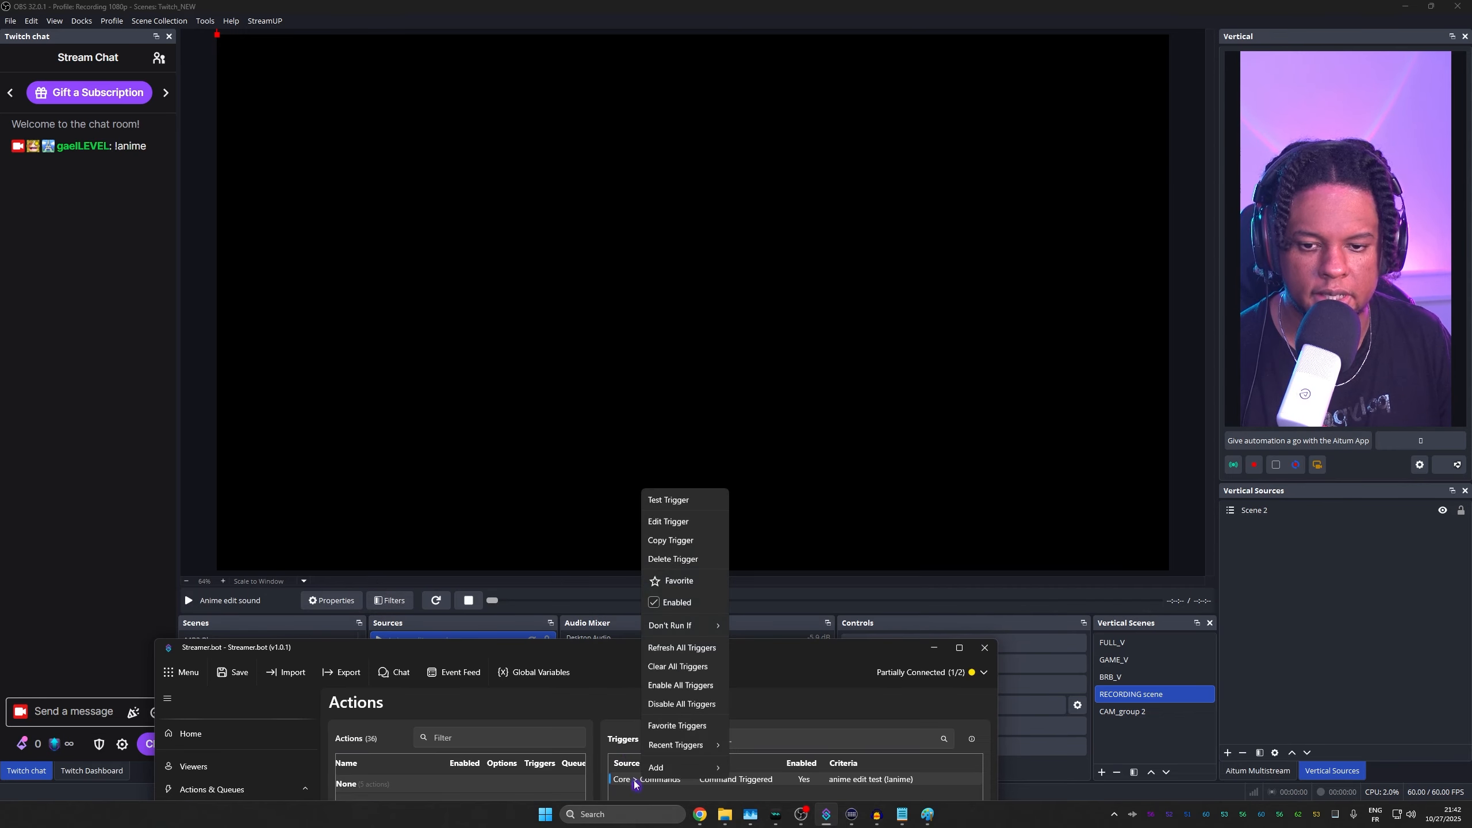
pyautogui.click(660, 500)
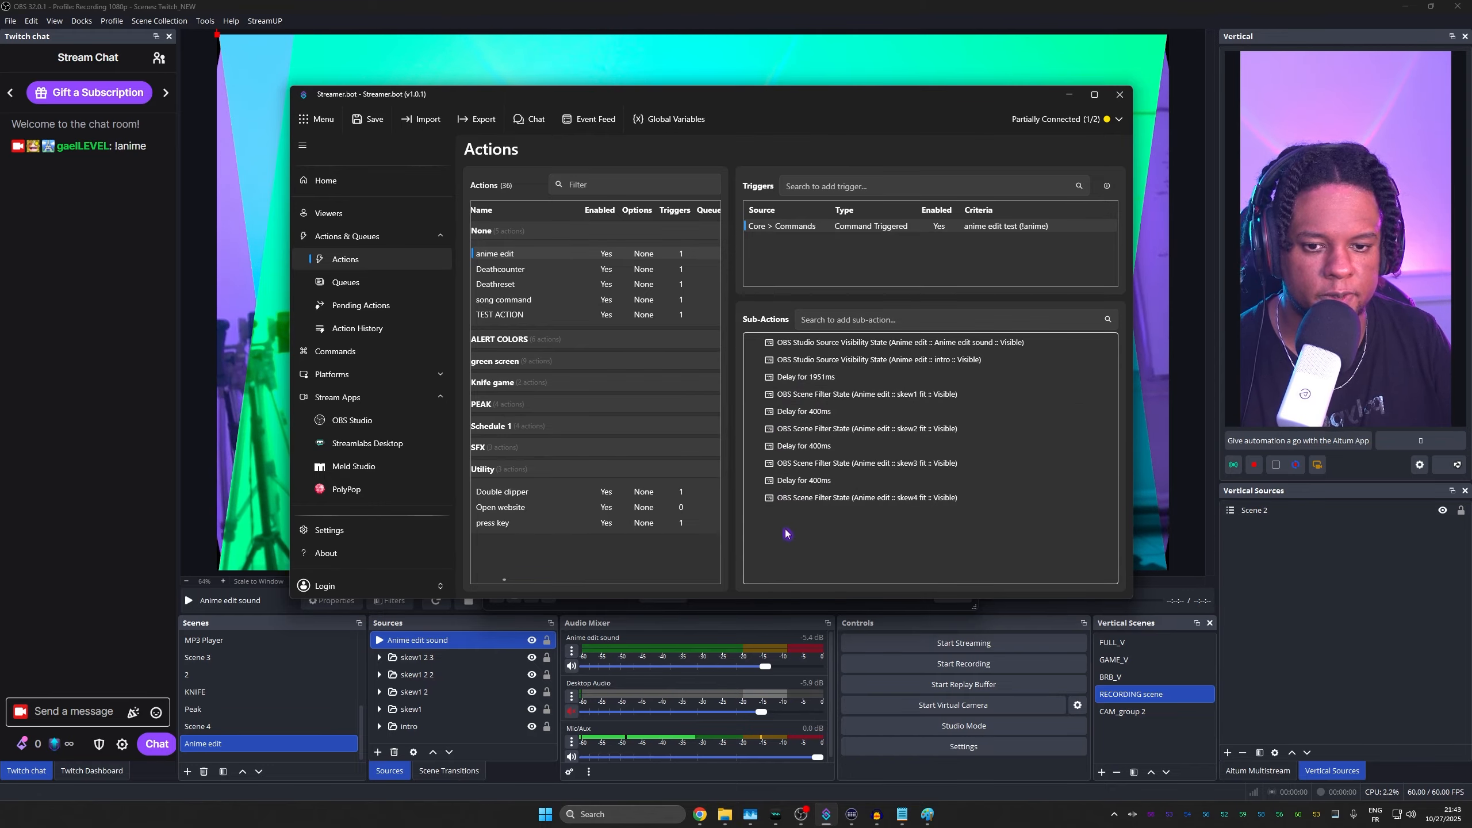
# Create a sub-action group named fit1 and move the four skew fit filter states and their 400 ms delays into it
pyautogui.hotkey('ctrl', 'g')
pyautogui.write('fit1')
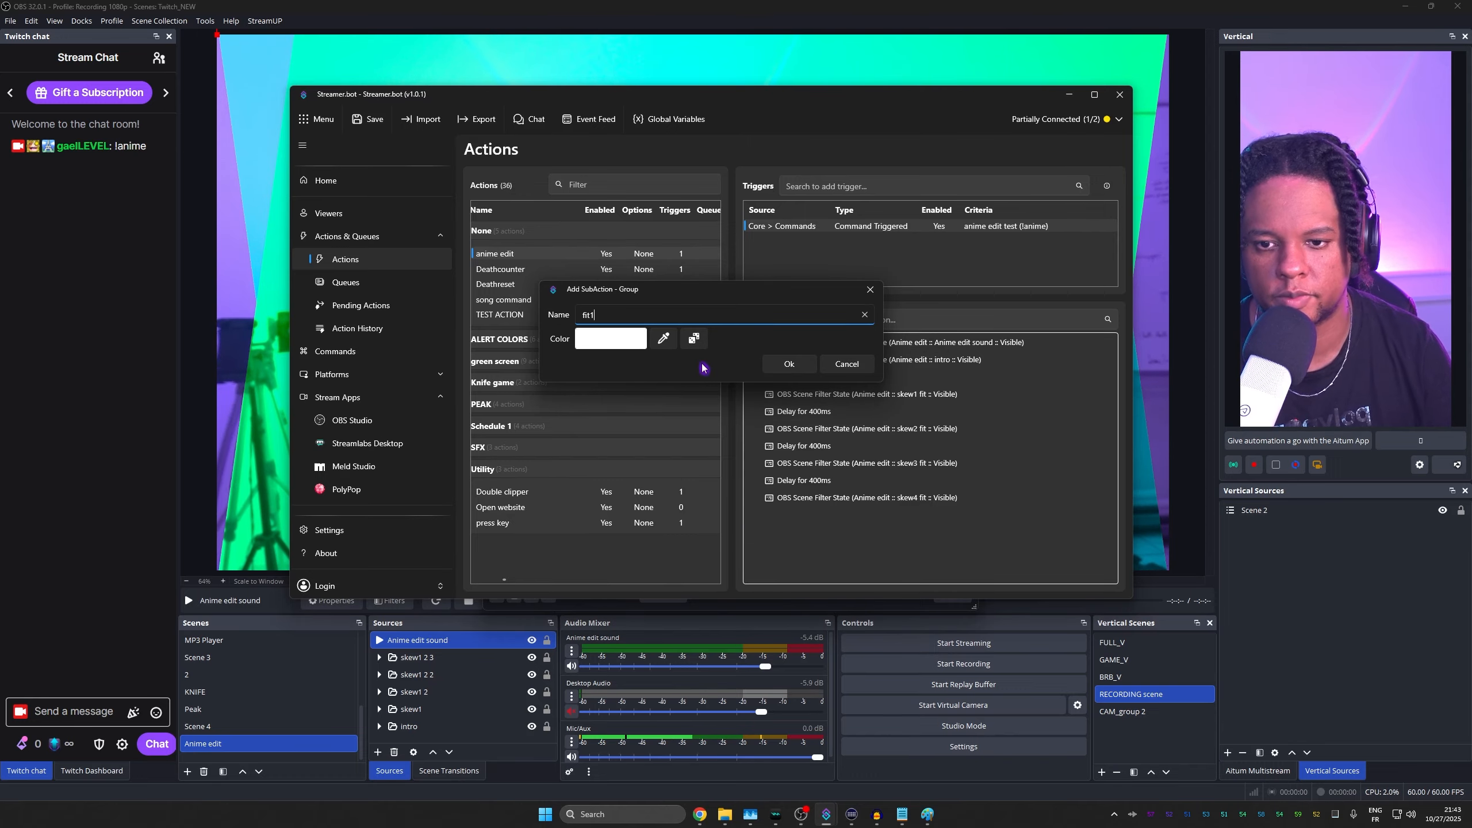
pyautogui.click(789, 363)
pyautogui.moveTo(784, 514); pyautogui.dragTo(784, 396)
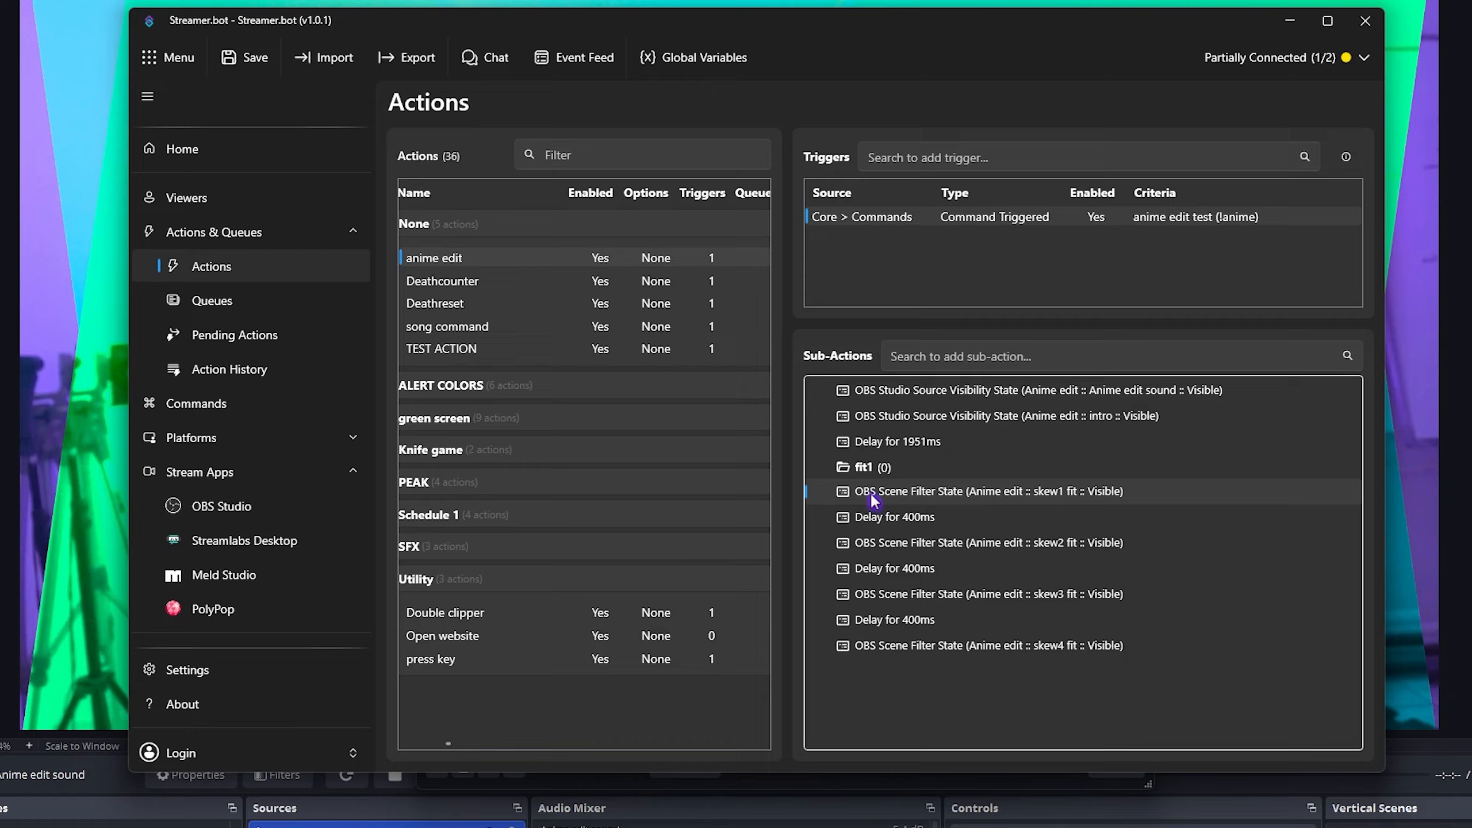
pyautogui.moveTo(867, 473); pyautogui.dragTo(876, 500)
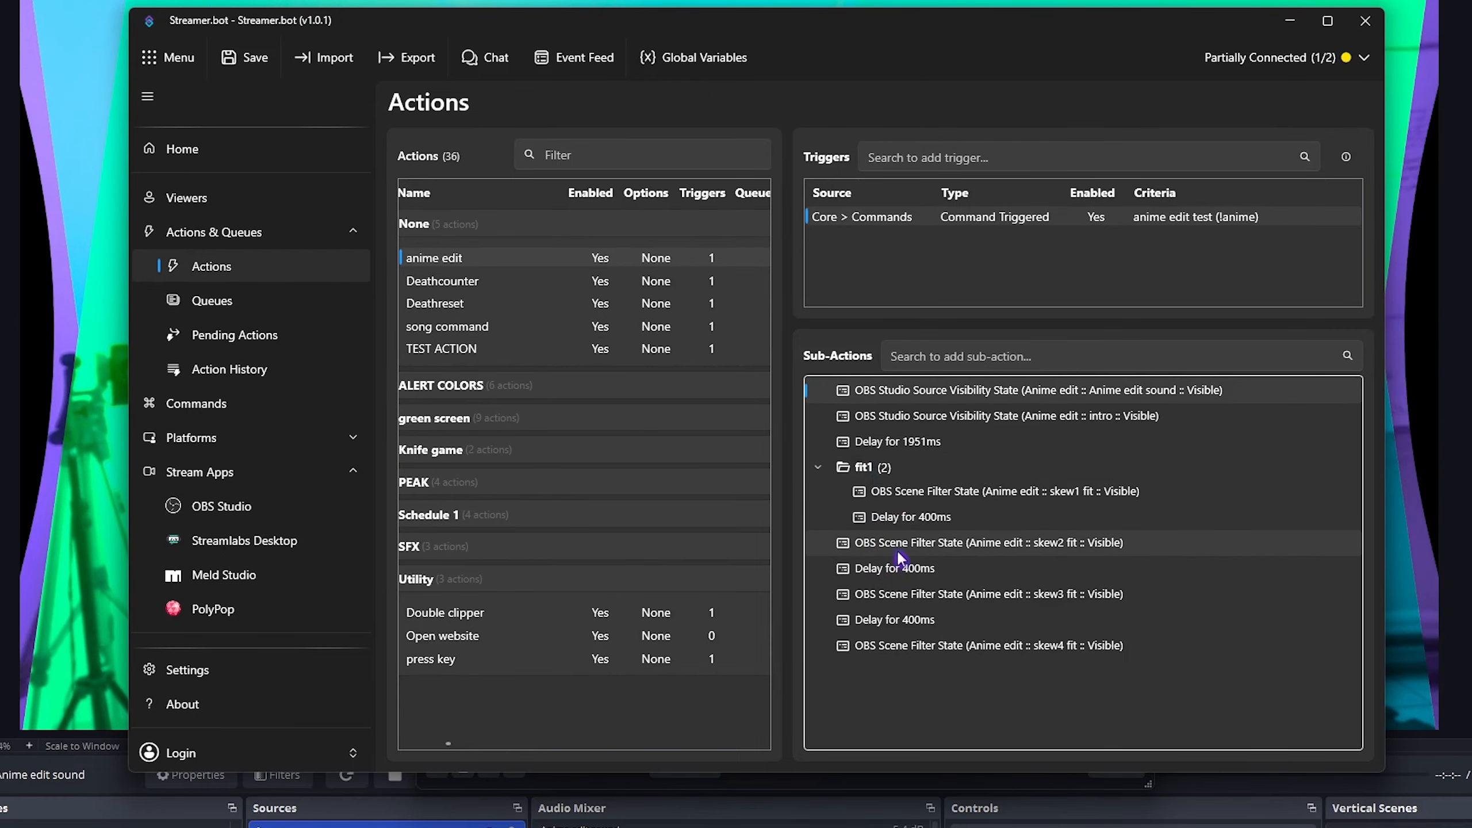
pyautogui.moveTo(899, 592); pyautogui.dragTo(820, 471)
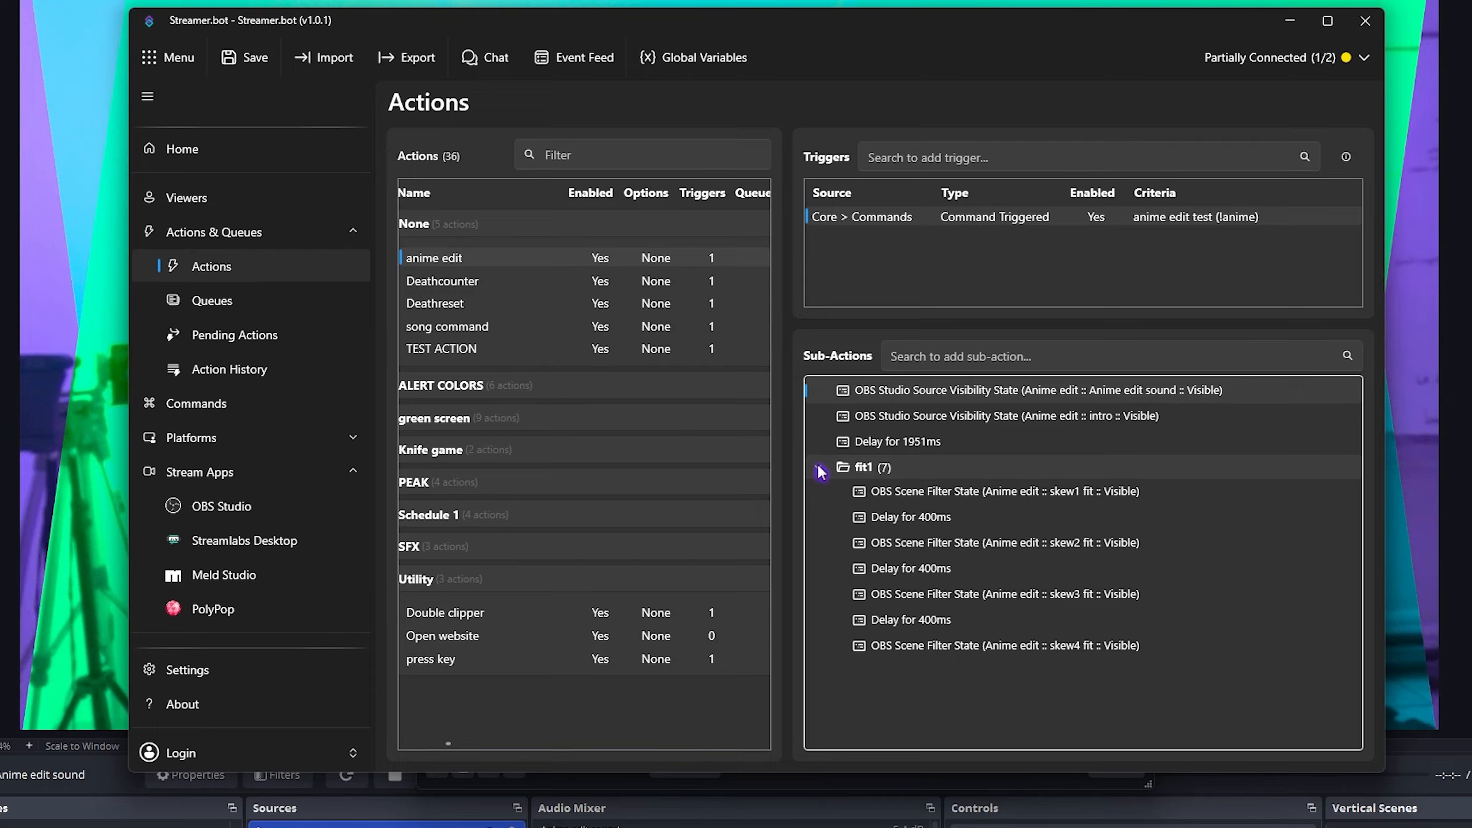
pyautogui.click(819, 467)
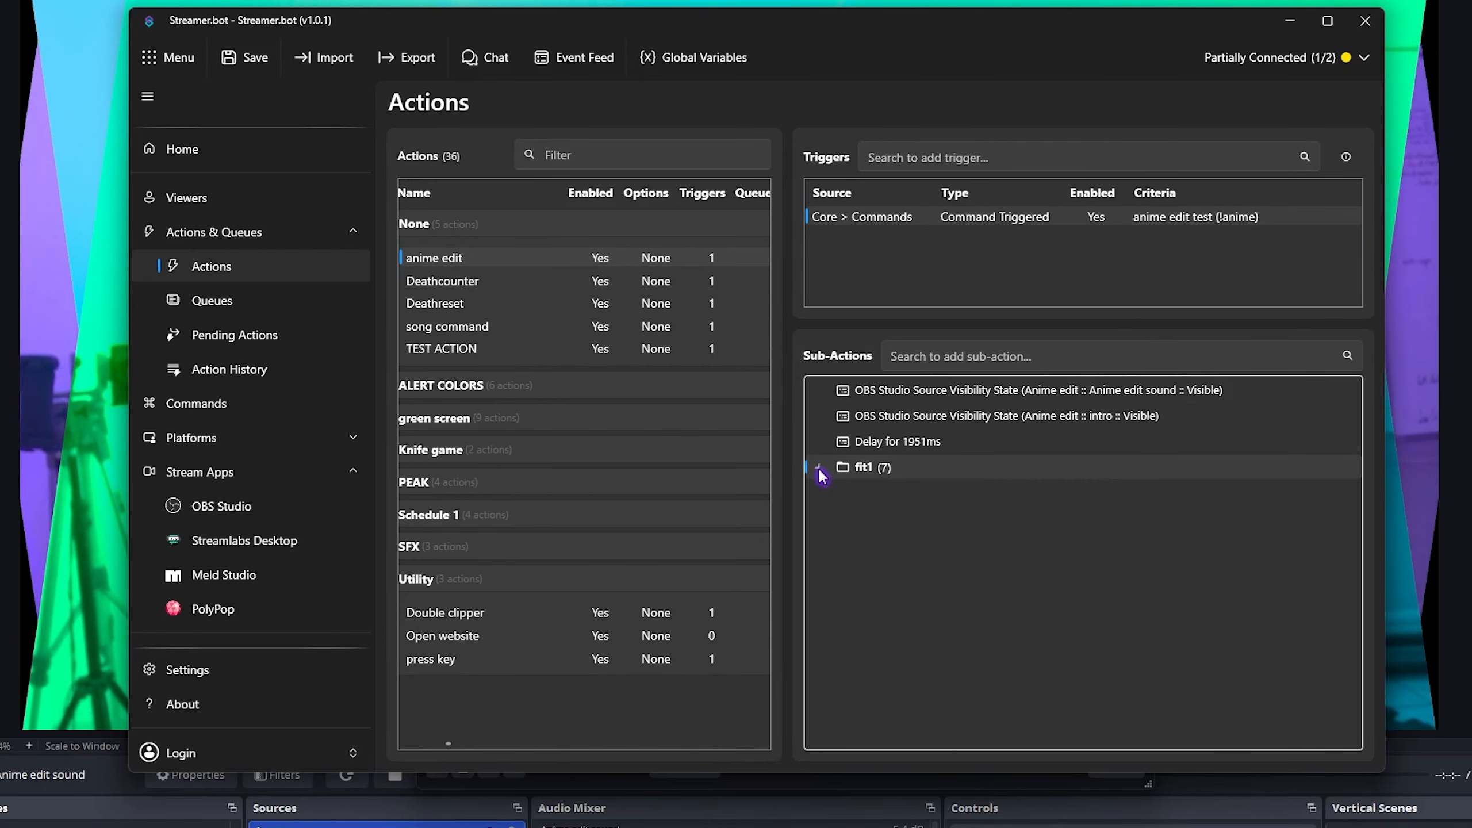
# Add a second sub-action group named out with a random colour
pyautogui.hotkey('ctrl', 'g')
pyautogui.write('out')
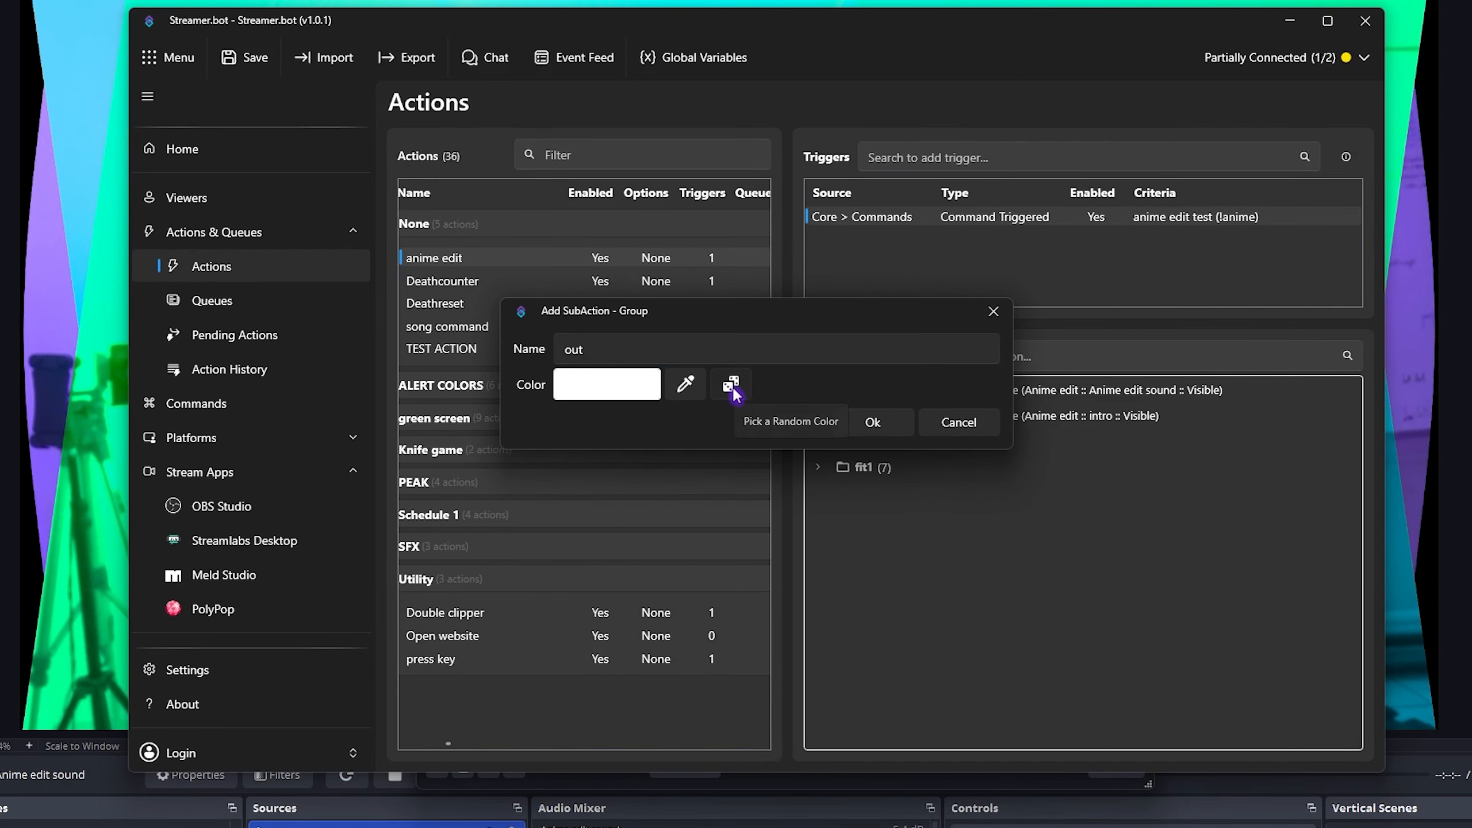
pyautogui.click(730, 384)
pyautogui.click(871, 423)
# Fill the out group with Anime edit filter states set to Visible for skew1 out, skew2 out, skew3 fit out and skew4 out
pyautogui.rightClick(986, 497)
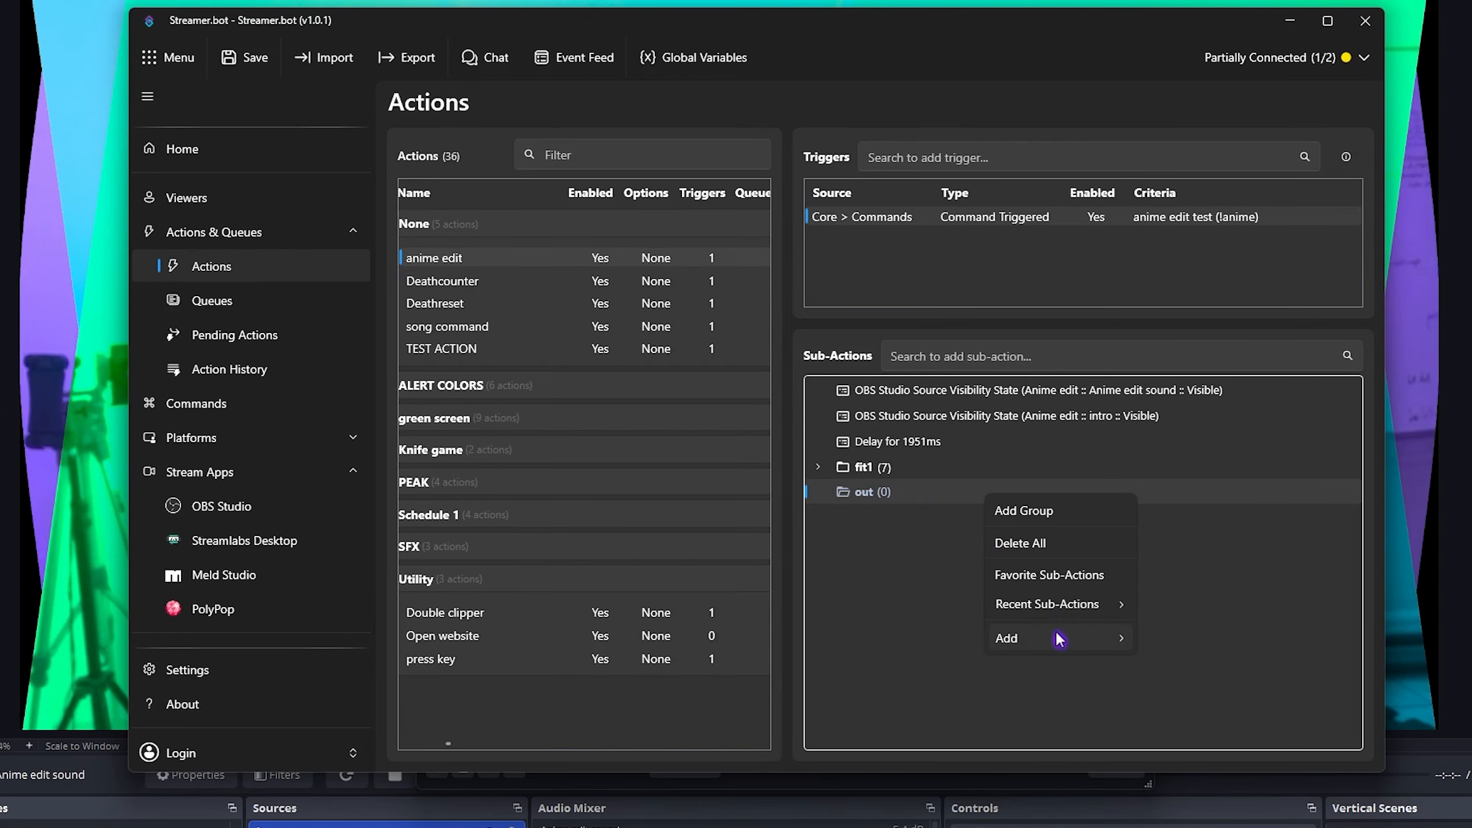
pyautogui.moveTo(1059, 638)
pyautogui.moveTo(1199, 804)
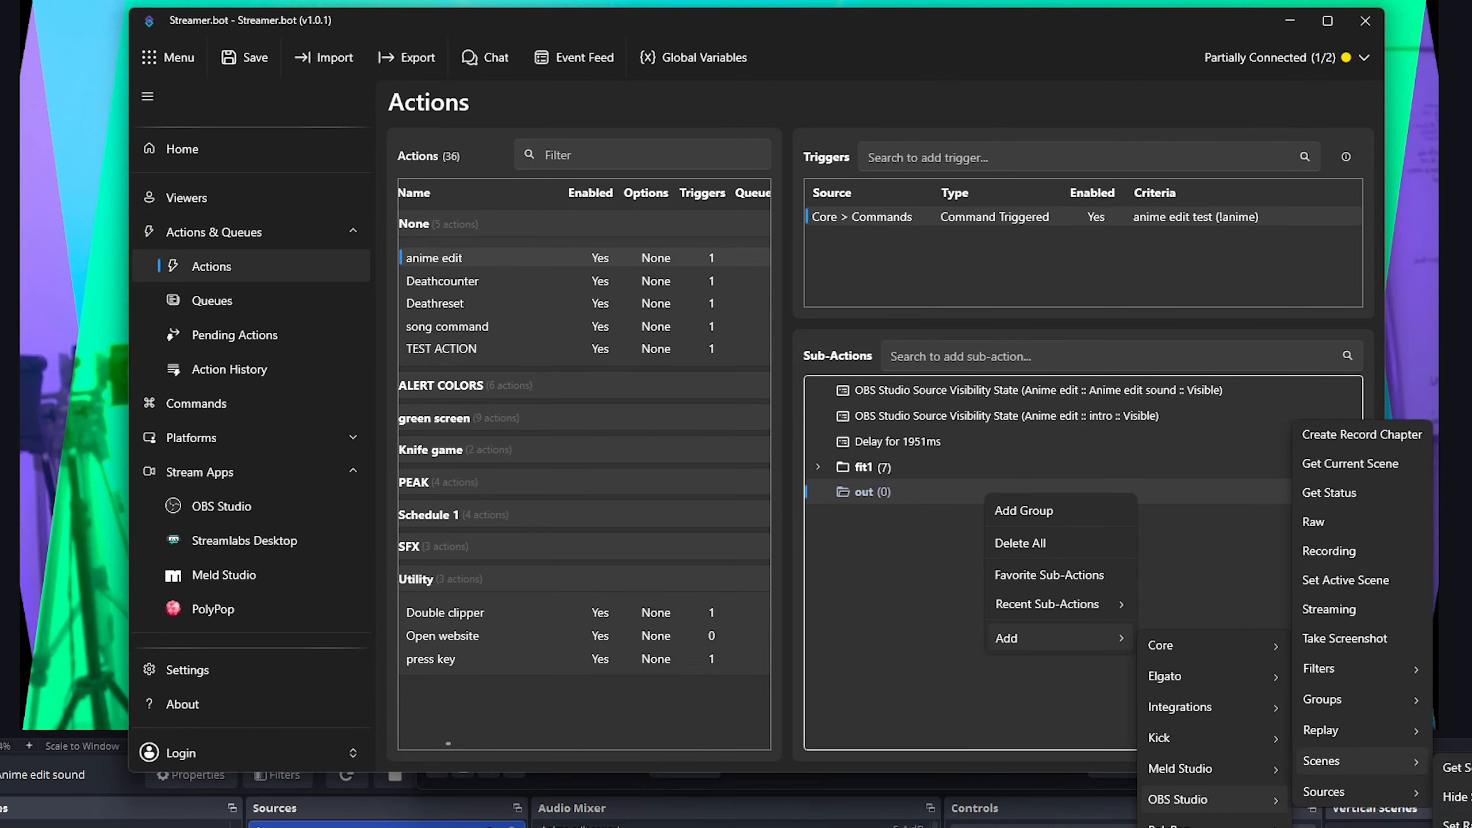
pyautogui.click(1454, 825)
pyautogui.click(731, 384)
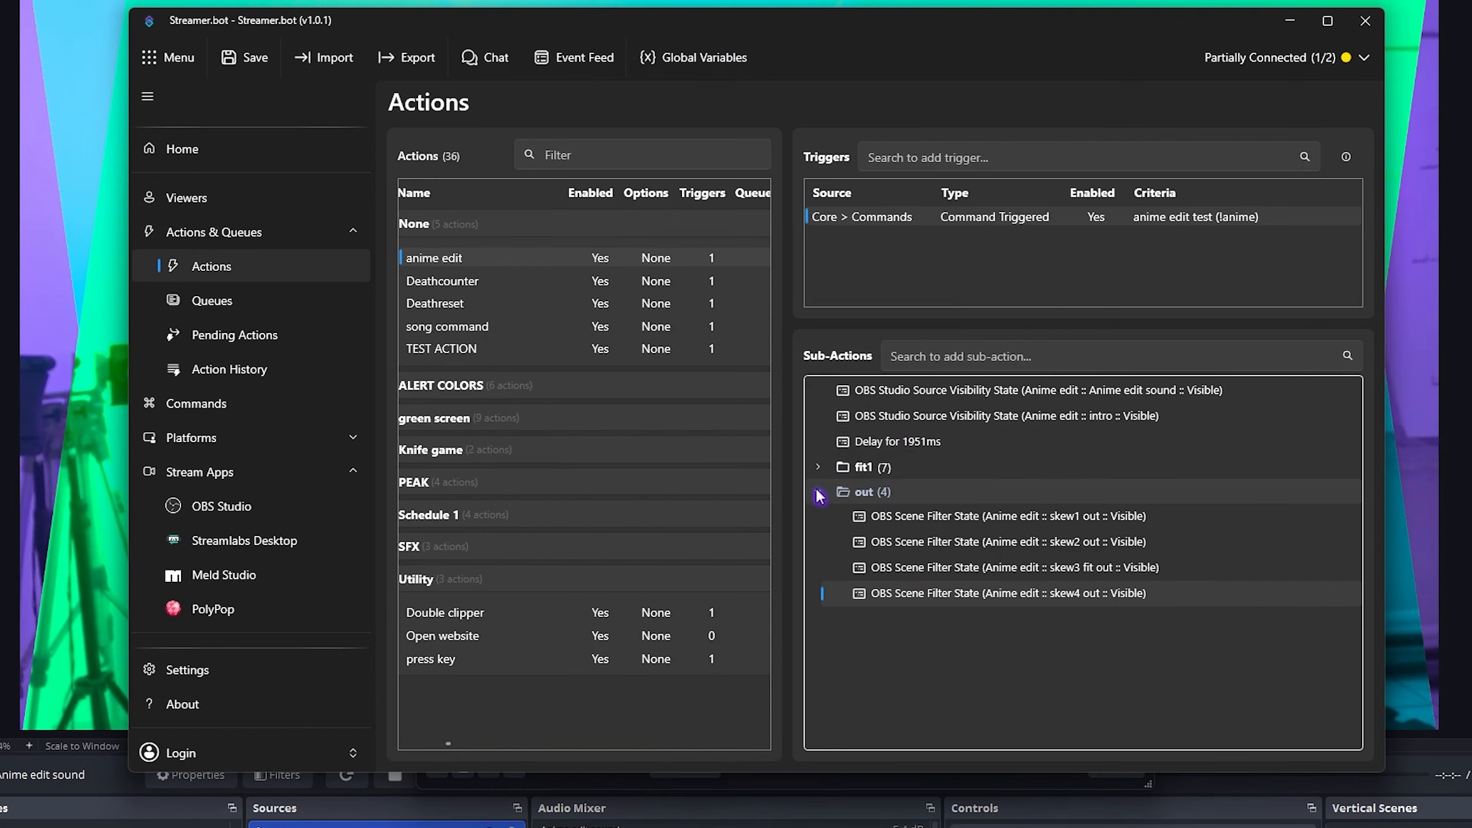
pyautogui.click(818, 490)
pyautogui.click(818, 467)
pyautogui.click(818, 467)
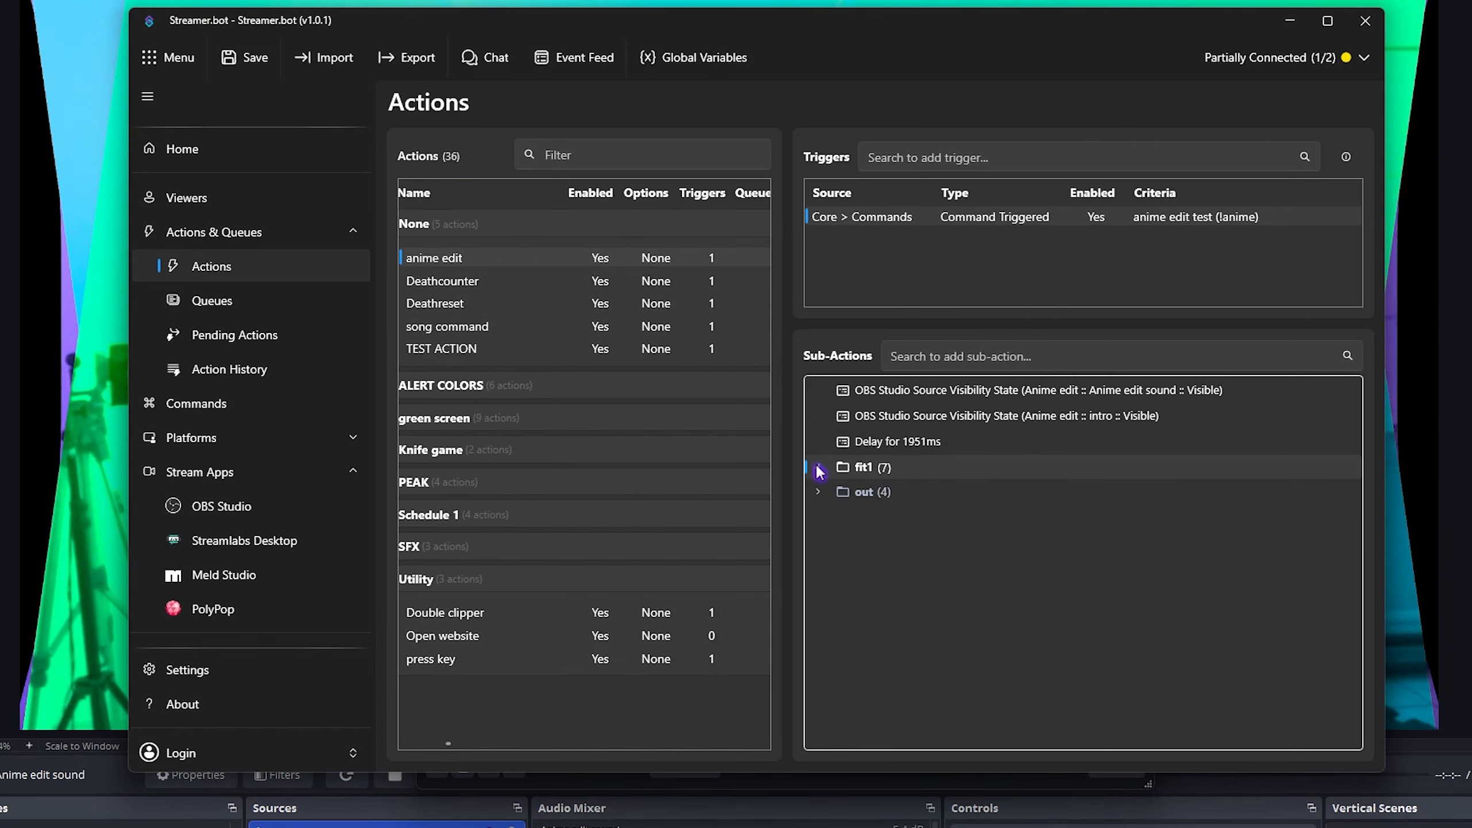
pyautogui.click(818, 467)
pyautogui.click(818, 469)
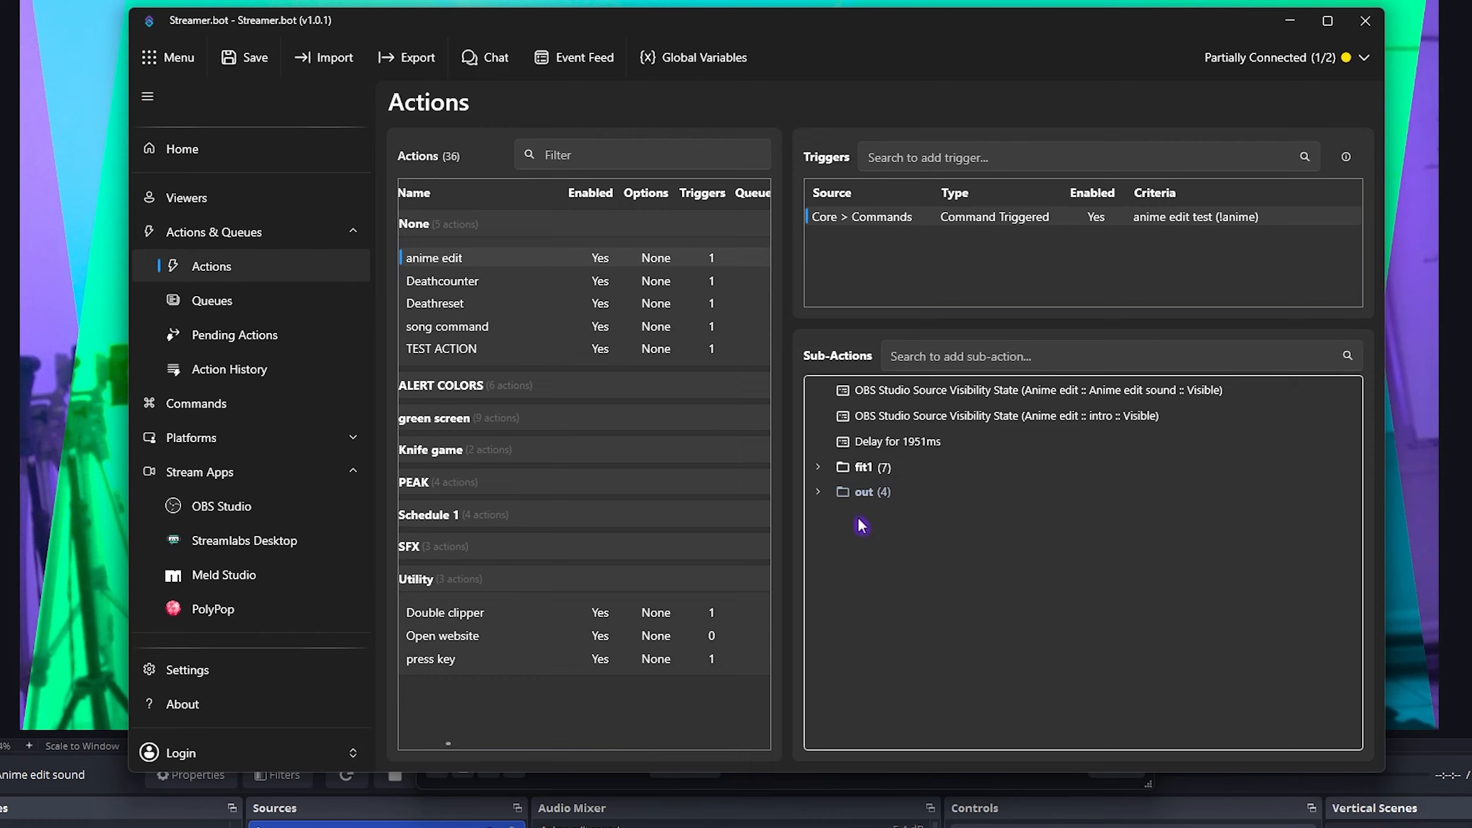
# Add a 200 ms delay sub-action and place it between the fit1 and out groups
pyautogui.rightClick(861, 528)
pyautogui.moveTo(933, 667)
pyautogui.moveTo(1126, 273)
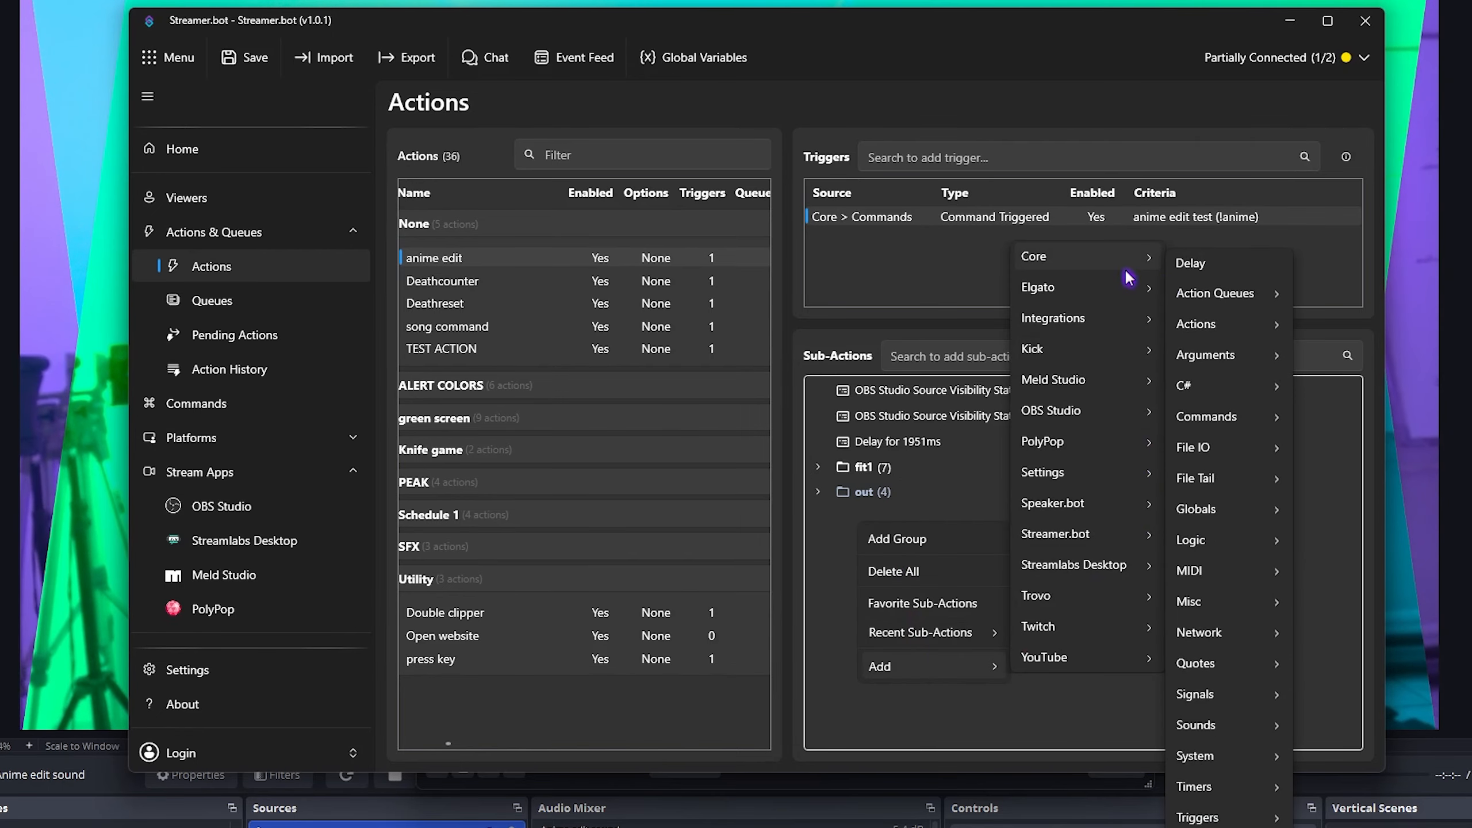
pyautogui.click(1203, 272)
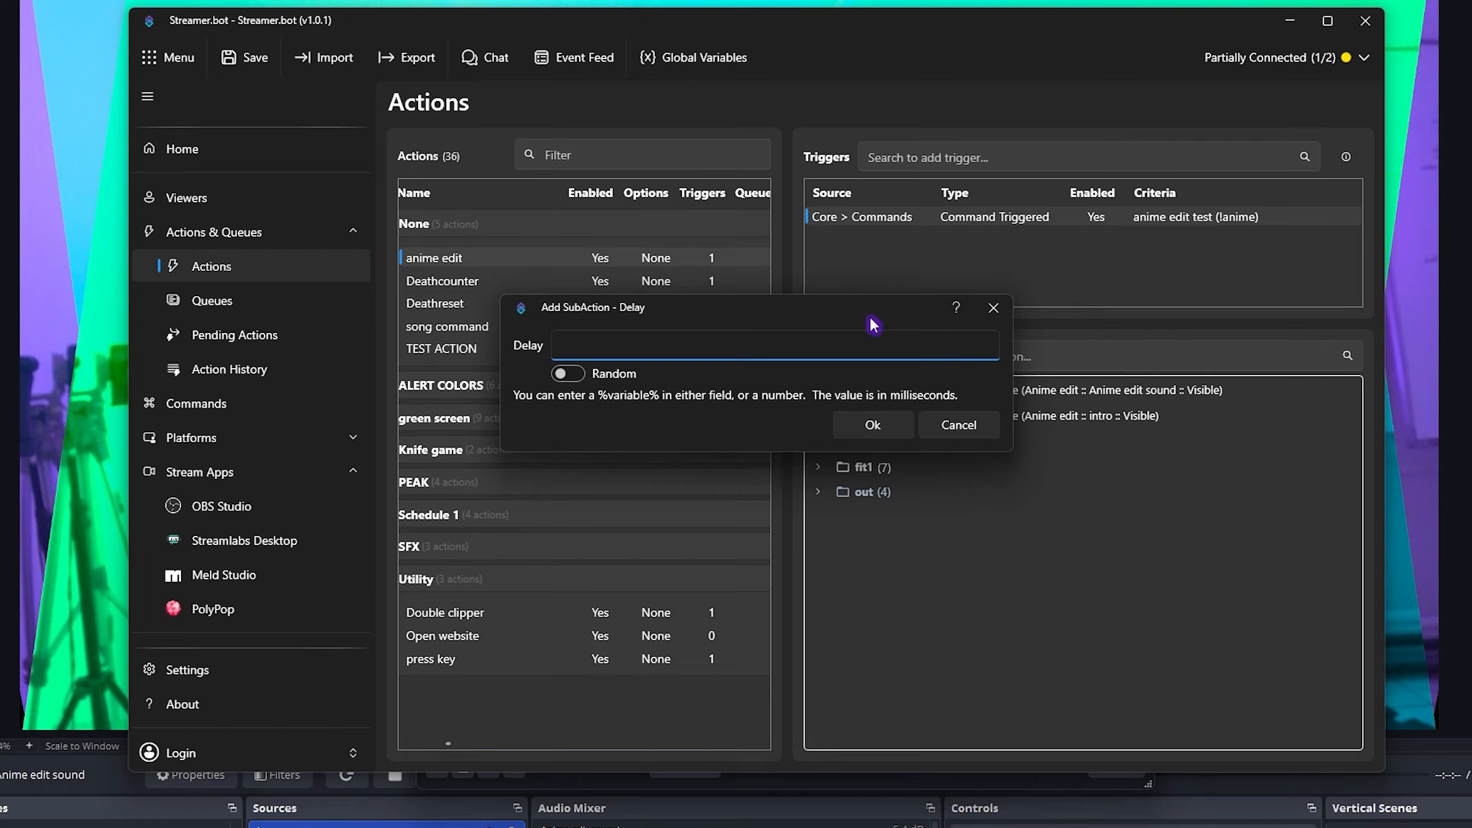
pyautogui.write('200')
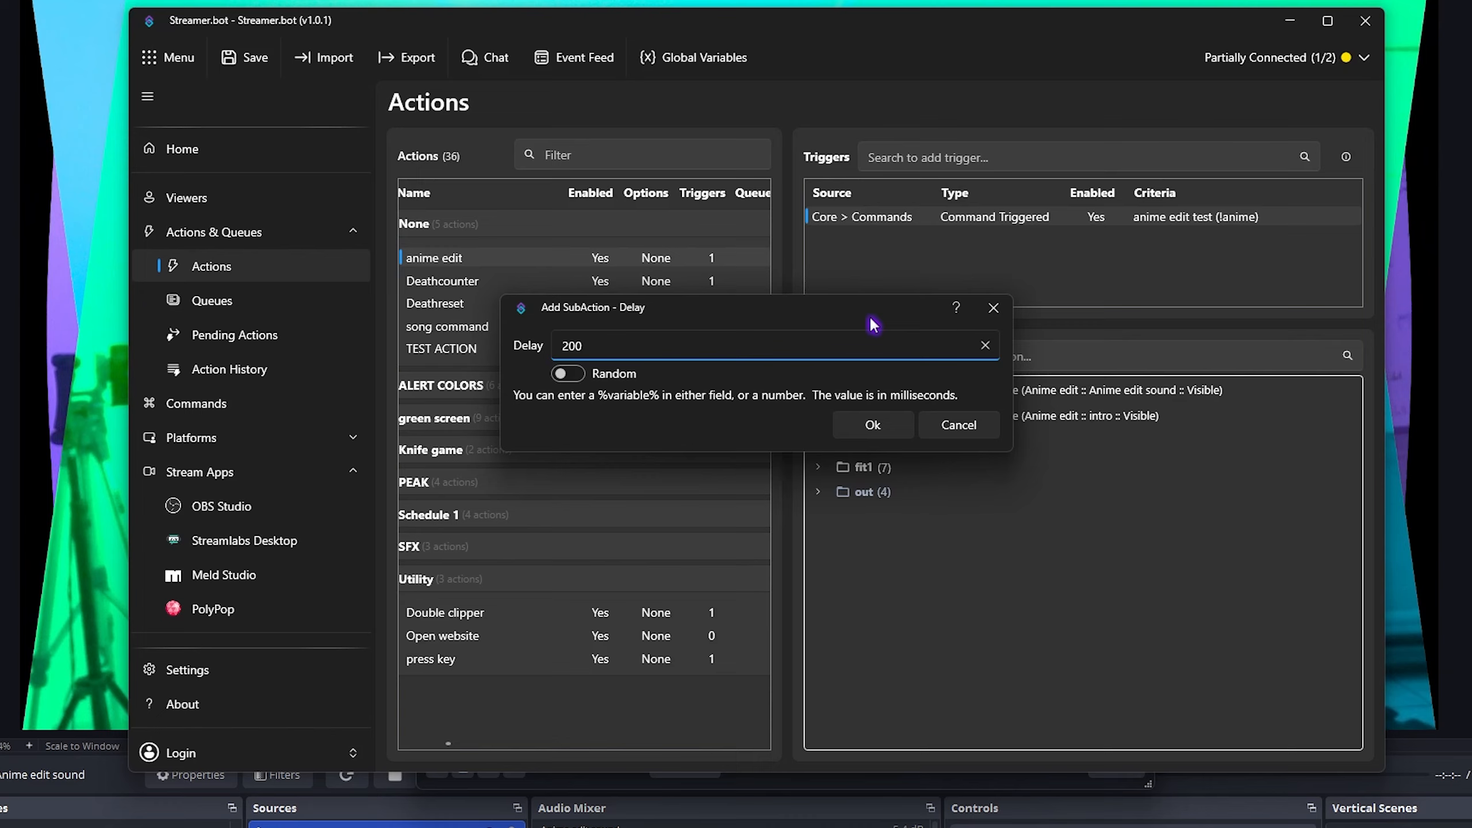
pyautogui.click(873, 424)
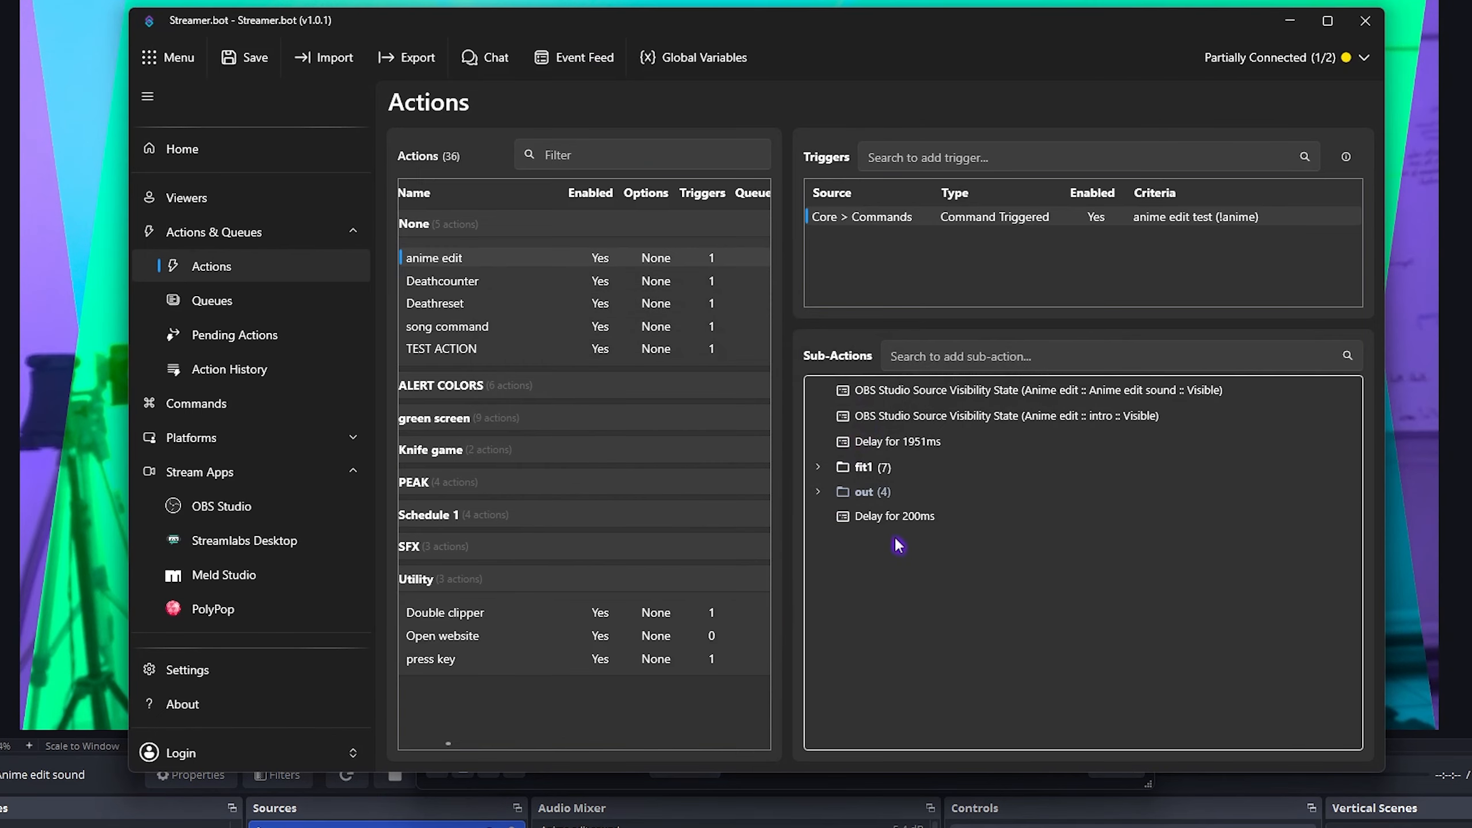
pyautogui.moveTo(892, 516); pyautogui.dragTo(899, 489)
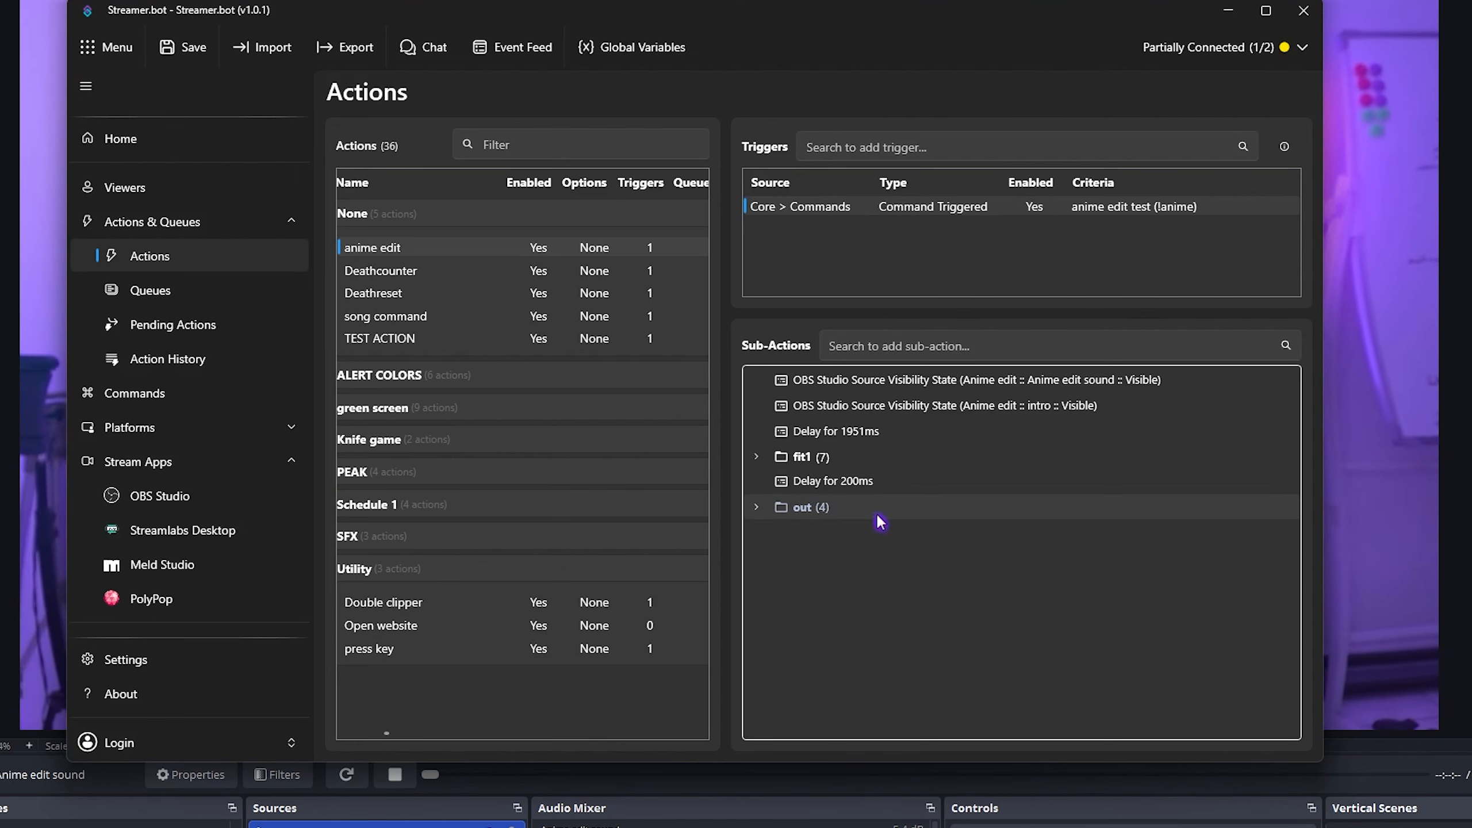
# Duplicate the 200 ms delay and the fit1 group so the copies follow the out group, and collapse the copied group
pyautogui.rightClick(851, 483)
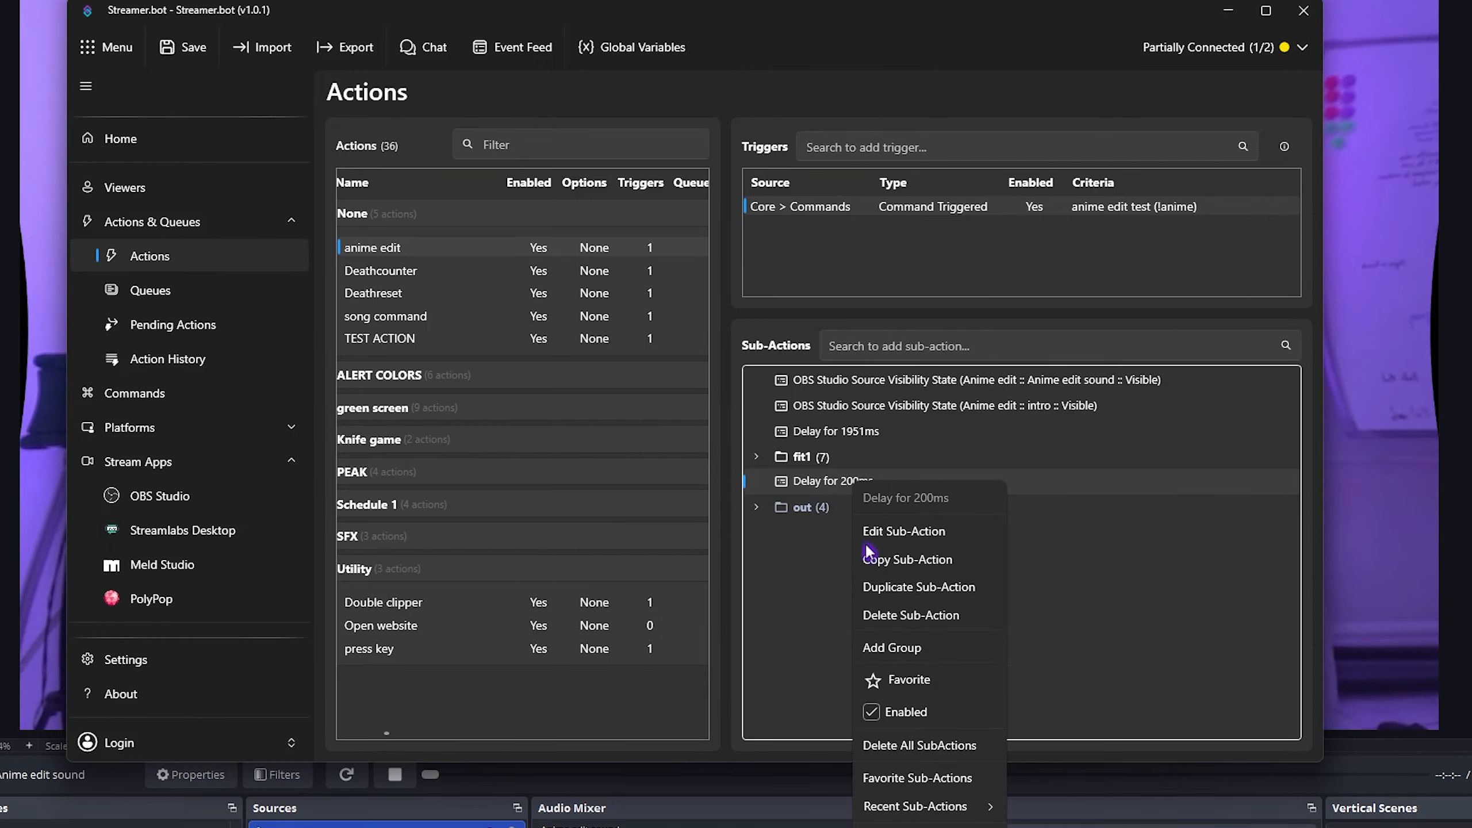
pyautogui.click(861, 588)
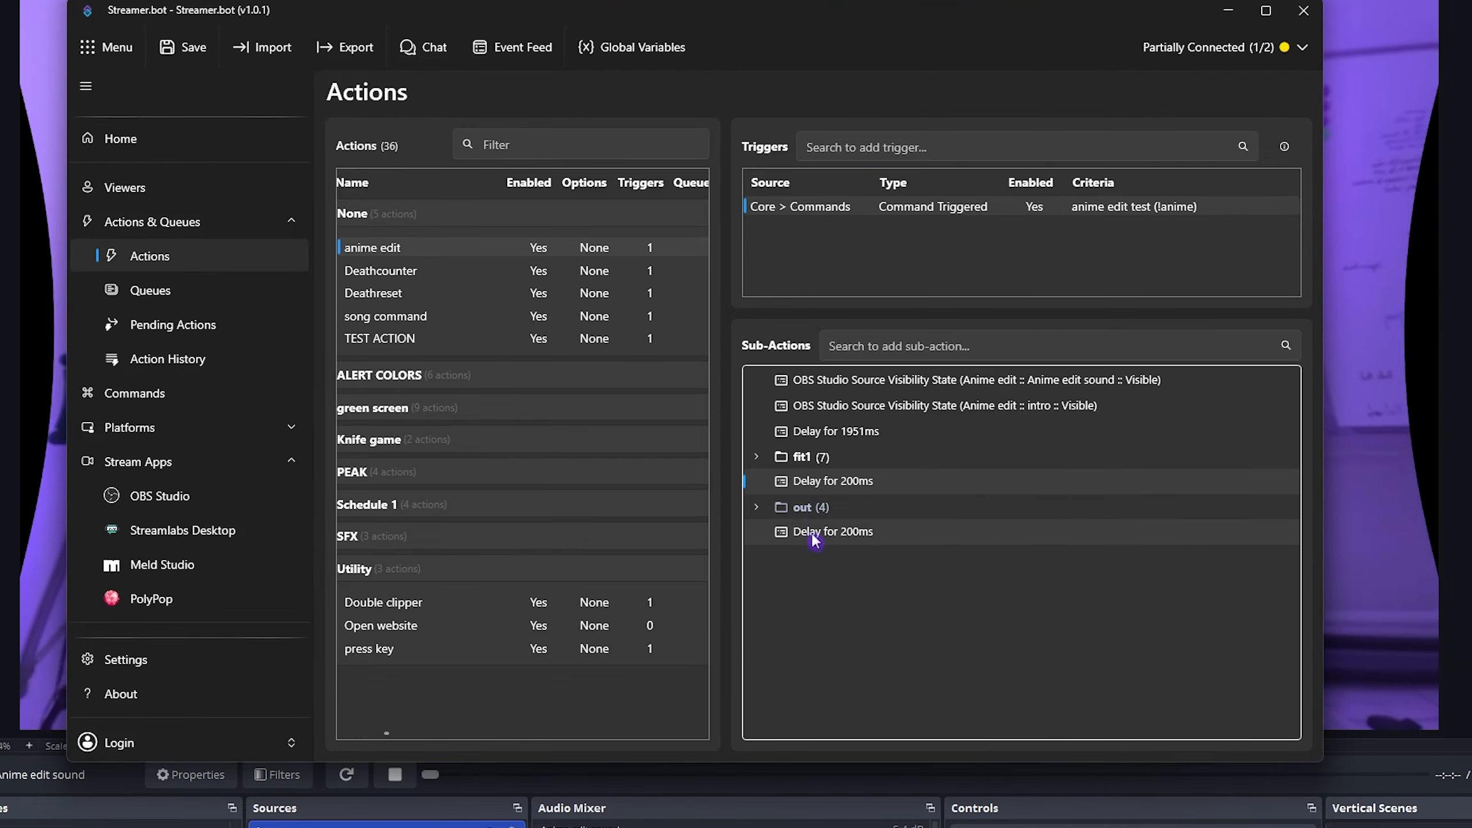
pyautogui.rightClick(799, 459)
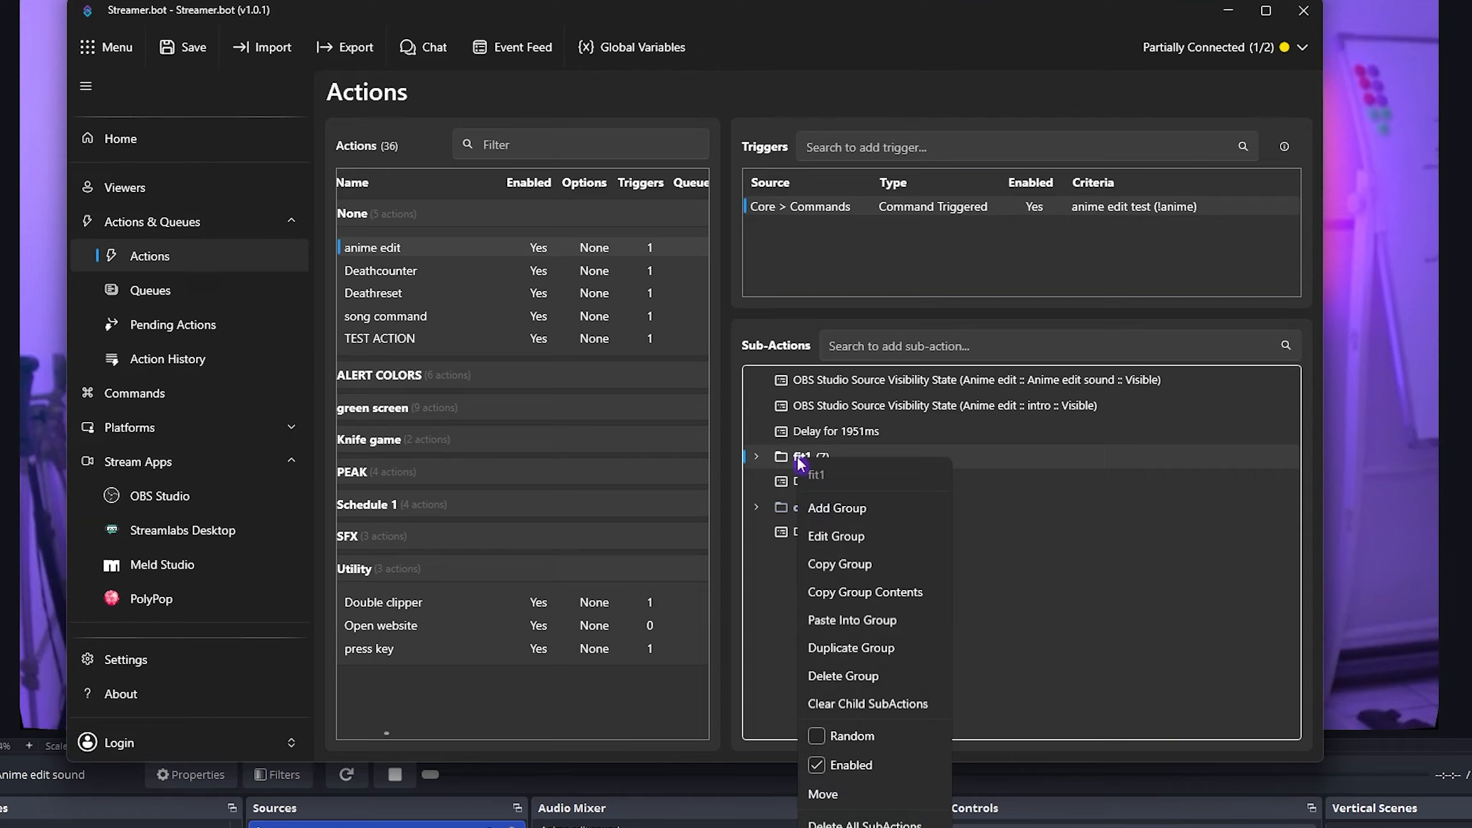
pyautogui.click(851, 647)
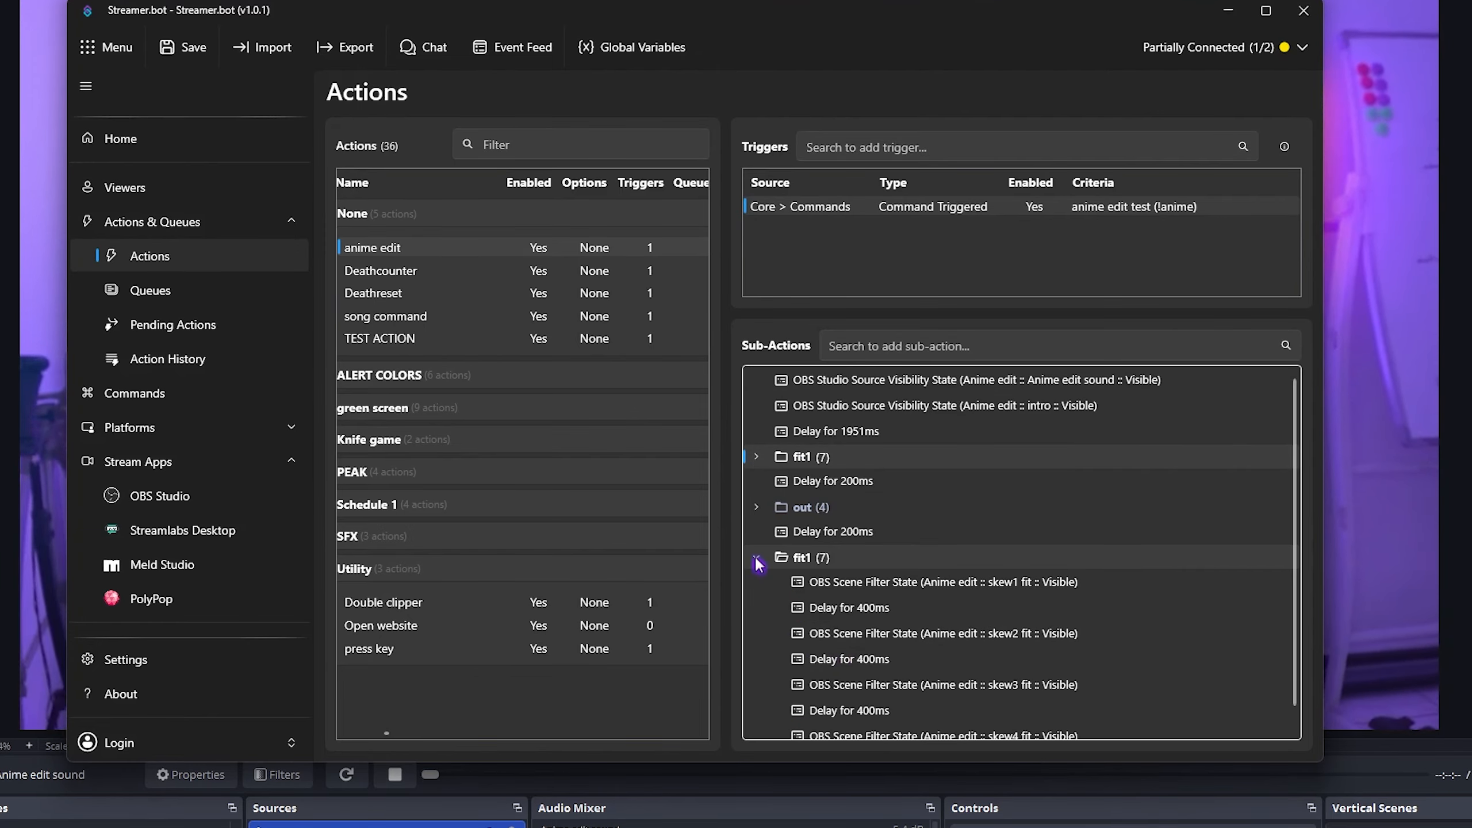
pyautogui.click(756, 558)
# Duplicate the second 200 ms delay and the out group after the copied fit1 group
pyautogui.rightClick(814, 532)
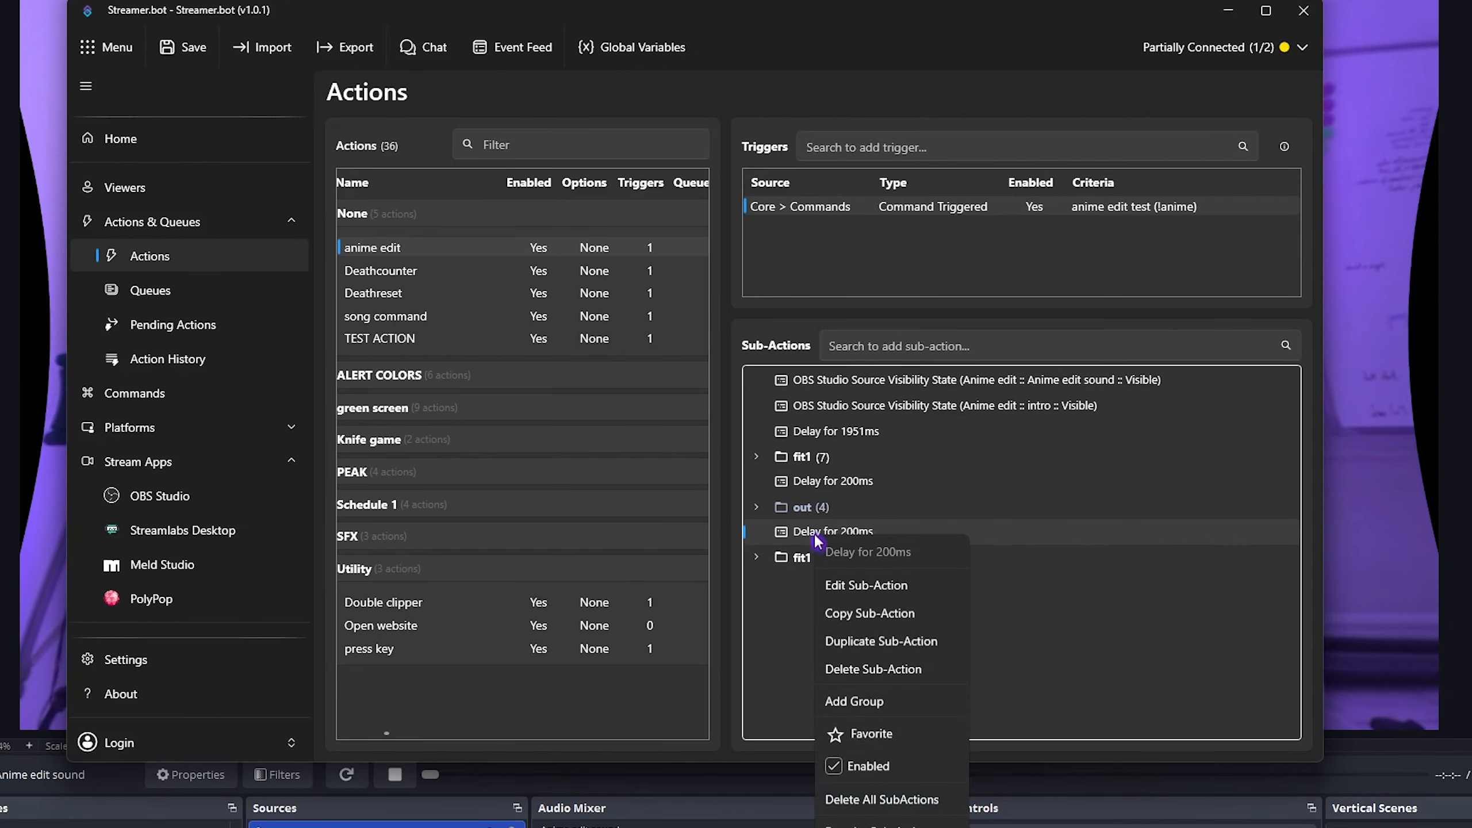
pyautogui.click(838, 647)
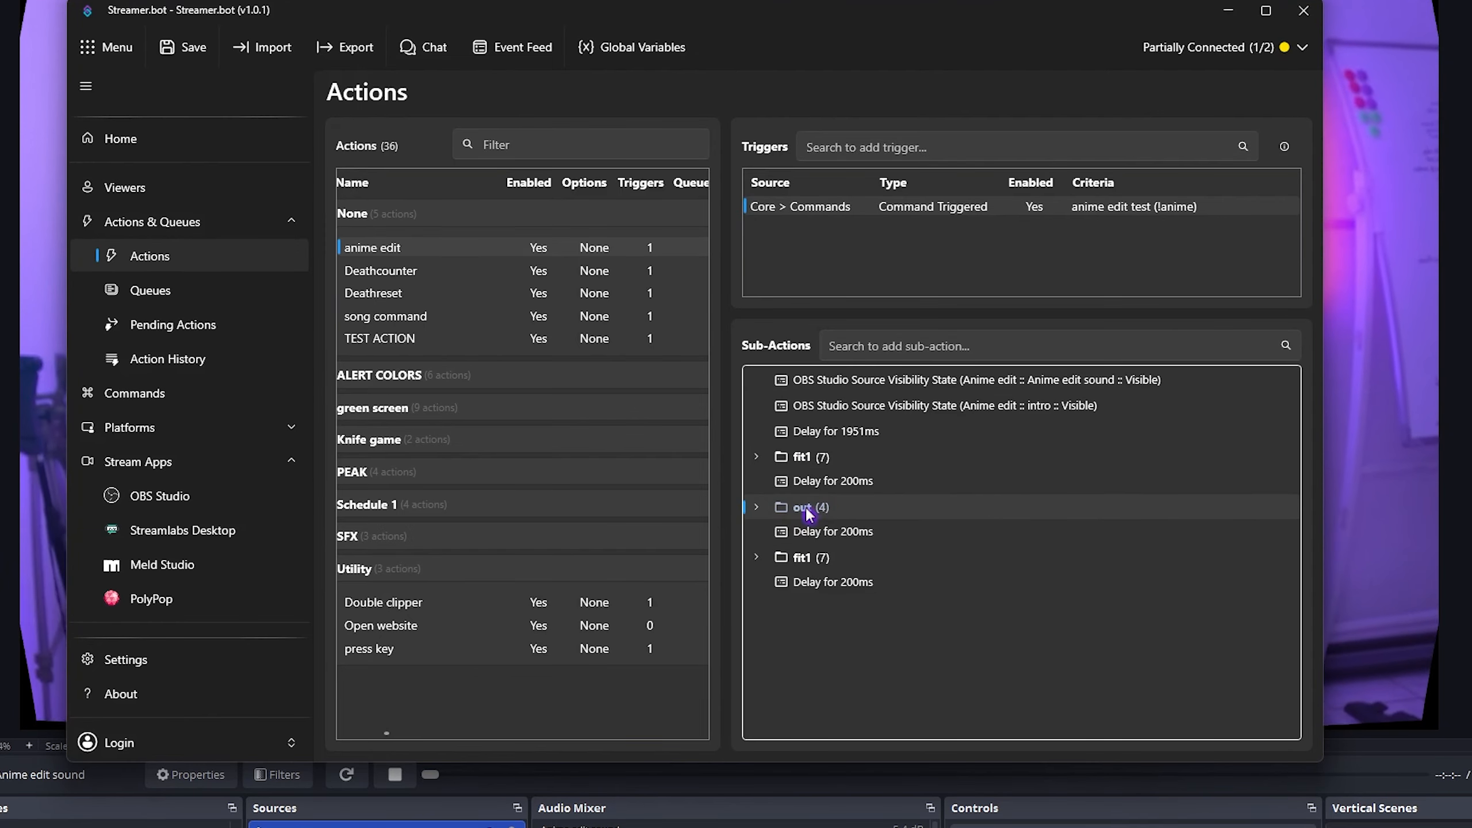
pyautogui.rightClick(806, 509)
pyautogui.click(858, 696)
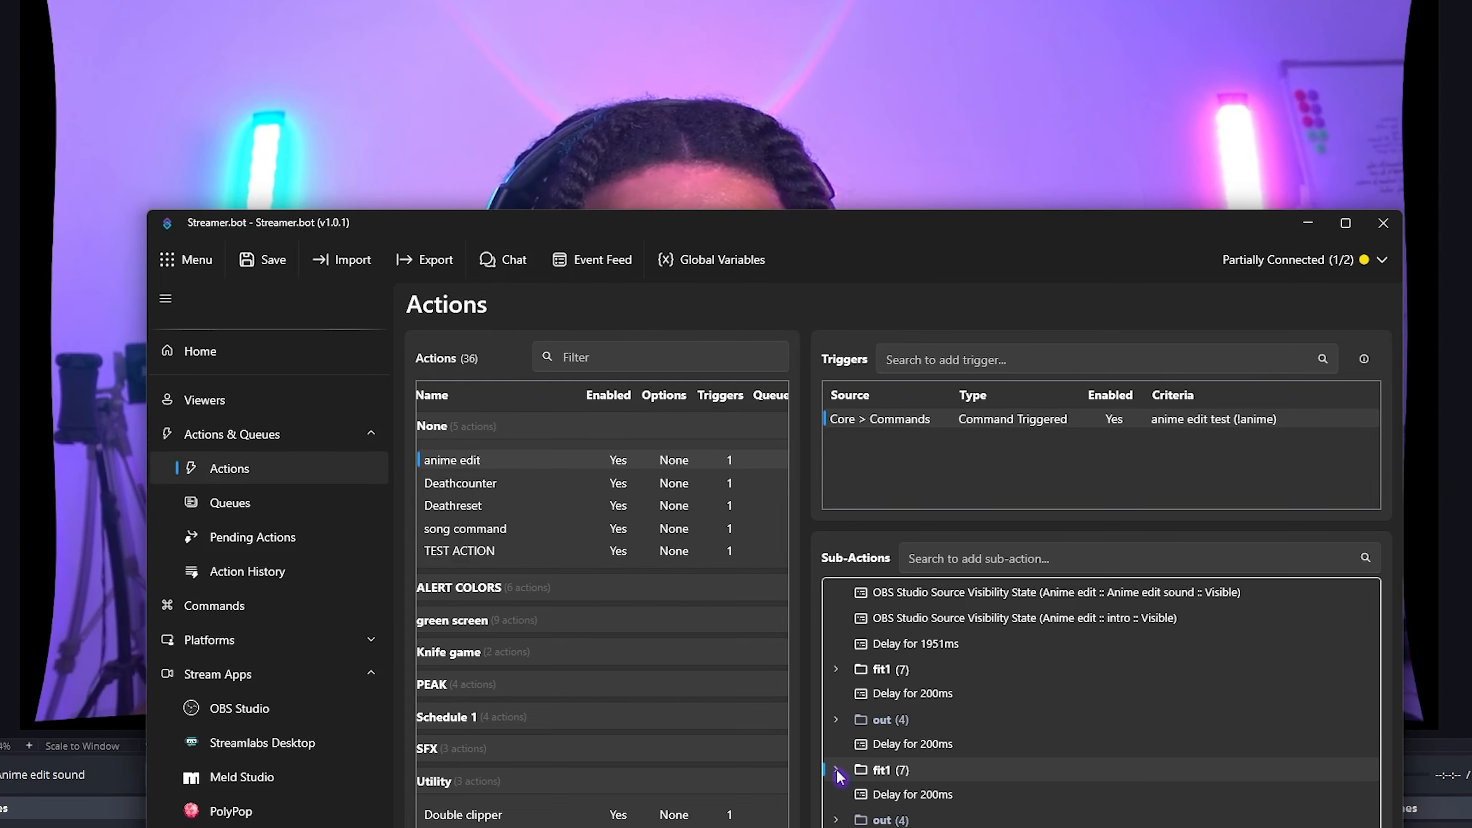
# Set the delay between the first out group and the second fit1 group to 400 ms, and test the command trigger
pyautogui.doubleClick(904, 744)
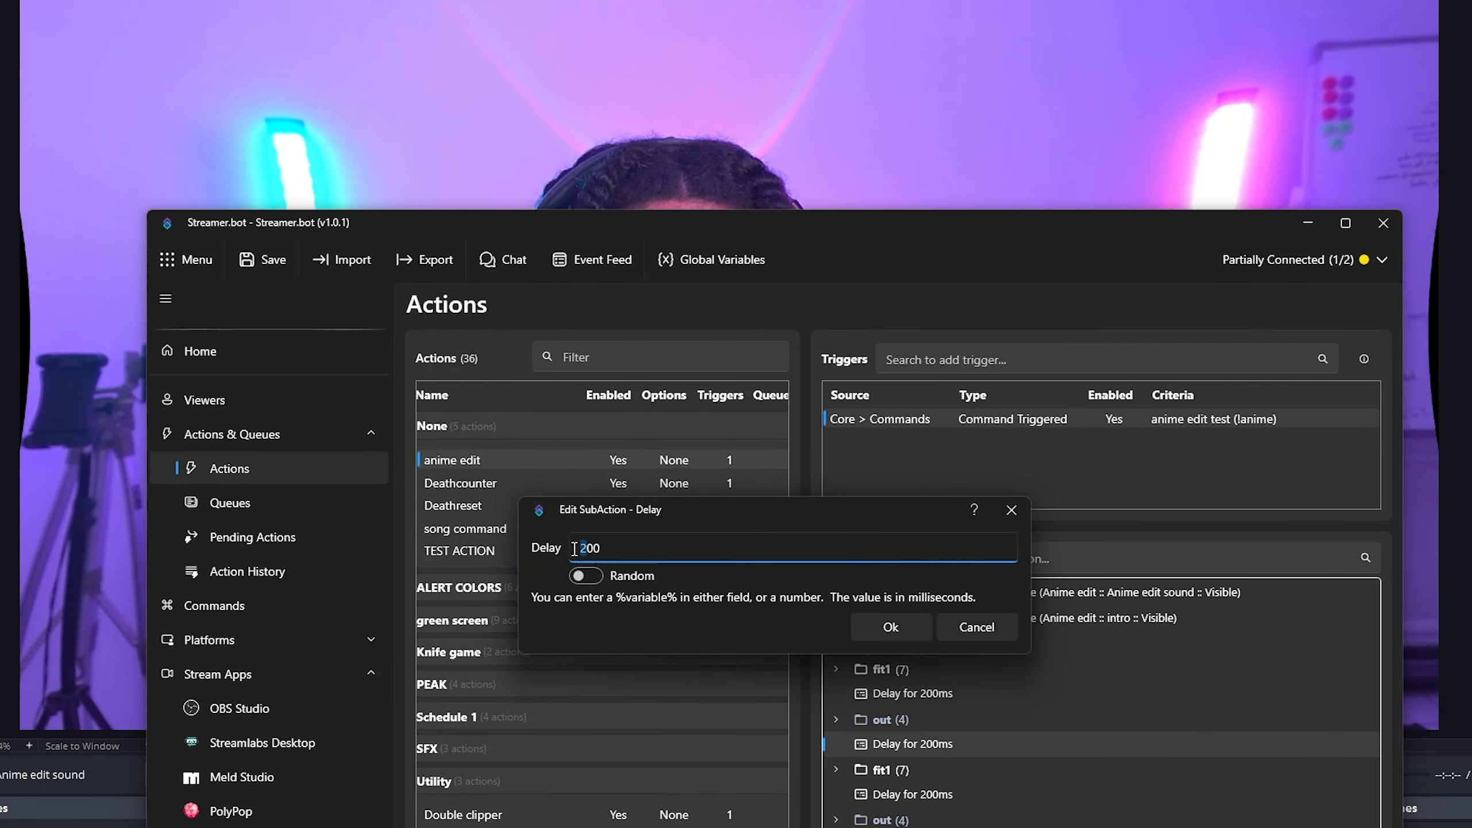
pyautogui.click(891, 627)
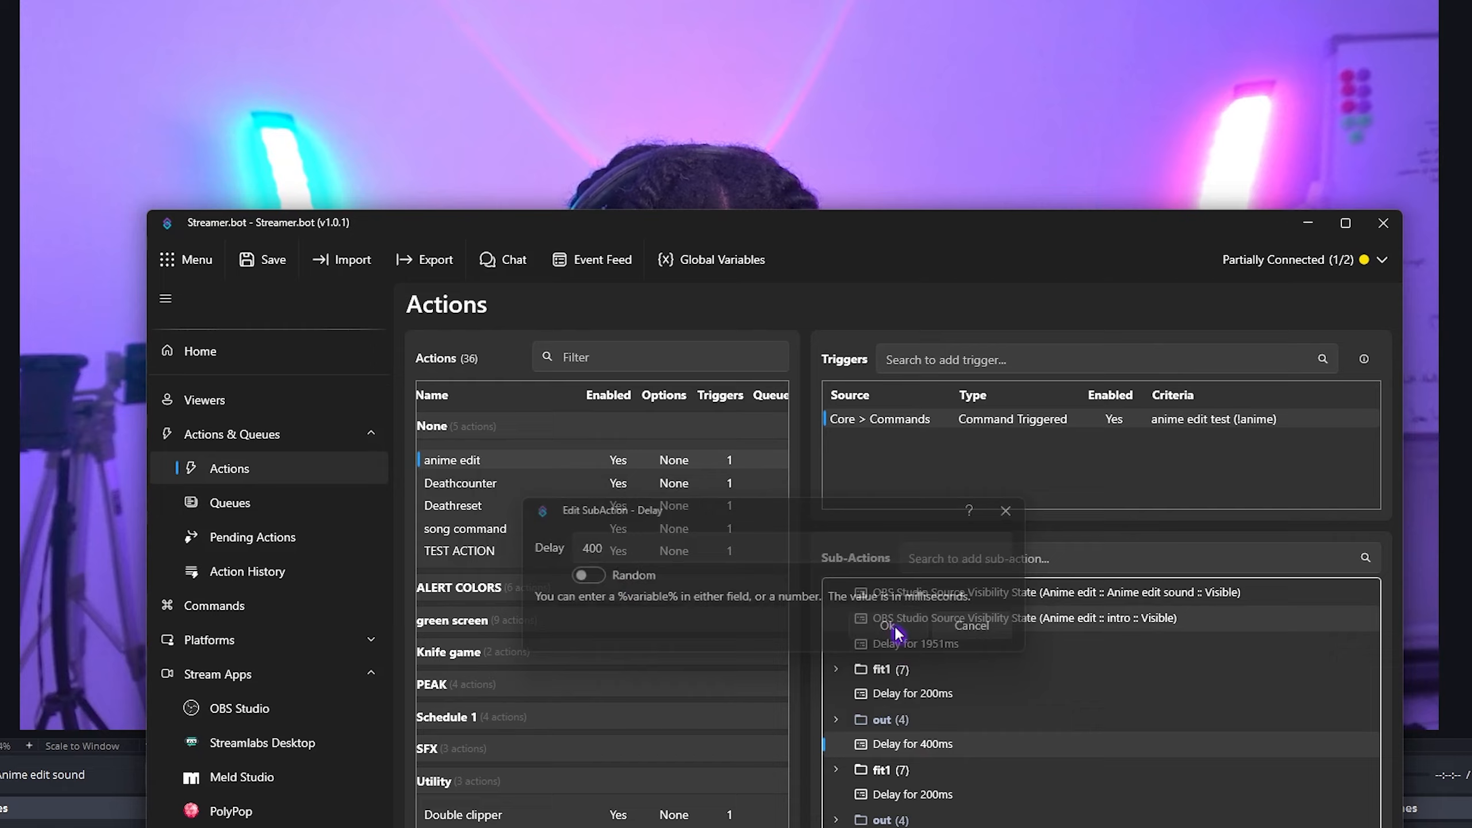
pyautogui.moveTo(811, 235); pyautogui.dragTo(713, 827)
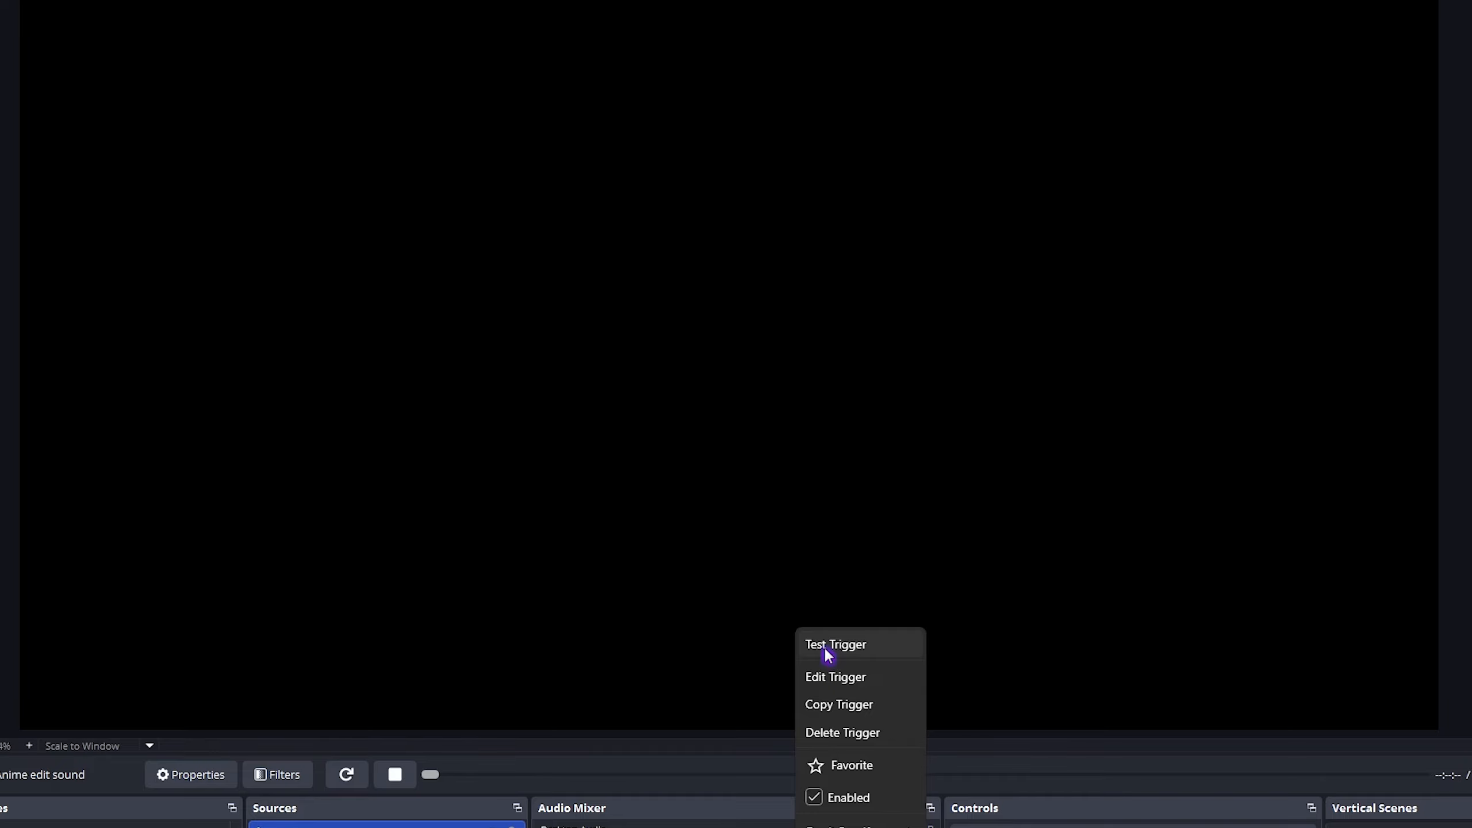
pyautogui.click(825, 648)
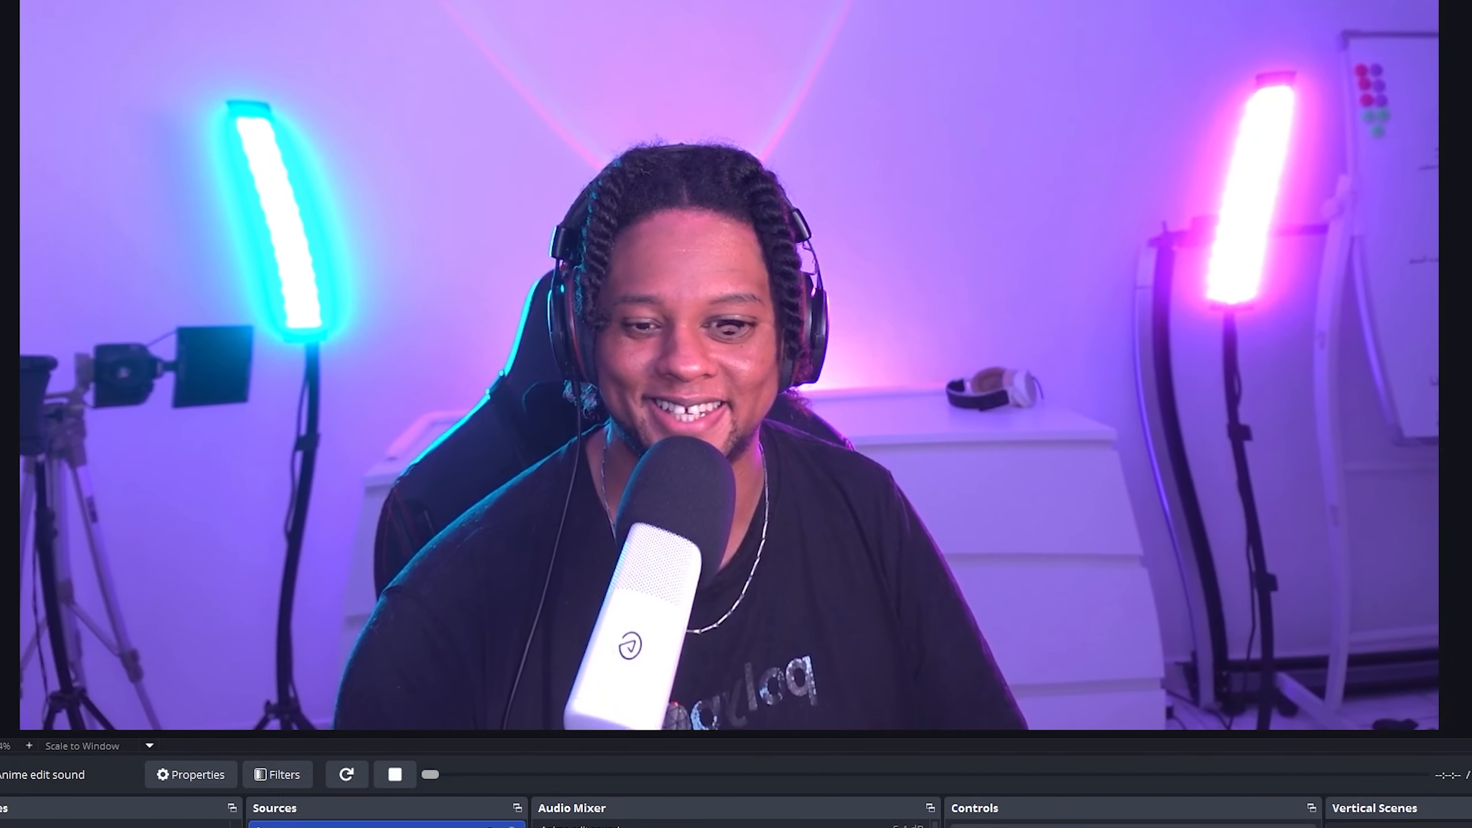
# Duplicate the Anime edit intro visibility sub-action to the end of the list and set the copy's state to Hidden
pyautogui.hotkey('alt', 'Tab')
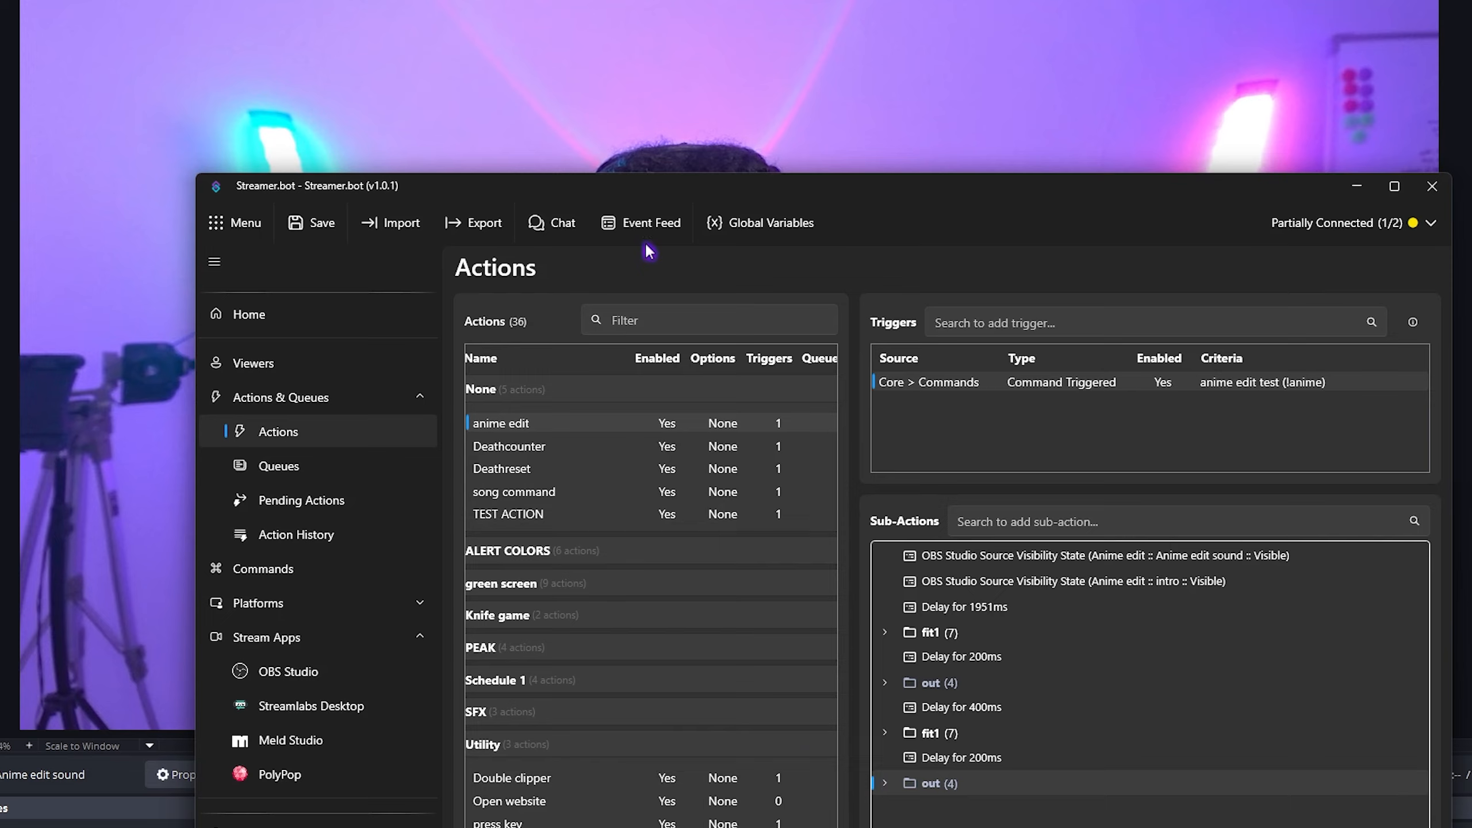
pyautogui.moveTo(617, 196); pyautogui.dragTo(980, 63)
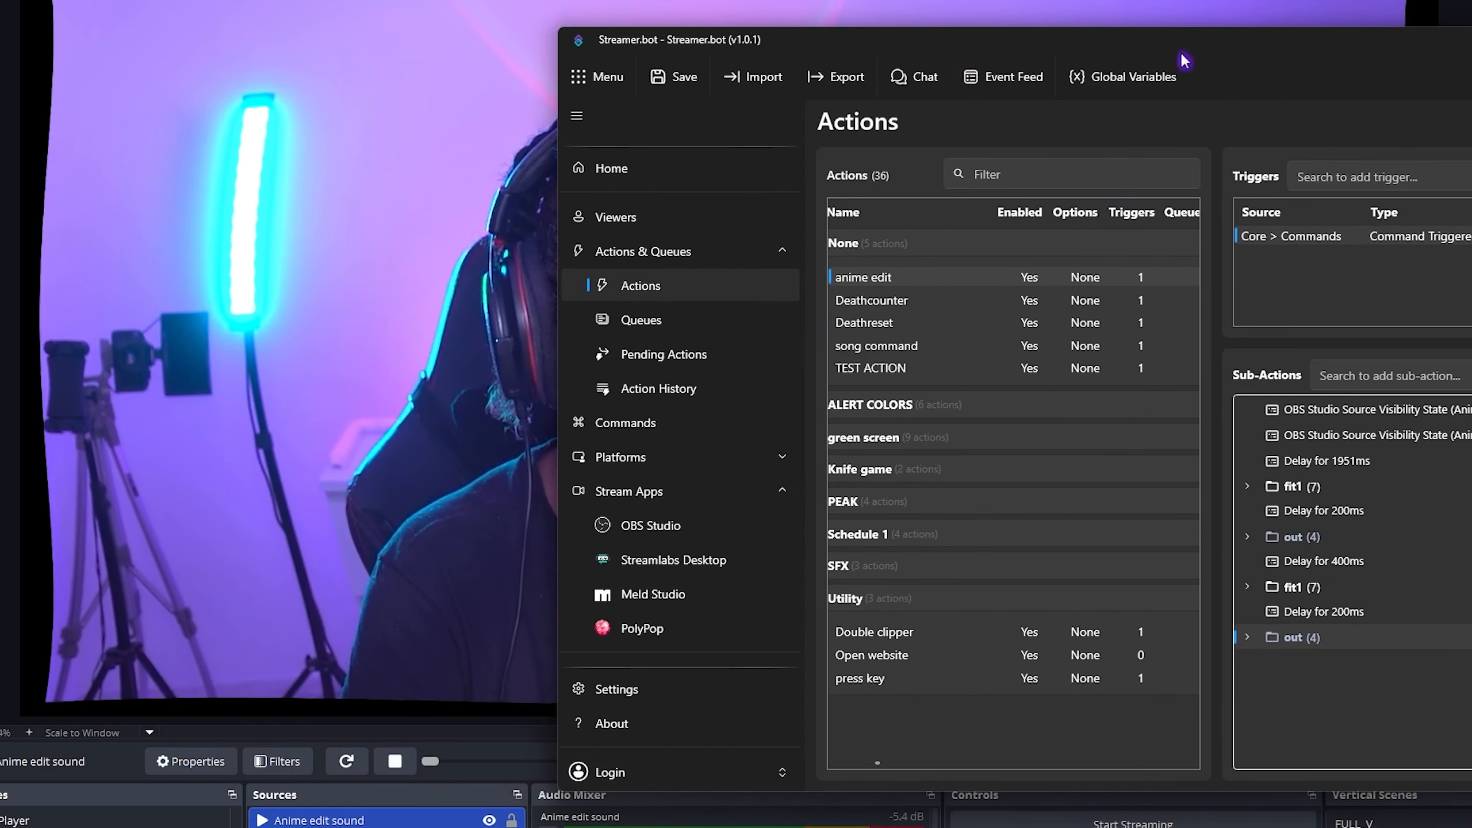
pyautogui.moveTo(1196, 47); pyautogui.dragTo(747, 68)
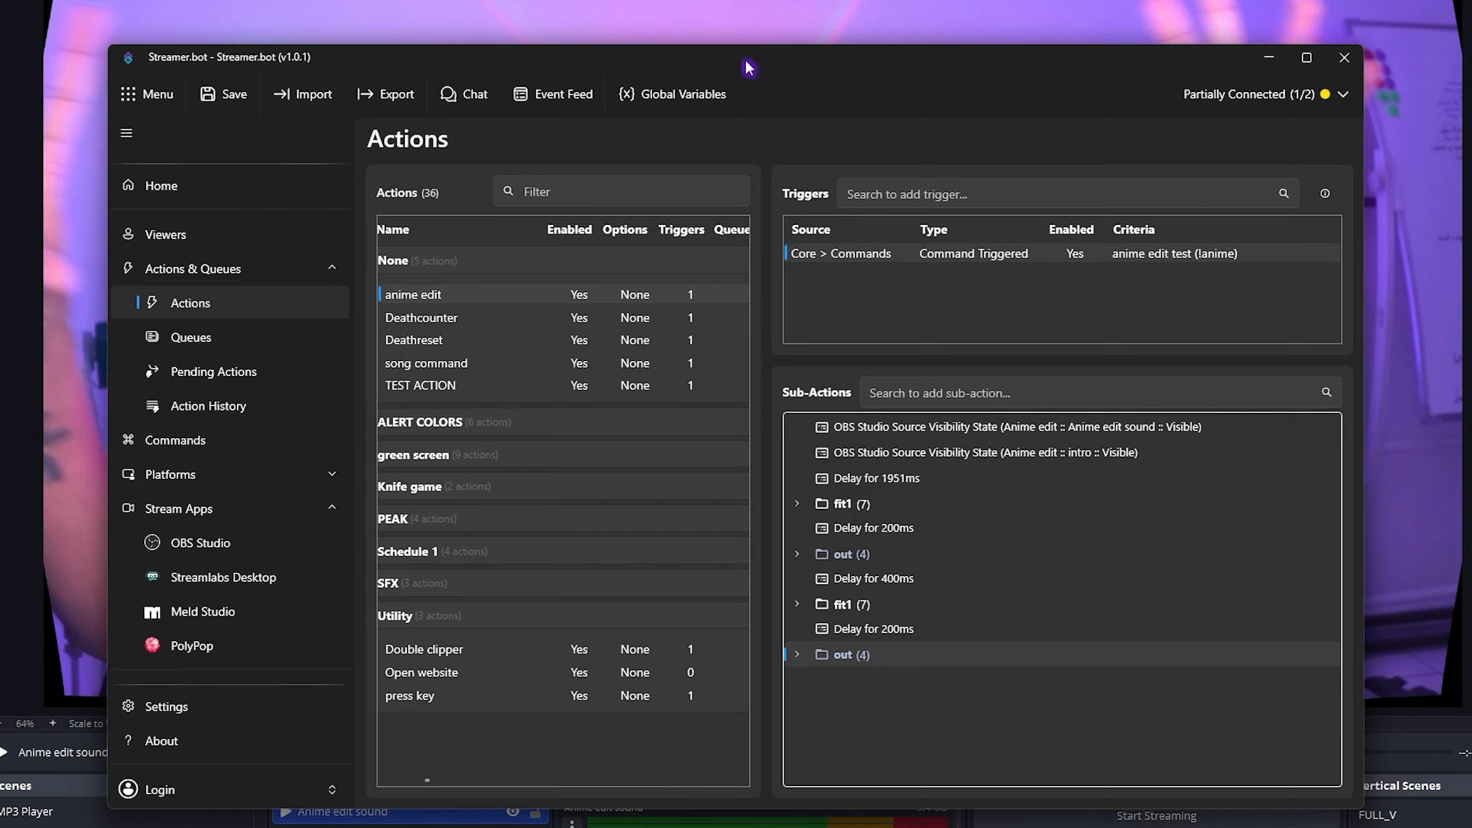
pyautogui.rightClick(851, 682)
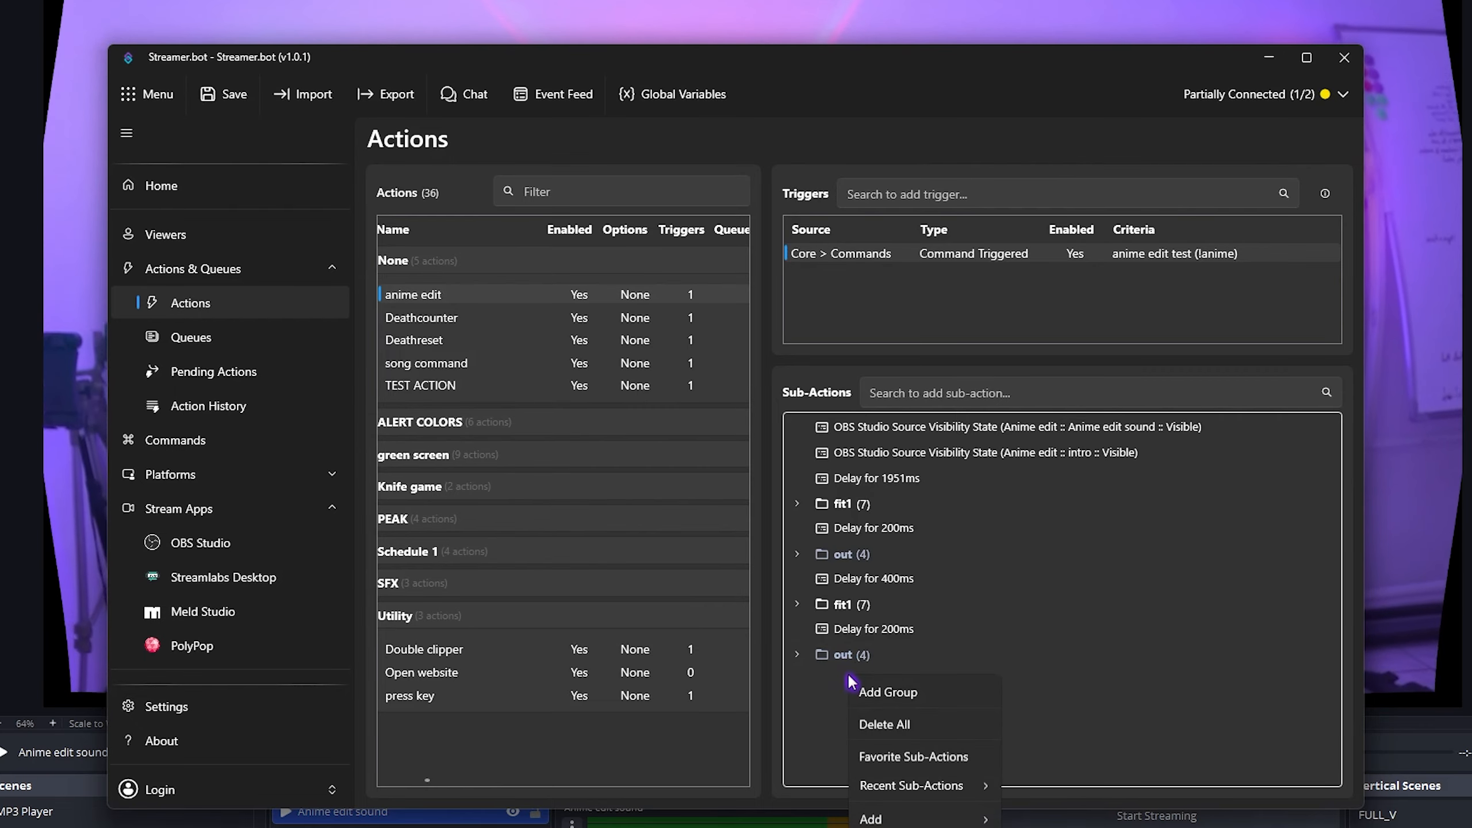
pyautogui.click(883, 458)
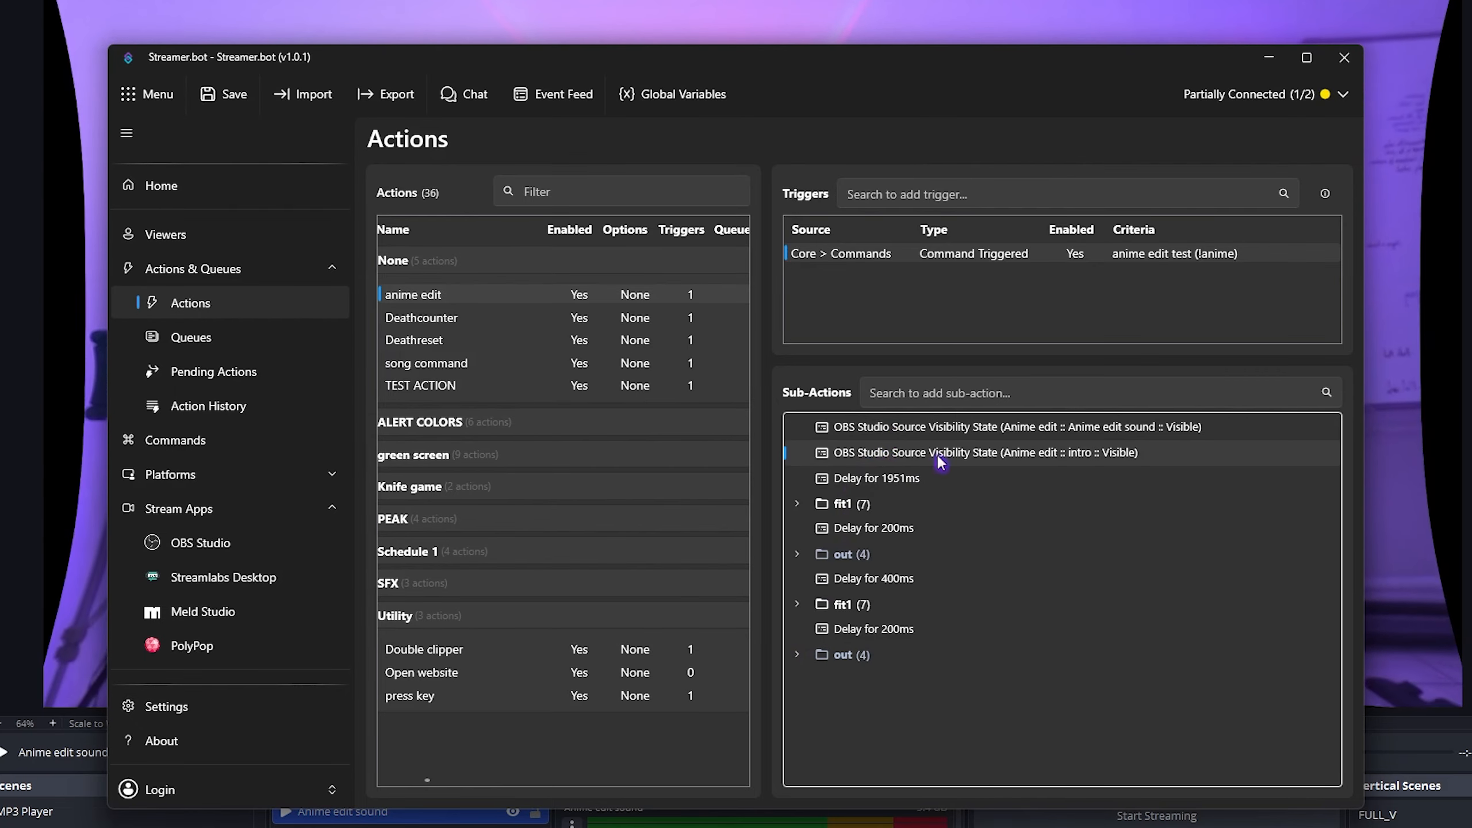
pyautogui.rightClick(910, 456)
pyautogui.click(823, 553)
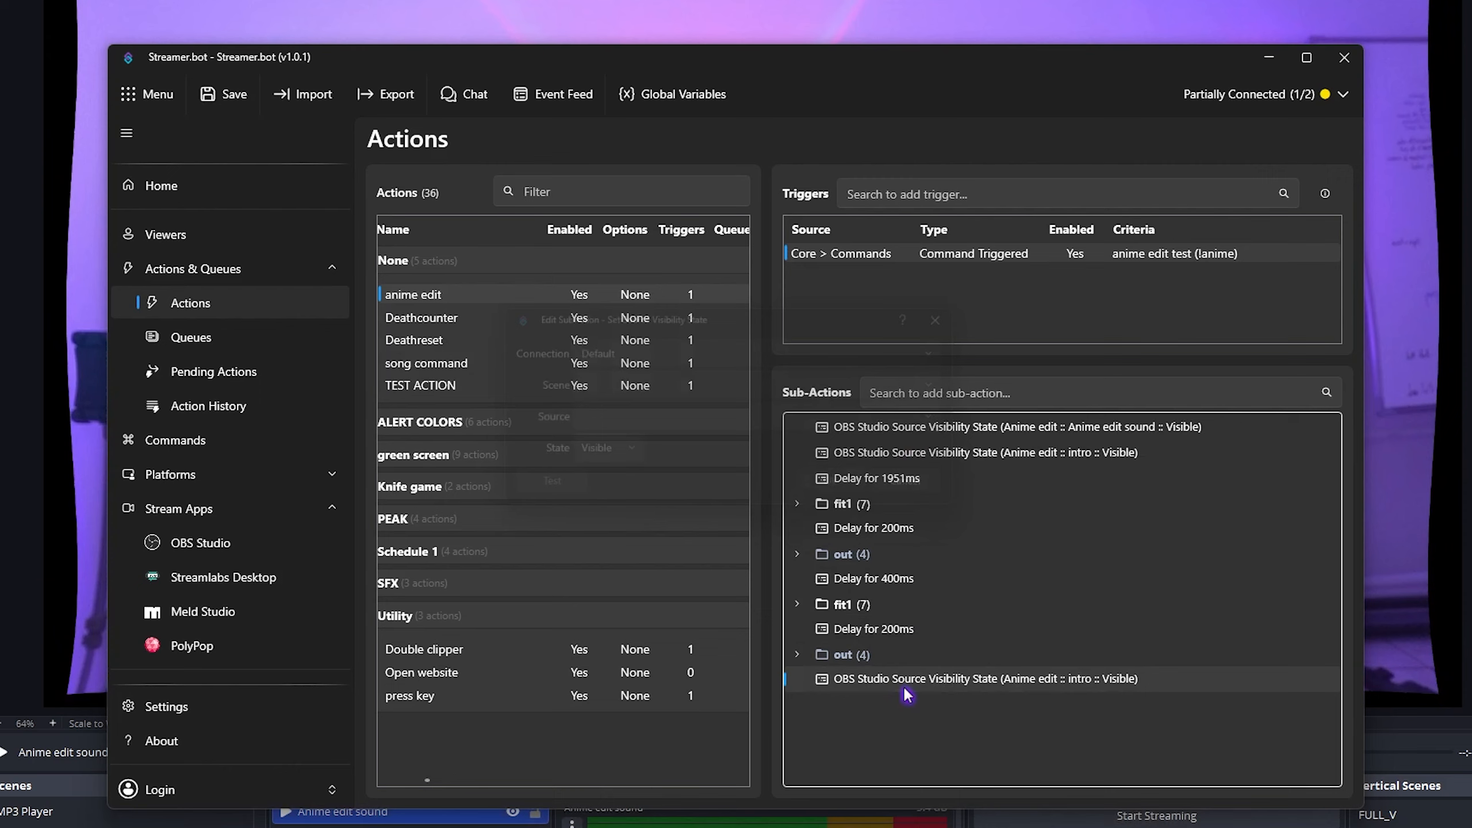
pyautogui.doubleClick(928, 679)
pyautogui.click(628, 461)
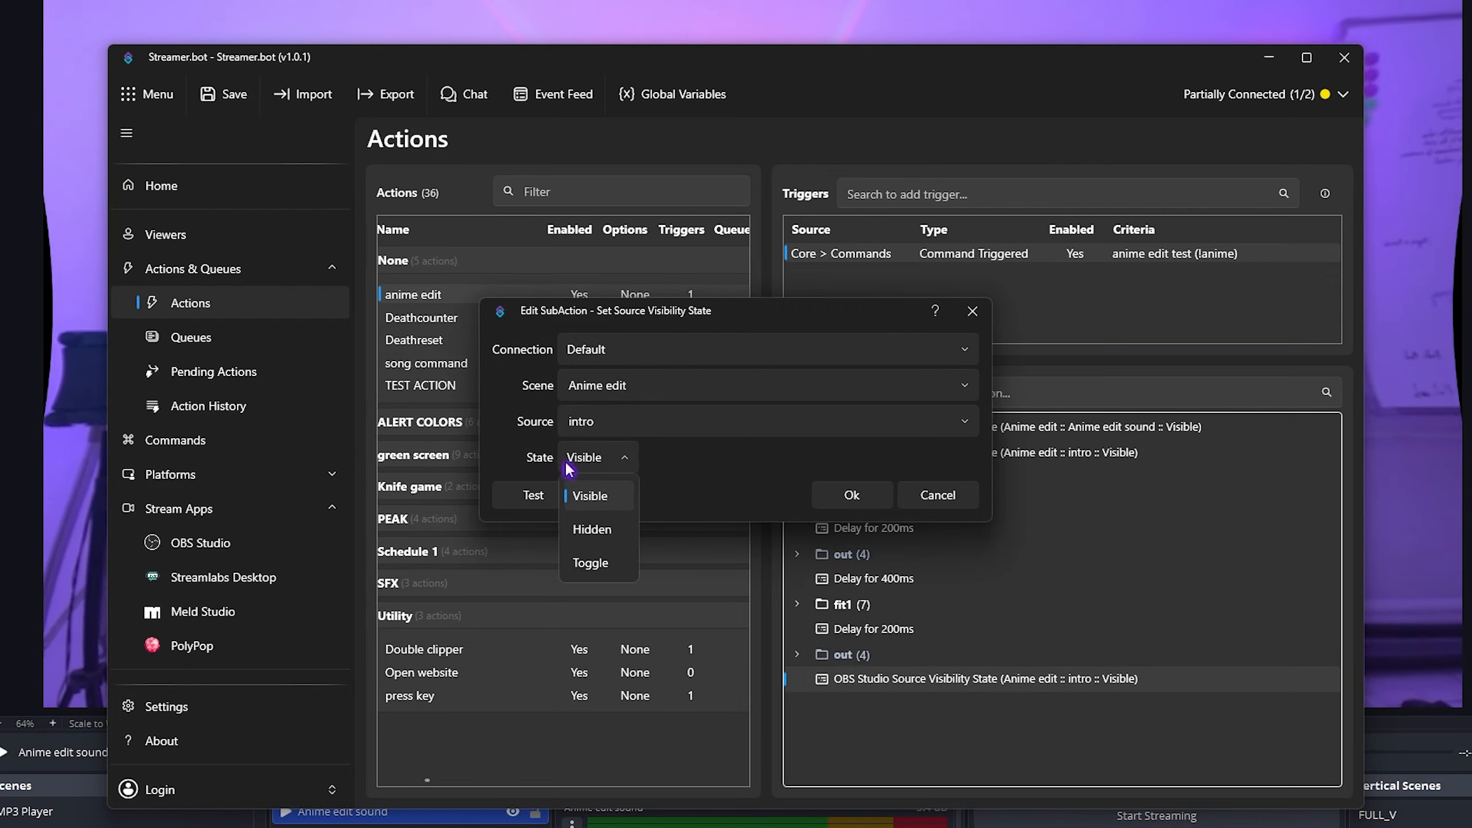
pyautogui.click(600, 530)
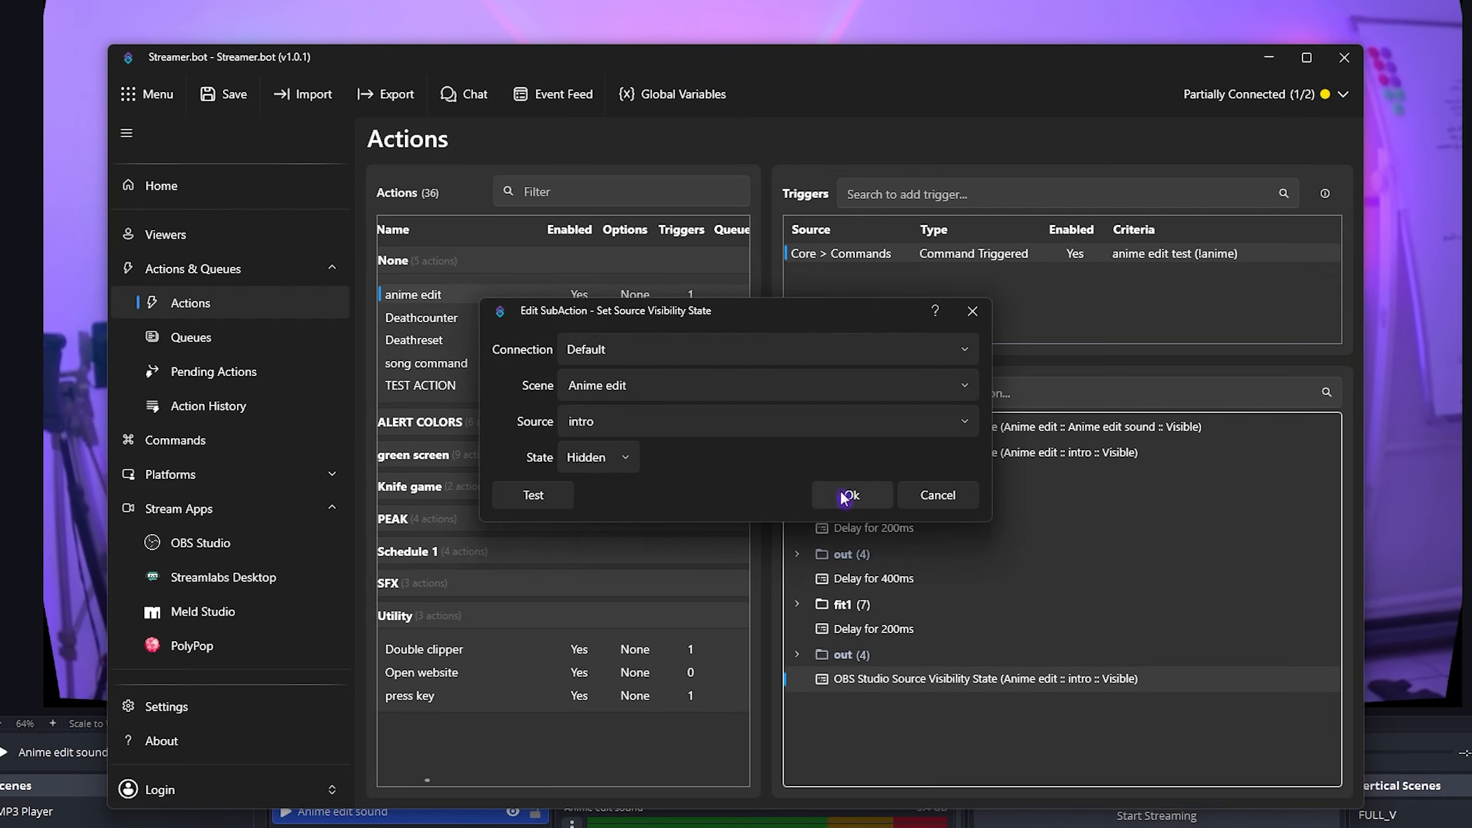
pyautogui.click(851, 494)
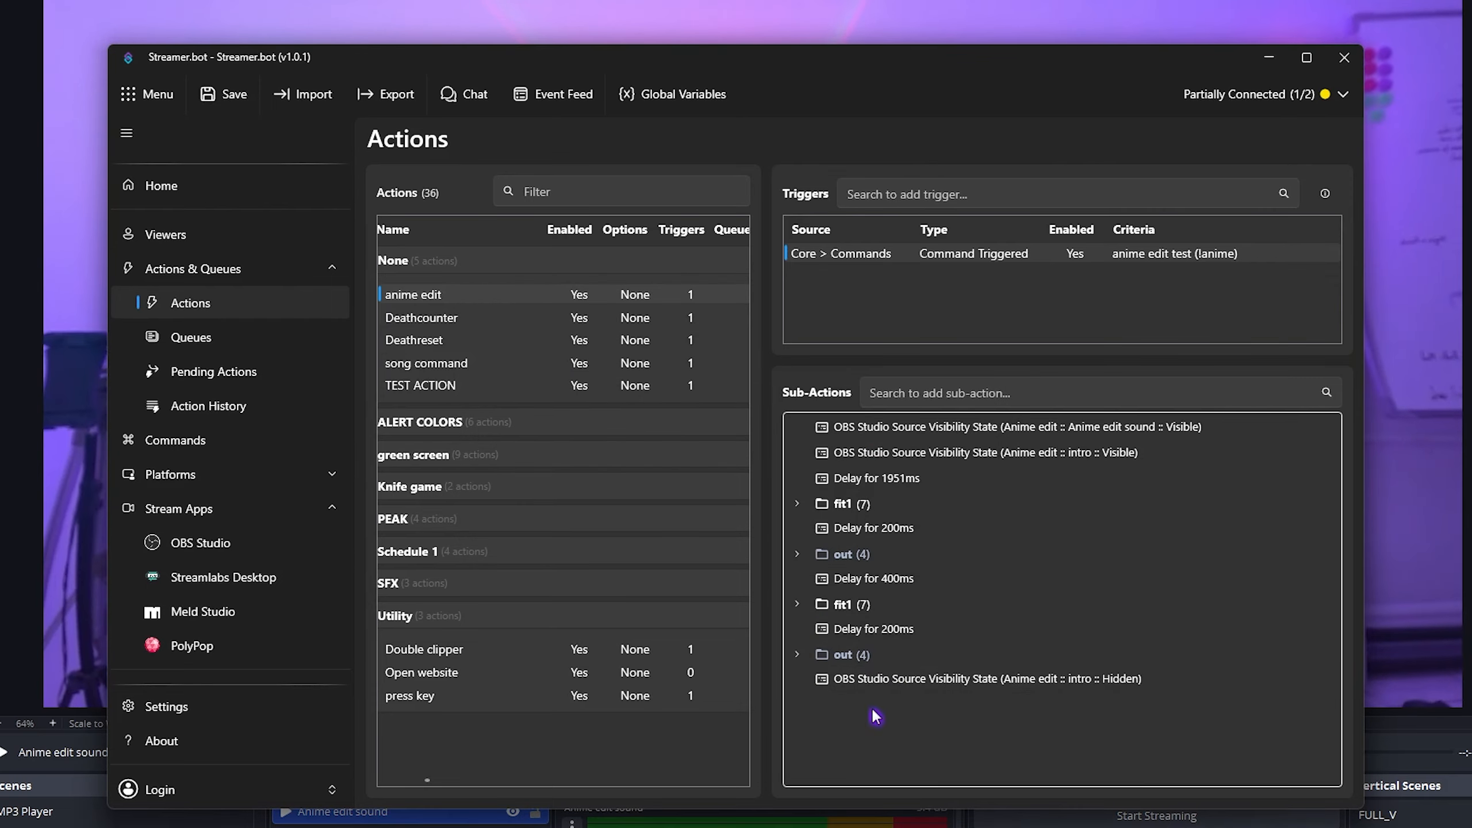
# Measure the remaining audio after the last beat in the audio editor and add a 1900 ms delay after hiding the intro
pyautogui.hotkey('alt', 'Tab')
pyautogui.moveTo(702, 493); pyautogui.dragTo(1105, 475)
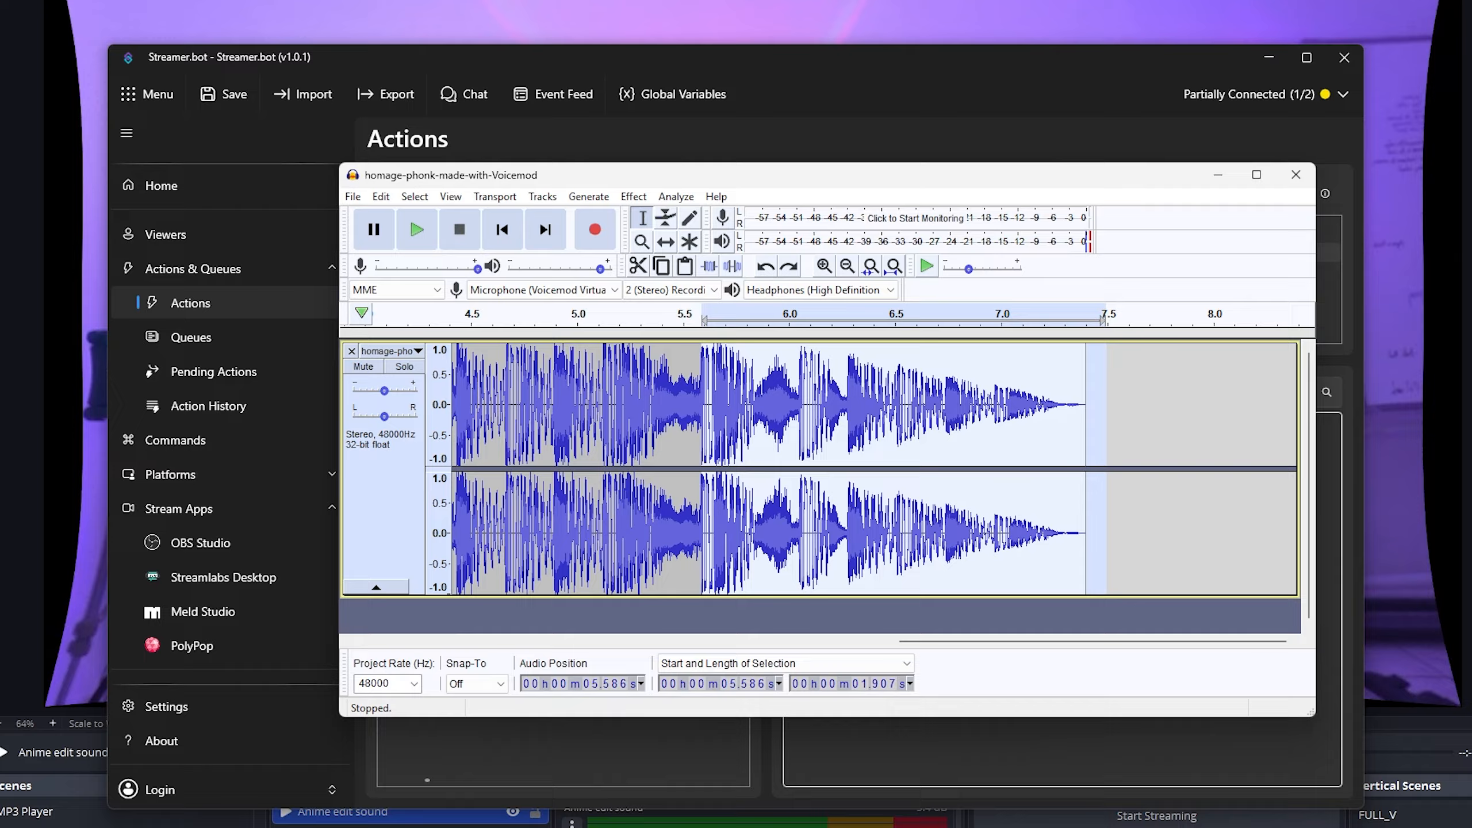
pyautogui.rightClick(920, 722)
# Duplicate the Anime edit sound visibility sub-action to the end of the list and set the copy's state to Hidden
pyautogui.click(973, 427)
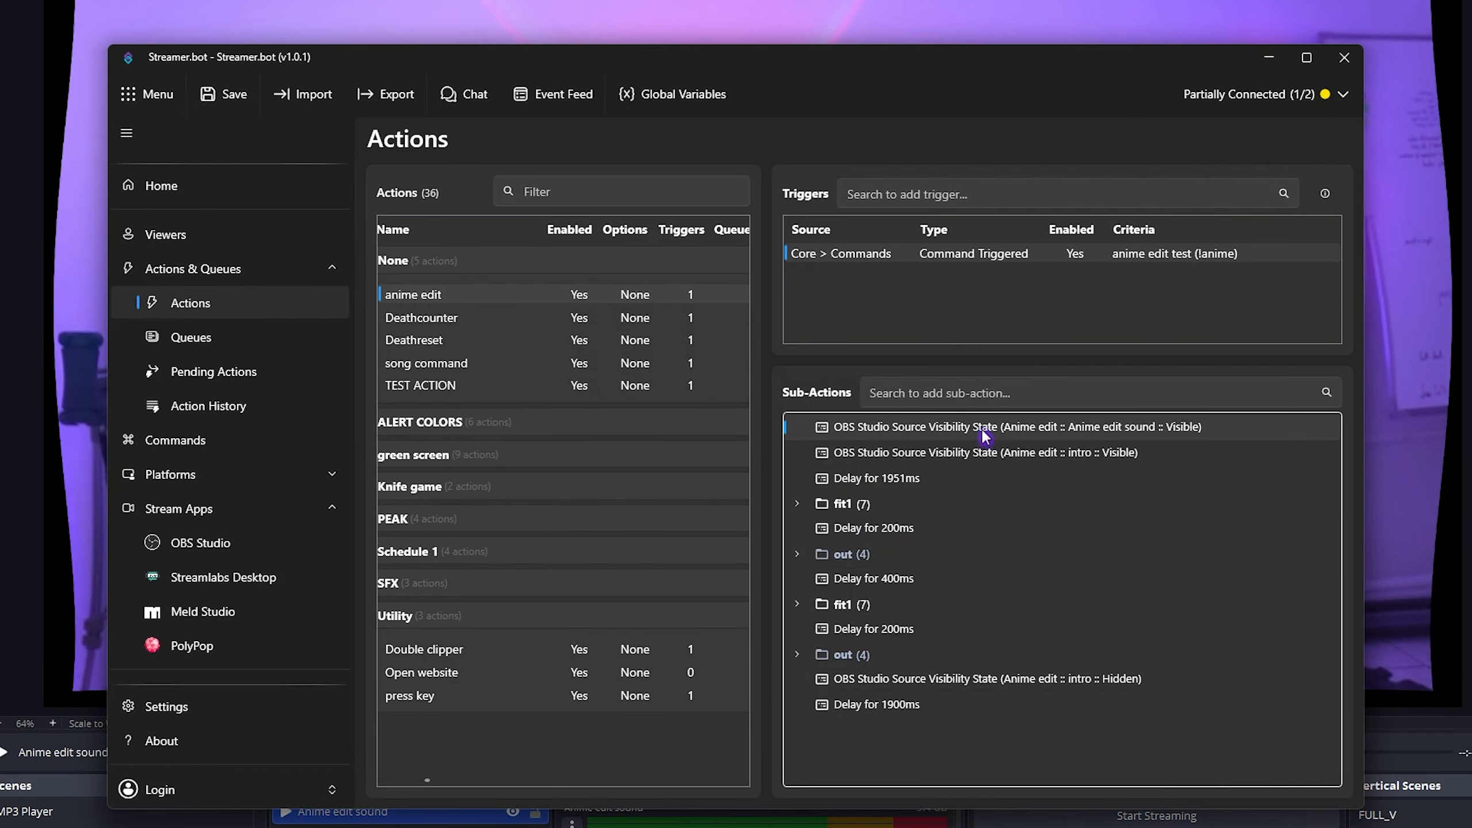
pyautogui.rightClick(953, 428)
pyautogui.click(1004, 538)
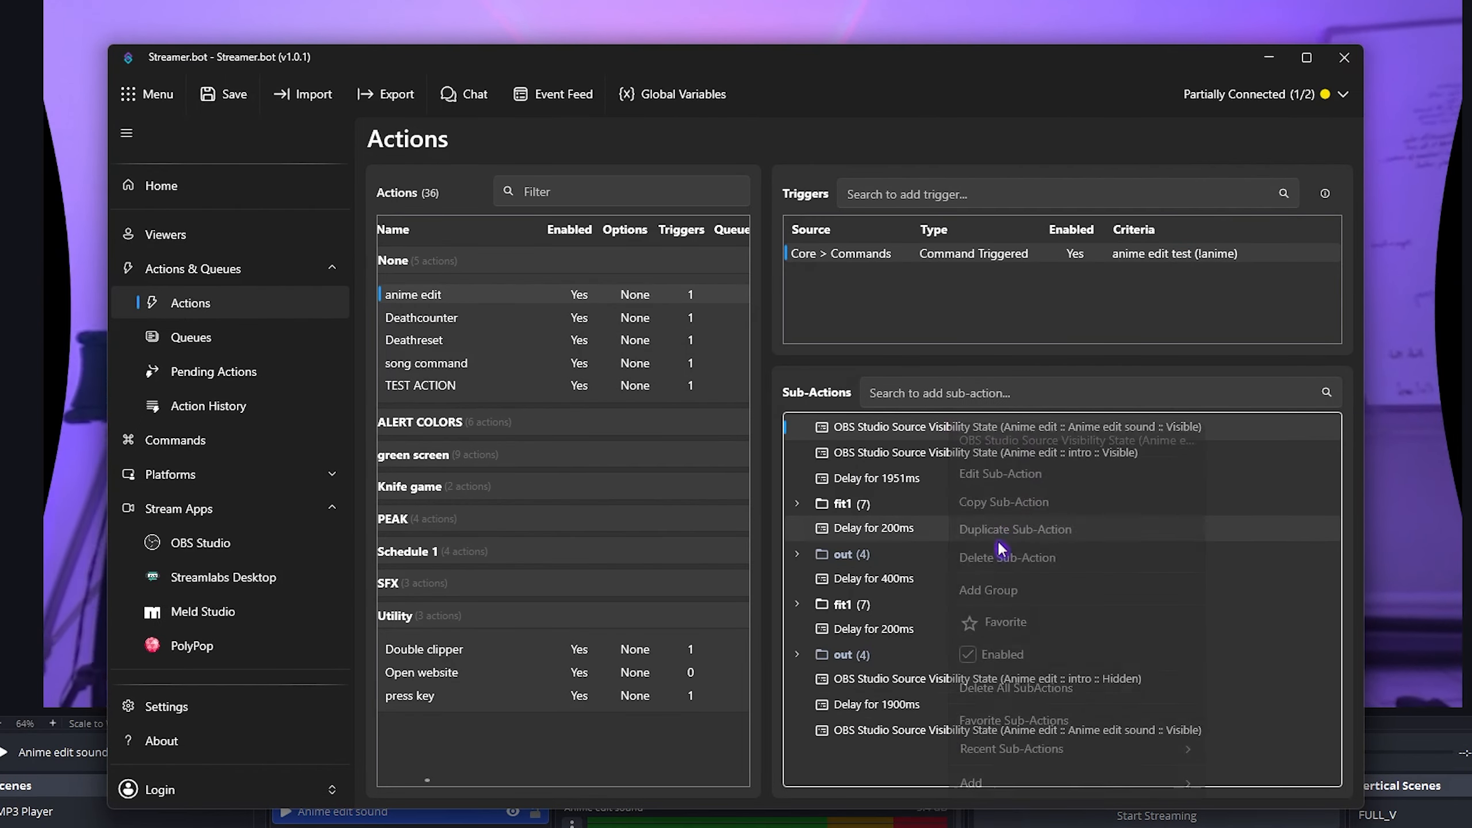
pyautogui.doubleClick(930, 730)
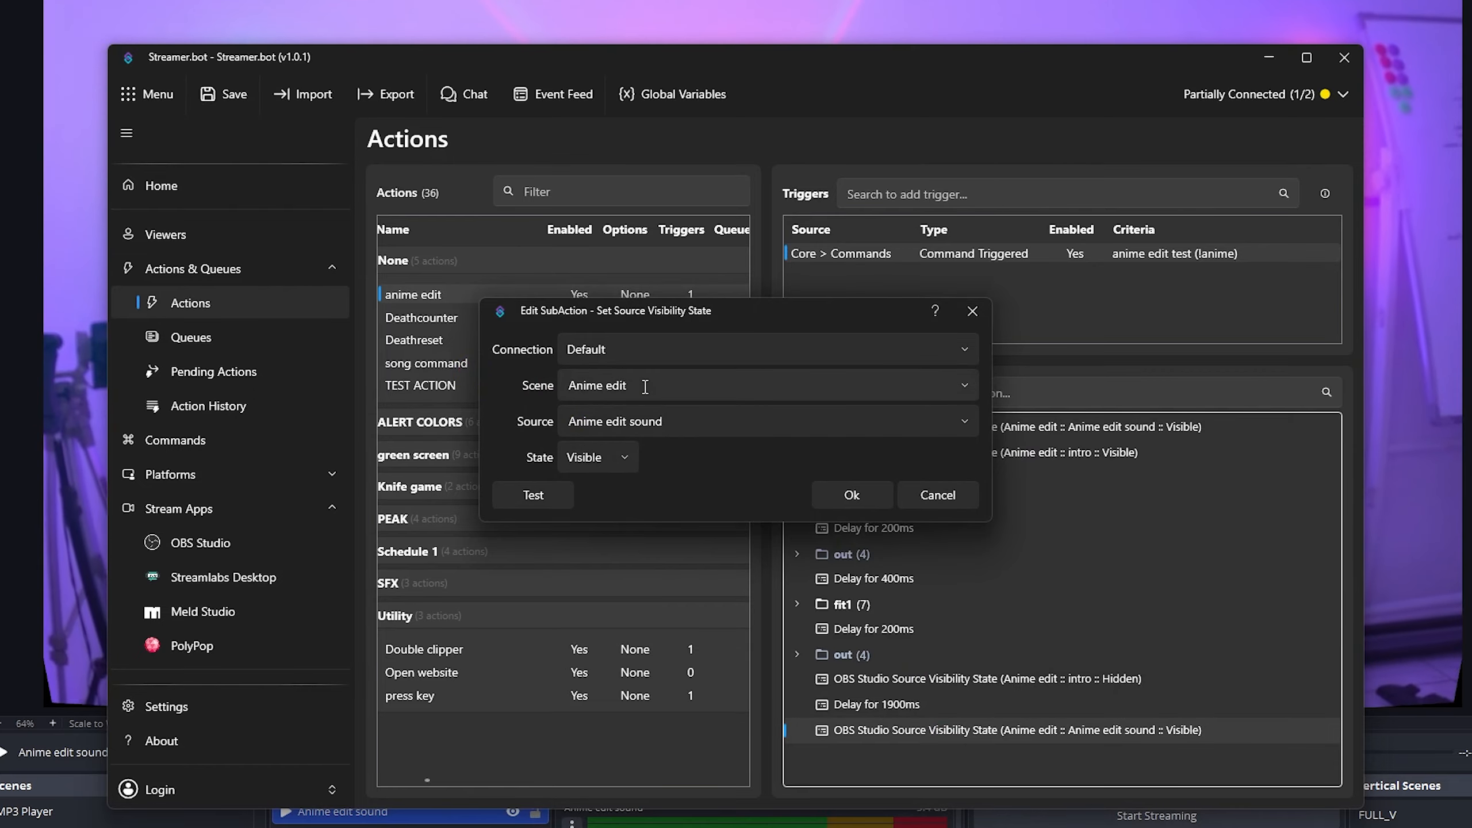
pyautogui.click(622, 459)
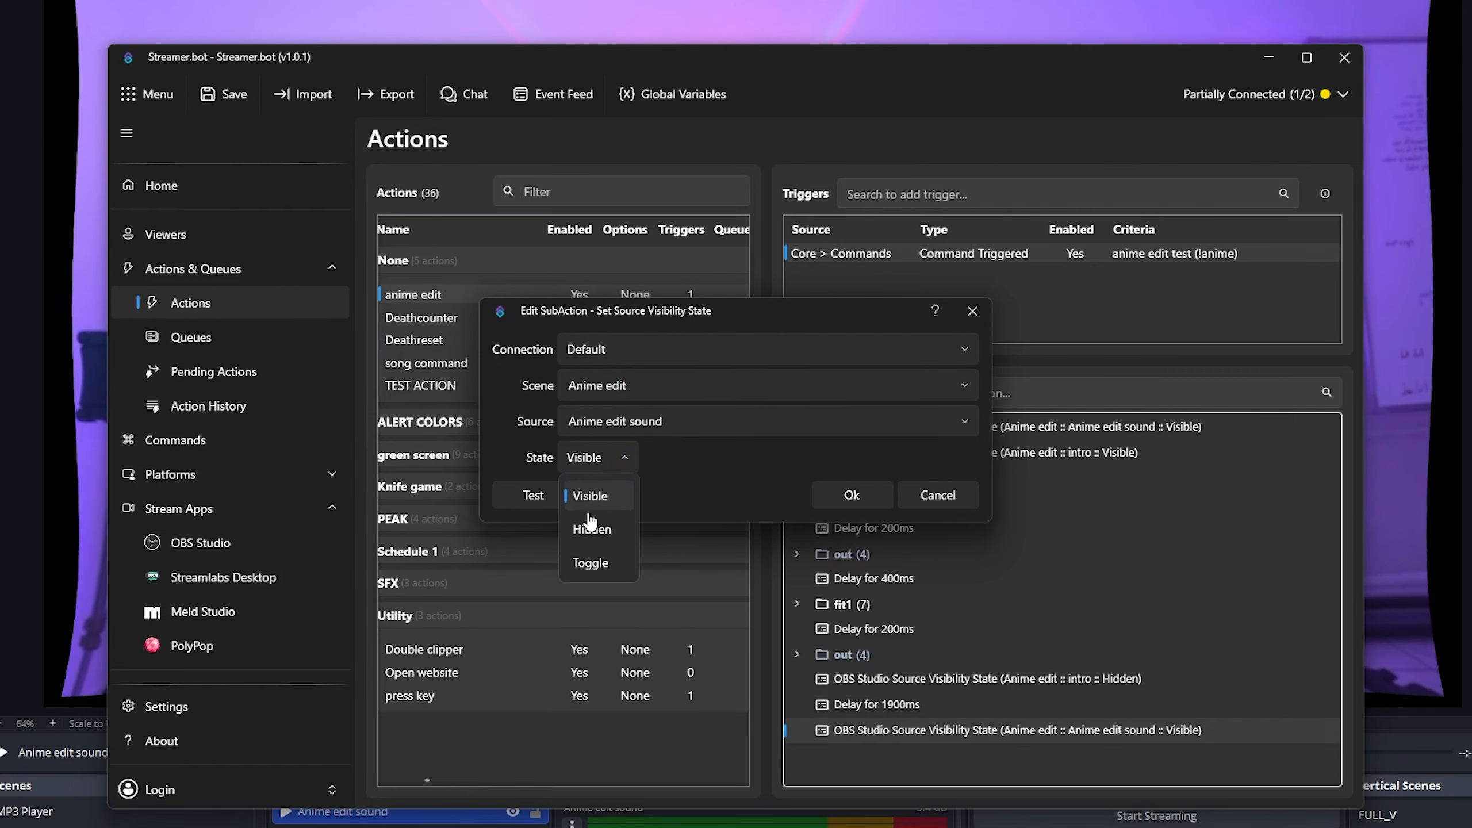
pyautogui.click(594, 526)
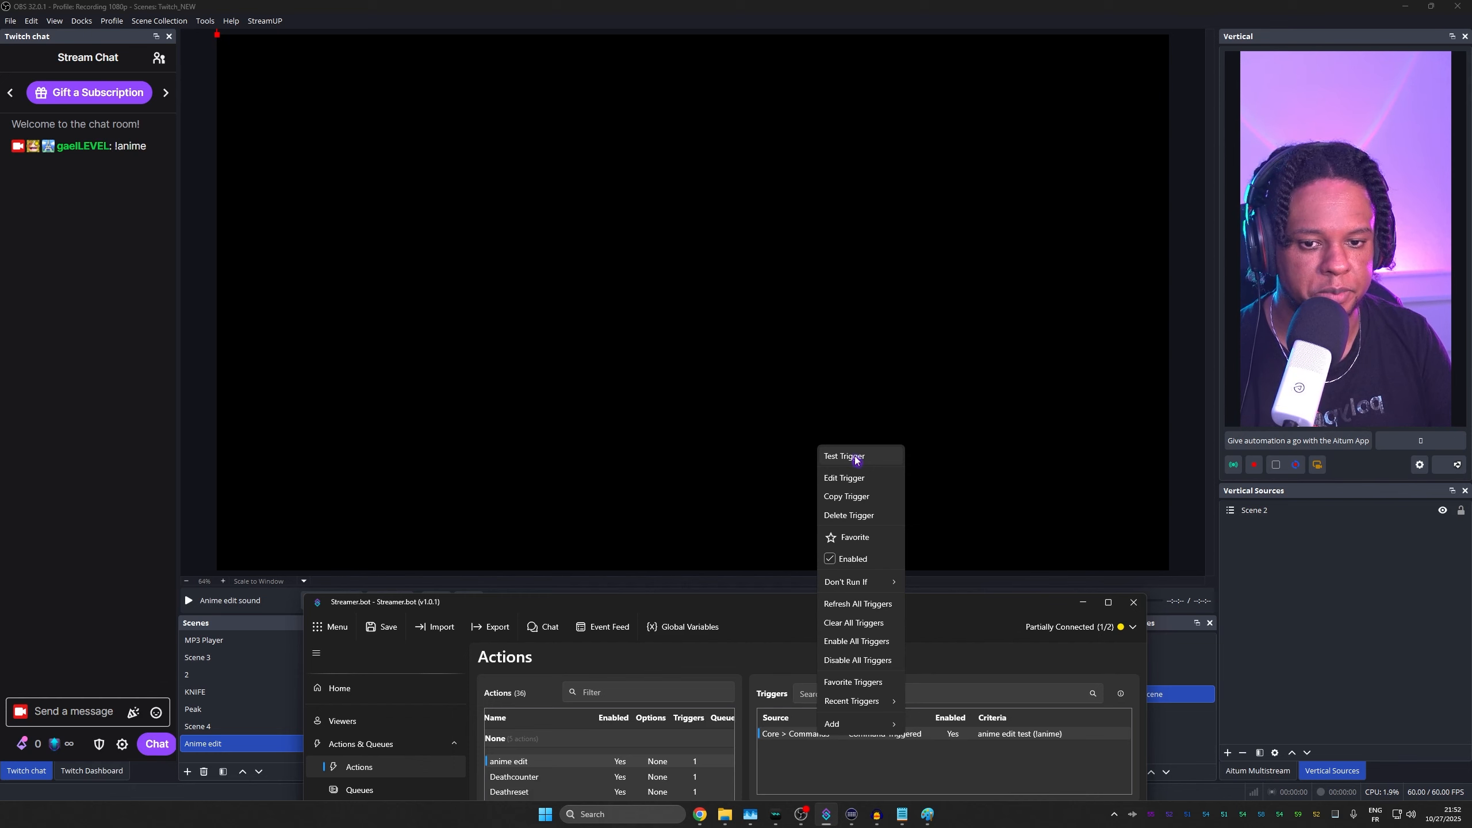
# Test the full anime edit trigger, and show and hide the intro group in OBS to compare the camera view
pyautogui.click(855, 458)
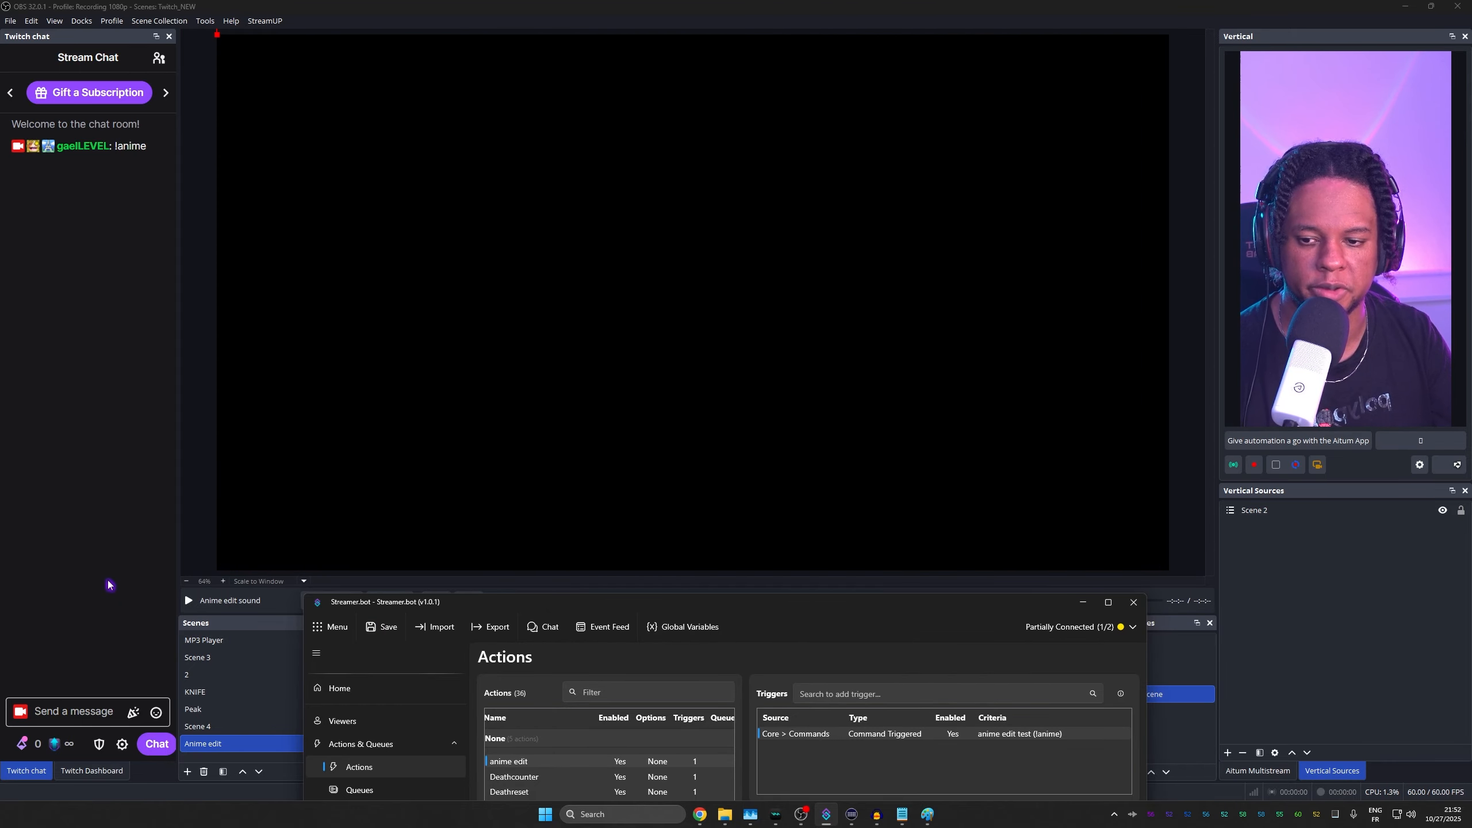
pyautogui.click(107, 585)
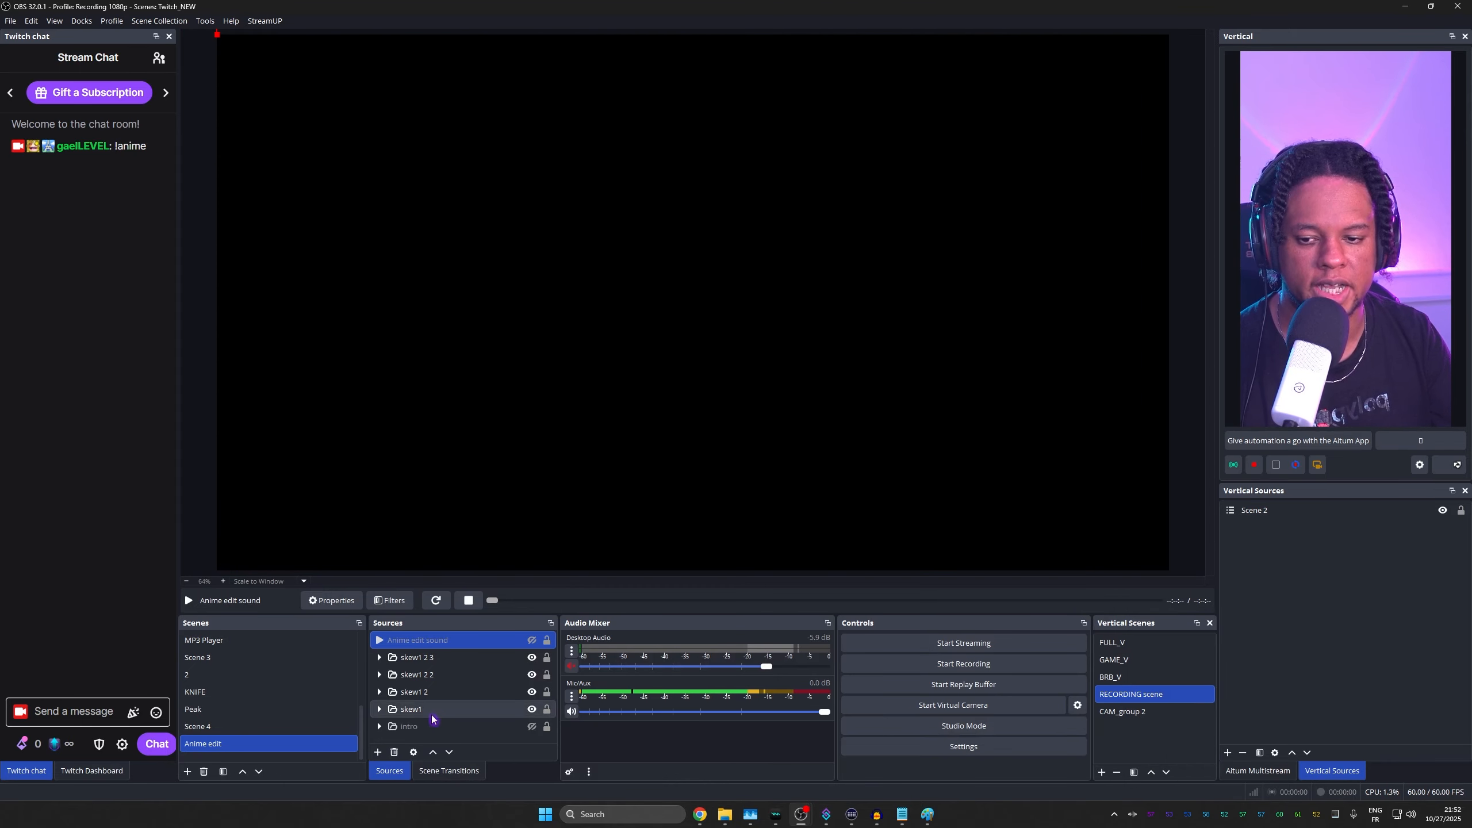
pyautogui.click(532, 726)
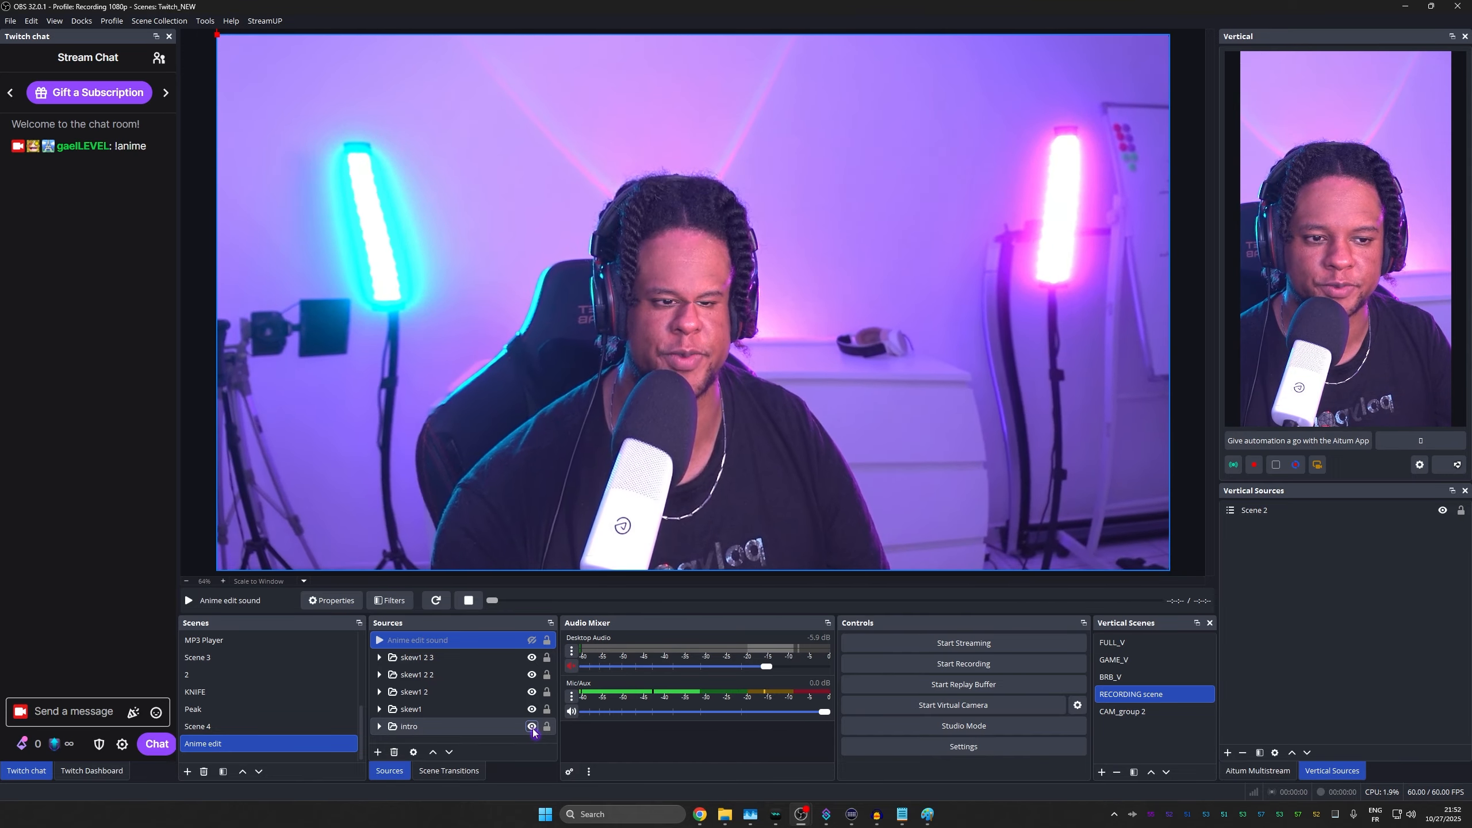
pyautogui.click(532, 727)
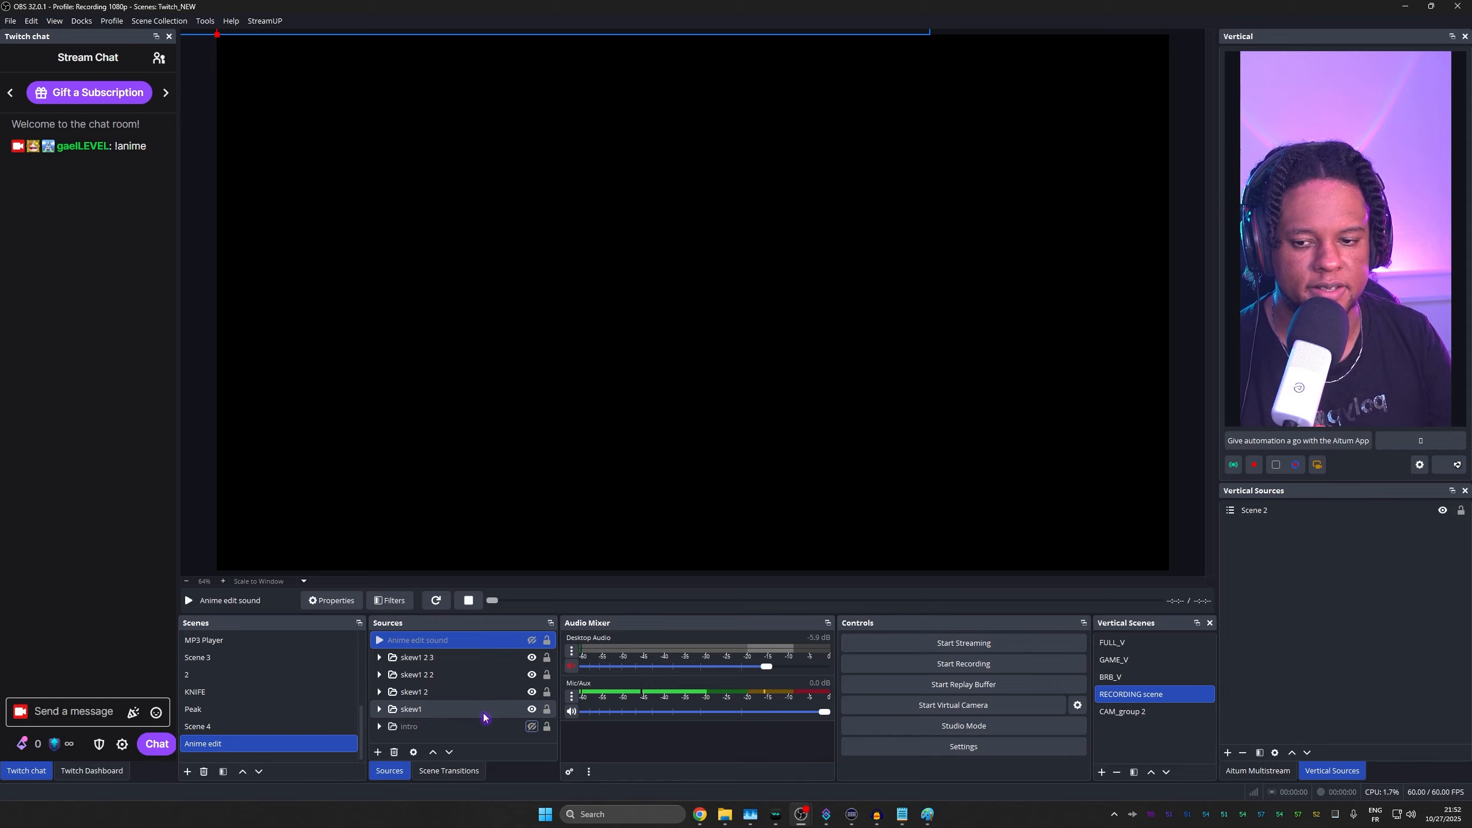
# Add a Source Filter State in Streamer.bot's first fit1 group that sets the skew1 Freeze filter to Visible, right after skew1 fit
pyautogui.click(827, 815)
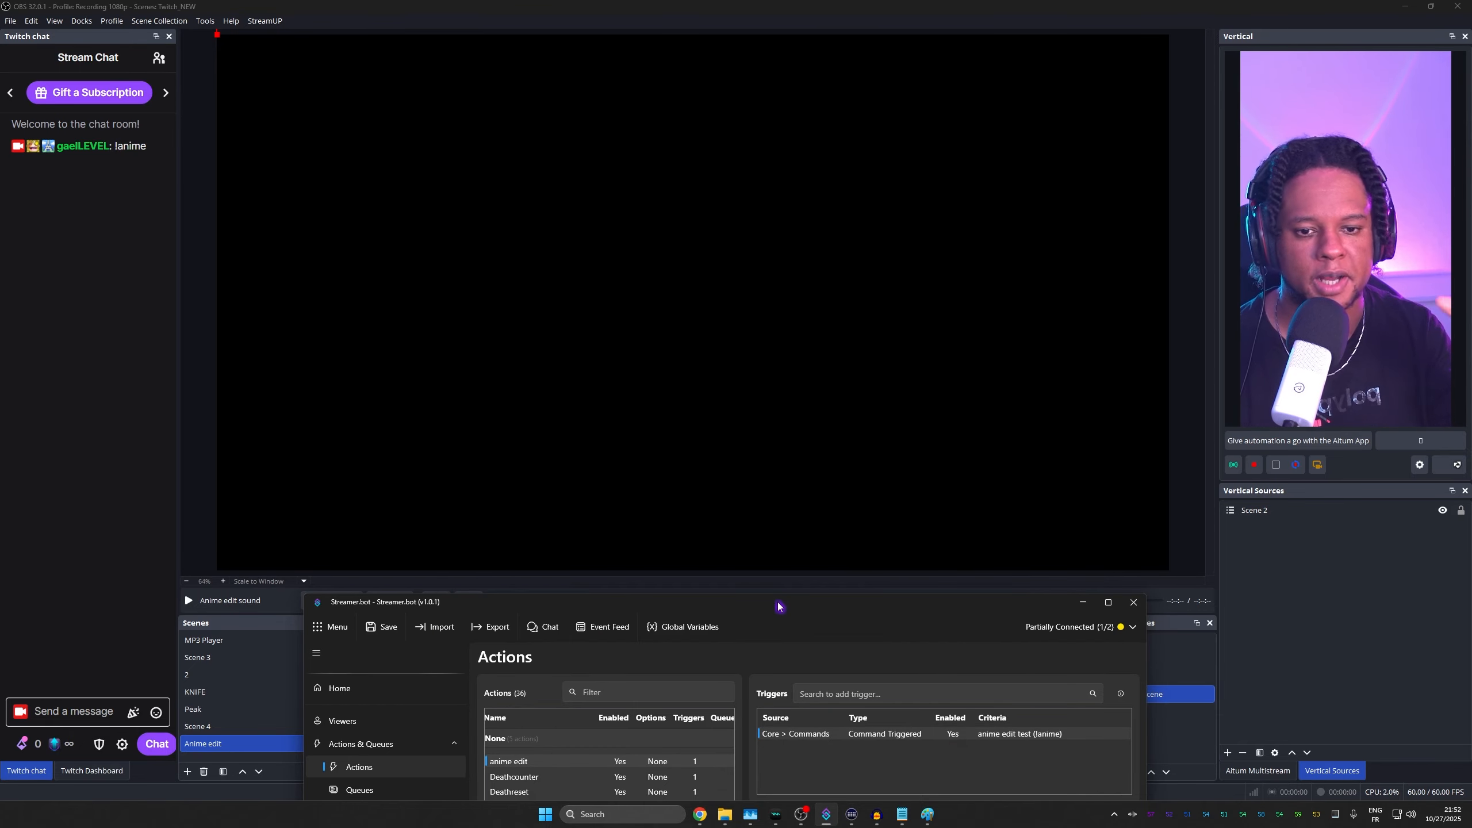
pyautogui.moveTo(779, 606); pyautogui.dragTo(771, 100)
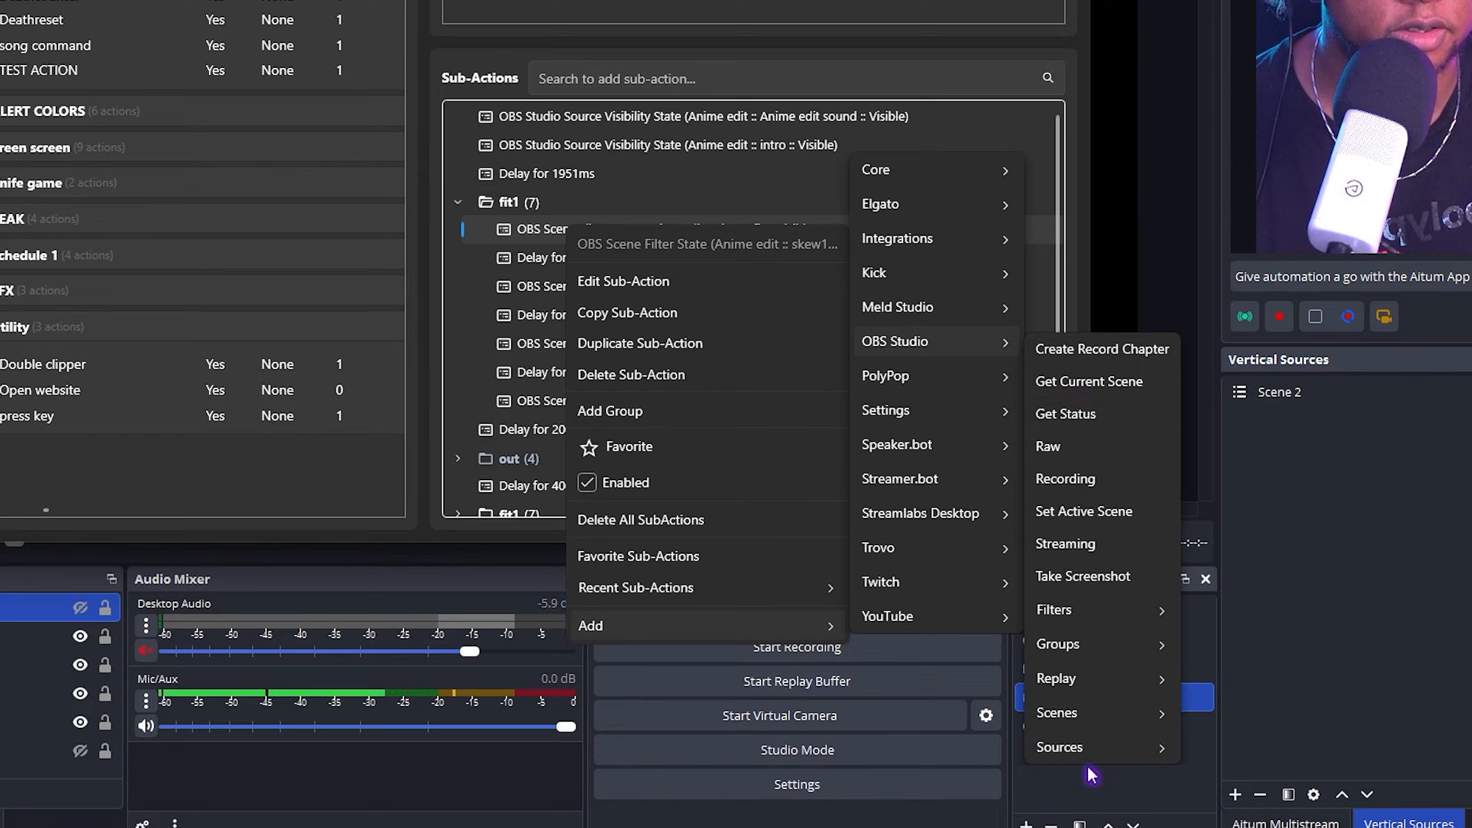
pyautogui.moveTo(1130, 747)
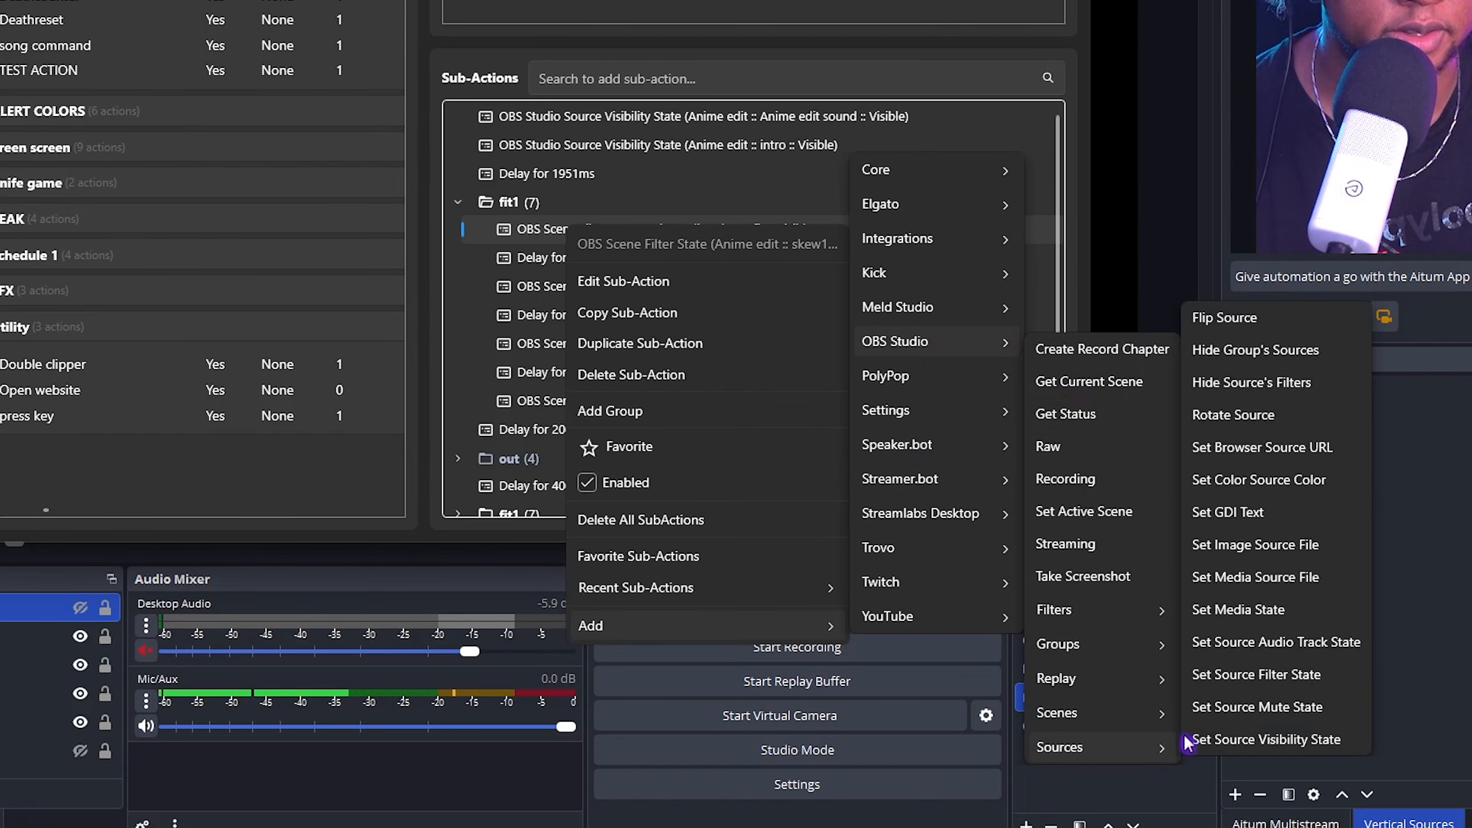
pyautogui.click(1239, 675)
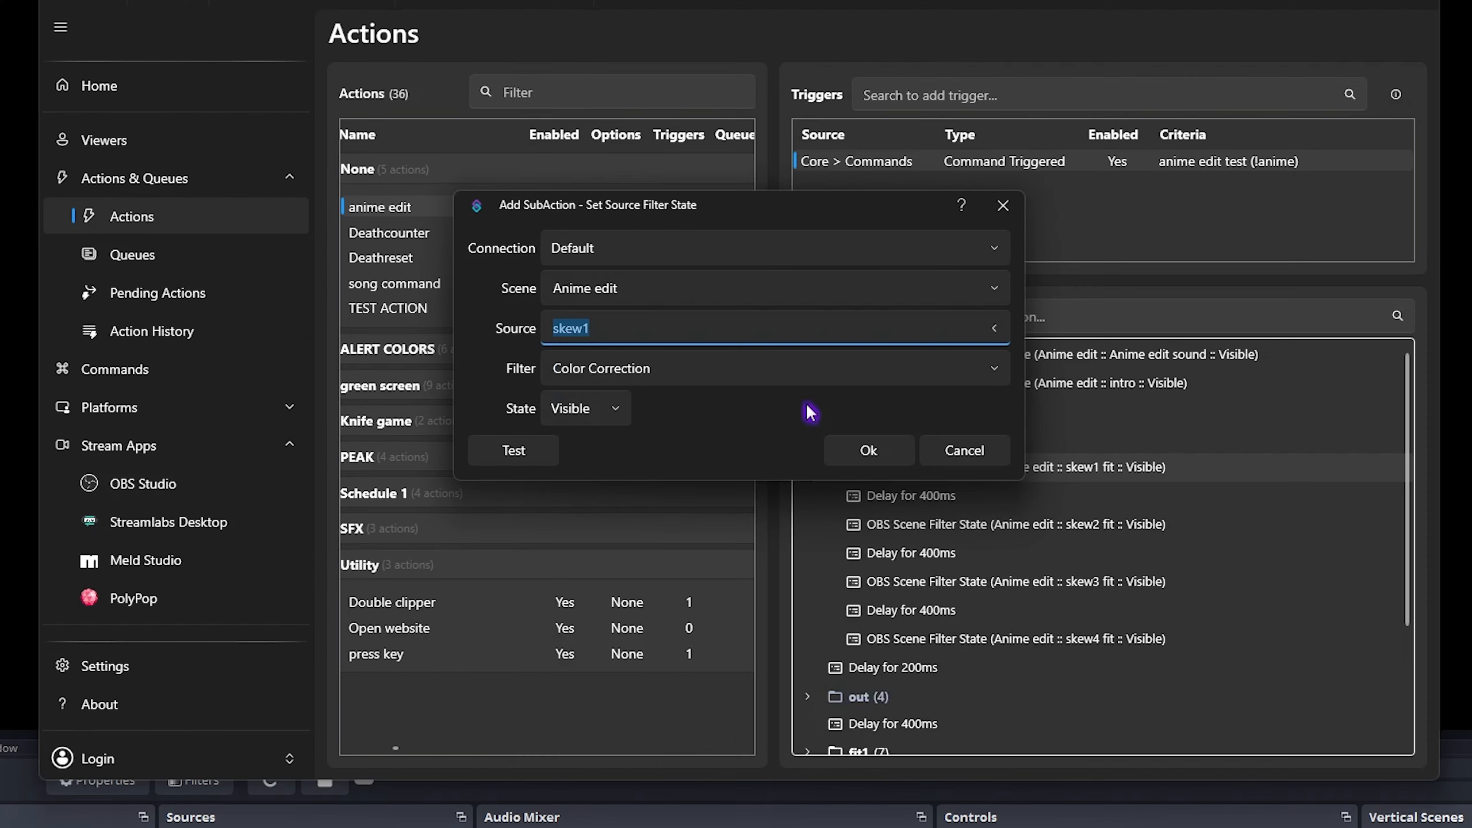
pyautogui.click(995, 374)
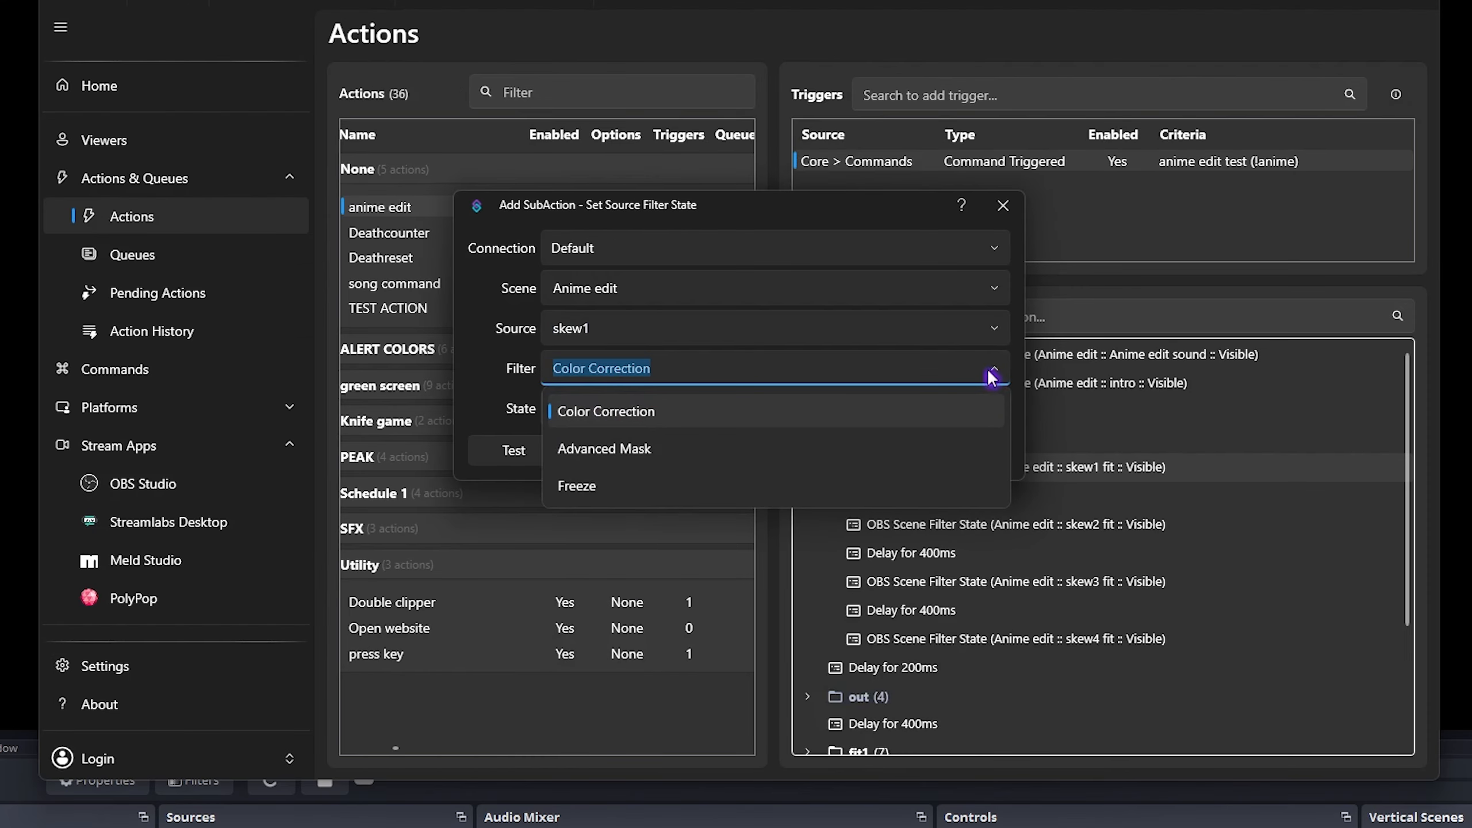
pyautogui.click(580, 486)
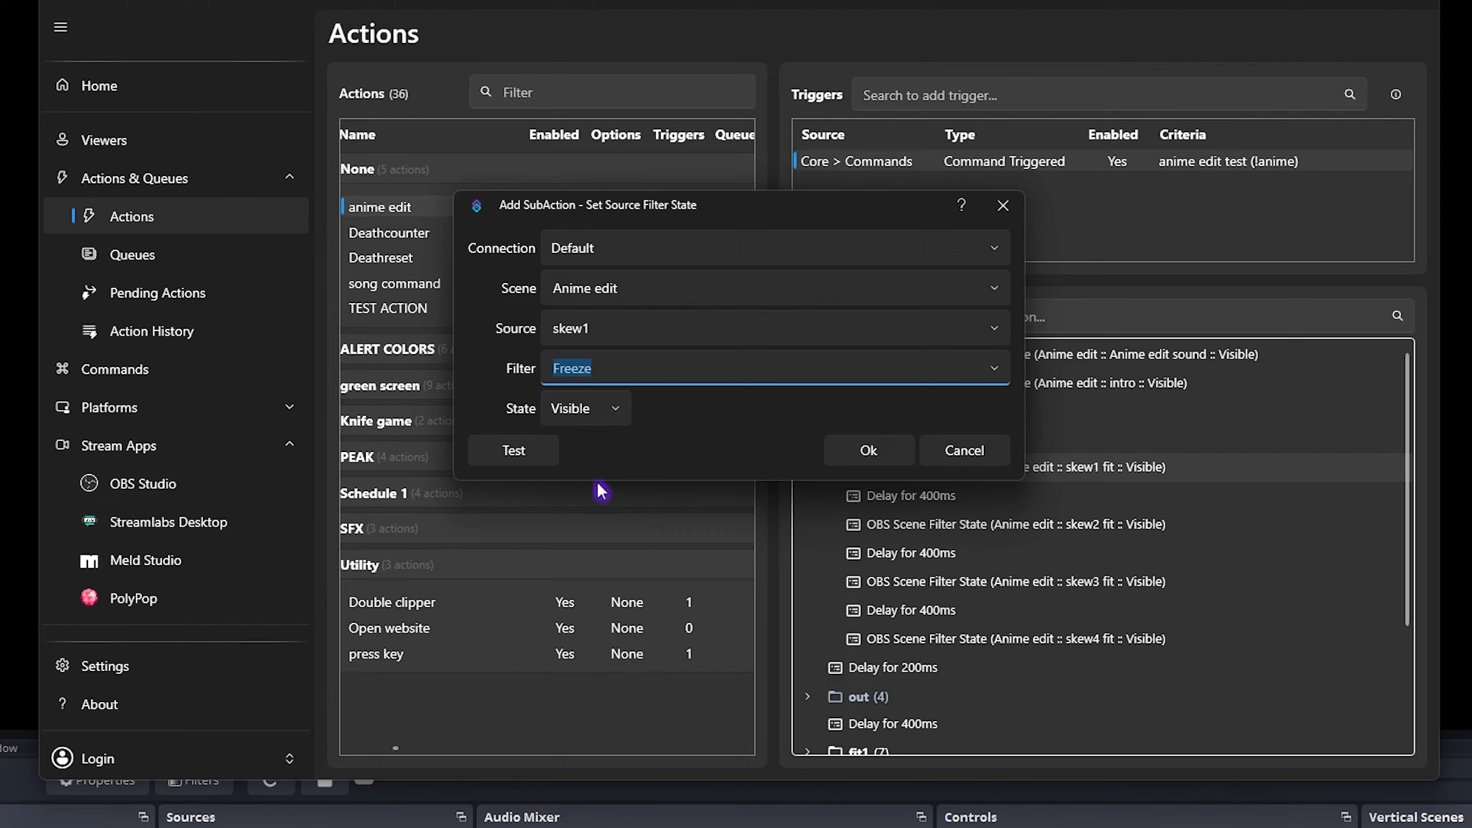
pyautogui.click(868, 452)
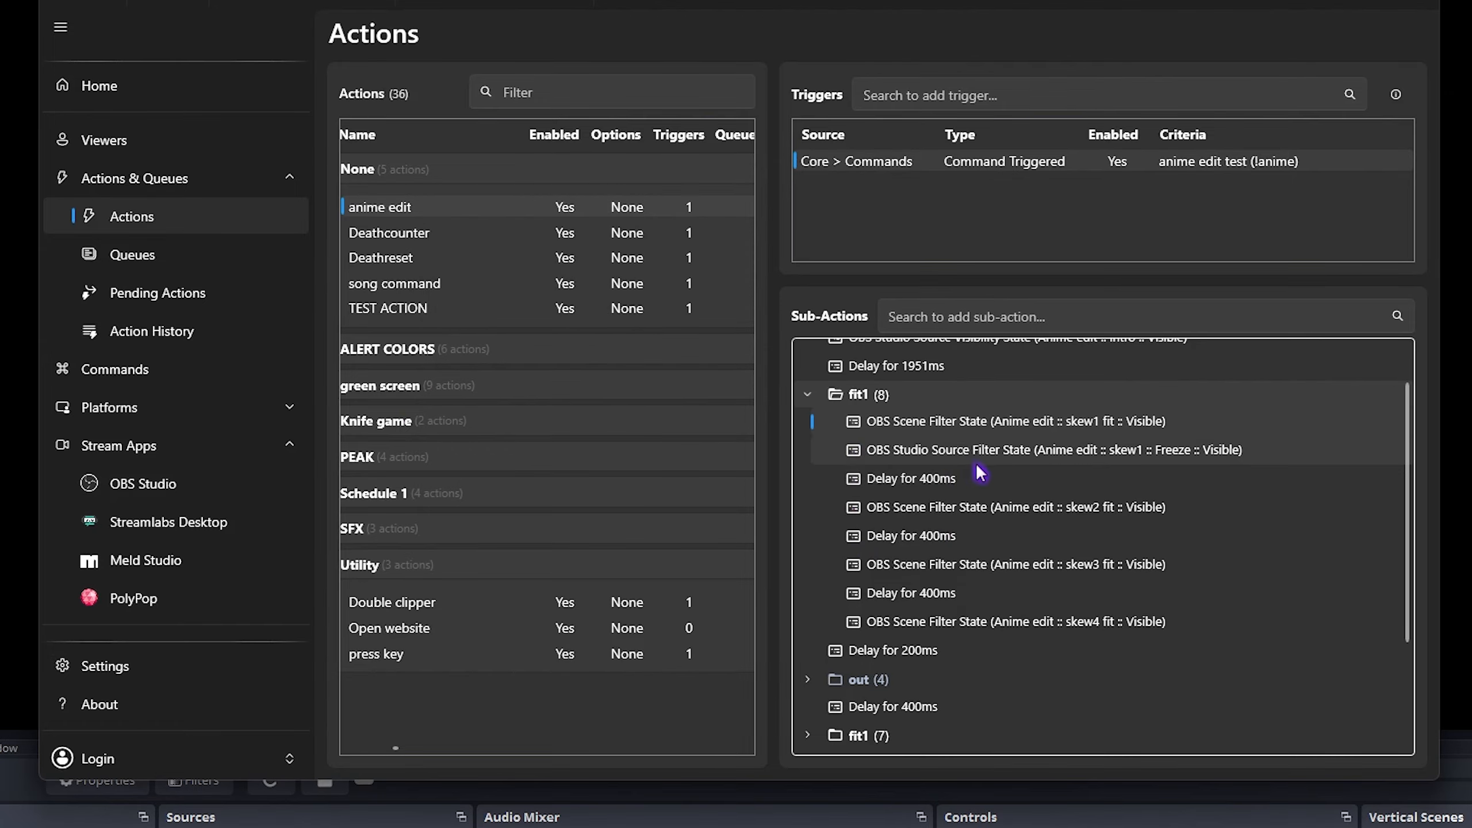
# Copy the skew1 Freeze sub-action to after the first 400 ms delay in fit1 and set its source to skew1 2
pyautogui.click(992, 451)
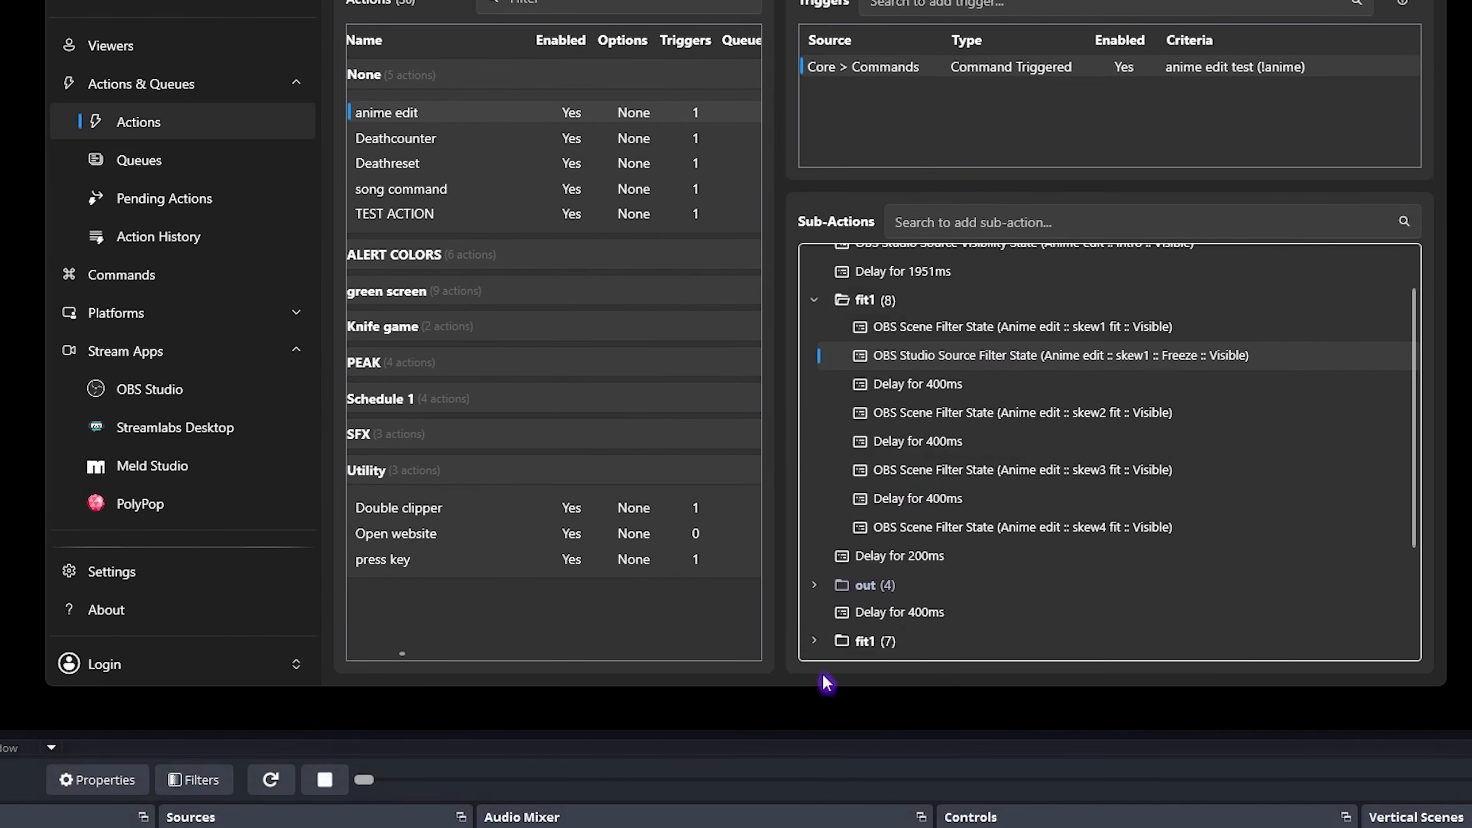
pyautogui.moveTo(824, 682); pyautogui.dragTo(832, 826)
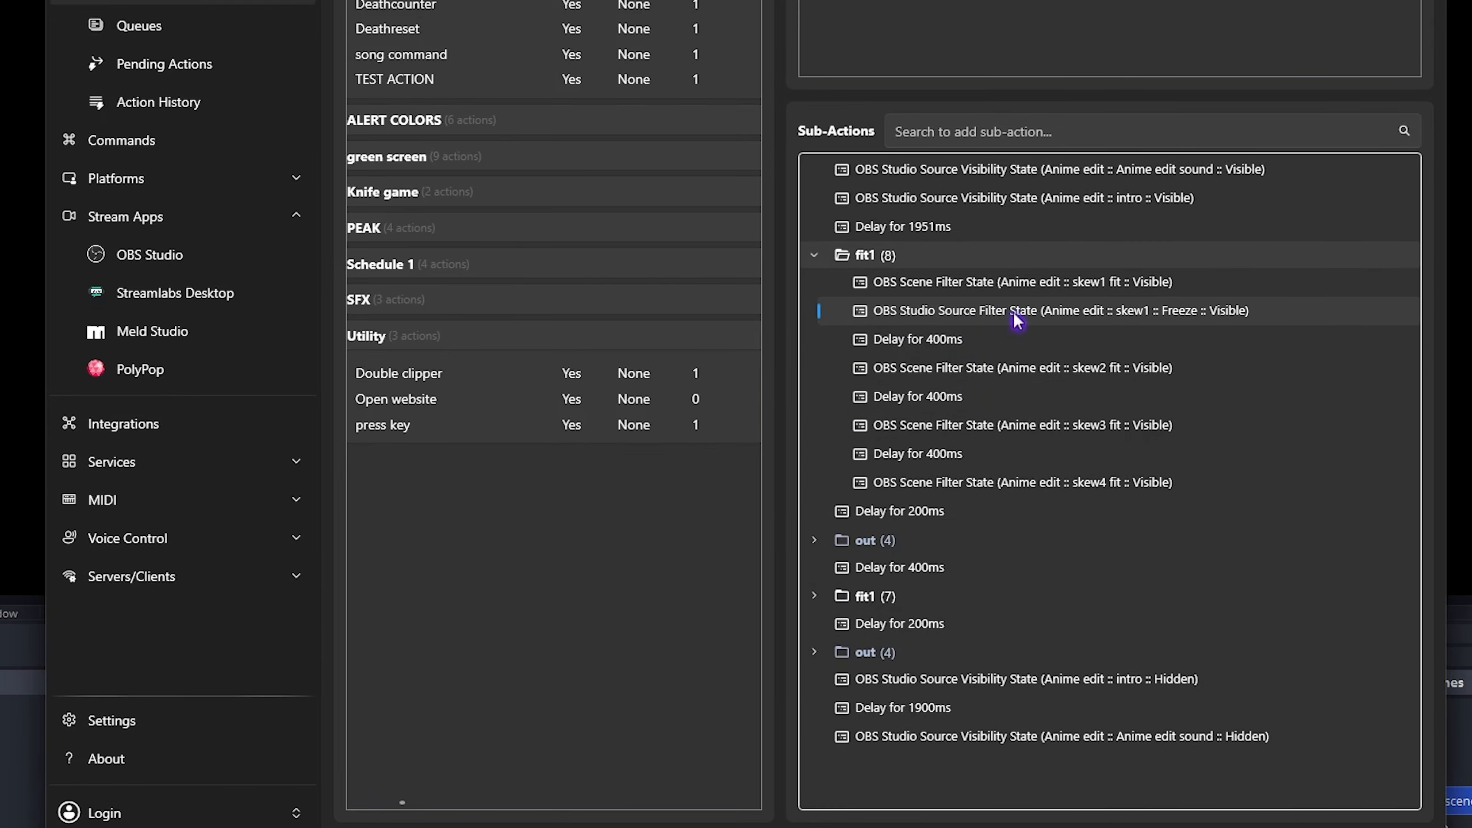
pyautogui.hotkey('ctrl', 'c')
pyautogui.hotkey('ctrl', 'v')
pyautogui.moveTo(927, 511); pyautogui.dragTo(927, 361)
pyautogui.doubleClick(927, 365)
pyautogui.click(922, 241)
pyautogui.click(918, 363)
pyautogui.click(887, 368)
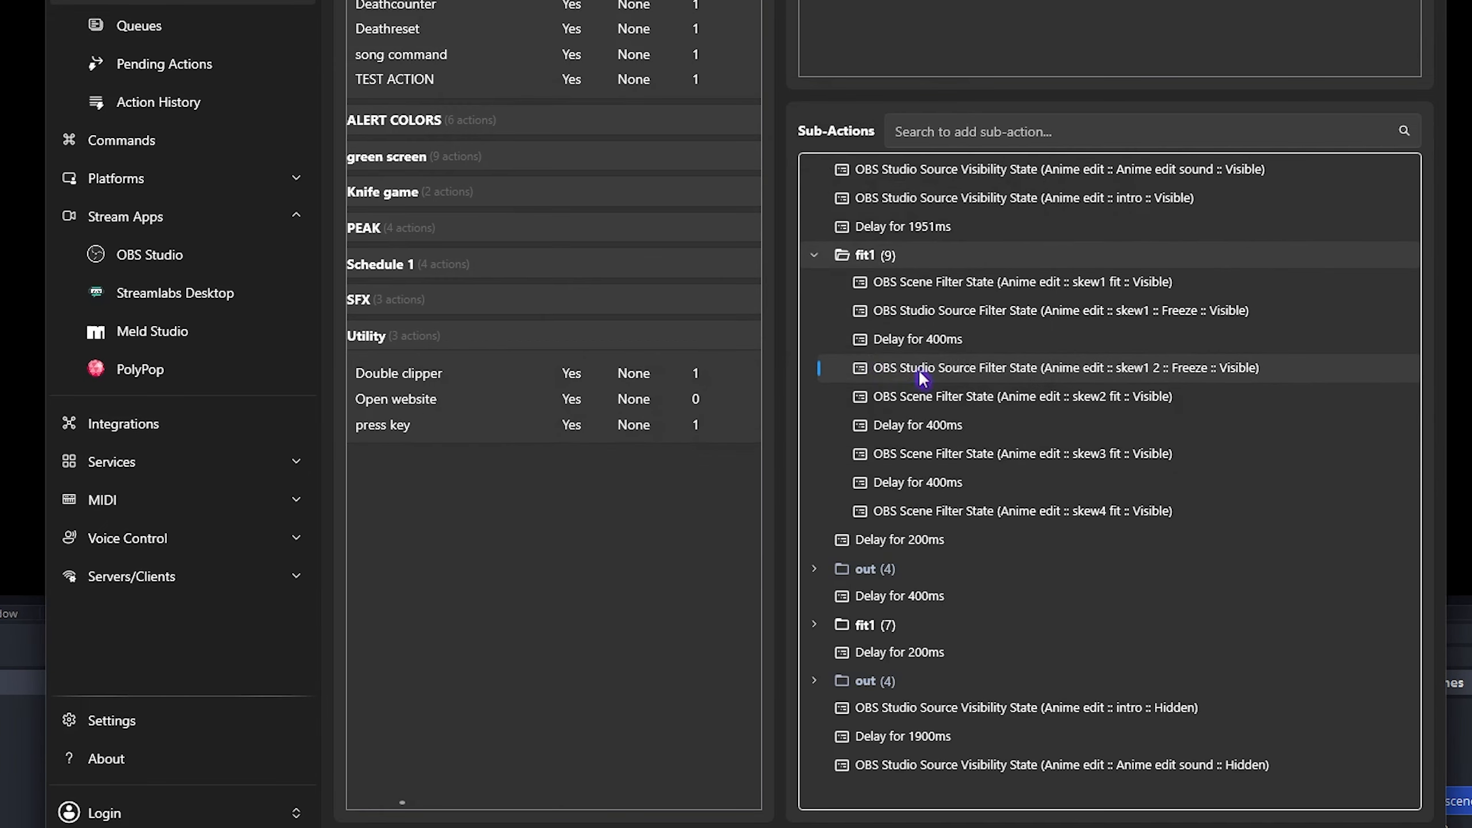
# Copy the skew1 2 Freeze sub-action to just before skew3 fit and set its source to skew1 2 2
pyautogui.hotkey('ctrl', 'c')
pyautogui.hotkey('ctrl', 'v')
pyautogui.moveTo(977, 539); pyautogui.dragTo(976, 452)
pyautogui.doubleClick(975, 452)
pyautogui.click(999, 244)
pyautogui.click(865, 395)
pyautogui.click(870, 281)
pyautogui.click(870, 361)
pyautogui.click(875, 363)
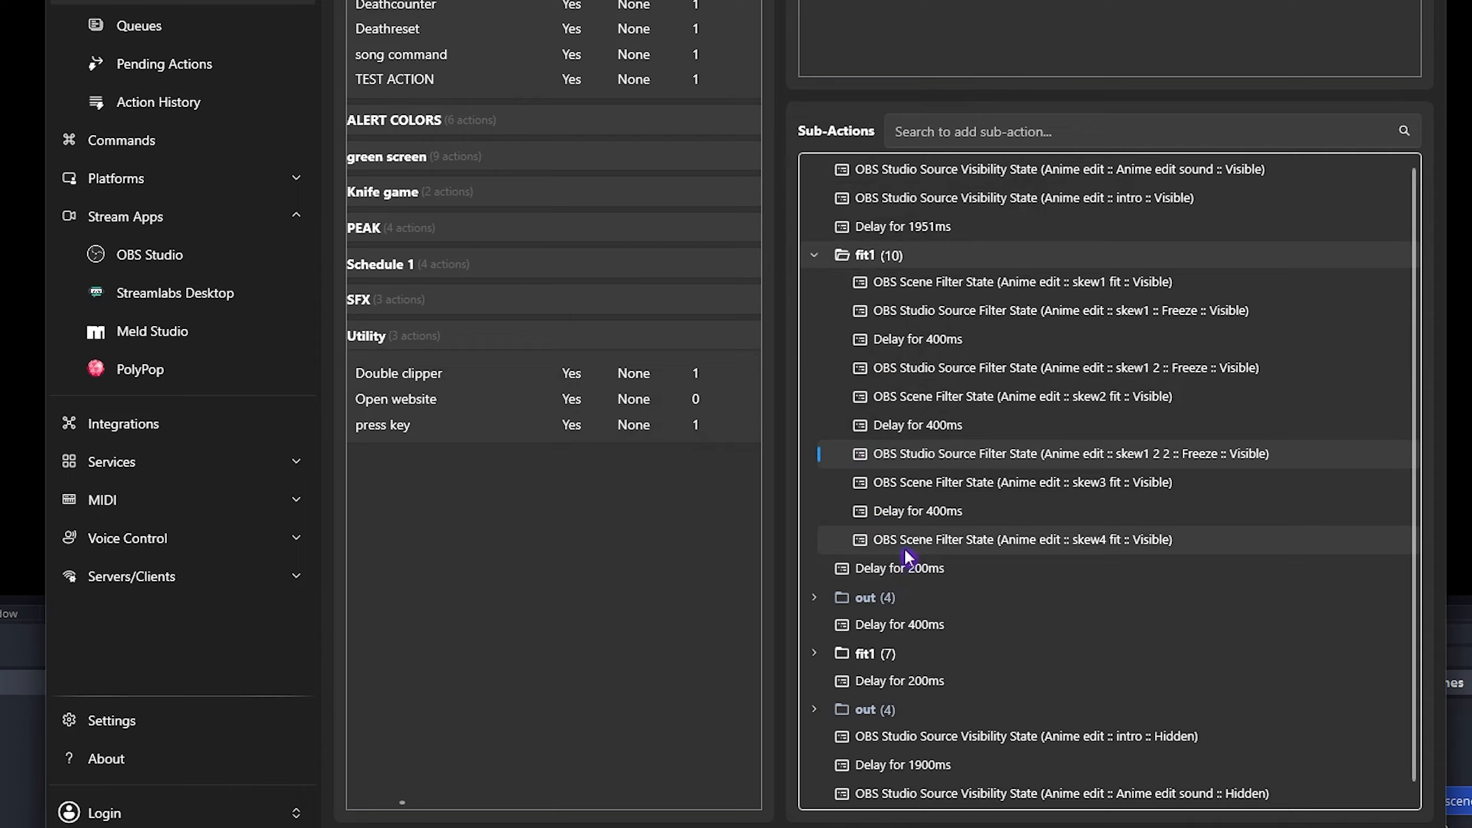
# Copy the skew1 2 2 Freeze sub-action to just before skew4 fit and set its source to skew1 2 3
pyautogui.hotkey('ctrl', 'c')
pyautogui.hotkey('ctrl', 'v')
pyautogui.moveTo(980, 571); pyautogui.dragTo(979, 538)
pyautogui.doubleClick(980, 540)
pyautogui.click(922, 241)
pyautogui.click(836, 433)
pyautogui.click(864, 281)
pyautogui.click(864, 361)
pyautogui.click(864, 364)
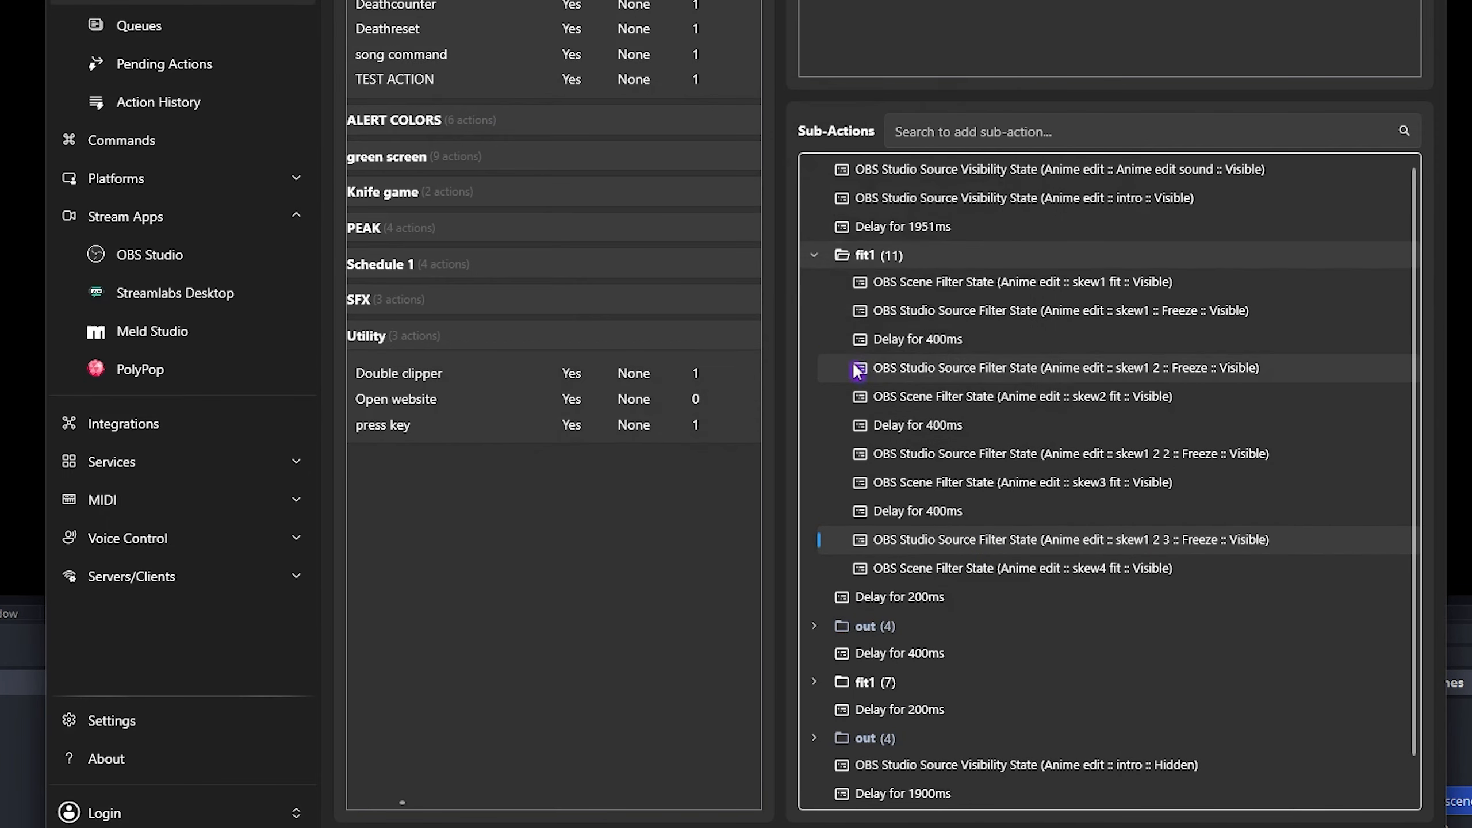
# Replace the second fit1 group with a copy of the 11-item first fit1 group, placed right after the 400 ms delay
pyautogui.scroll(-1, 846, 348)
pyautogui.click(814, 216)
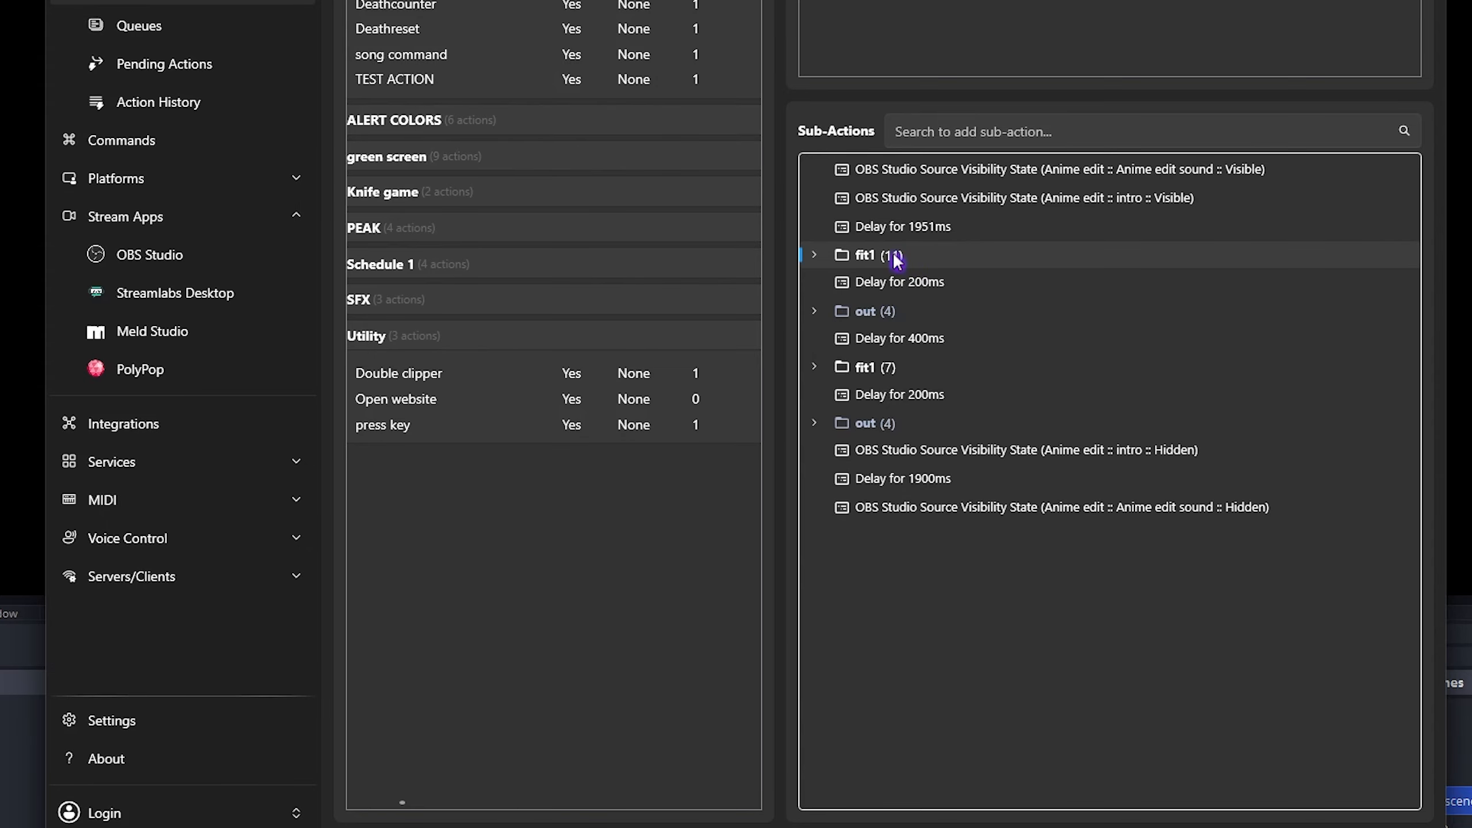
pyautogui.click(887, 370)
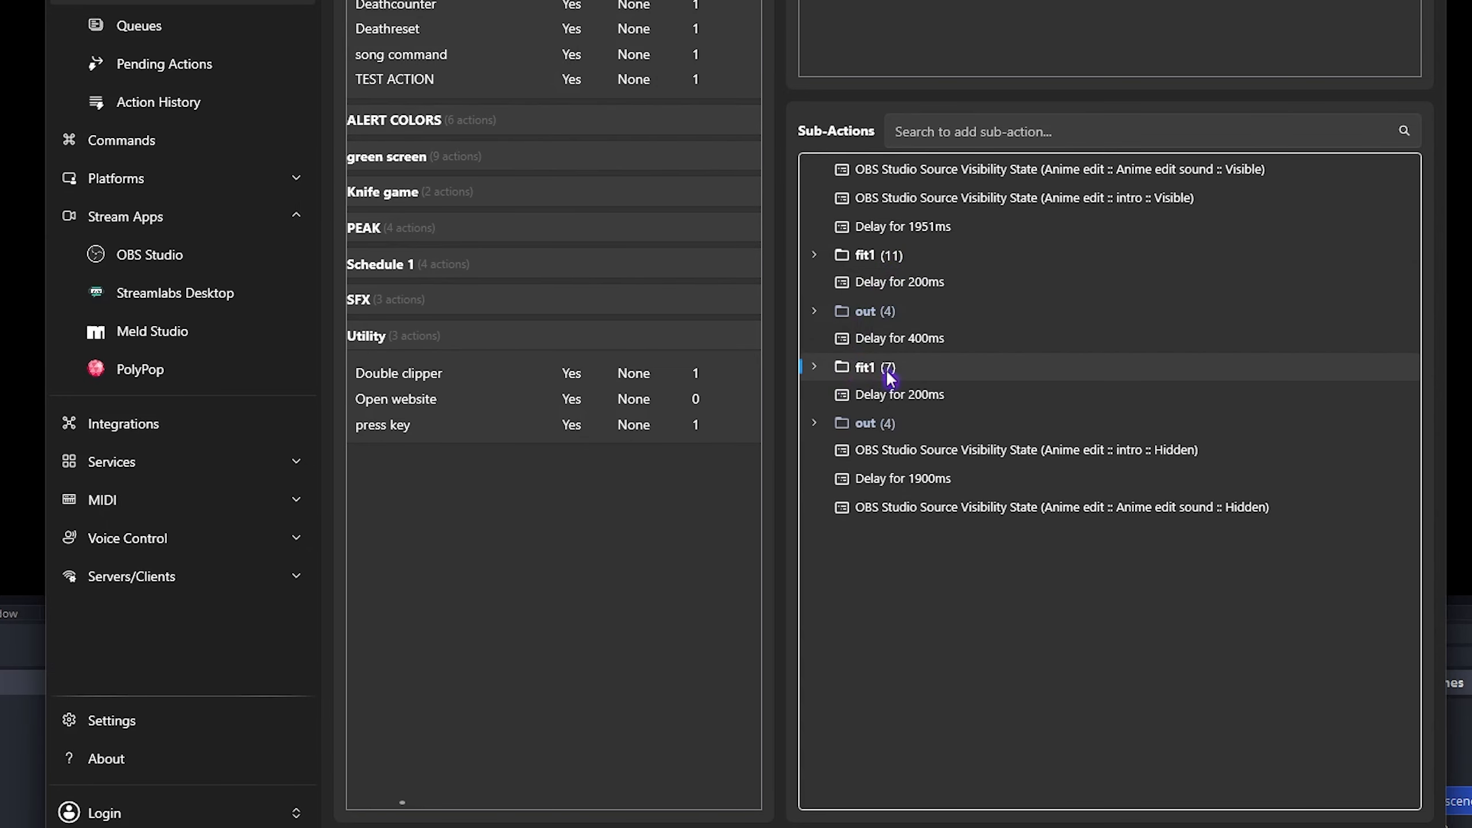
pyautogui.rightClick(863, 259)
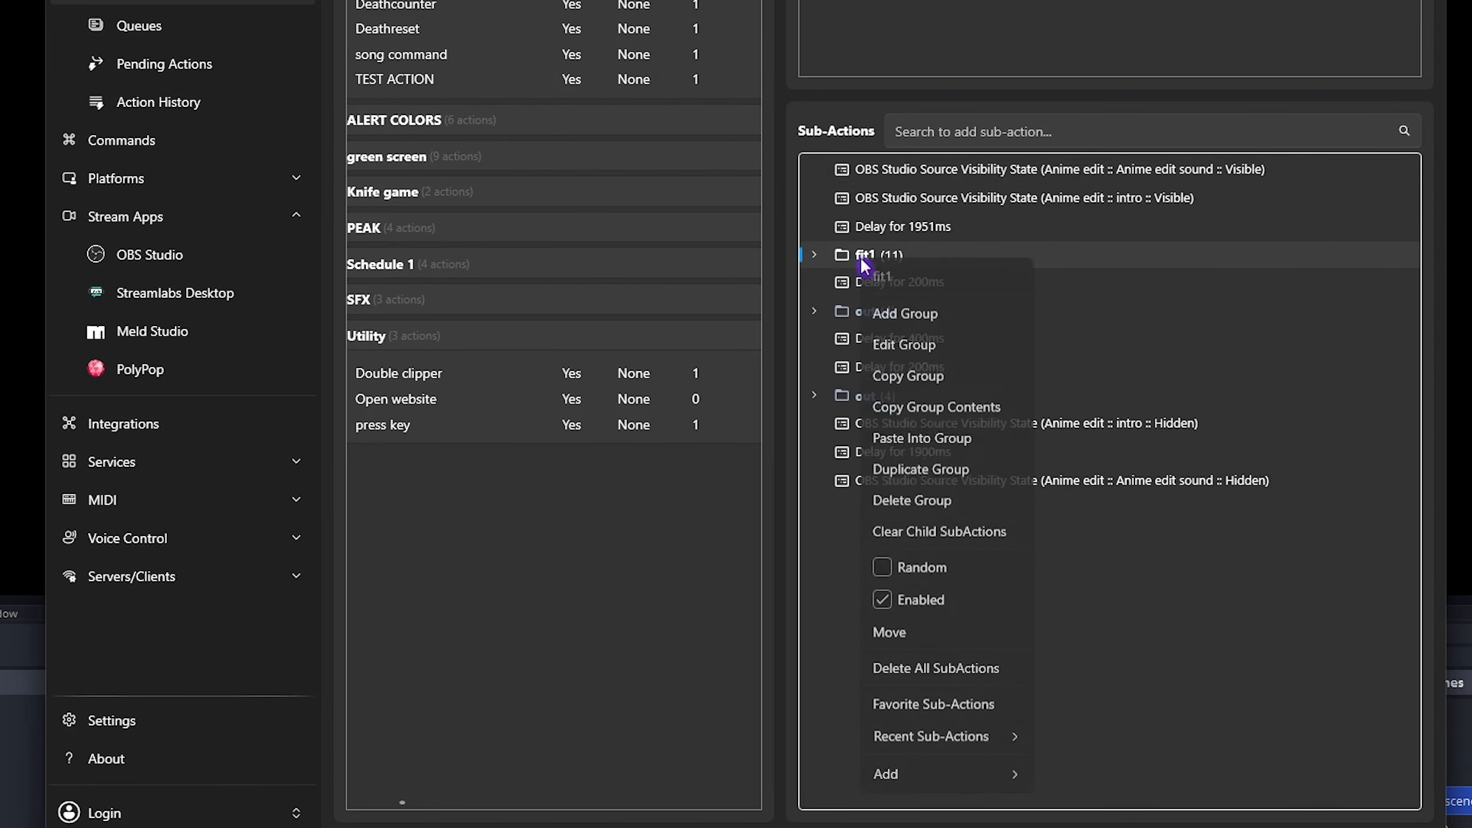
pyautogui.click(902, 377)
pyautogui.hotkey('ctrl', 'v')
pyautogui.moveTo(877, 508); pyautogui.dragTo(880, 350)
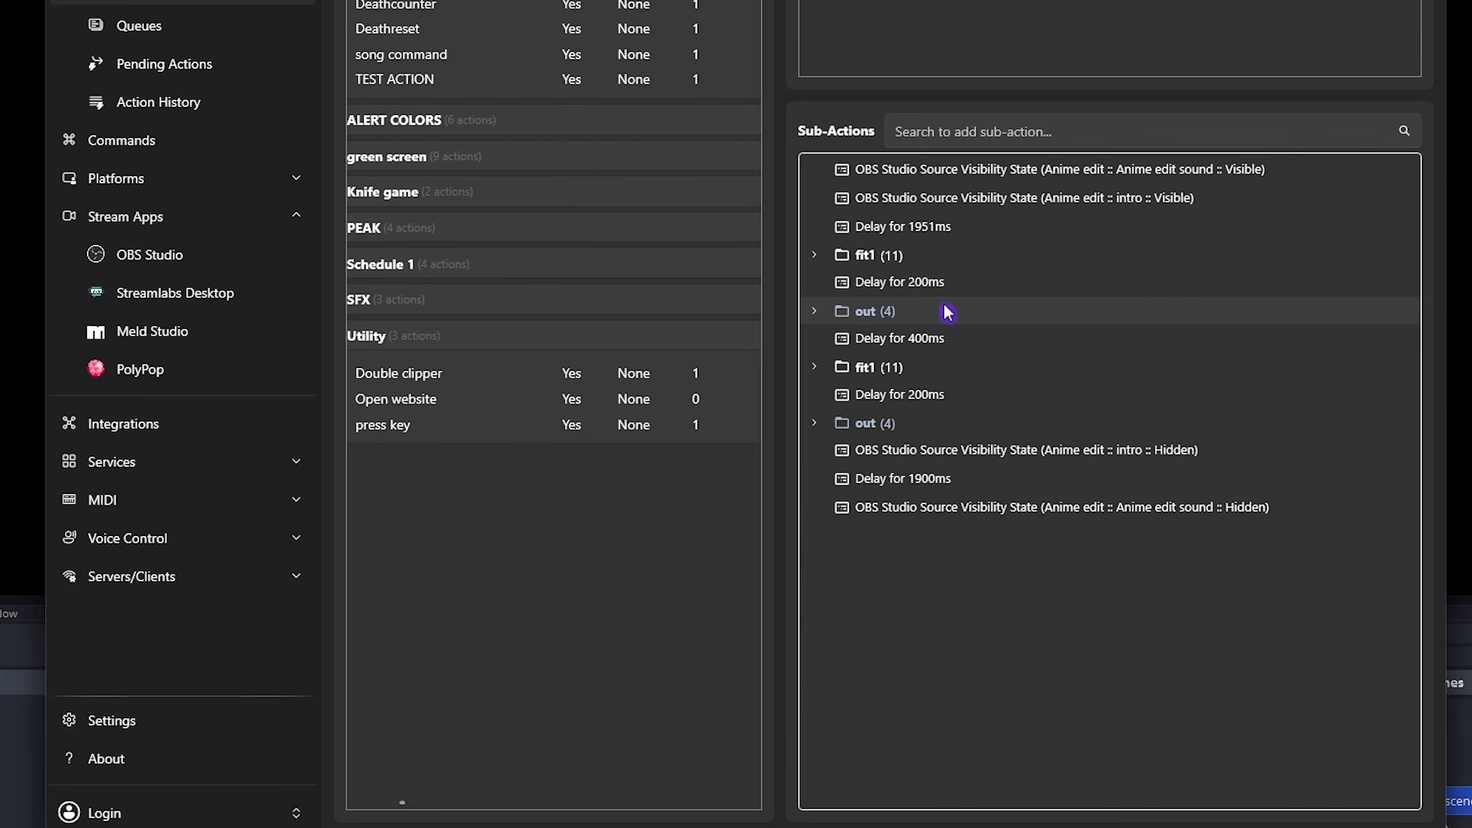
# Start adding an OBS Studio sub-action inside the first out group, next to skew1 out
pyautogui.click(813, 317)
pyautogui.rightClick(947, 346)
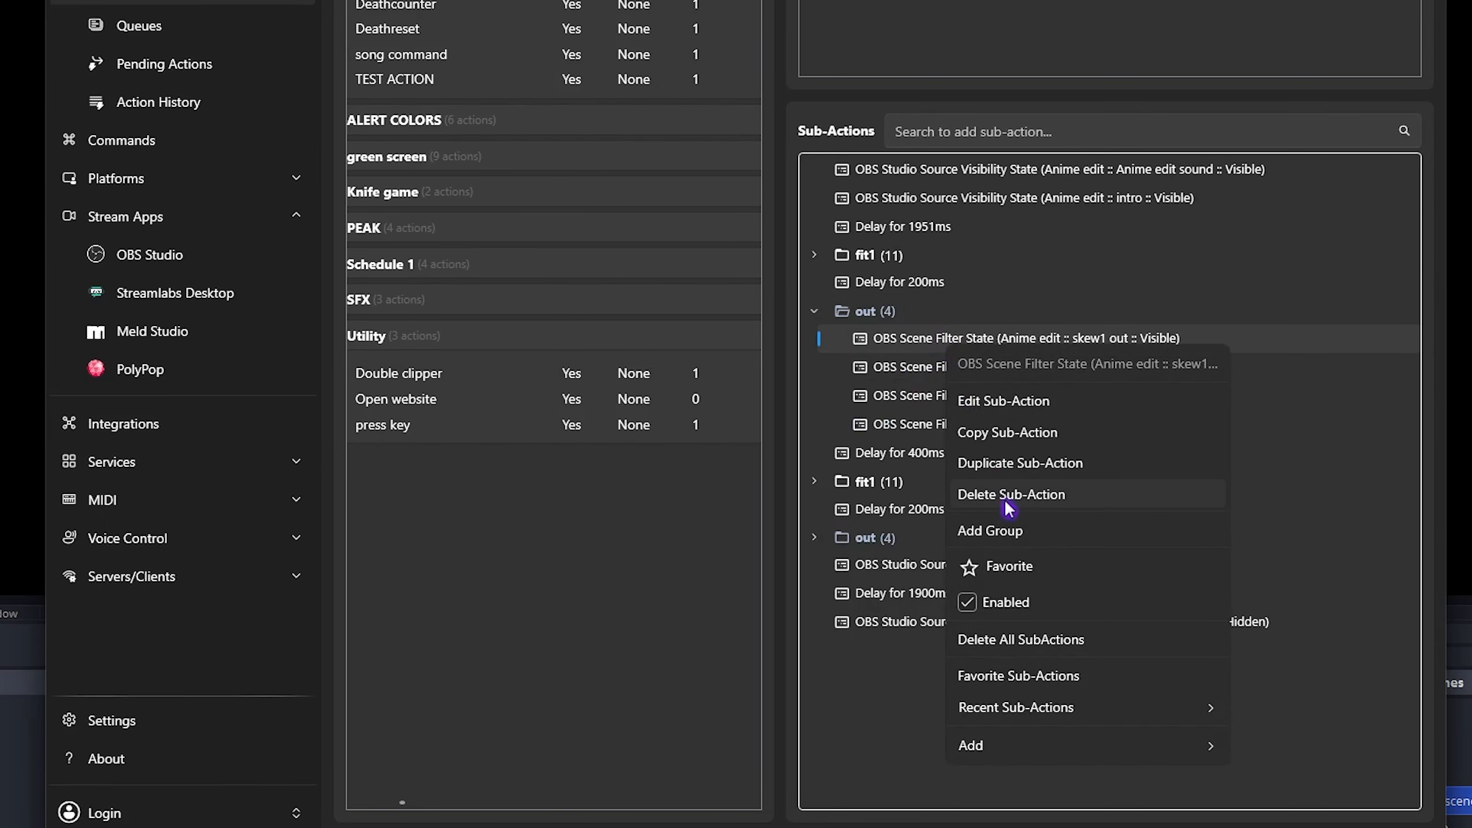
pyautogui.moveTo(1087, 746)
pyautogui.moveTo(1316, 461)
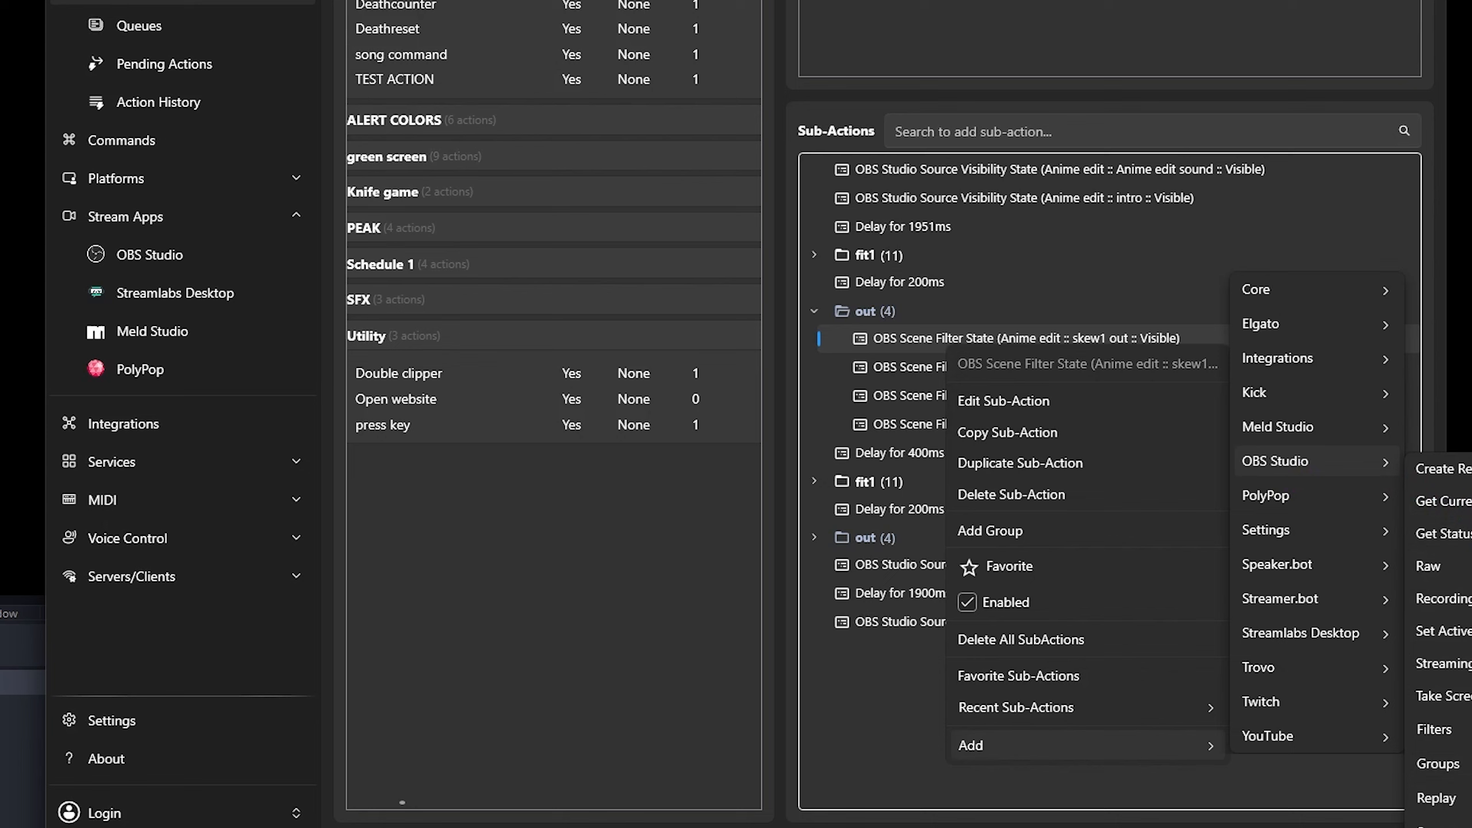
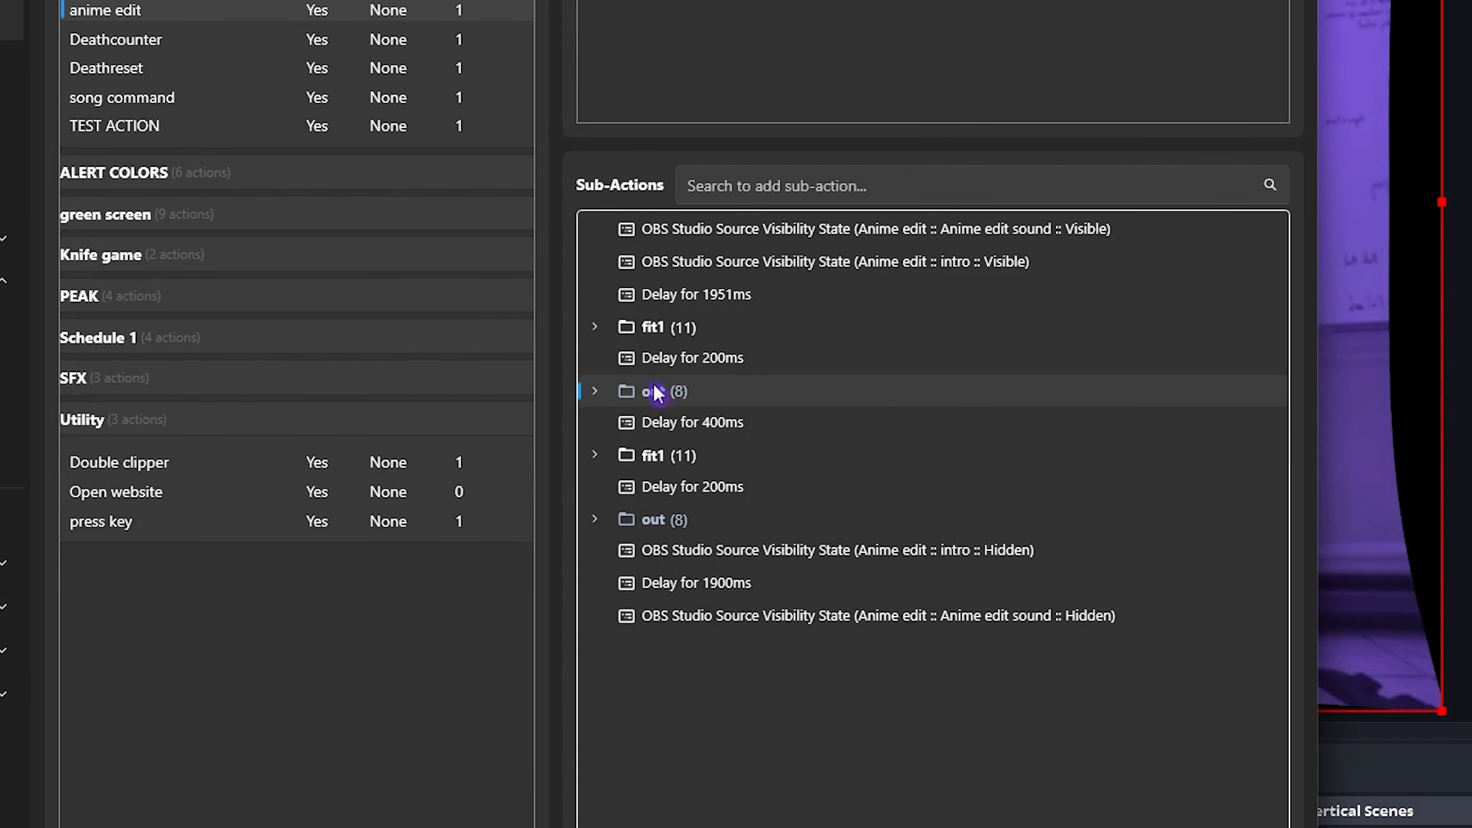
# Add a Source Filter State after the first 200 ms delay that sets the intro source's Freeze filter to Visible in Anime edit
pyautogui.rightClick(666, 359)
pyautogui.moveTo(812, 818)
pyautogui.moveTo(992, 783)
pyautogui.moveTo(1029, 504)
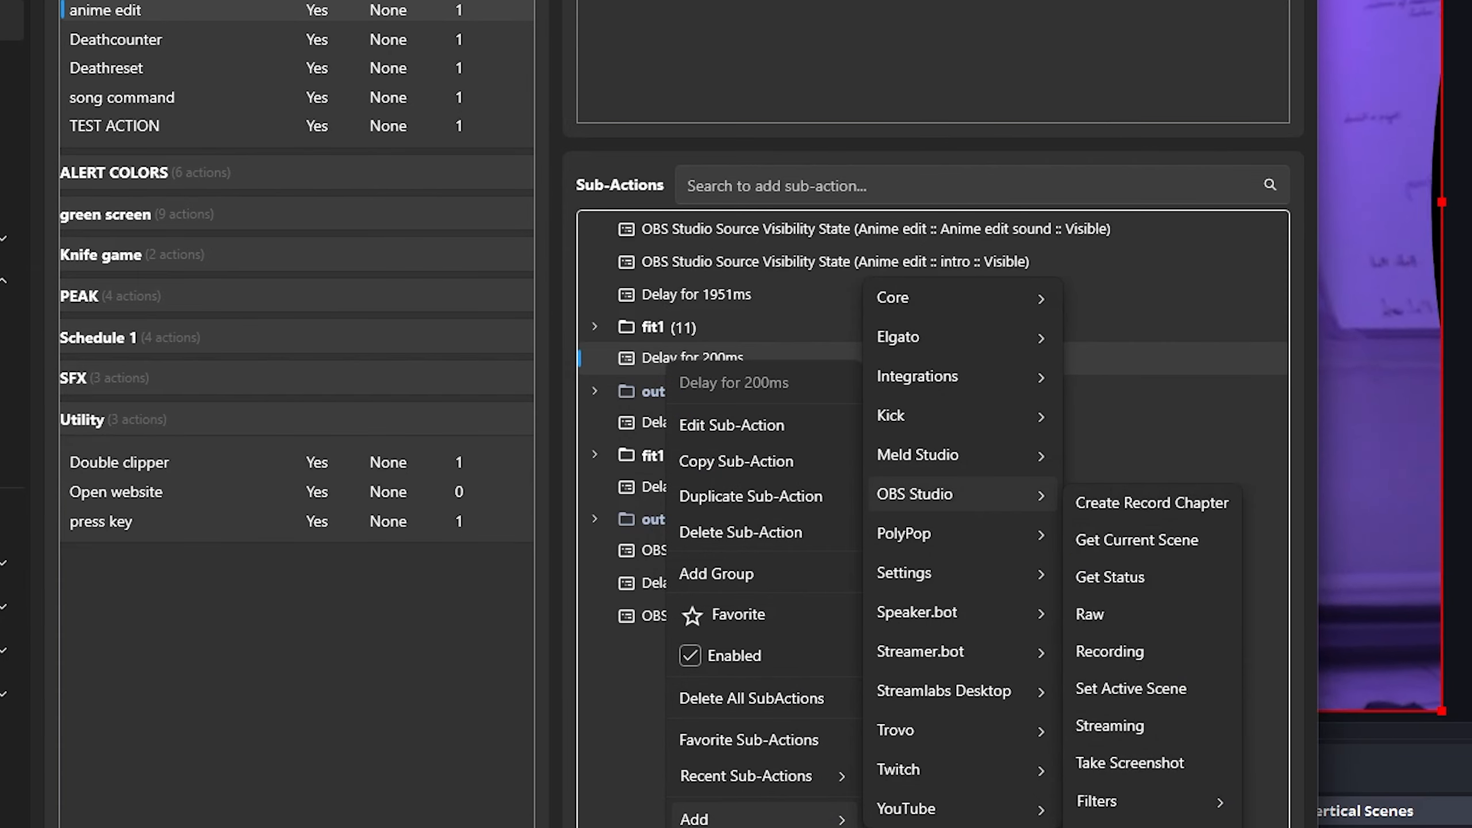
pyautogui.moveTo(1151, 827)
pyautogui.click(1307, 827)
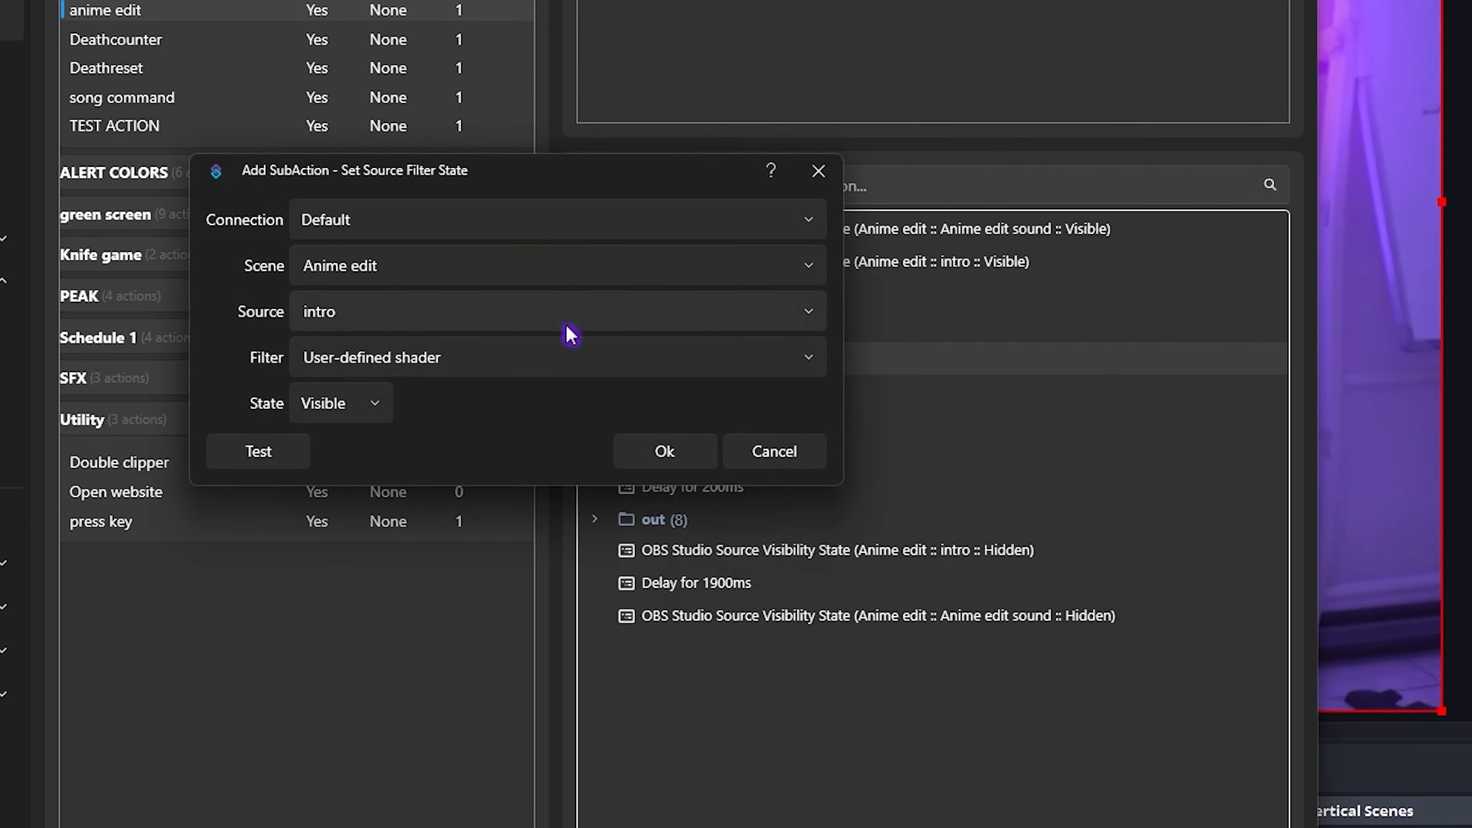
pyautogui.click(804, 365)
pyautogui.click(421, 434)
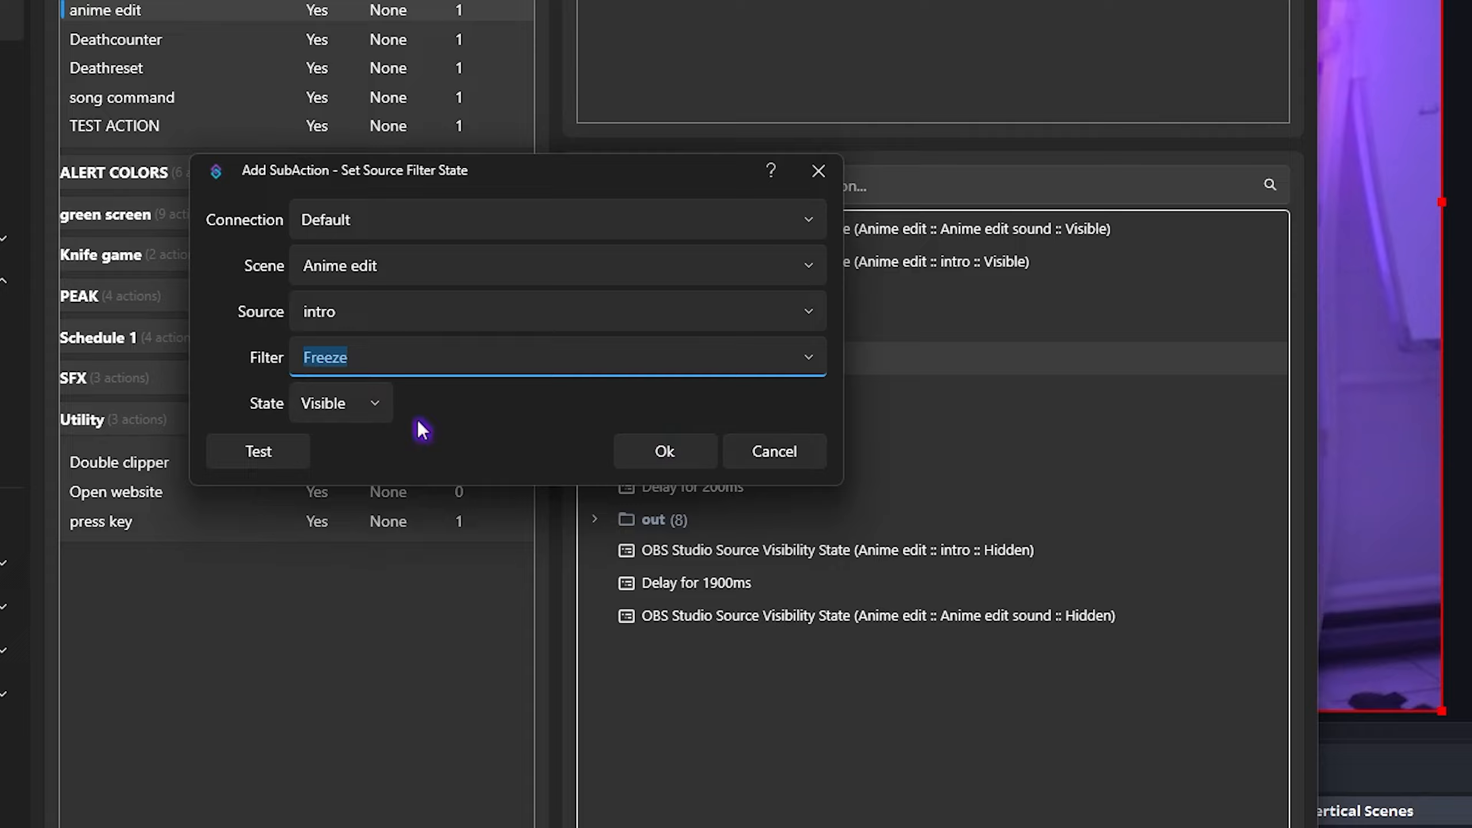
pyautogui.click(664, 459)
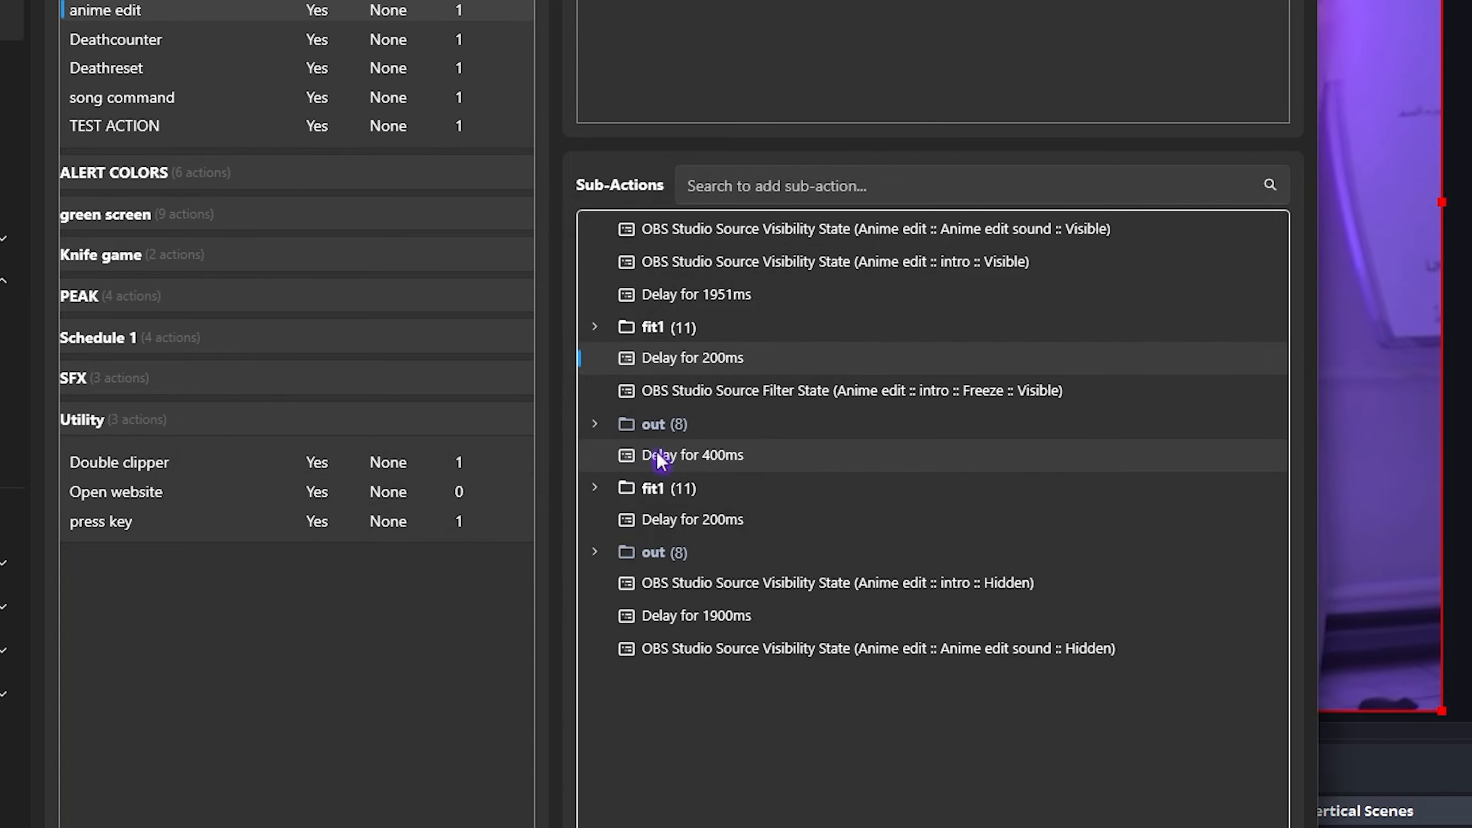
# Duplicate the intro Freeze sub-action, place the copy just before the second out group and set its state to Hidden
pyautogui.rightClick(743, 395)
pyautogui.click(773, 532)
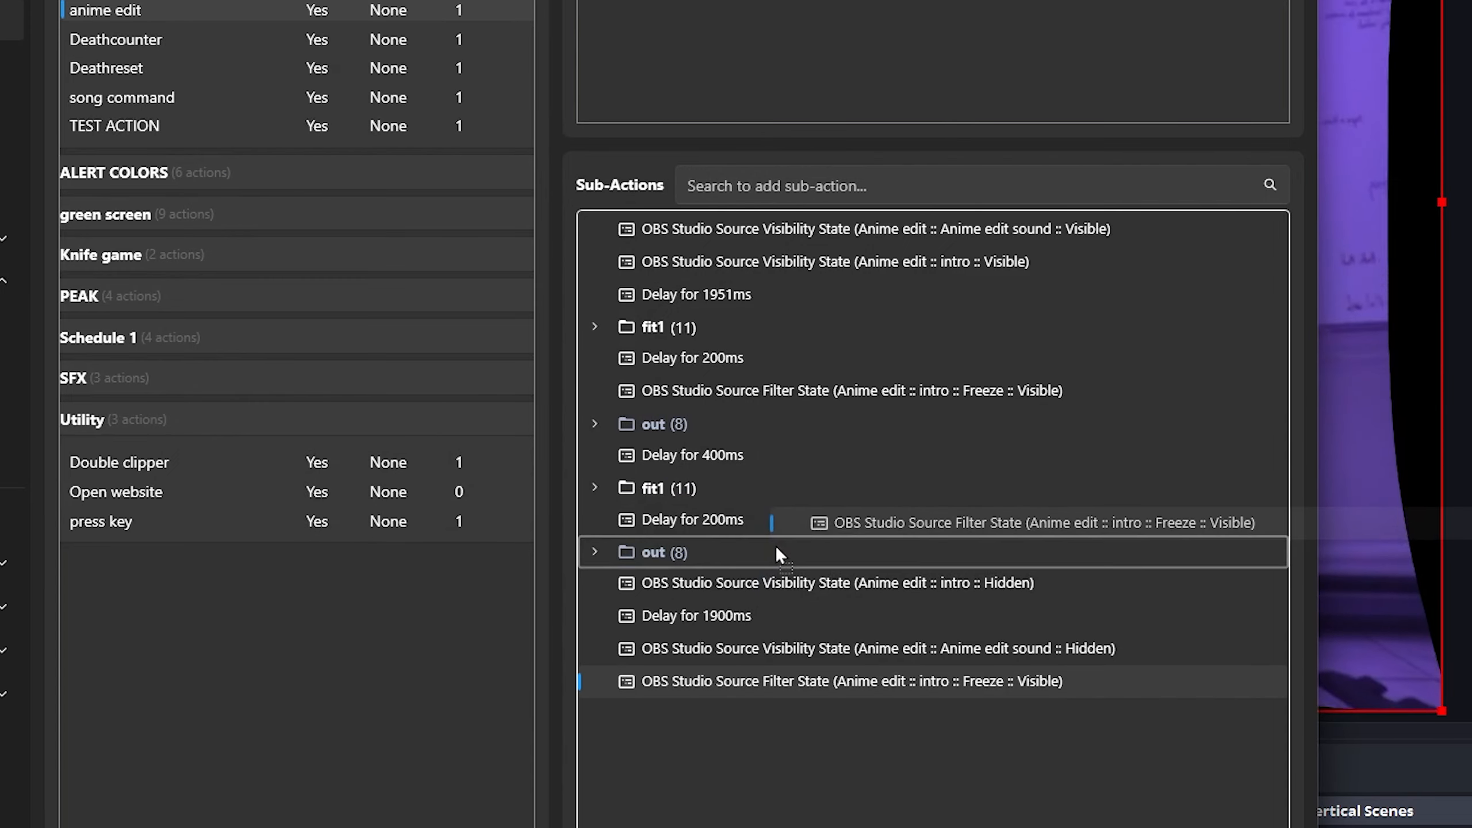
pyautogui.moveTo(775, 546); pyautogui.dragTo(776, 548)
pyautogui.doubleClick(695, 554)
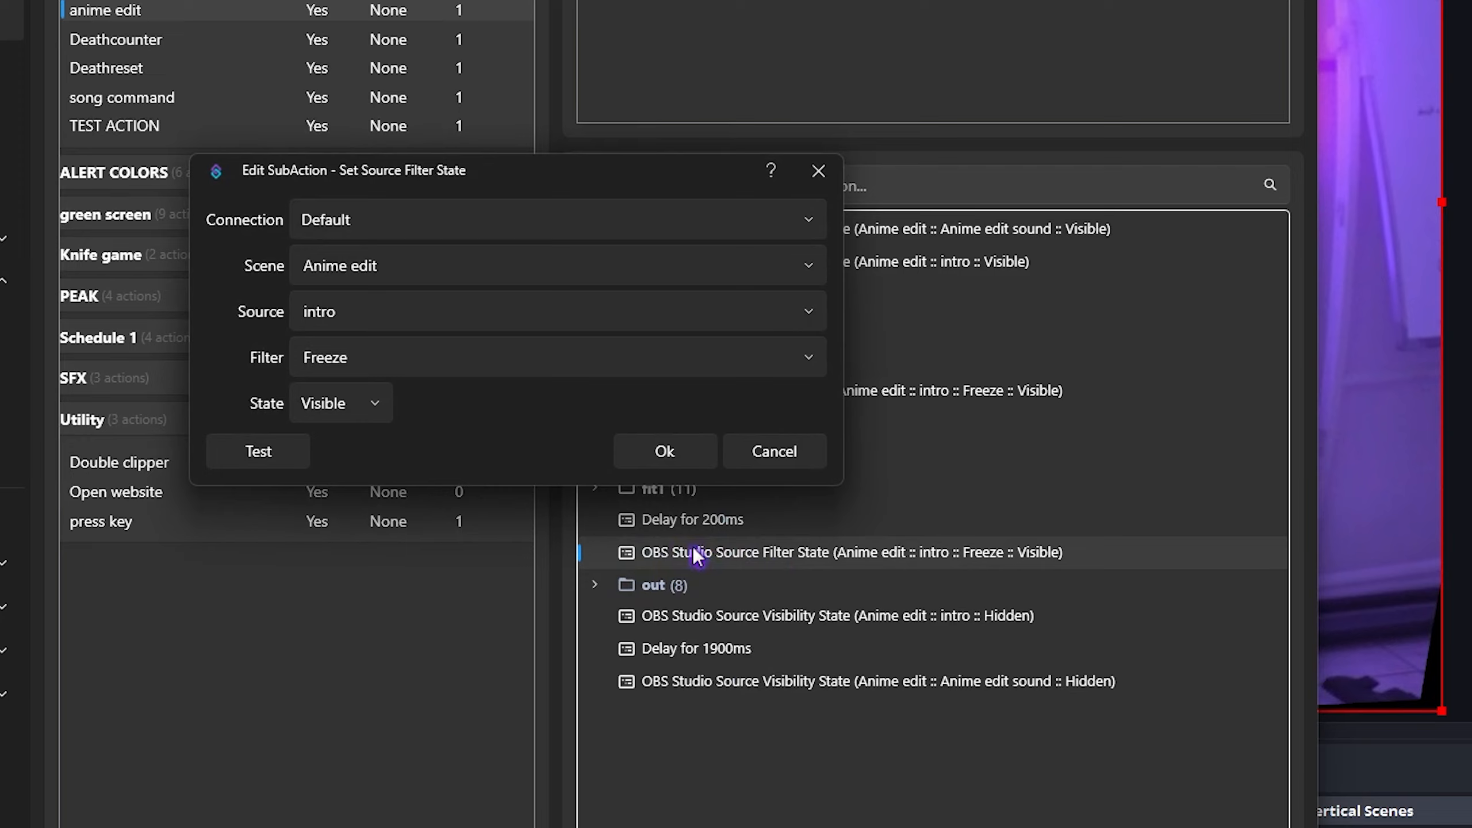
pyautogui.click(380, 404)
pyautogui.click(334, 495)
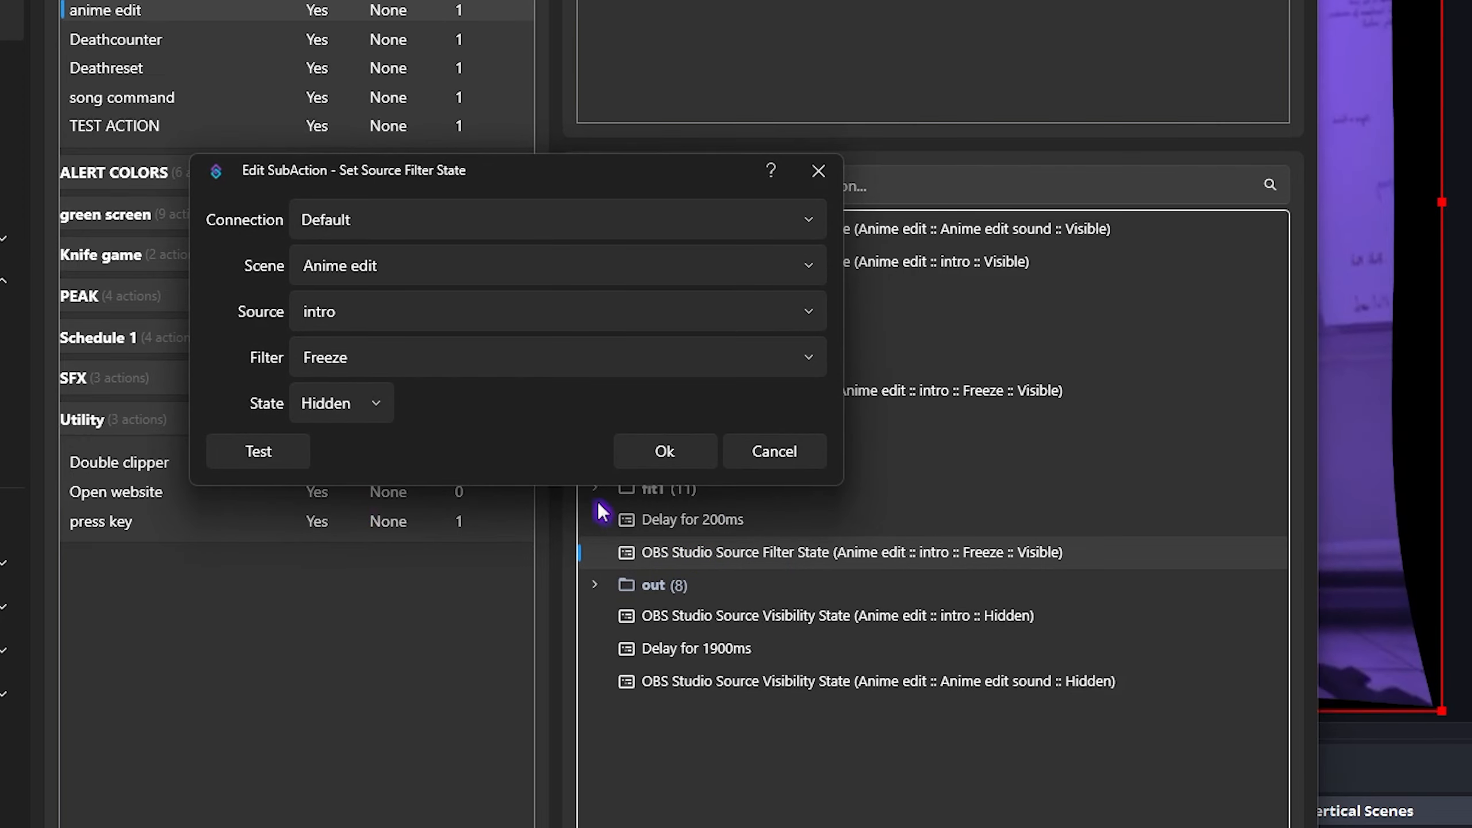
pyautogui.click(669, 455)
# Move the Streamer.bot window down to uncover the OBS preview and test the anime edit command trigger twice
pyautogui.moveTo(1052, 2); pyautogui.dragTo(1171, 827)
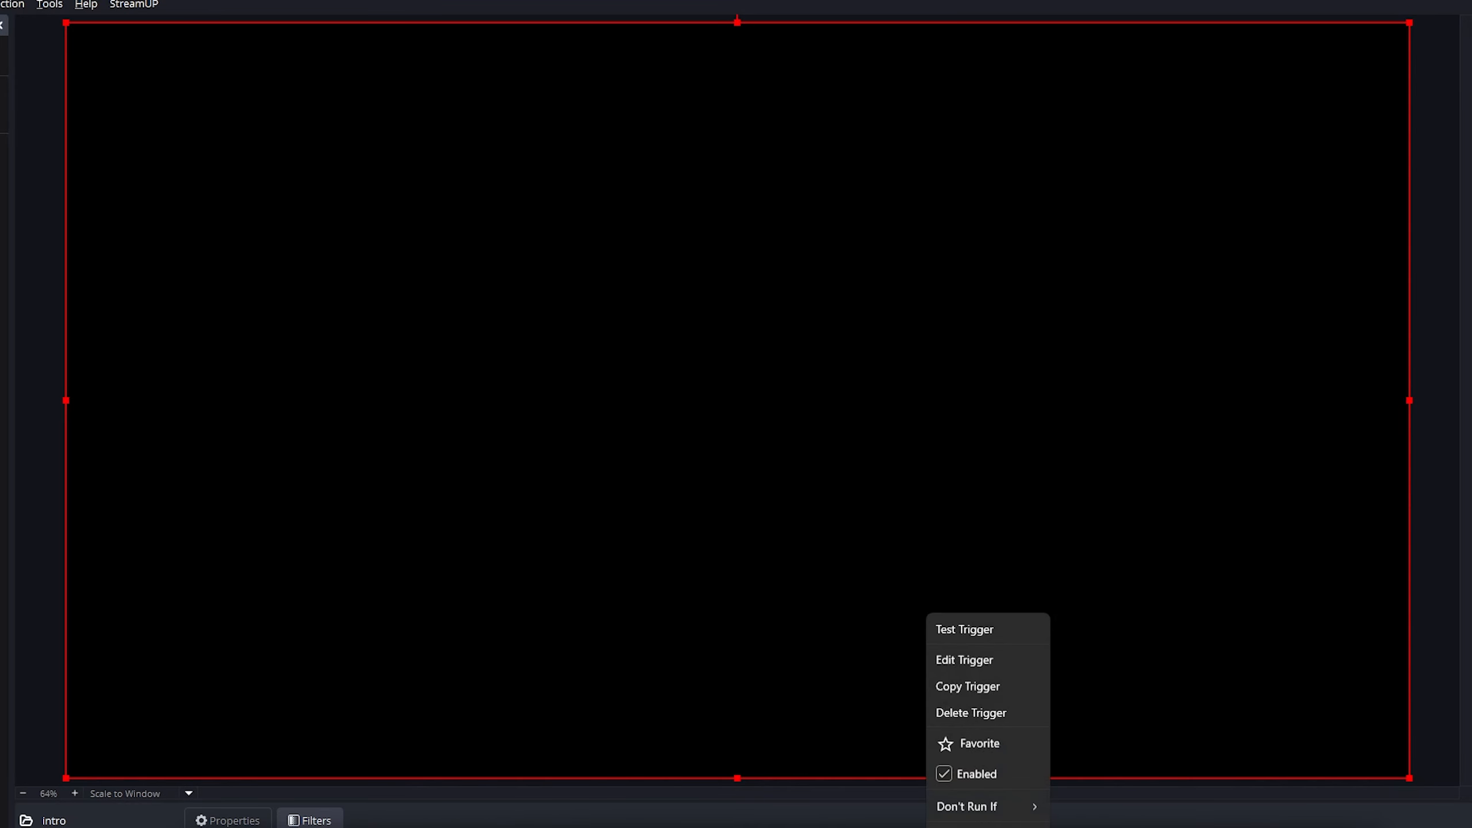
pyautogui.click(953, 632)
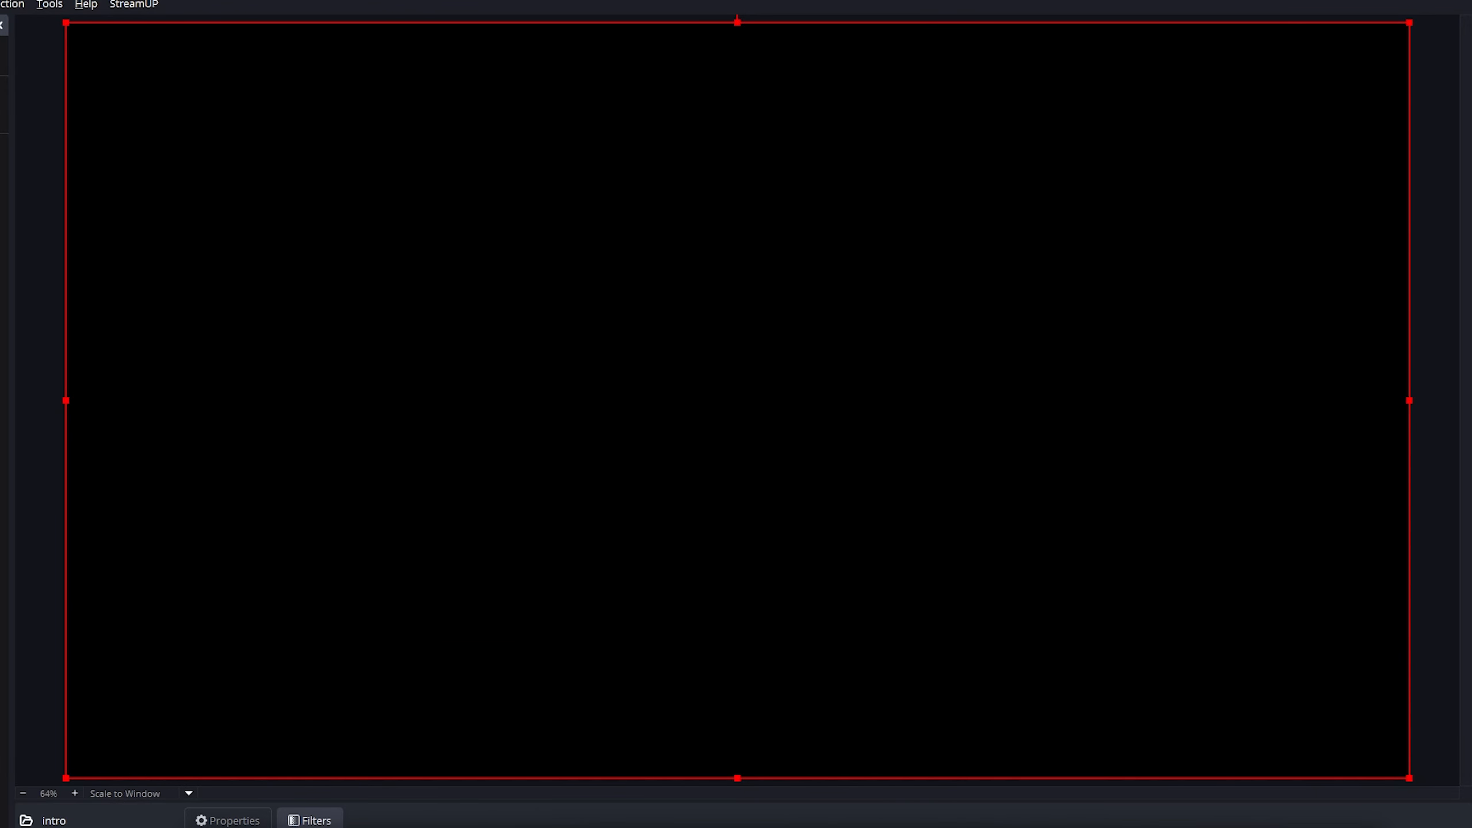
pyautogui.rightClick(1017, 826)
pyautogui.click(1046, 637)
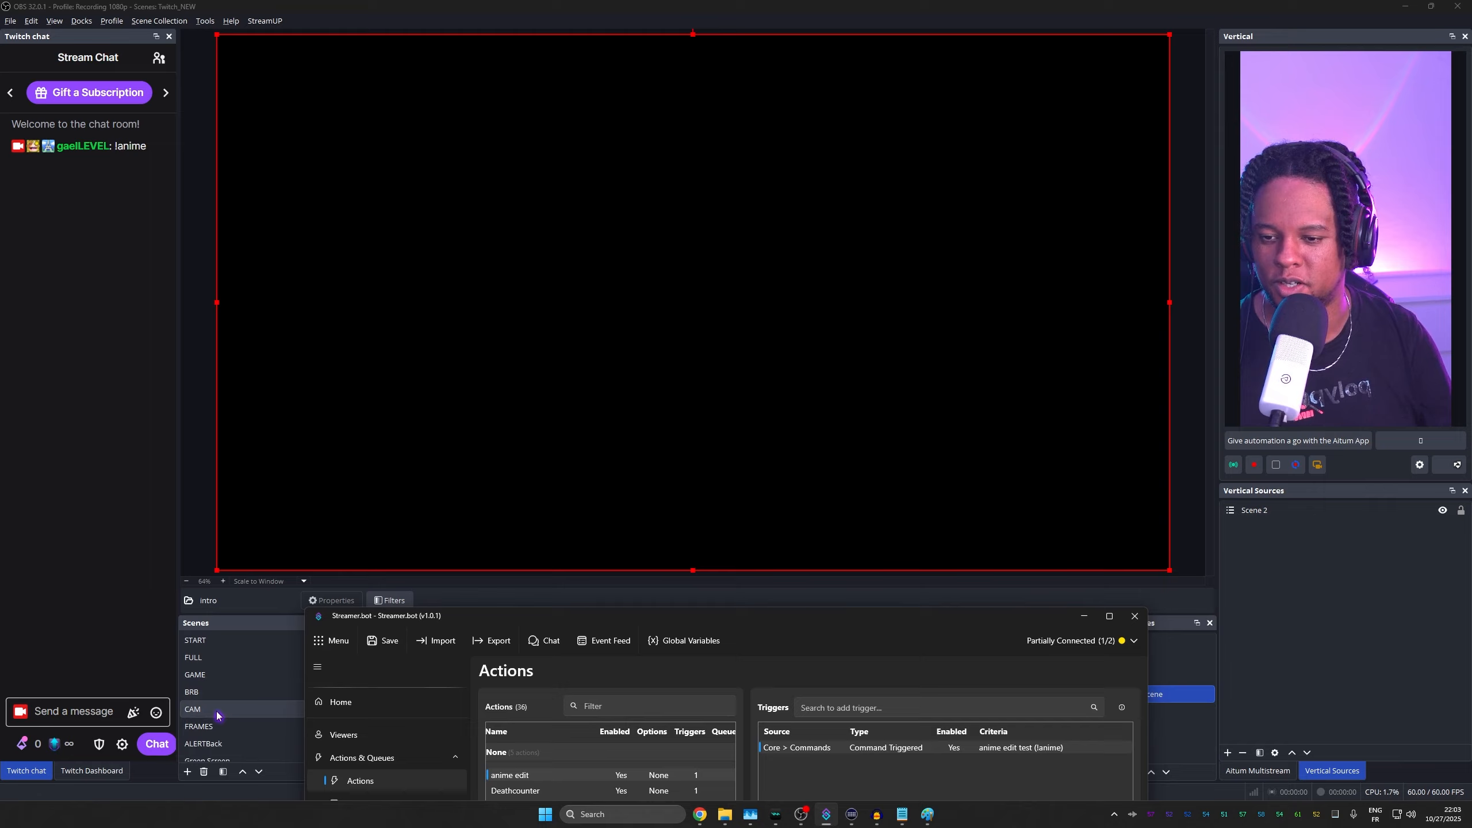
# Send "test" in the Twitch chat and add the existing Anime edit scene as a source in OBS's FULL scene
pyautogui.click(205, 659)
pyautogui.click(85, 710)
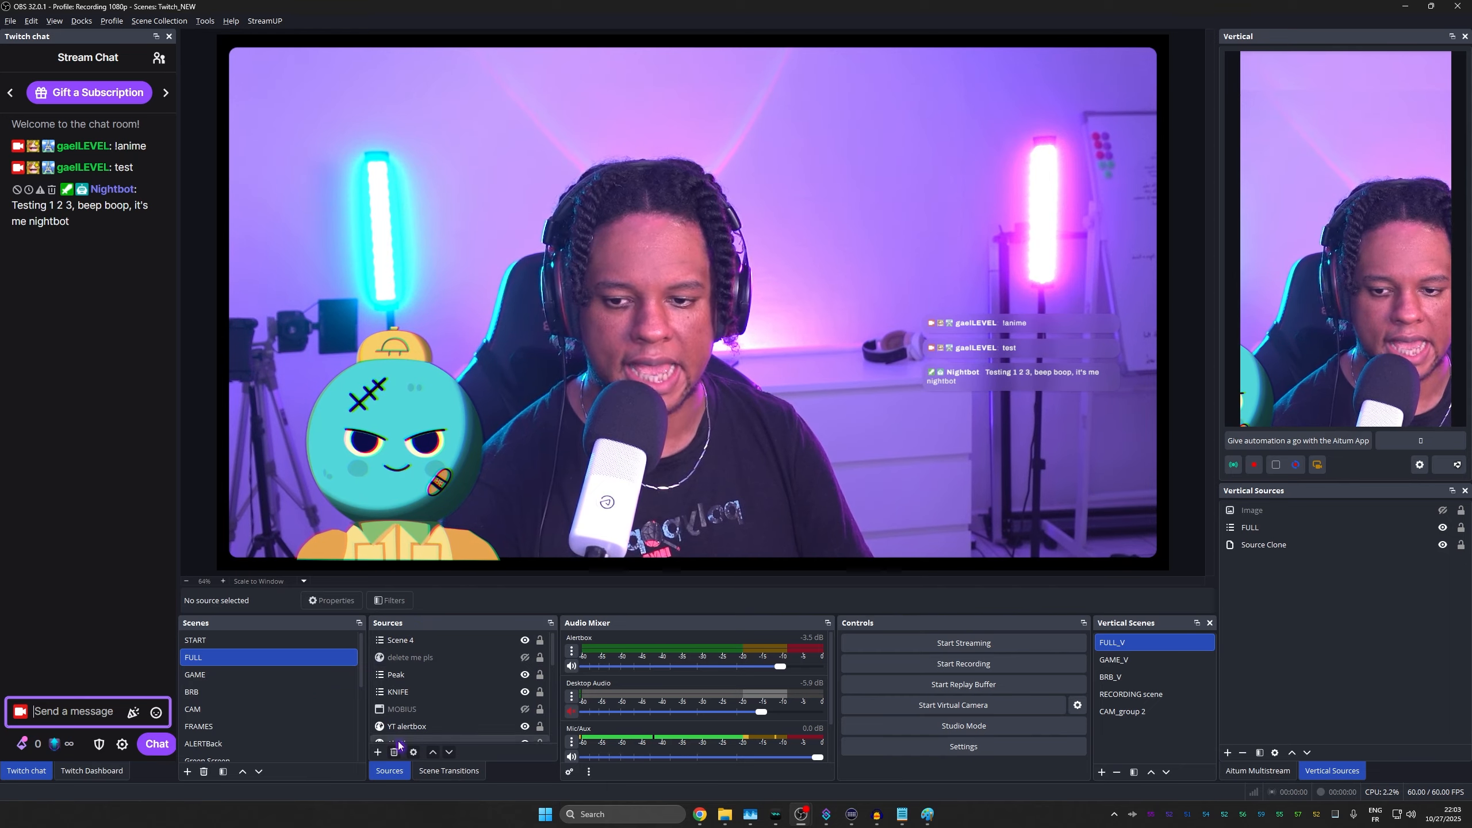
pyautogui.click(377, 753)
pyautogui.click(413, 575)
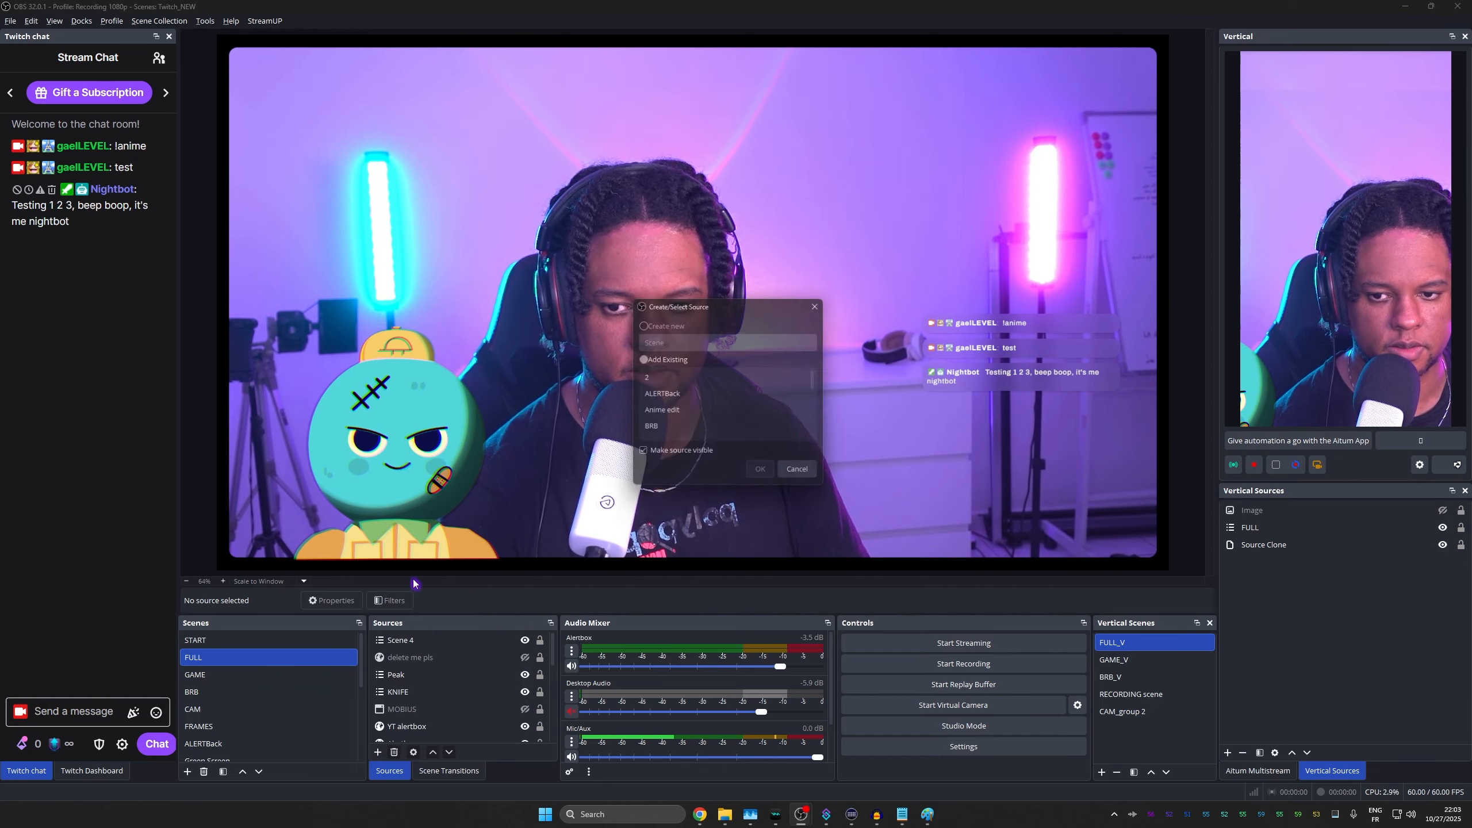
pyautogui.click(665, 416)
pyautogui.click(764, 477)
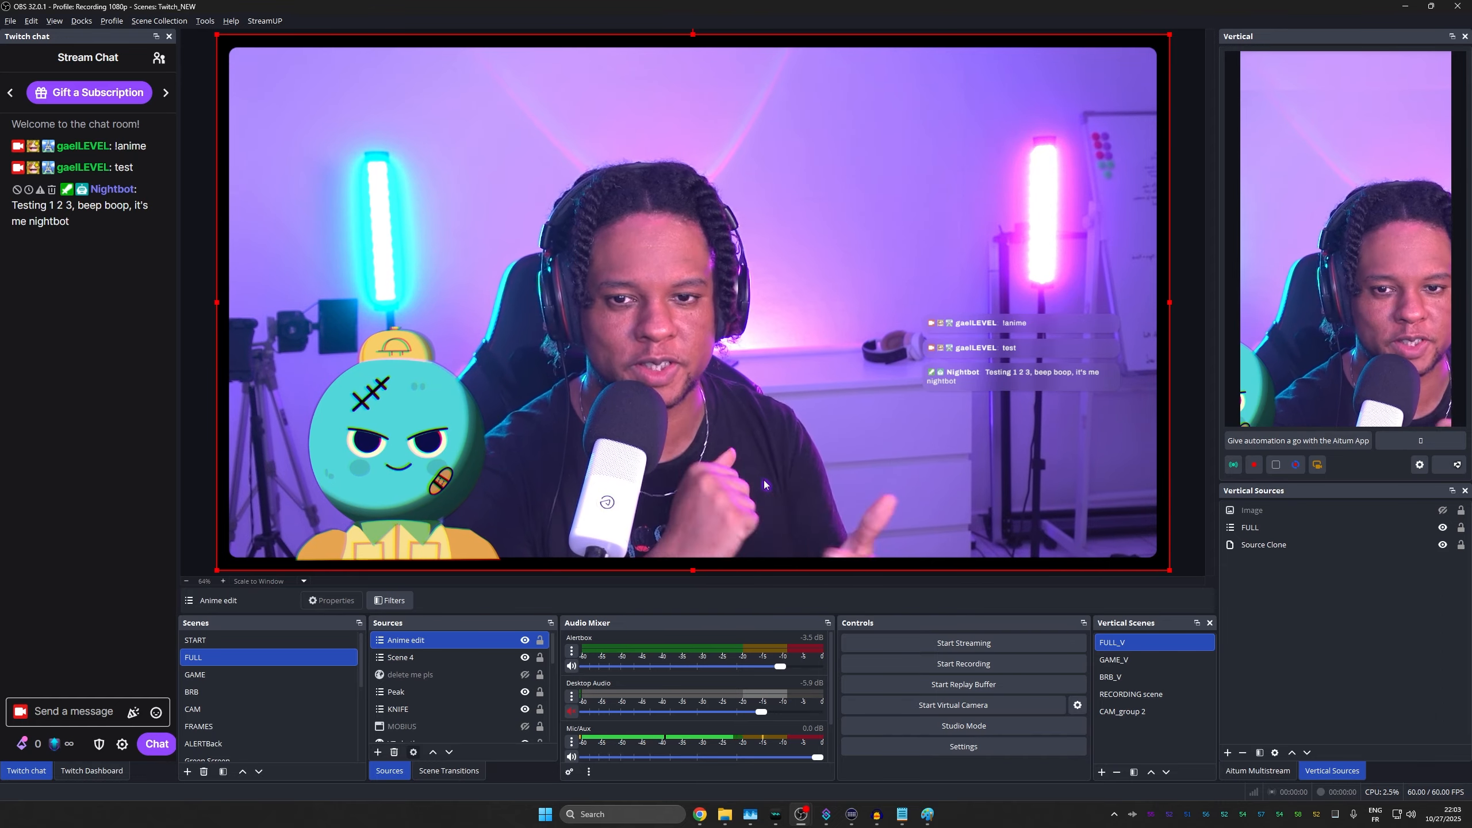
# Switch to Streamer.bot and test the anime edit command trigger over the FULL scene
pyautogui.click(830, 814)
pyautogui.rightClick(830, 748)
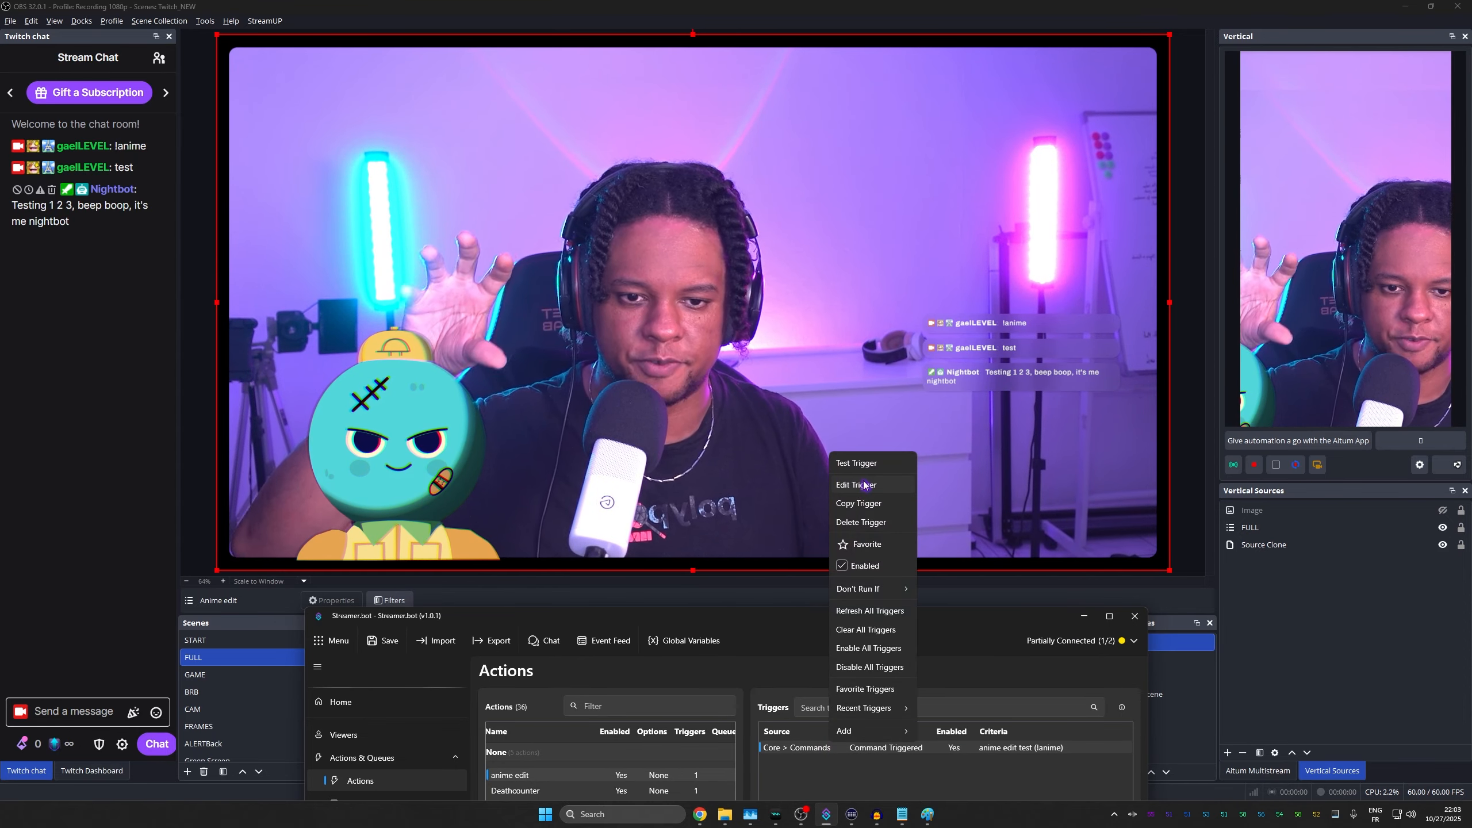
pyautogui.click(865, 463)
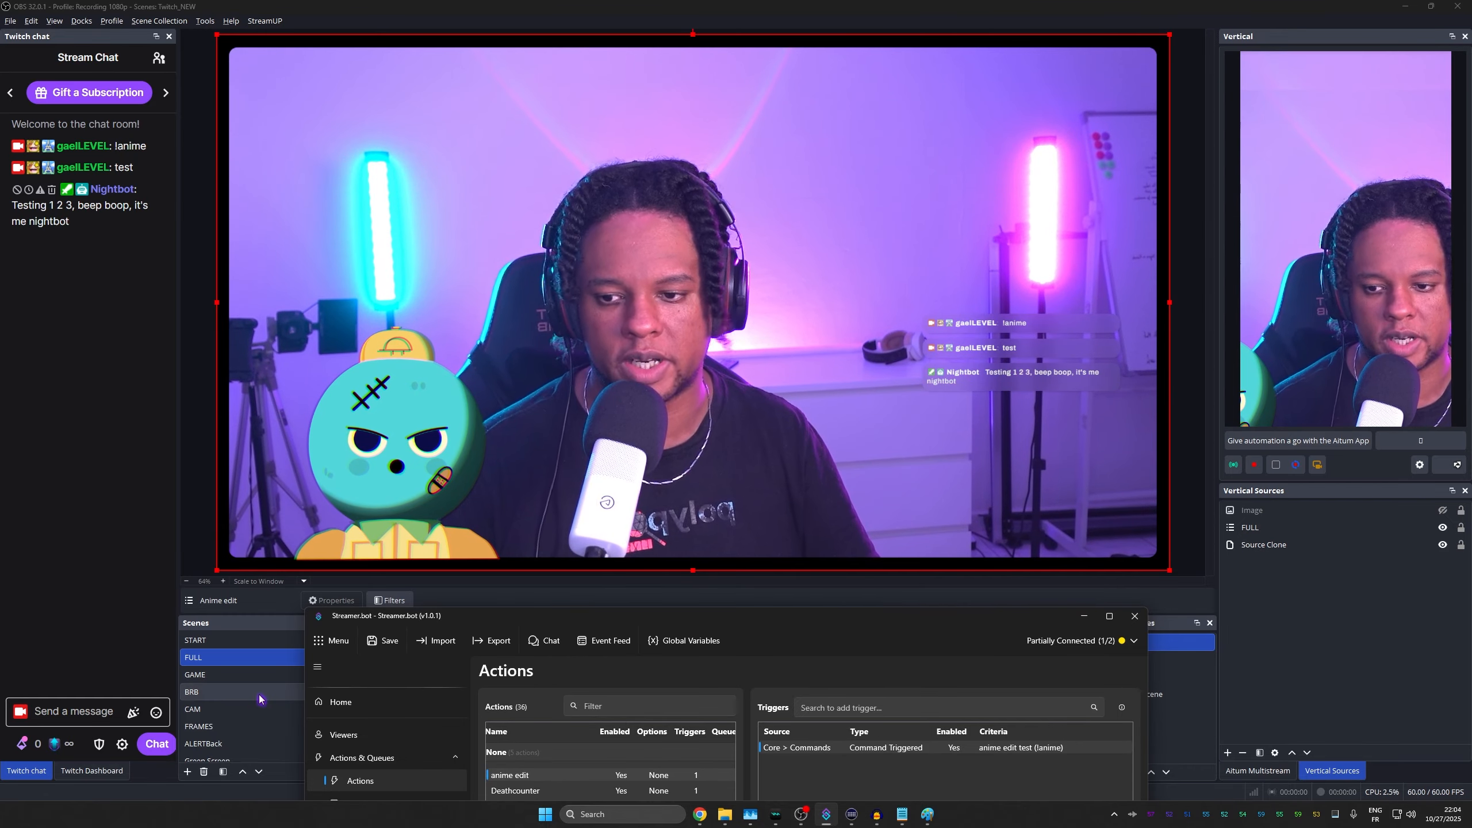
# Set the intro group's show transition in the Anime edit scene to Luma Wipe with the Sinus 9 image, and open its hide transition options
pyautogui.scroll(-5, 259, 698)
pyautogui.click(231, 743)
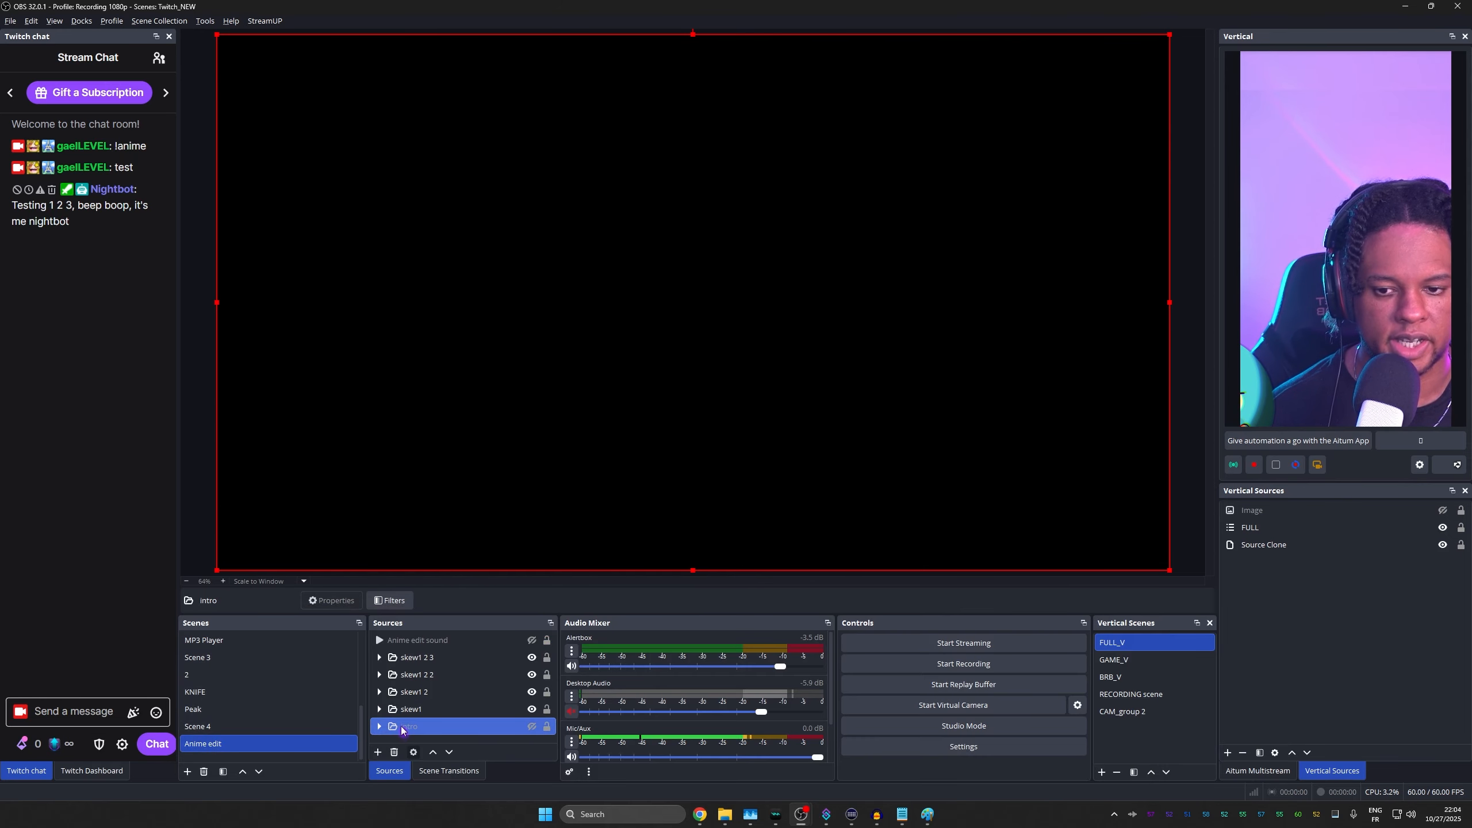
pyautogui.rightClick(402, 725)
pyautogui.moveTo(488, 478)
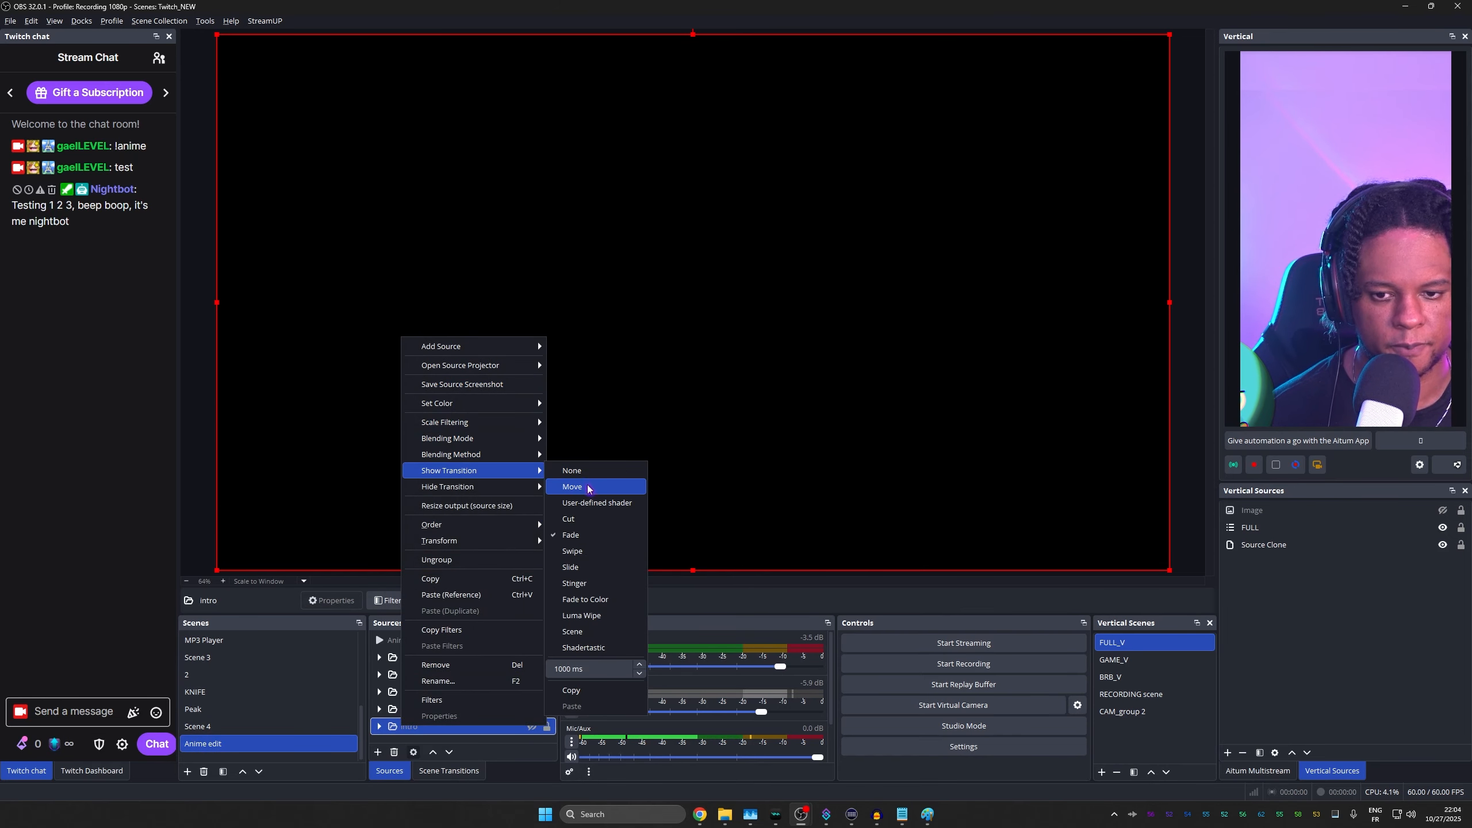
pyautogui.click(588, 615)
pyautogui.click(641, 407)
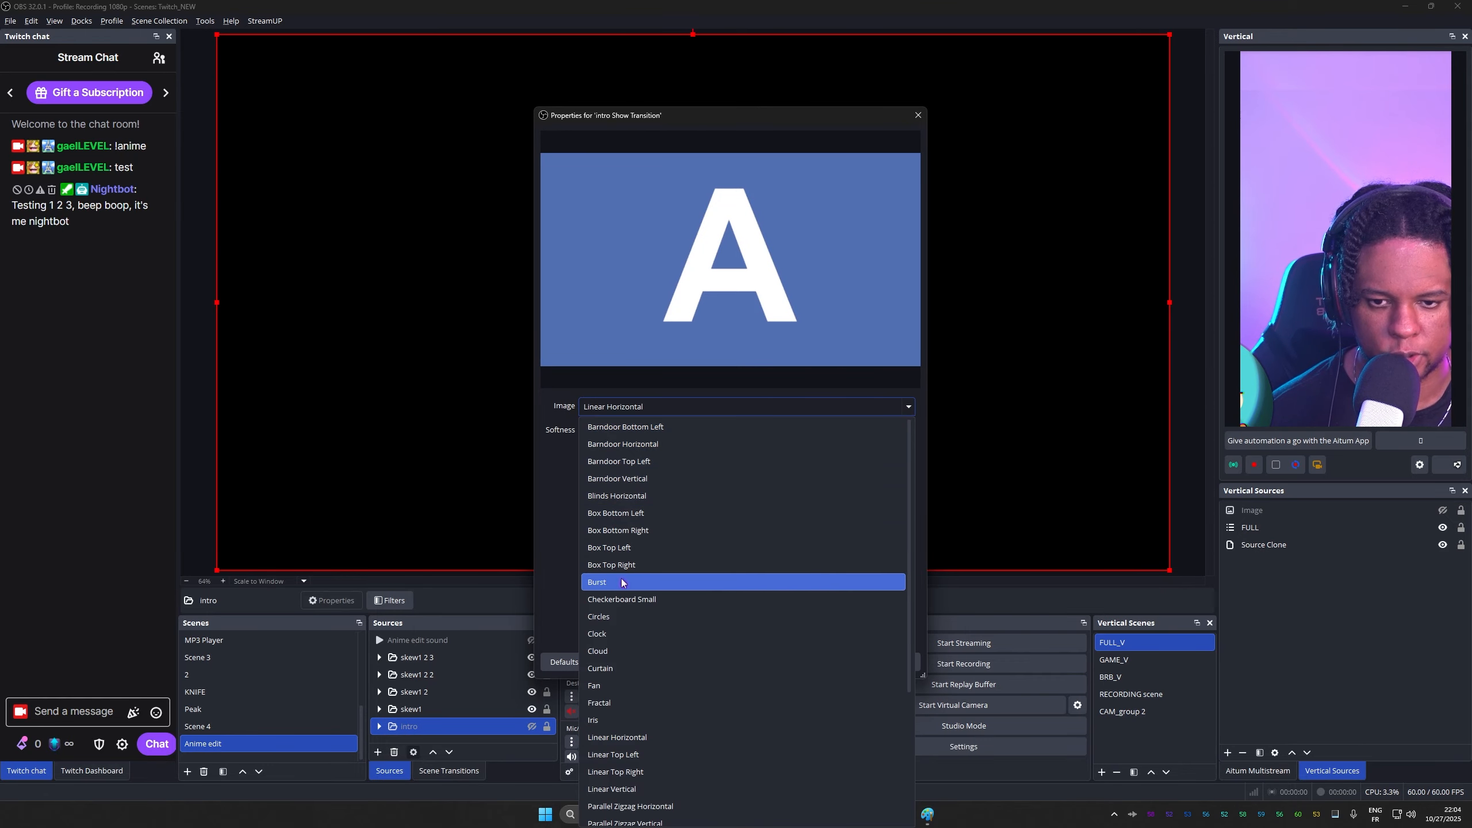
pyautogui.click(613, 651)
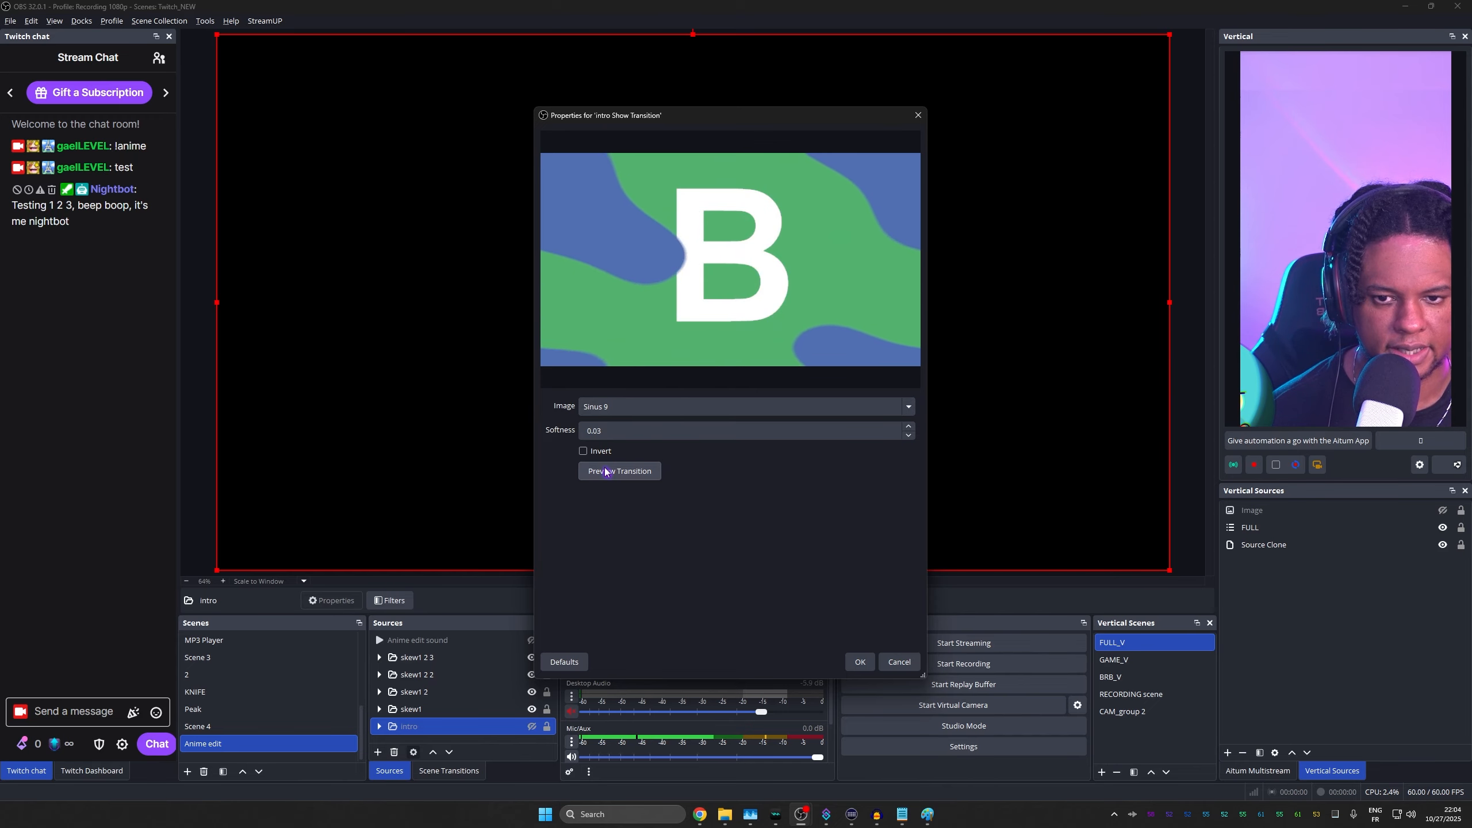
pyautogui.click(860, 662)
pyautogui.rightClick(400, 731)
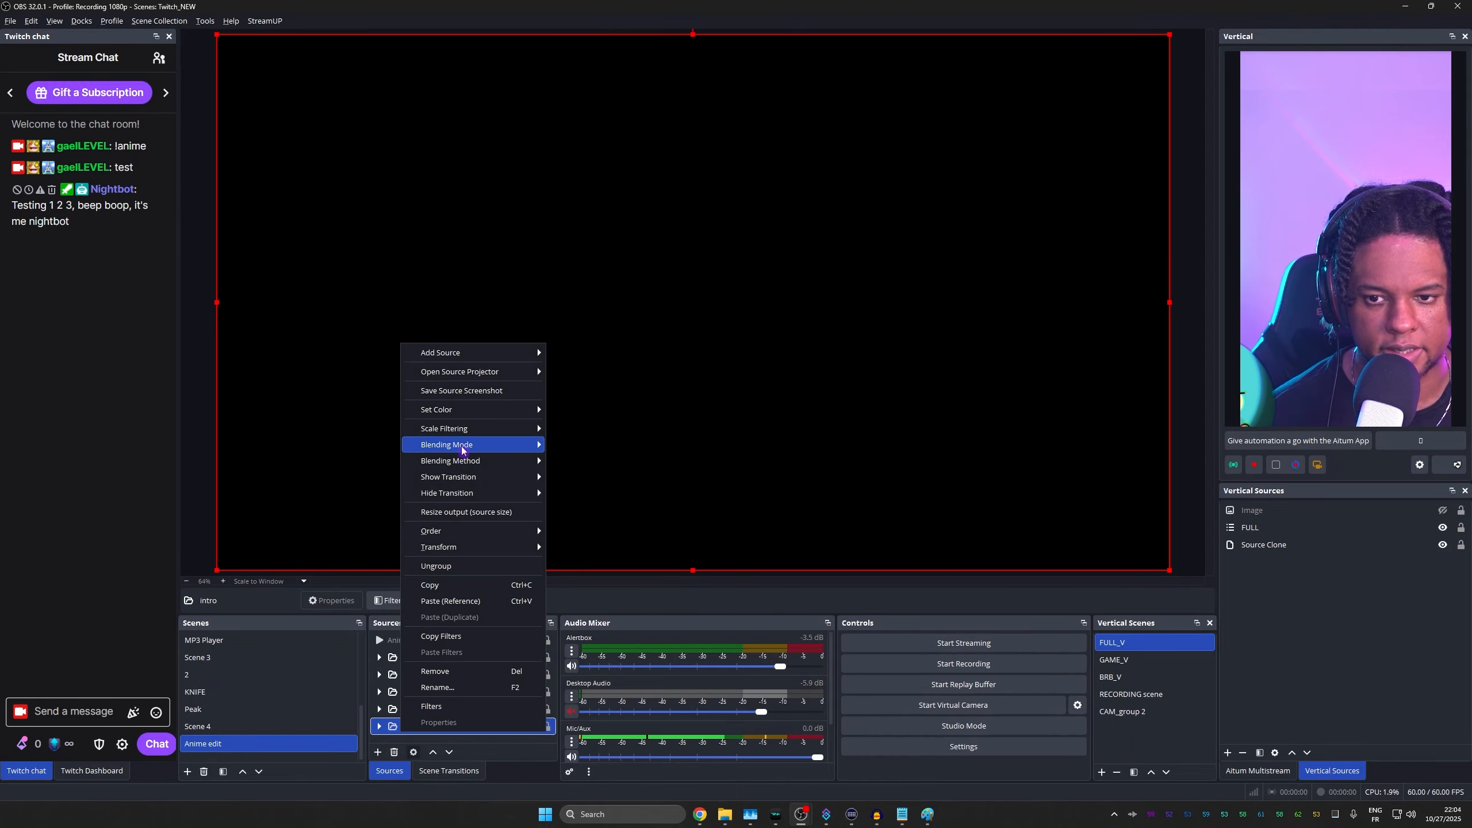
pyautogui.moveTo(466, 497)
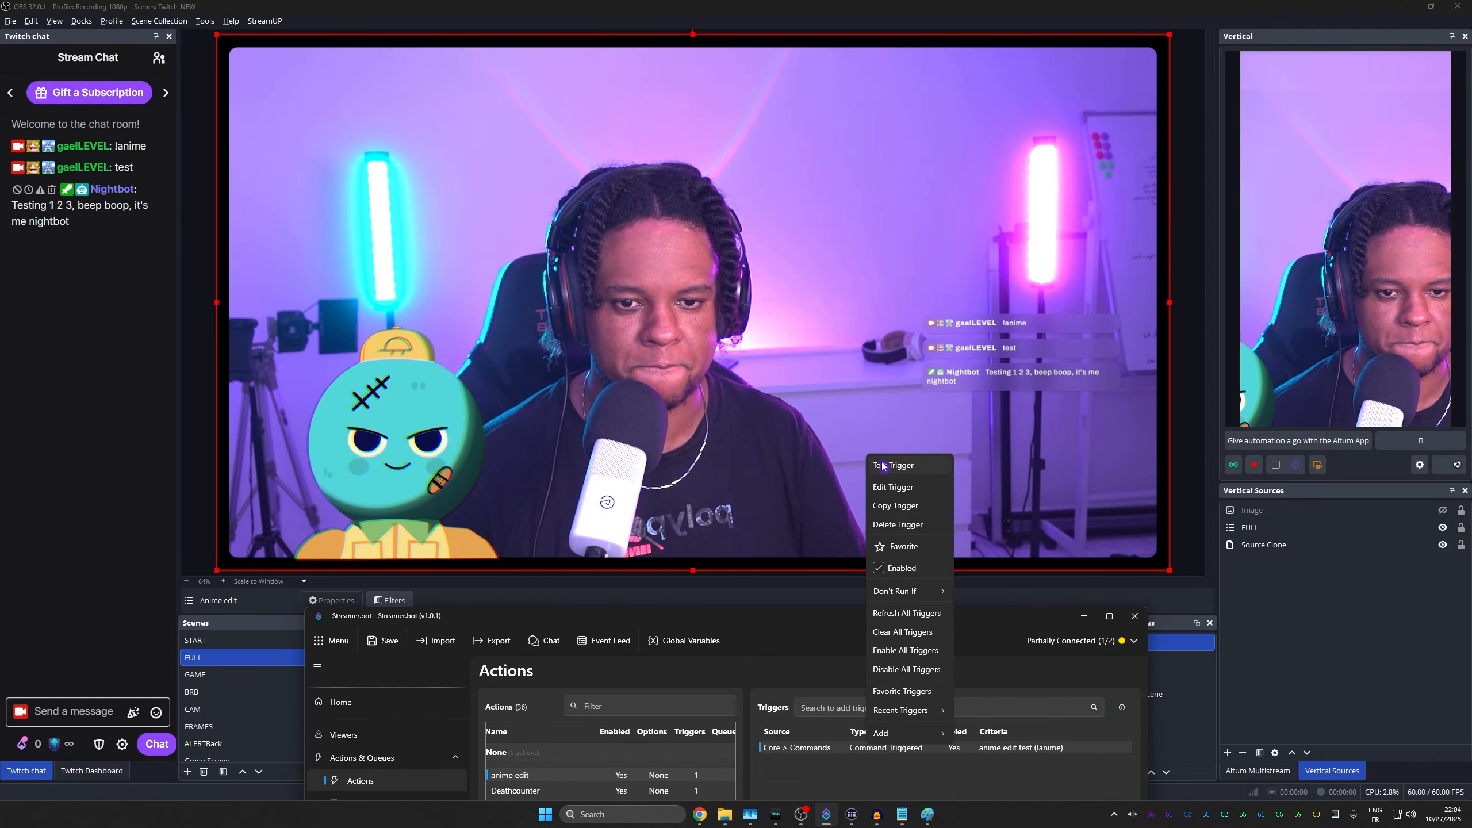
# Test the anime edit trigger again to preview the intro transition over the FULL scene
pyautogui.click(882, 466)
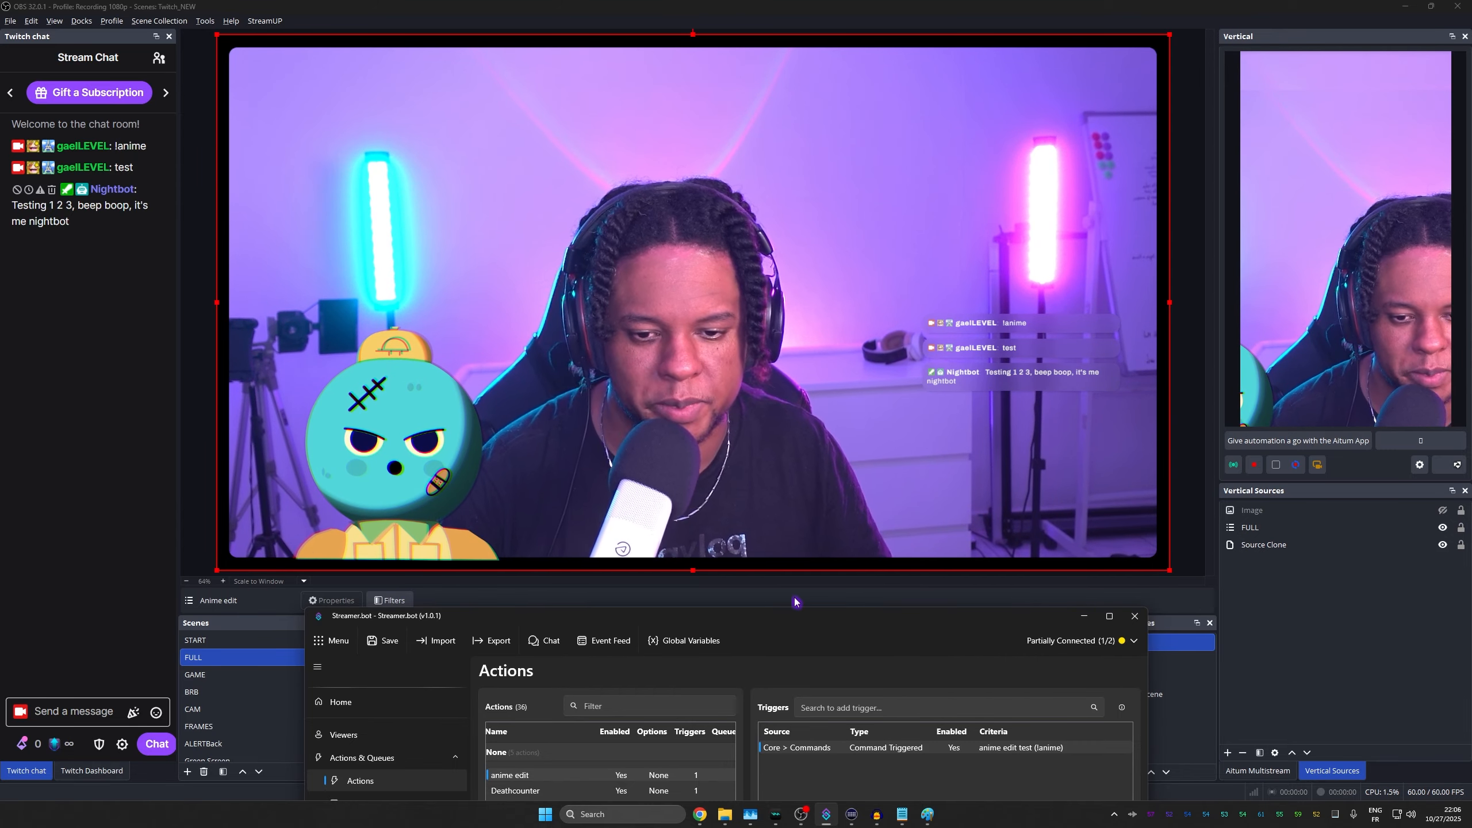
# Switch to YouTube in Chrome and search for "anime lines overlay"
pyautogui.moveTo(700, 820)
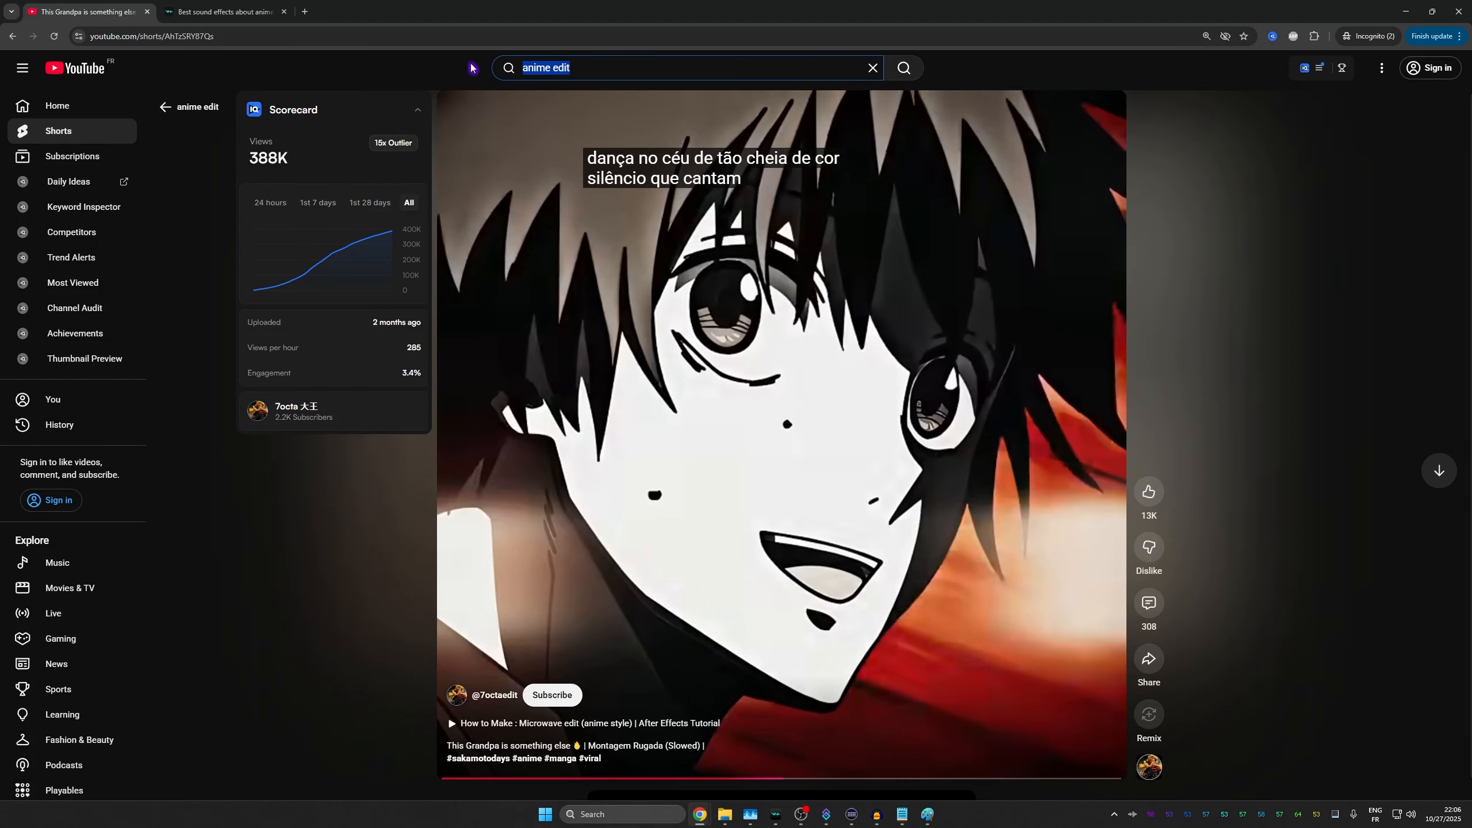
pyautogui.write('anime lines overlay')
pyautogui.press('Return')
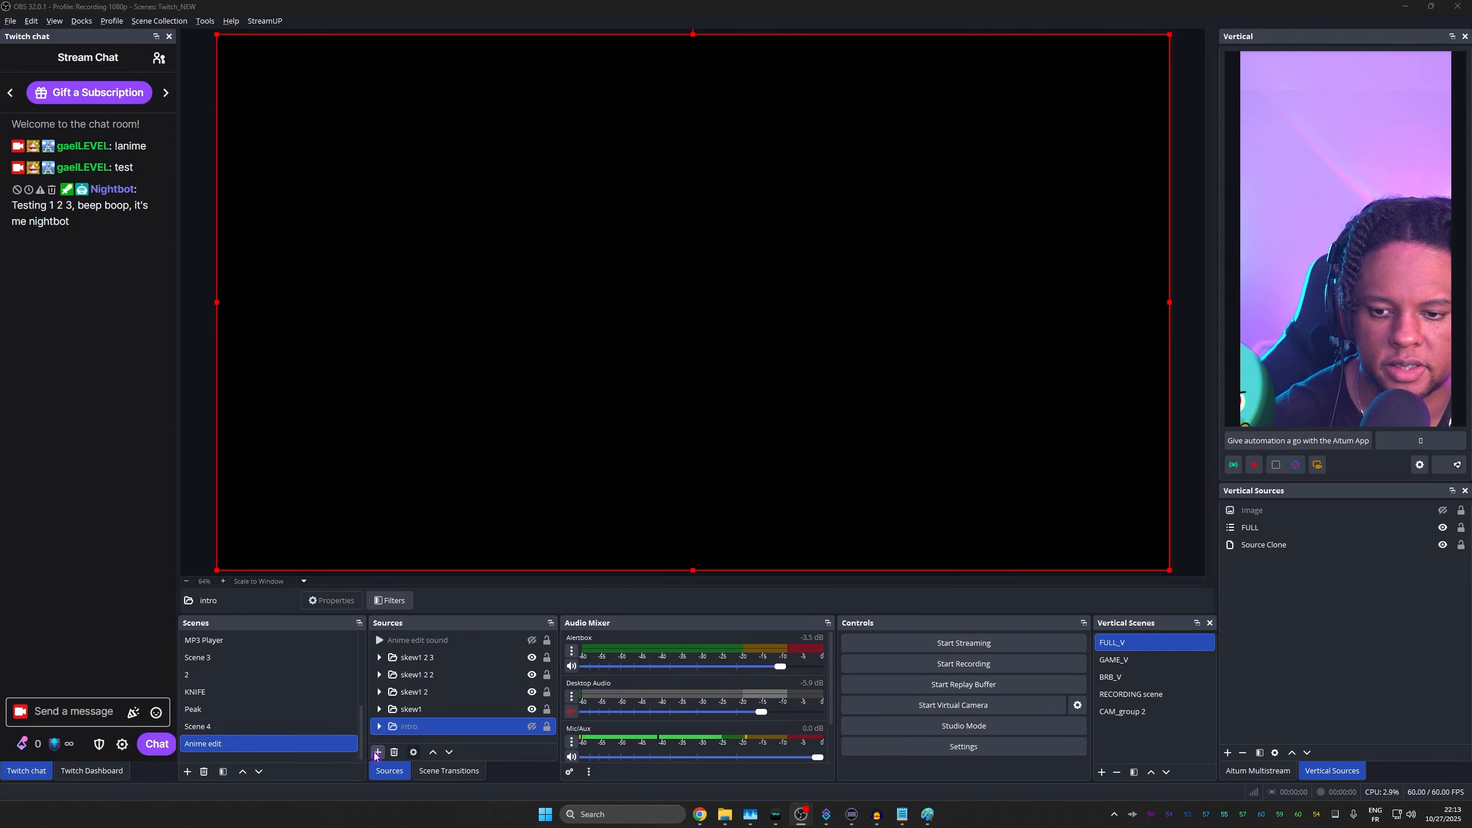
# Add a new media source named "anime line" to OBS's Anime edit scene and load the speed lines video
pyautogui.click(377, 752)
pyautogui.click(424, 564)
pyautogui.write('anime line')
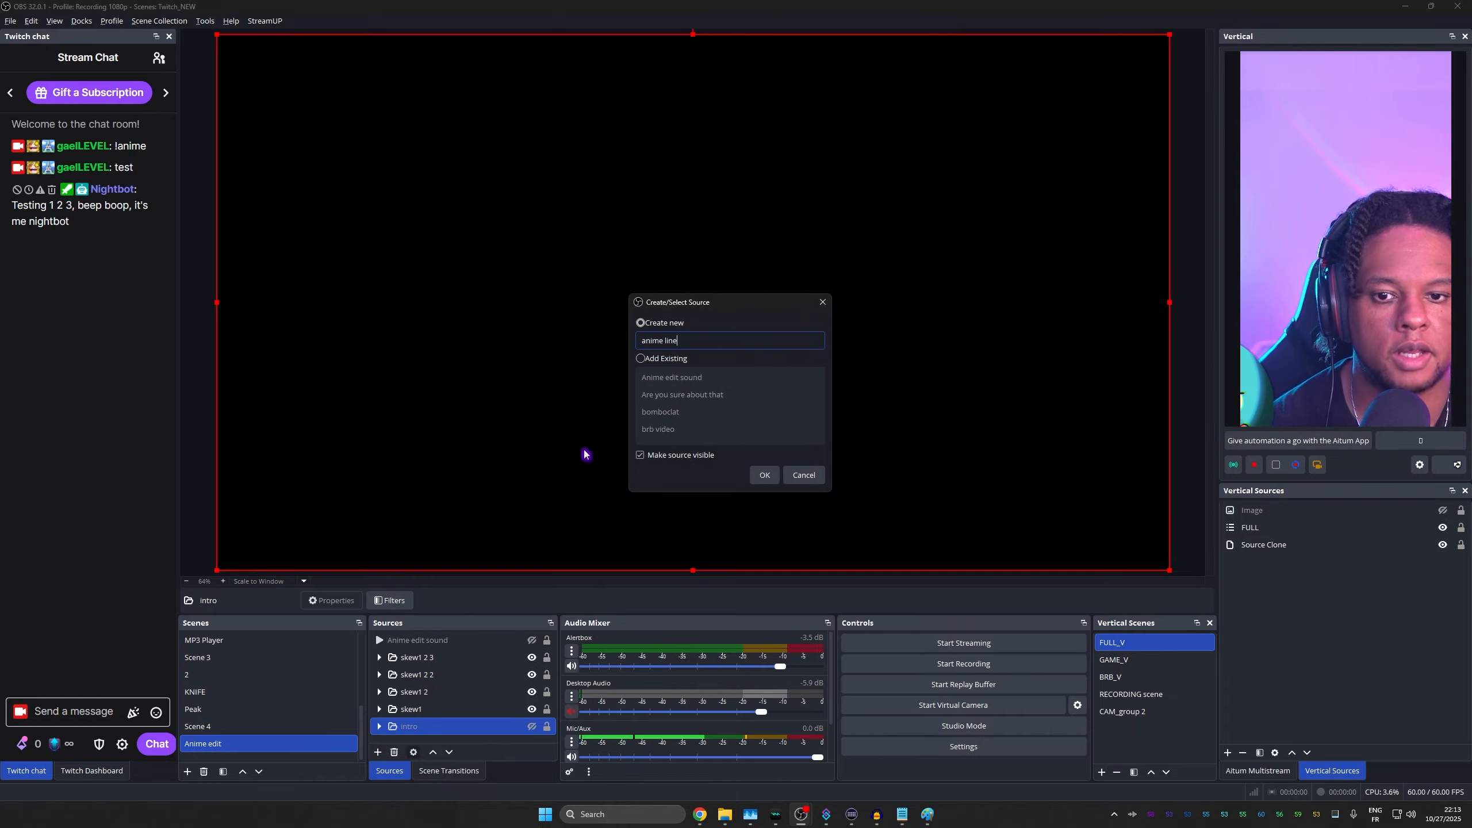
pyautogui.press('Return')
pyautogui.click(891, 423)
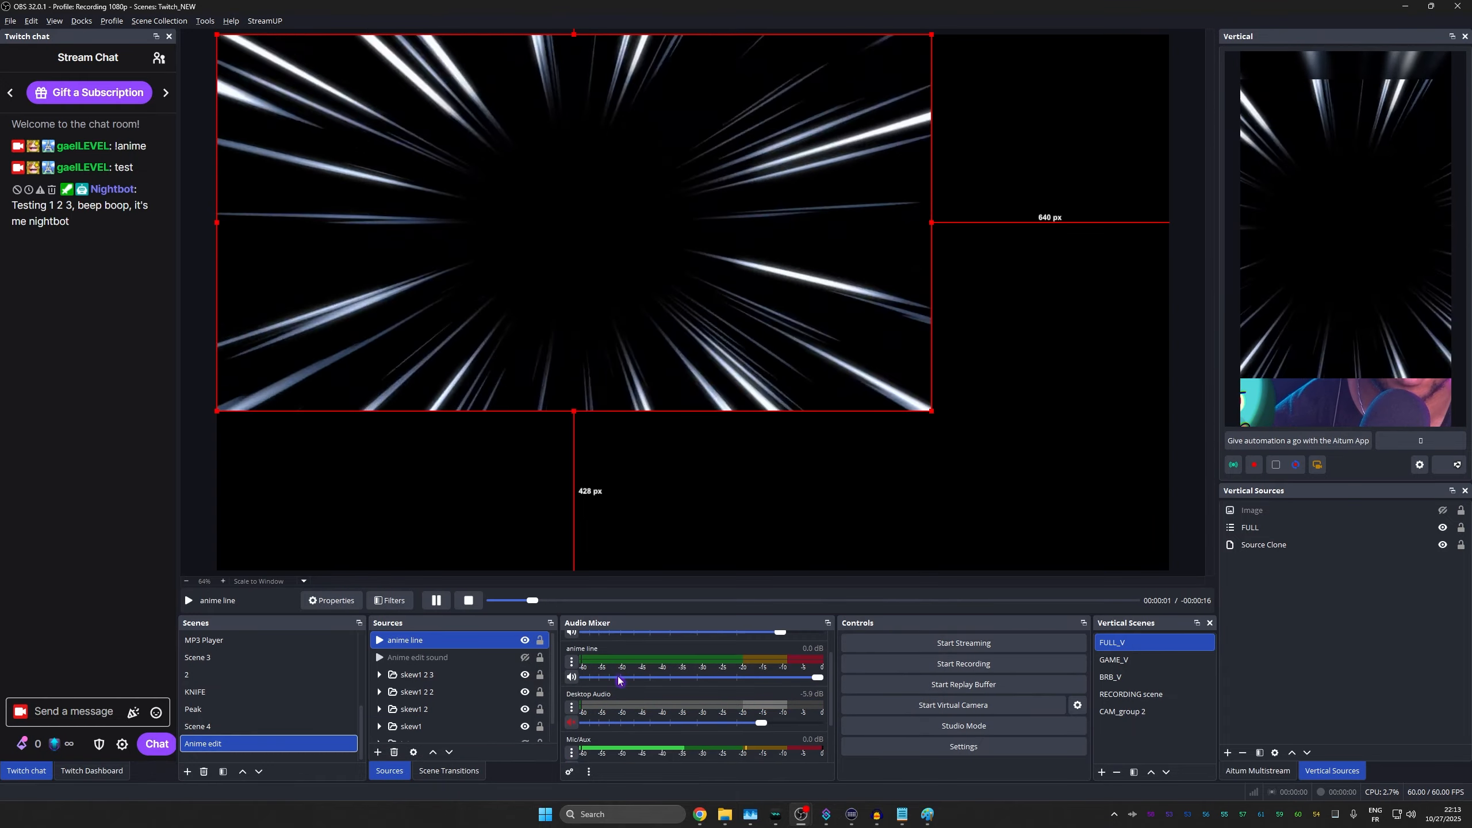
# Lower the playback speed of the anime line media source in its properties
pyautogui.scroll(1, 620, 681)
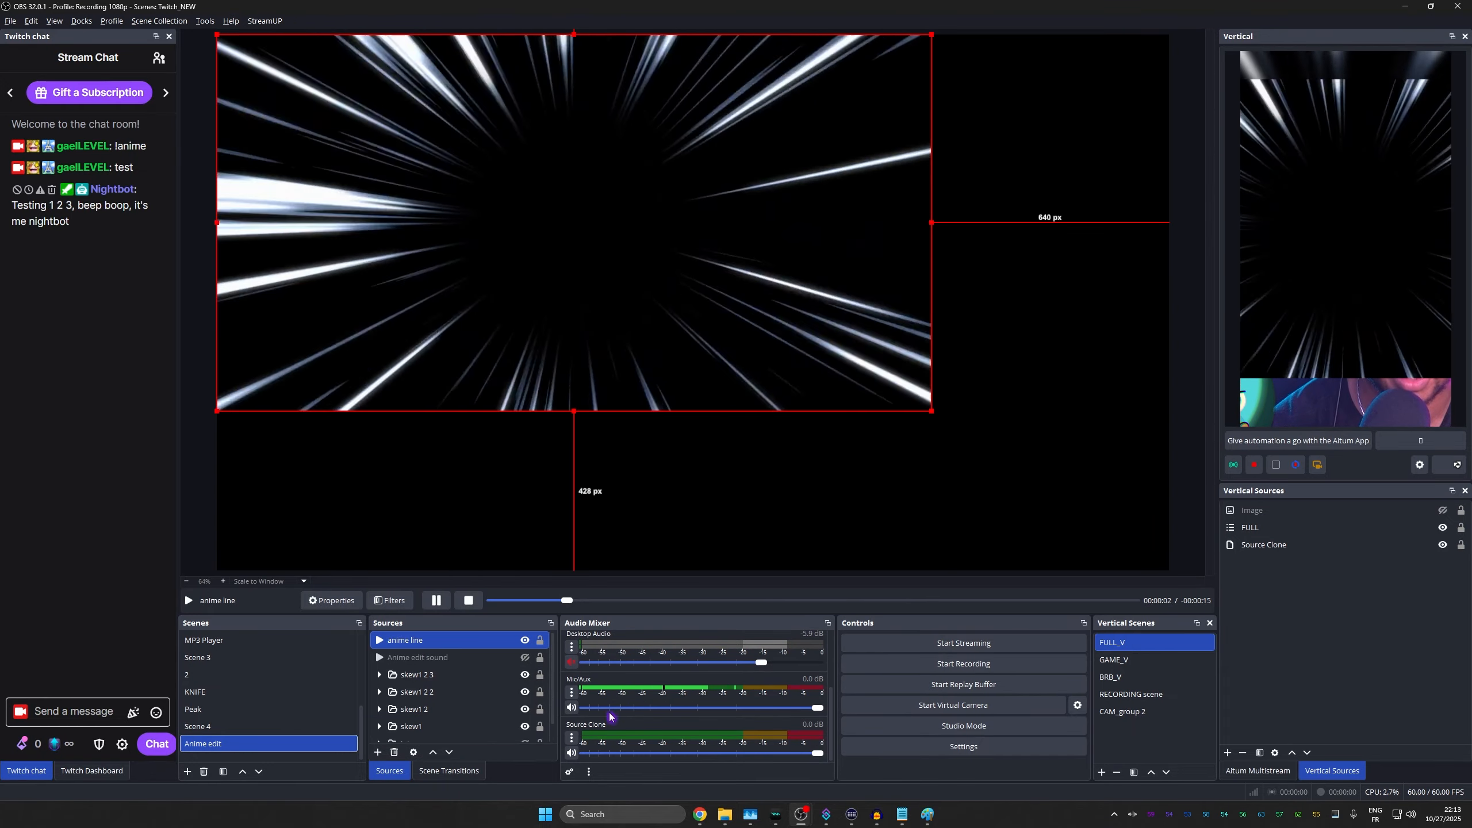
pyautogui.rightClick(435, 220)
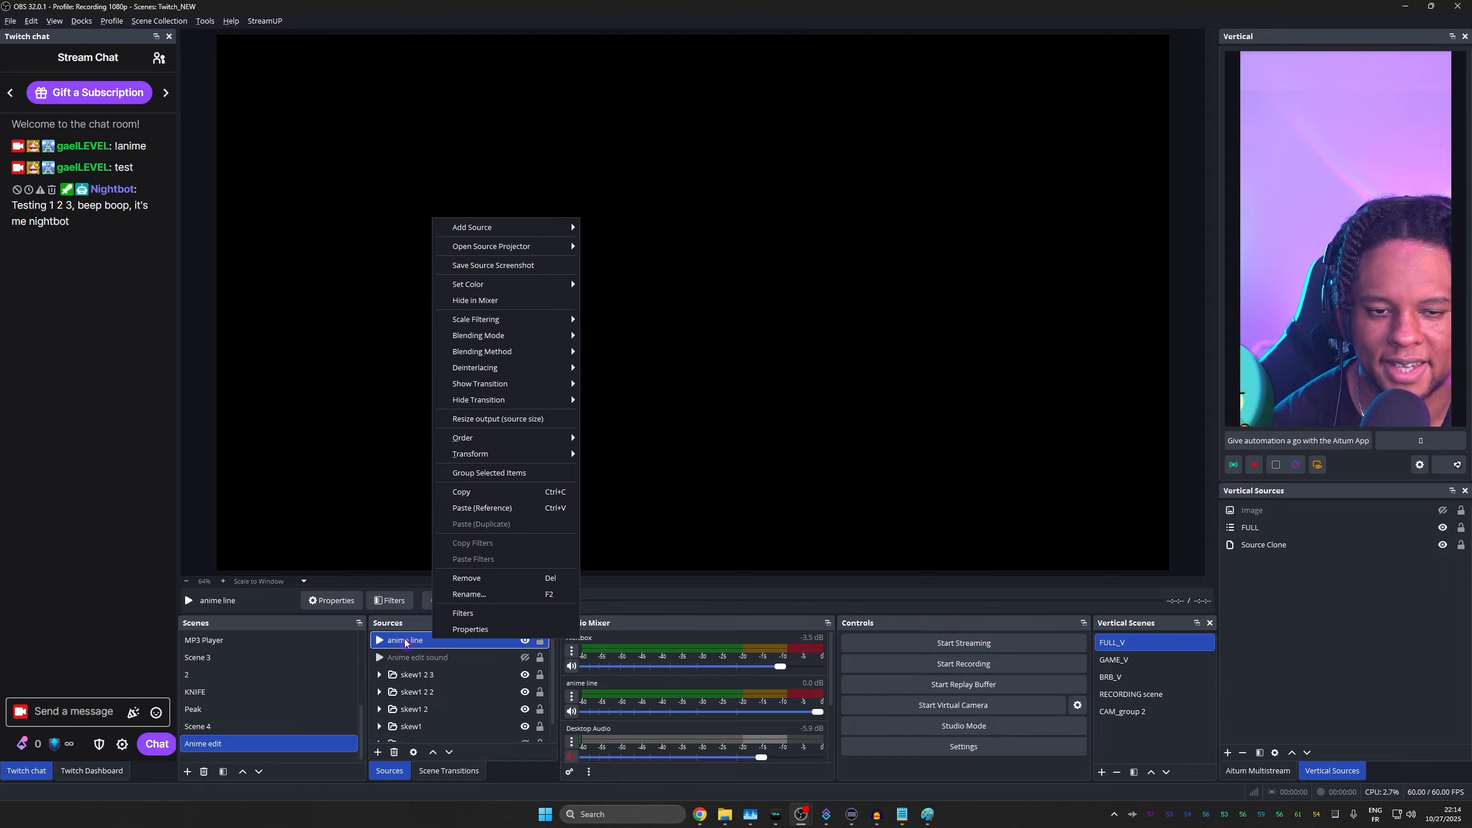
pyautogui.click(470, 629)
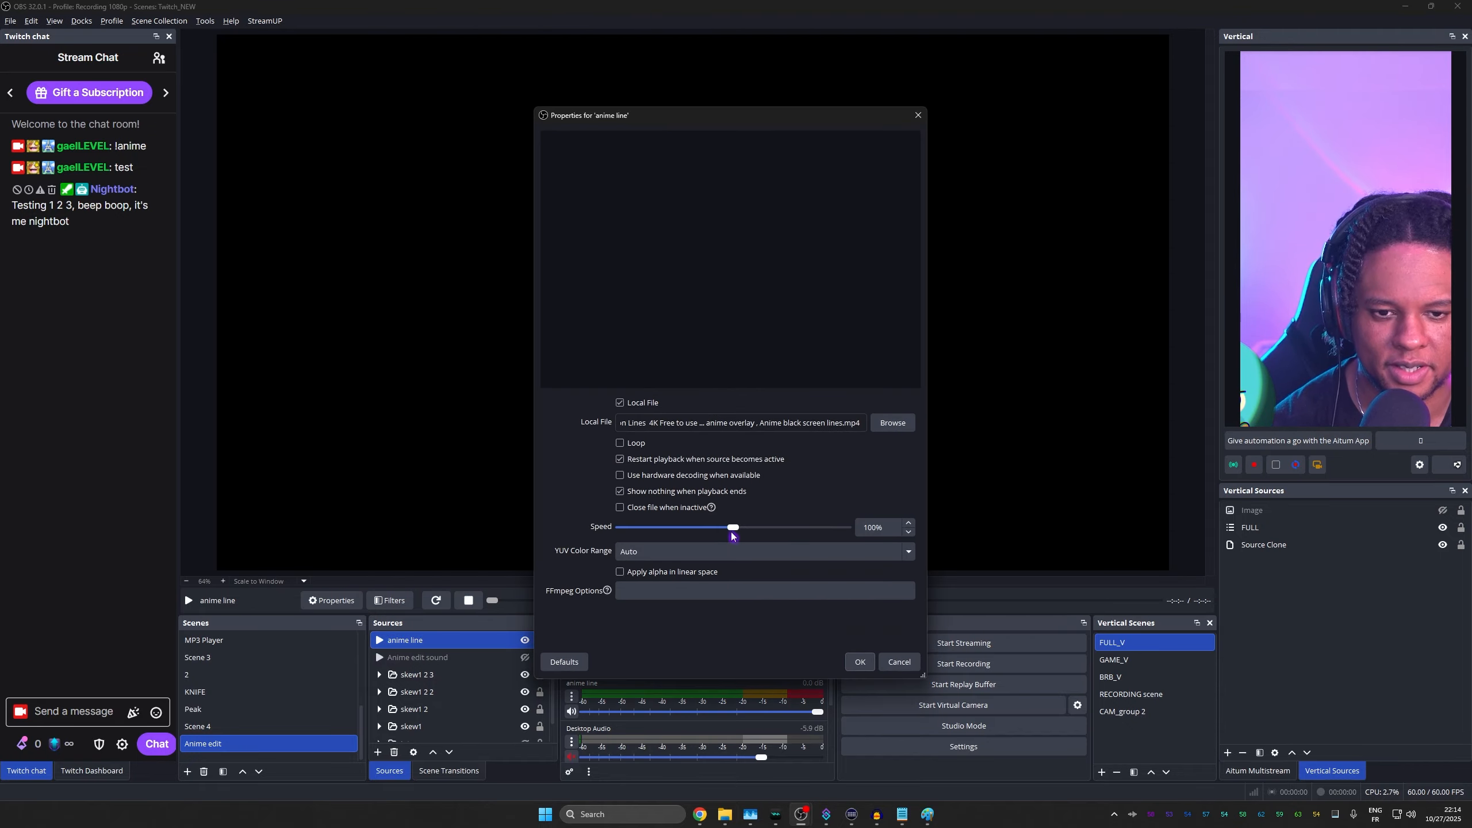
pyautogui.moveTo(731, 532); pyautogui.dragTo(711, 532)
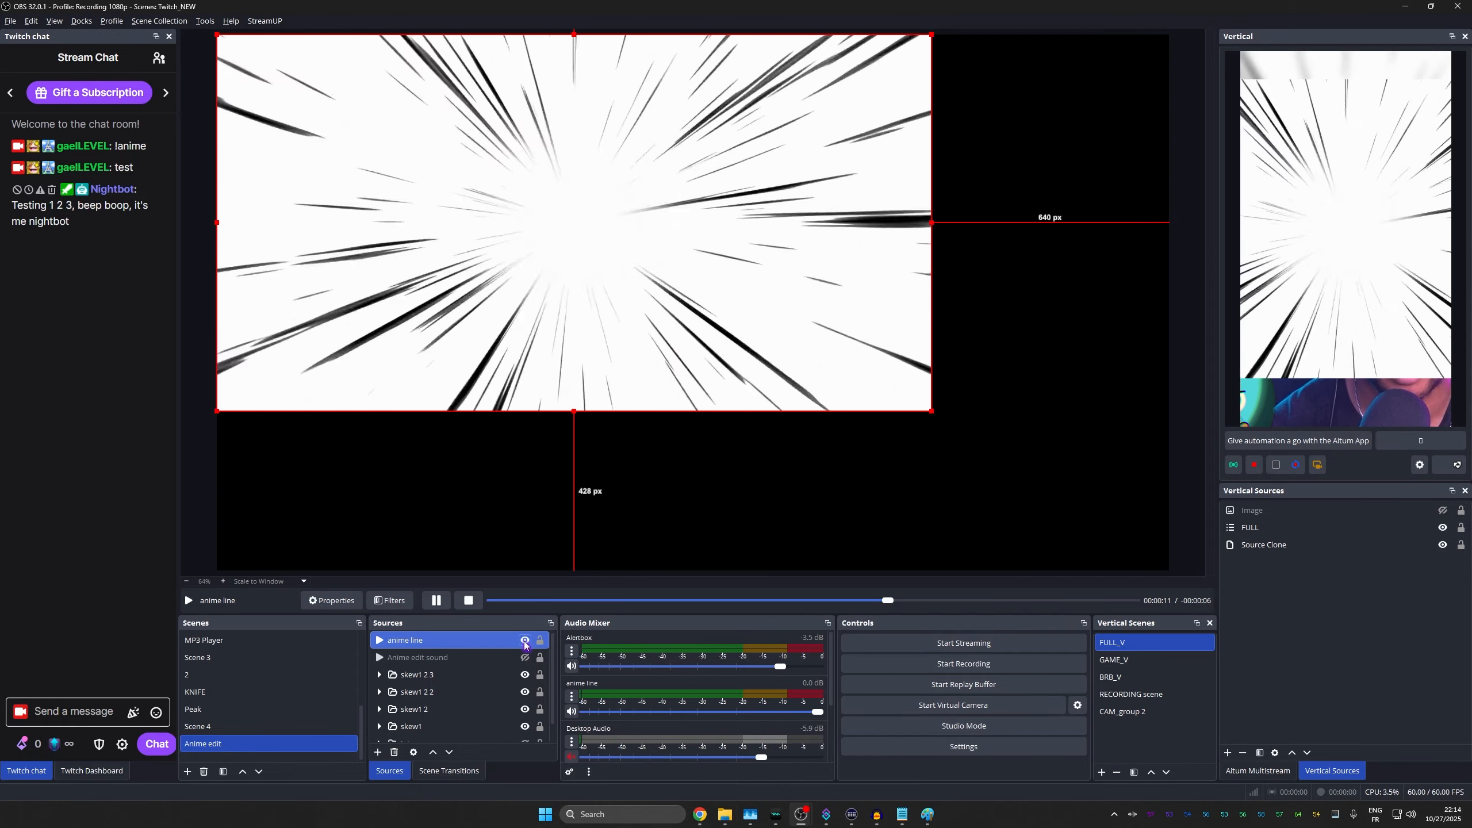
# Replay the anime line overlay, enlarge it to cover the whole canvas, and show the intro group beneath it
pyautogui.click(525, 642)
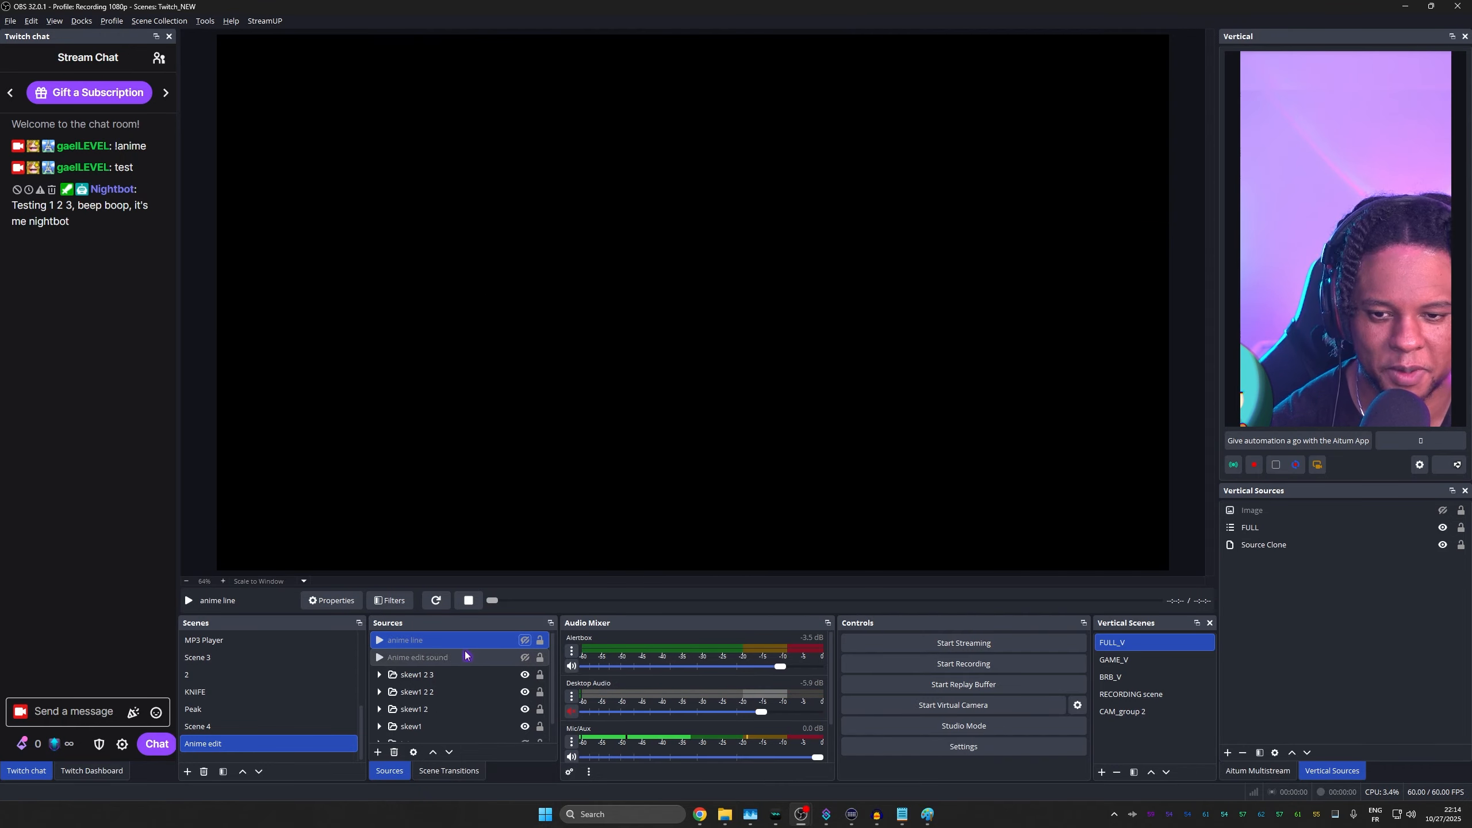
pyautogui.click(526, 641)
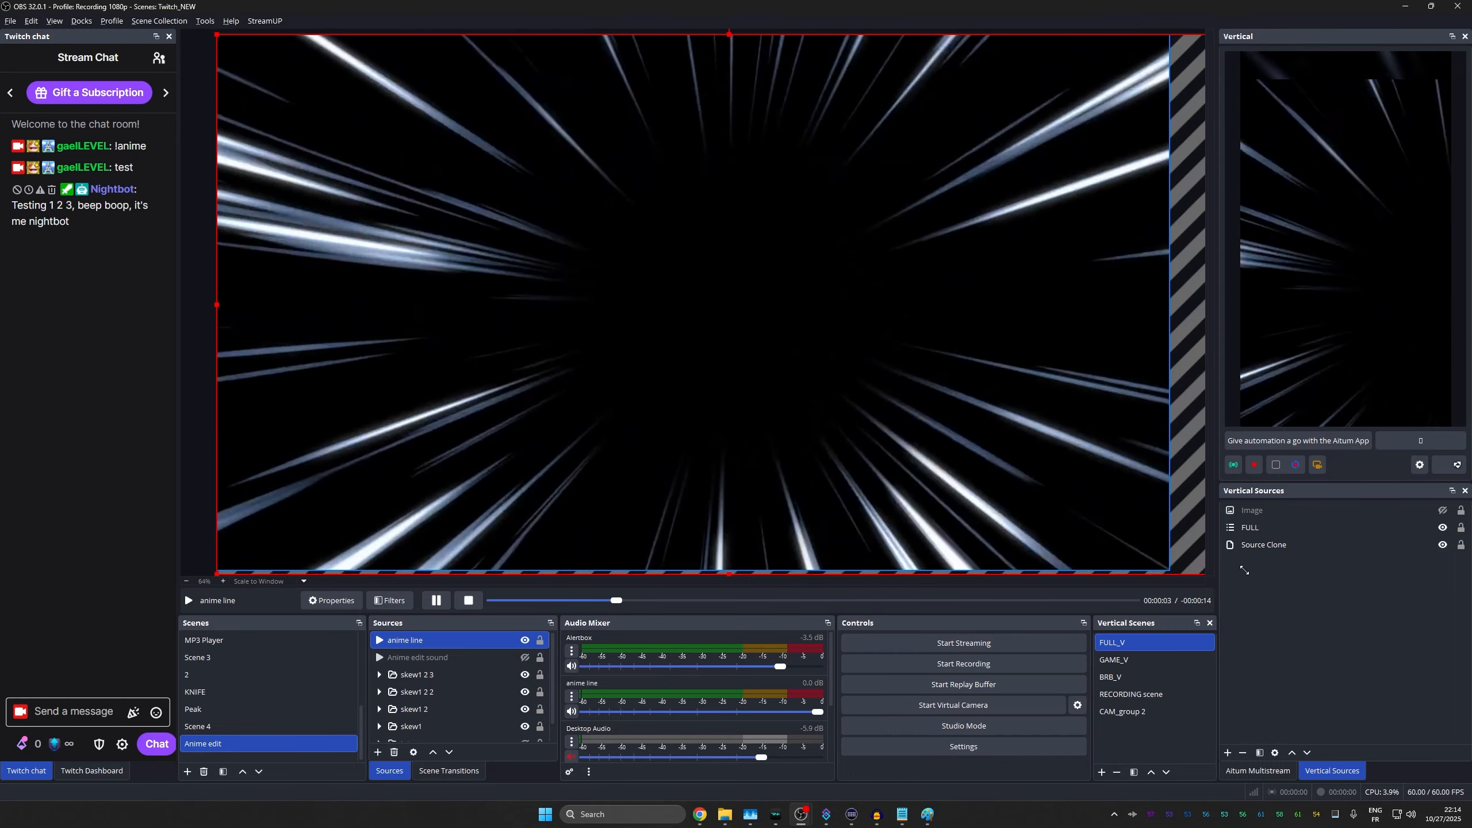
pyautogui.scroll(-1, 470, 728)
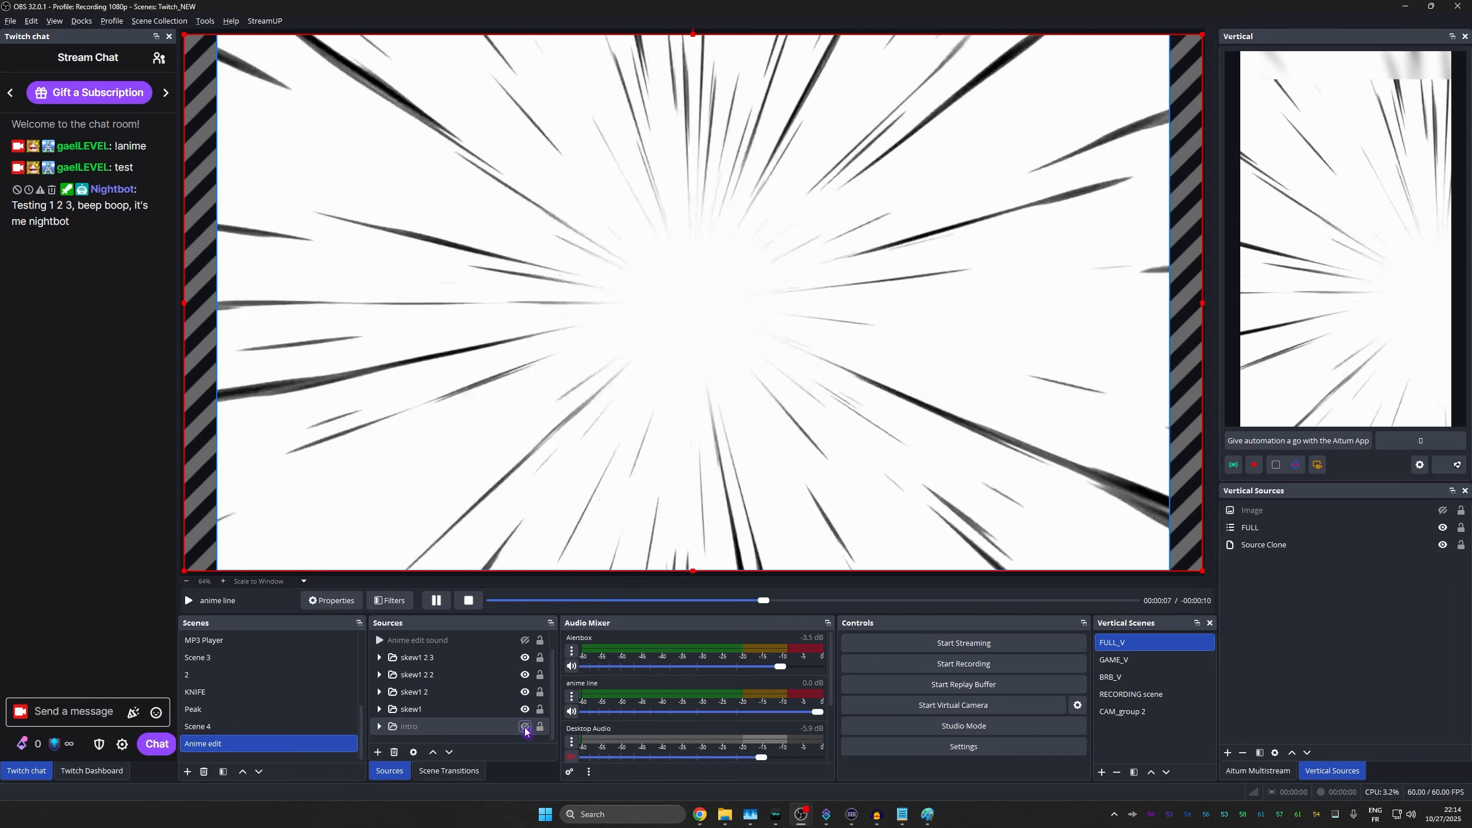
pyautogui.scroll(1, 426, 716)
# Set the anime line source's blending mode to Add, replay it over the camera, and leave the source hidden
pyautogui.rightClick(453, 217)
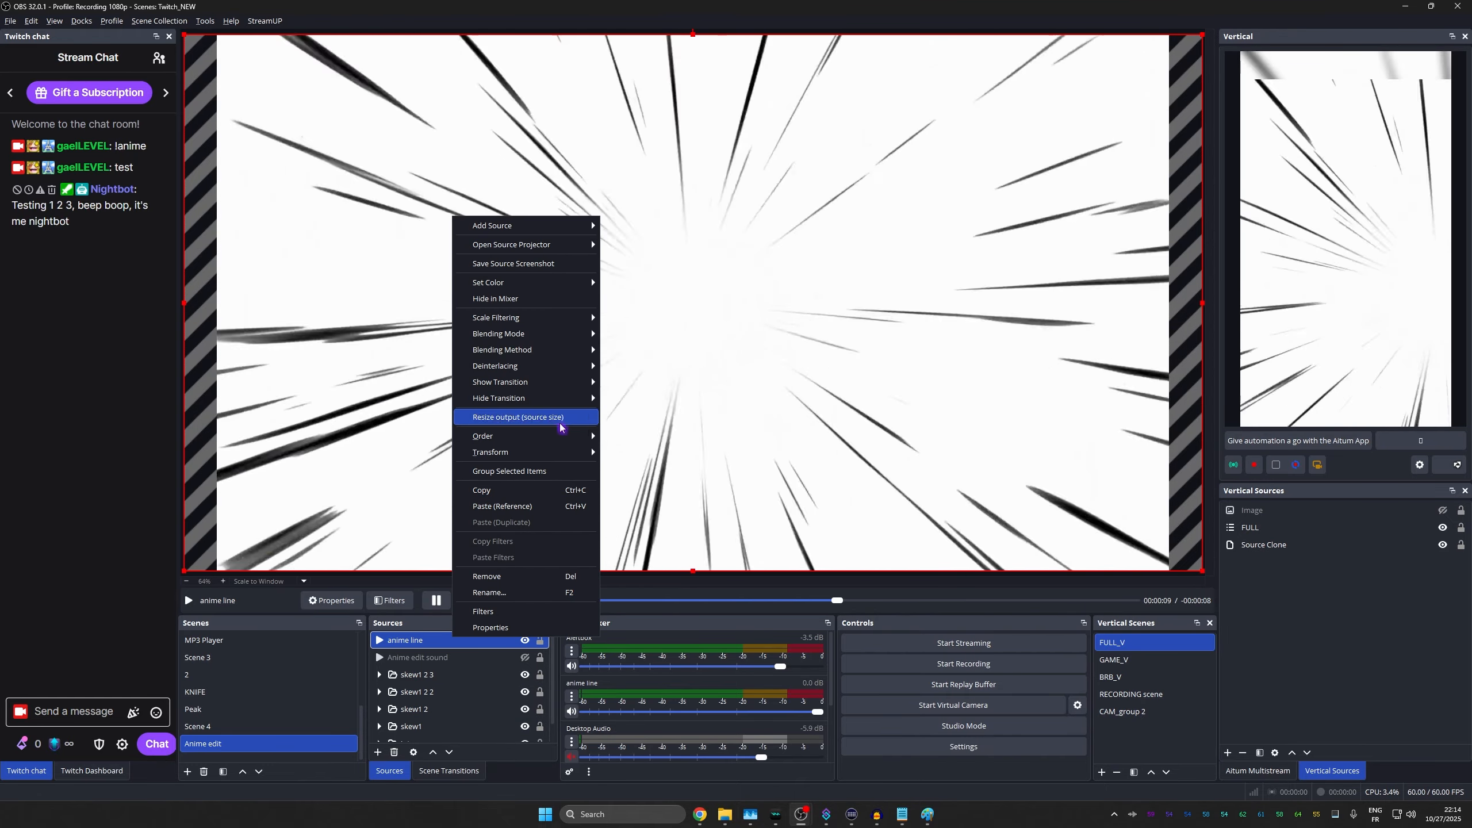
pyautogui.moveTo(570, 337)
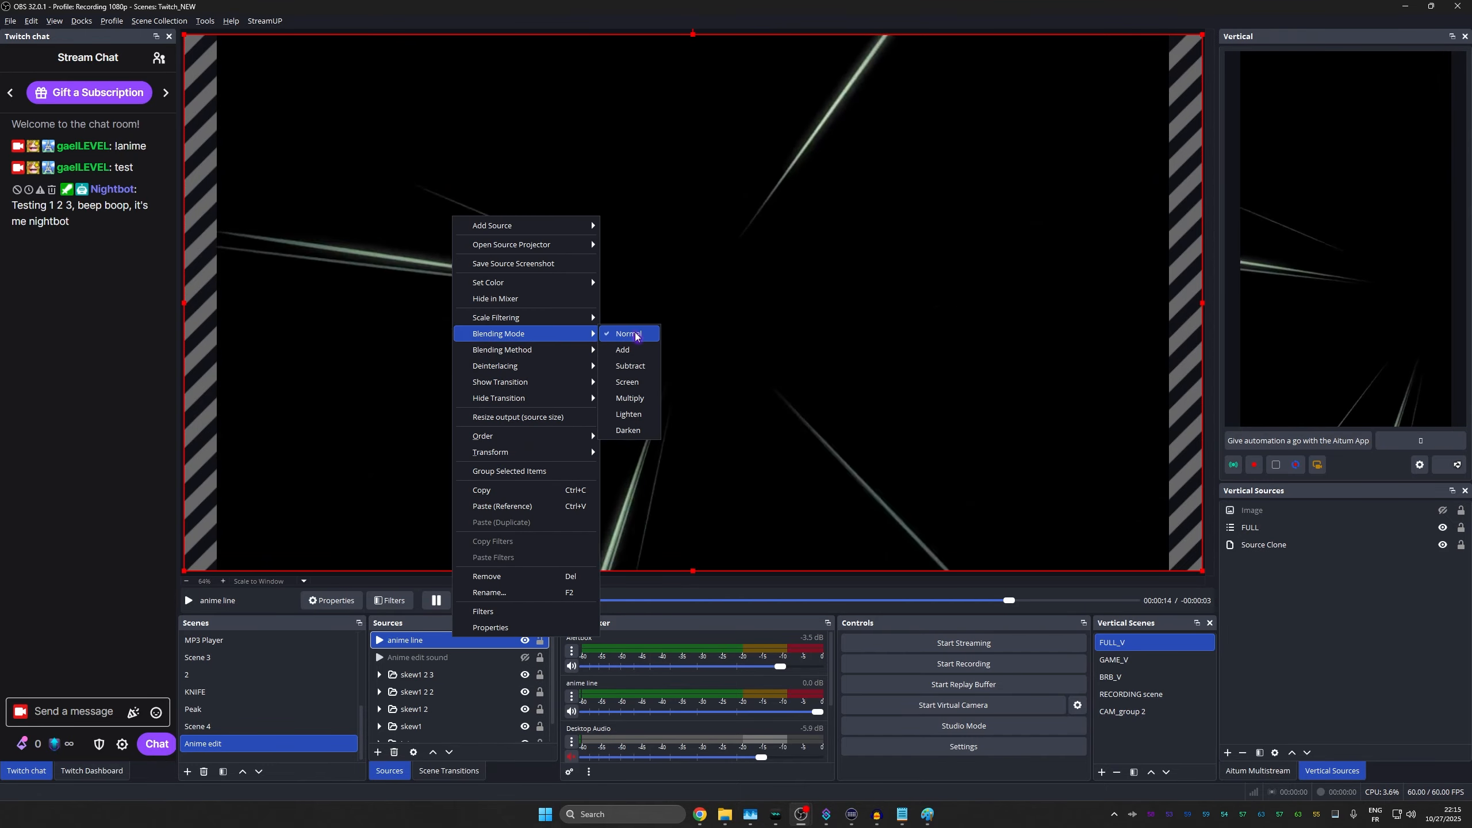
pyautogui.click(631, 348)
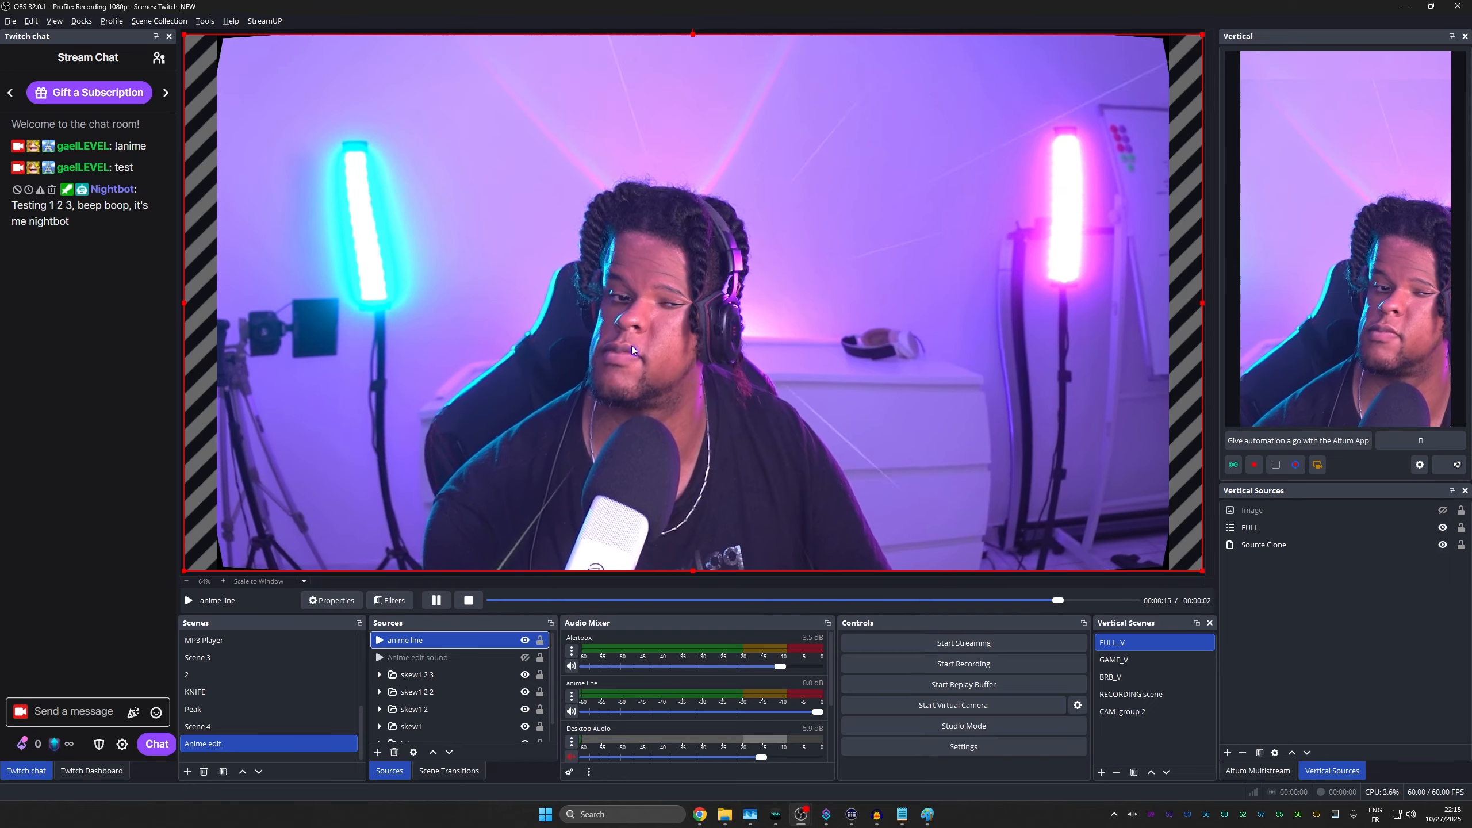
pyautogui.click(525, 640)
pyautogui.click(525, 641)
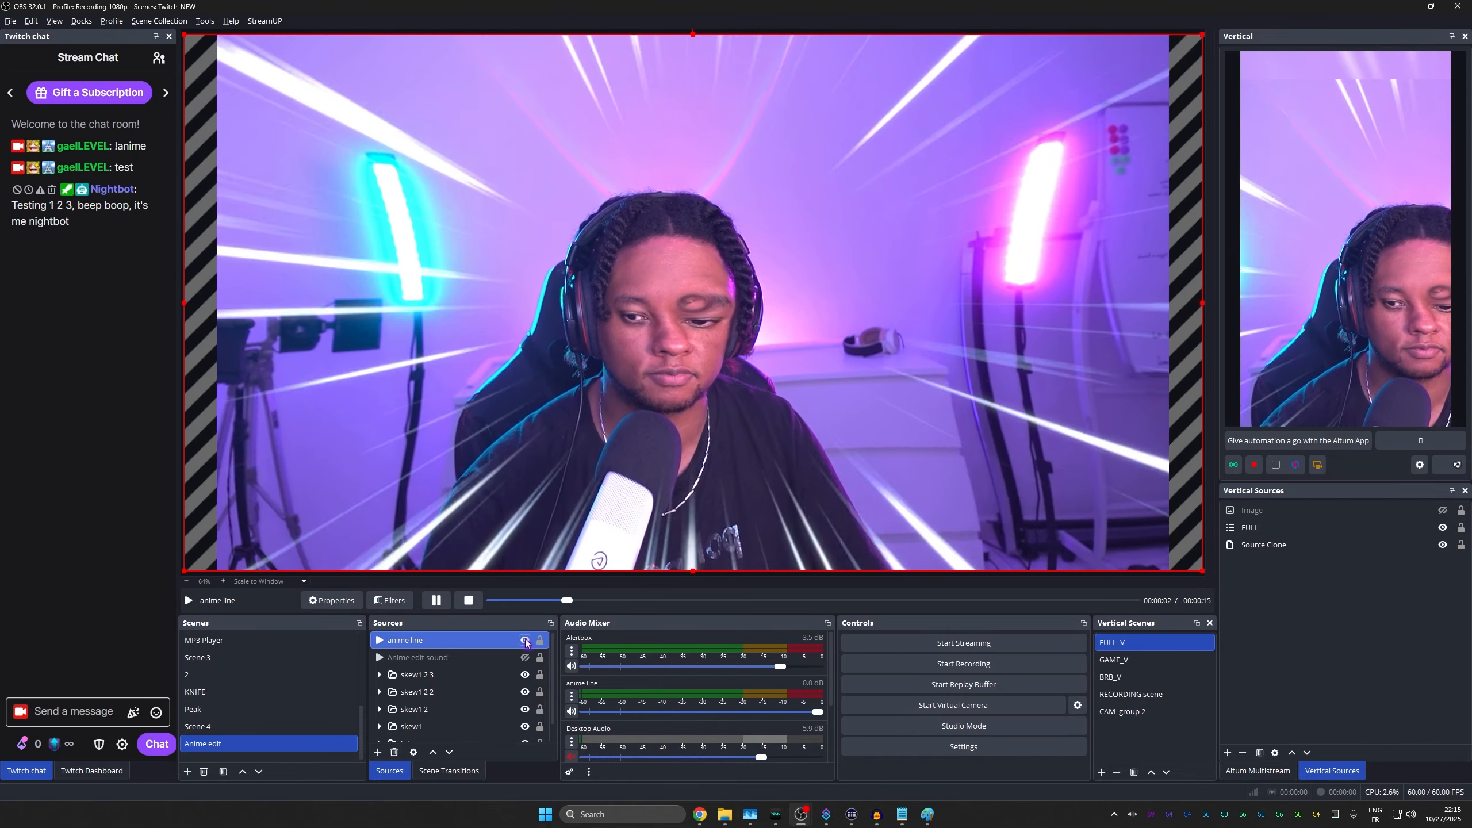
pyautogui.click(525, 640)
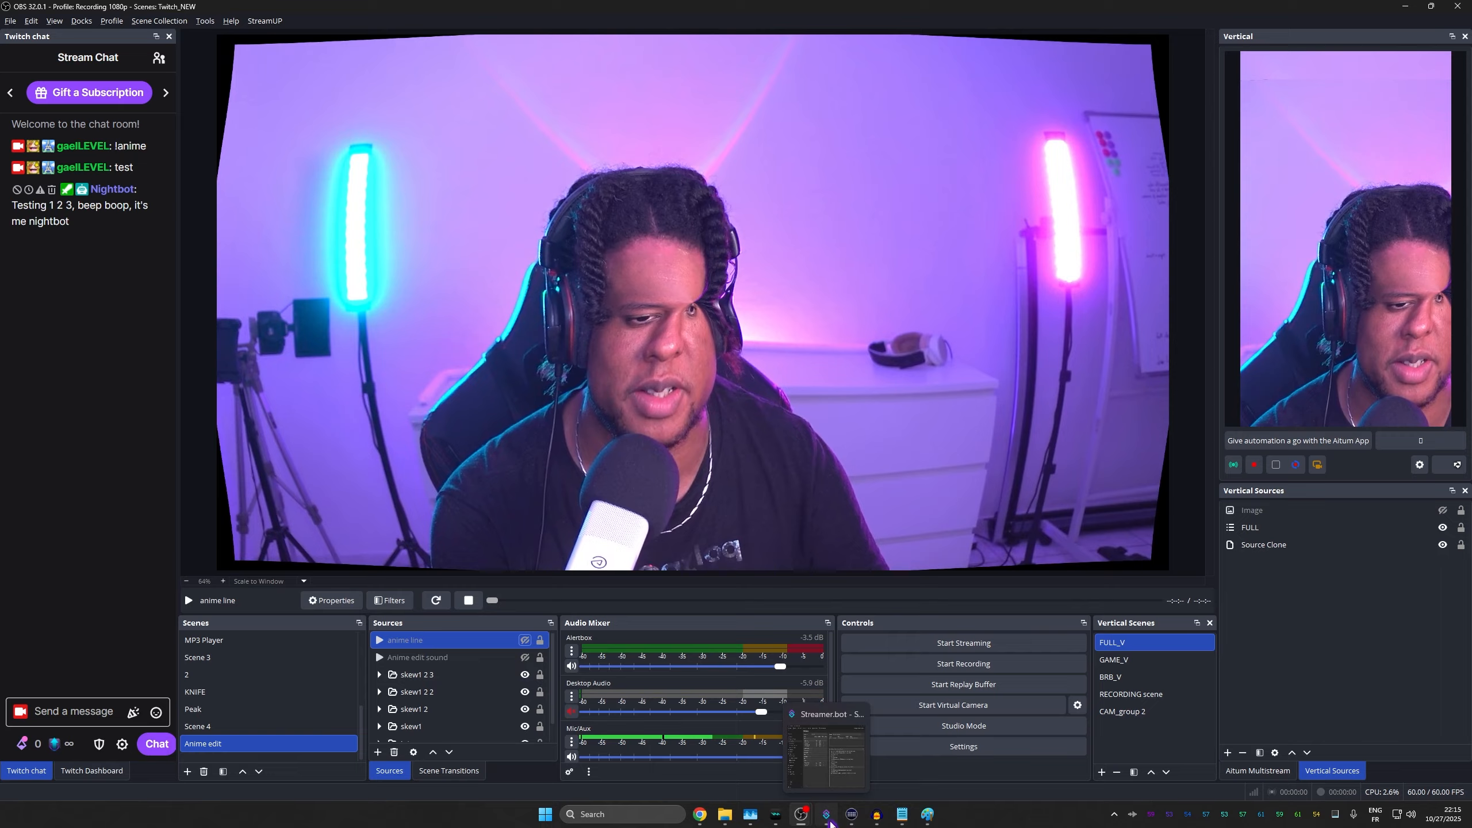
# Switch to Streamer.bot and add a sub-action making Anime edit's anime line source visible, placed right after the 1951 ms delay
pyautogui.click(826, 815)
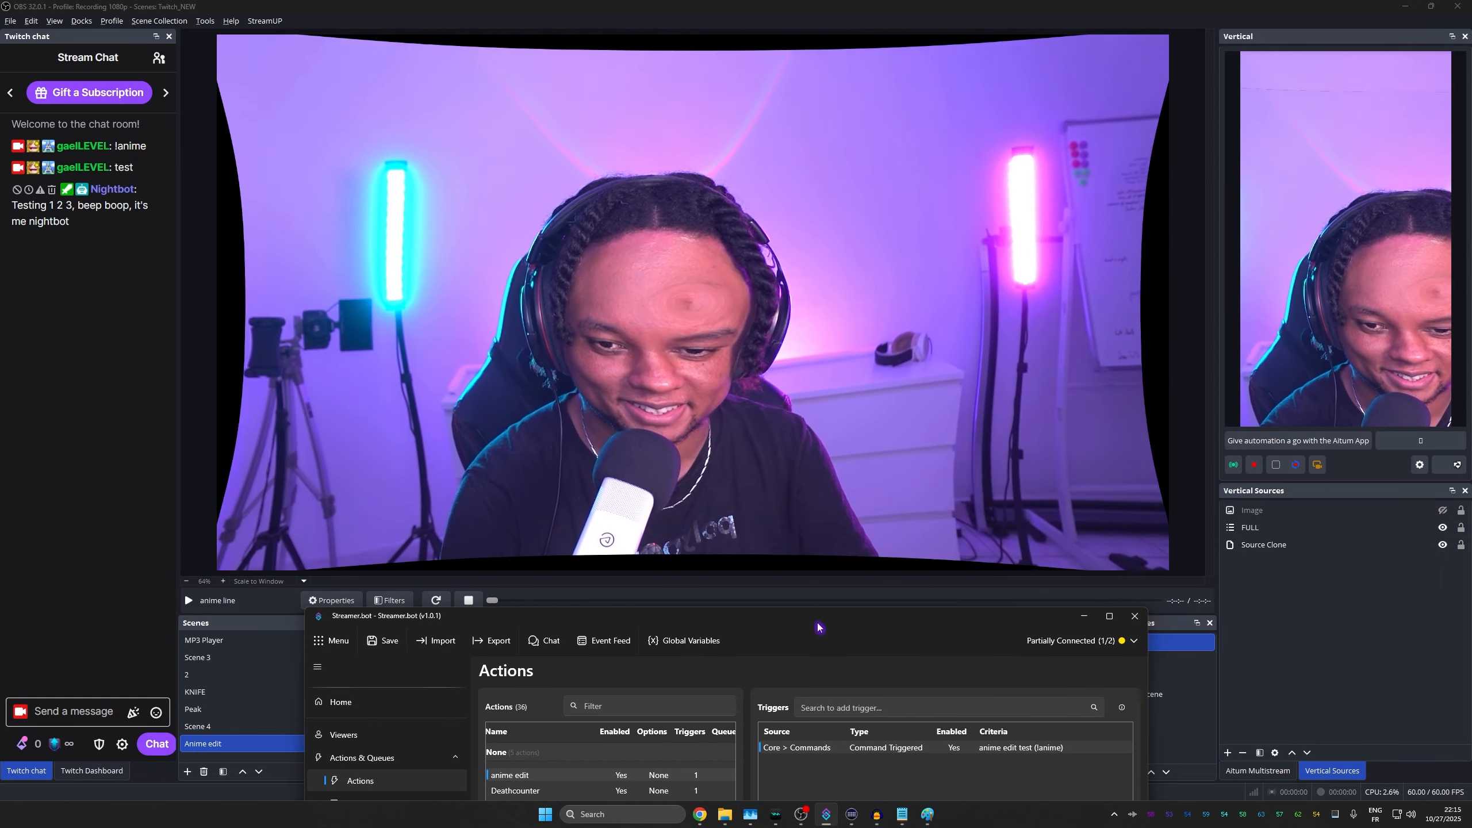
pyautogui.moveTo(817, 623); pyautogui.dragTo(833, 150)
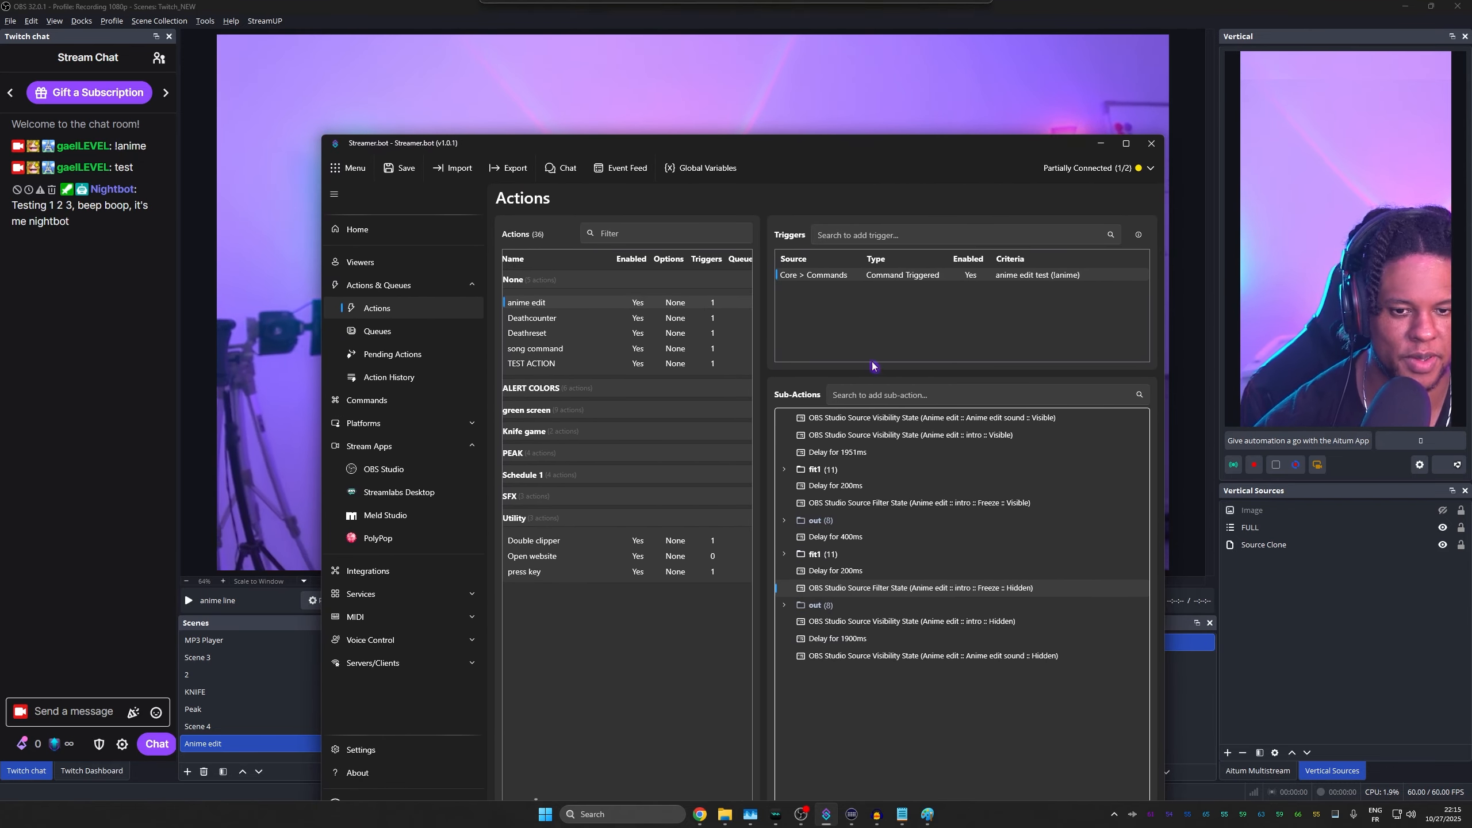
pyautogui.moveTo(881, 688)
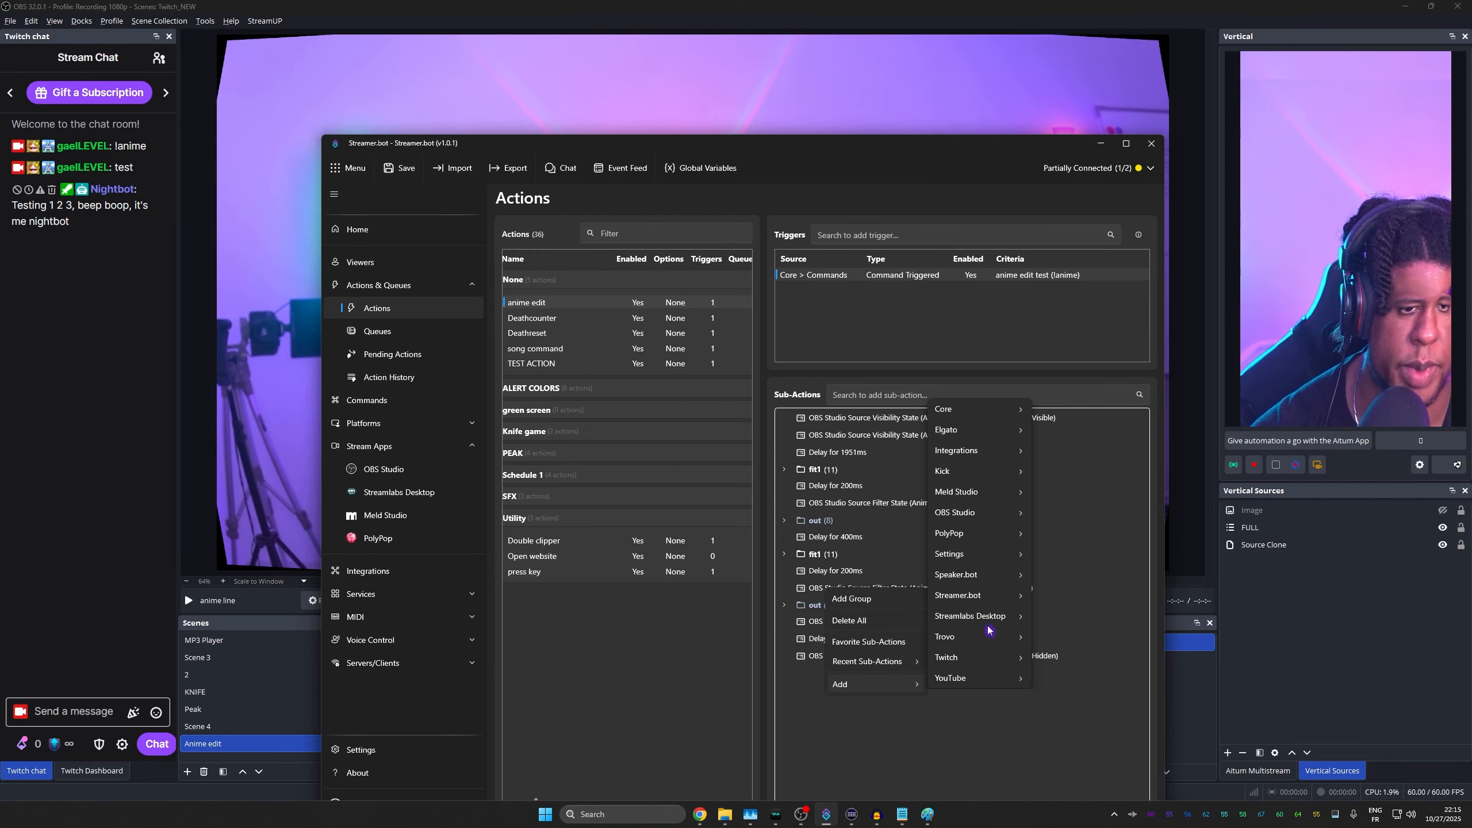
pyautogui.moveTo(1113, 761)
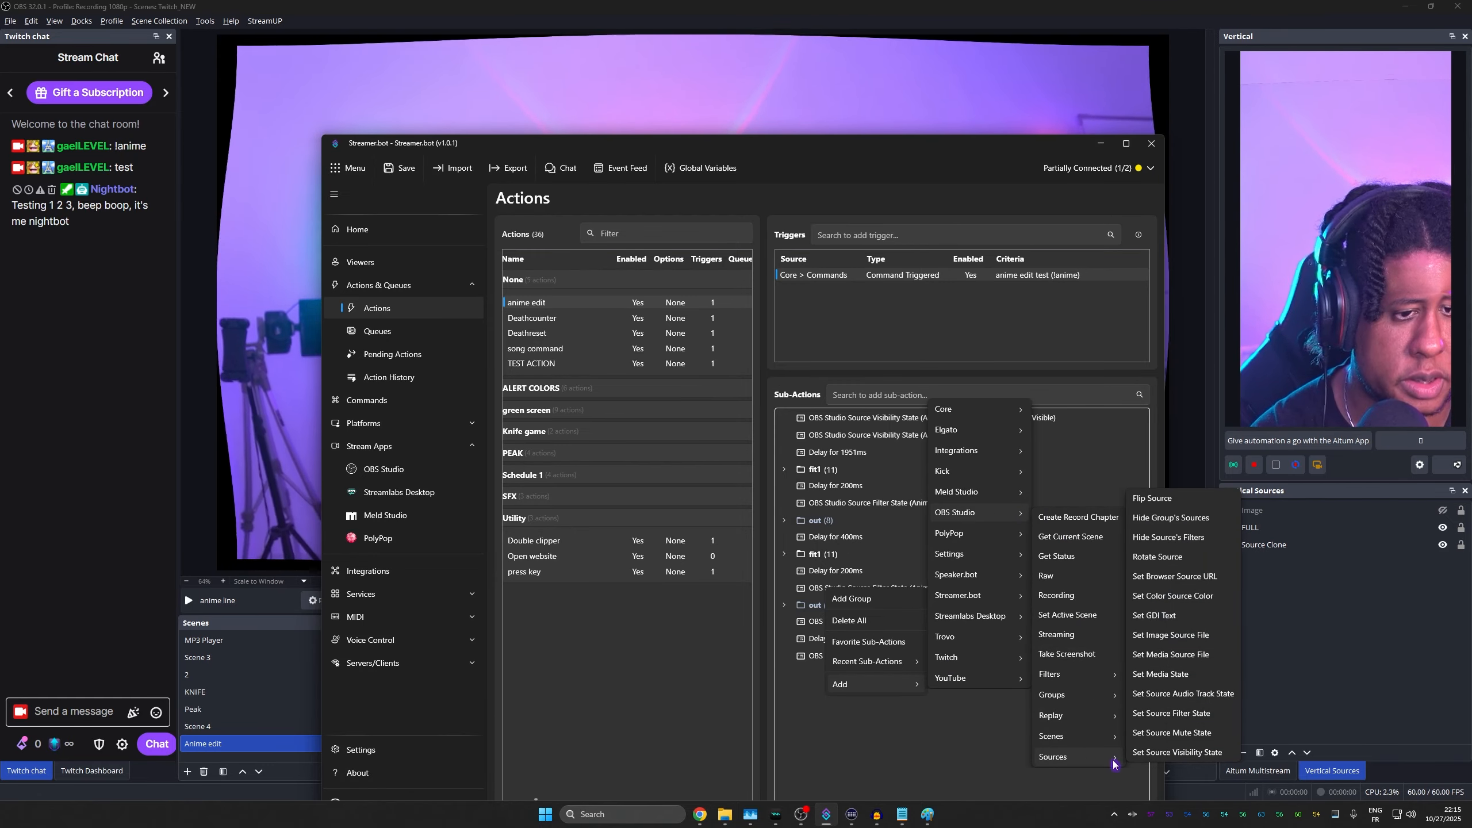
pyautogui.click(1177, 752)
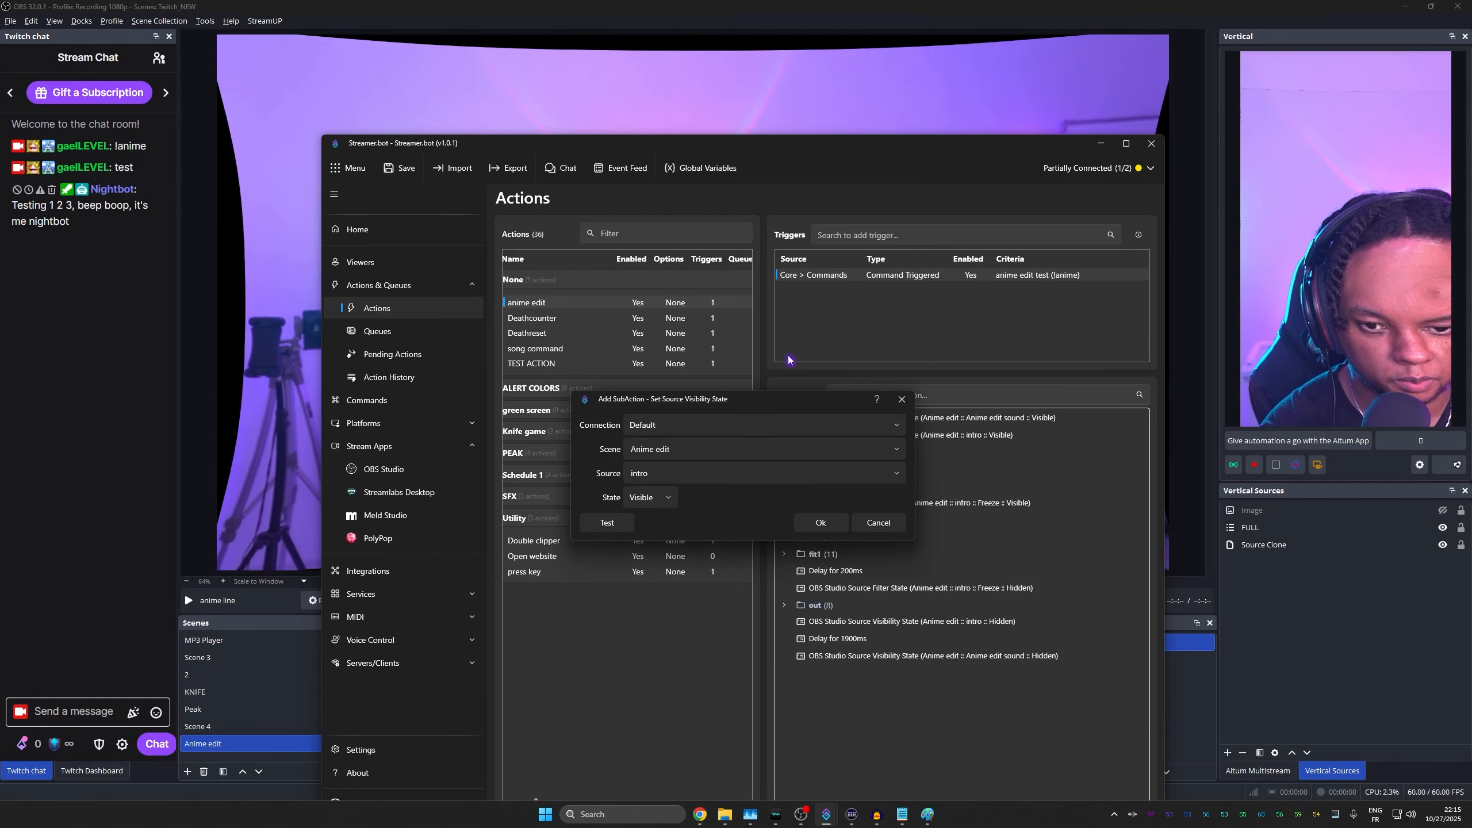
pyautogui.click(896, 477)
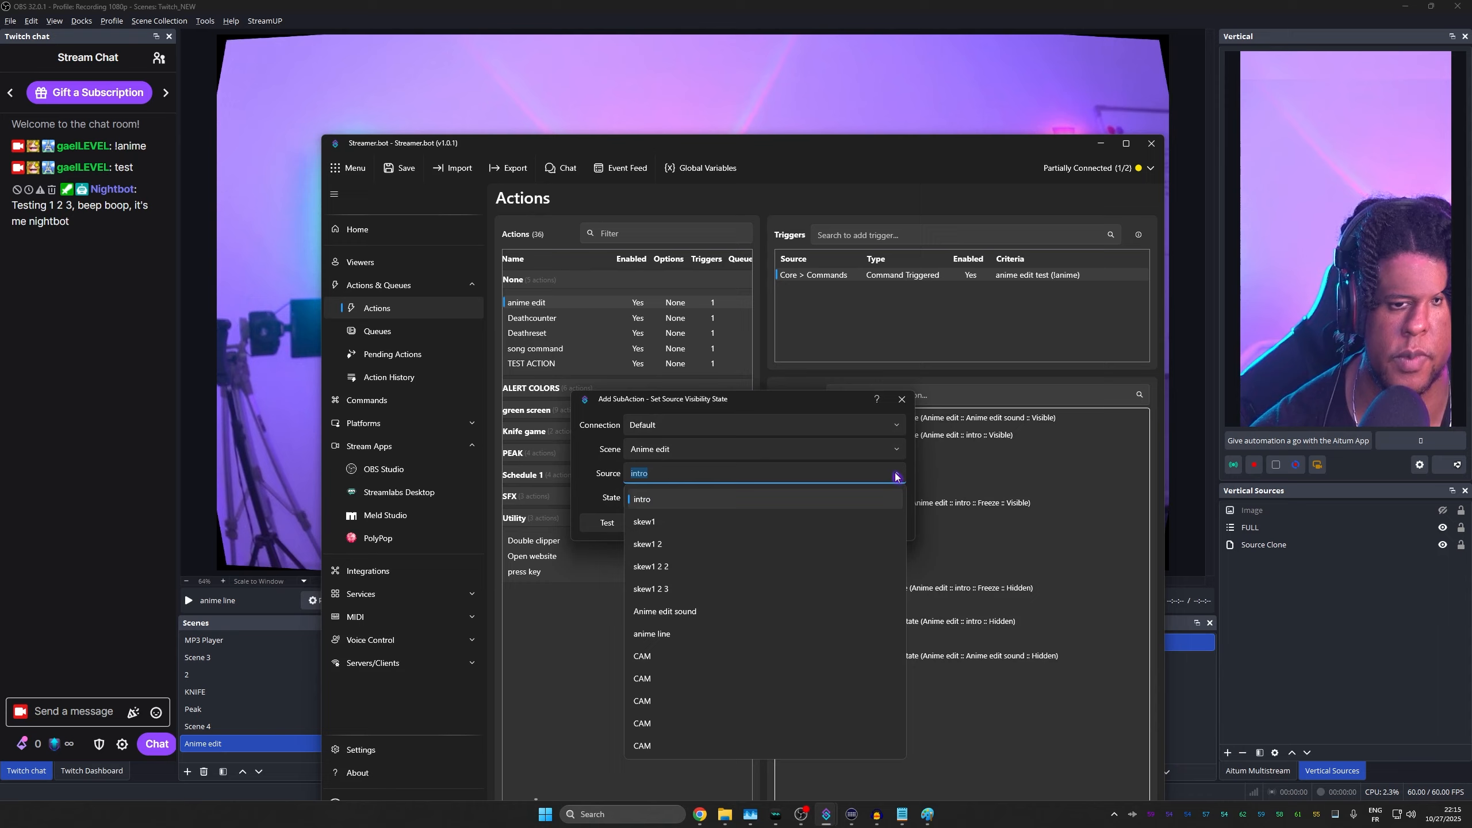
pyautogui.click(759, 633)
pyautogui.click(822, 523)
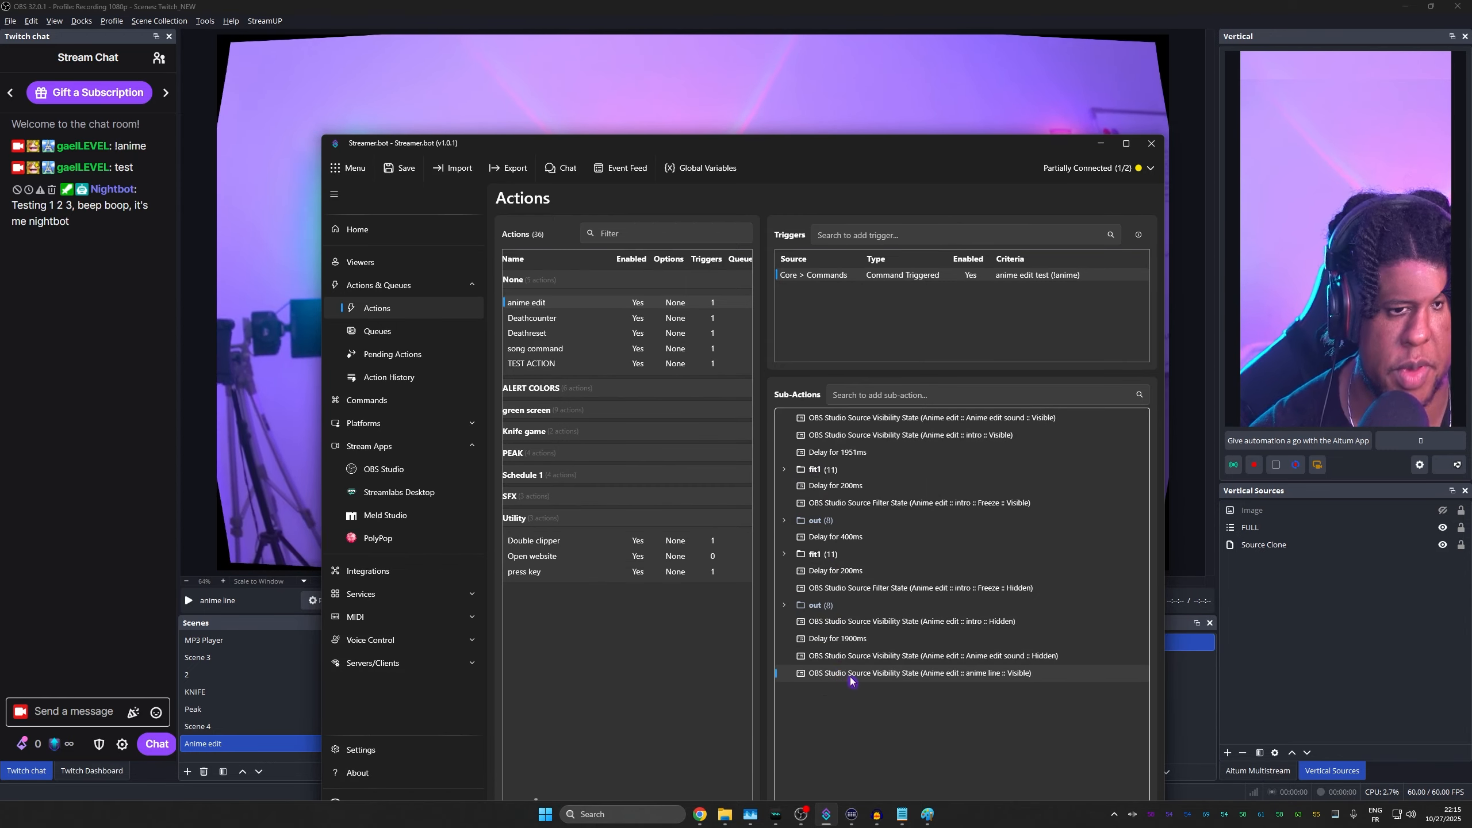
pyautogui.moveTo(850, 677); pyautogui.dragTo(830, 466)
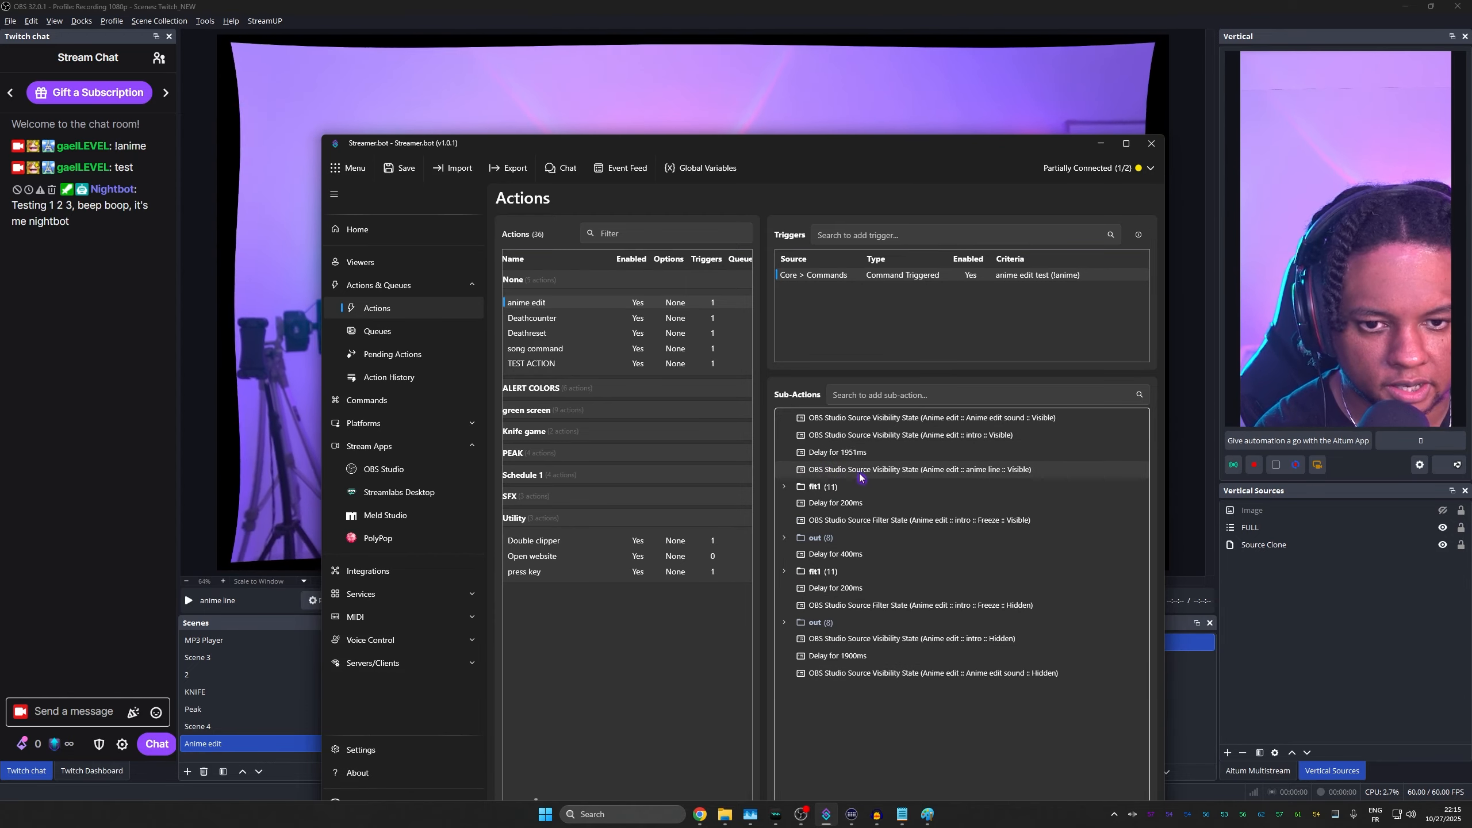
# Duplicate the anime line visibility sub-action, place the copy just before the intro Hidden sub-action, and set its state to Hidden
pyautogui.rightClick(853, 473)
pyautogui.click(868, 543)
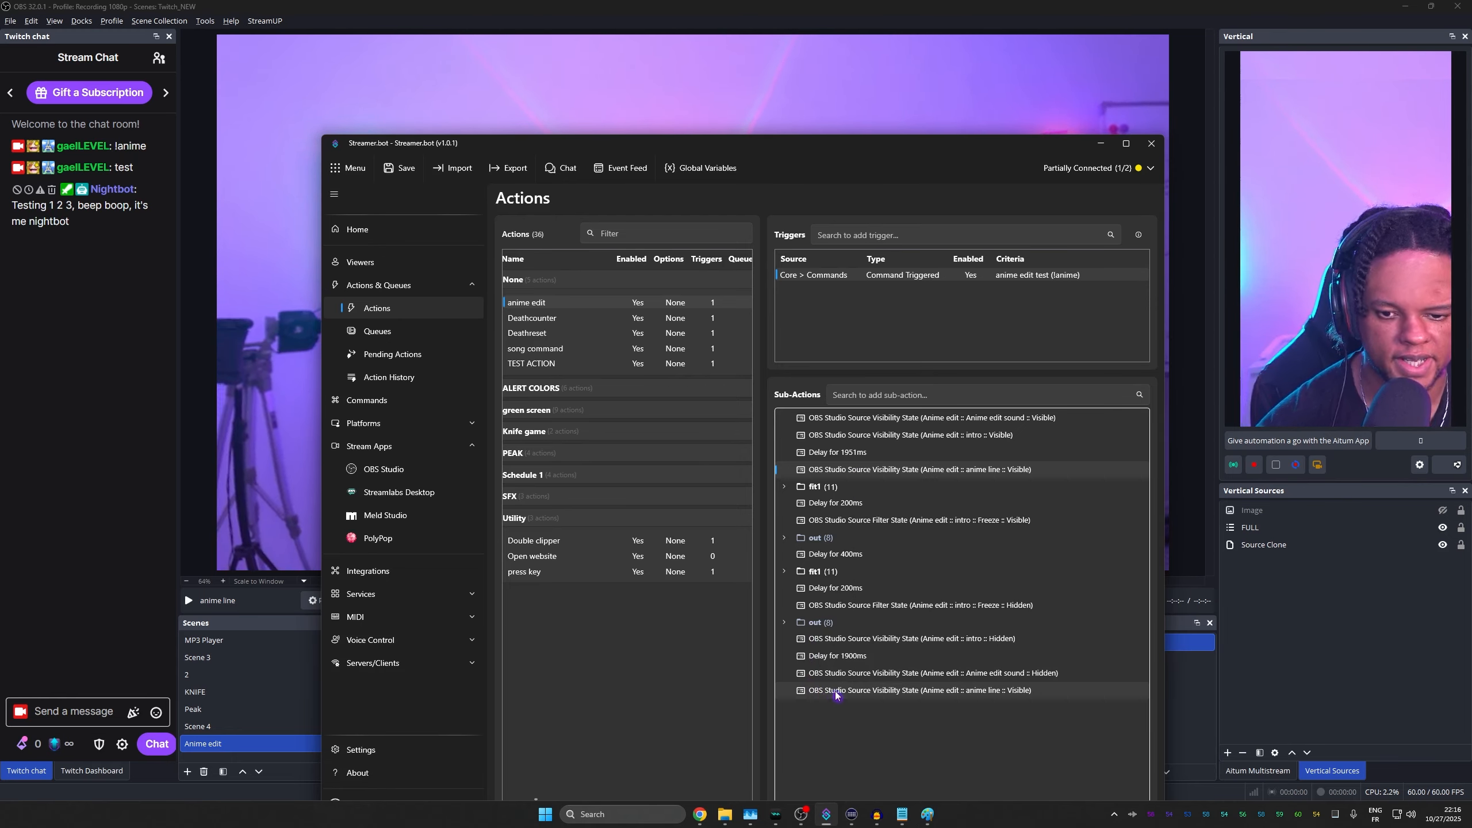
pyautogui.moveTo(839, 698); pyautogui.dragTo(848, 638)
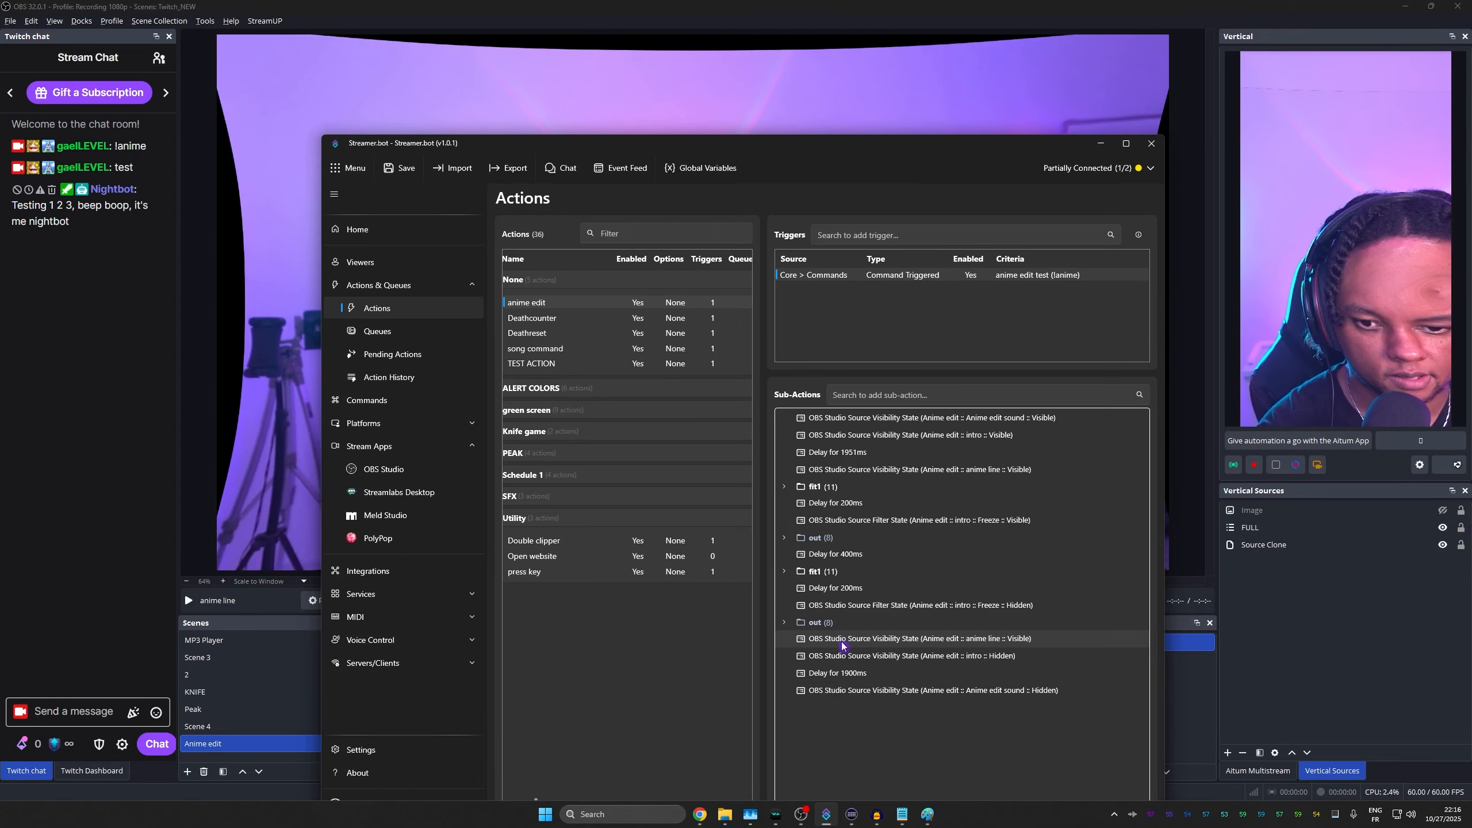
pyautogui.doubleClick(842, 640)
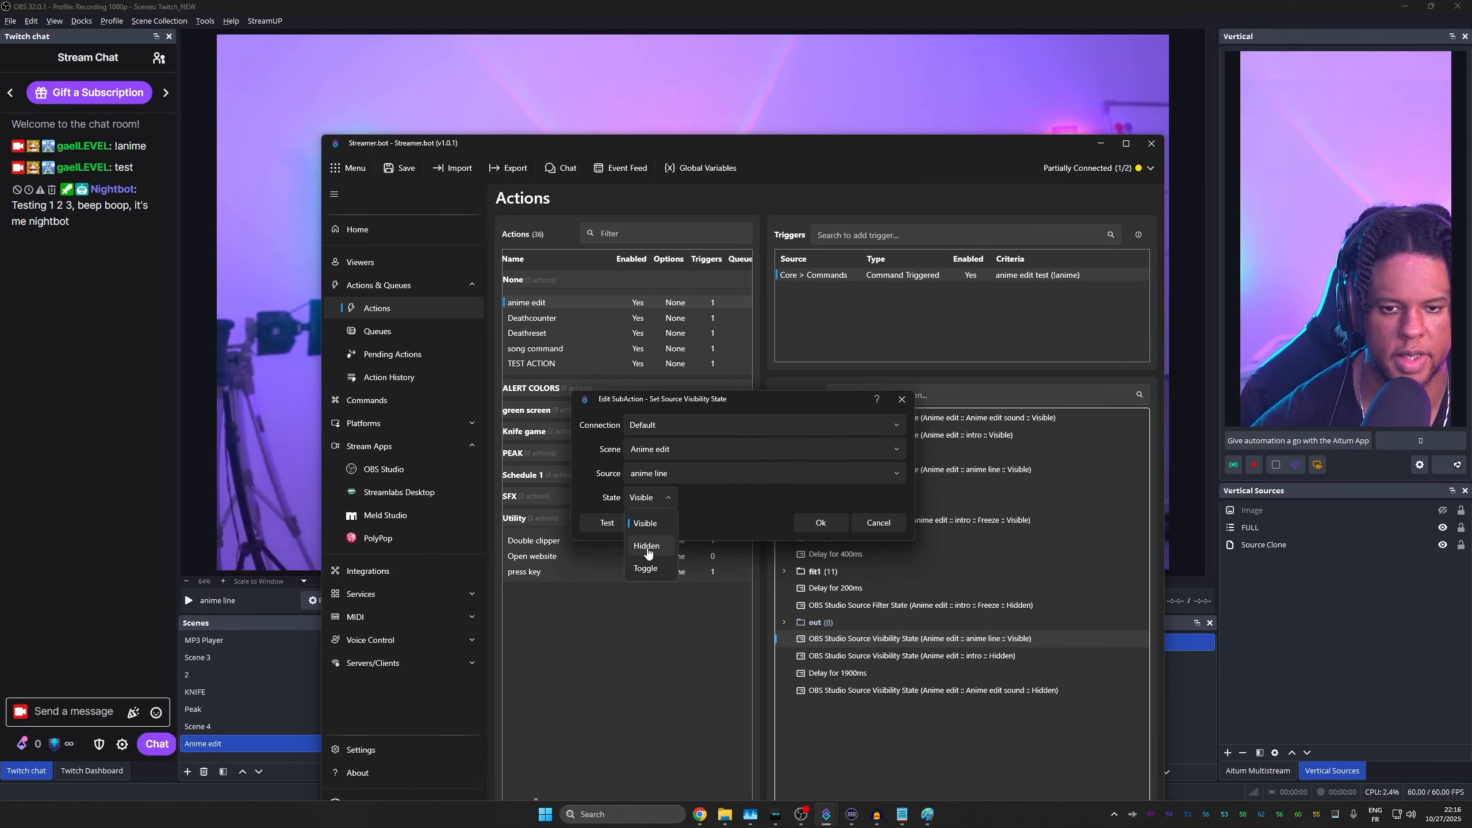
pyautogui.click(819, 525)
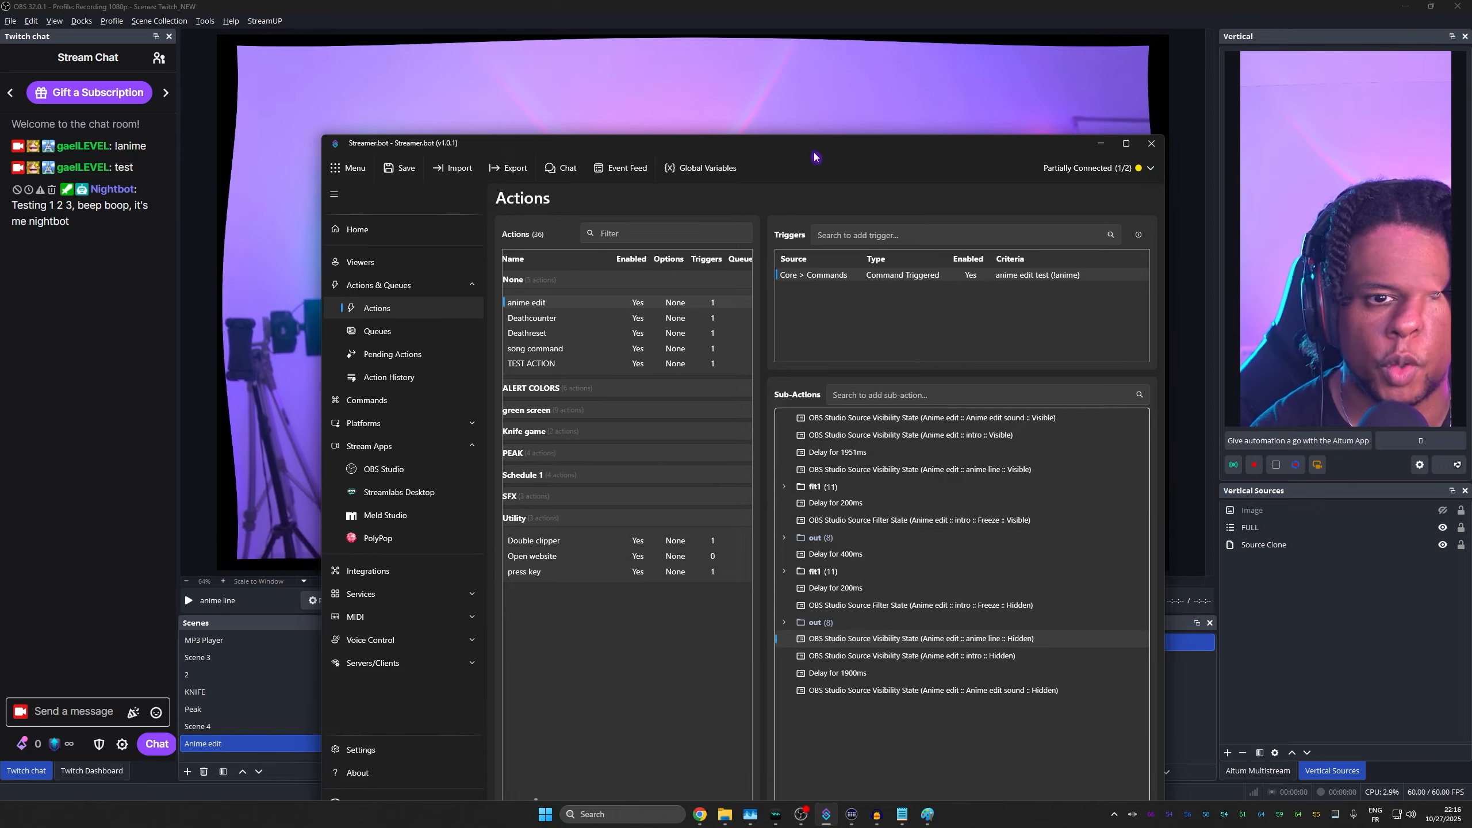
# Hide the intro group in OBS's Anime edit scene, and test the anime edit command trigger from Streamer.bot
pyautogui.moveTo(816, 157); pyautogui.dragTo(796, 720)
pyautogui.click(528, 622)
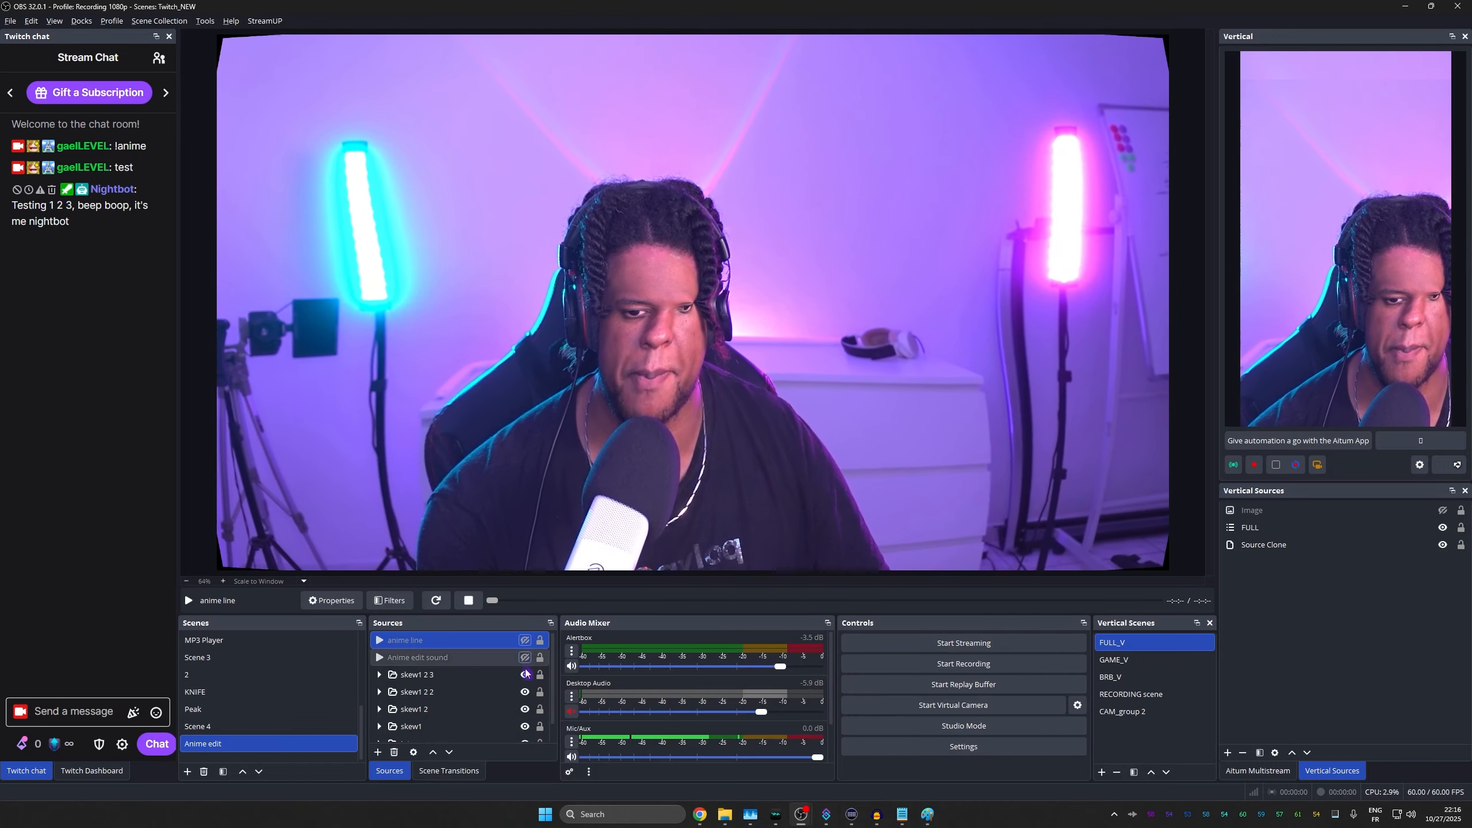
pyautogui.scroll(-1, 524, 690)
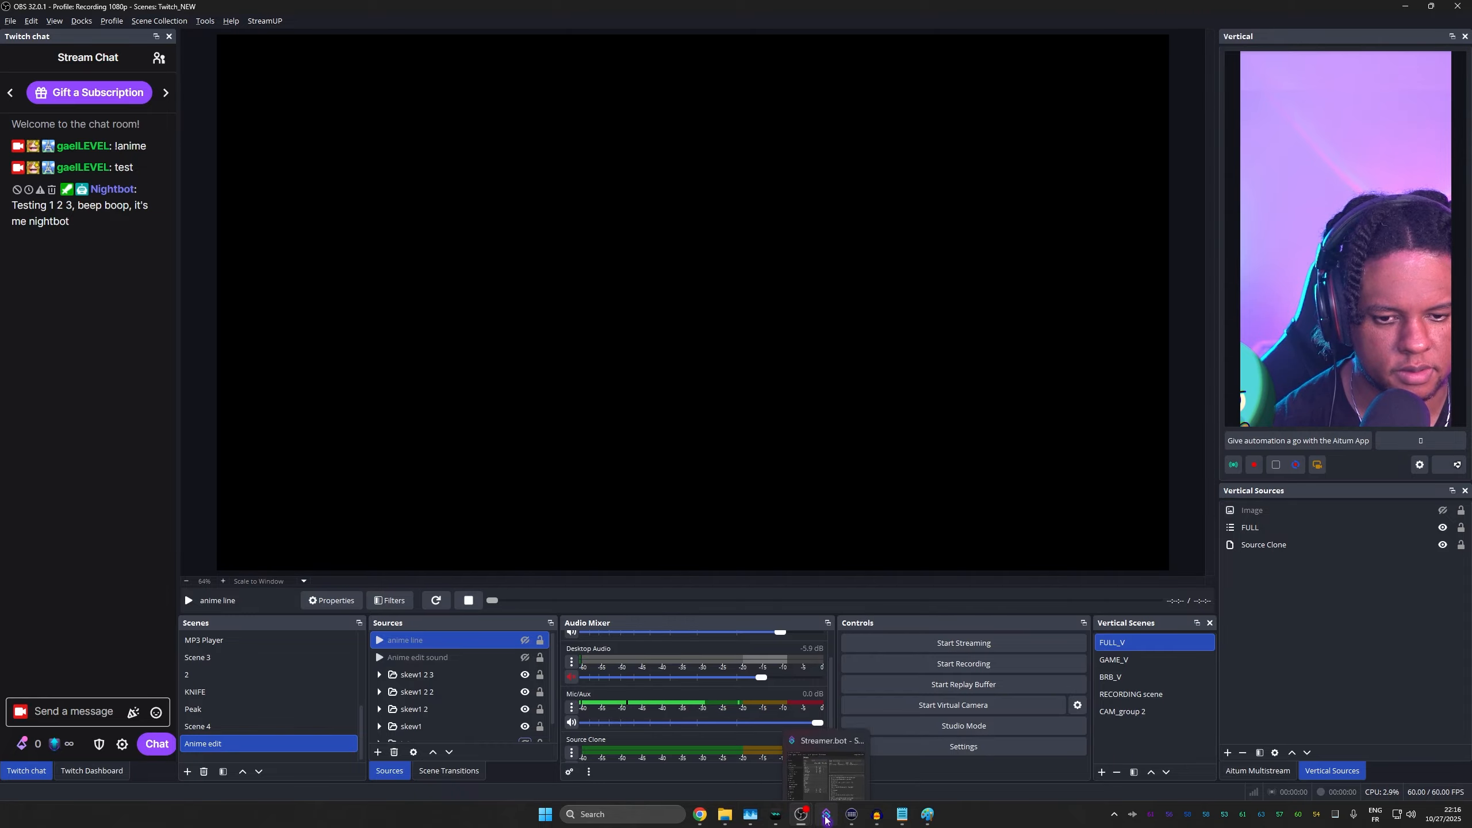
pyautogui.click(826, 817)
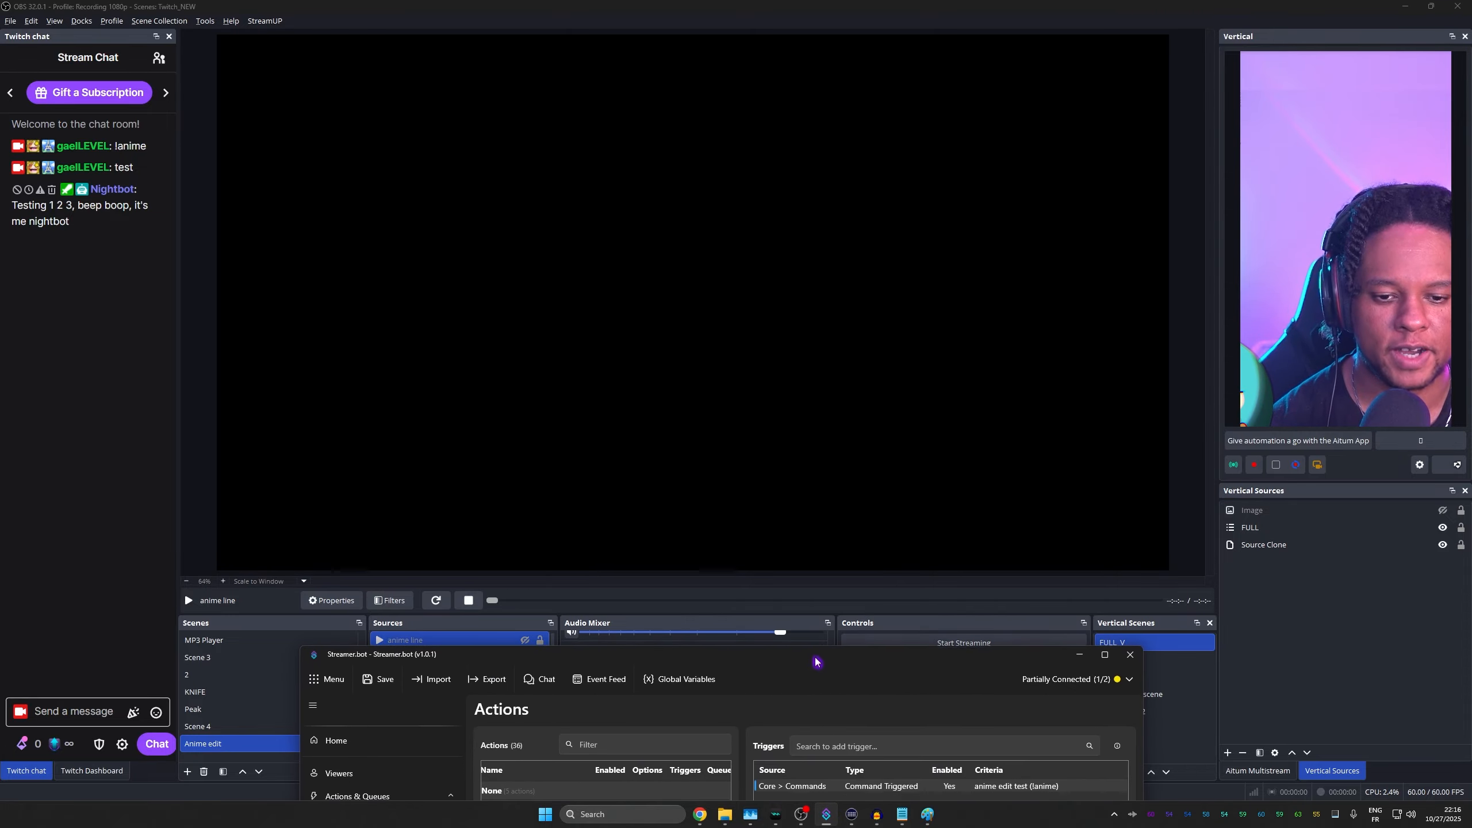
pyautogui.rightClick(805, 779)
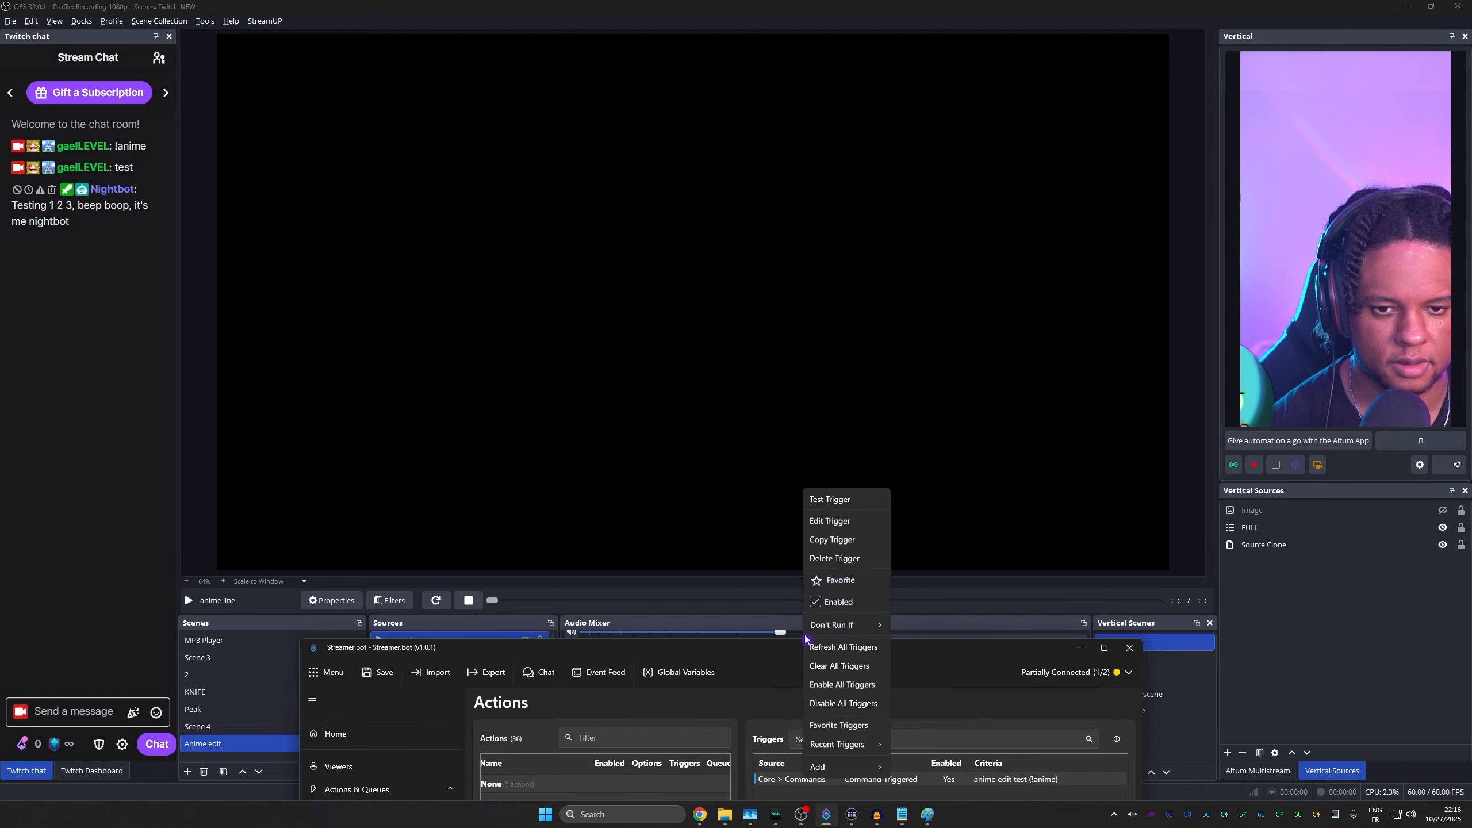
pyautogui.click(832, 505)
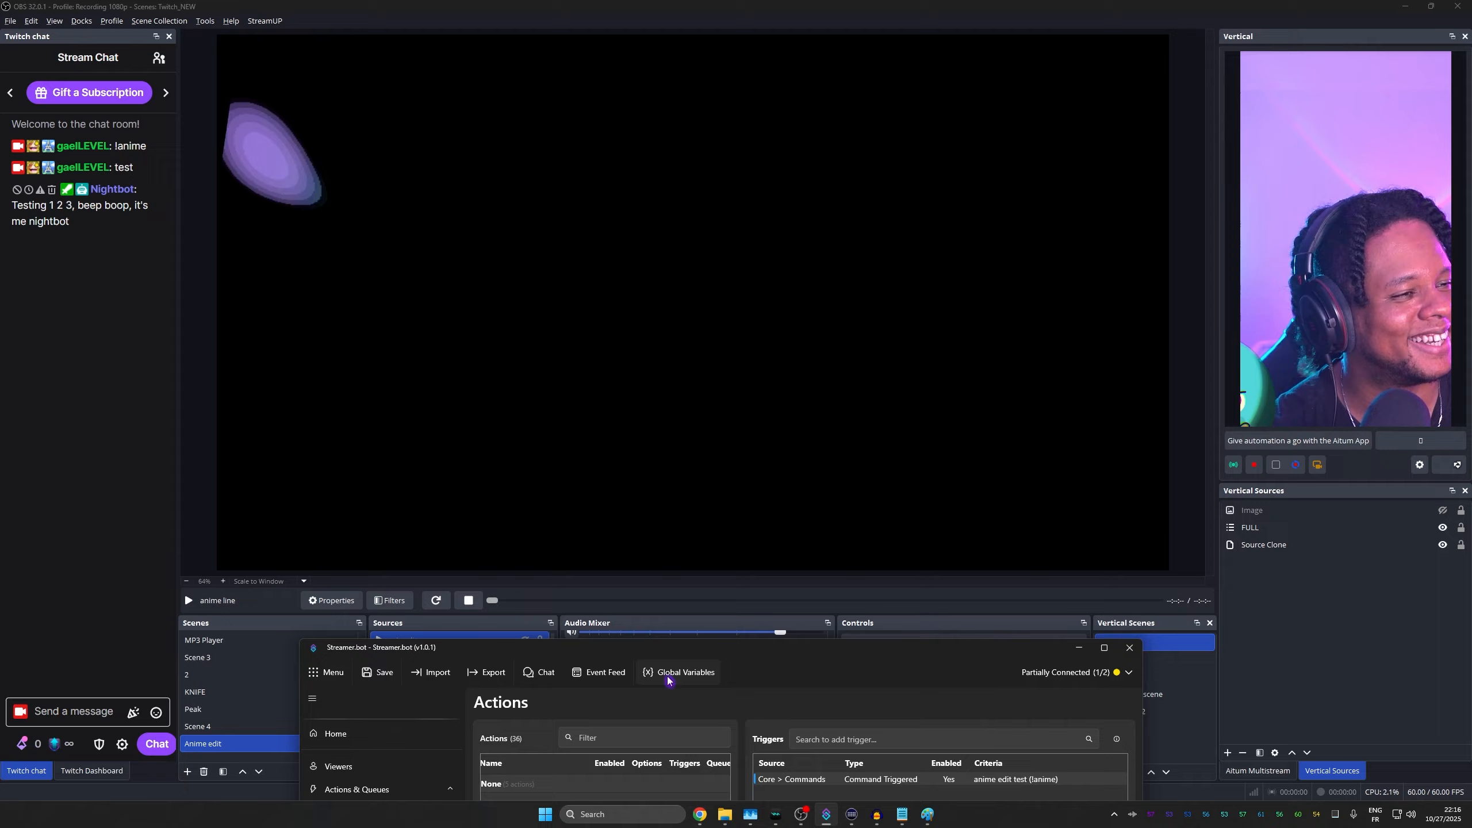
# Switch OBS to the FULL scene and test the anime edit trigger to preview the complete effect there
pyautogui.scroll(1, 225, 694)
pyautogui.scroll(2, 225, 696)
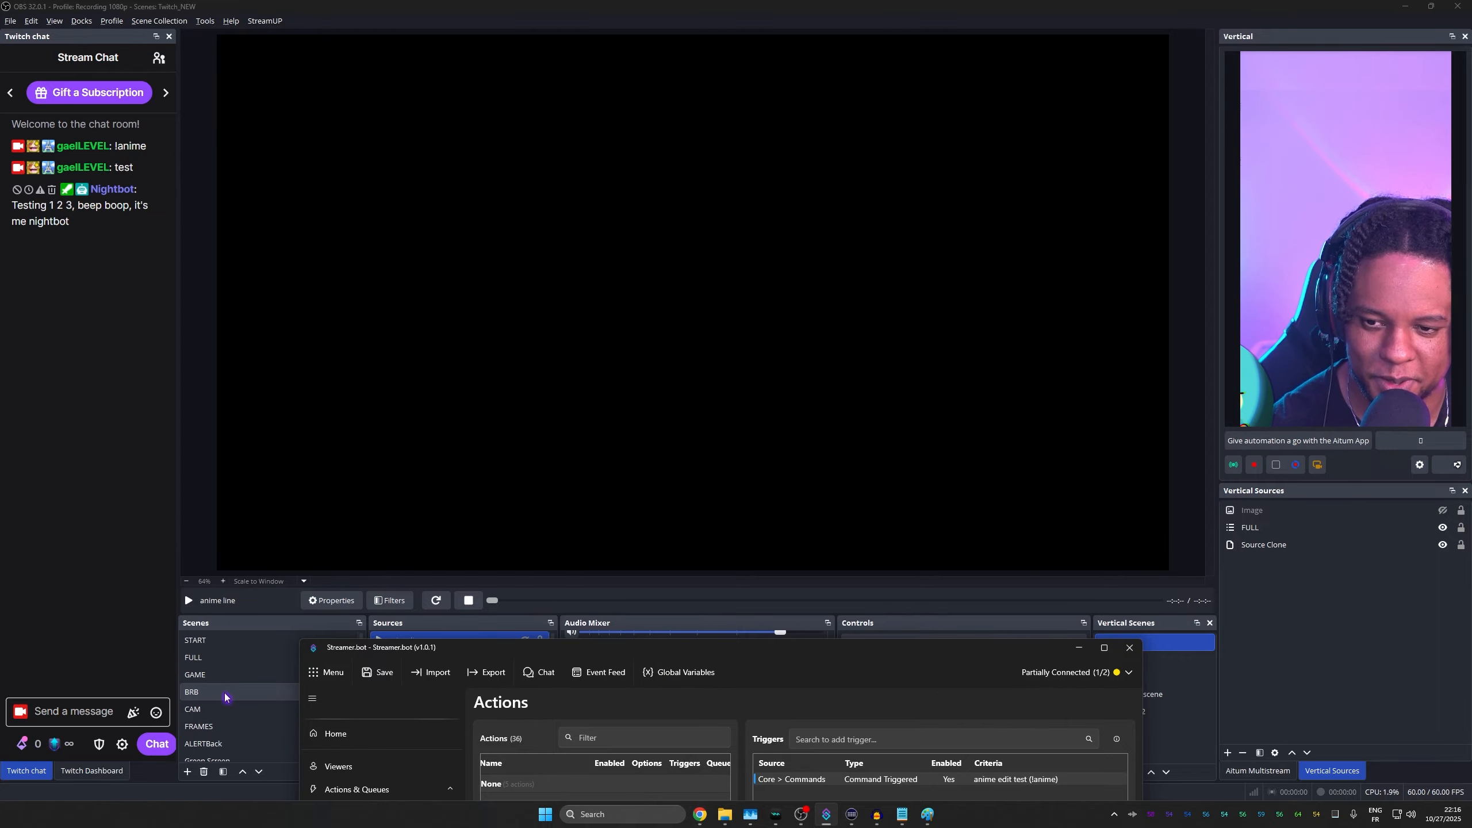
pyautogui.click(220, 662)
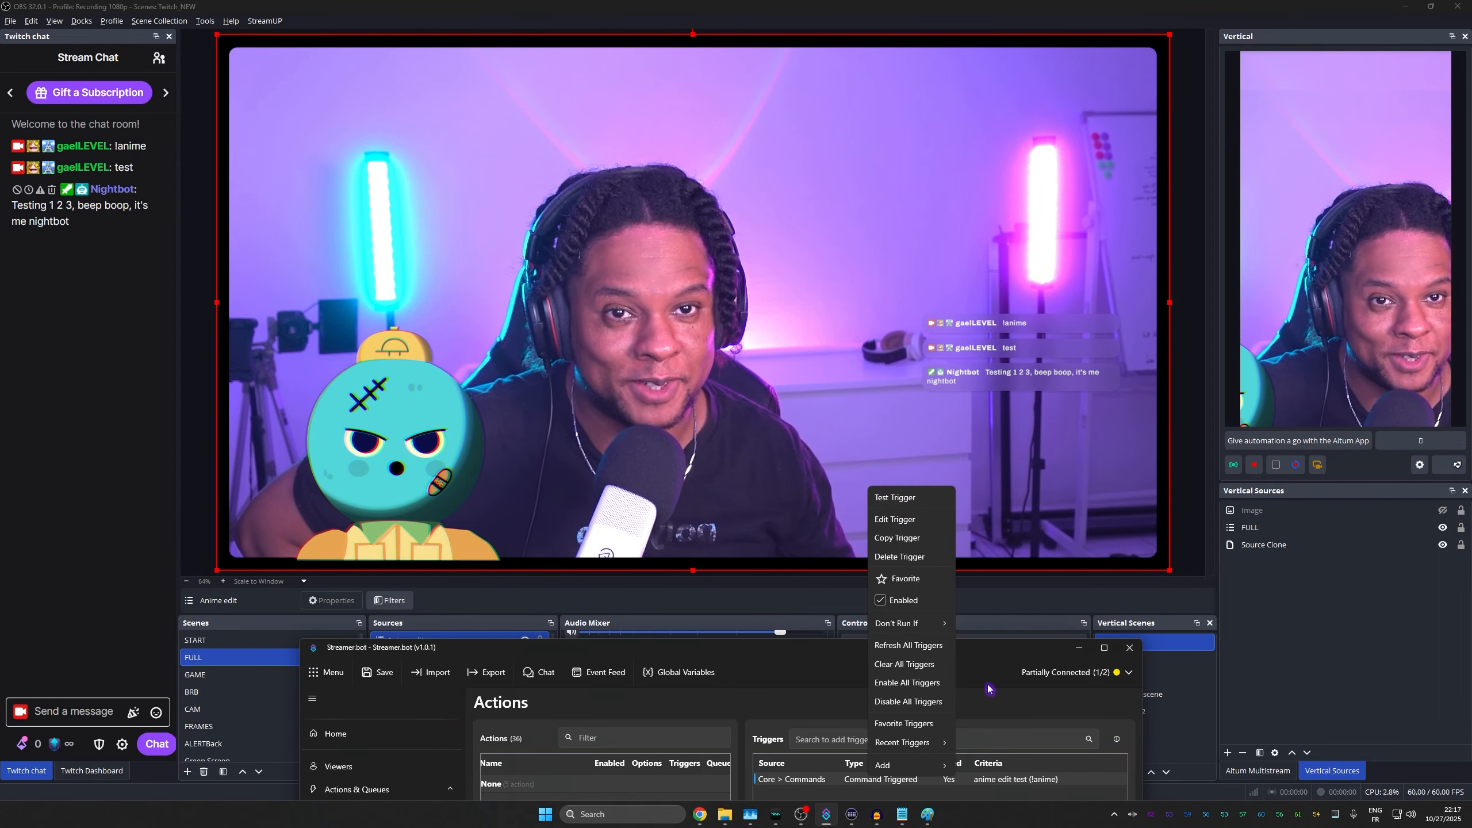
pyautogui.click(908, 502)
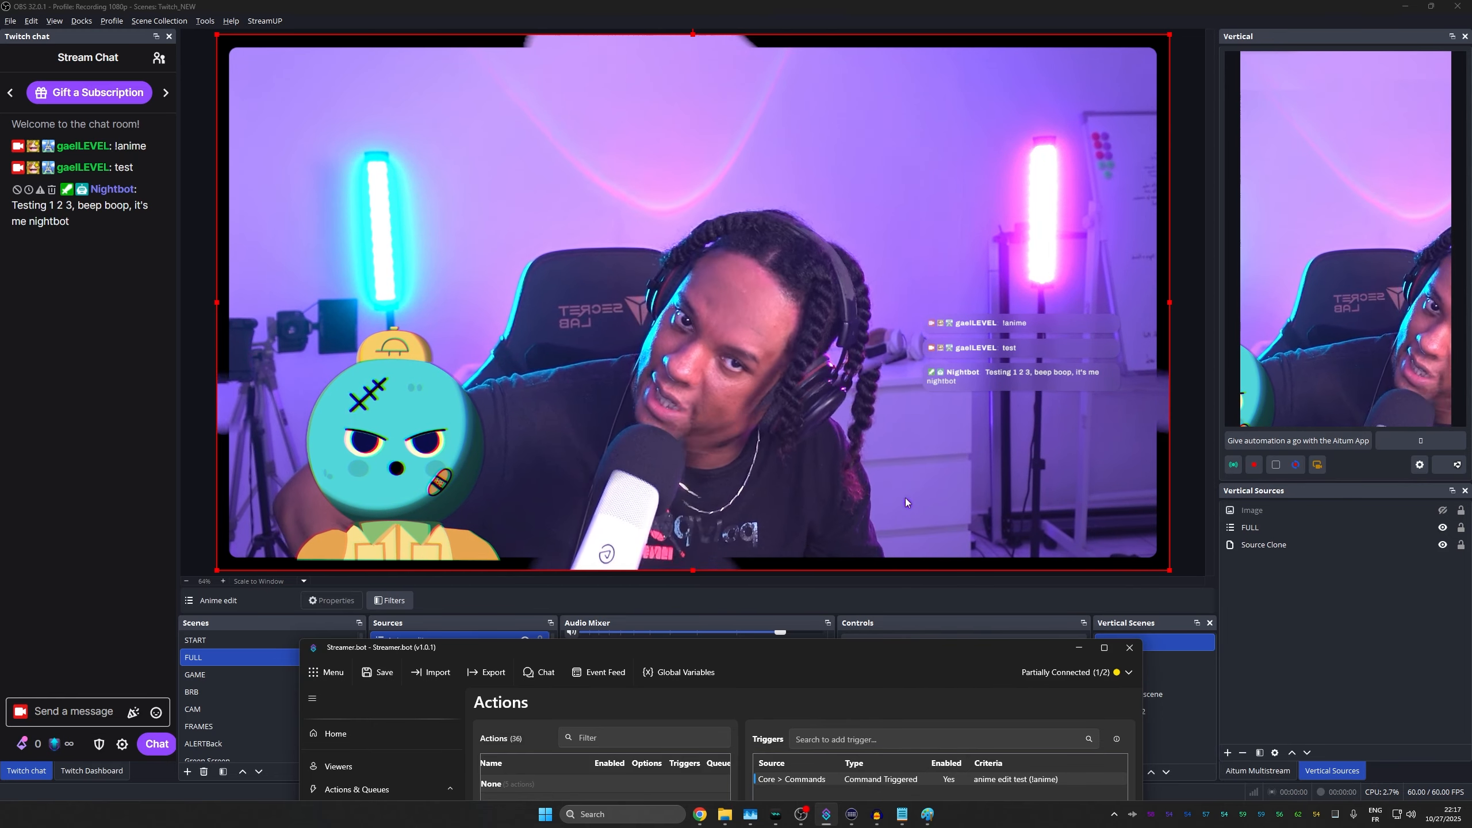